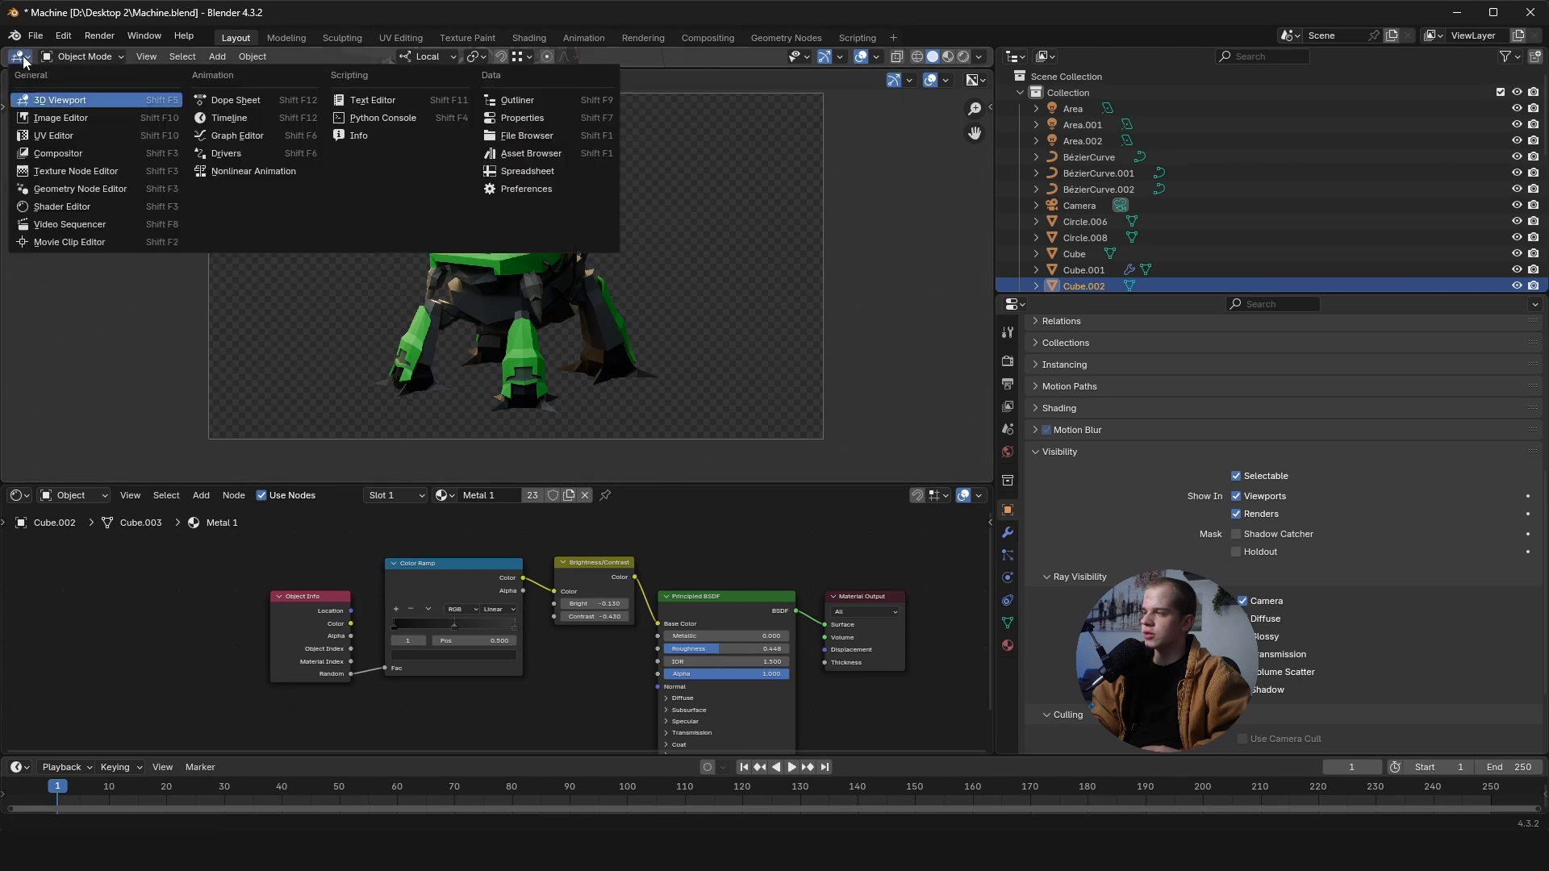
- Enlarge the 3D Viewport over the neighbouring editors and side panels, and show the walker model from the front
{"action": "left_click", "coordinate": [34, 95]}
{"action": "left_click_drag", "start_coordinate": [32, 71], "coordinate": [321, 373]}
{"action": "left_click_drag", "start_coordinate": [48, 51], "coordinate": [288, 107]}
{"action": "left_click_drag", "start_coordinate": [985, 477], "coordinate": [994, 532]}
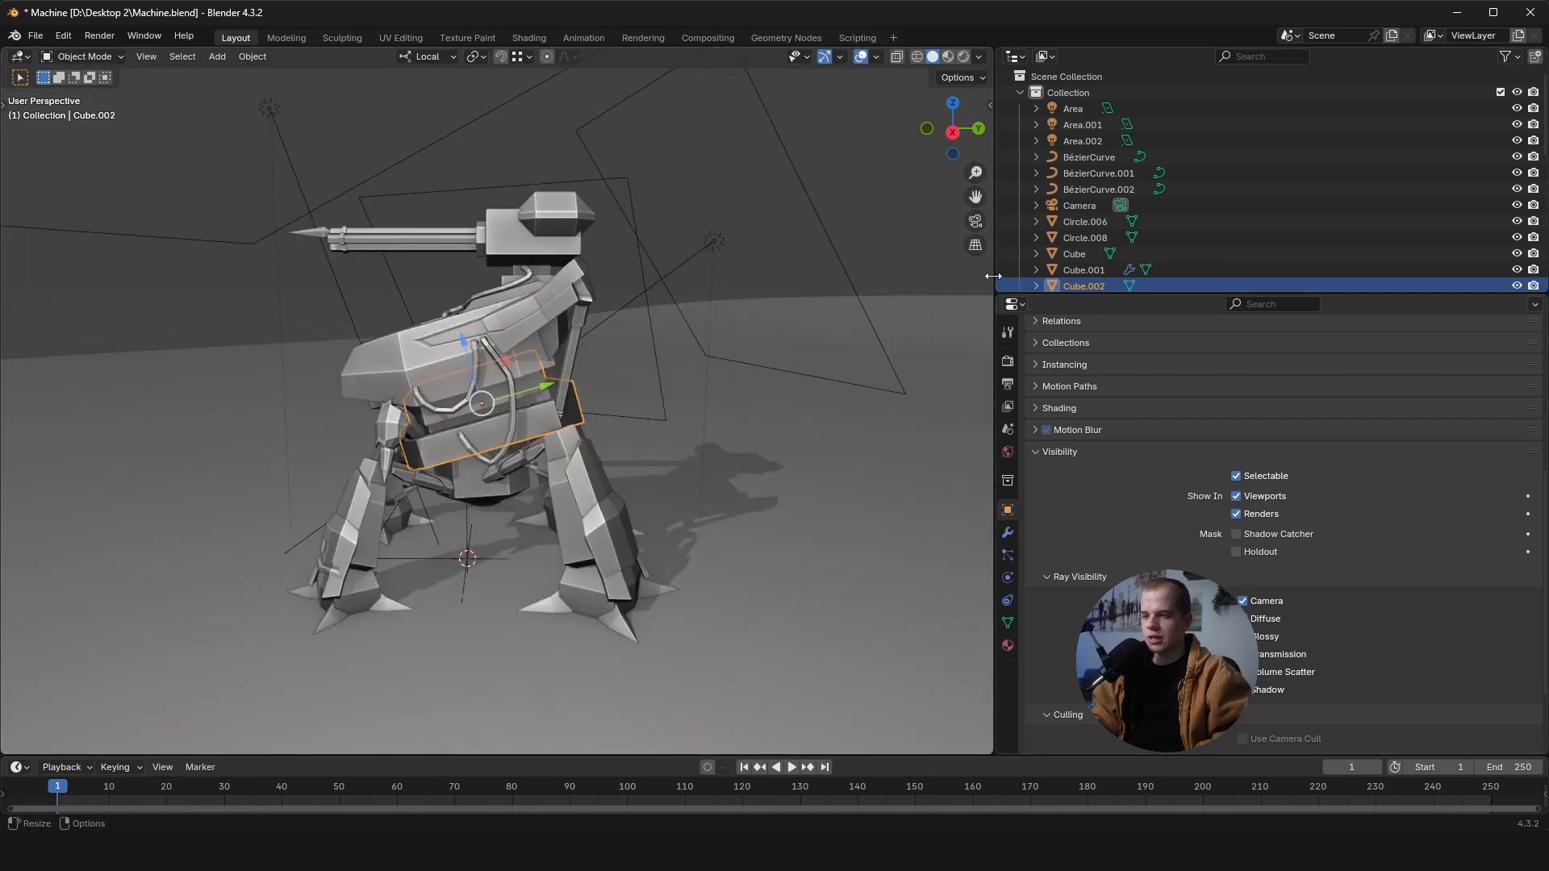
{"action": "left_click_drag", "start_coordinate": [993, 276], "coordinate": [1483, 311]}
{"action": "scroll", "coordinate": [1020, 412], "scroll_direction": "down", "scroll_amount": 4}
{"action": "middle_click_drag", "start_coordinate": [952, 413], "coordinate": [1044, 377]}
{"action": "key", "text": "grave"}
{"action": "left_click", "coordinate": [832, 156]}
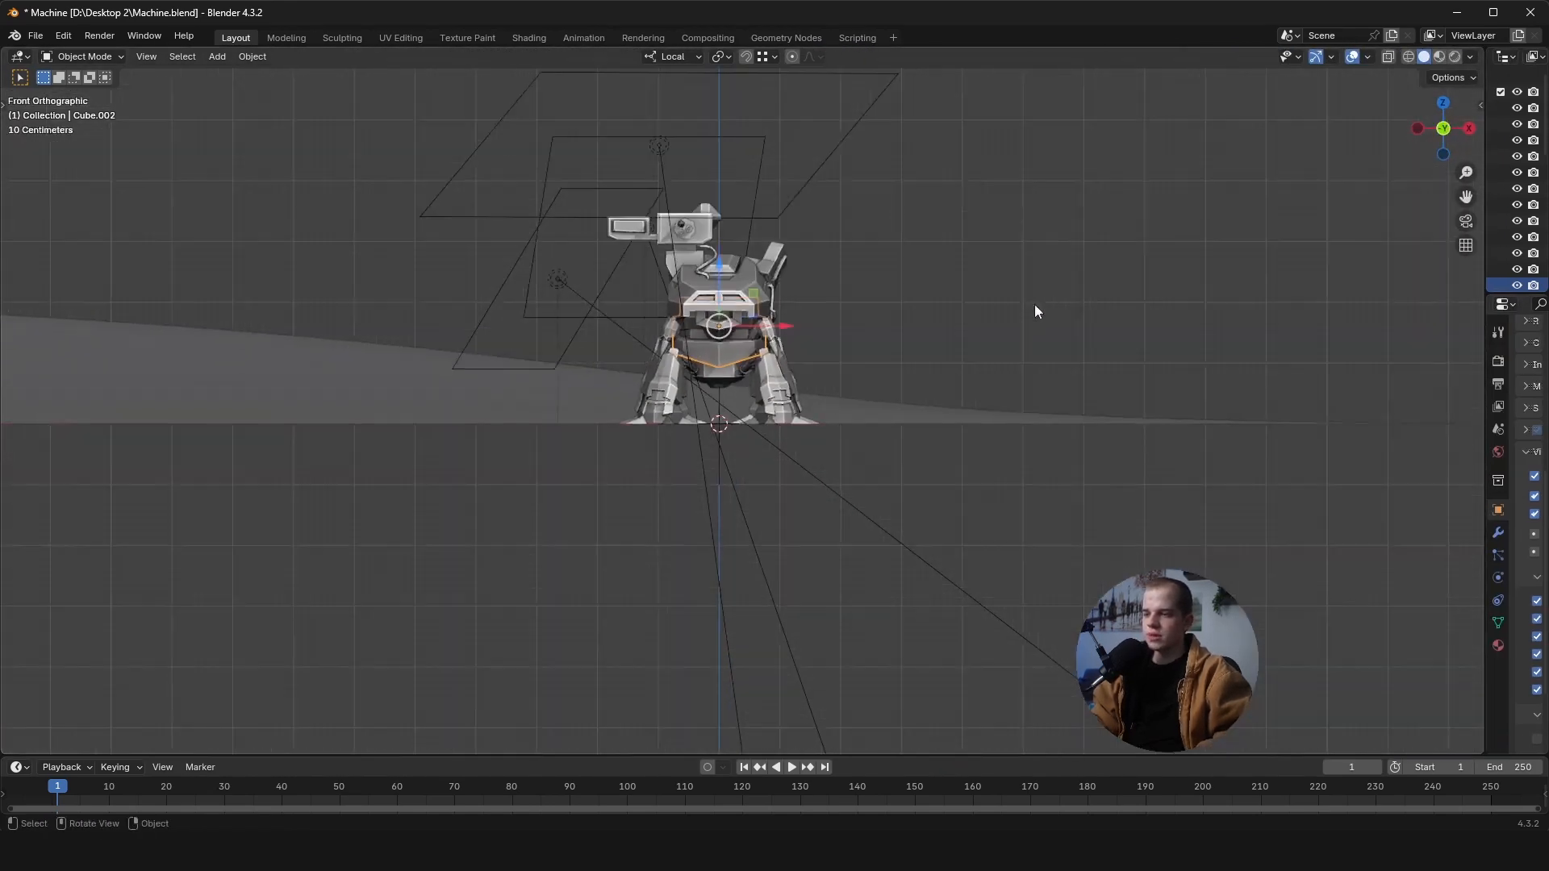
- Save the walker scene and create a new file from the General template
{"action": "mouse_move", "coordinate": [1035, 306]}
{"action": "middle_mouse_down"}
{"action": "mouse_move", "coordinate": [1054, 281]}
{"action": "mouse_move", "coordinate": [1112, 292]}
{"action": "mouse_move", "coordinate": [982, 285]}
{"action": "mouse_move", "coordinate": [1032, 310]}
{"action": "middle_mouse_up"}
{"action": "key", "text": "ctrl+s"}
{"action": "key", "text": "ctrl+n"}
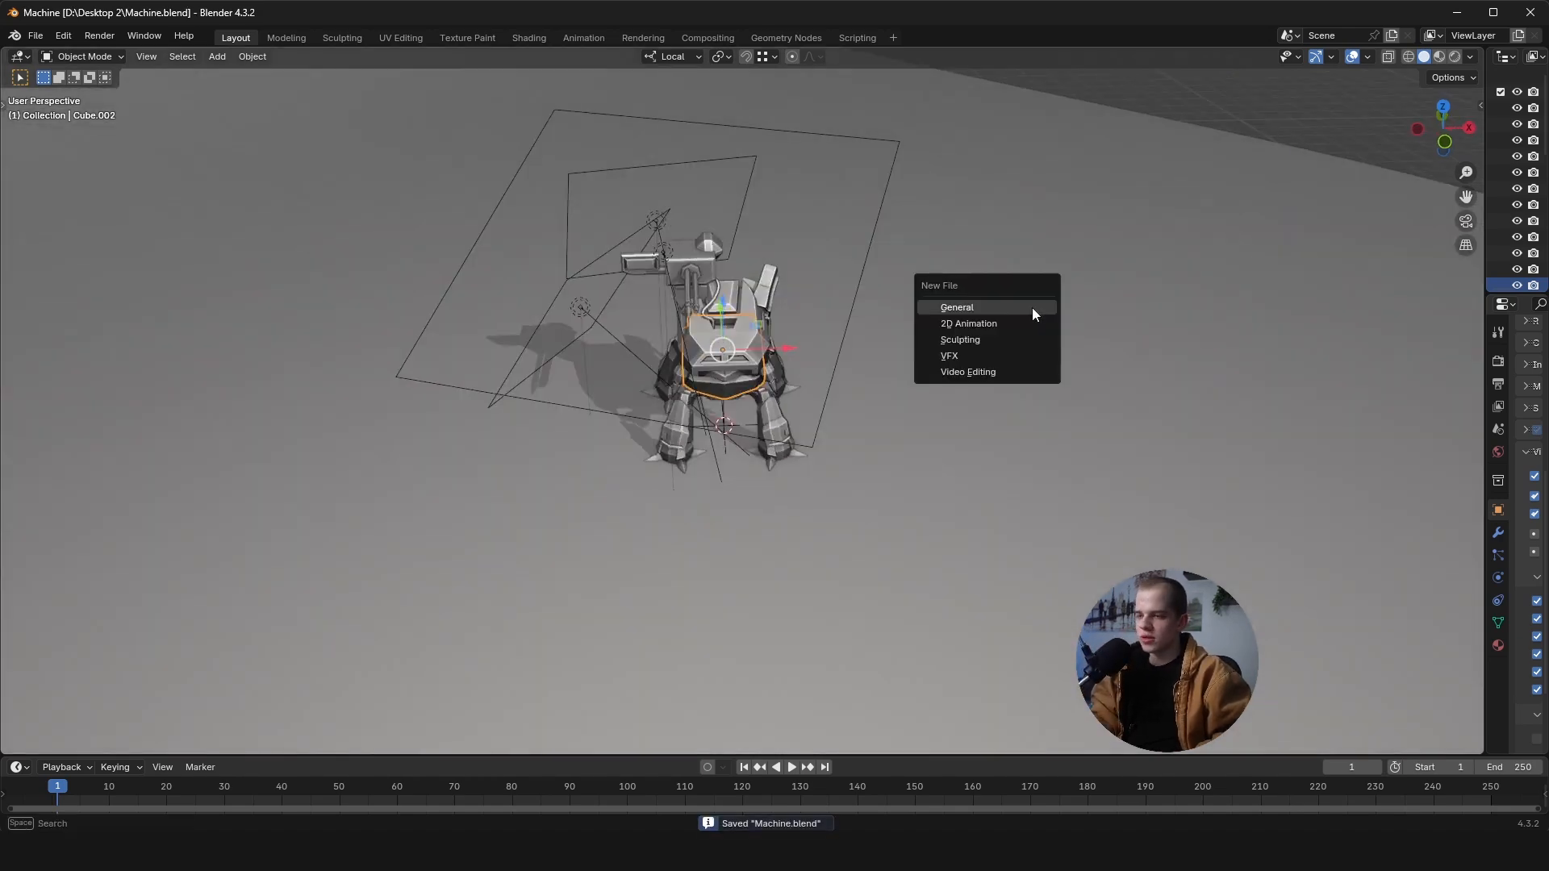
{"action": "left_click", "coordinate": [1032, 307]}
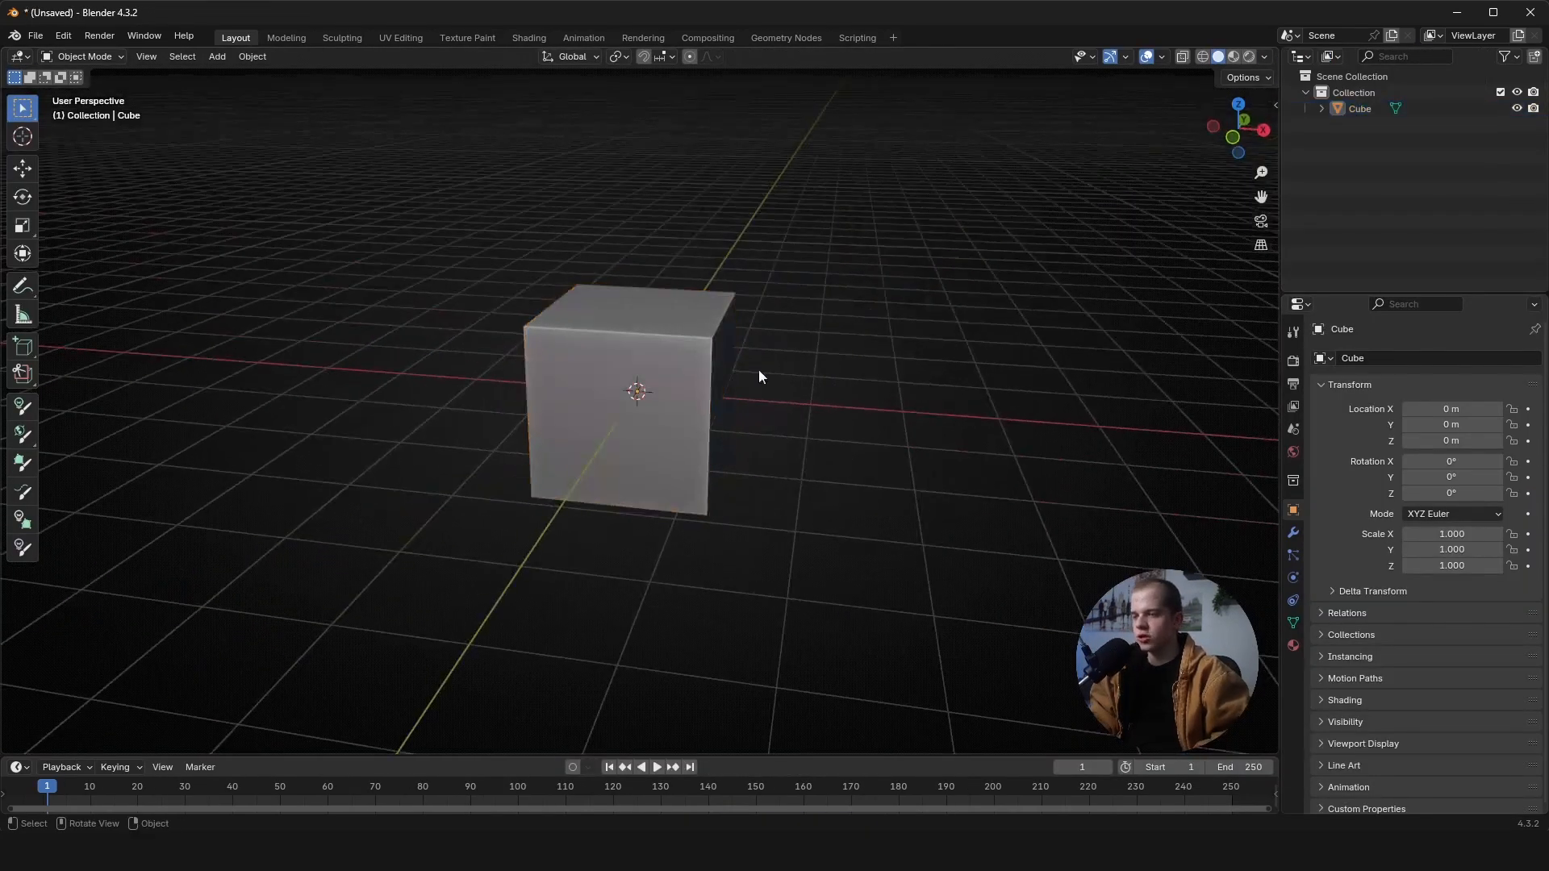
- Delete the default cube and add a new mesh cube at the origin
{"action": "middle_click_drag", "start_coordinate": [759, 370], "coordinate": [818, 277]}
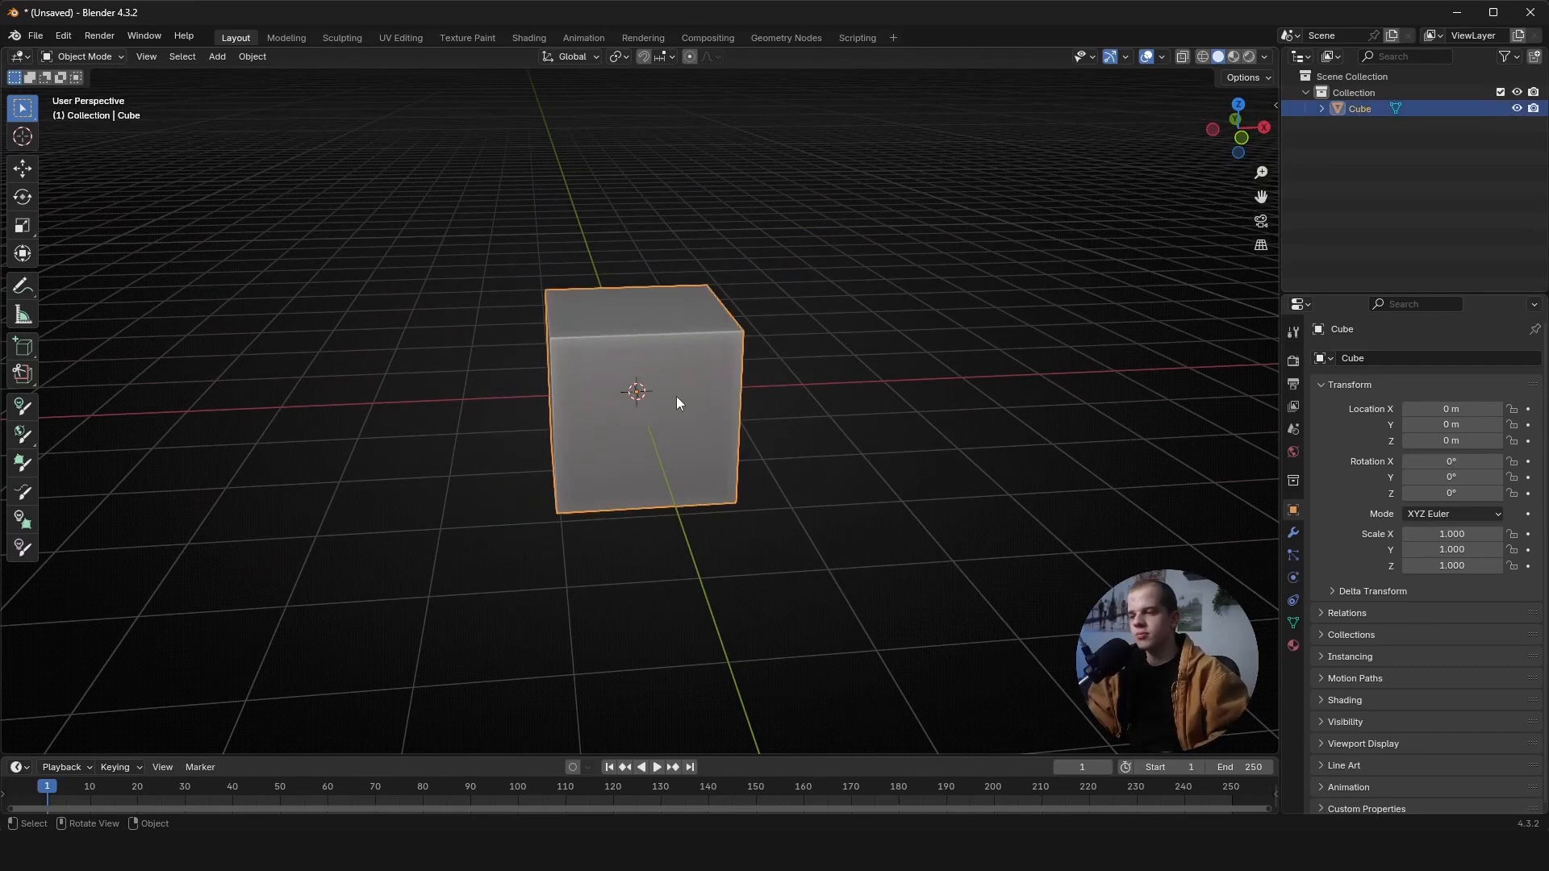
{"action": "key", "text": "Delete"}
{"action": "key", "text": "shift+a"}
{"action": "mouse_move", "coordinate": [671, 403]}
{"action": "left_click", "coordinate": [750, 433]}
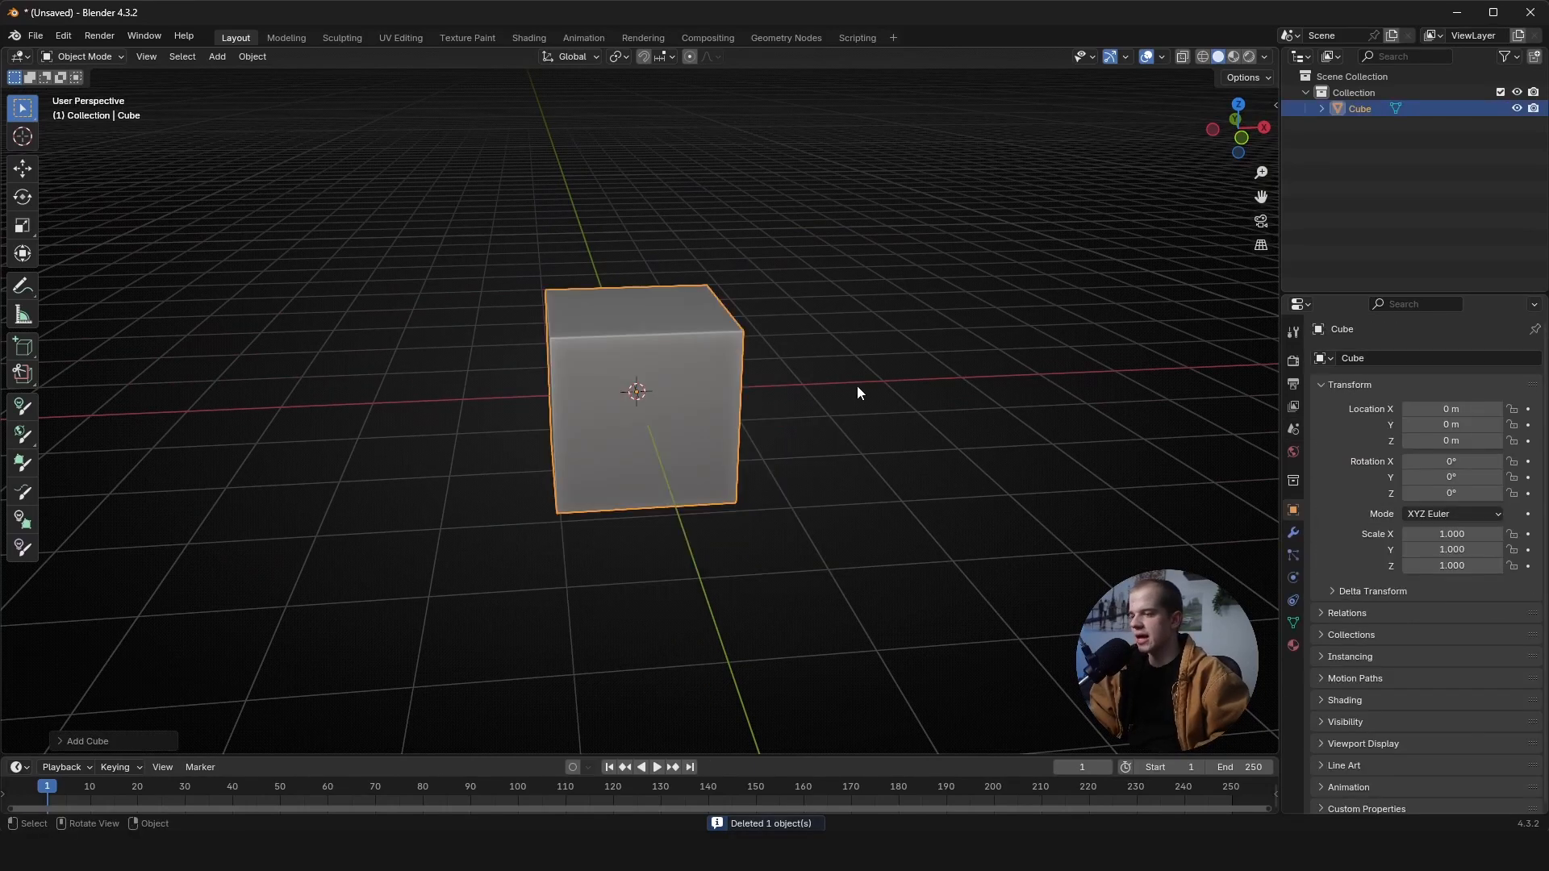
- Move the cube in the right view to about Y 0.32 m and Z 2.06 m
{"action": "middle_click_drag", "start_coordinate": [857, 393], "coordinate": [919, 460]}
{"action": "key", "text": "n"}
{"action": "key", "text": "n"}
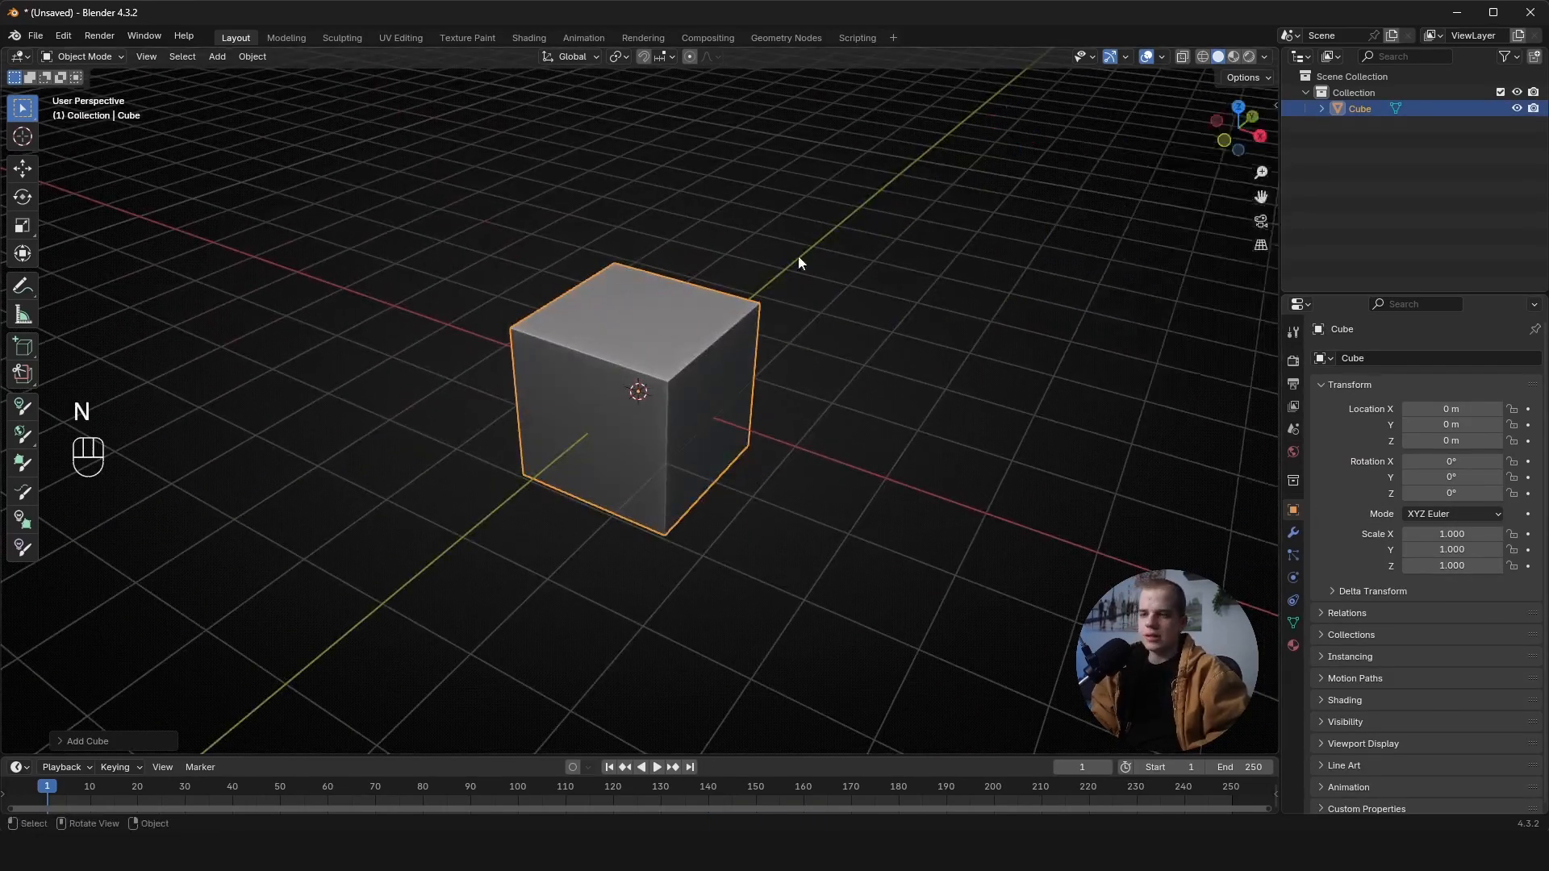
{"action": "middle_click_drag", "start_coordinate": [799, 262], "coordinate": [827, 312]}
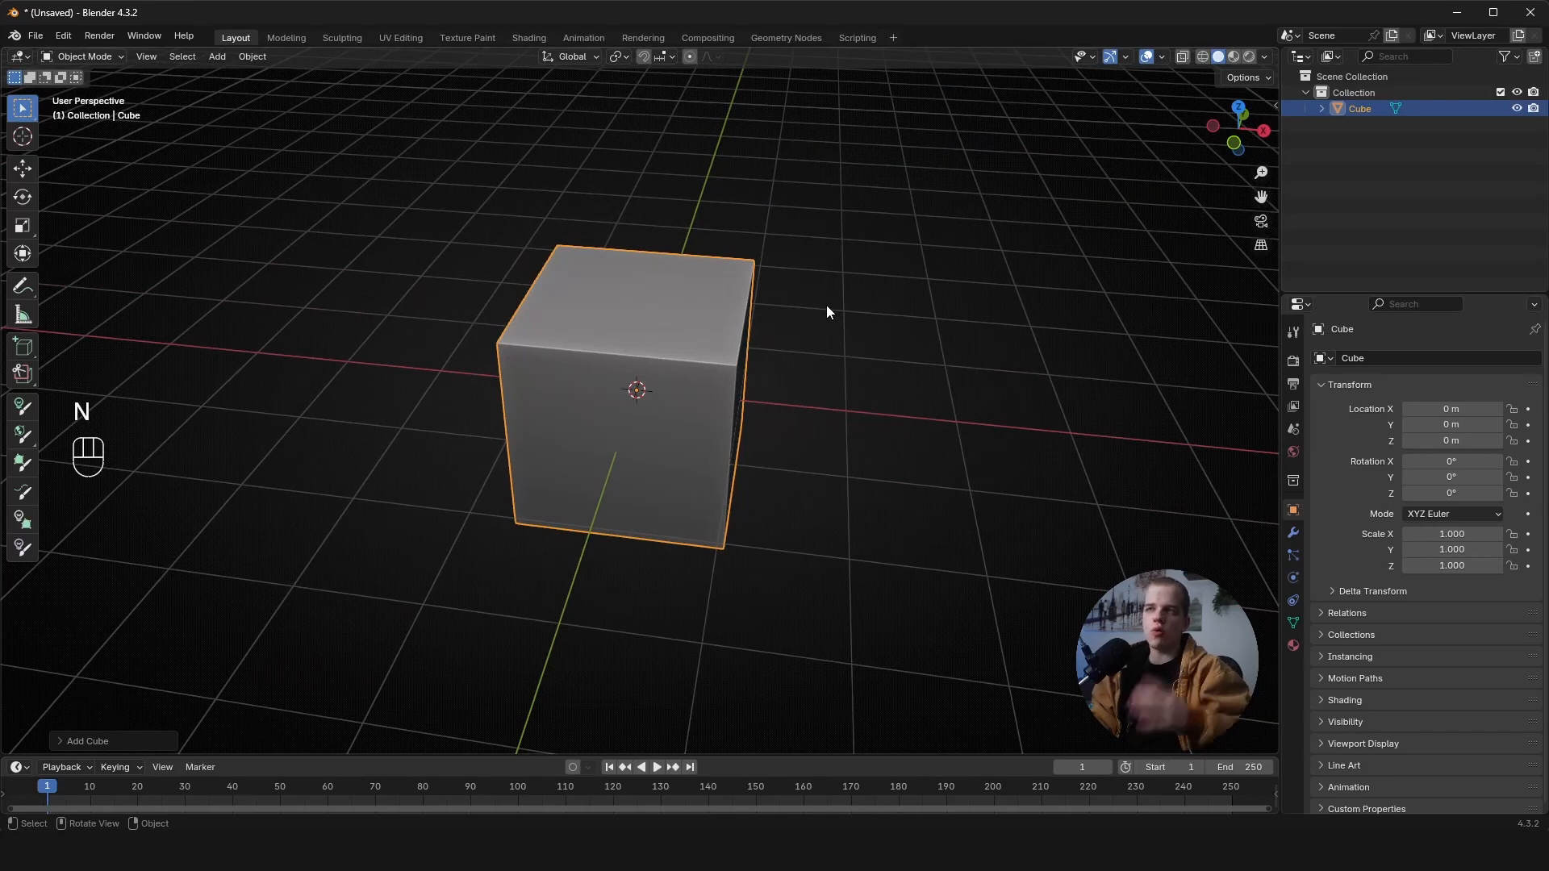
{"action": "key", "text": "grave"}
{"action": "left_click", "coordinate": [944, 328]}
{"action": "key", "text": "g"}
{"action": "left_click", "coordinate": [787, 195]}
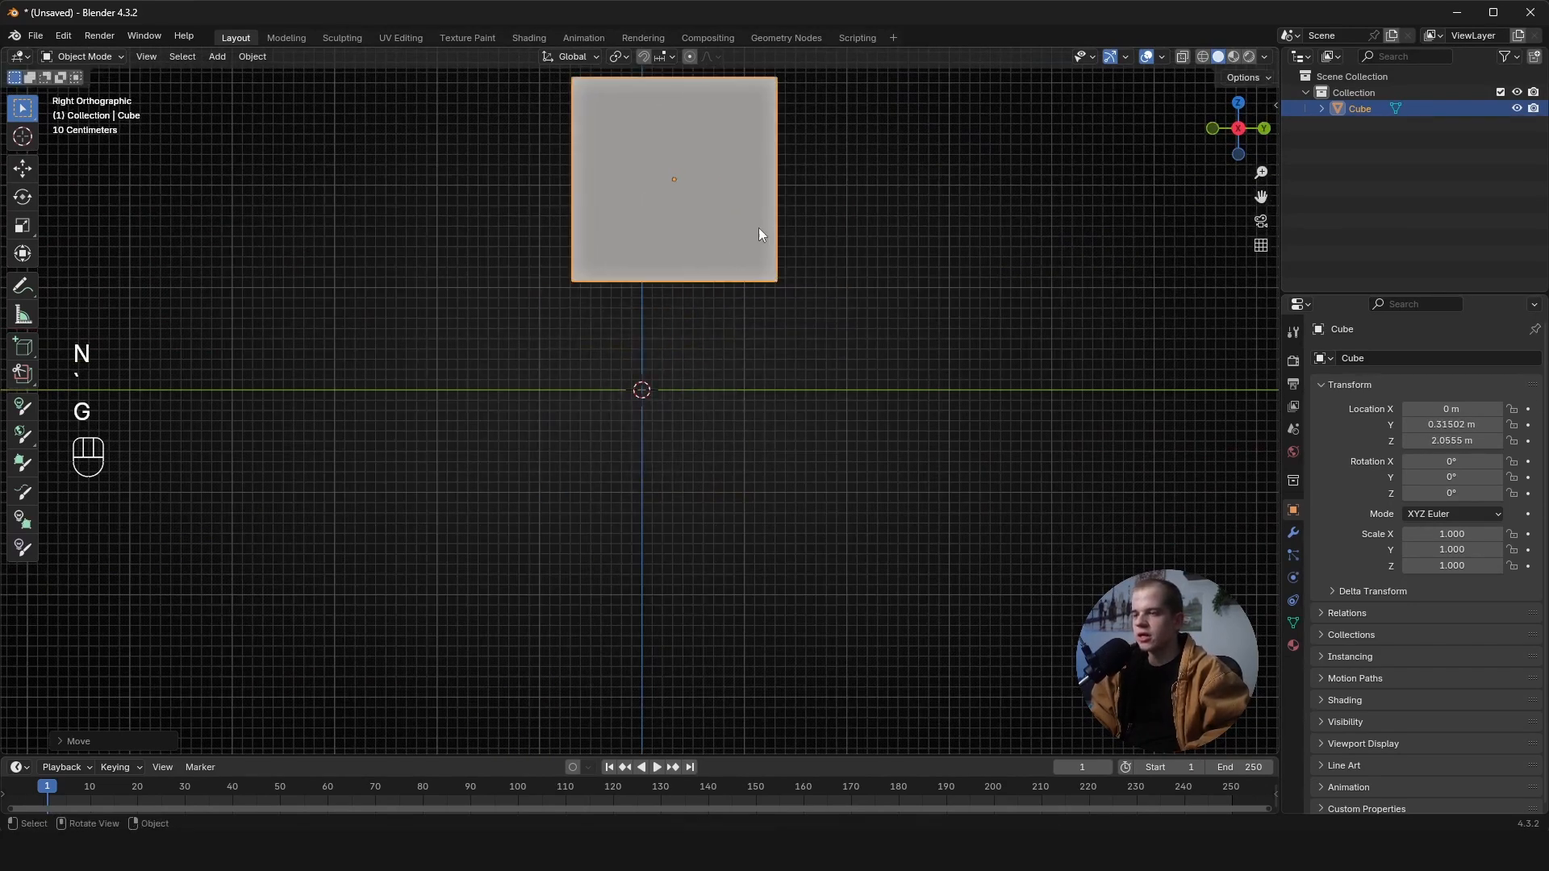
{"action": "middle_click_drag", "start_coordinate": [758, 234], "coordinate": [751, 371], "text": "shift"}
{"action": "key", "text": "s"}
{"action": "key", "text": "shift+z"}
{"action": "right_click", "coordinate": [905, 336]}
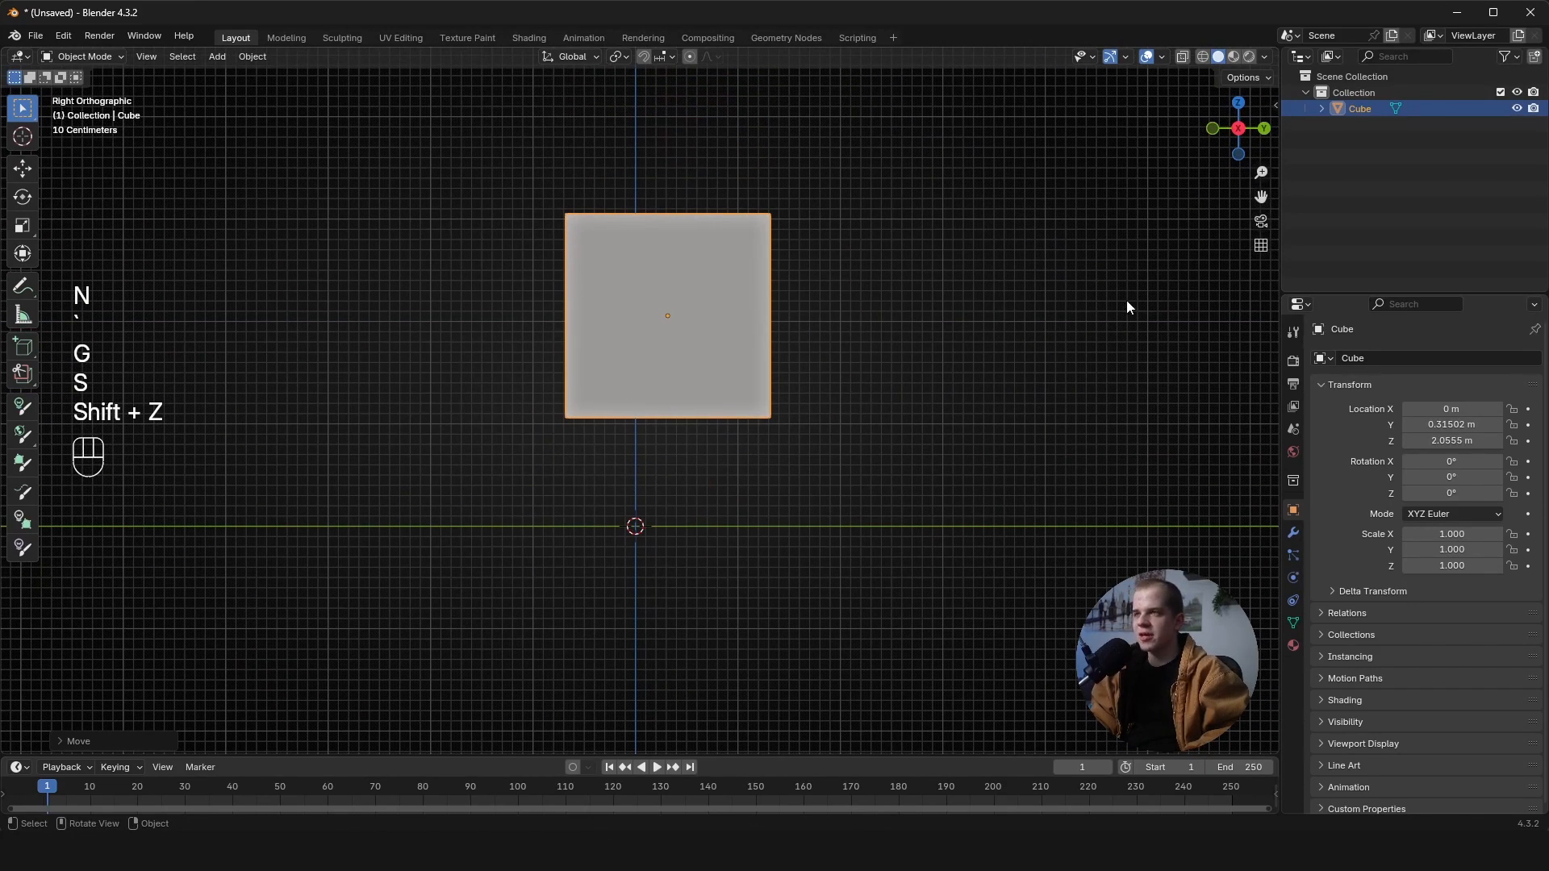
- Flatten the cube to a Z scale of about 0.37 and tilt it about 7.3° around X as the body block
{"action": "key", "text": "s"}
{"action": "key", "text": "z"}
{"action": "left_click", "coordinate": [836, 349]}
{"action": "key", "text": "r"}
{"action": "left_click", "coordinate": [941, 299]}
{"action": "middle_click_drag", "start_coordinate": [880, 309], "coordinate": [1008, 360]}
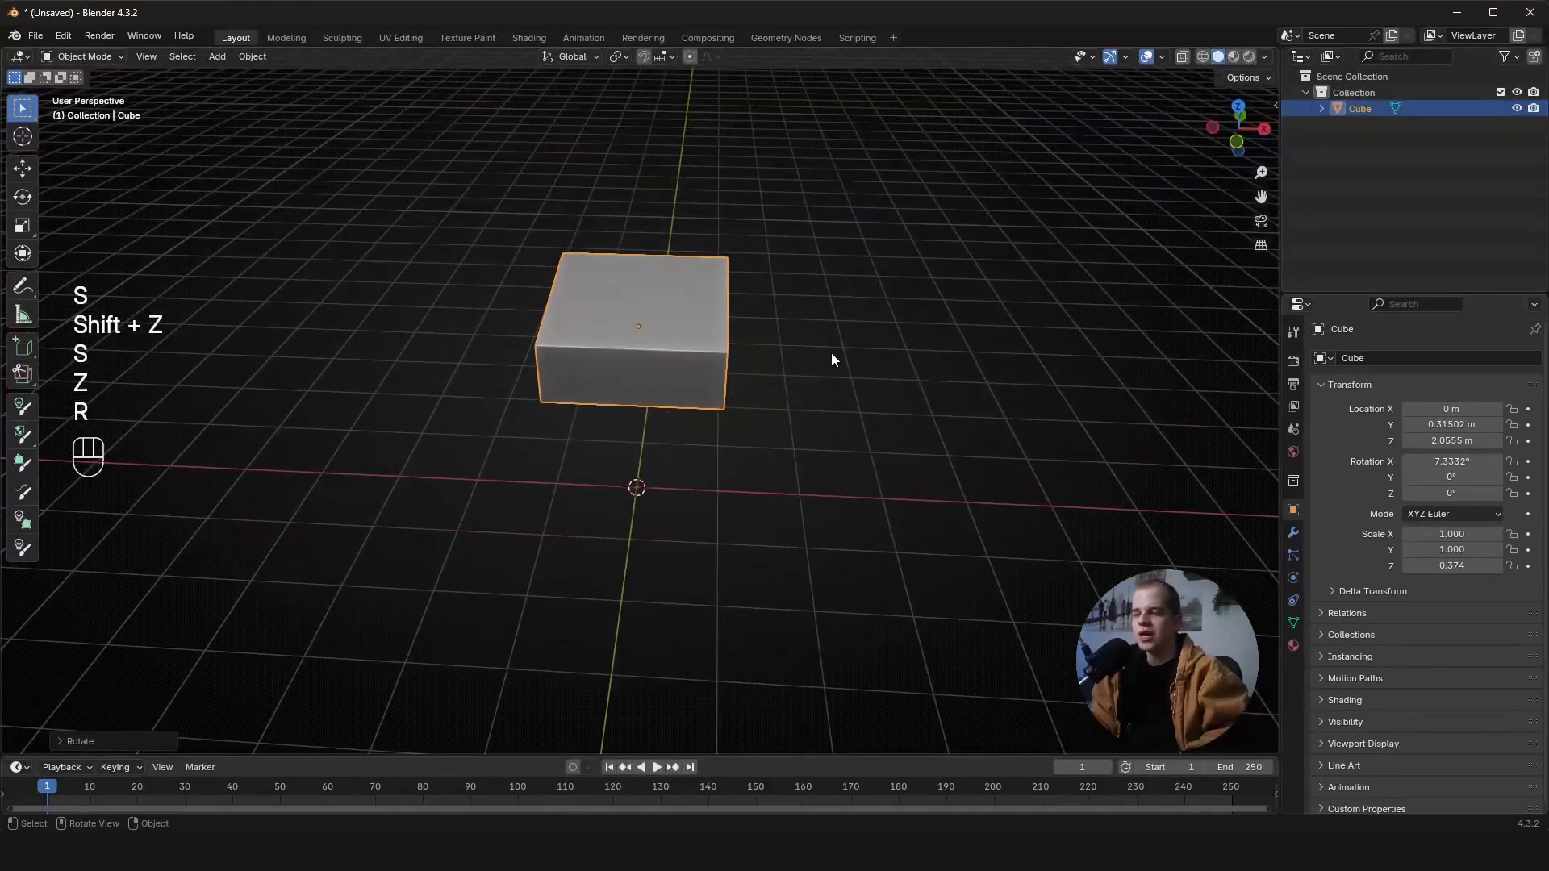
- Duplicate the body block in the front view to about X 1.95 m, Z 0.87 m and clear the copy's scale
{"action": "key", "text": "grave"}
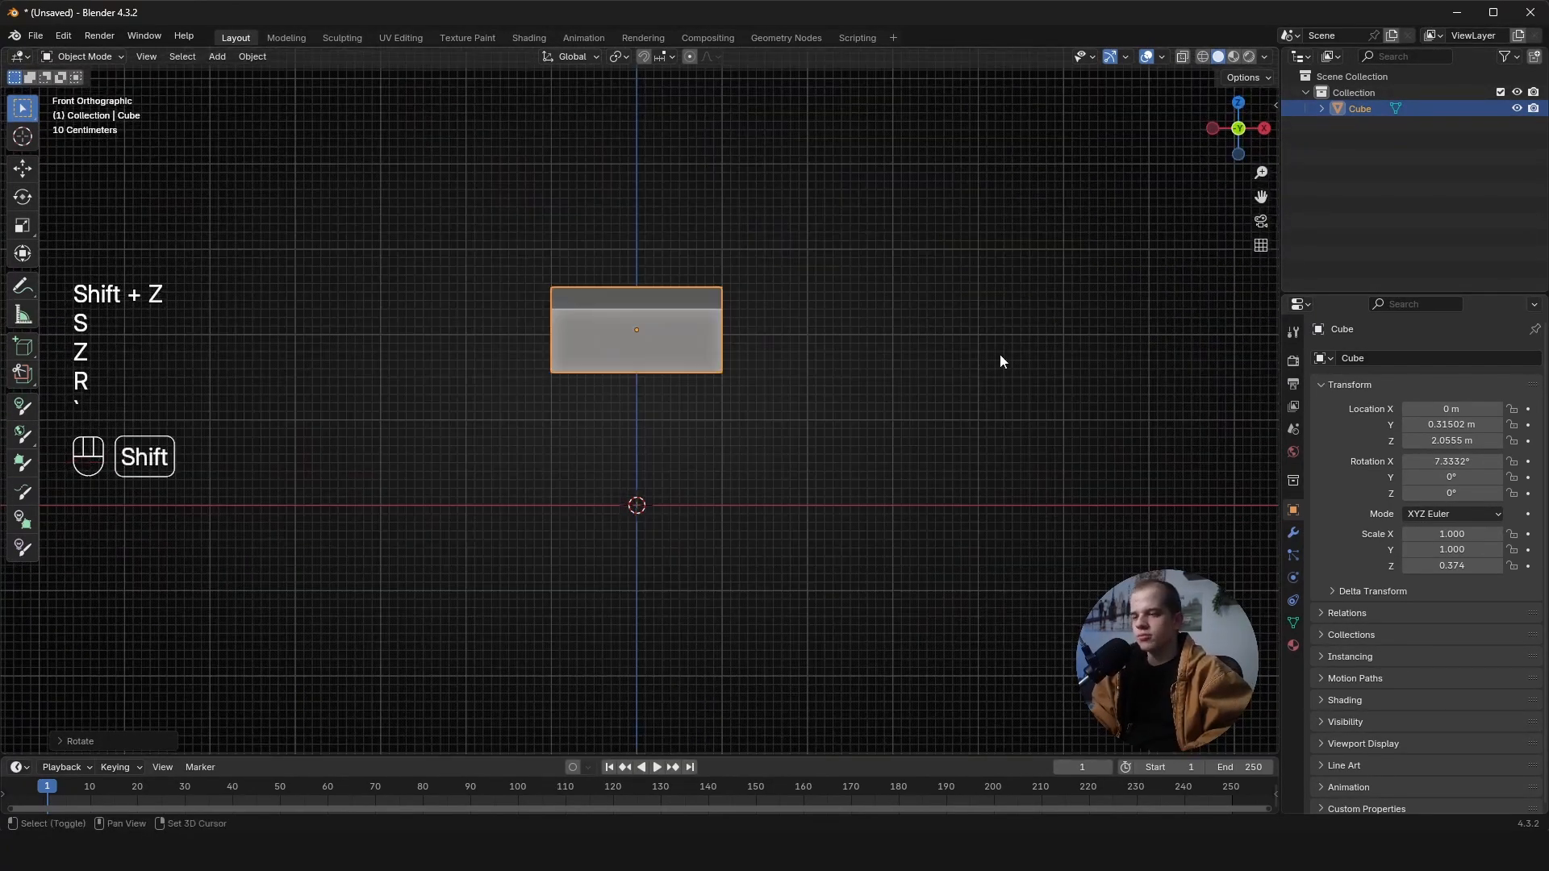
{"action": "scroll", "coordinate": [795, 339], "scroll_direction": "up", "scroll_amount": 1}
{"action": "key", "text": "shift+d"}
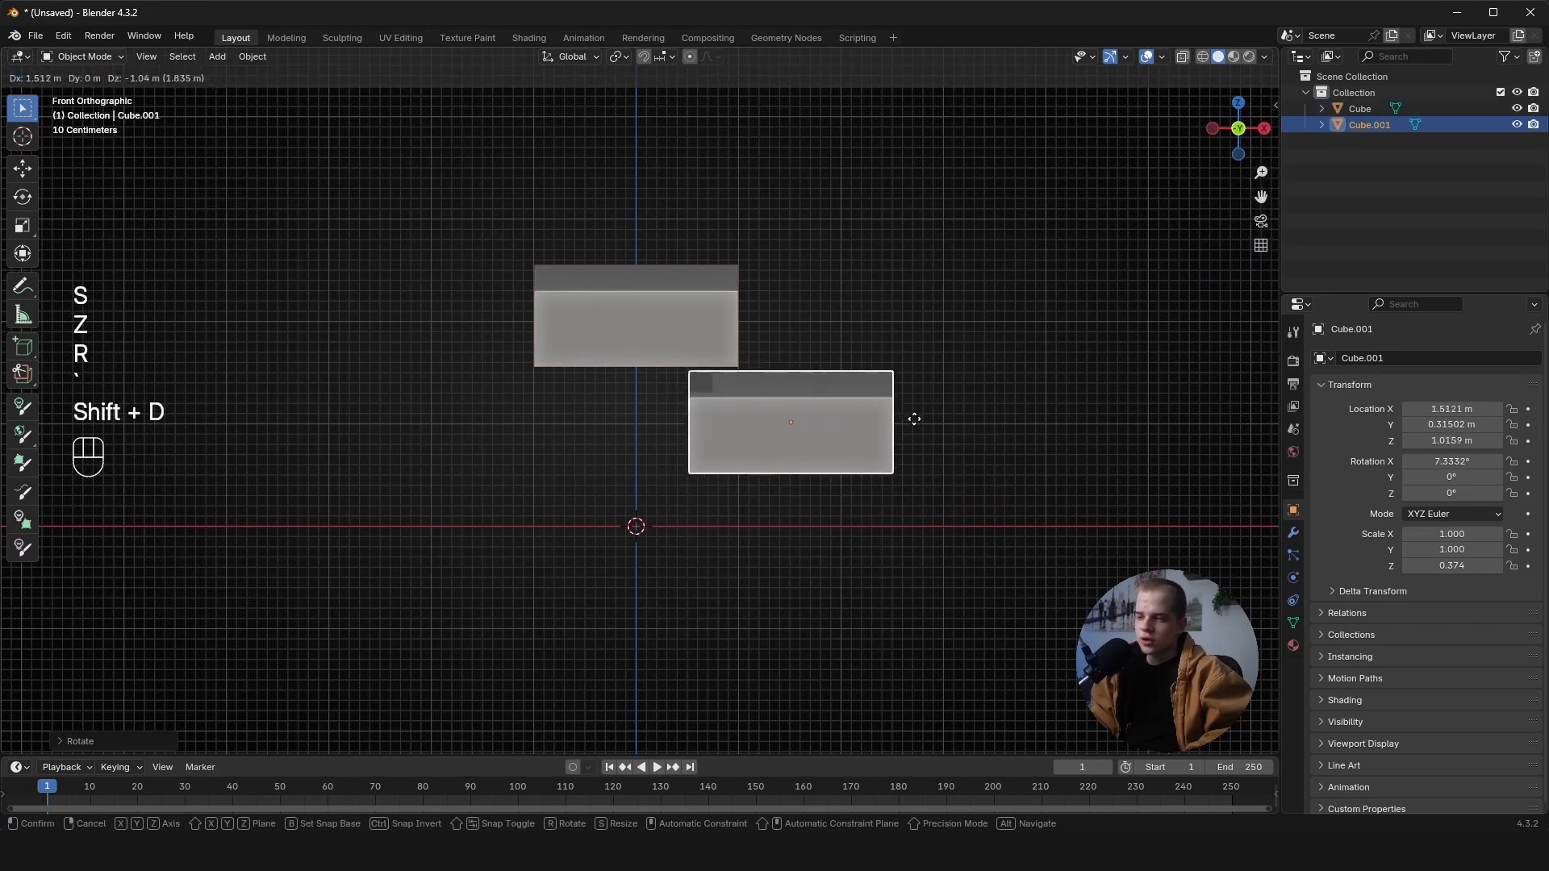
{"action": "left_click", "coordinate": [960, 421]}
{"action": "key", "text": "alt+s"}
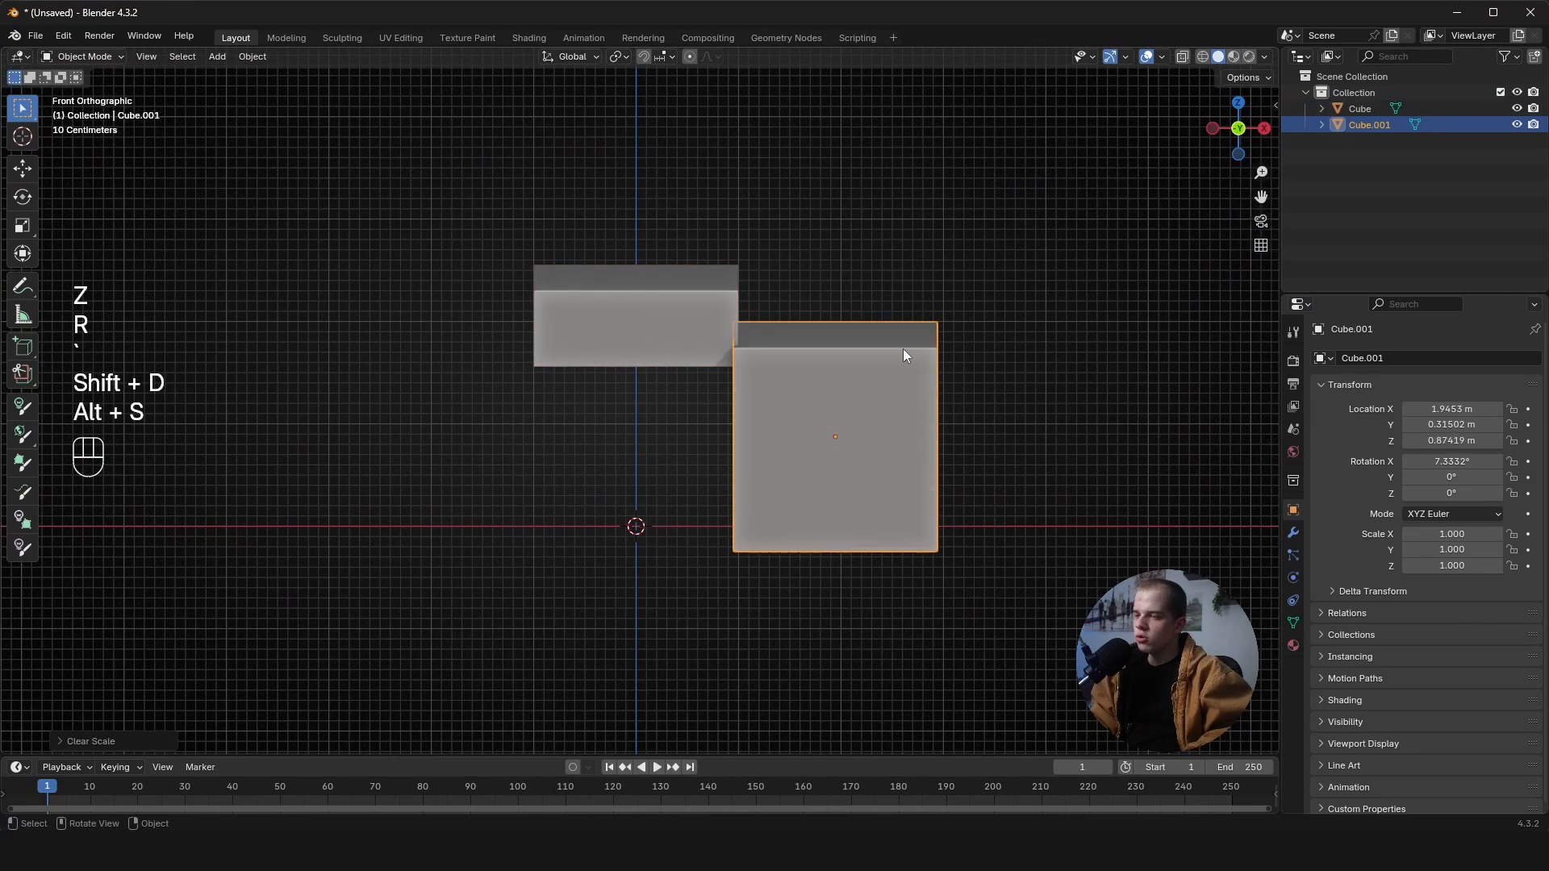
- Scale the copy to about 0.4 excluding Z and move it beside the body at about X 1.36 m, Z 0.93 m
{"action": "key", "text": "s"}
{"action": "key", "text": "shift+z"}
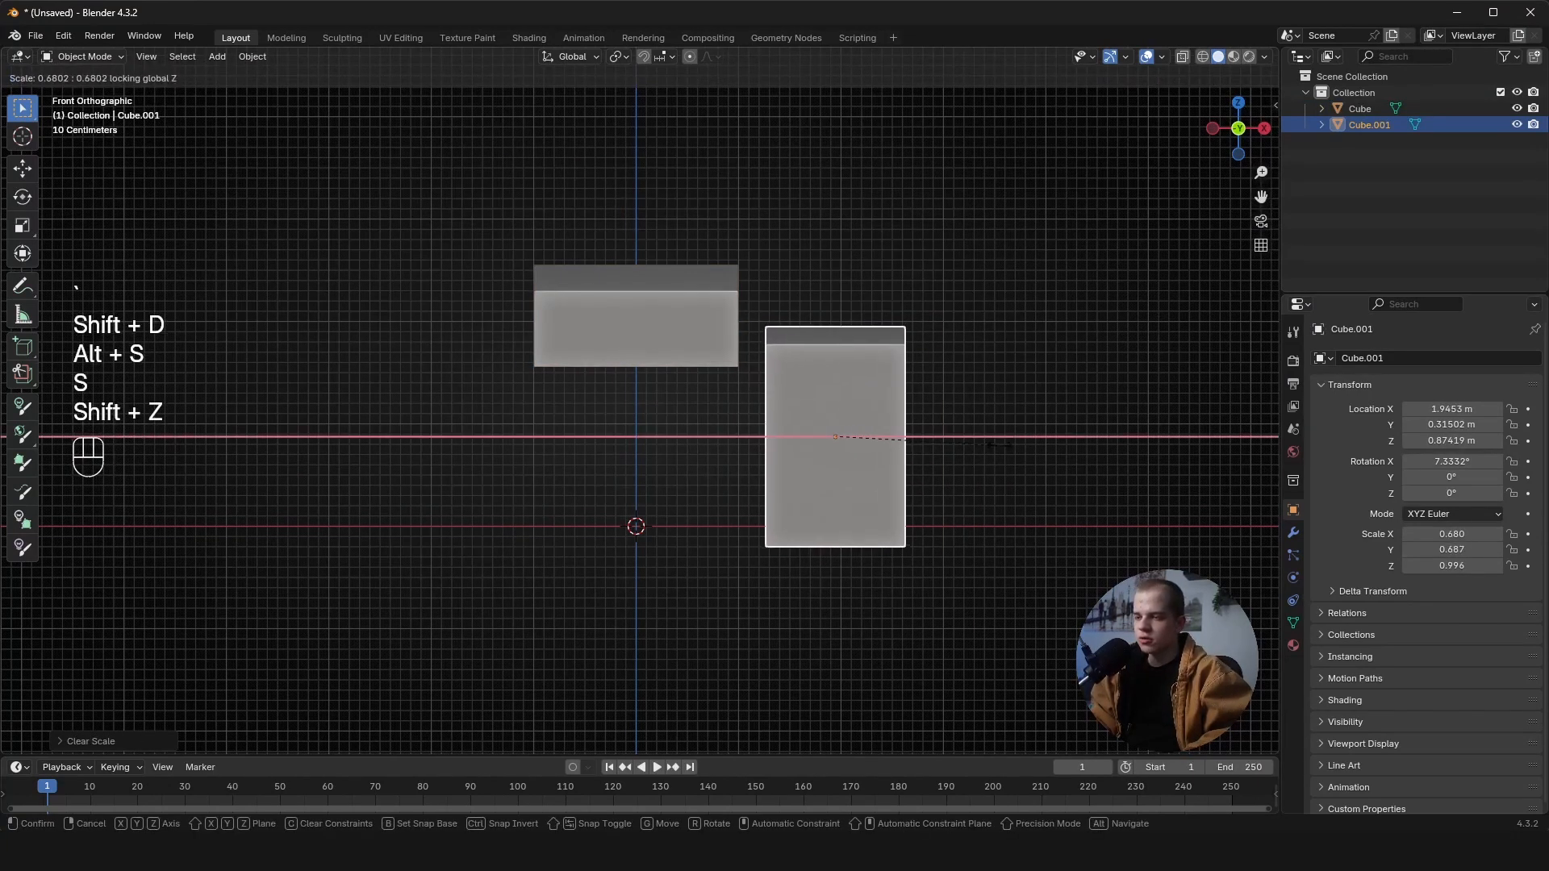
{"action": "left_click", "coordinate": [928, 426]}
{"action": "key", "text": "g"}
{"action": "left_click", "coordinate": [965, 426]}
{"action": "middle_click_drag", "start_coordinate": [966, 426], "coordinate": [810, 410]}
- Add a Plain Axes empty at the world origin
{"action": "key", "text": "grave"}
{"action": "key", "text": "grave"}
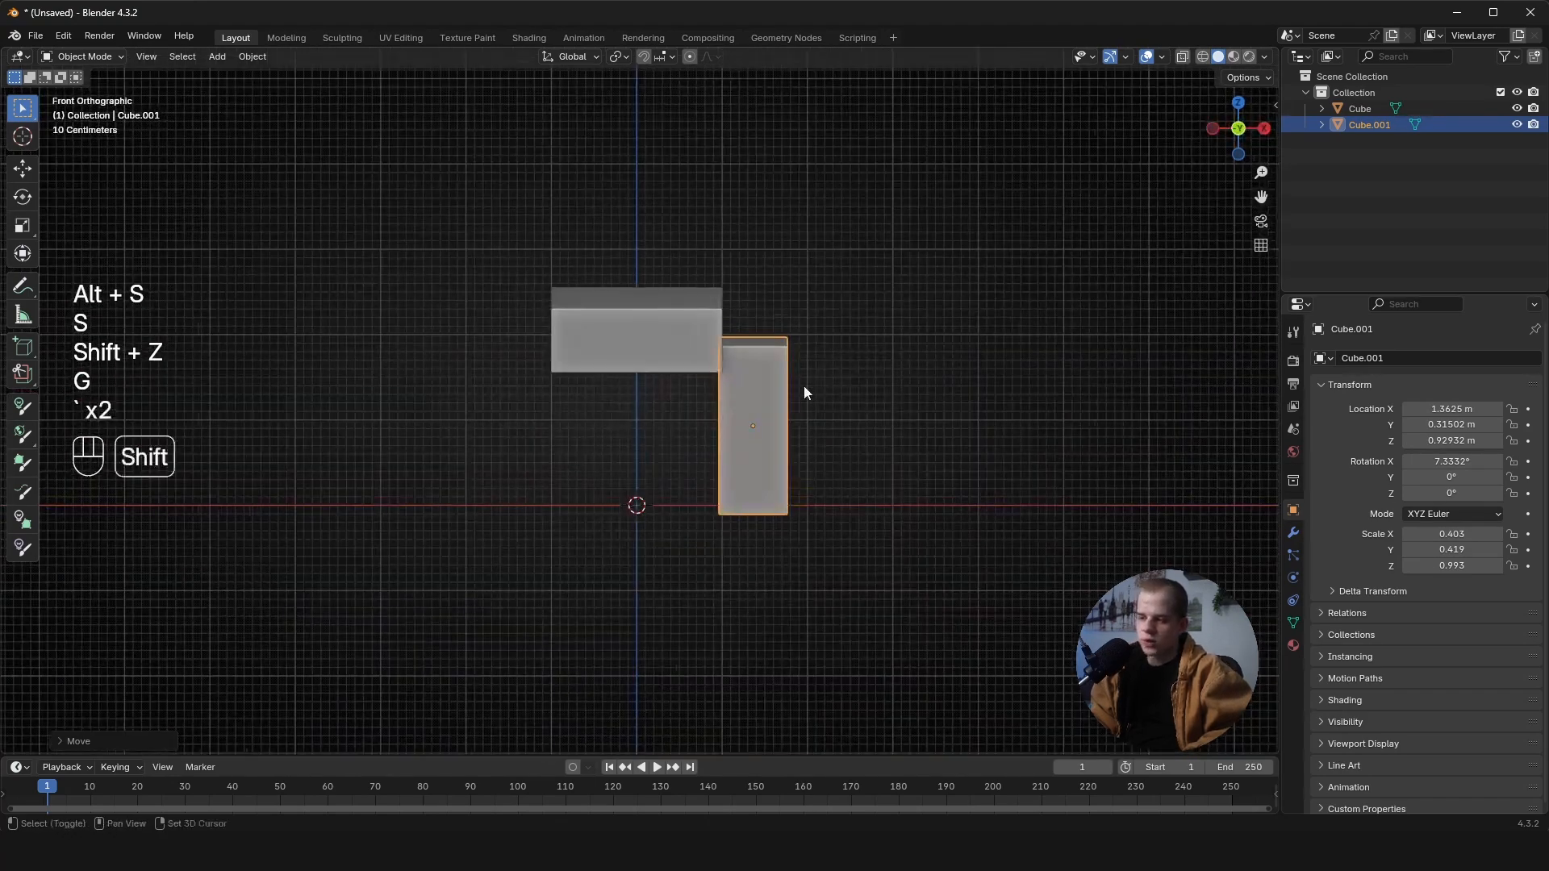
{"action": "key", "text": "shift+a"}
{"action": "mouse_move", "coordinate": [734, 544]}
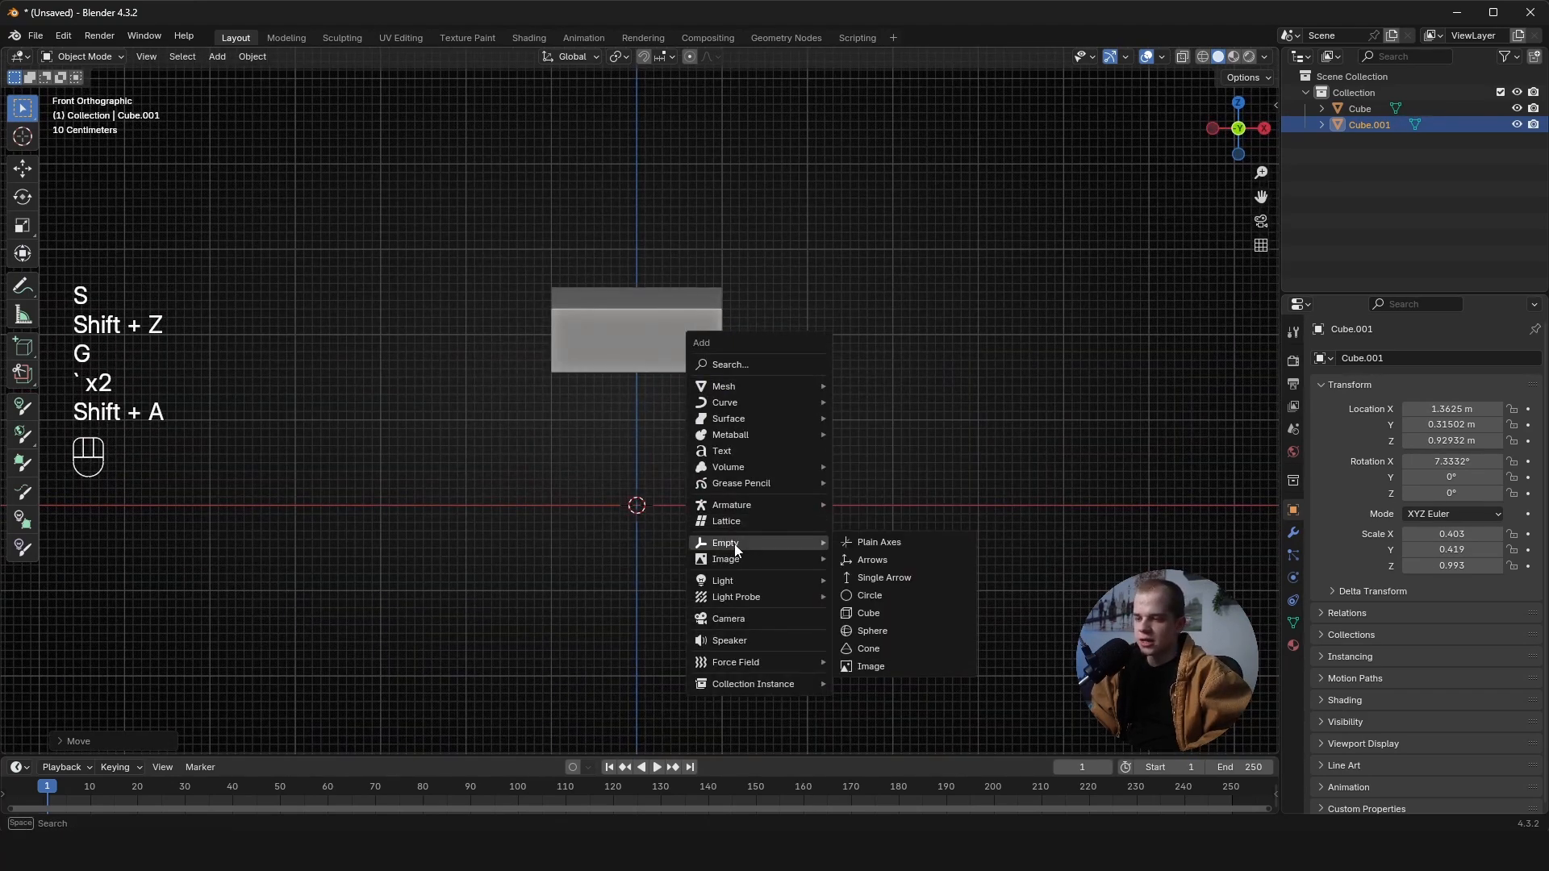
{"action": "left_click", "coordinate": [888, 541]}
{"action": "middle_click_drag", "start_coordinate": [887, 540], "coordinate": [692, 511]}
{"action": "key", "text": "g"}
{"action": "key", "text": "Escape"}
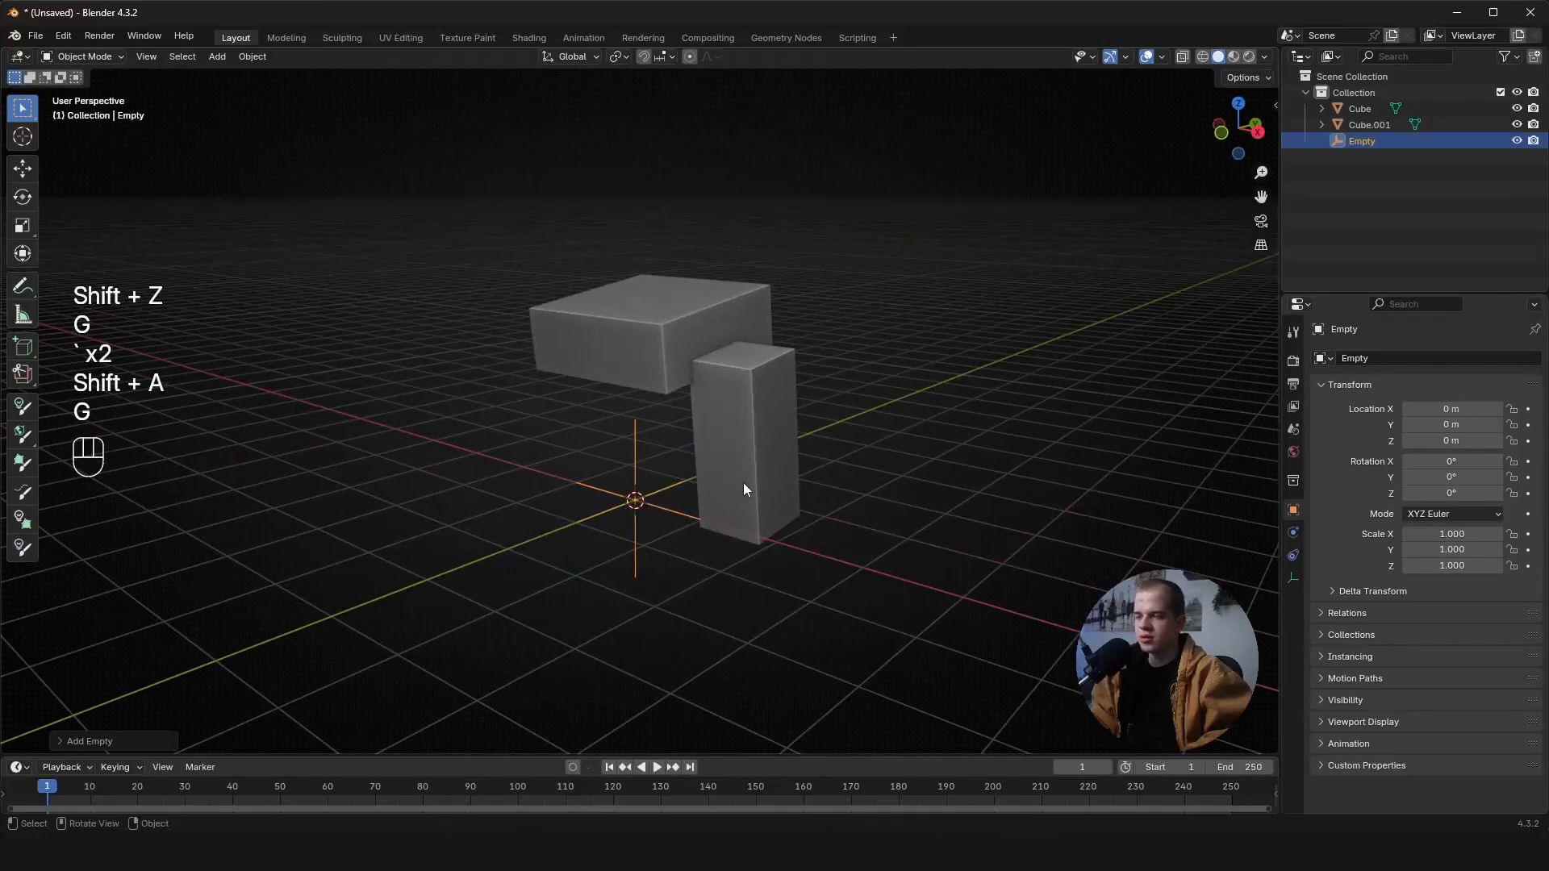
- Add a Mirror modifier to the tall leg block
{"action": "left_click", "coordinate": [746, 488]}
{"action": "left_click", "coordinate": [1293, 532]}
{"action": "middle_click_drag", "start_coordinate": [758, 435], "coordinate": [701, 476]}
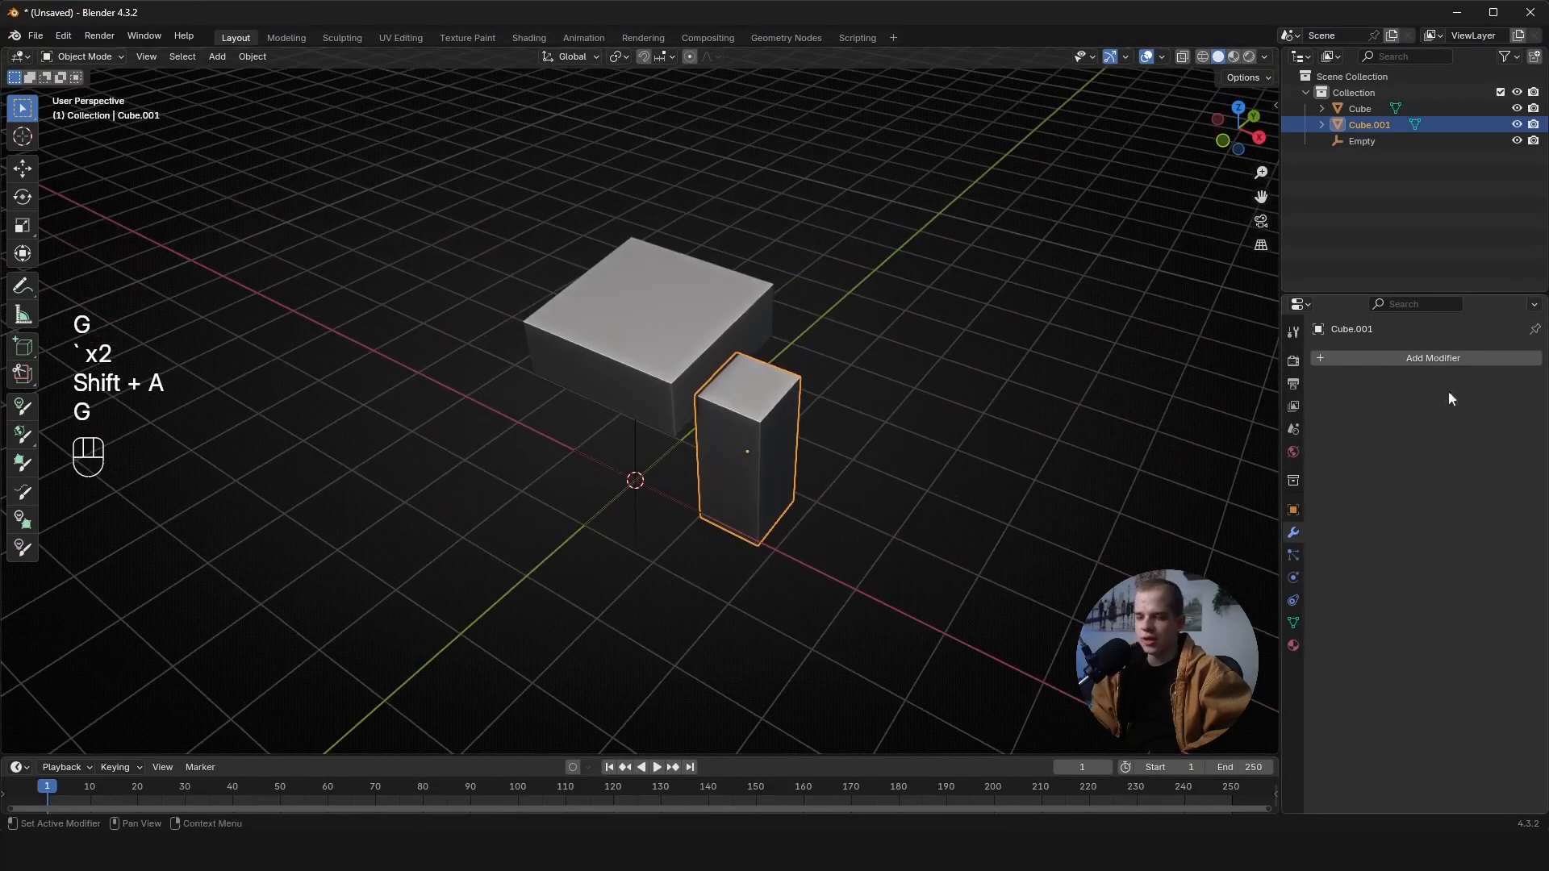
{"action": "left_click", "coordinate": [1424, 358]}
{"action": "type", "text": "mirror"}
{"action": "key", "text": "Return"}
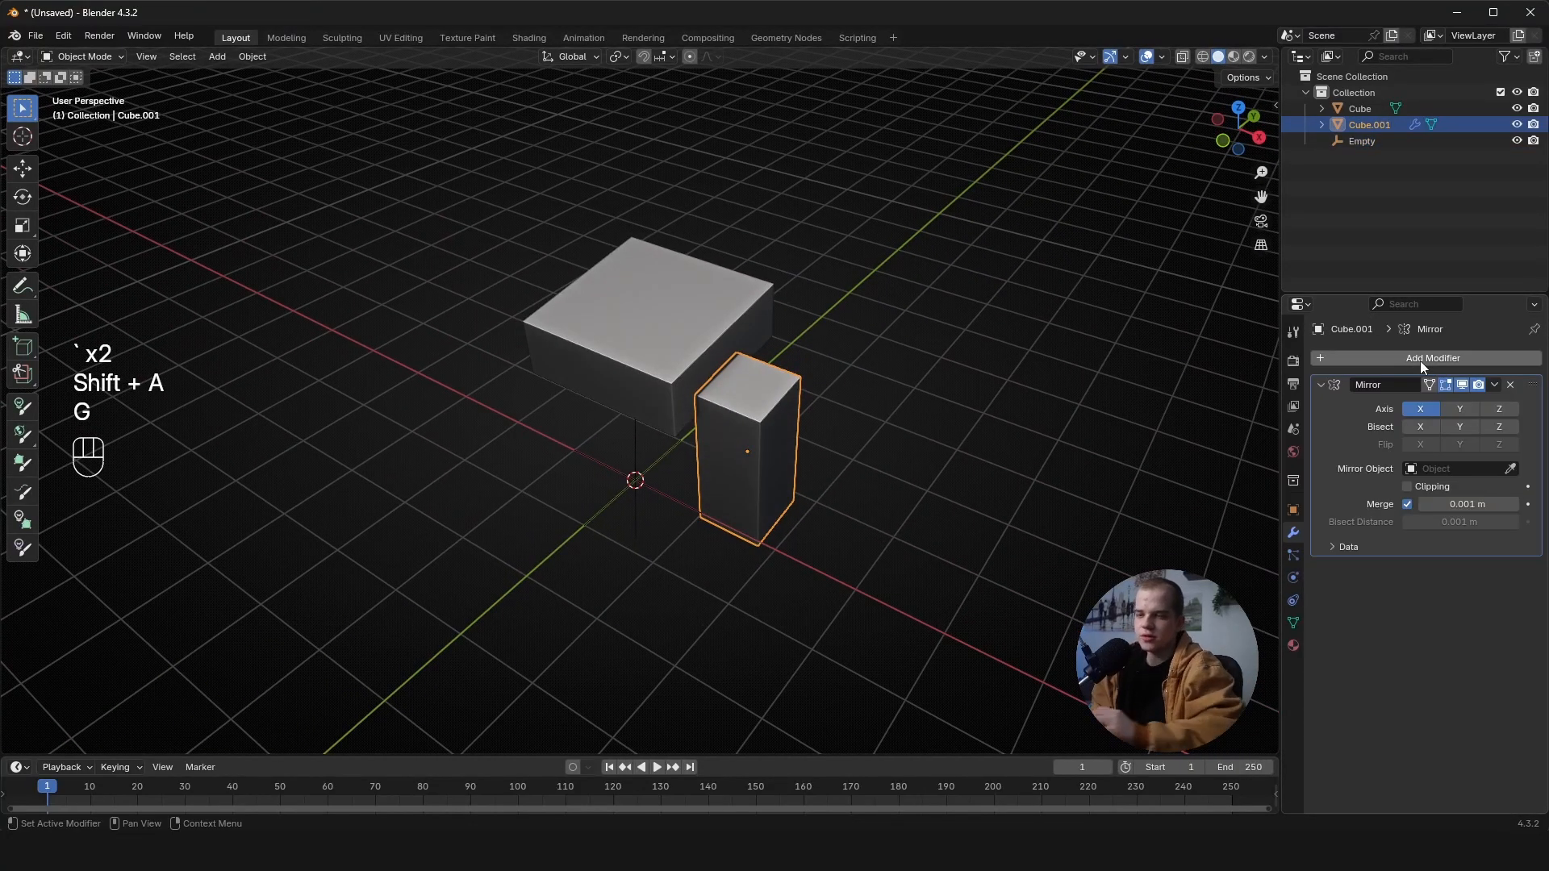
- Set the empty as the leg's Mirror Object and enable the Y mirror axis in addition to X
{"action": "left_click", "coordinate": [644, 477]}
{"action": "middle_click_drag", "start_coordinate": [632, 471], "coordinate": [646, 463]}
{"action": "left_click", "coordinate": [646, 463]}
{"action": "left_click", "coordinate": [730, 455]}
{"action": "left_click", "coordinate": [1457, 410]}
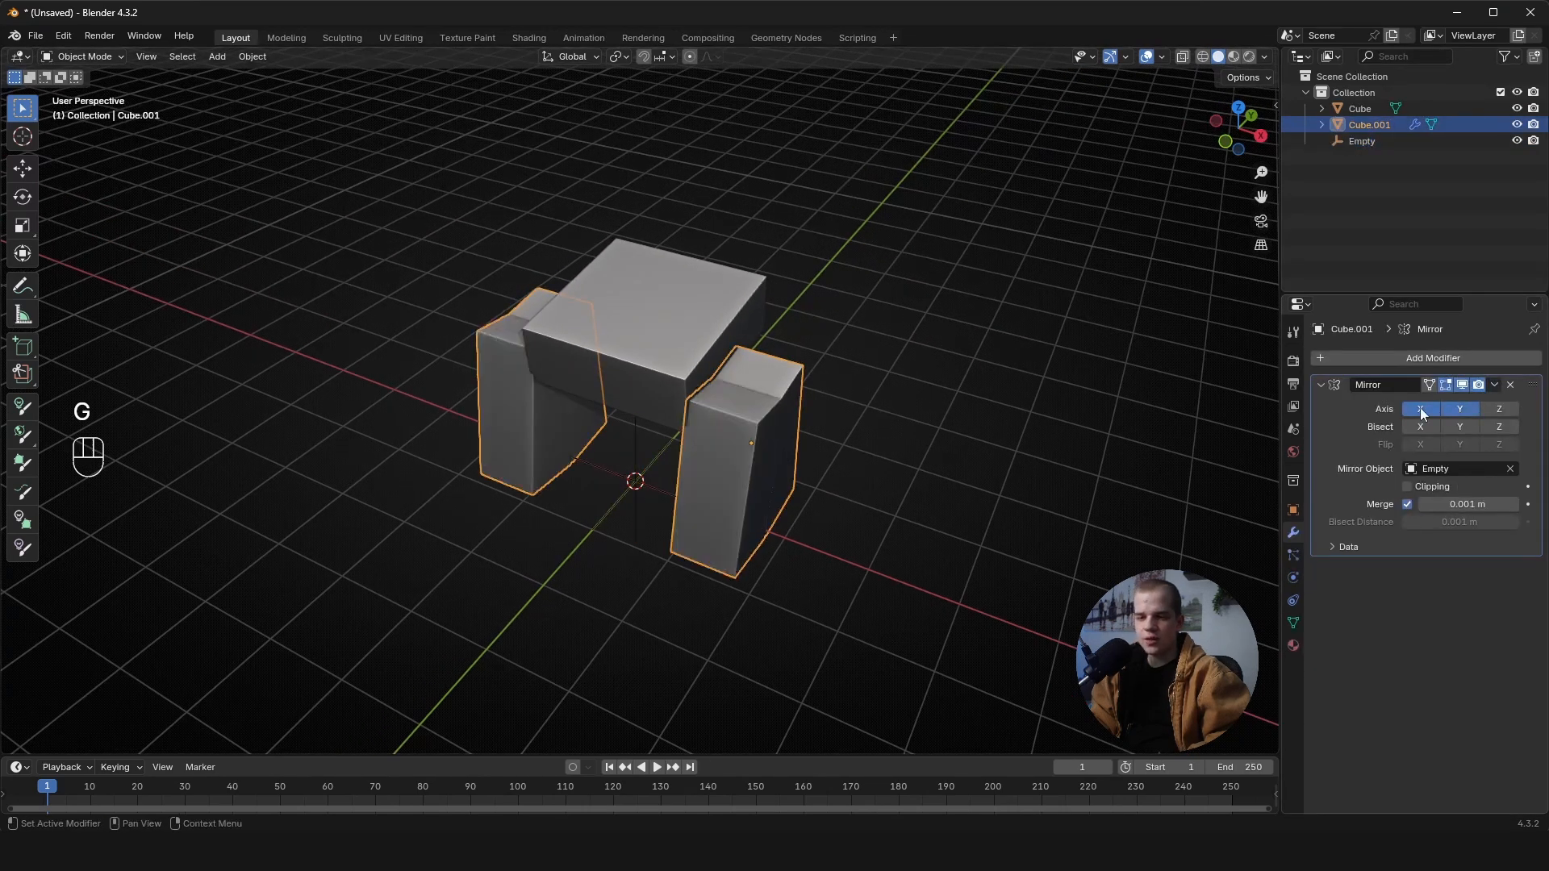
- Shift the leg away from centre along Y in the right view, tilt its foot outward and reposition it beside the body
{"action": "middle_click_drag", "start_coordinate": [875, 367], "coordinate": [788, 381]}
{"action": "key", "text": "grave"}
{"action": "left_click", "coordinate": [940, 435]}
{"action": "key", "text": "g"}
{"action": "key", "text": "y"}
{"action": "left_click", "coordinate": [872, 425]}
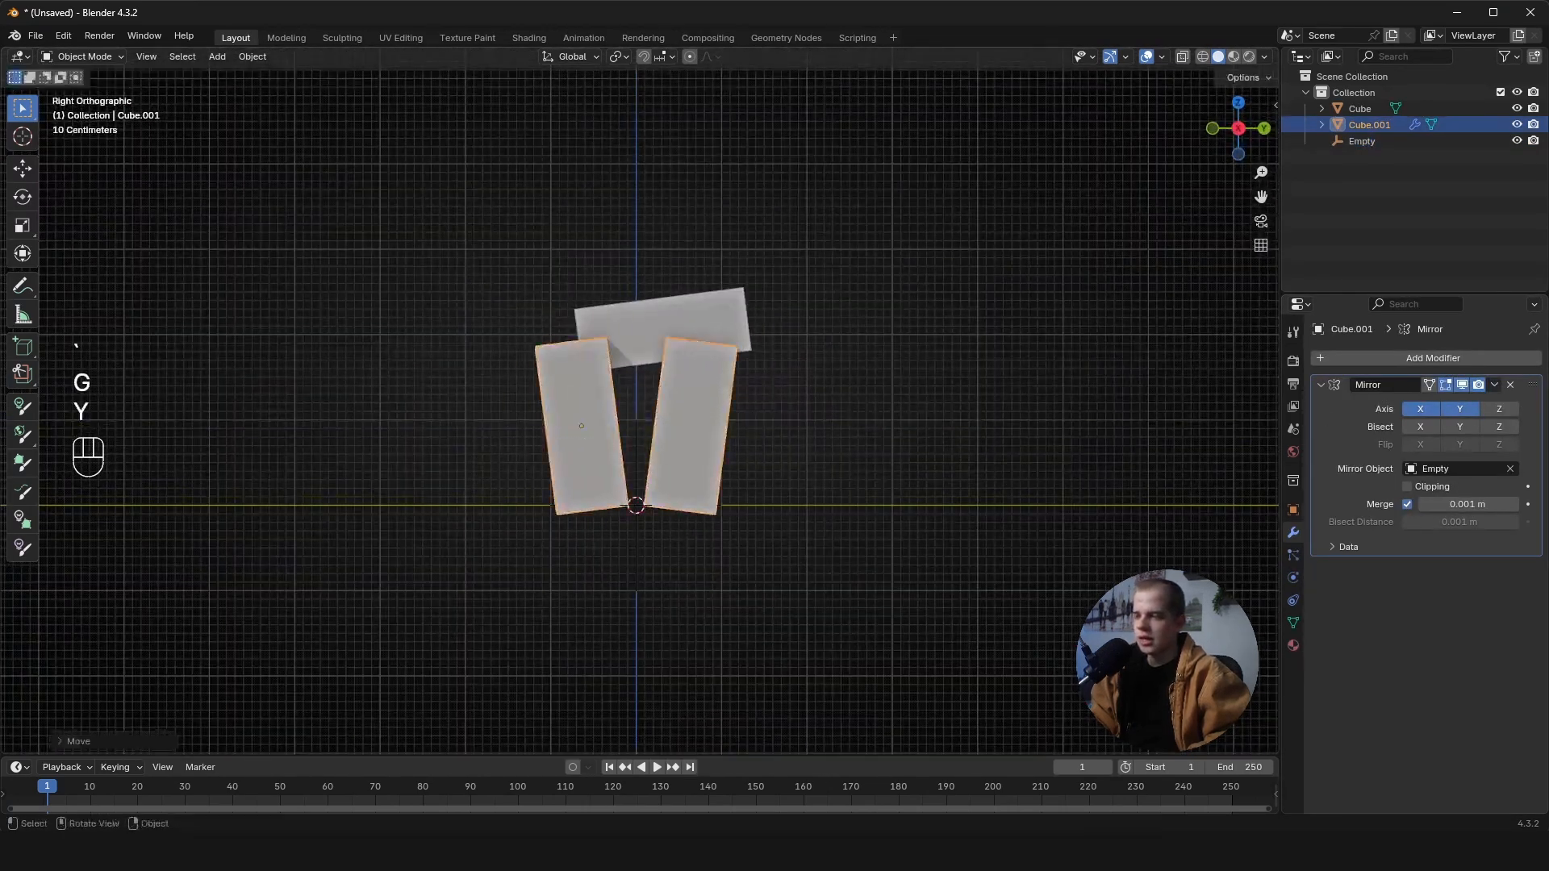
{"action": "key", "text": "r"}
{"action": "left_click", "coordinate": [788, 519]}
{"action": "key", "text": "g"}
{"action": "left_click", "coordinate": [771, 508]}
- Move the mirror empty along Y so the opposite pair of legs sits under the body's other end
{"action": "left_click", "coordinate": [639, 494]}
{"action": "key", "text": "g"}
{"action": "key", "text": "y"}
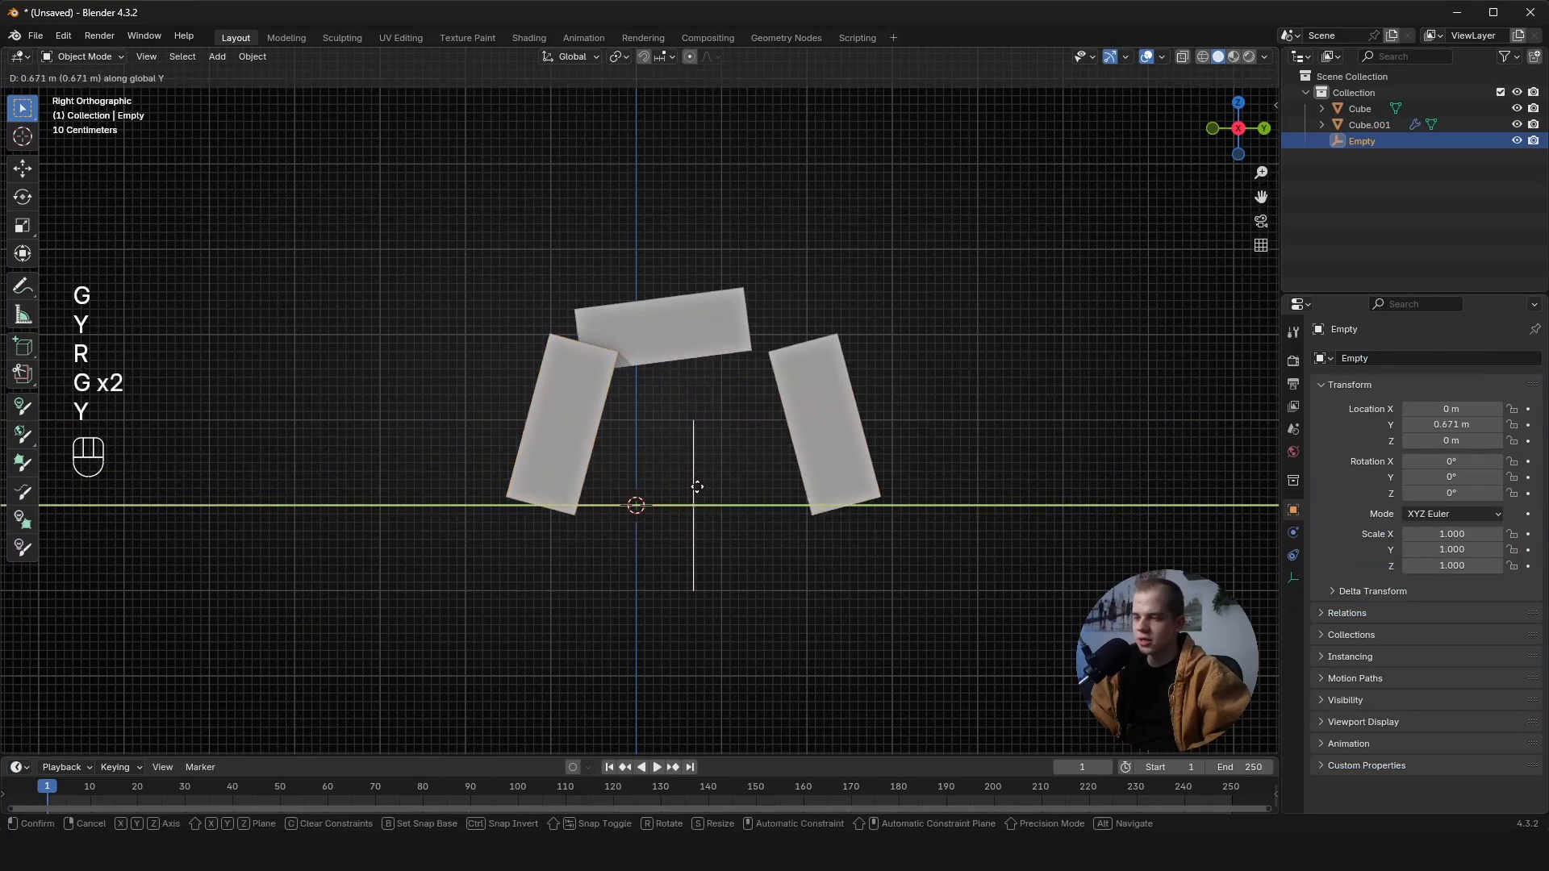
{"action": "left_click", "coordinate": [663, 482]}
- Adjust the mirrored leg's position and tilt in the right view
{"action": "left_click", "coordinate": [563, 393]}
{"action": "scroll", "coordinate": [781, 418], "scroll_direction": "up", "scroll_amount": 1}
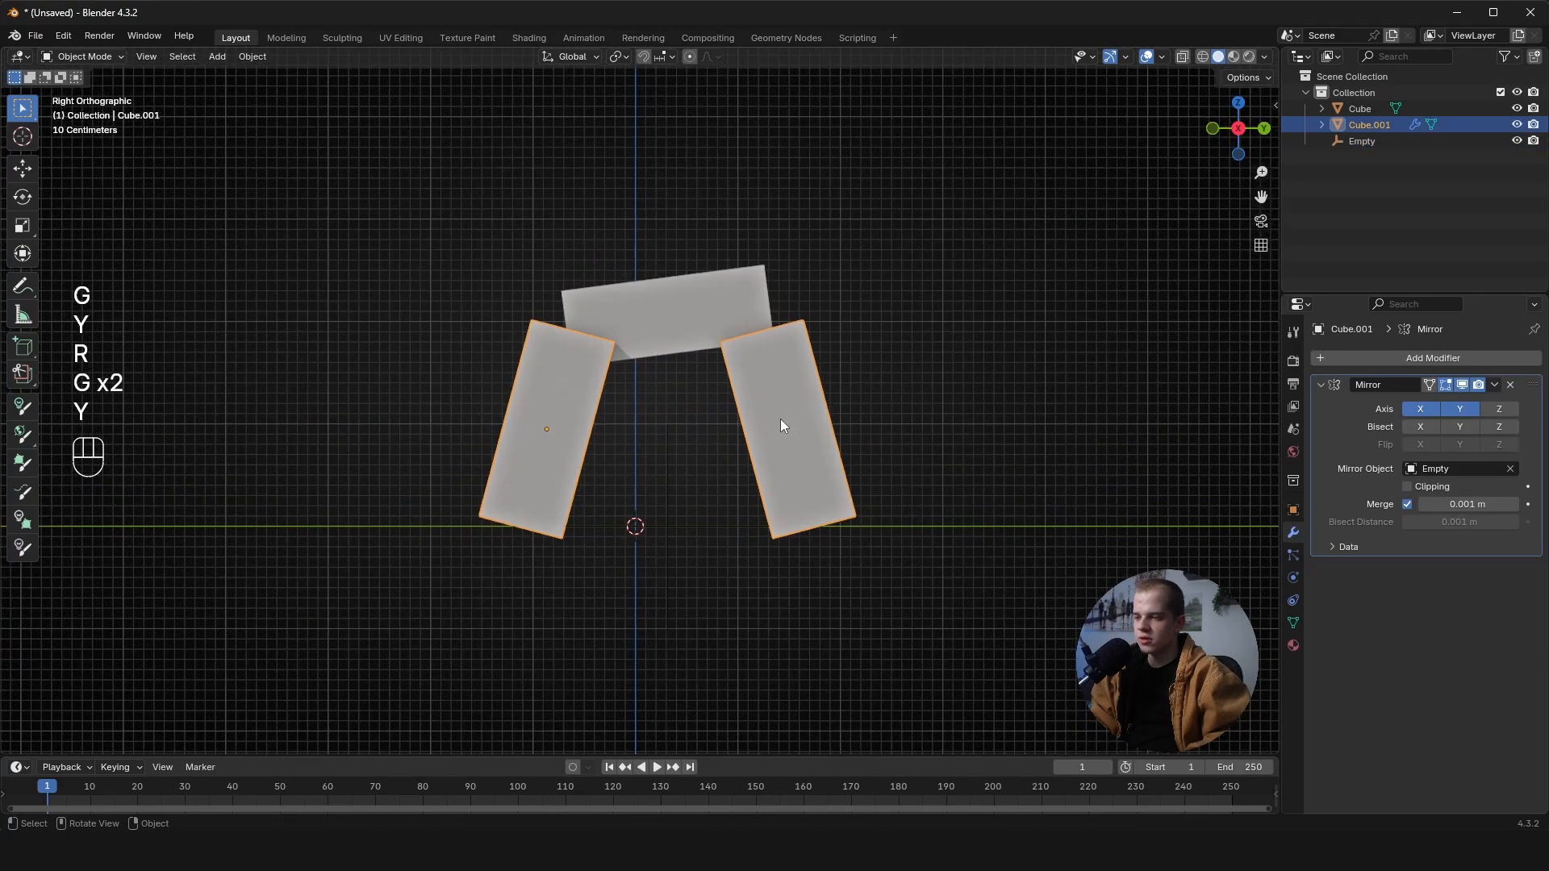
{"action": "key", "text": "g"}
{"action": "left_click", "coordinate": [792, 403]}
{"action": "key", "text": "r"}
{"action": "left_click", "coordinate": [789, 403]}
- Try tilting the legs outward in the front view
{"action": "middle_click_drag", "start_coordinate": [788, 403], "coordinate": [1013, 359]}
{"action": "key", "text": "r"}
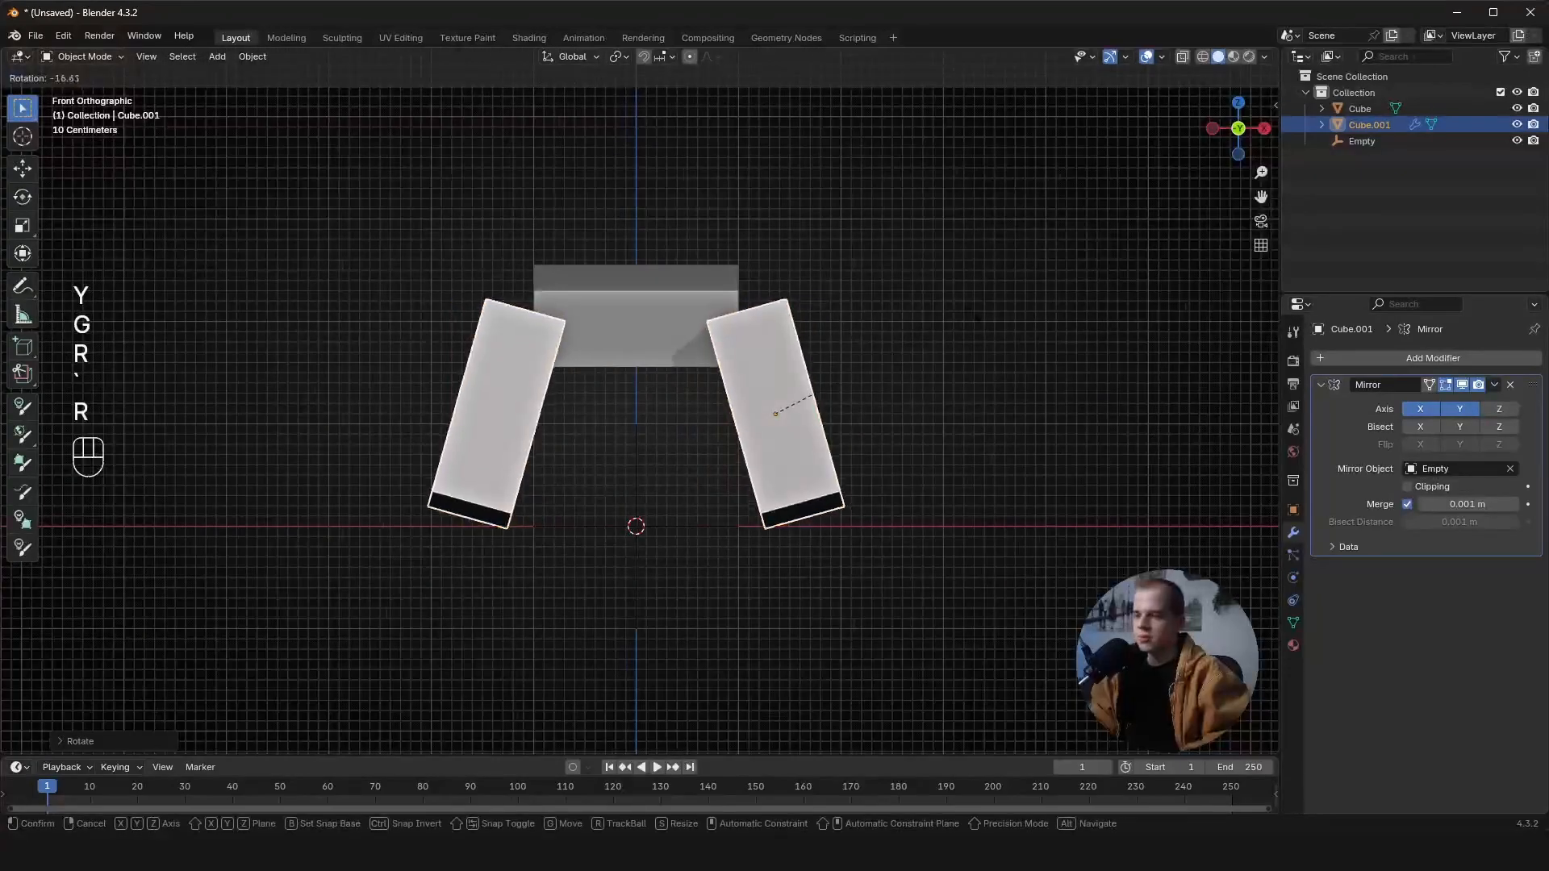
{"action": "left_click", "coordinate": [956, 283]}
{"action": "key", "text": "grave"}
{"action": "key", "text": "ctrl+z"}
- Rotate the legs in the top view so they point diagonally outward, and move them under the body's corners
{"action": "key", "text": "r"}
{"action": "left_click", "coordinate": [969, 339]}
{"action": "key", "text": "g"}
{"action": "left_click", "coordinate": [947, 354]}
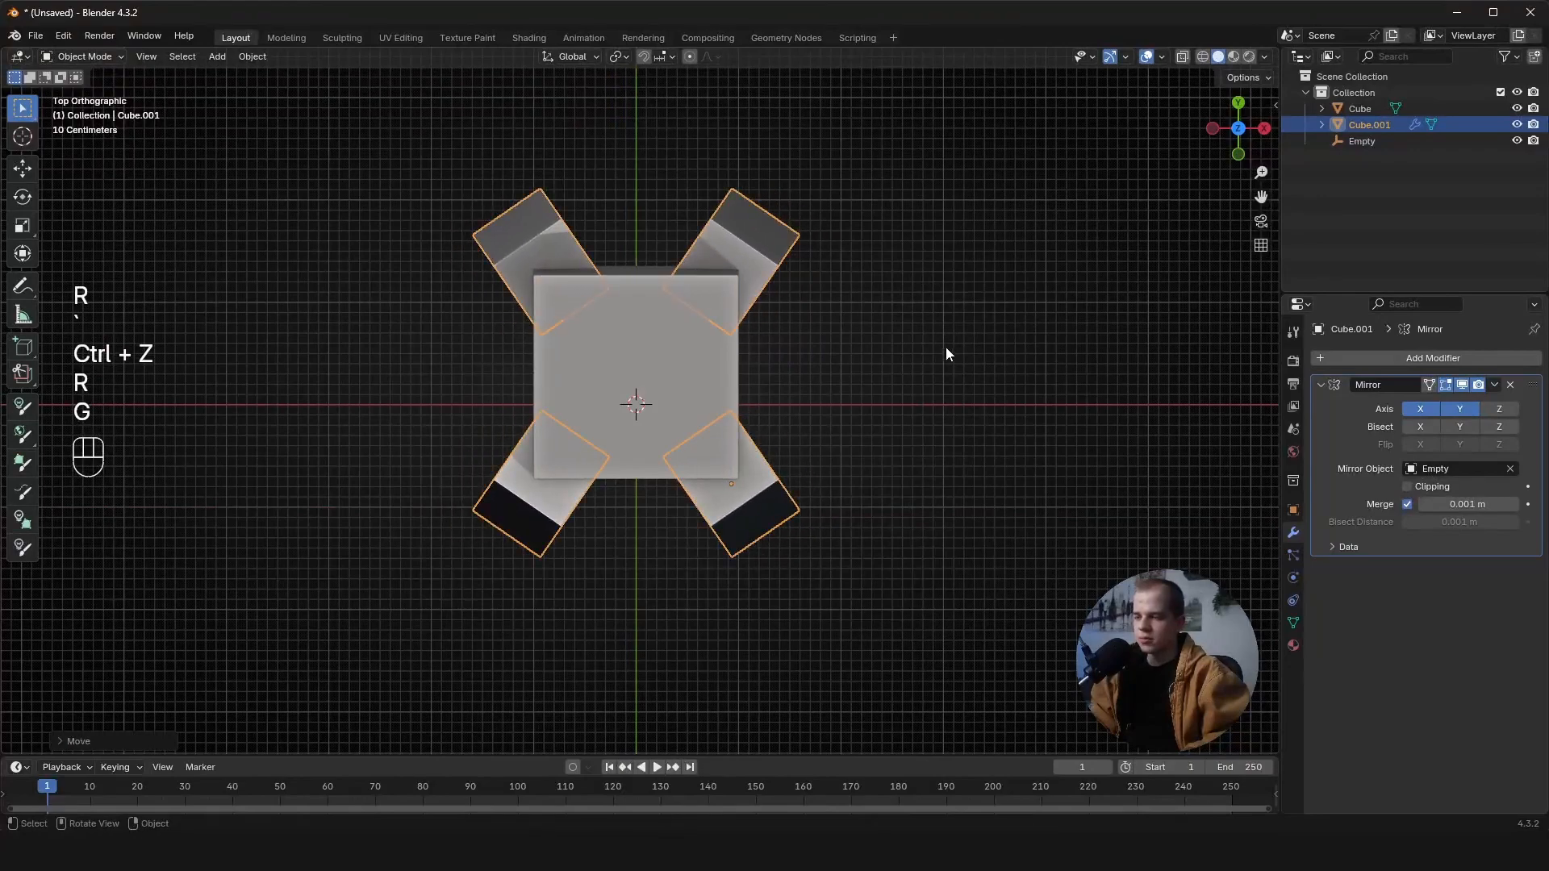
{"action": "left_click", "coordinate": [1092, 373]}
{"action": "key", "text": "alt+a"}
- Select the tilted body block in the right view
{"action": "middle_click_drag", "start_coordinate": [686, 321], "coordinate": [803, 349], "text": "shift"}
{"action": "scroll", "coordinate": [804, 348], "scroll_direction": "up", "scroll_amount": 3}
{"action": "left_click", "coordinate": [895, 315]}
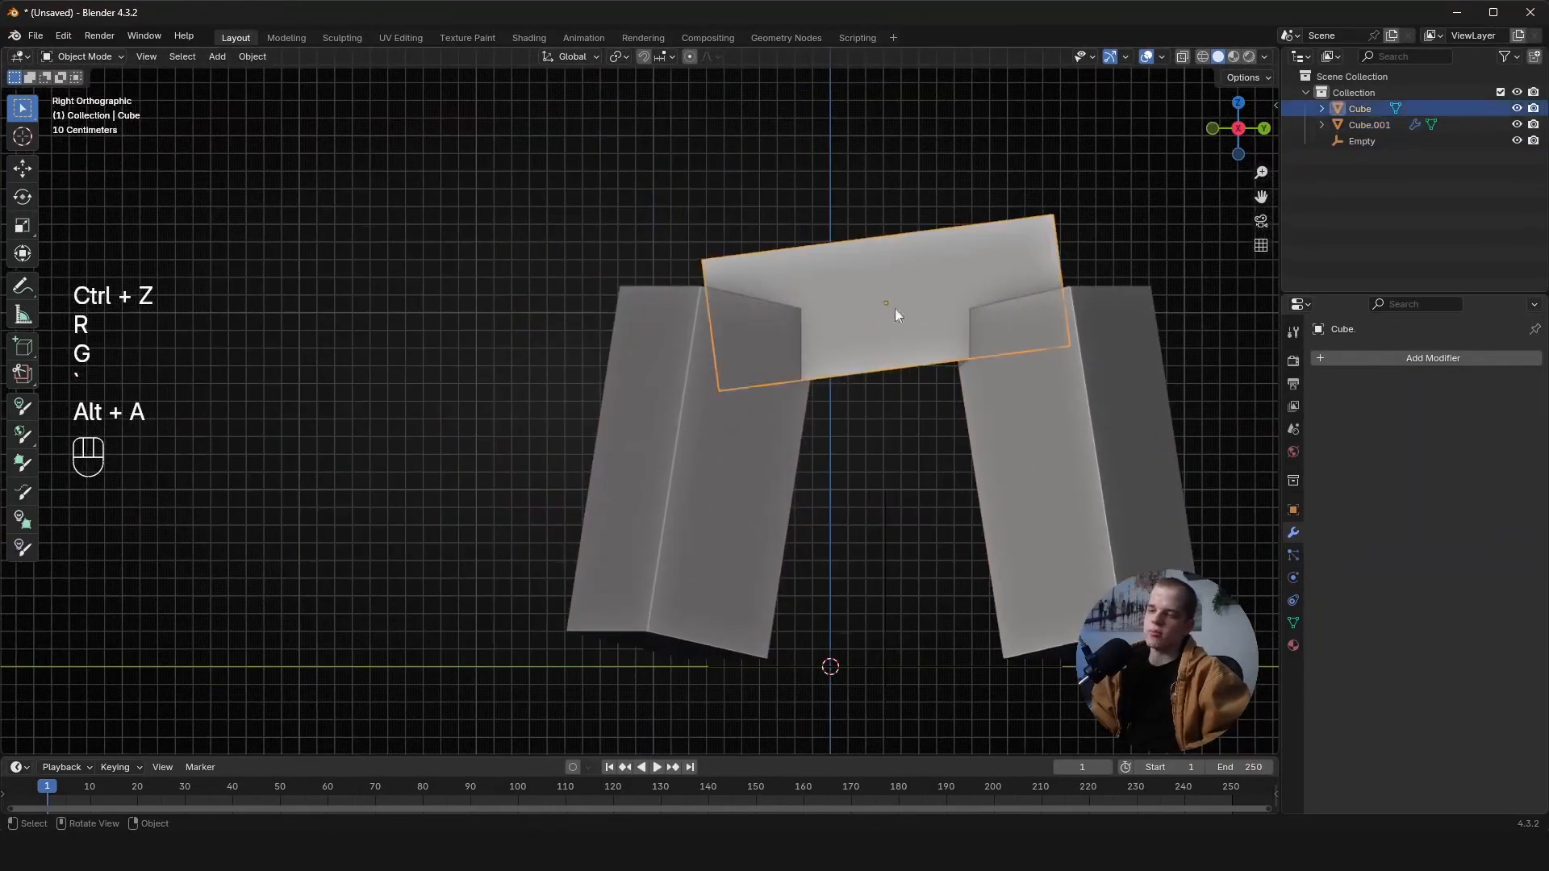
{"action": "middle_click_drag", "start_coordinate": [1150, 331], "coordinate": [1012, 453], "text": "shift"}
{"action": "key", "text": "shift+d"}
{"action": "right_click", "coordinate": [984, 380]}
{"action": "key", "text": "ctrl+z"}
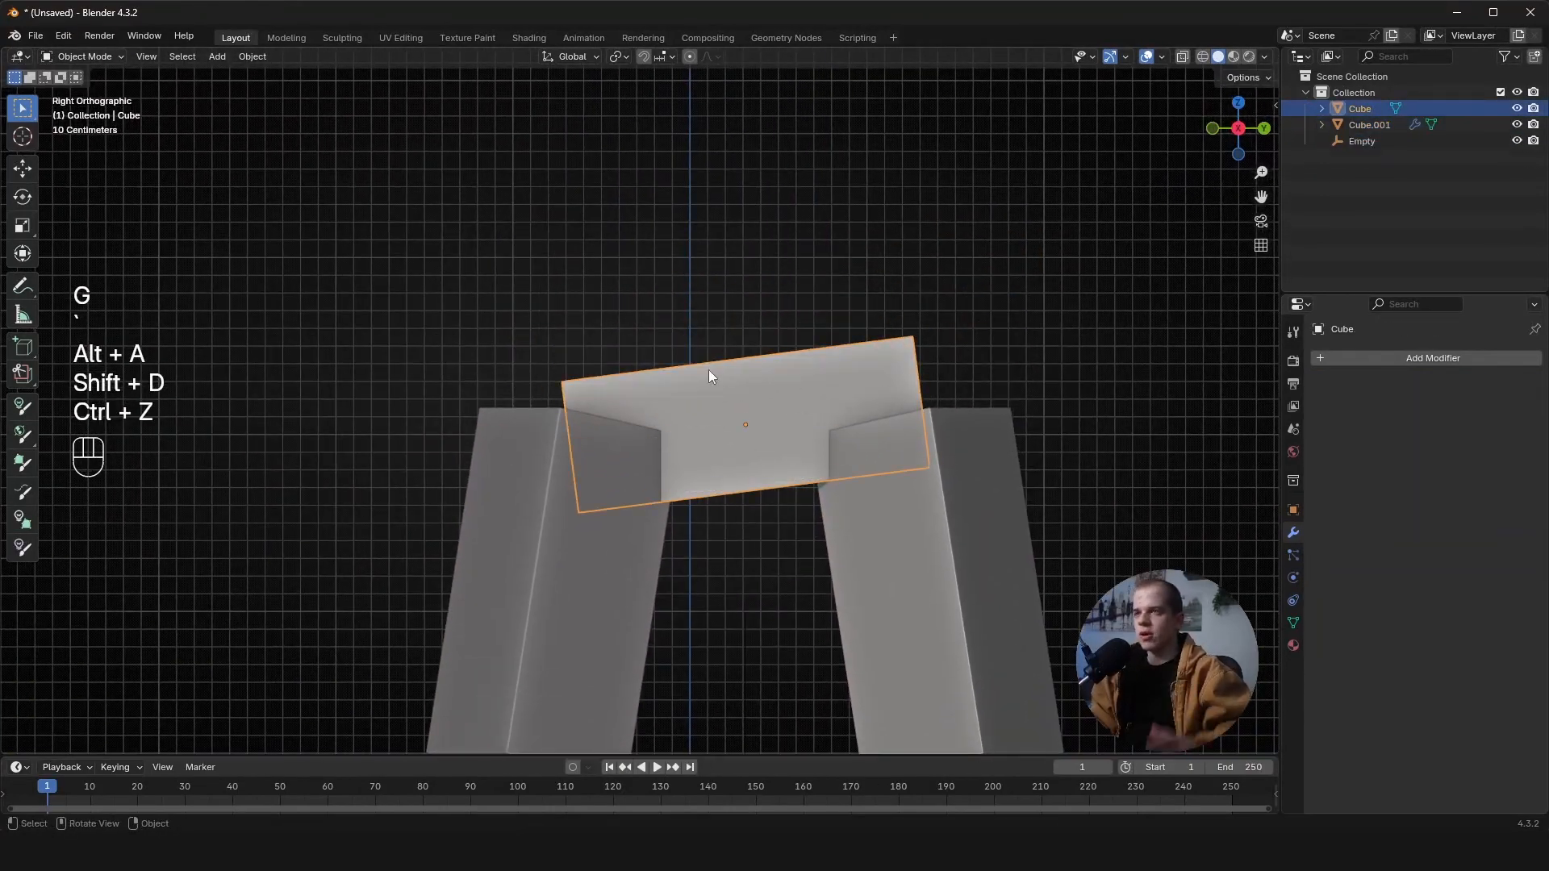
{"action": "key", "text": "Tab"}
{"action": "middle_click_drag", "start_coordinate": [708, 370], "coordinate": [933, 383]}
{"action": "key", "text": "Tab"}
- Duplicate the body block about 0.6 m upward along Z and scale the copy up as the upper body
{"action": "scroll", "coordinate": [815, 385], "scroll_direction": "down", "scroll_amount": 4}
{"action": "key", "text": "grave"}
{"action": "key", "text": "shift+d"}
{"action": "key", "text": "z"}
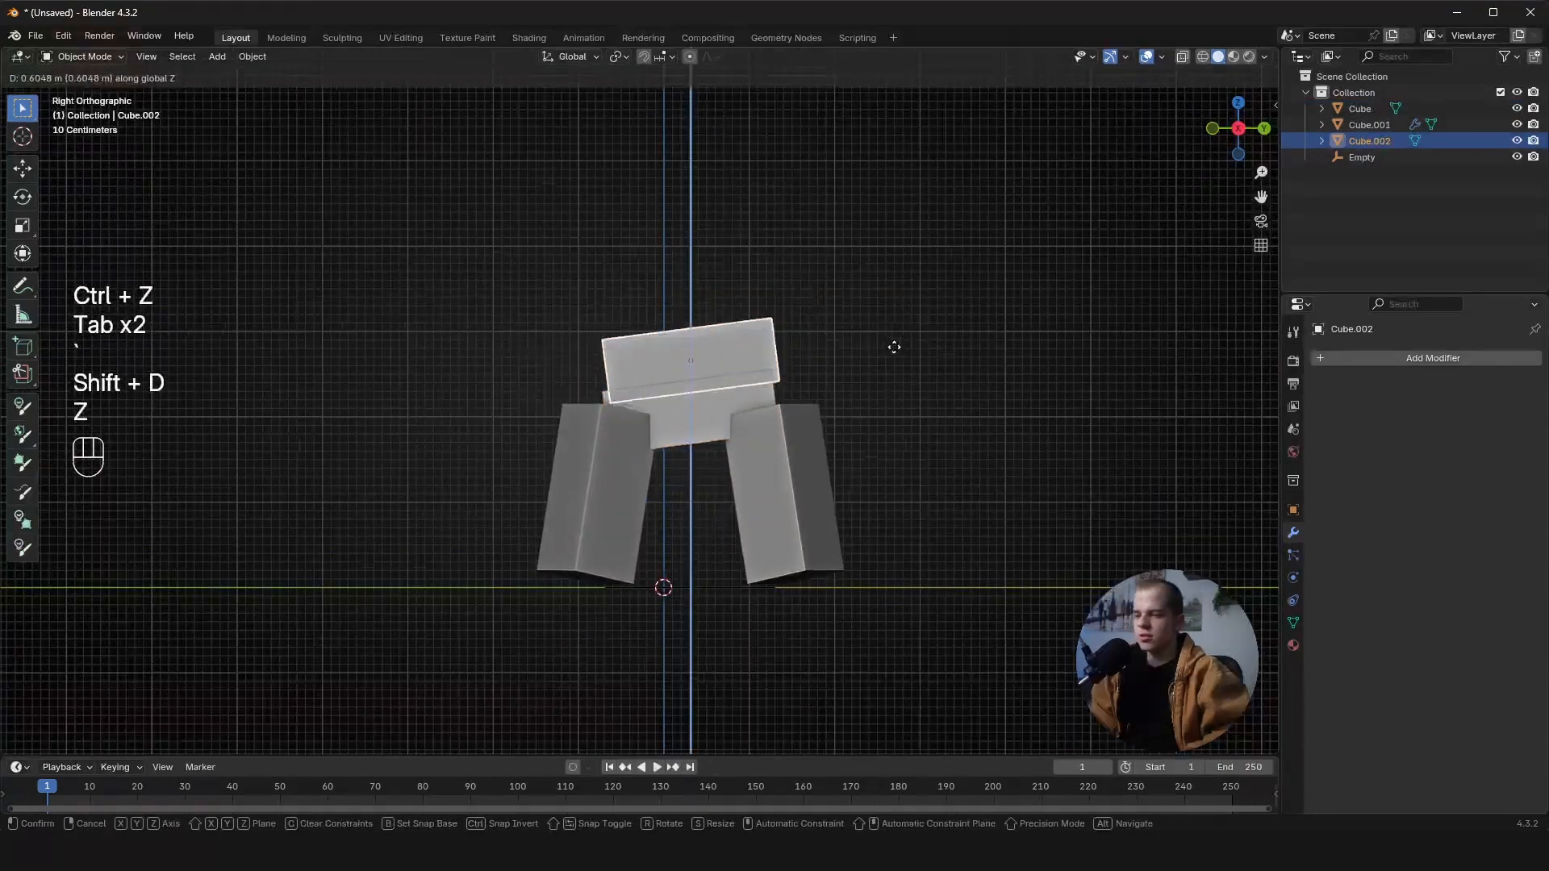
{"action": "left_click", "coordinate": [885, 344]}
{"action": "key", "text": "s"}
{"action": "left_click", "coordinate": [922, 332]}
- Bevel the upper body block's two front vertical edges with one segment, wide enough that the chamfers meet in the middle
{"action": "key", "text": "grave"}
{"action": "middle_click_drag", "start_coordinate": [921, 331], "coordinate": [742, 380]}
{"action": "scroll", "coordinate": [889, 336], "scroll_direction": "up", "scroll_amount": 3}
{"action": "key", "text": "Tab"}
{"action": "key", "text": "2"}
{"action": "left_click", "coordinate": [723, 377]}
{"action": "key", "text": "ctrl+b"}
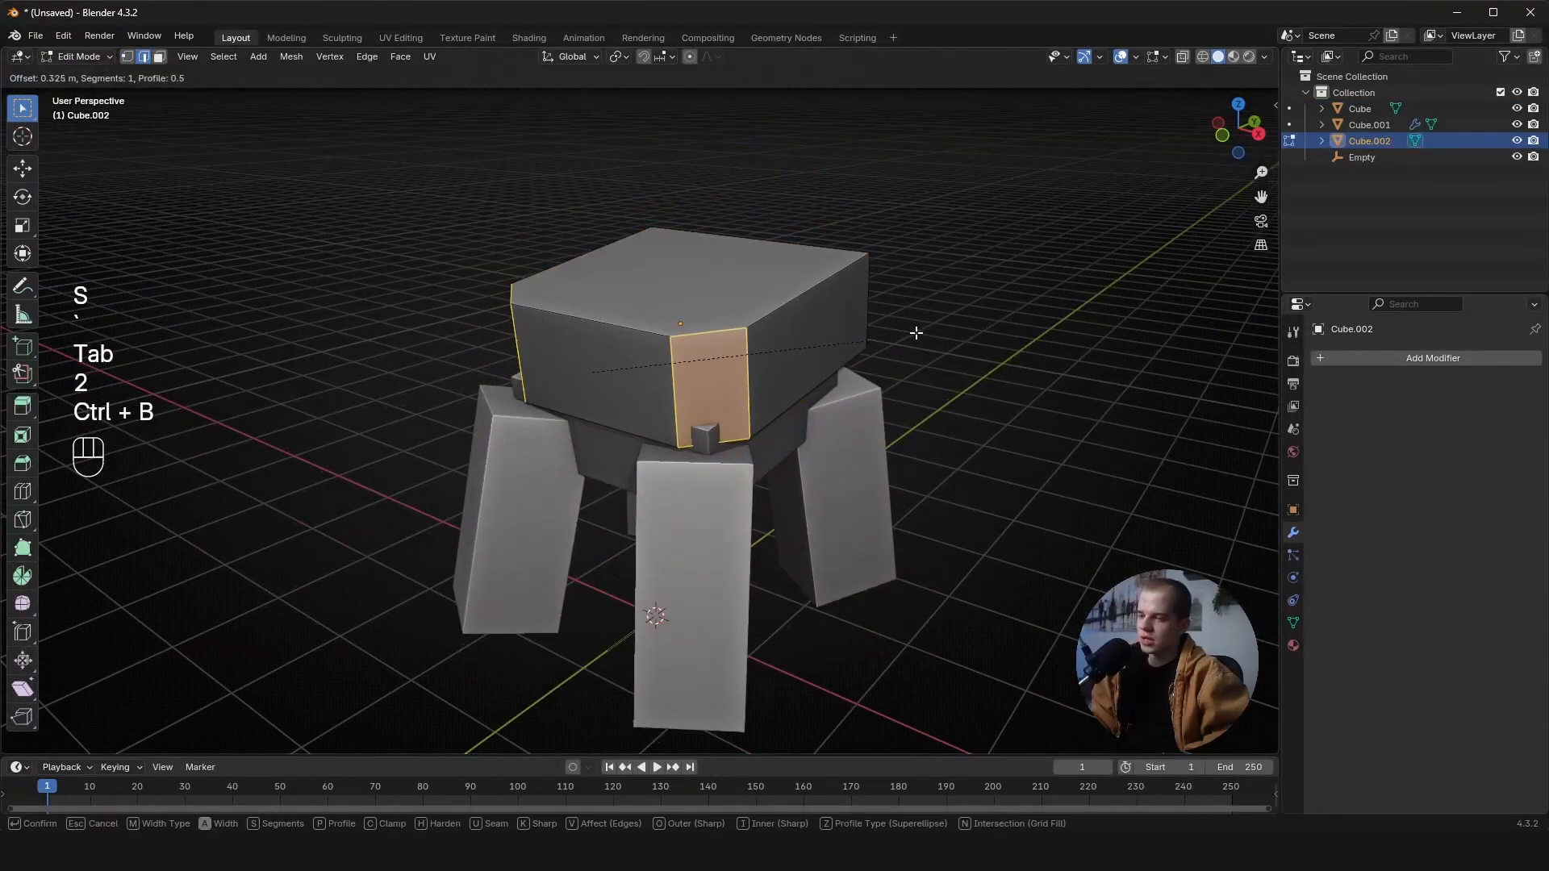
{"action": "left_click", "coordinate": [937, 327]}
{"action": "key", "text": "Tab"}
{"action": "middle_click_drag", "start_coordinate": [694, 337], "coordinate": [752, 315]}
{"action": "scroll", "coordinate": [752, 315], "scroll_direction": "down", "scroll_amount": 3}
{"action": "key", "text": "grave"}
{"action": "scroll", "coordinate": [726, 303], "scroll_direction": "up", "scroll_amount": 3}
{"action": "key", "text": "z"}
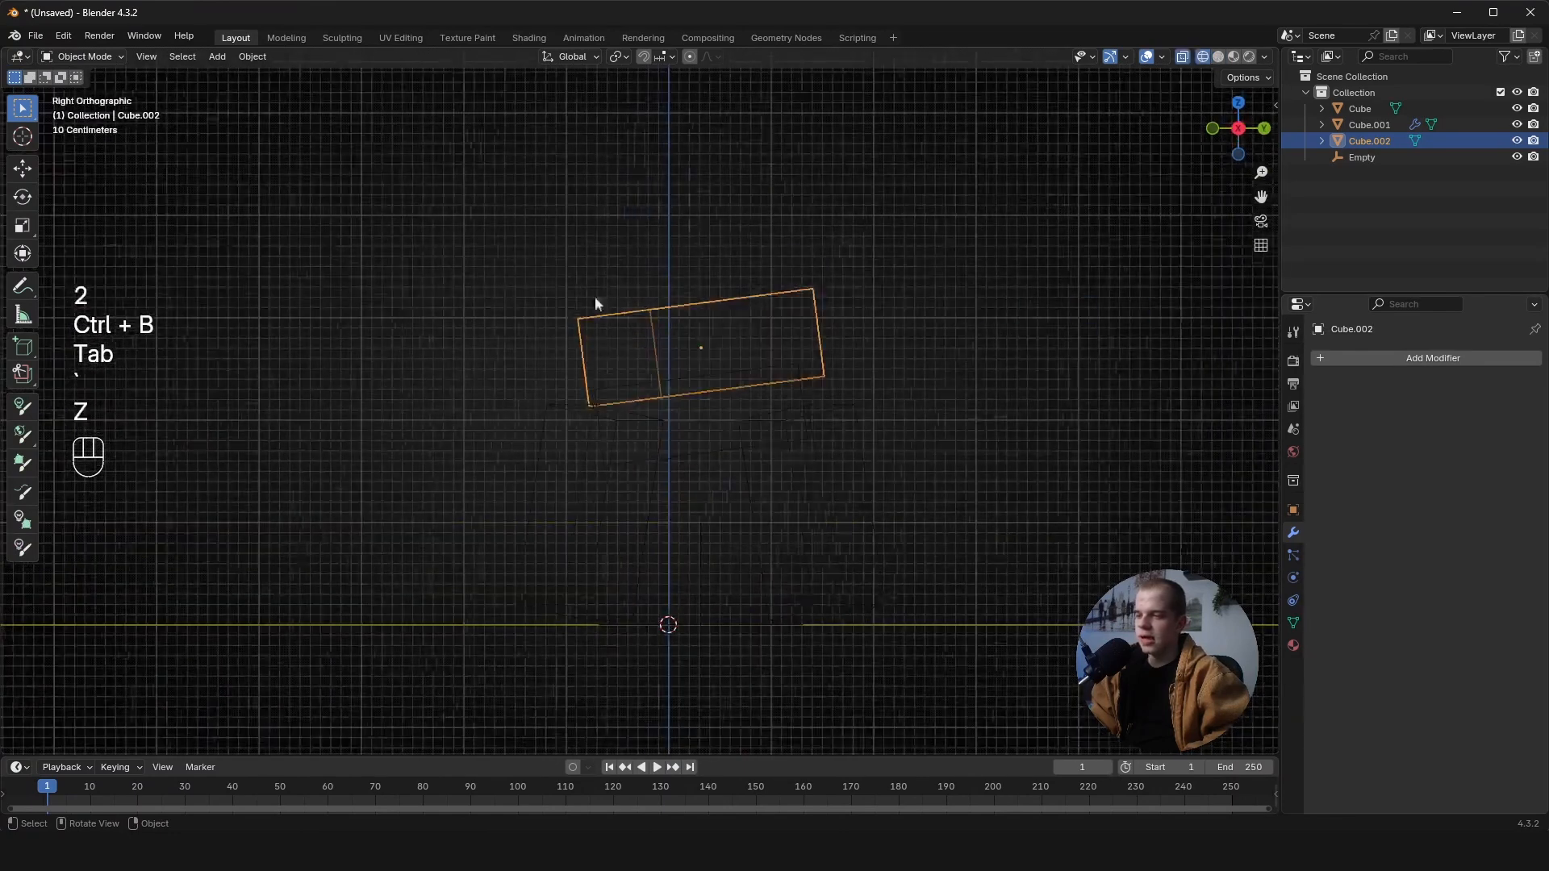
{"action": "key", "text": "Tab"}
{"action": "key", "text": "1"}
{"action": "key", "text": "z"}
{"action": "left_click", "coordinate": [1000, 216]}
{"action": "key", "text": "Tab"}
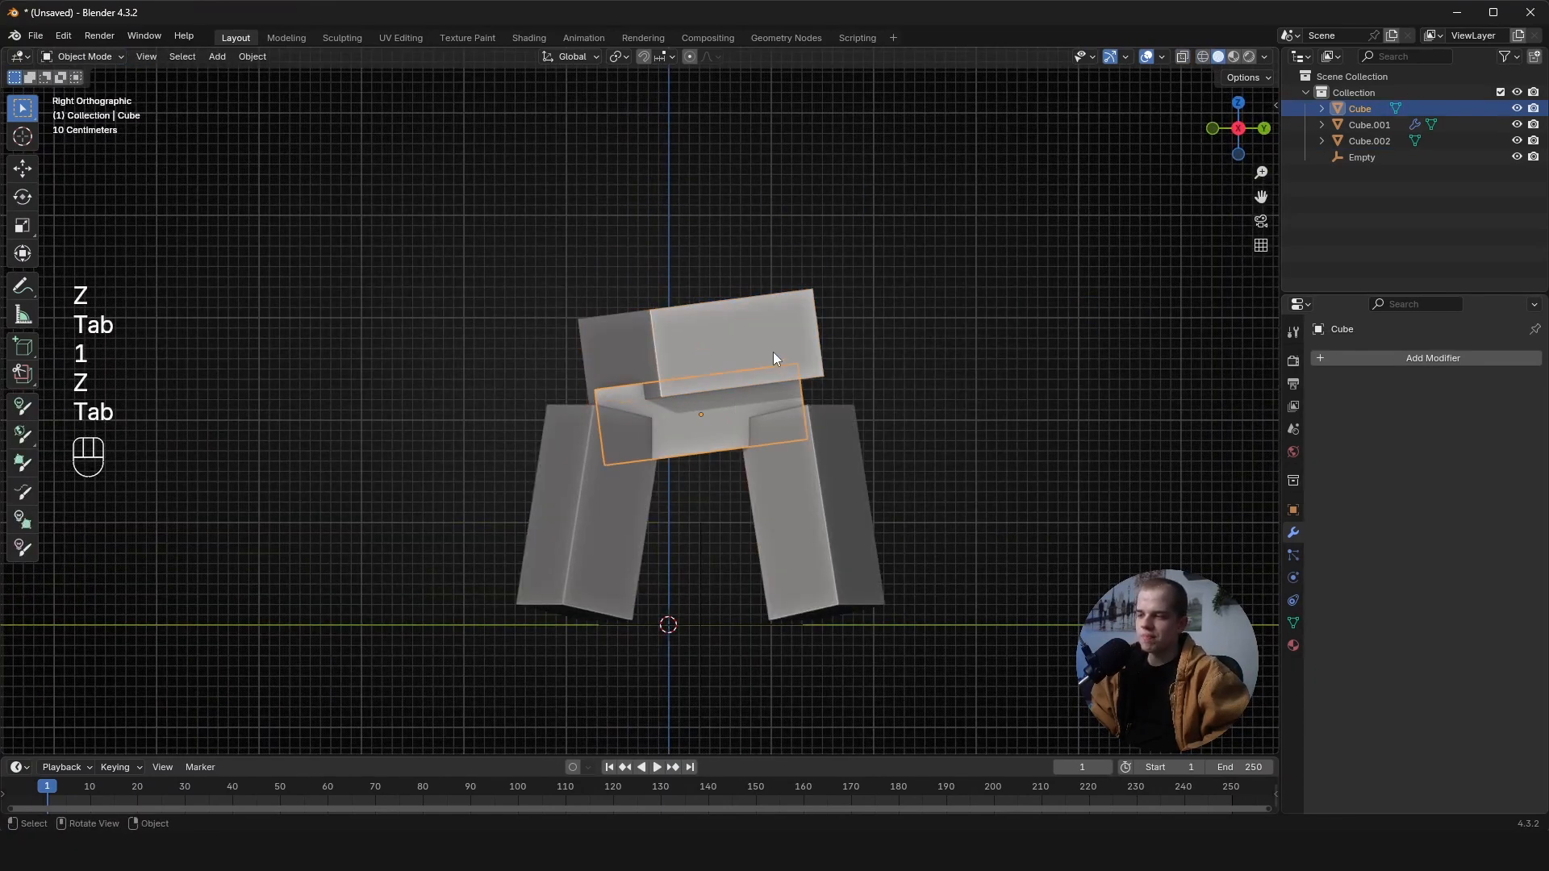
- Reposition and rescale the upper body block over the lower one in the right view
{"action": "left_click", "coordinate": [773, 352]}
{"action": "key", "text": "g"}
{"action": "left_click", "coordinate": [893, 342]}
- Bevel the lower body block's four vertical edges by about 0.5 m with a single segment
{"action": "left_click", "coordinate": [730, 417]}
{"action": "key", "text": "Tab"}
{"action": "middle_click_drag", "start_coordinate": [729, 418], "coordinate": [815, 436]}
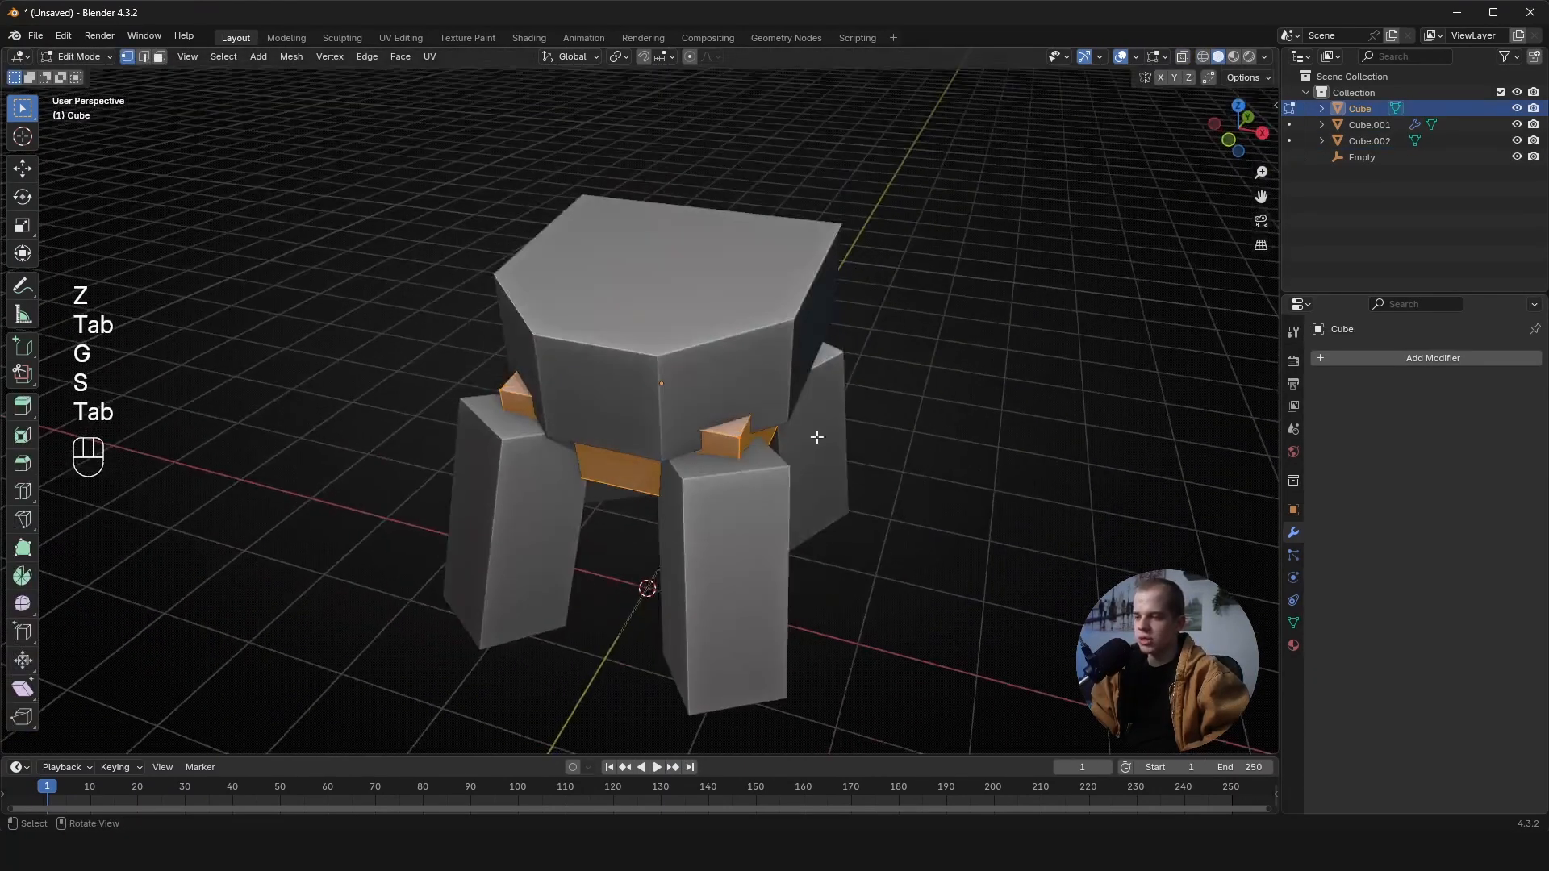
{"action": "key", "text": "z"}
{"action": "key", "text": "2"}
{"action": "left_click", "coordinate": [736, 456]}
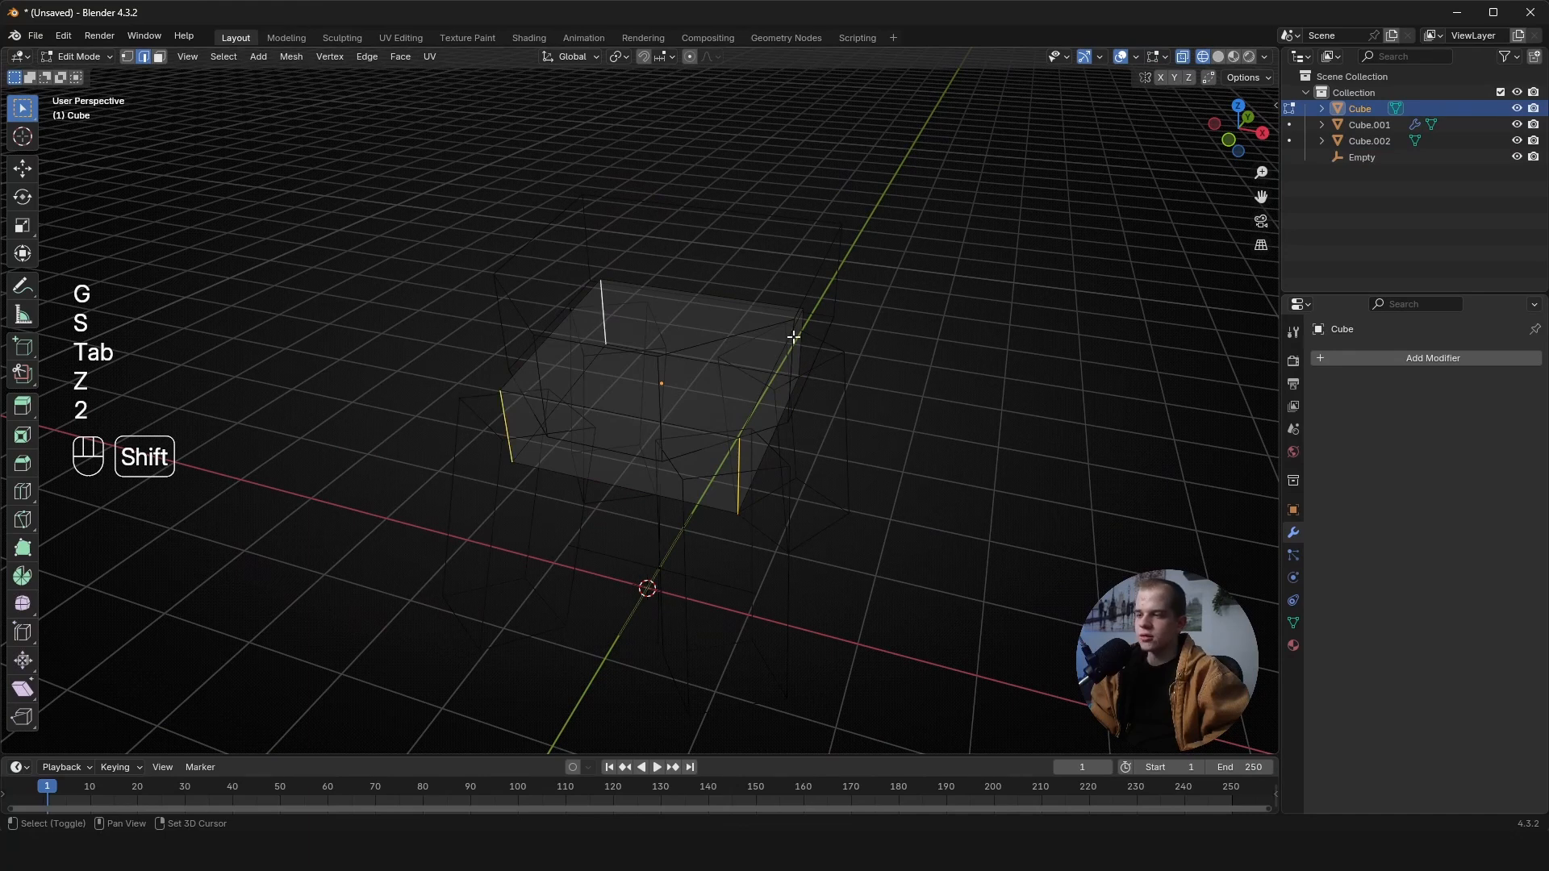
{"action": "left_click", "coordinate": [960, 339]}
{"action": "key", "text": "ctrl+b"}
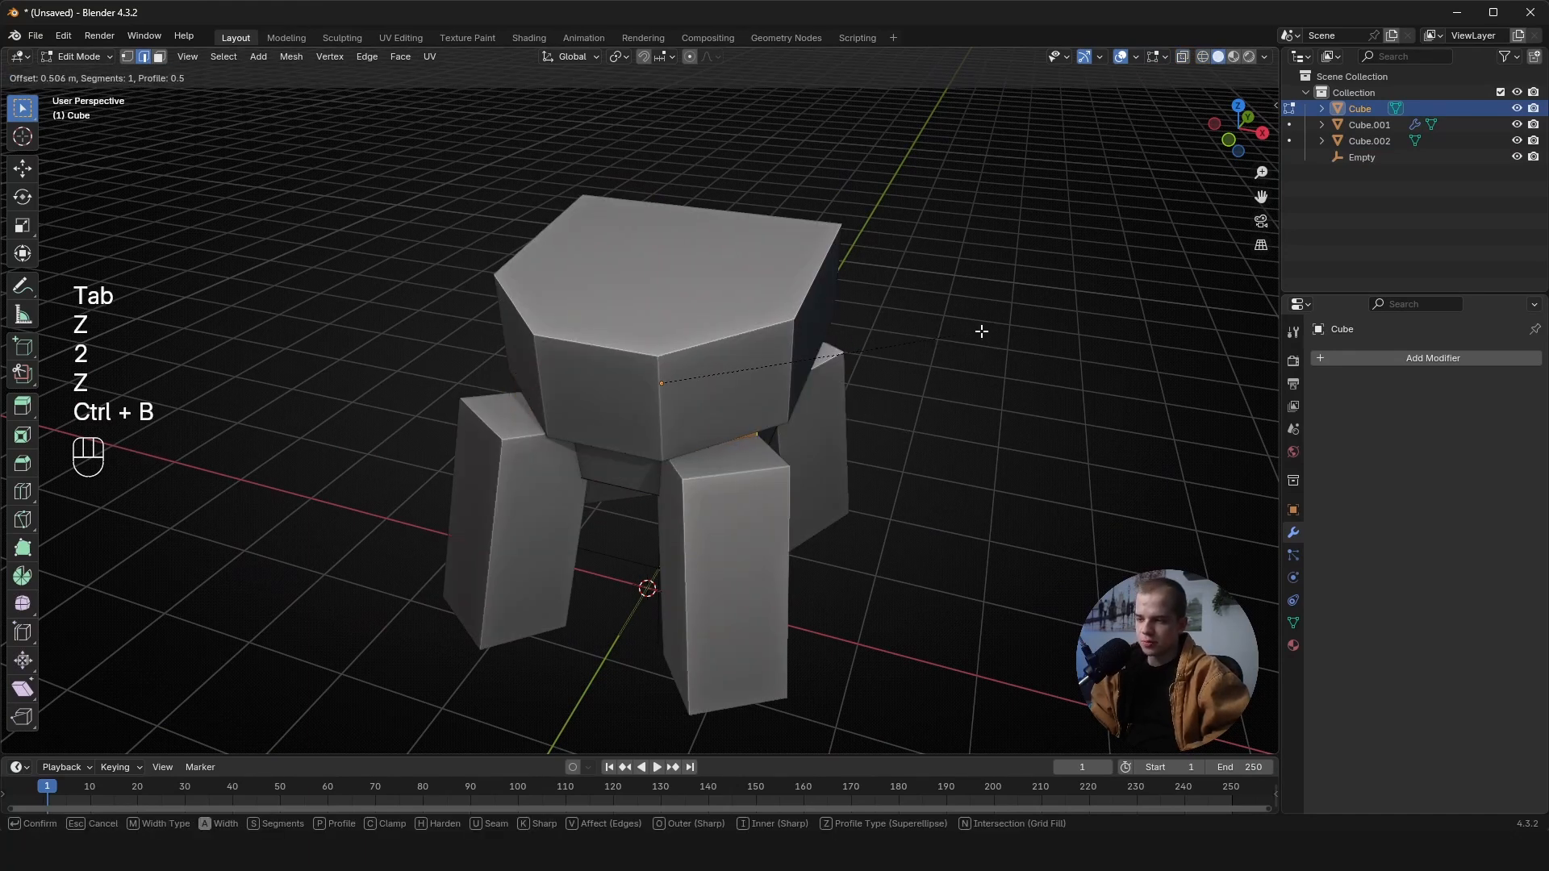
{"action": "left_click", "coordinate": [981, 331]}
- Inset the bottom face of the lower body block by about 0.37 m
{"action": "middle_click_drag", "start_coordinate": [981, 331], "coordinate": [839, 296]}
{"action": "key", "text": "grave"}
{"action": "left_click", "coordinate": [940, 303]}
{"action": "key", "text": "alt+a"}
{"action": "middle_click_drag", "start_coordinate": [847, 435], "coordinate": [833, 374]}
{"action": "key", "text": "3"}
{"action": "left_click", "coordinate": [717, 435]}
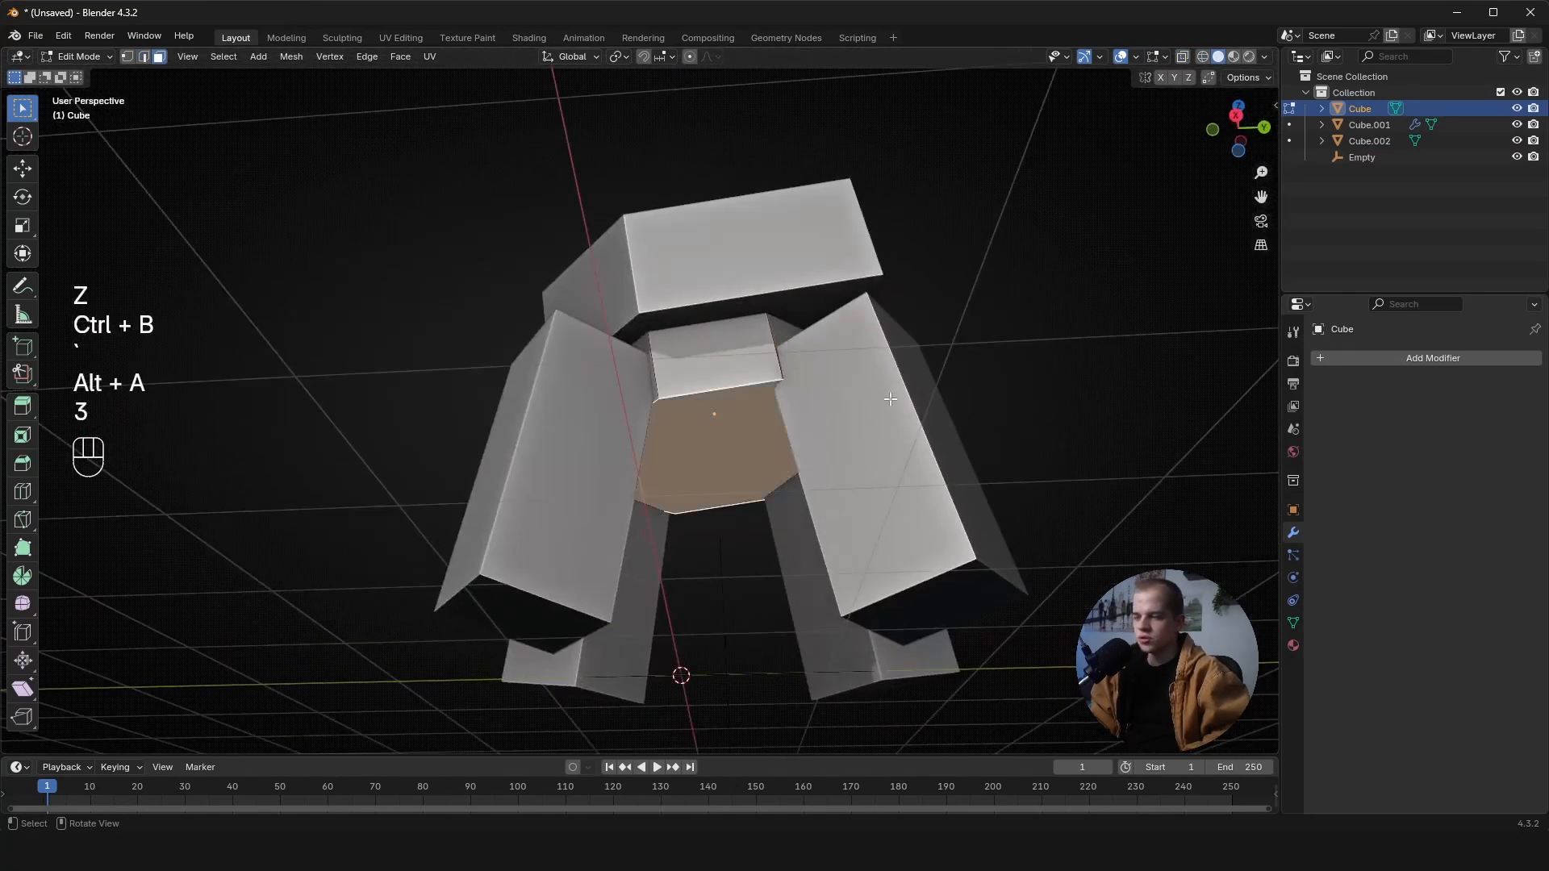
{"action": "key", "text": "grave"}
{"action": "left_click", "coordinate": [952, 397]}
{"action": "key", "text": "i"}
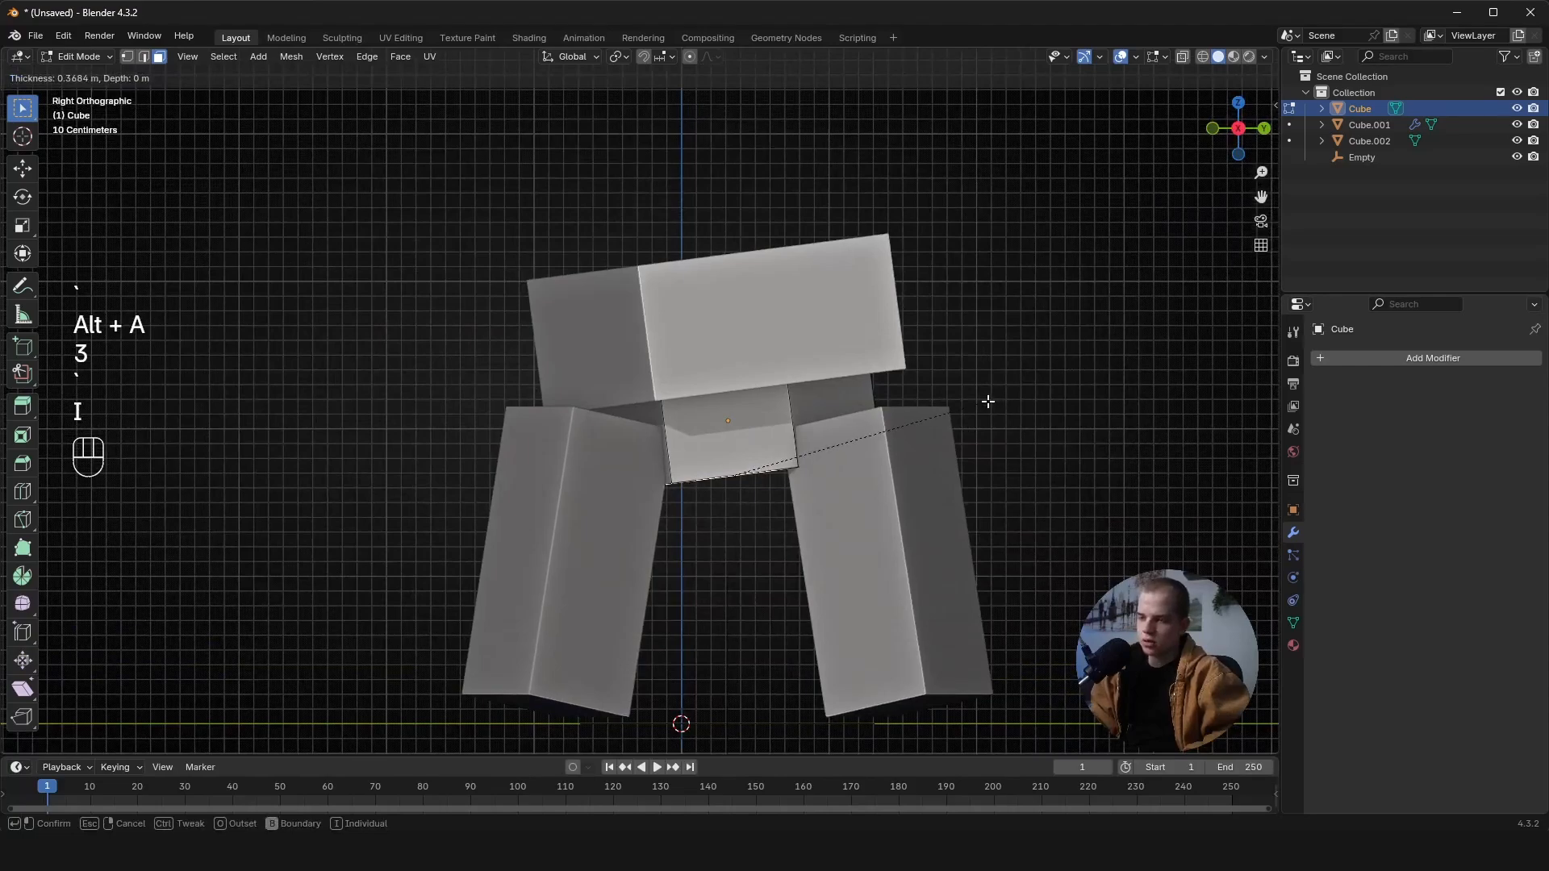
{"action": "left_click", "coordinate": [986, 401]}
- Move the inset bottom face downward along its local Z axis to give the lower body sloped undersides
{"action": "key", "text": "g"}
{"action": "key", "text": "z"}
{"action": "left_click", "coordinate": [981, 412]}
{"action": "key", "text": "Tab"}
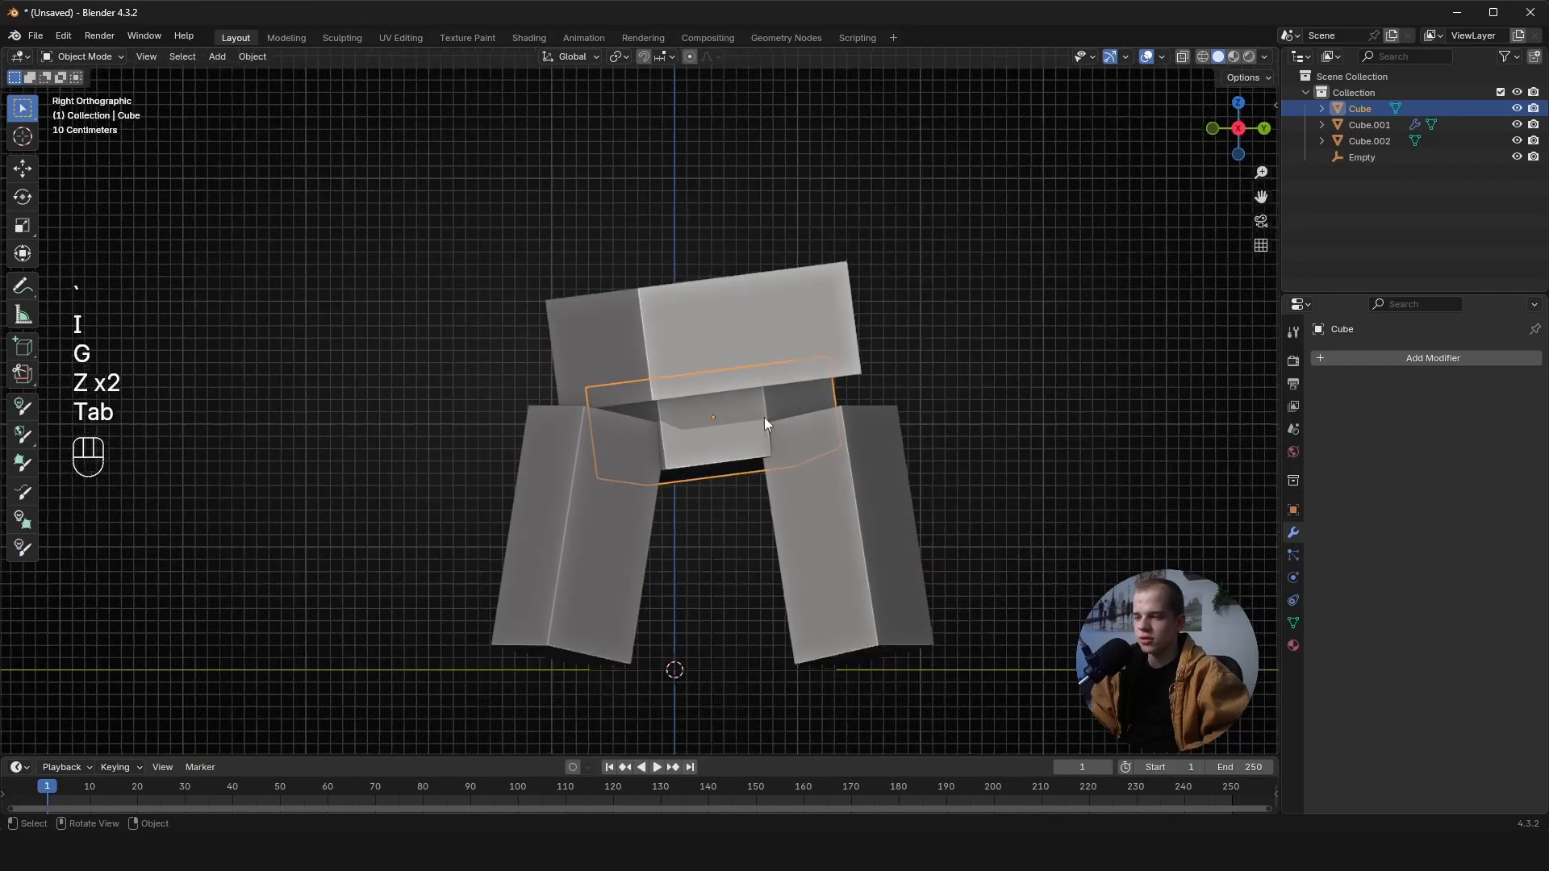
{"action": "key", "text": "alt+a"}
- Nudge the lower body's bottom face a little further along its local Z axis
{"action": "middle_click_drag", "start_coordinate": [763, 418], "coordinate": [871, 420]}
{"action": "key", "text": "Tab"}
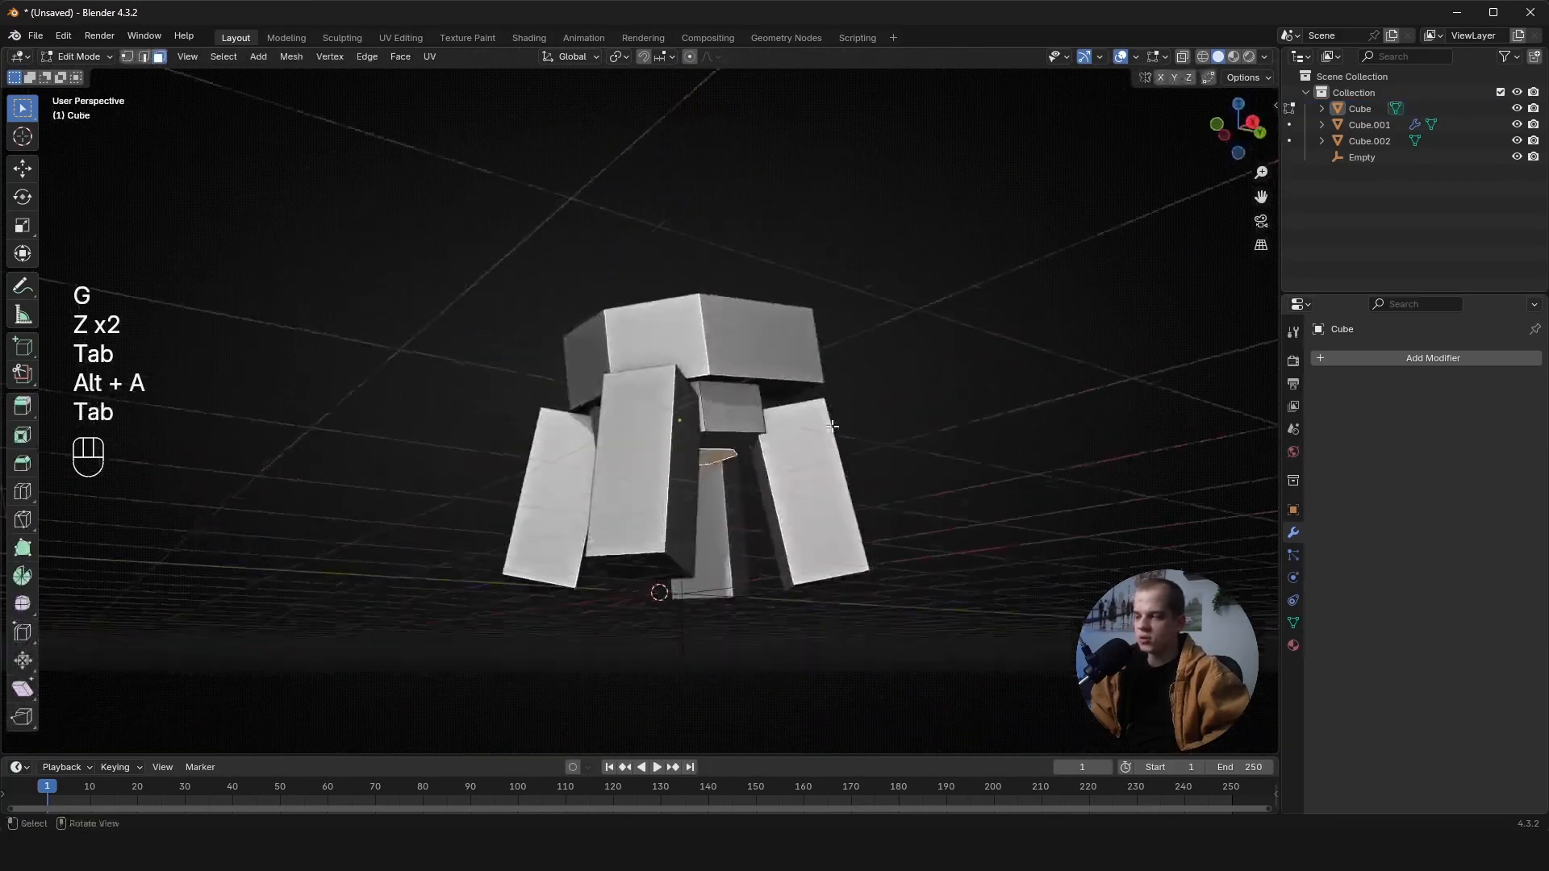
{"action": "key", "text": "g"}
{"action": "key", "text": "z"}
{"action": "key", "text": "z"}
{"action": "left_click", "coordinate": [866, 439]}
{"action": "key", "text": "grave"}
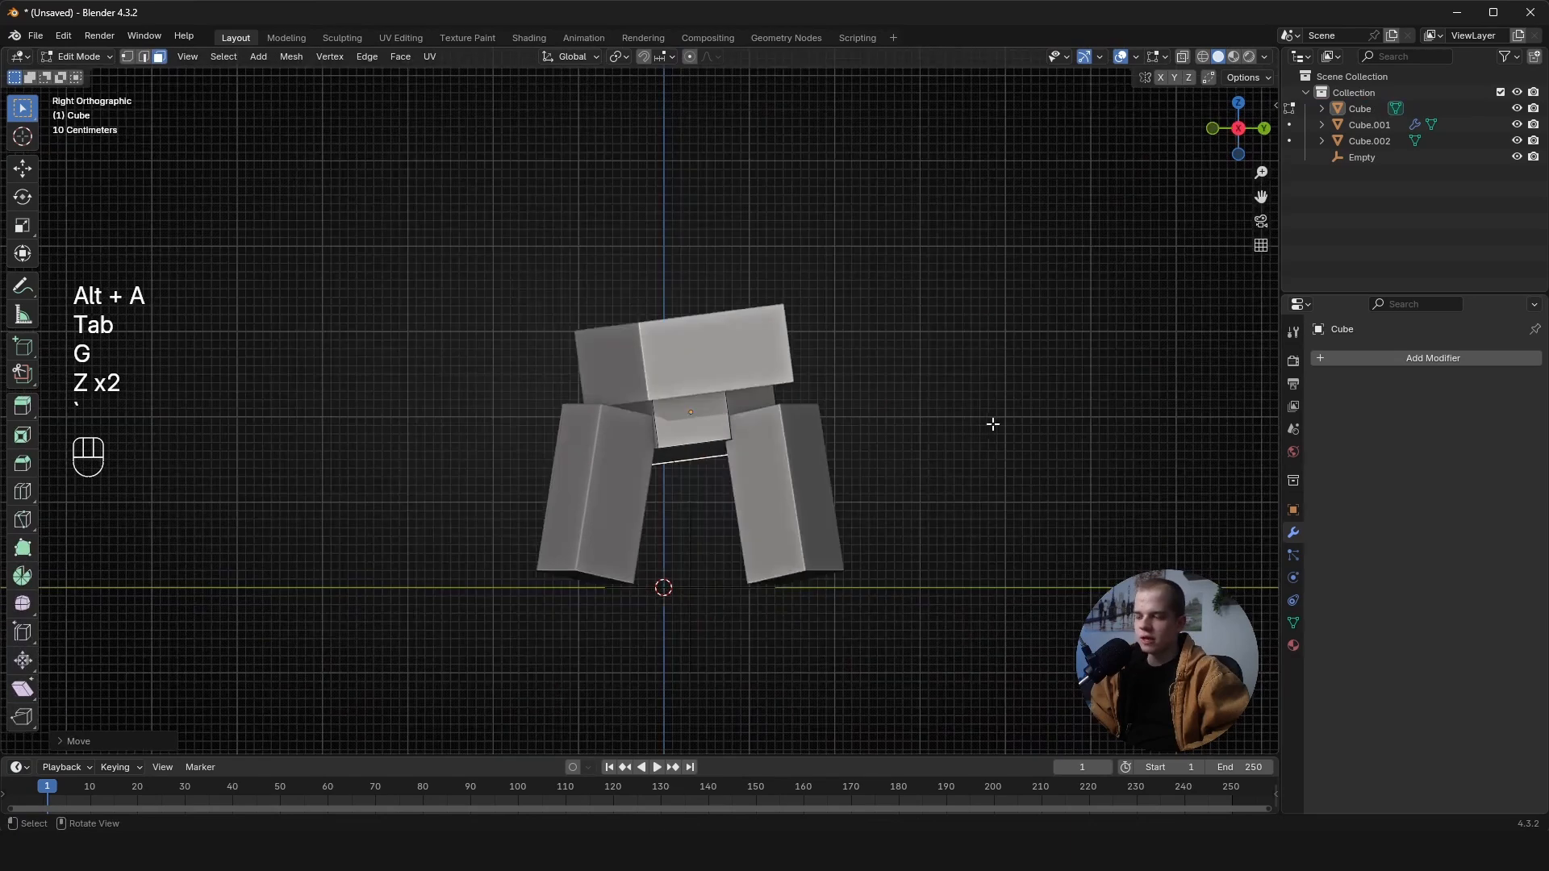
{"action": "key", "text": "Tab"}
{"action": "key", "text": "ctrl+z"}
{"action": "key", "text": "z"}
{"action": "key", "text": "z"}
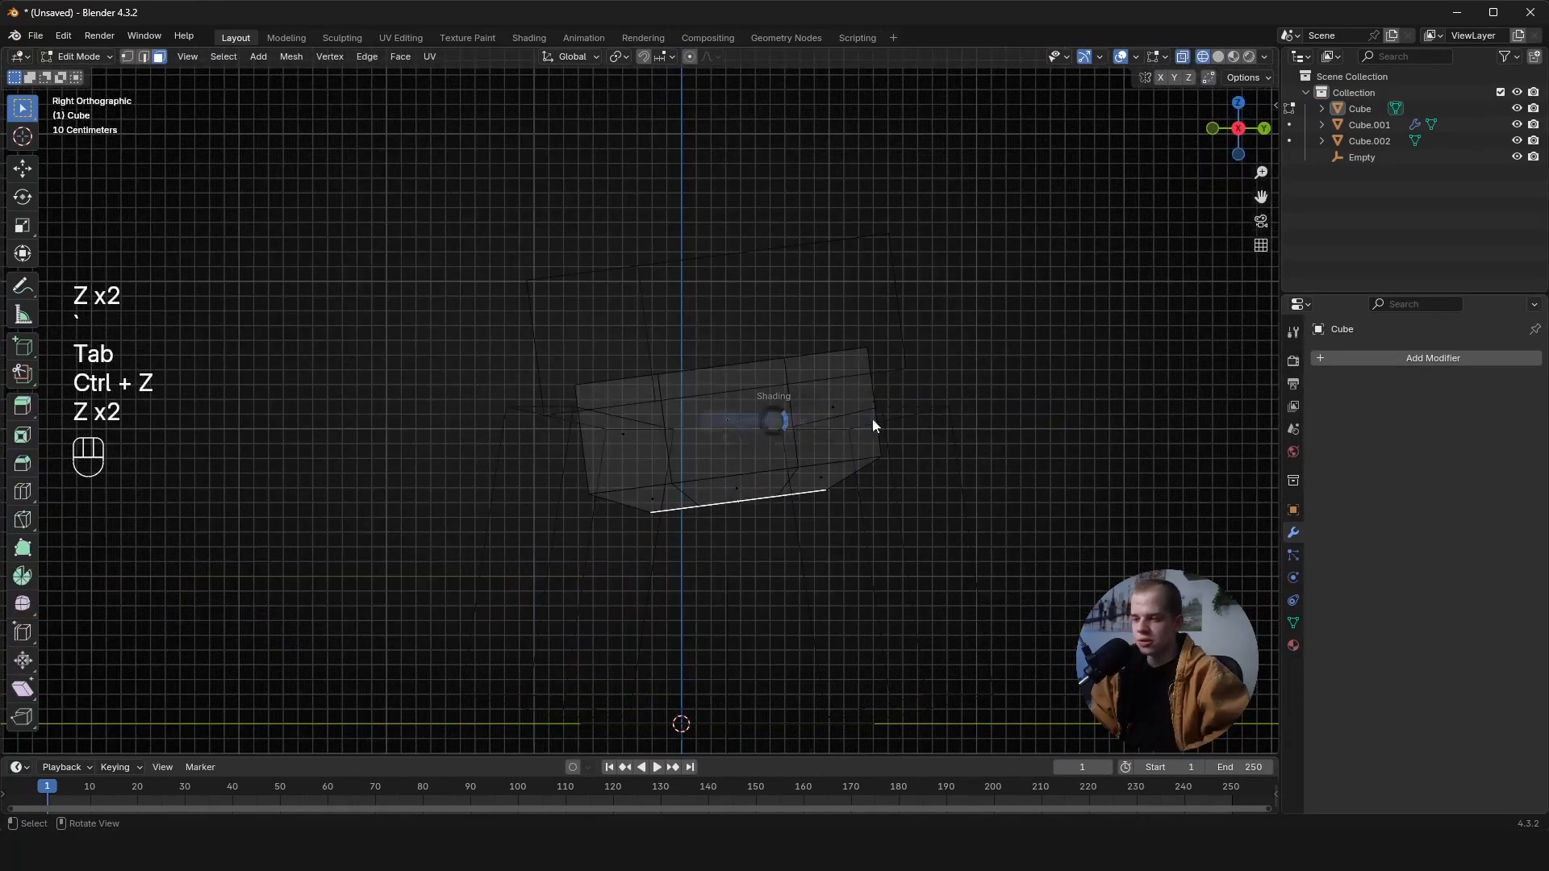
{"action": "key", "text": "Tab"}
{"action": "scroll", "coordinate": [736, 418], "scroll_direction": "down", "scroll_amount": 4}
{"action": "middle_click_drag", "start_coordinate": [735, 418], "coordinate": [885, 414]}
{"action": "key", "text": "grave"}
{"action": "scroll", "coordinate": [705, 458], "scroll_direction": "up", "scroll_amount": 1}
{"action": "left_click", "coordinate": [706, 458]}
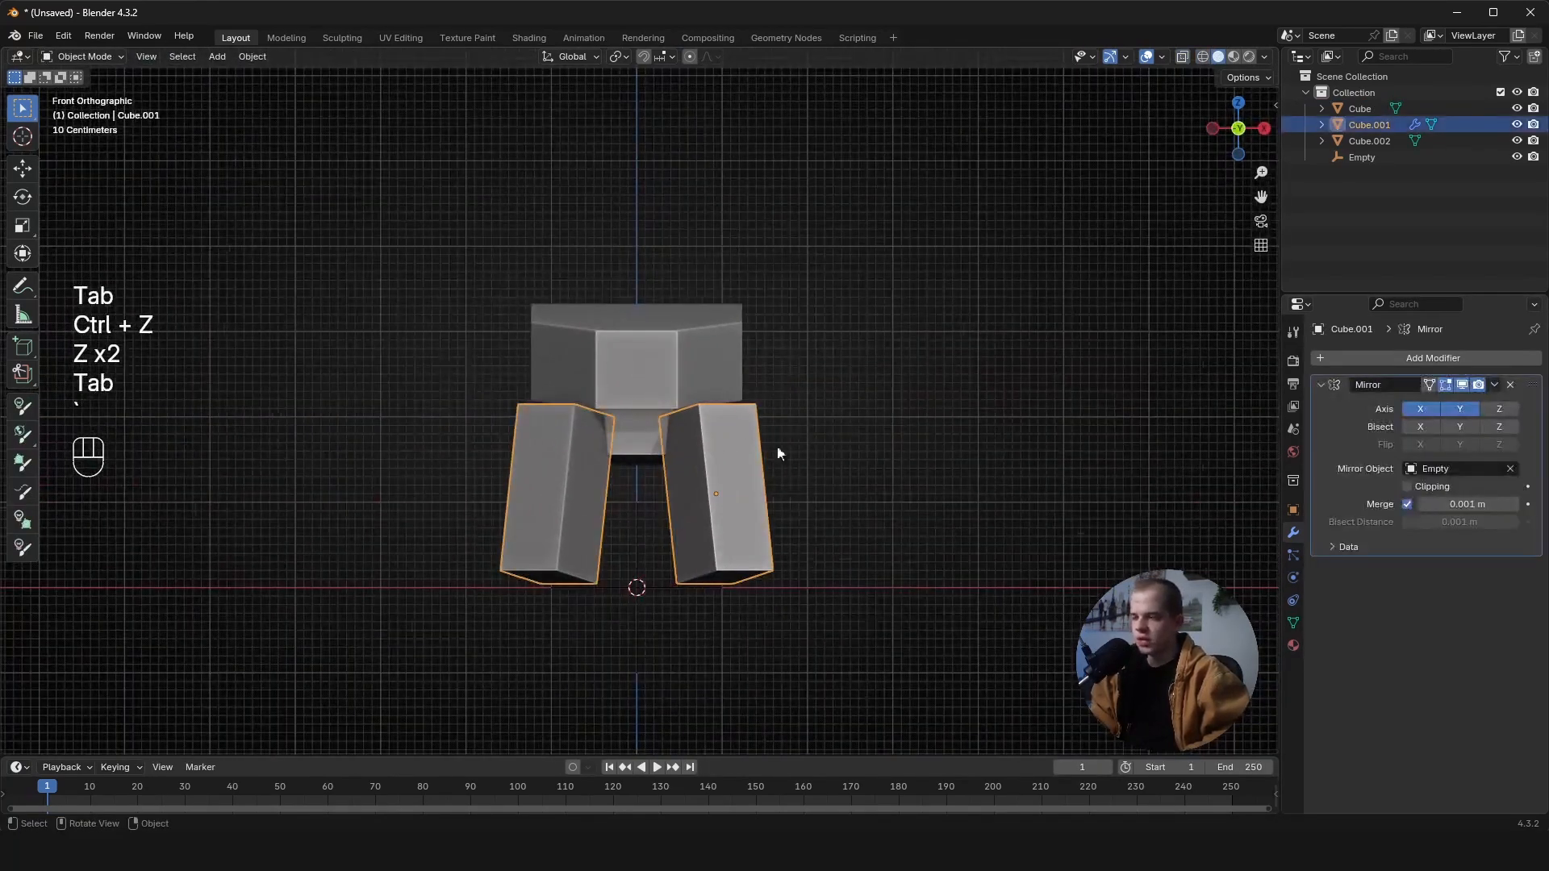
{"action": "middle_click_drag", "start_coordinate": [877, 451], "coordinate": [926, 385], "text": "shift"}
{"action": "scroll", "coordinate": [927, 385], "scroll_direction": "up", "scroll_amount": 3}
{"action": "key", "text": "s"}
{"action": "key", "text": "y"}
{"action": "right_click", "coordinate": [862, 383]}
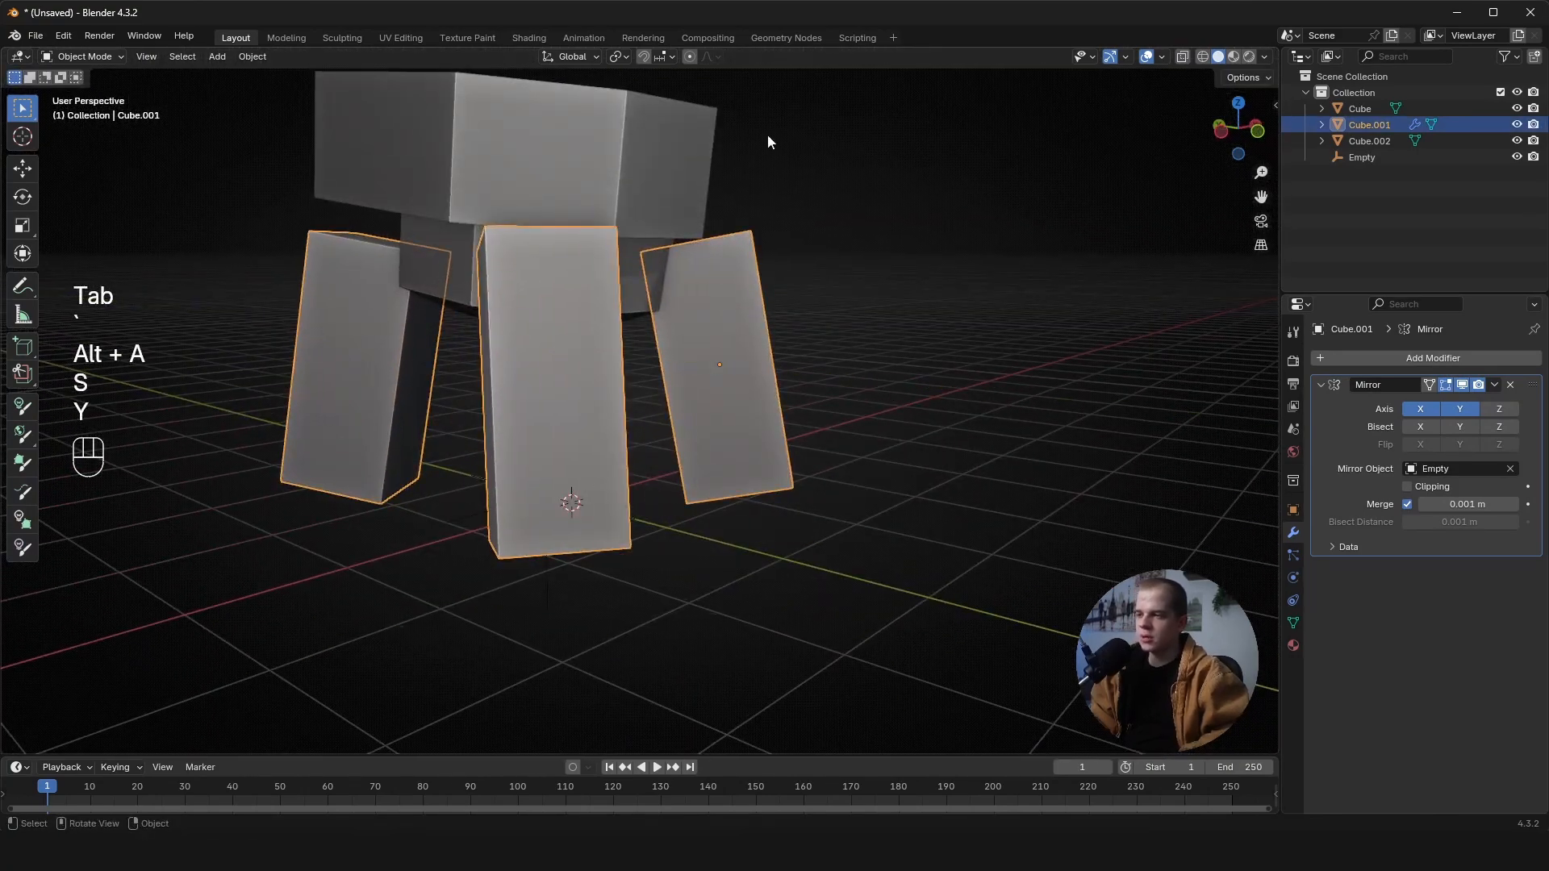
{"action": "middle_click_drag", "start_coordinate": [767, 134], "coordinate": [641, 236]}
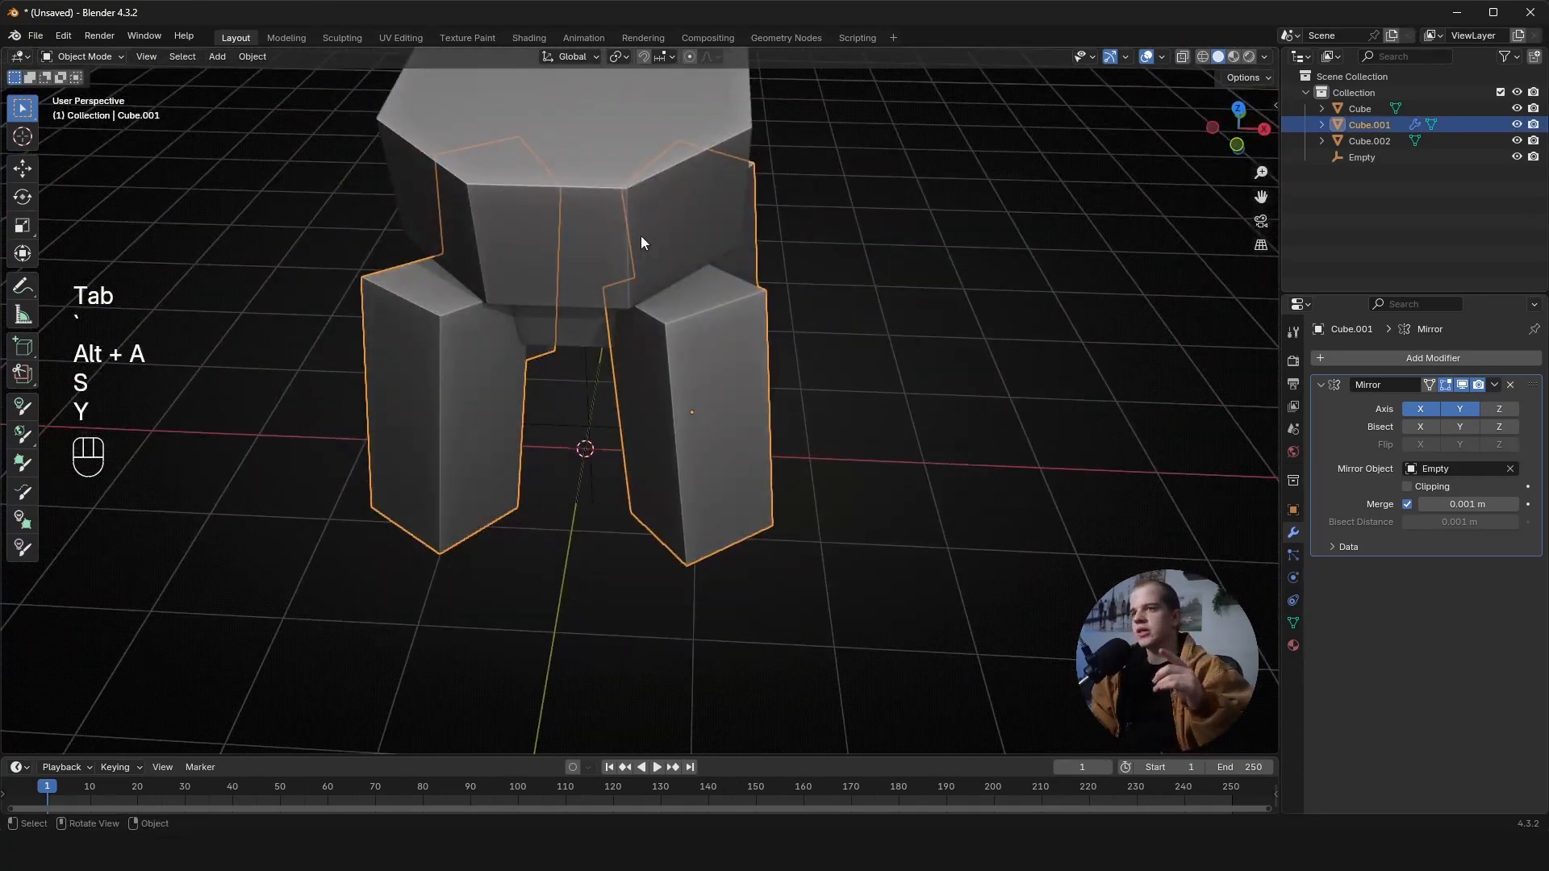
{"action": "left_click", "coordinate": [924, 327]}
{"action": "middle_click_drag", "start_coordinate": [924, 326], "coordinate": [871, 274]}
{"action": "scroll", "coordinate": [863, 387], "scroll_direction": "down", "scroll_amount": 3}
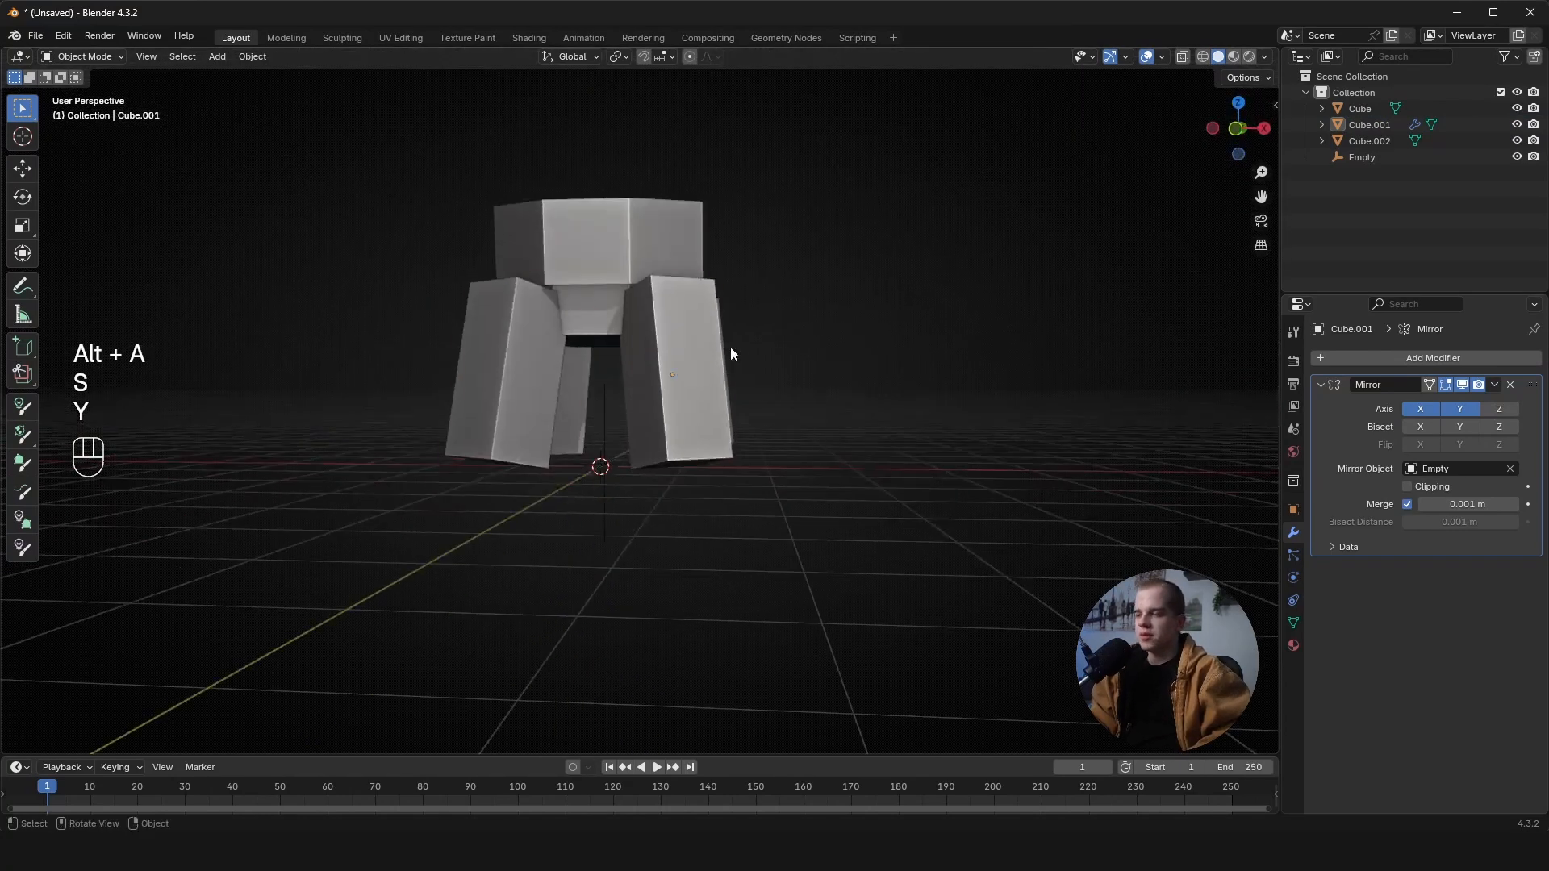
- Turn on the Move gizmo for the selected legs and switch the transform orientation to Local
{"action": "left_click", "coordinate": [718, 347]}
{"action": "middle_click_drag", "start_coordinate": [718, 347], "coordinate": [696, 191]}
{"action": "left_click", "coordinate": [1125, 58]}
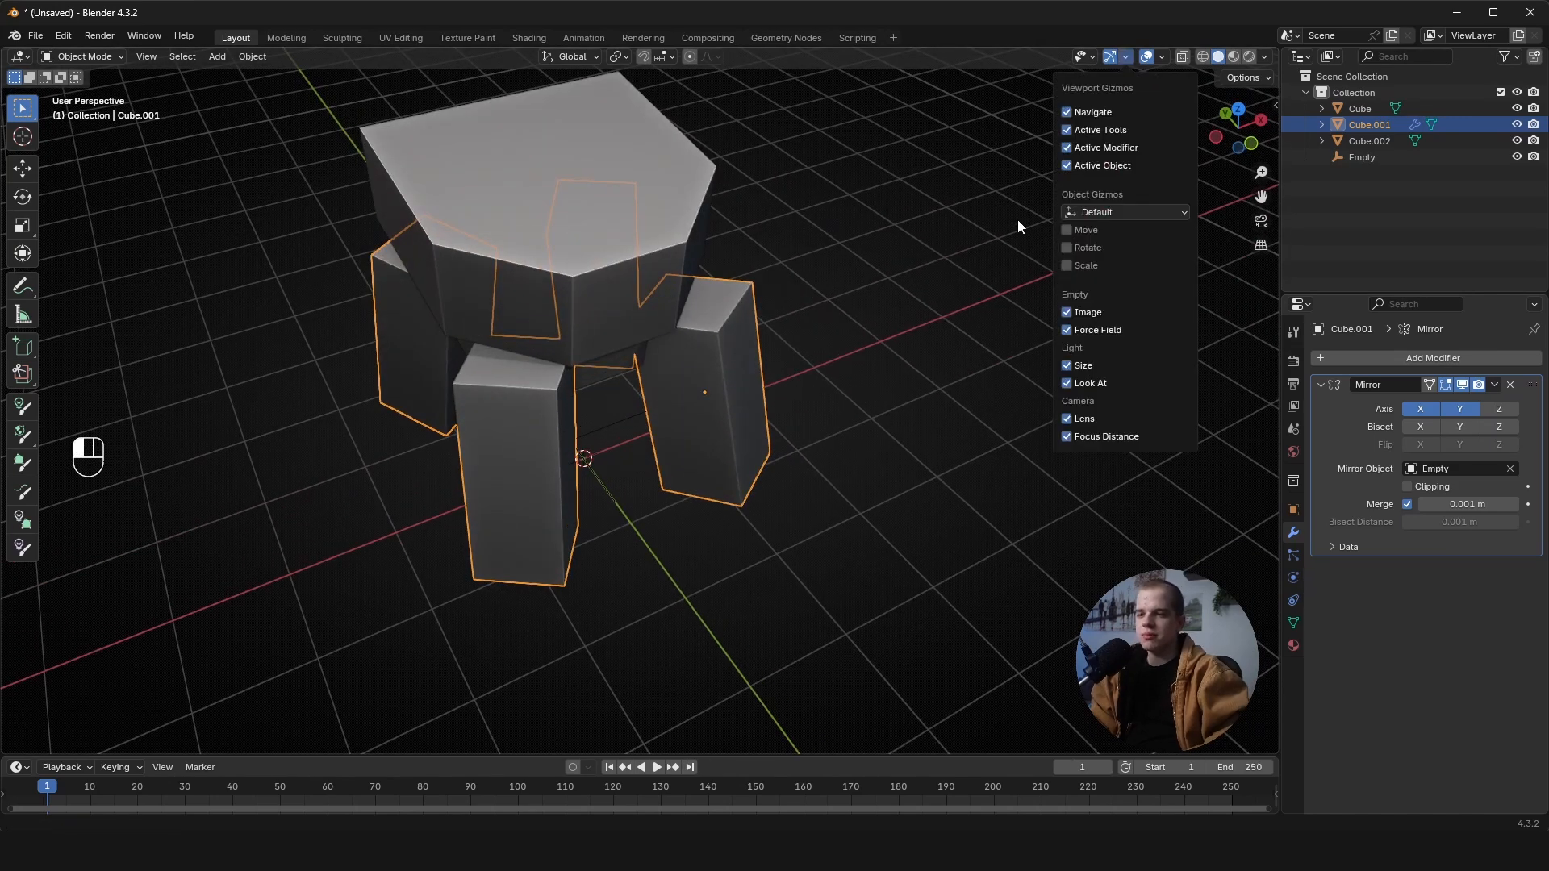
{"action": "left_click", "coordinate": [1073, 230]}
{"action": "key", "text": "KP_1"}
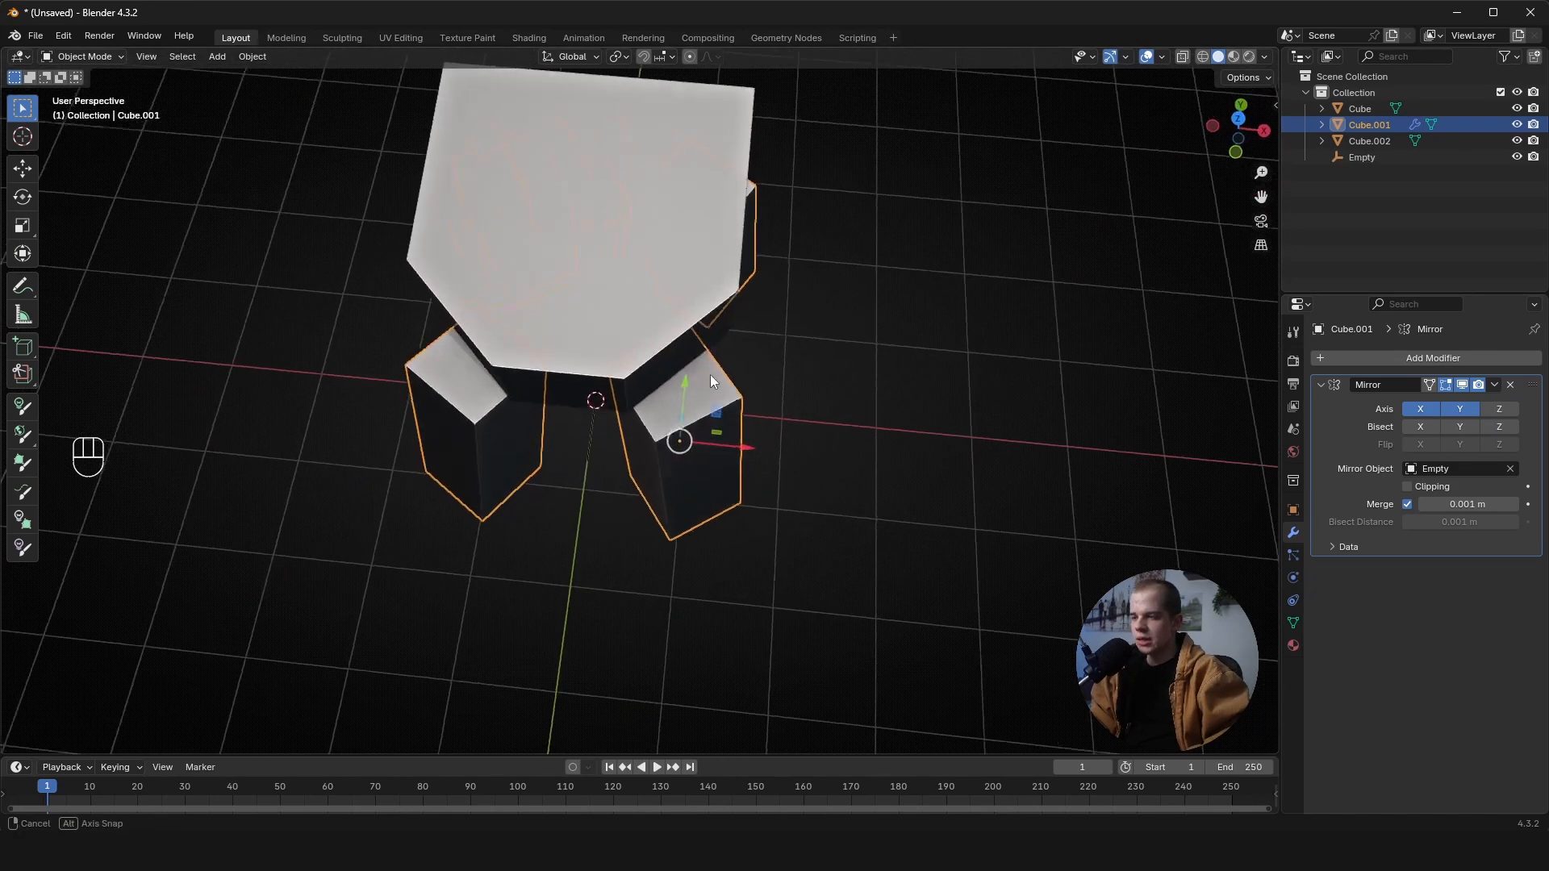
{"action": "middle_click_drag", "start_coordinate": [834, 332], "coordinate": [598, 73]}
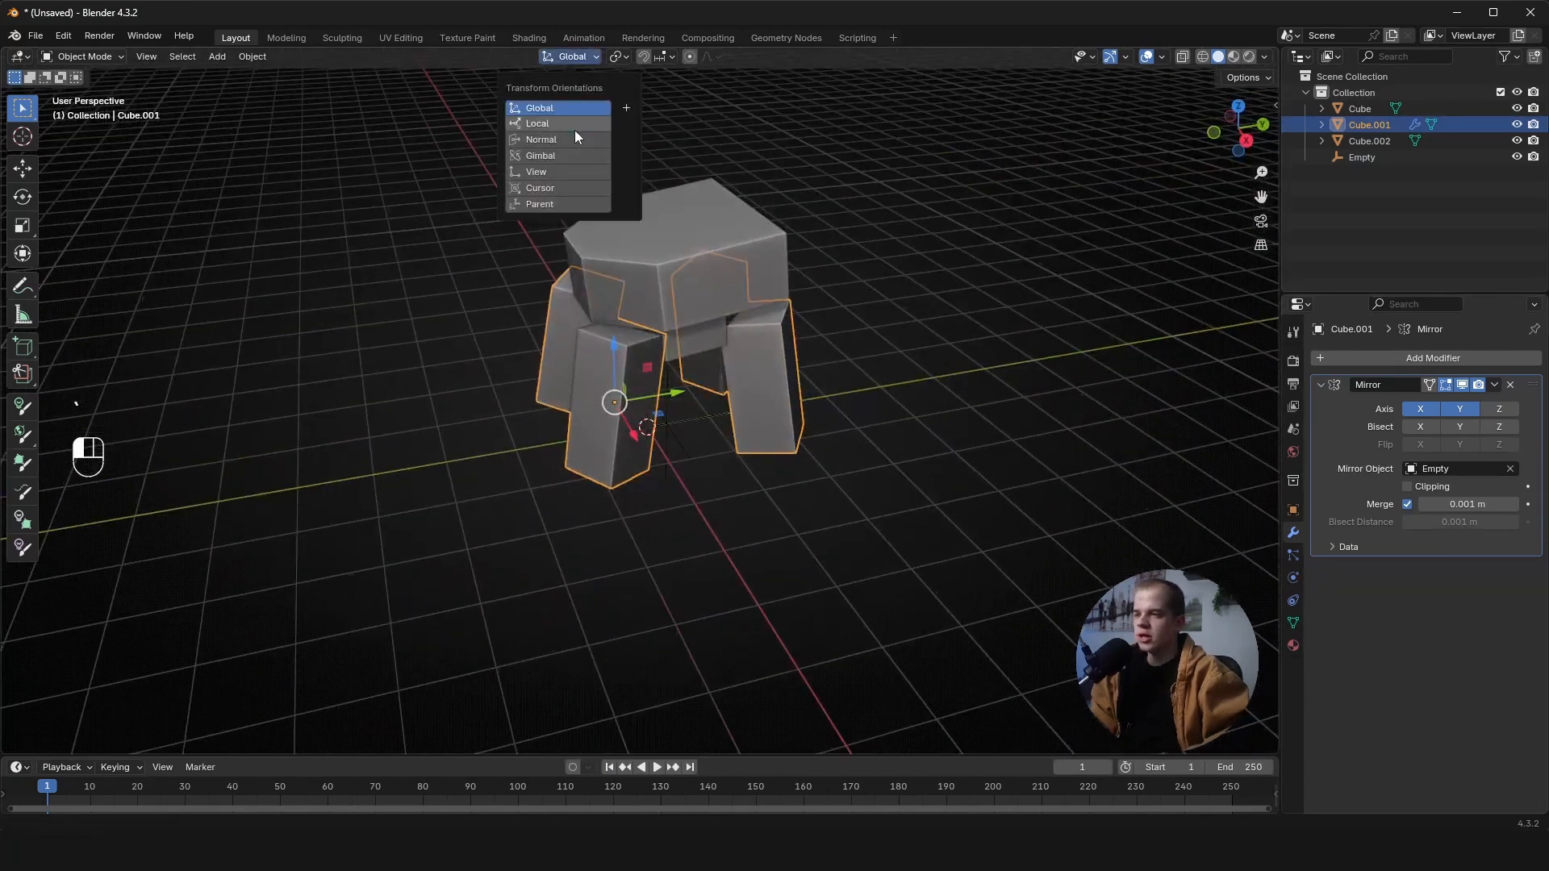
{"action": "left_click", "coordinate": [574, 126]}
- Try to rotate the mirrored legs freely in the perspective view
{"action": "middle_click_drag", "start_coordinate": [839, 284], "coordinate": [563, 276]}
{"action": "left_click_drag", "start_coordinate": [581, 331], "coordinate": [605, 350]}
{"action": "middle_click_drag", "start_coordinate": [645, 355], "coordinate": [658, 436]}
{"action": "middle_click_drag", "start_coordinate": [548, 356], "coordinate": [879, 337]}
{"action": "key", "text": "r"}
{"action": "left_click", "coordinate": [719, 336]}
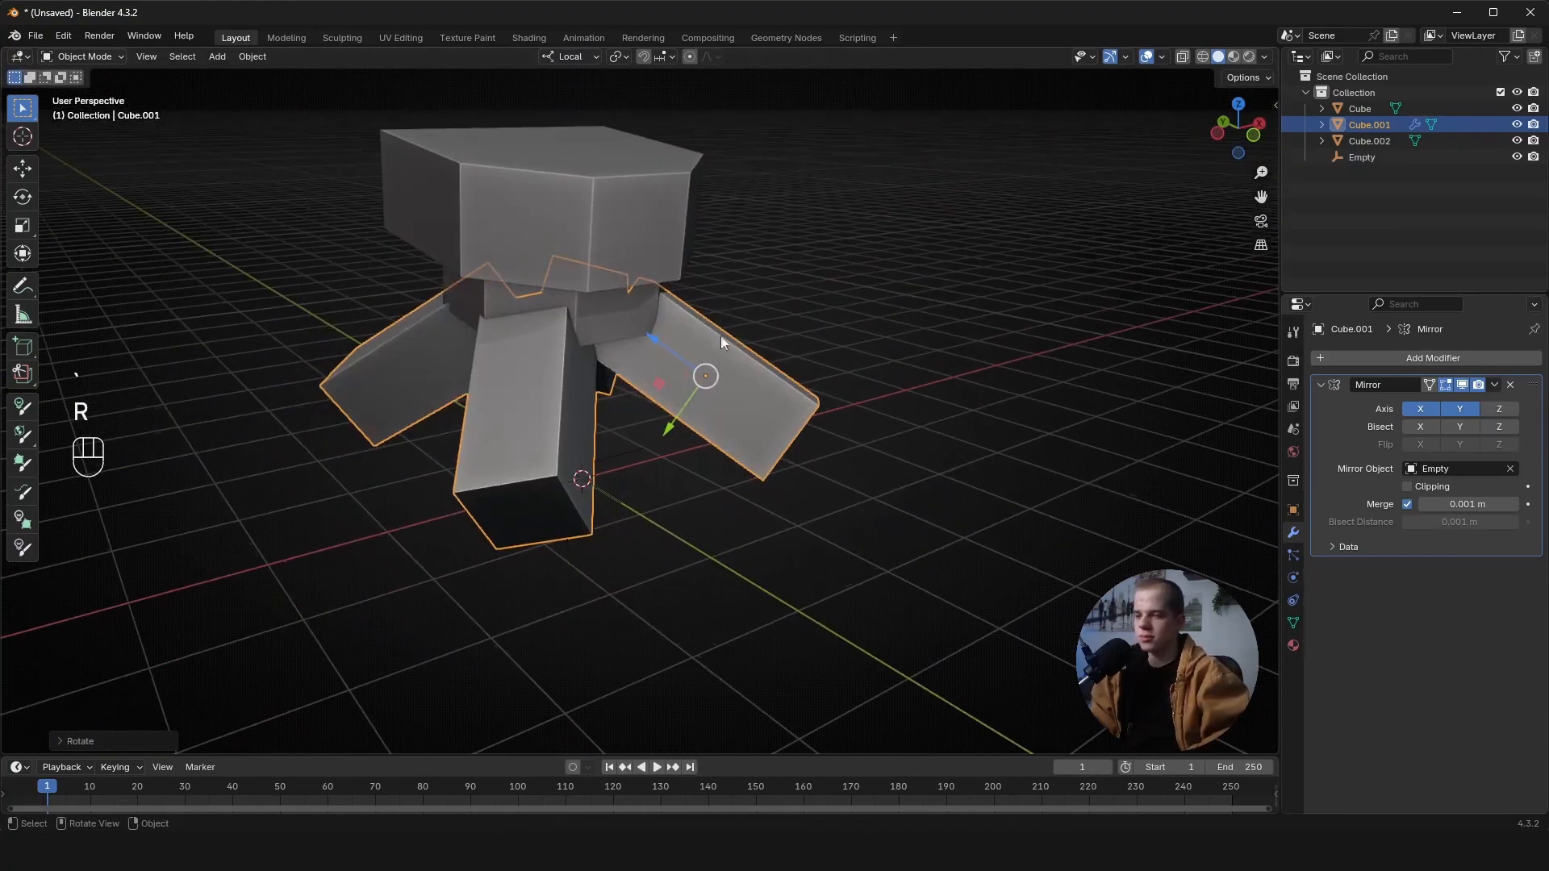
{"action": "key", "text": "ctrl+z"}
- Scale the mirrored legs down along their local Y axis to make them thinner
{"action": "middle_click_drag", "start_coordinate": [809, 277], "coordinate": [853, 337]}
{"action": "scroll", "coordinate": [948, 337], "scroll_direction": "up", "scroll_amount": 4}
{"action": "key", "text": "s"}
{"action": "key", "text": "y"}
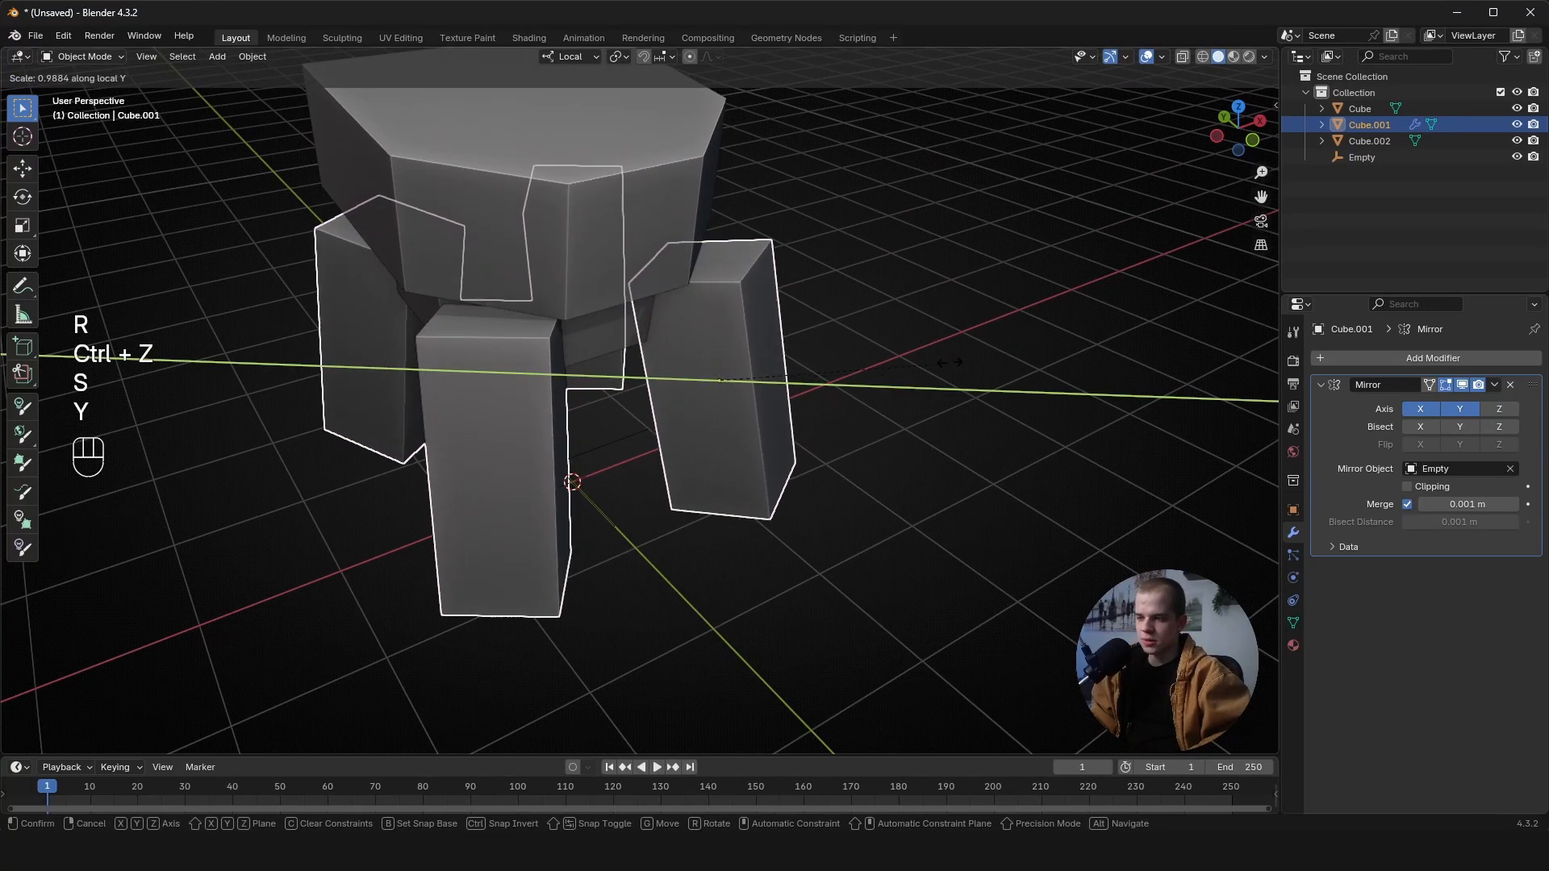
{"action": "left_click", "coordinate": [818, 379]}
- Move the legs along their local X axis in the front view and rescale them along that same axis
{"action": "key", "text": "grave"}
{"action": "left_click", "coordinate": [602, 210]}
{"action": "key", "text": "g"}
{"action": "key", "text": "x"}
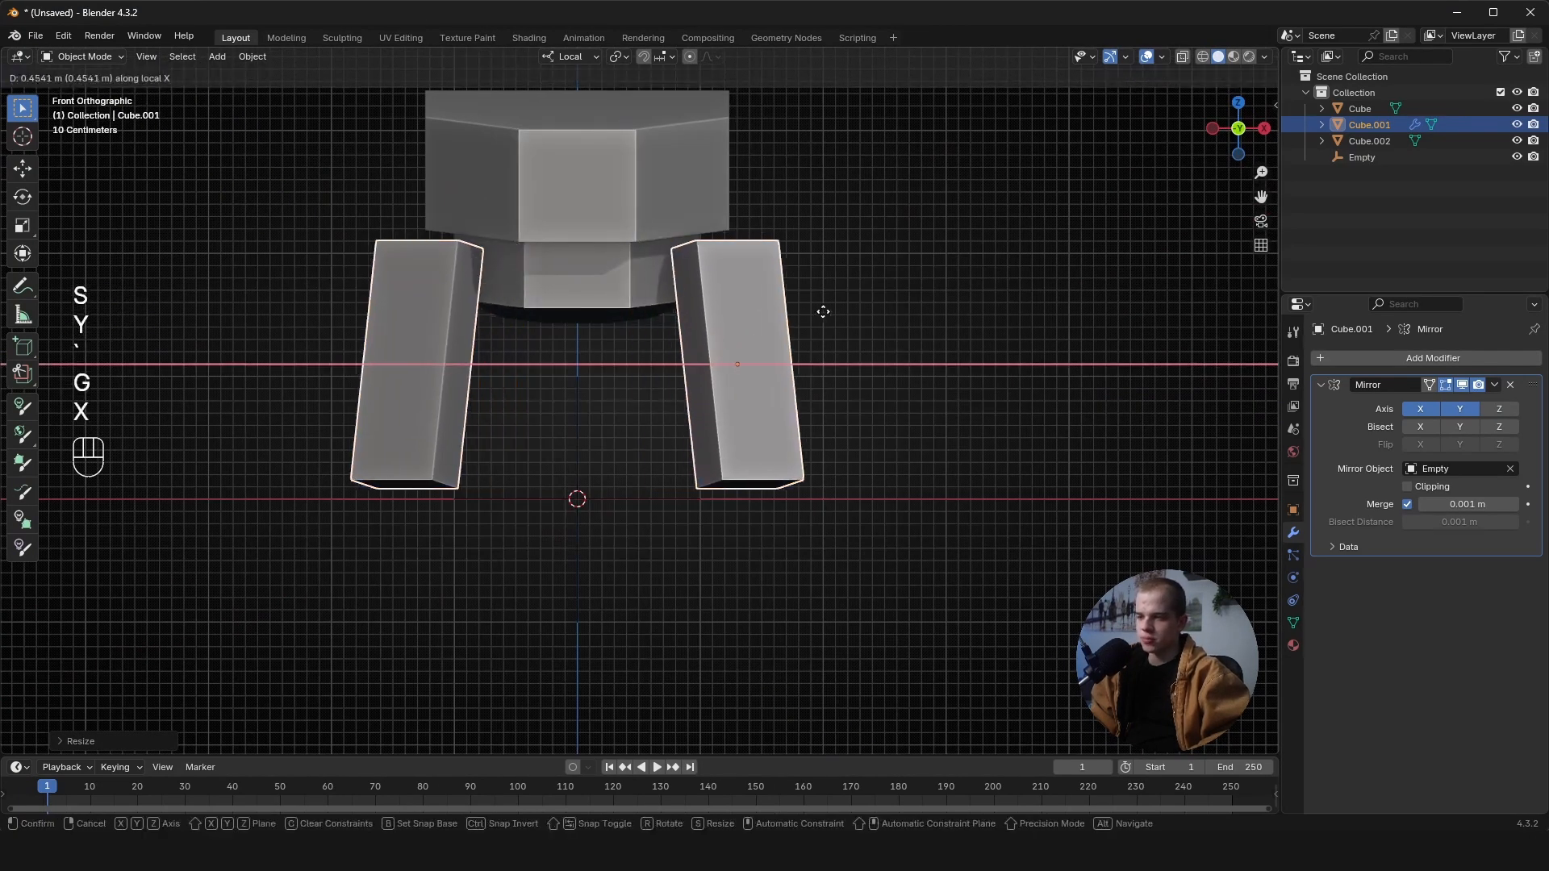
{"action": "left_click", "coordinate": [807, 316]}
{"action": "key", "text": "s"}
{"action": "key", "text": "x"}
{"action": "left_click", "coordinate": [908, 323]}
- Spread the legs outward from the body in the front view by moving and slightly rotating them
{"action": "key", "text": "g"}
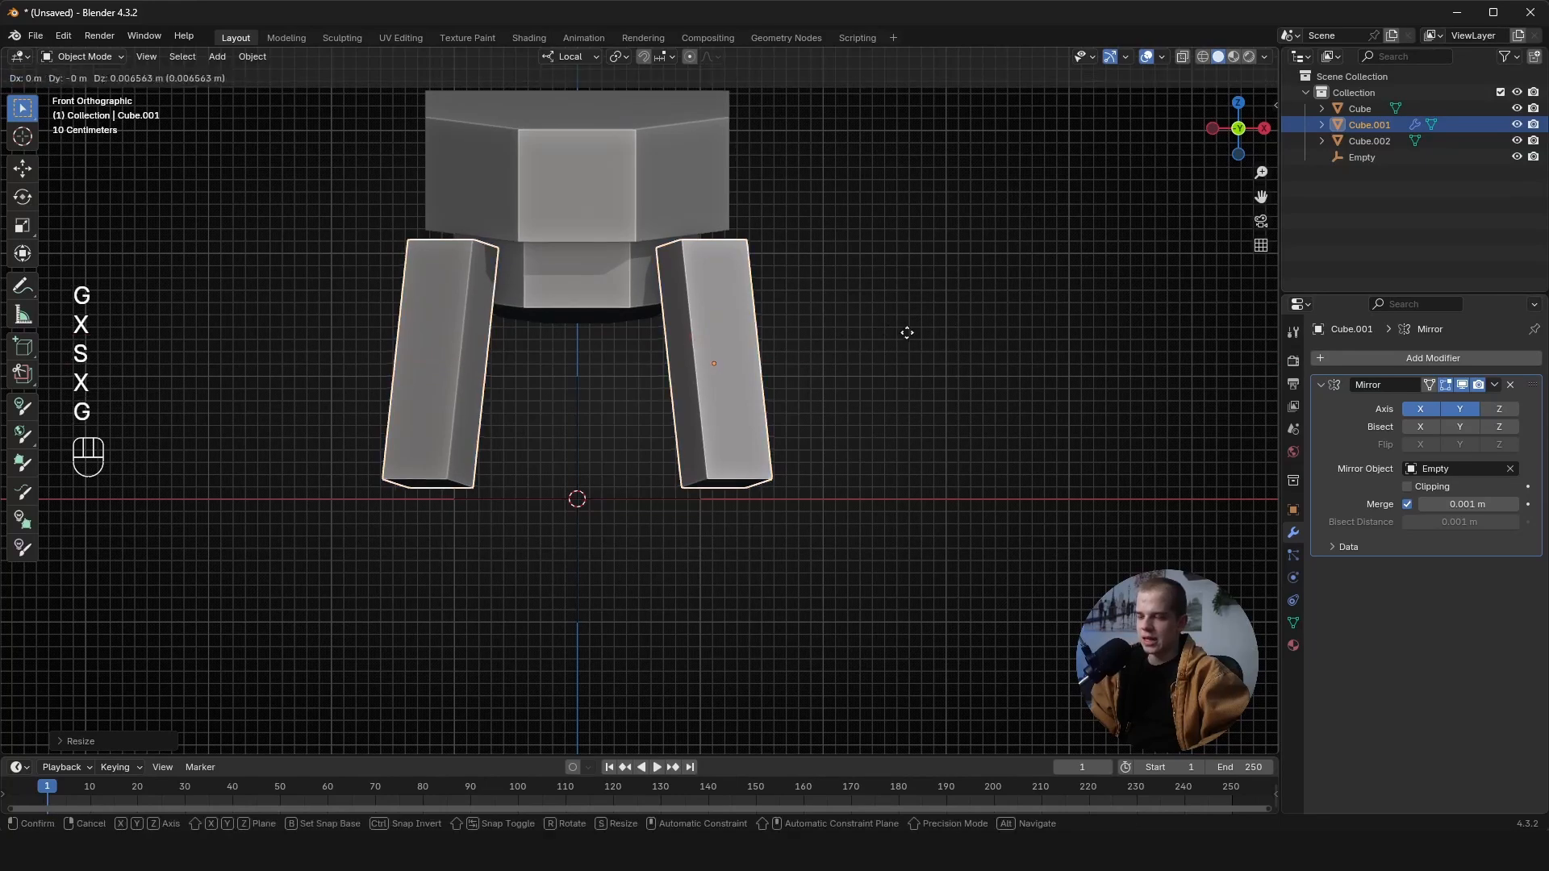
{"action": "left_click", "coordinate": [914, 337]}
{"action": "key", "text": "r"}
{"action": "left_click", "coordinate": [960, 318]}
{"action": "key", "text": "g"}
{"action": "left_click", "coordinate": [981, 318]}
{"action": "key", "text": "r"}
{"action": "key", "text": "g"}
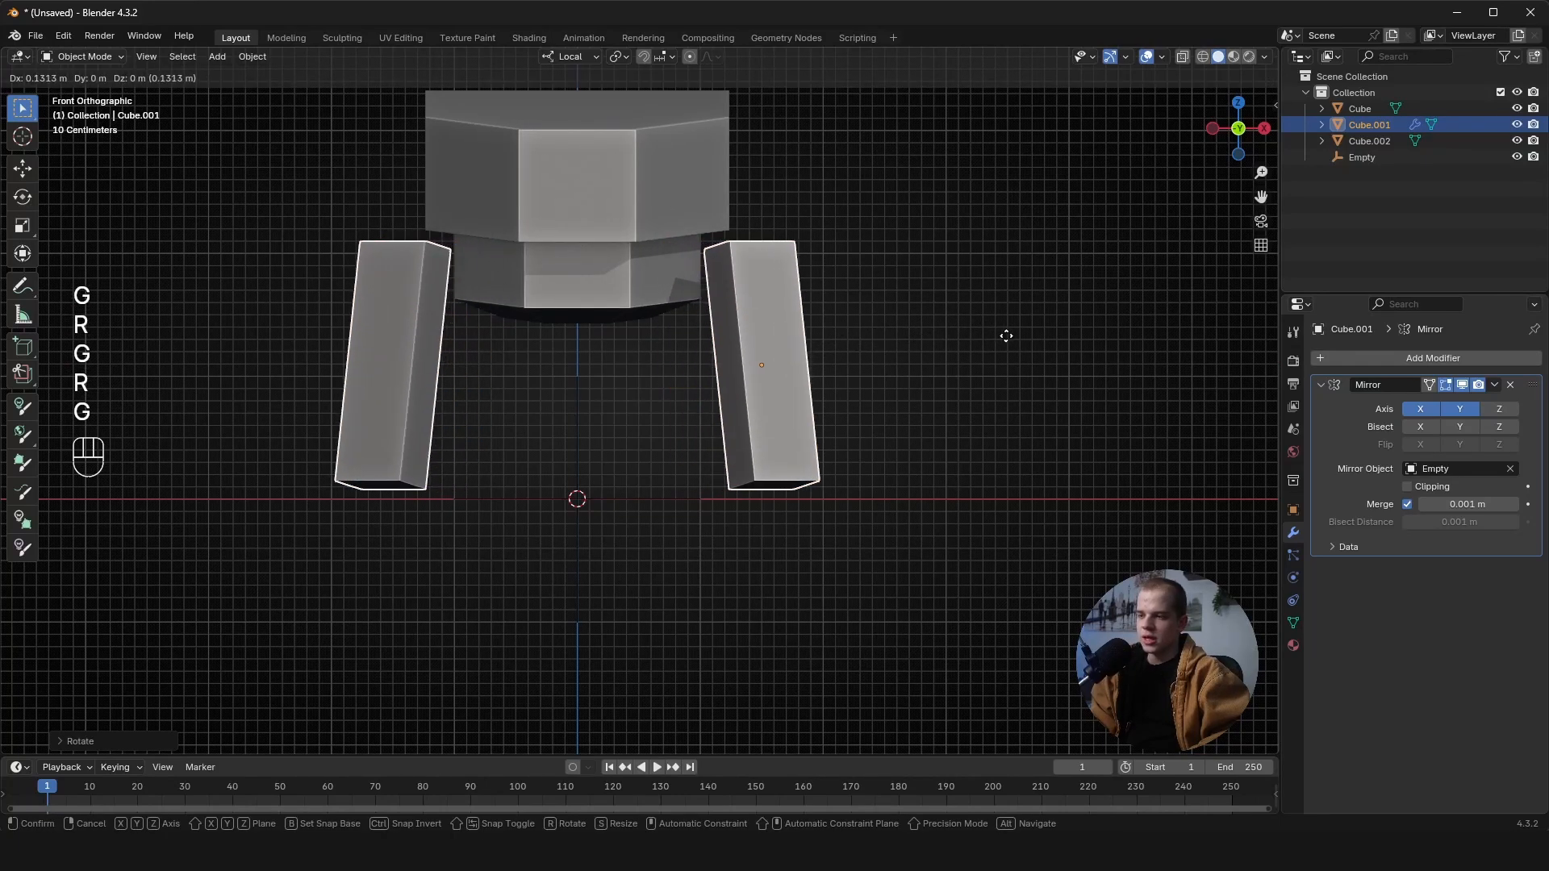
{"action": "key", "text": "r"}
{"action": "left_click", "coordinate": [1006, 328]}
{"action": "key", "text": "g"}
{"action": "left_click", "coordinate": [1002, 334]}
- Move the legs further outward along the body's length in the right view
{"action": "middle_click_drag", "start_coordinate": [1002, 334], "coordinate": [839, 325]}
{"action": "key", "text": "grave"}
{"action": "left_click", "coordinate": [1005, 323]}
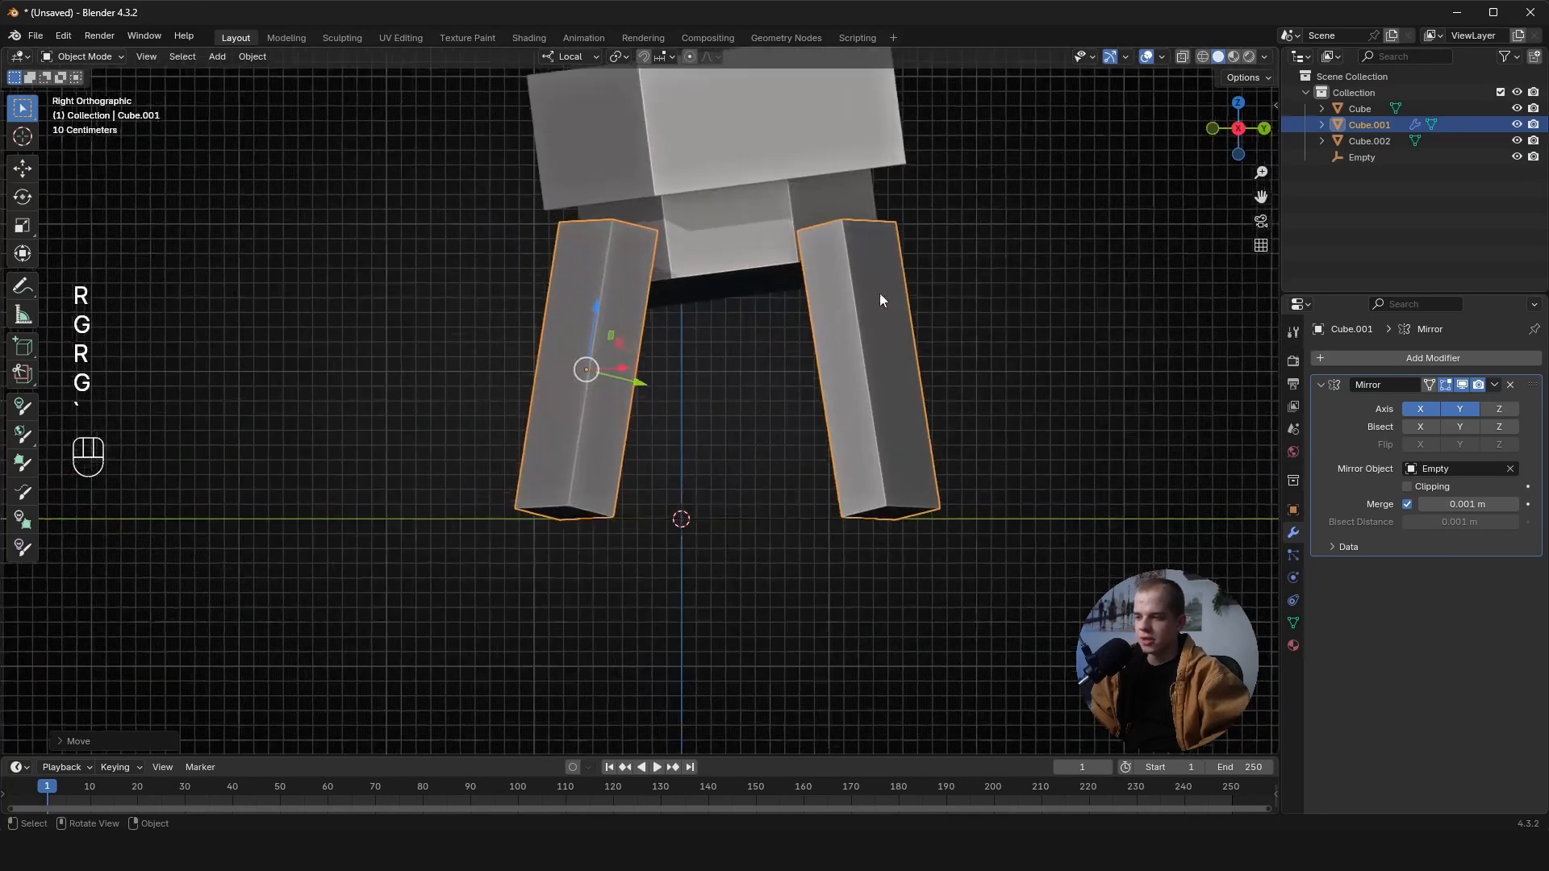
{"action": "key", "text": "g"}
{"action": "key", "text": "y"}
{"action": "right_click", "coordinate": [618, 380]}
{"action": "key", "text": "g"}
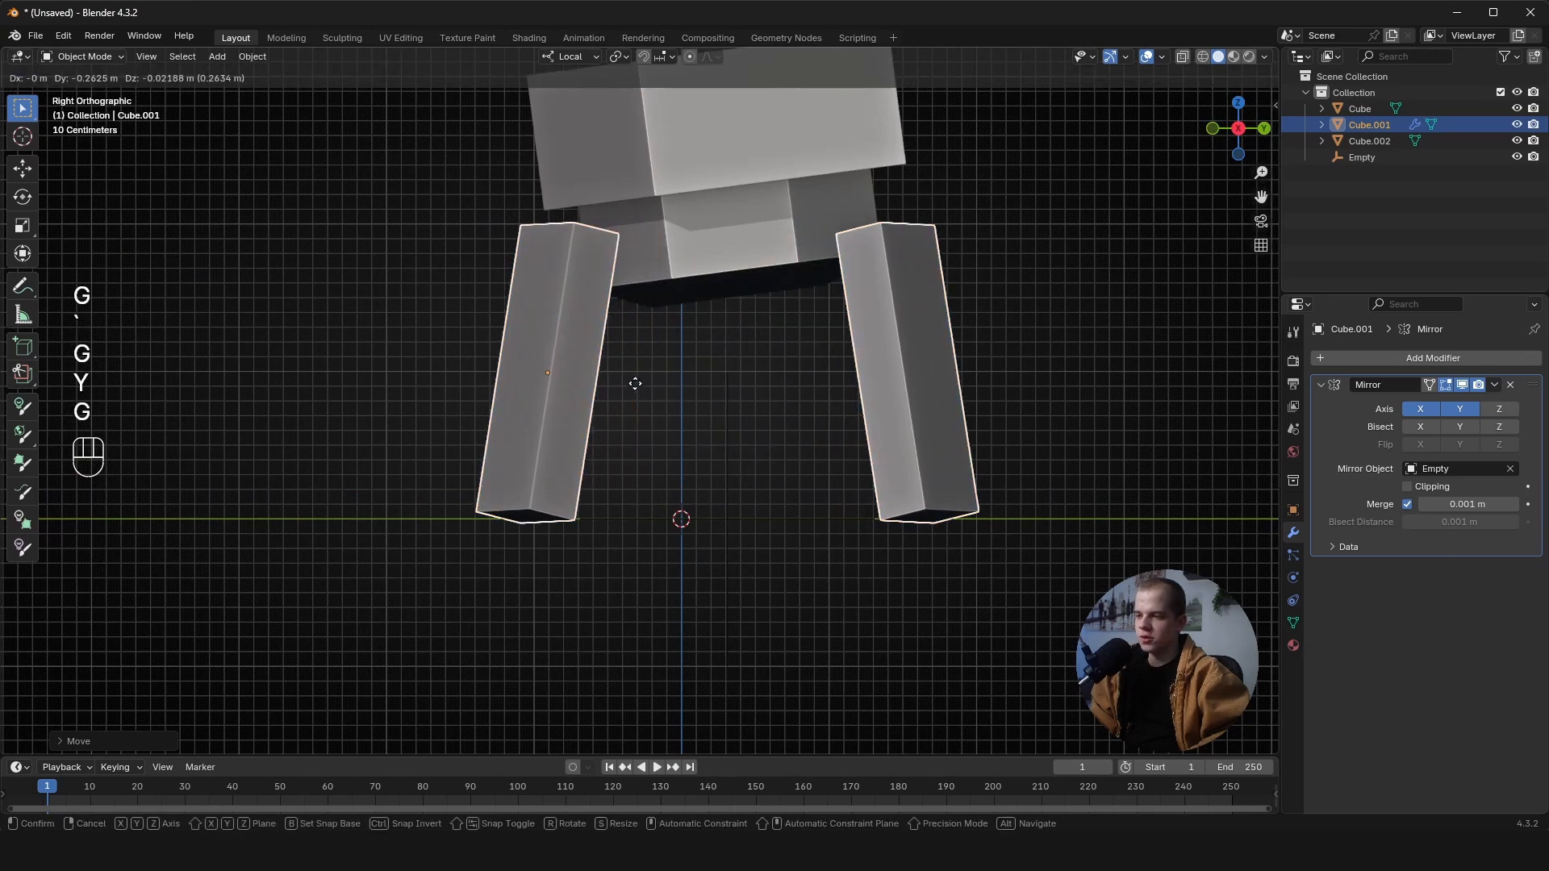
{"action": "left_click", "coordinate": [615, 380]}
- Rotate the legs in the top view so they sit diagonally at the body's corners
{"action": "middle_click_drag", "start_coordinate": [615, 380], "coordinate": [844, 379]}
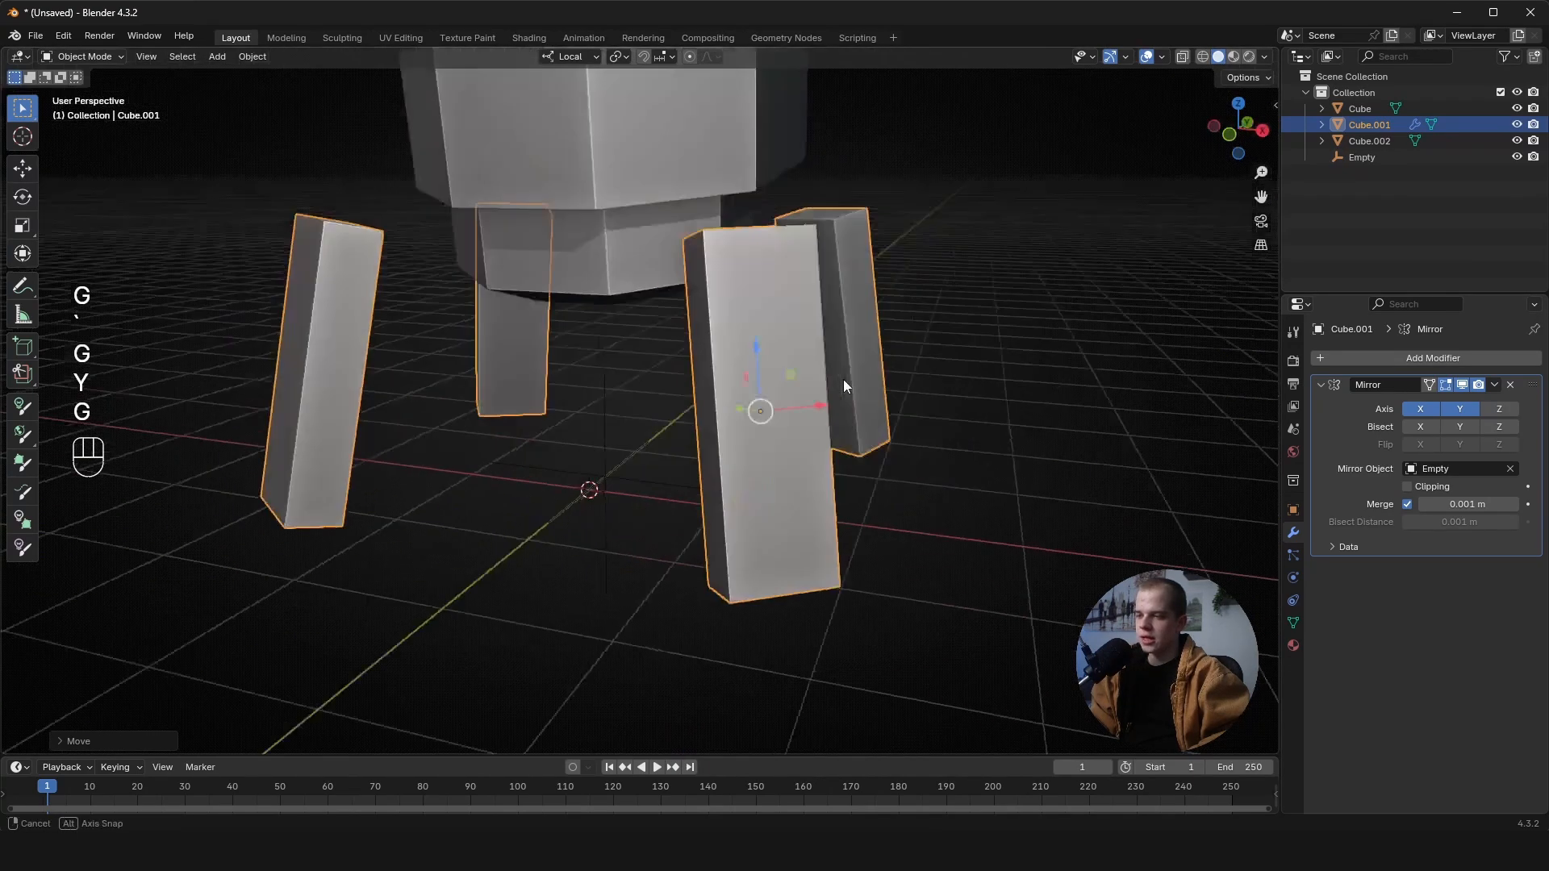
{"action": "key", "text": "grave"}
{"action": "left_click", "coordinate": [944, 355]}
{"action": "key", "text": "g"}
{"action": "key", "text": "r"}
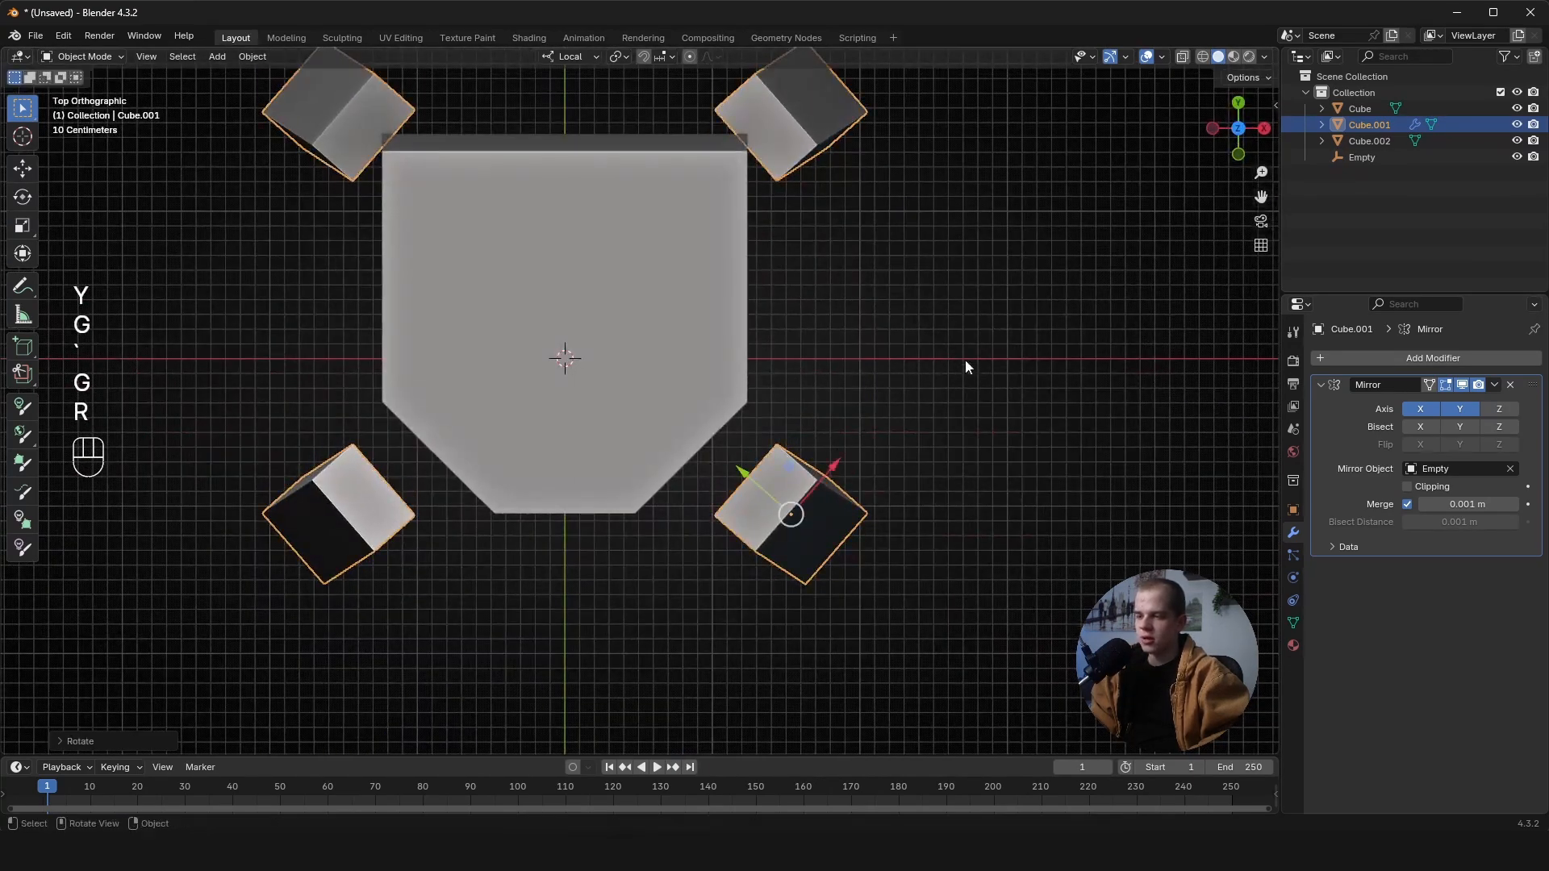
{"action": "left_click", "coordinate": [966, 365]}
- Duplicate the legs upward in perspective view and tilt the copies about their local X axis as upper leg segments
{"action": "middle_click_drag", "start_coordinate": [980, 405], "coordinate": [1015, 367]}
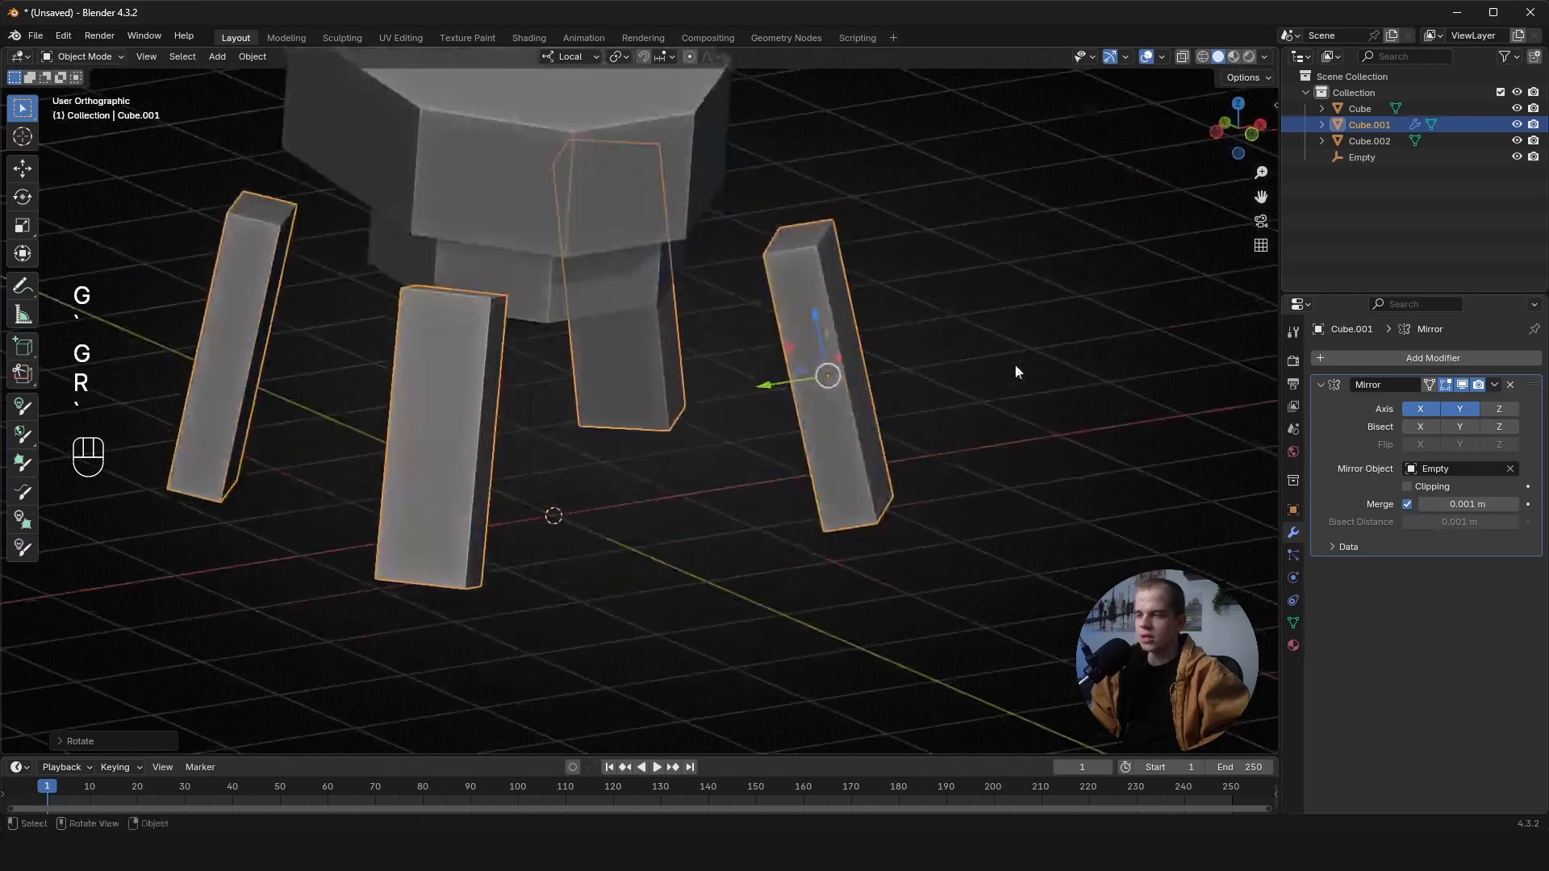
{"action": "left_click", "coordinate": [1261, 245]}
{"action": "key", "text": "shift+d"}
{"action": "left_click", "coordinate": [991, 191]}
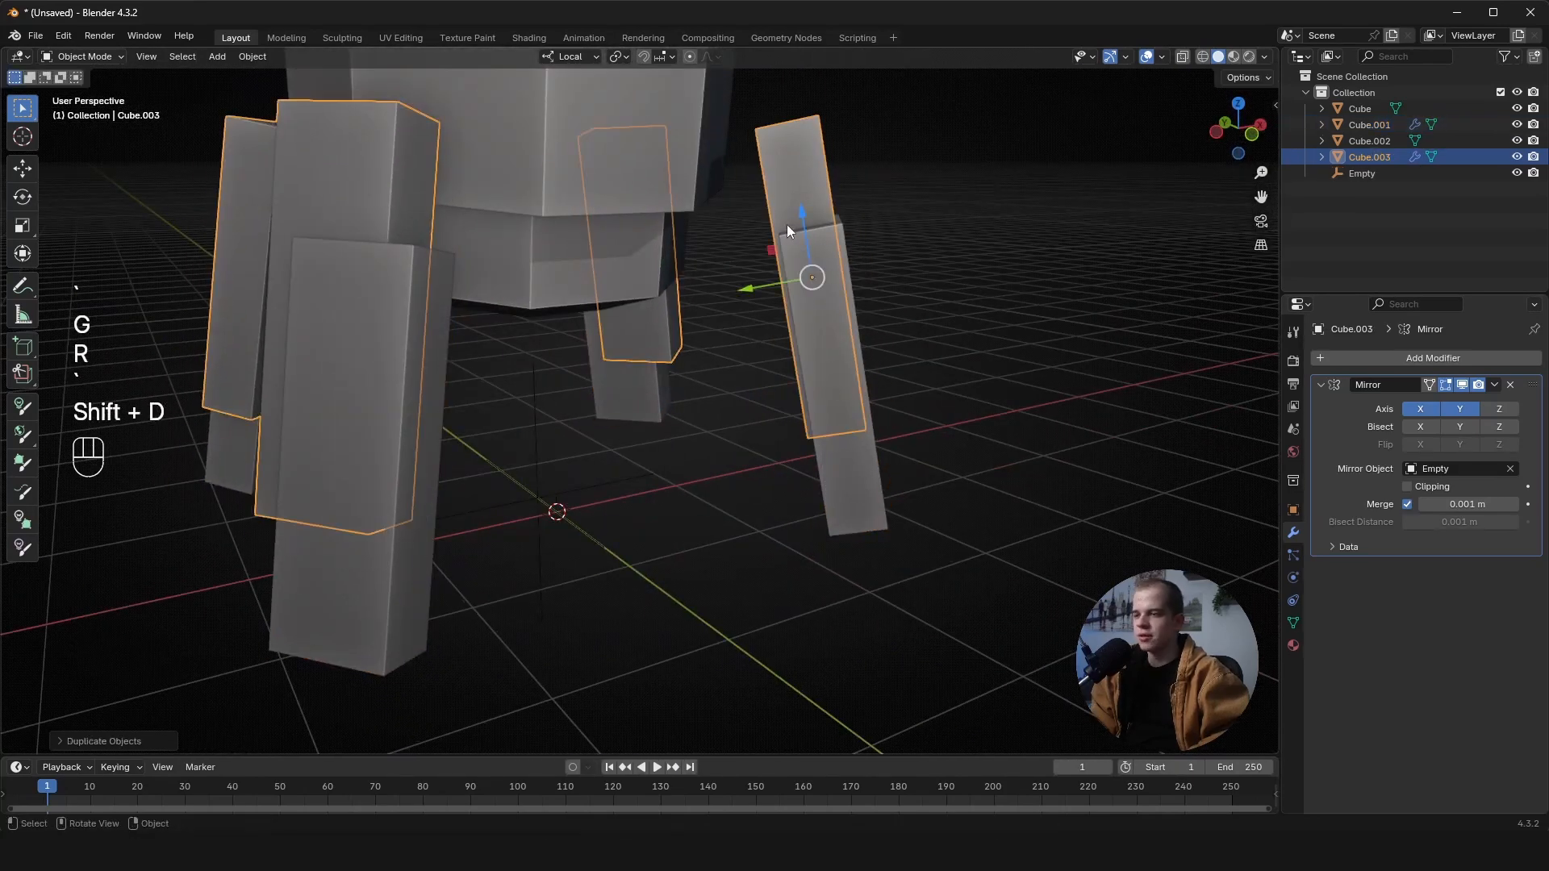
{"action": "key", "text": "r"}
{"action": "key", "text": "x"}
{"action": "key", "text": "d"}
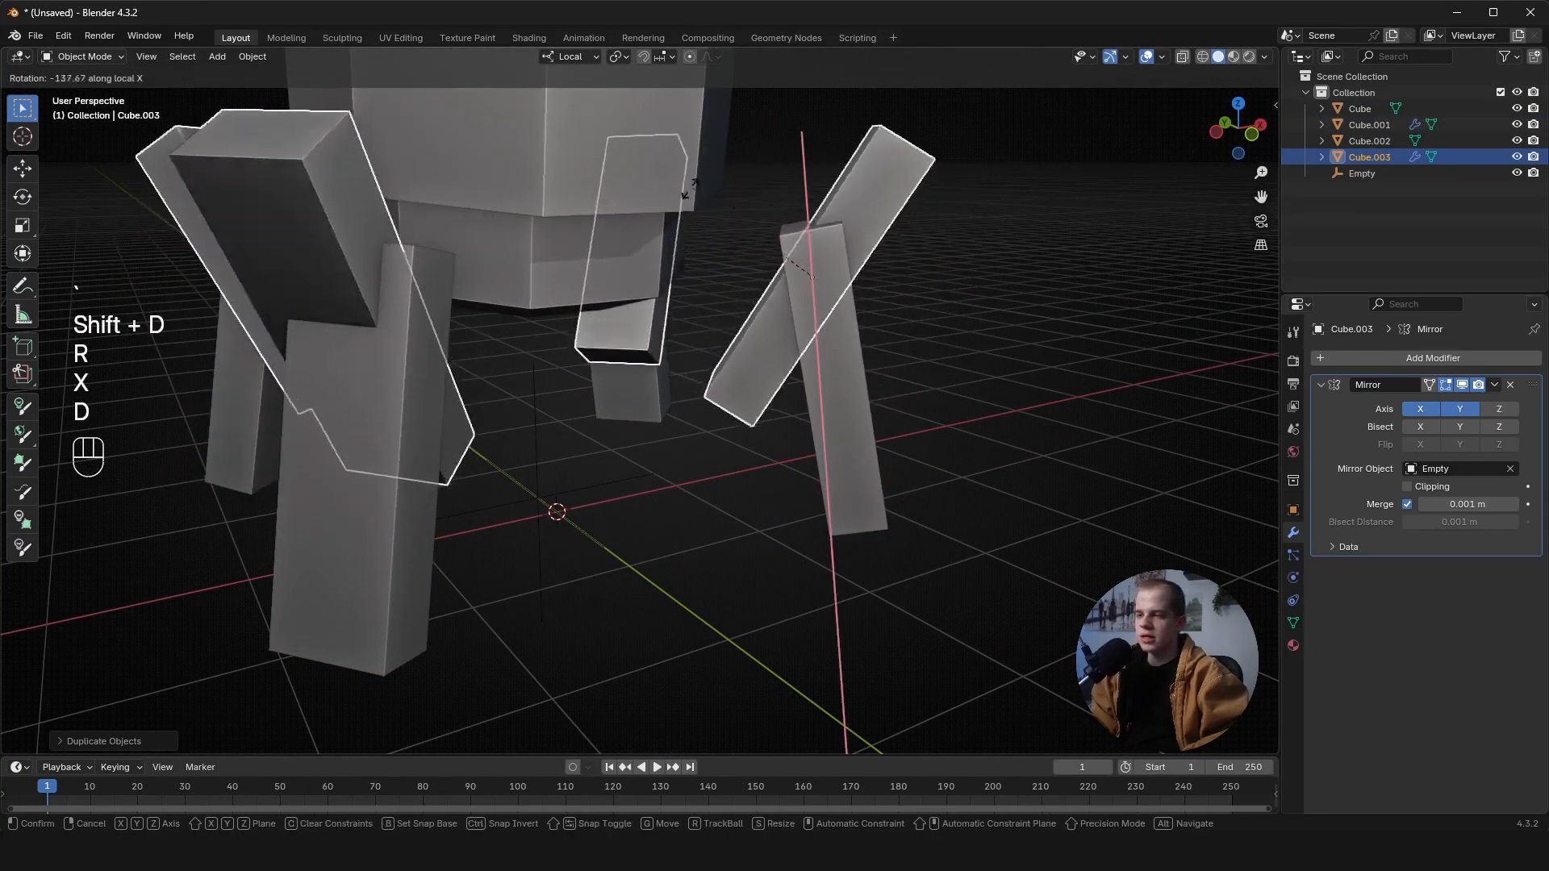
{"action": "left_click", "coordinate": [1137, 212]}
{"action": "key", "text": "s"}
{"action": "key", "text": "r"}
{"action": "key", "text": "x"}
{"action": "left_click", "coordinate": [1126, 313]}
- Shorten the copied leg segments along local Z, place them between the legs and lower body, and adjust their tilt about local X
{"action": "key", "text": "s"}
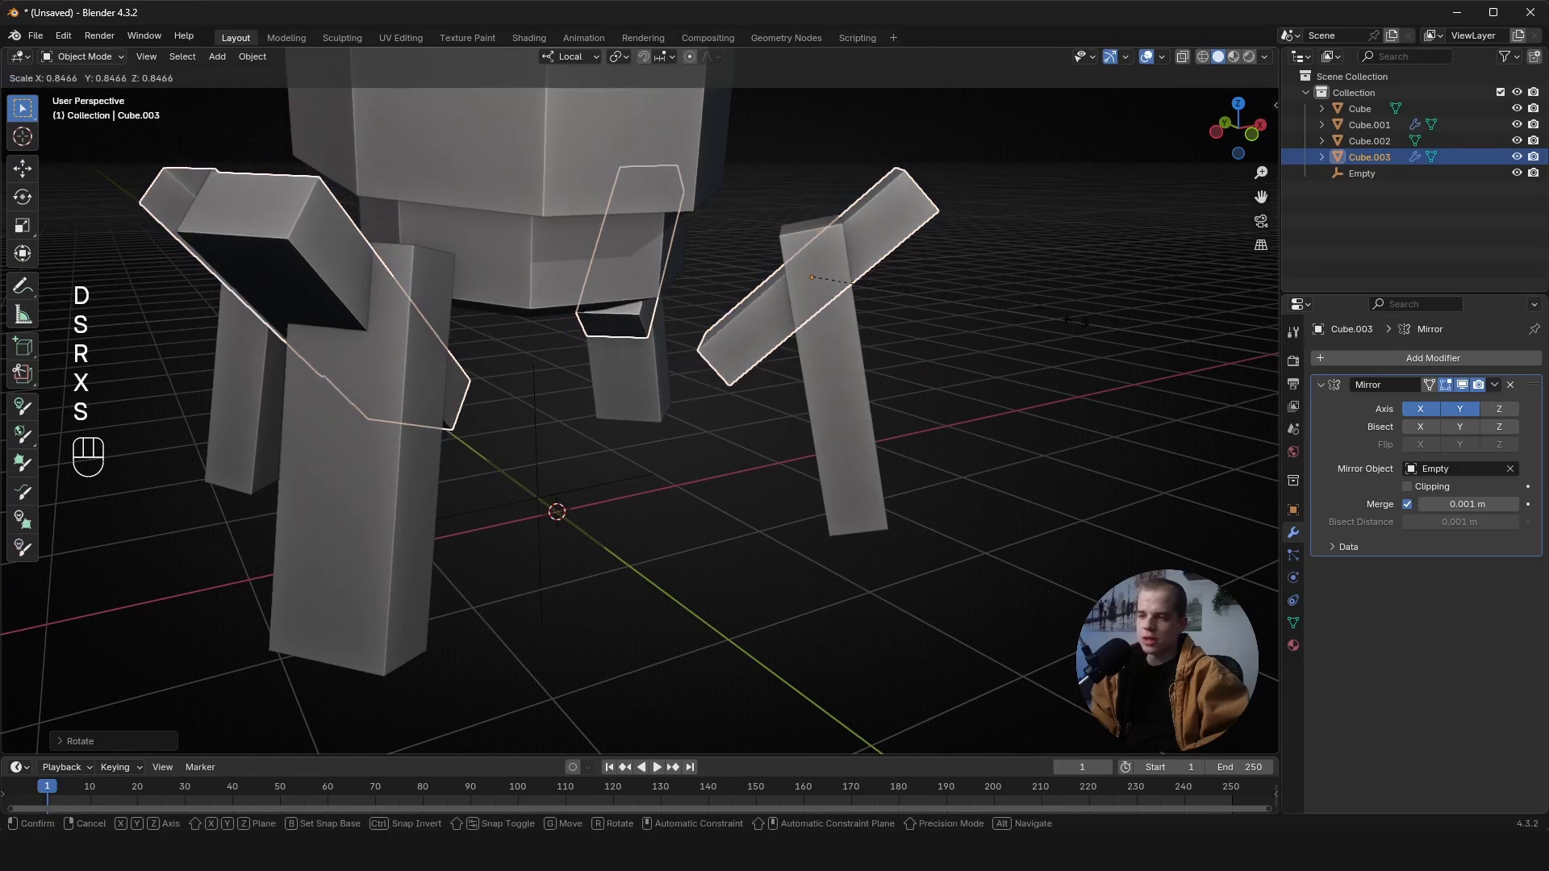
{"action": "key", "text": "z"}
{"action": "left_click", "coordinate": [964, 323]}
{"action": "key", "text": "g"}
{"action": "left_click", "coordinate": [931, 240]}
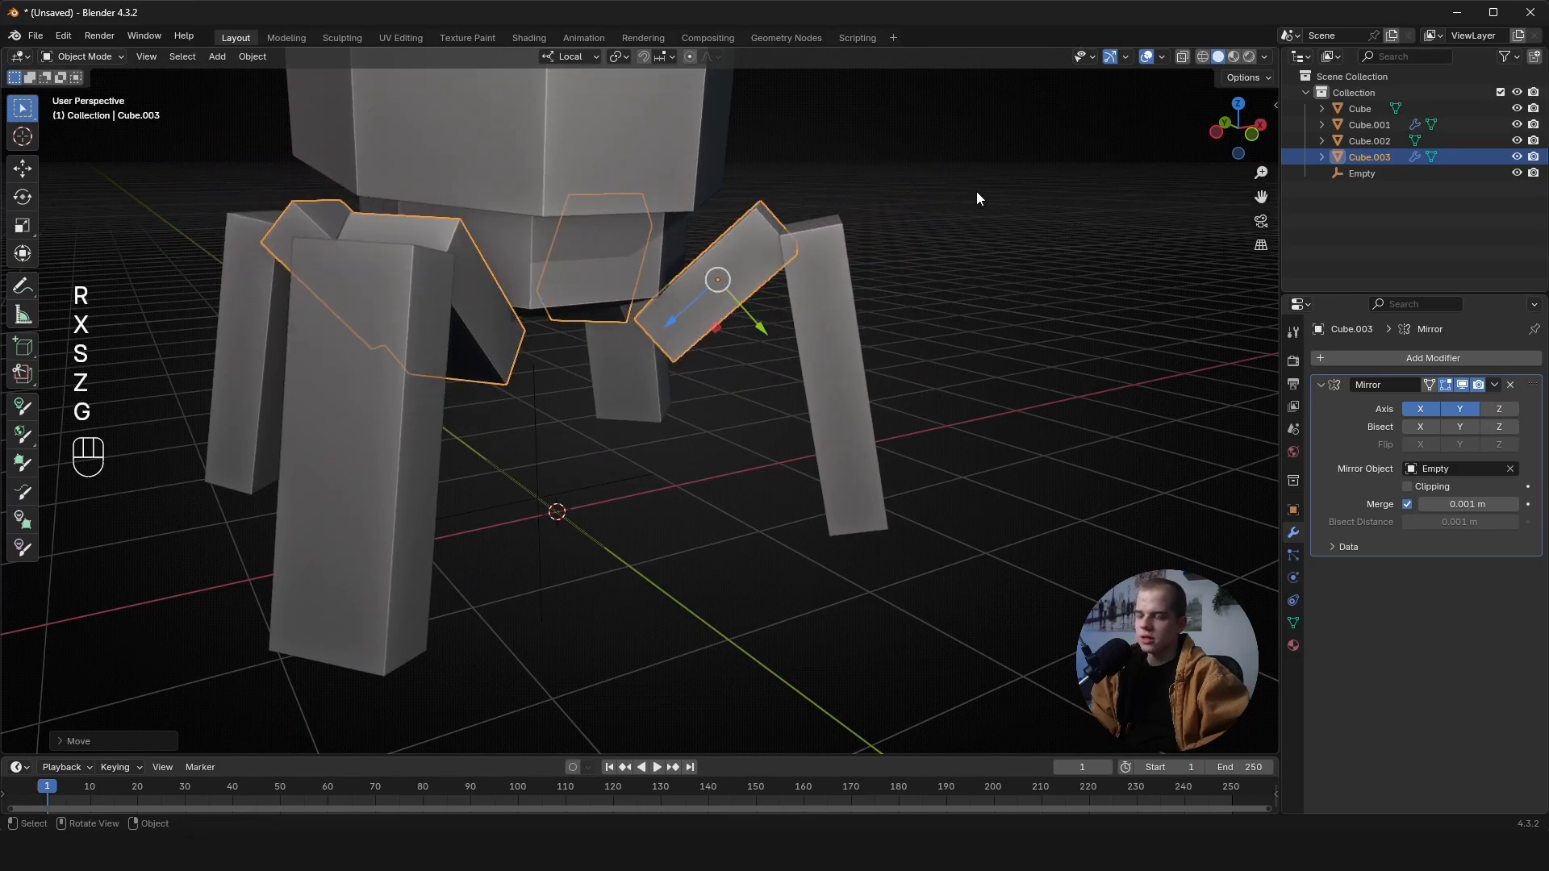
{"action": "key", "text": "r"}
{"action": "key", "text": "x"}
{"action": "left_click", "coordinate": [975, 287]}
- Deselect everything and examine the walker's overall proportions and leg joints from the front and other angles
{"action": "key", "text": "alt+a"}
{"action": "key", "text": "grave"}
{"action": "scroll", "coordinate": [839, 276], "scroll_direction": "down", "scroll_amount": 4}
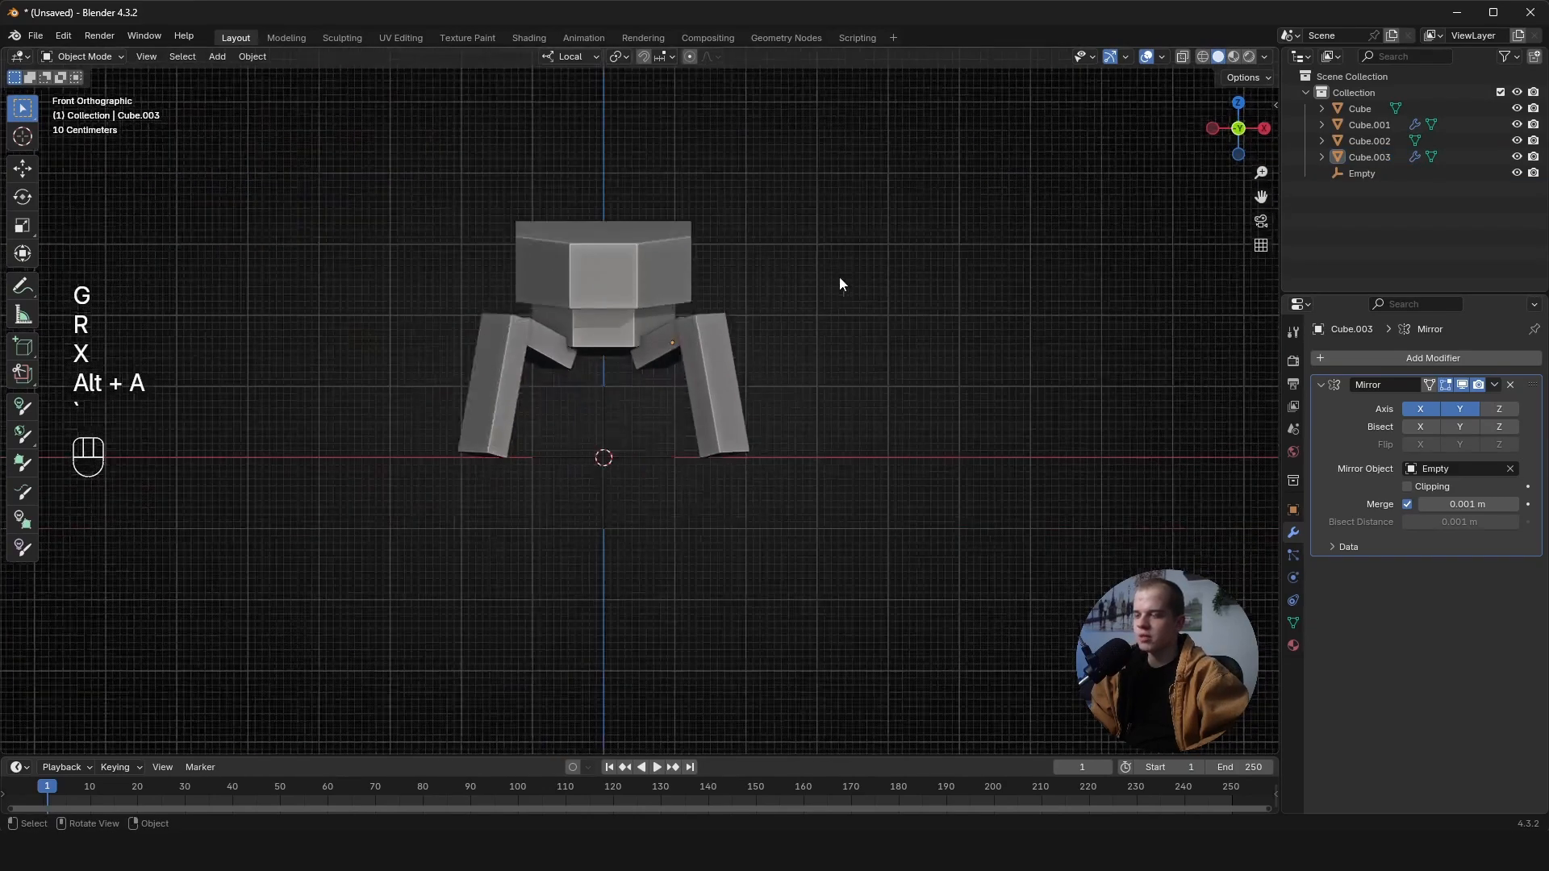
{"action": "middle_click_drag", "start_coordinate": [839, 276], "coordinate": [878, 326], "text": "shift"}
{"action": "scroll", "coordinate": [730, 334], "scroll_direction": "up", "scroll_amount": 5}
{"action": "key", "text": "alt+a"}
{"action": "scroll", "coordinate": [881, 379], "scroll_direction": "down", "scroll_amount": 3}
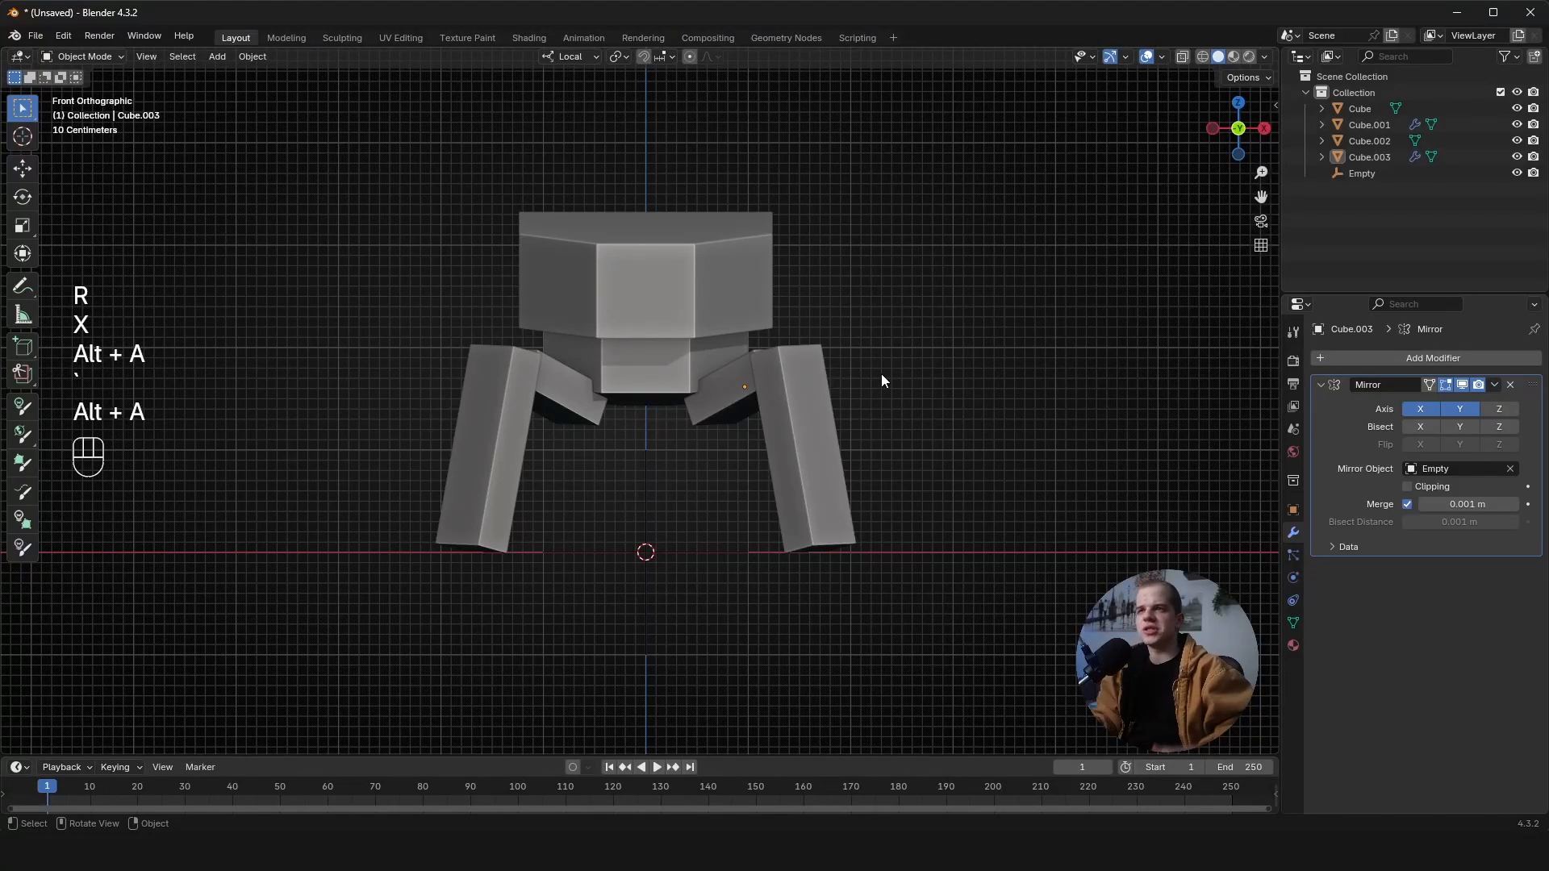
{"action": "scroll", "coordinate": [817, 390], "scroll_direction": "down", "scroll_amount": 3}
{"action": "scroll", "coordinate": [805, 221], "scroll_direction": "up", "scroll_amount": 3}
{"action": "middle_click_drag", "start_coordinate": [805, 221], "coordinate": [904, 371]}
{"action": "key", "text": "grave"}
{"action": "scroll", "coordinate": [1039, 380], "scroll_direction": "down", "scroll_amount": 3}
- Add a new cube and move it up and back to the rear of the upper body block
{"action": "key", "text": "grave"}
{"action": "key", "text": "shift+a"}
{"action": "mouse_move", "coordinate": [839, 216]}
{"action": "left_click", "coordinate": [912, 233]}
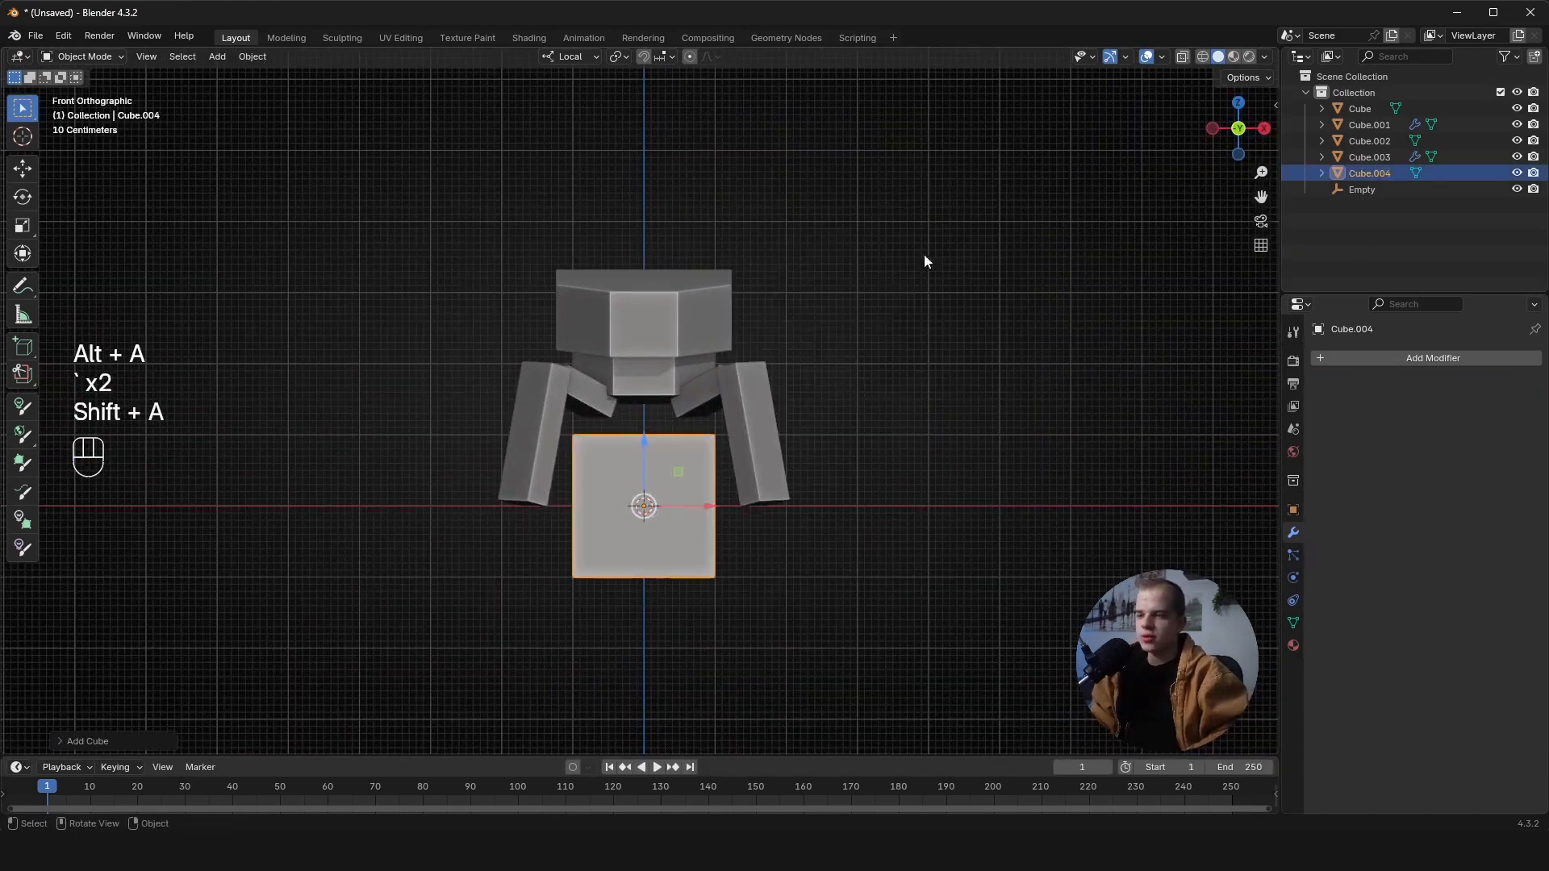
{"action": "key", "text": "g"}
{"action": "left_click", "coordinate": [941, 268]}
{"action": "key", "text": "grave"}
{"action": "key", "text": "g"}
{"action": "left_click", "coordinate": [923, 323]}
- Tilt the new cube in the side view and fit it against the rear of the upper body block
{"action": "key", "text": "grave"}
{"action": "key", "text": "grave"}
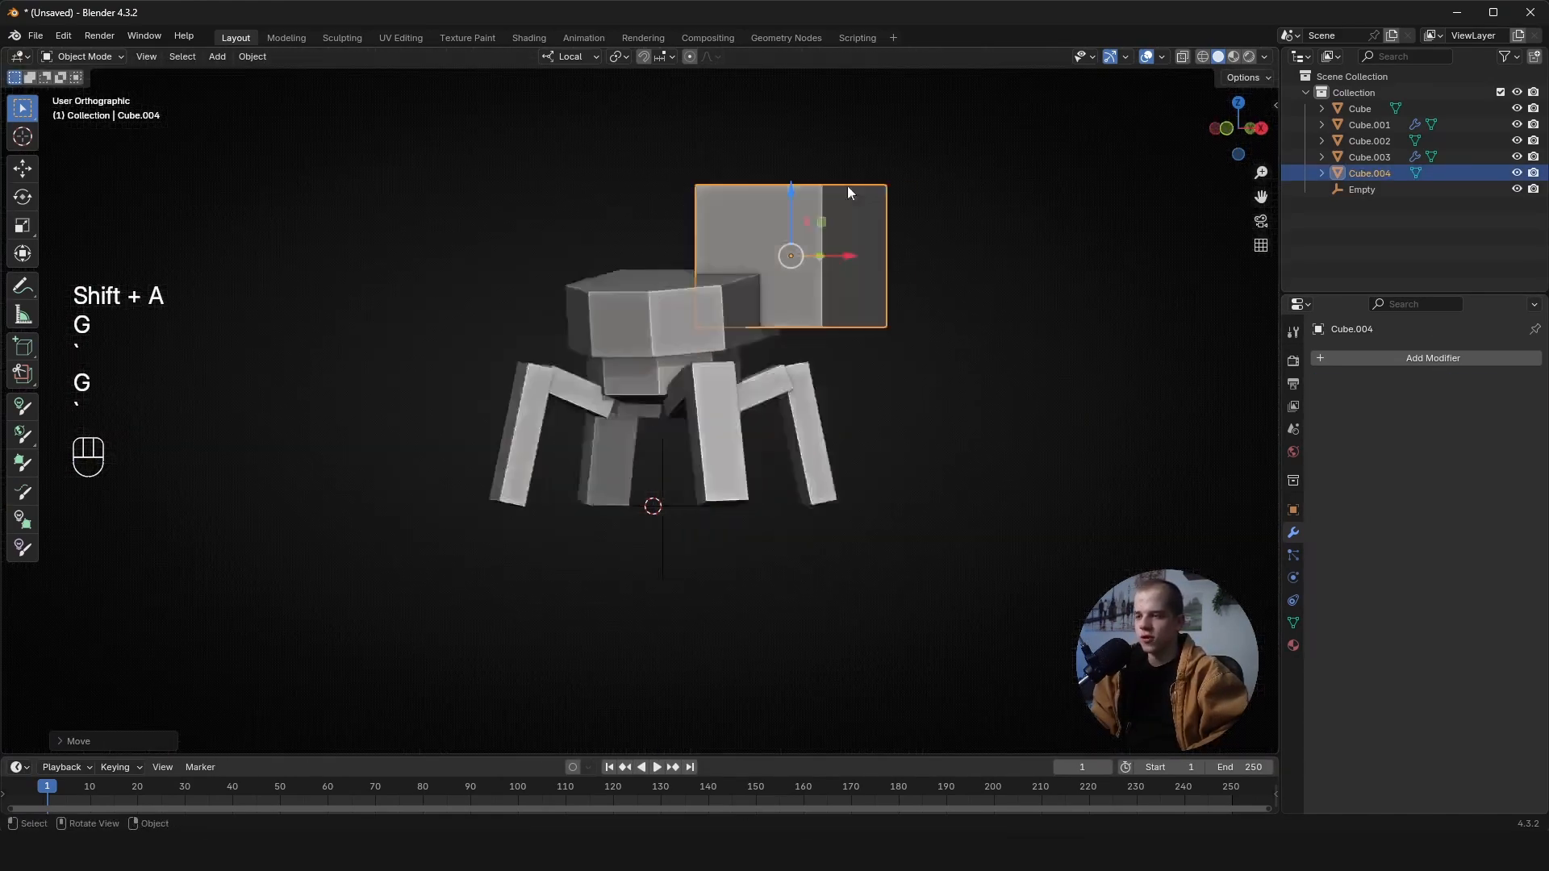
{"action": "key", "text": "r"}
{"action": "left_click", "coordinate": [1039, 322]}
{"action": "key", "text": "g"}
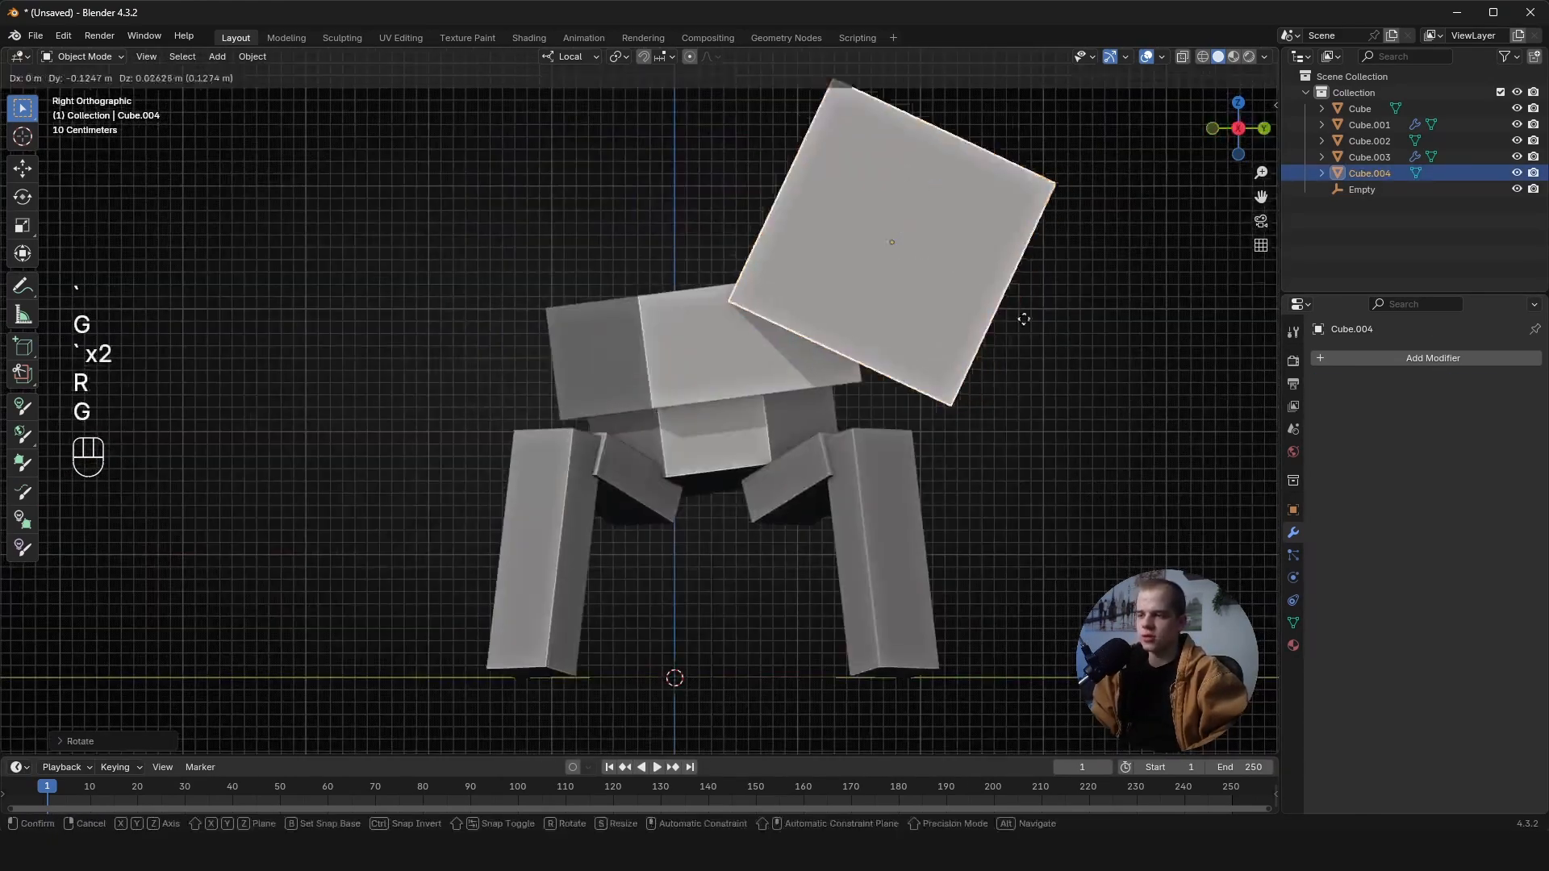
{"action": "left_click", "coordinate": [997, 341]}
{"action": "key", "text": "r"}
{"action": "left_click", "coordinate": [1042, 307]}
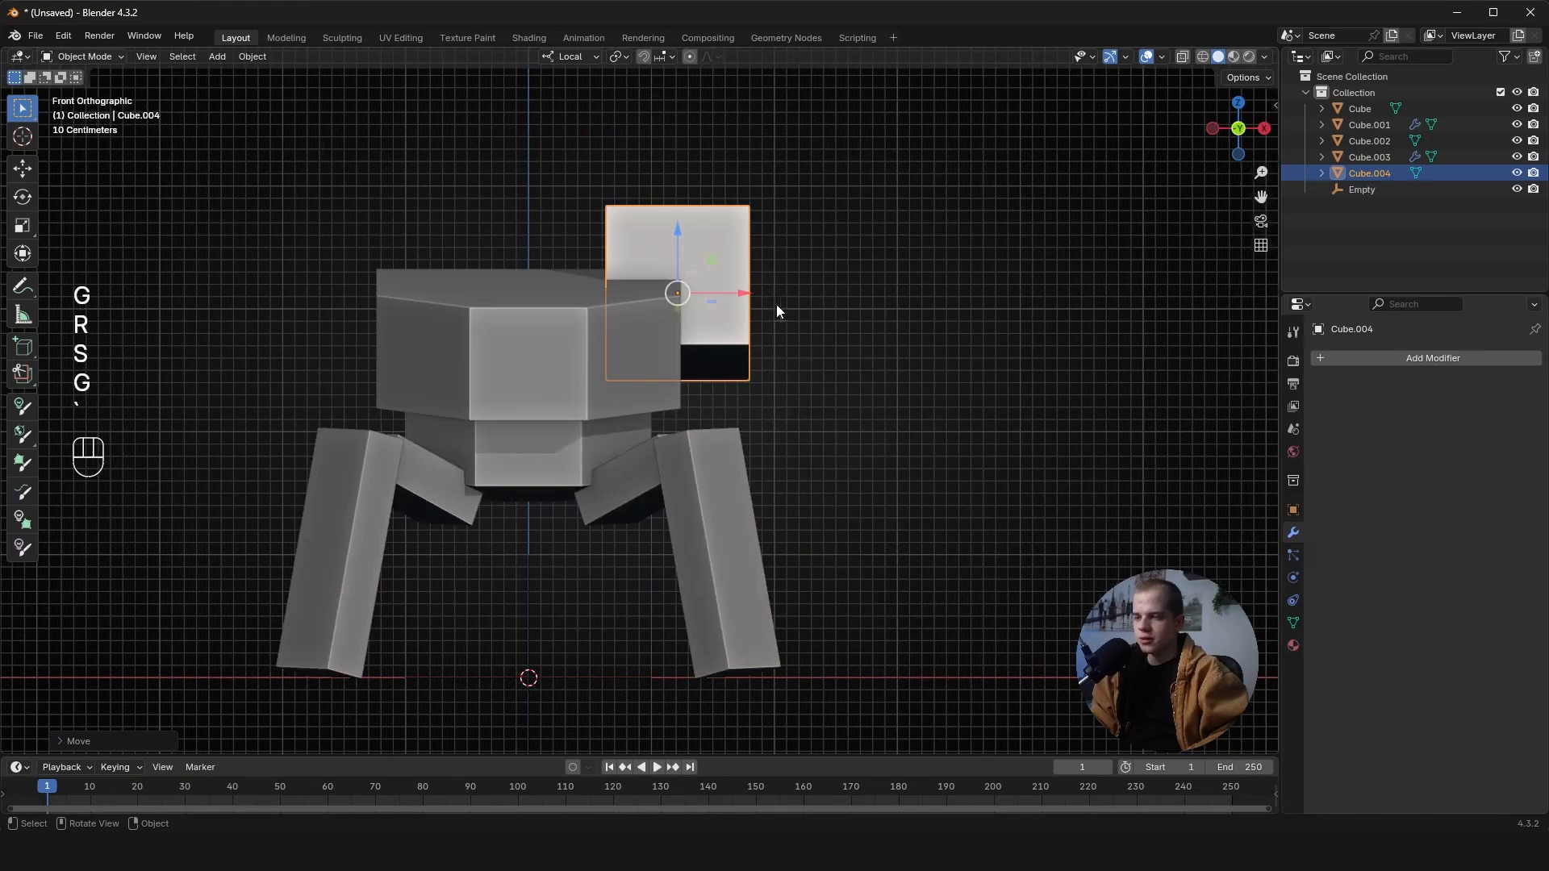
- Copy the lower legs' Mirror modifier to the new rear cube
{"action": "middle_click_drag", "start_coordinate": [776, 304], "coordinate": [737, 351]}
{"action": "scroll", "coordinate": [737, 351], "scroll_direction": "down", "scroll_amount": 3}
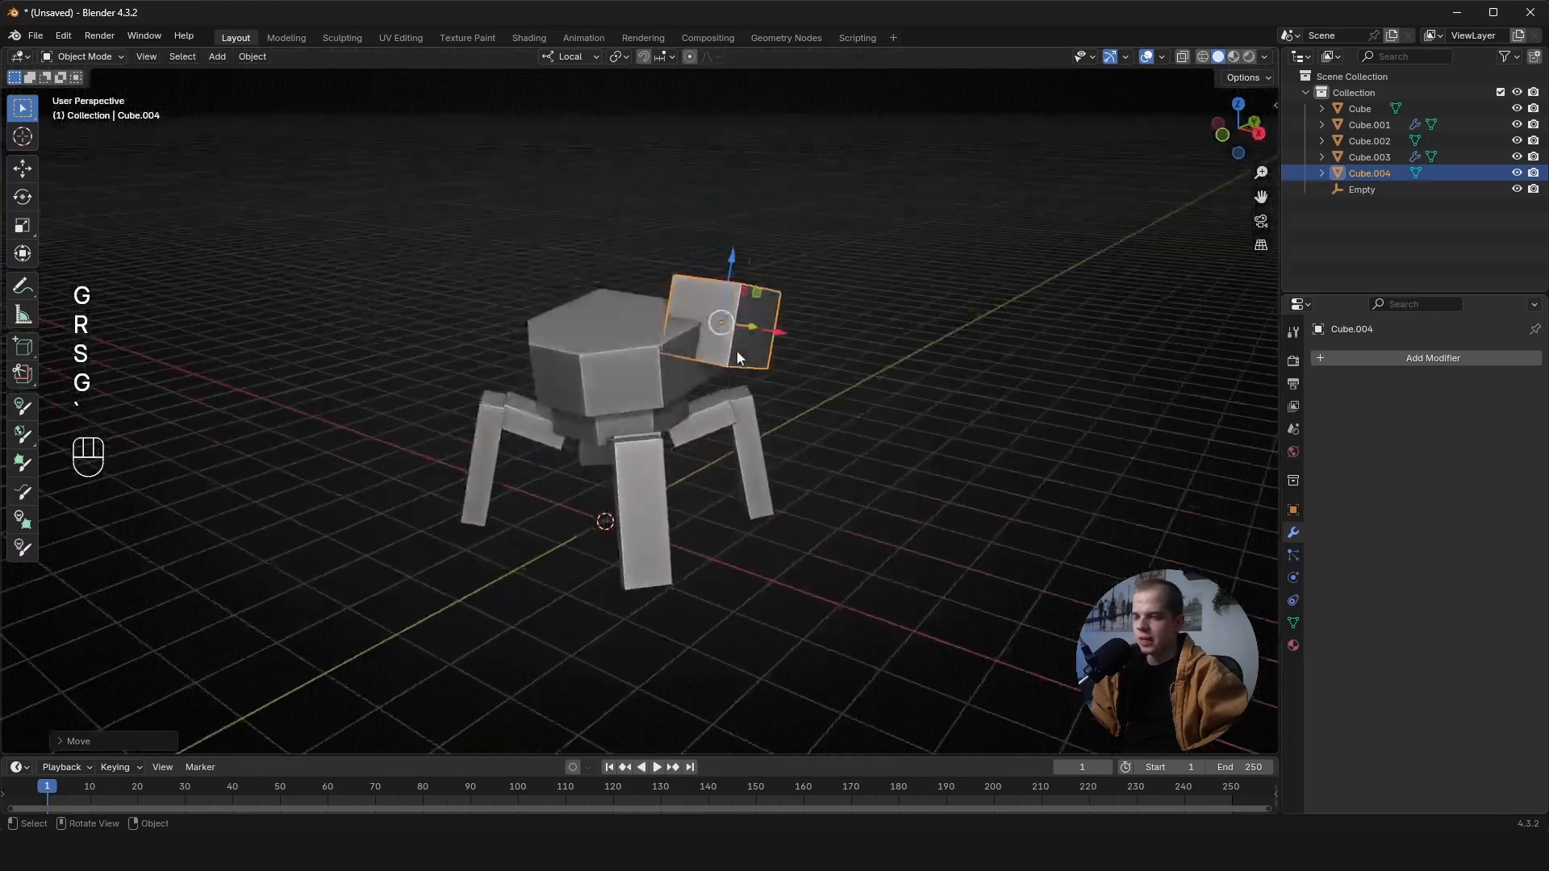
{"action": "left_click", "coordinate": [647, 482], "text": "shift"}
{"action": "left_click", "coordinate": [1496, 384]}
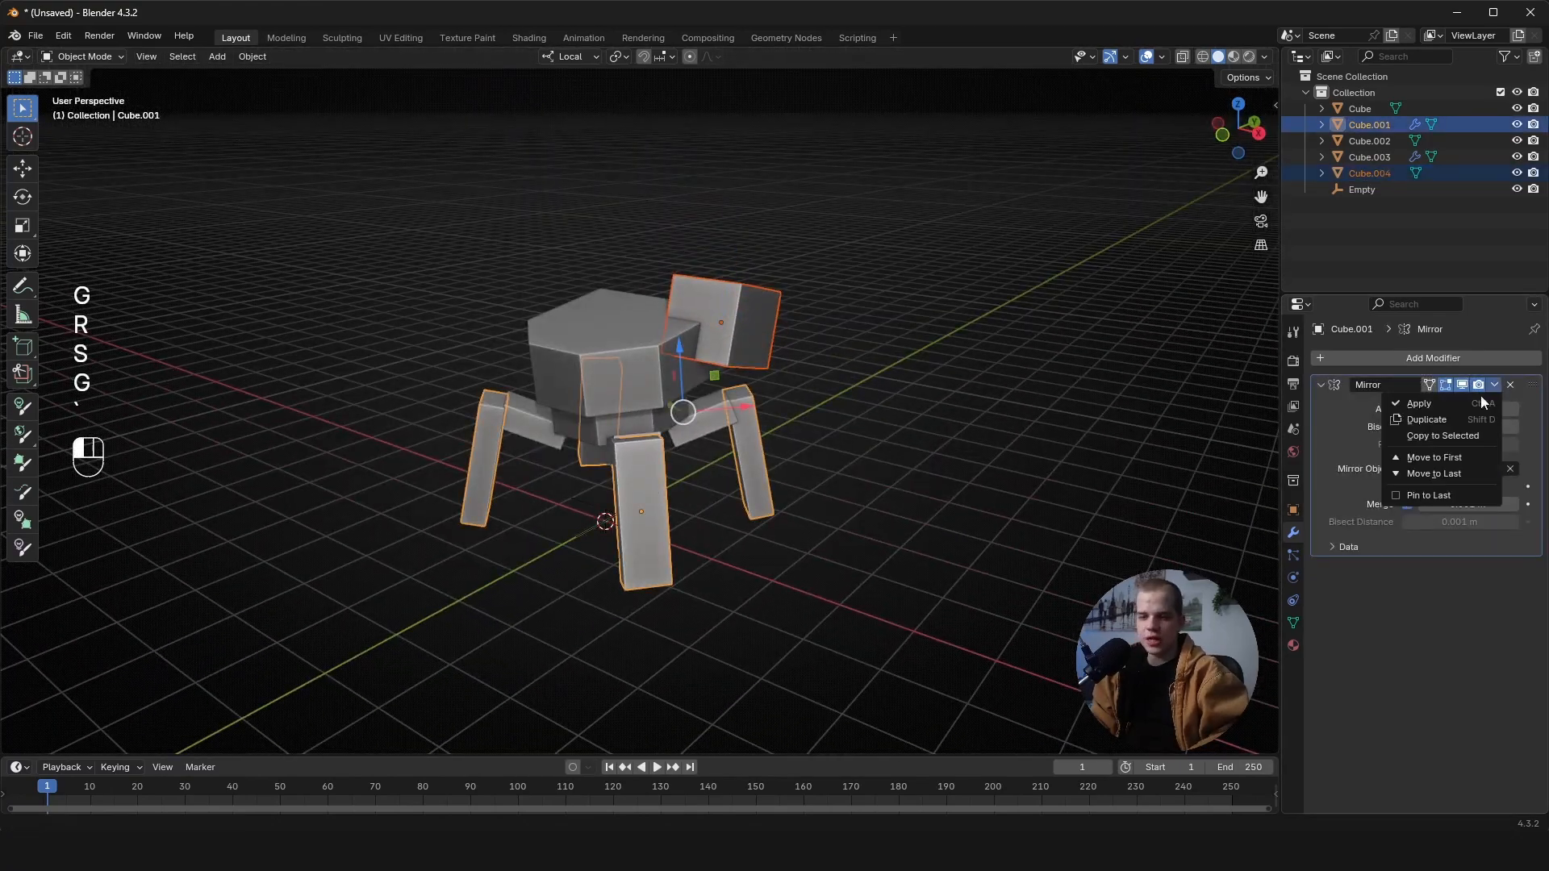
{"action": "left_click", "coordinate": [1428, 451]}
- Select only the rear cube and turn off the Y axis in its Mirror modifier so it mirrors on X alone
{"action": "mouse_move", "coordinate": [1063, 426]}
{"action": "middle_mouse_down"}
{"action": "mouse_move", "coordinate": [819, 405]}
{"action": "mouse_move", "coordinate": [674, 334]}
{"action": "mouse_move", "coordinate": [874, 341]}
{"action": "mouse_move", "coordinate": [1065, 397]}
{"action": "middle_mouse_up"}
{"action": "key", "text": "alt+a"}
{"action": "left_click", "coordinate": [674, 334]}
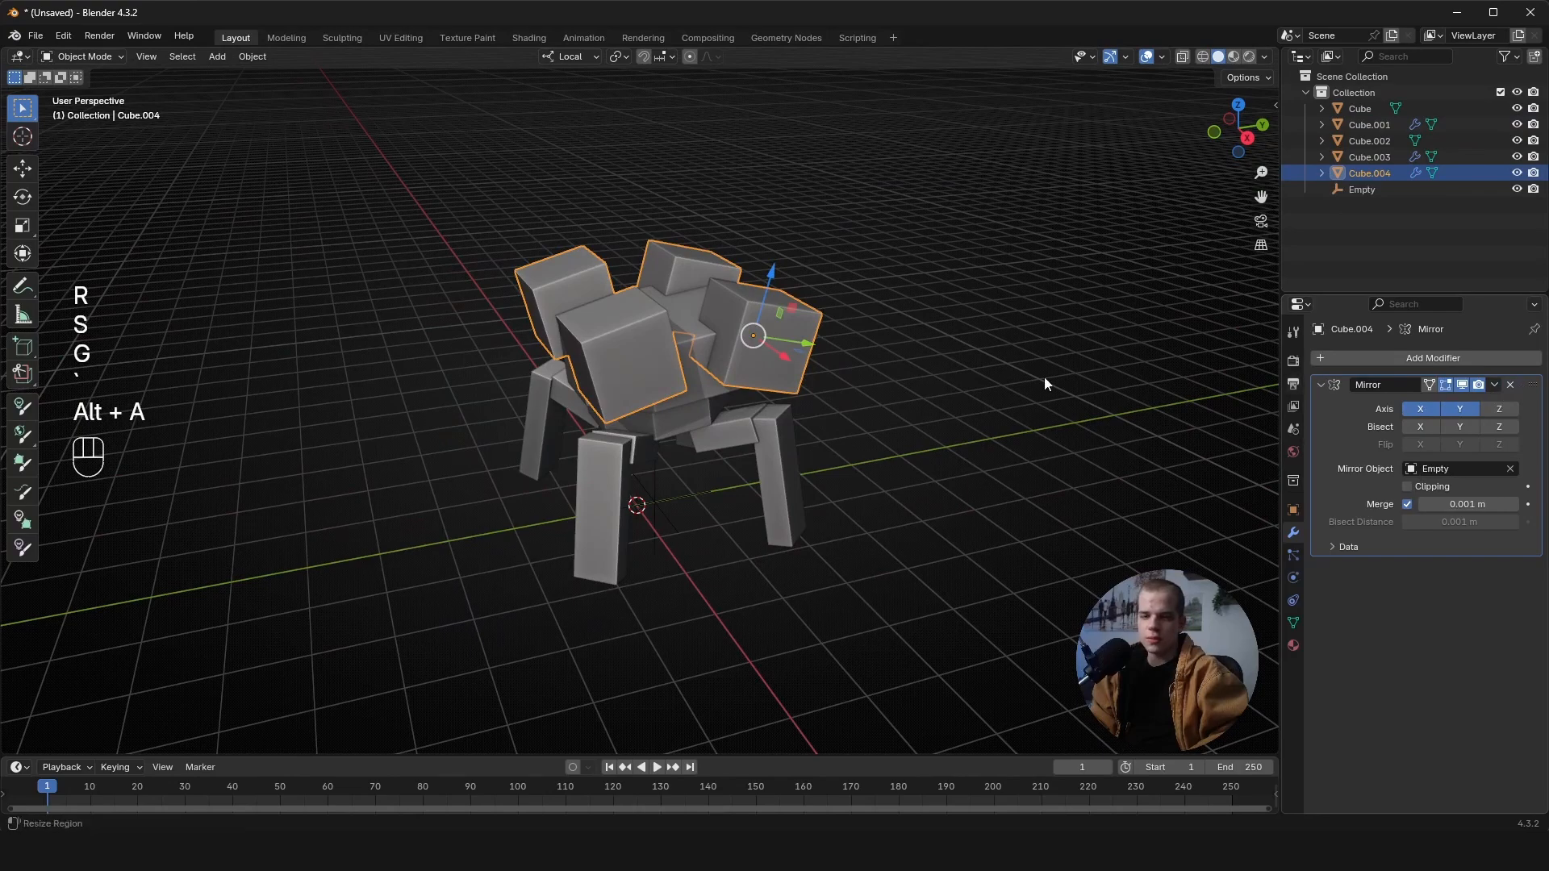
{"action": "middle_click_drag", "start_coordinate": [660, 279], "coordinate": [839, 339]}
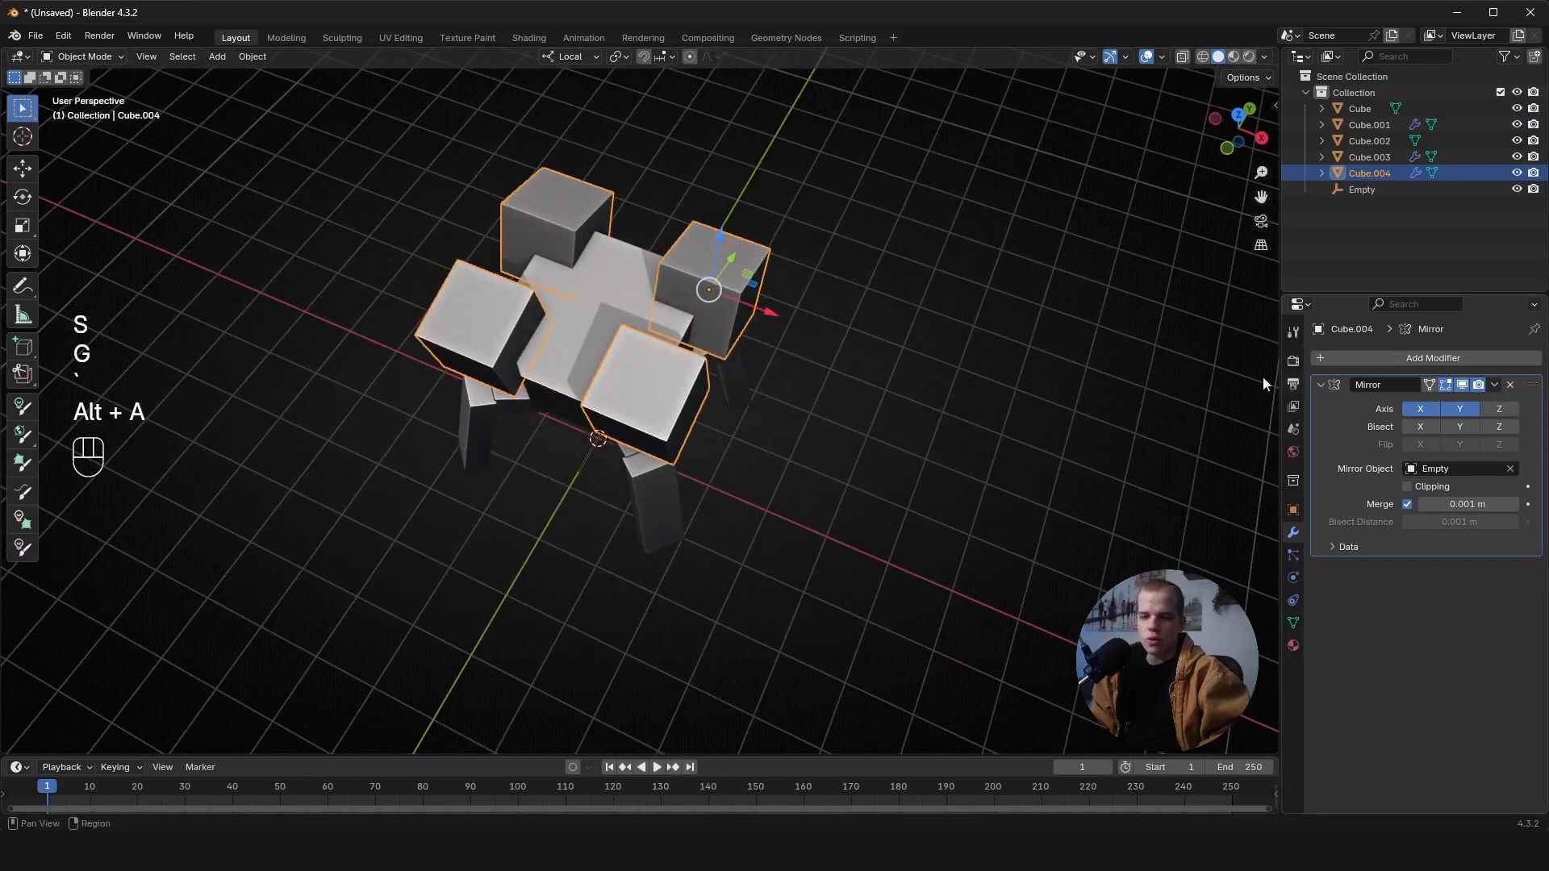
{"action": "left_click", "coordinate": [1452, 410]}
- Reposition the mirrored rear blocks on both sides of the upper body and give them a slight tilt
{"action": "middle_click_drag", "start_coordinate": [1016, 376], "coordinate": [881, 290]}
{"action": "key", "text": "grave"}
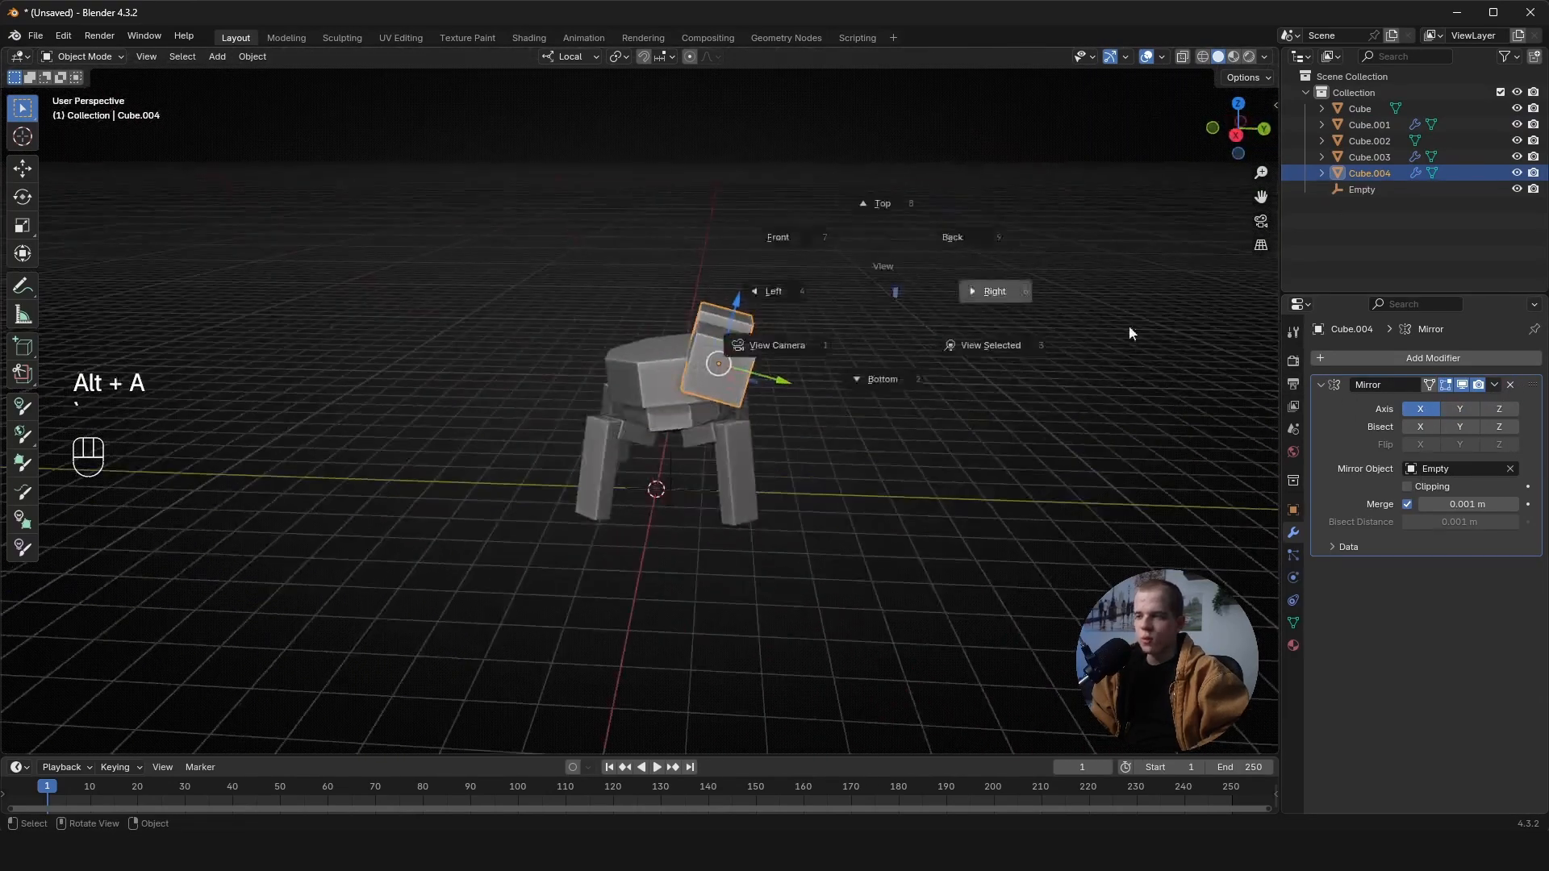
{"action": "middle_click_drag", "start_coordinate": [944, 367], "coordinate": [1041, 428]}
{"action": "key", "text": "grave"}
{"action": "key", "text": "g"}
{"action": "left_click", "coordinate": [897, 323]}
{"action": "key", "text": "r"}
{"action": "left_click", "coordinate": [900, 348]}
{"action": "key", "text": "g"}
{"action": "left_click", "coordinate": [902, 355]}
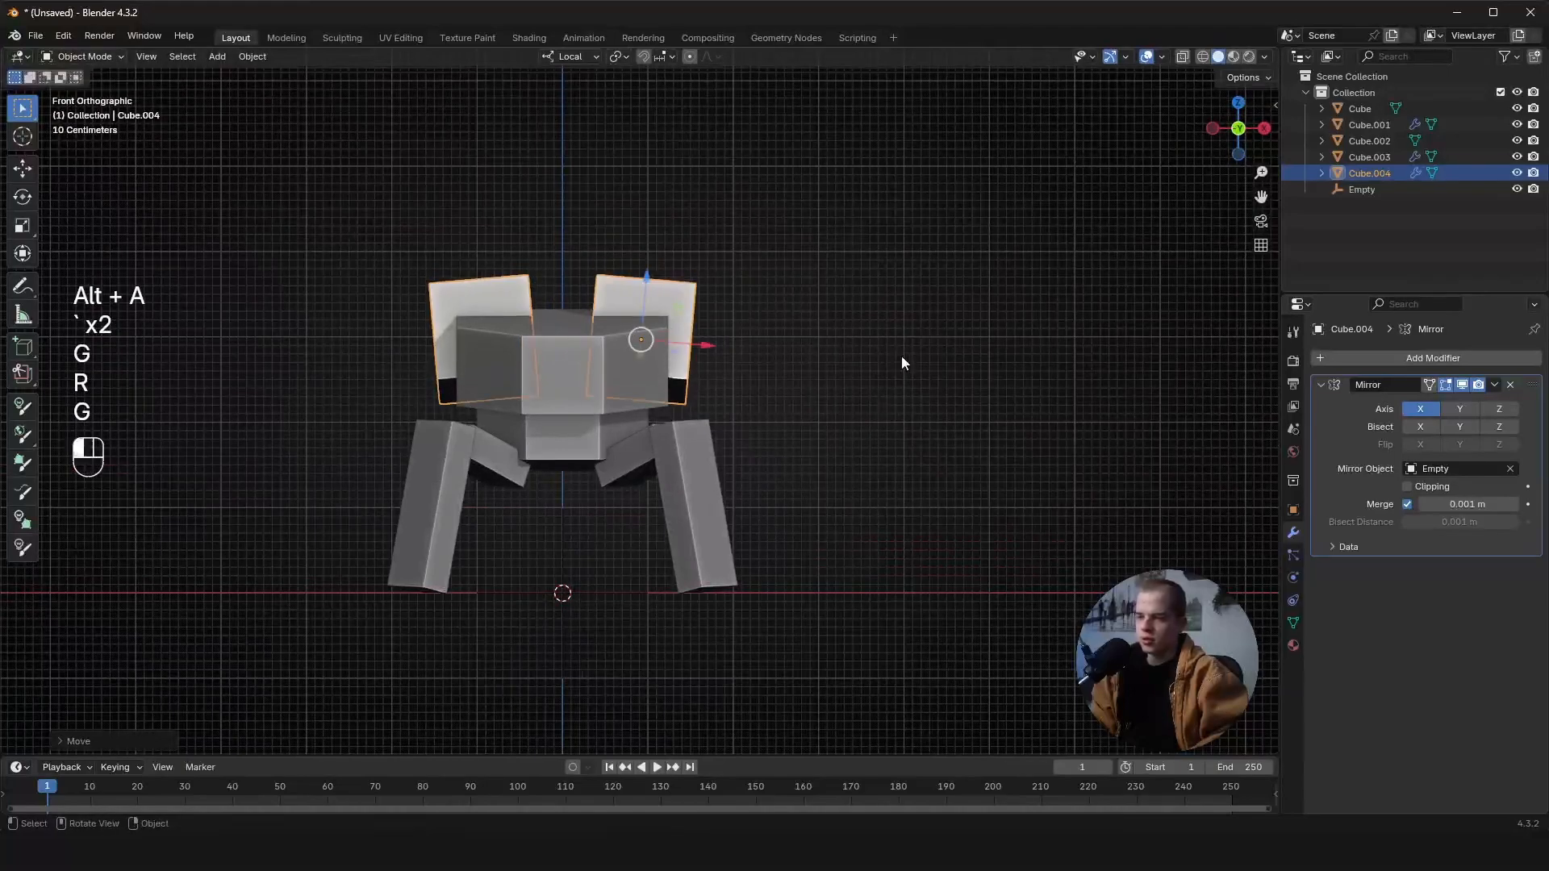
- Tilt the mirrored rear blocks further outward in the front view, shift them into place and deselect everything
{"action": "key", "text": "r"}
{"action": "key", "text": "g"}
{"action": "left_click", "coordinate": [893, 400]}
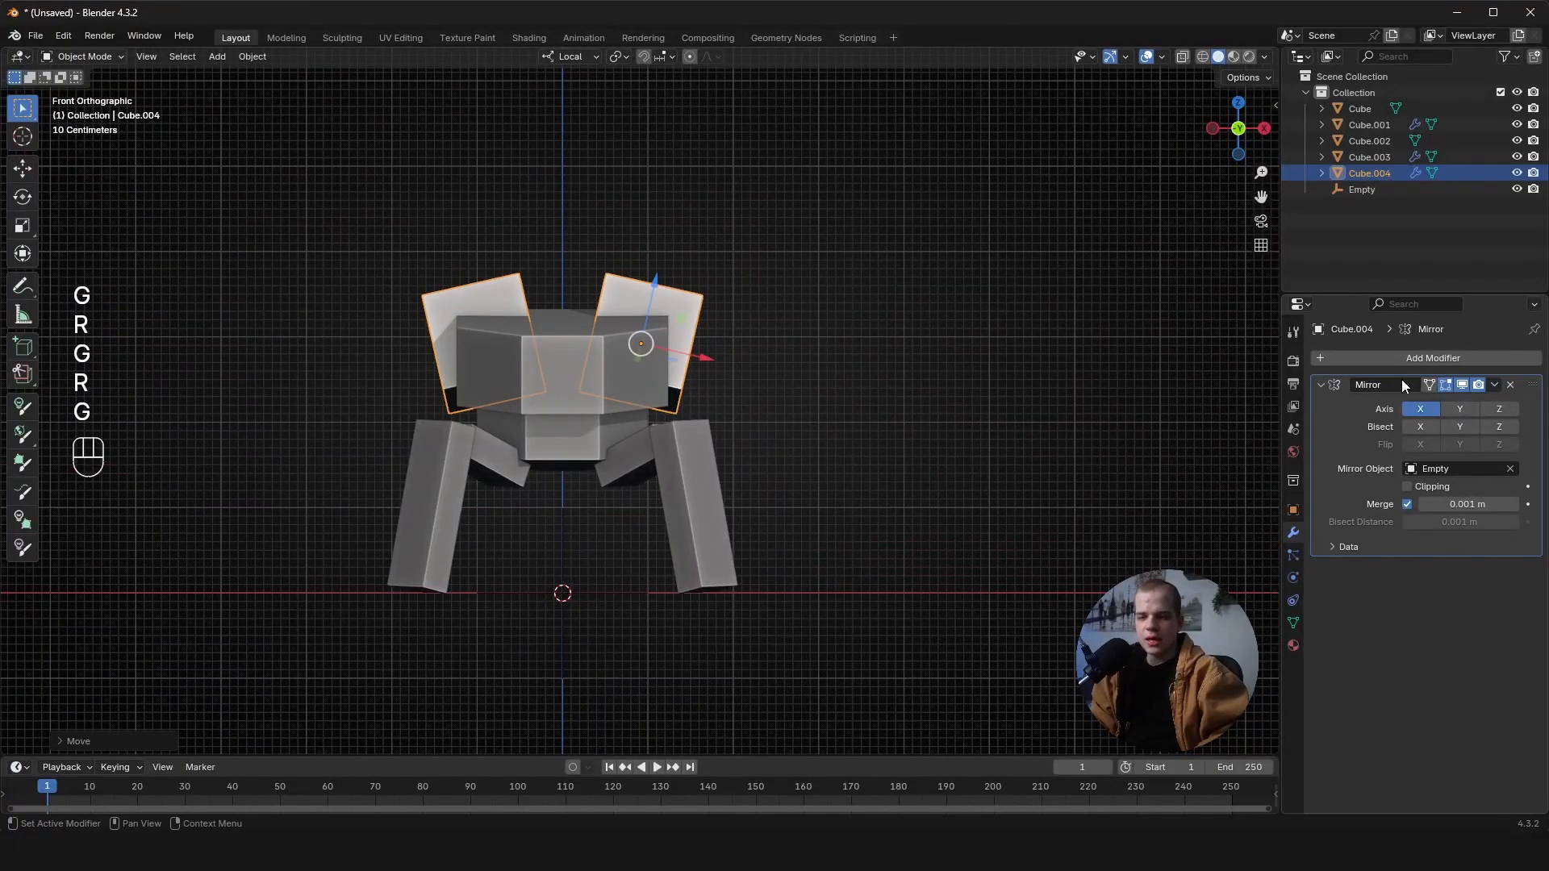
{"action": "middle_click_drag", "start_coordinate": [887, 404], "coordinate": [846, 390]}
{"action": "key", "text": "alt+a"}
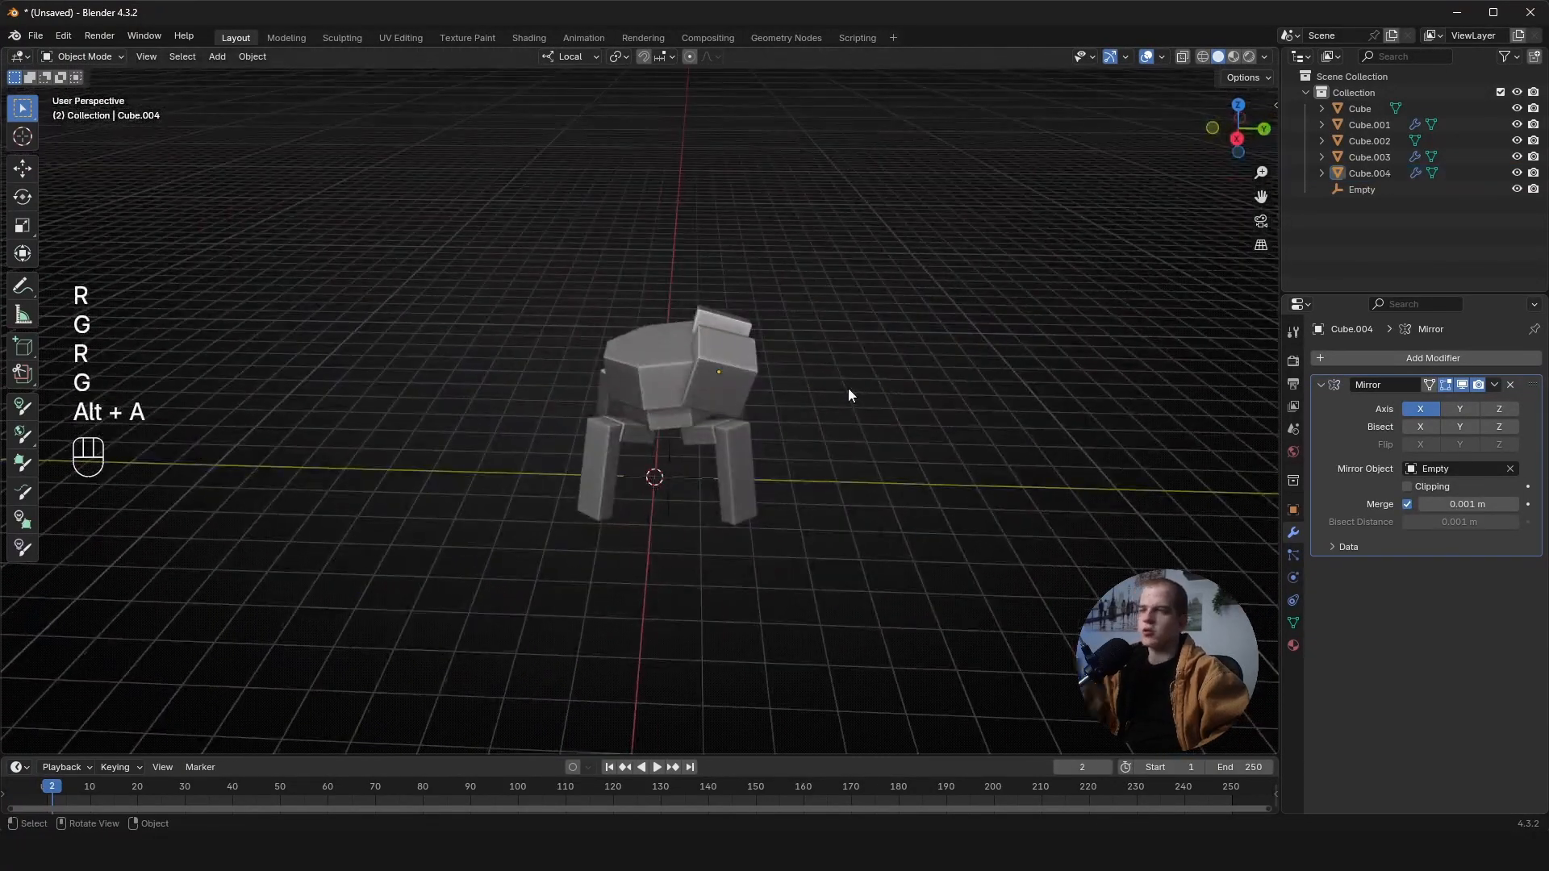
- Add a centred lengthwise loop cut to the lower leg and pull its outer edge outward into a ridge
{"action": "key", "text": "grave"}
{"action": "middle_click_drag", "start_coordinate": [1006, 387], "coordinate": [1089, 492]}
{"action": "left_click", "coordinate": [662, 435]}
{"action": "key", "text": "Tab"}
{"action": "key", "text": "alt+a"}
{"action": "scroll", "coordinate": [662, 404], "scroll_direction": "up", "scroll_amount": 8}
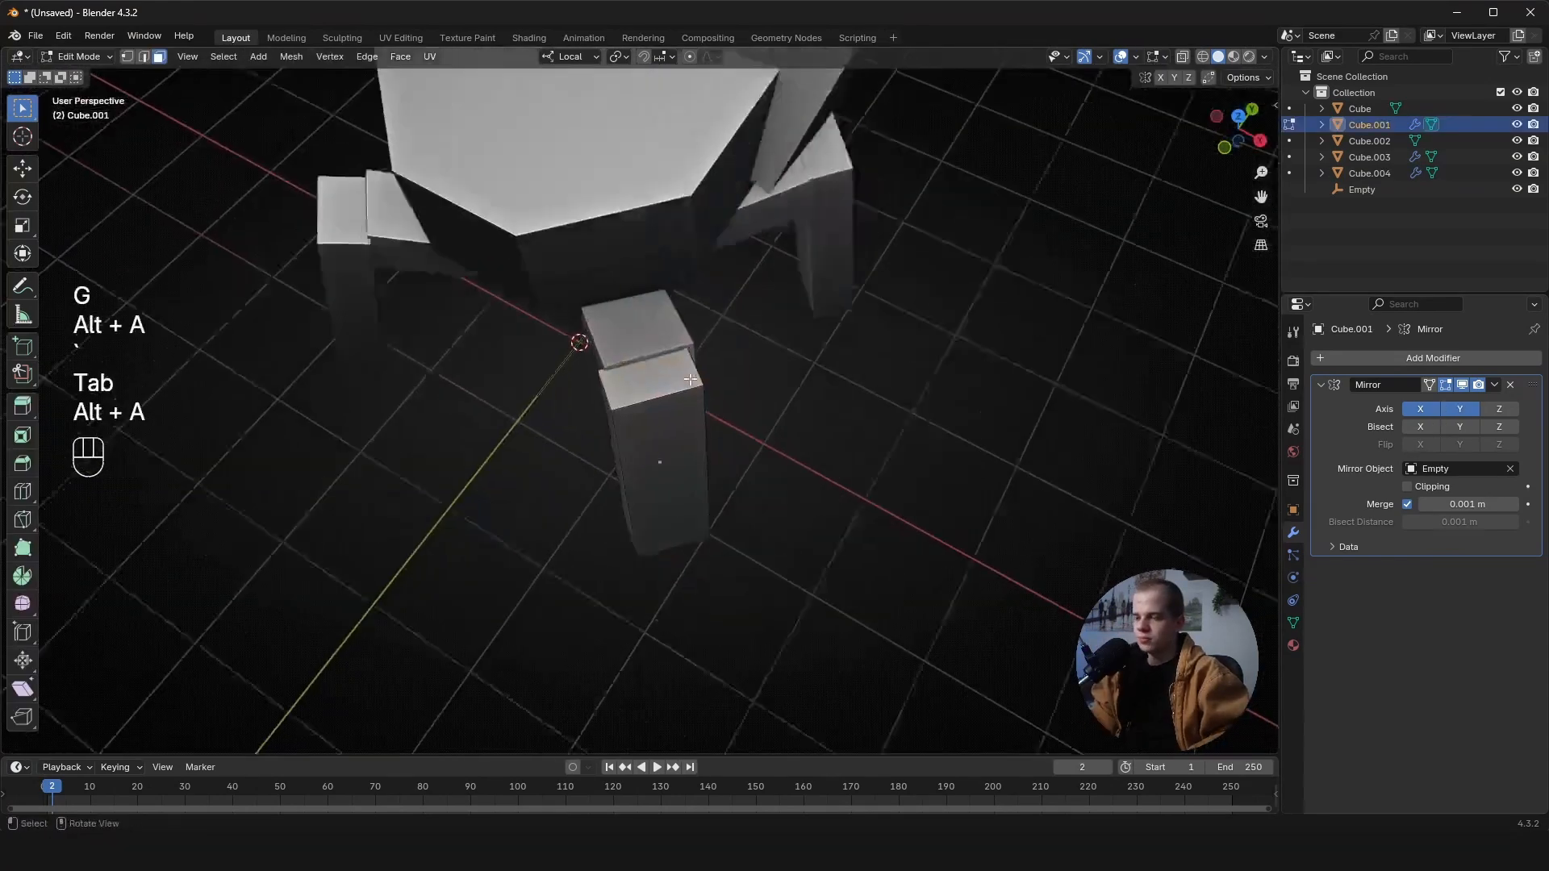
{"action": "key", "text": "ctrl+r"}
{"action": "left_click", "coordinate": [651, 398]}
{"action": "left_click_drag", "start_coordinate": [662, 474], "coordinate": [667, 493]}
- Select the two outer faces of the lower leg and consult the mecha reference images
{"action": "key", "text": "3"}
{"action": "left_click", "coordinate": [657, 484]}
{"action": "middle_click_drag", "start_coordinate": [688, 471], "coordinate": [699, 430]}
{"action": "left_click", "coordinate": [701, 430], "text": "shift"}
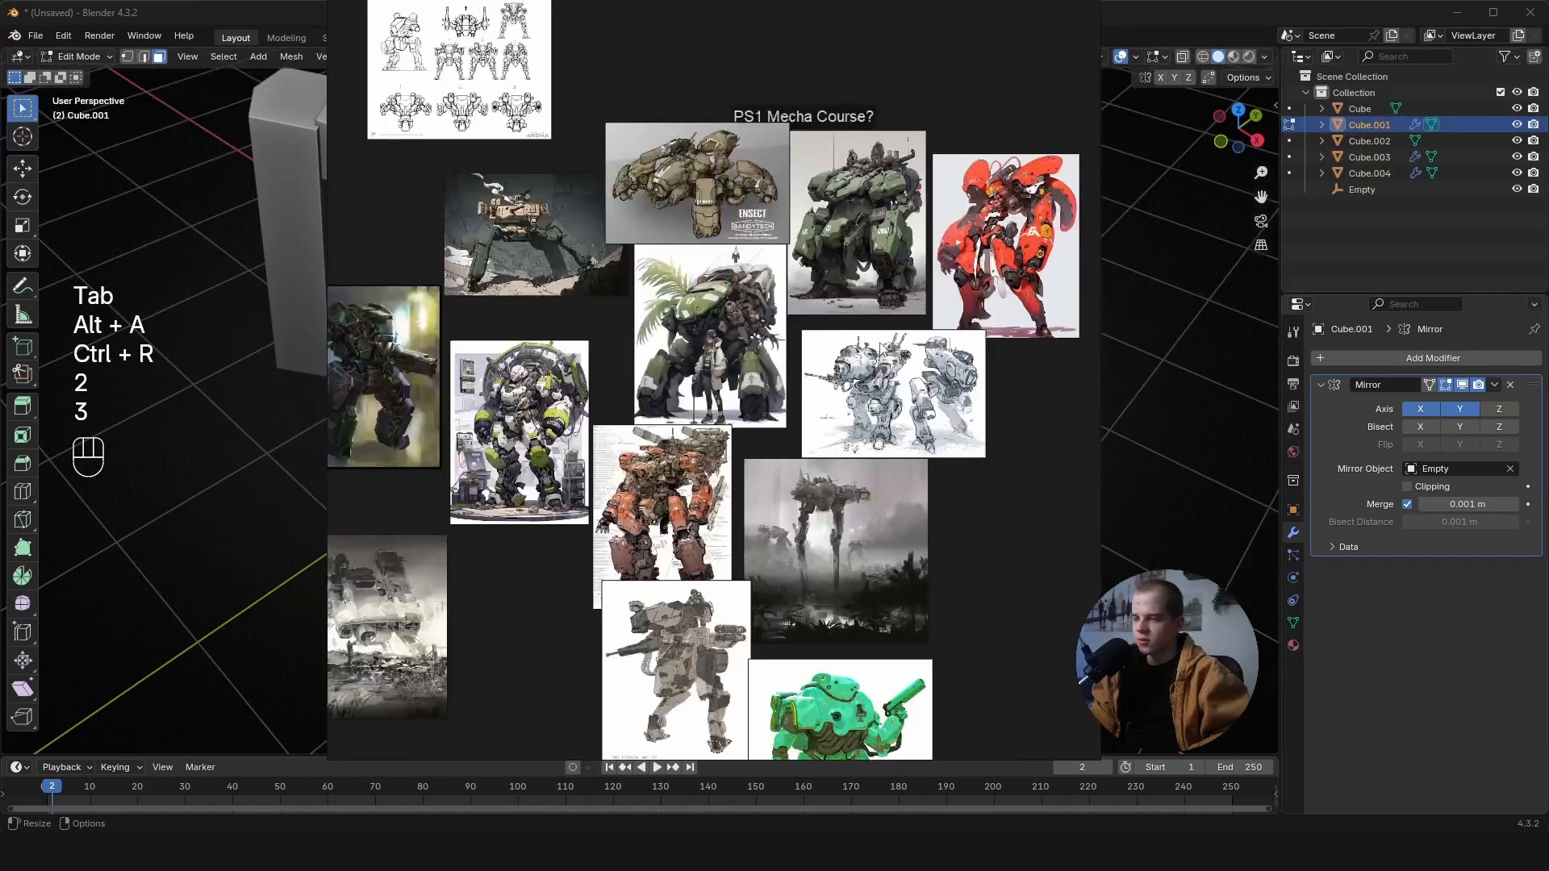
{"action": "key", "text": "ctrl+f"}
{"action": "scroll", "coordinate": [822, 342], "scroll_direction": "up", "scroll_amount": 5}
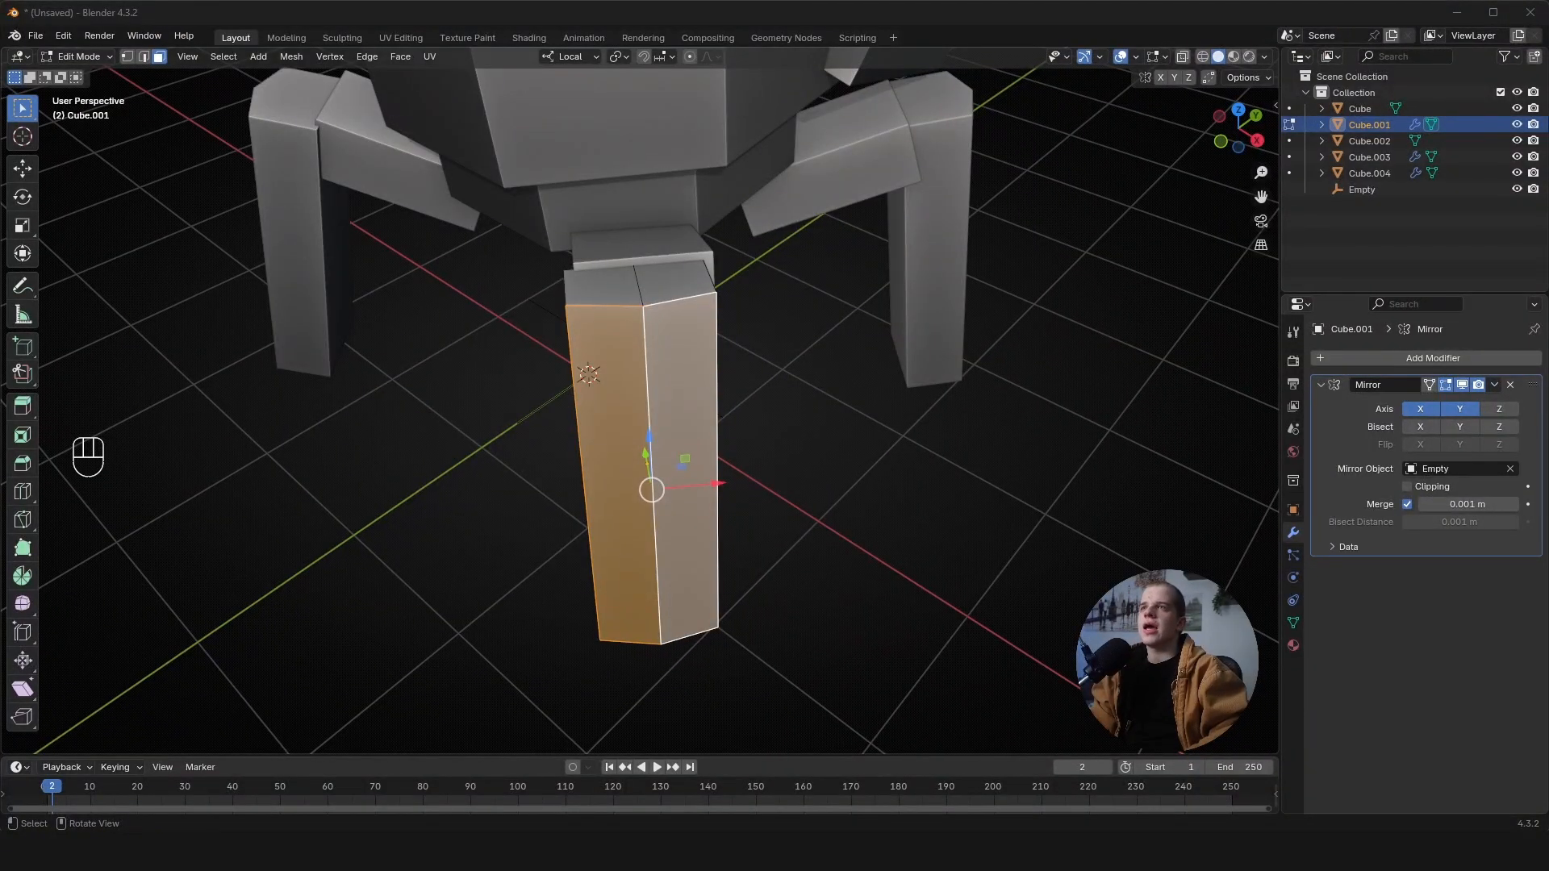
{"action": "scroll", "coordinate": [927, 262], "scroll_direction": "down", "scroll_amount": 3}
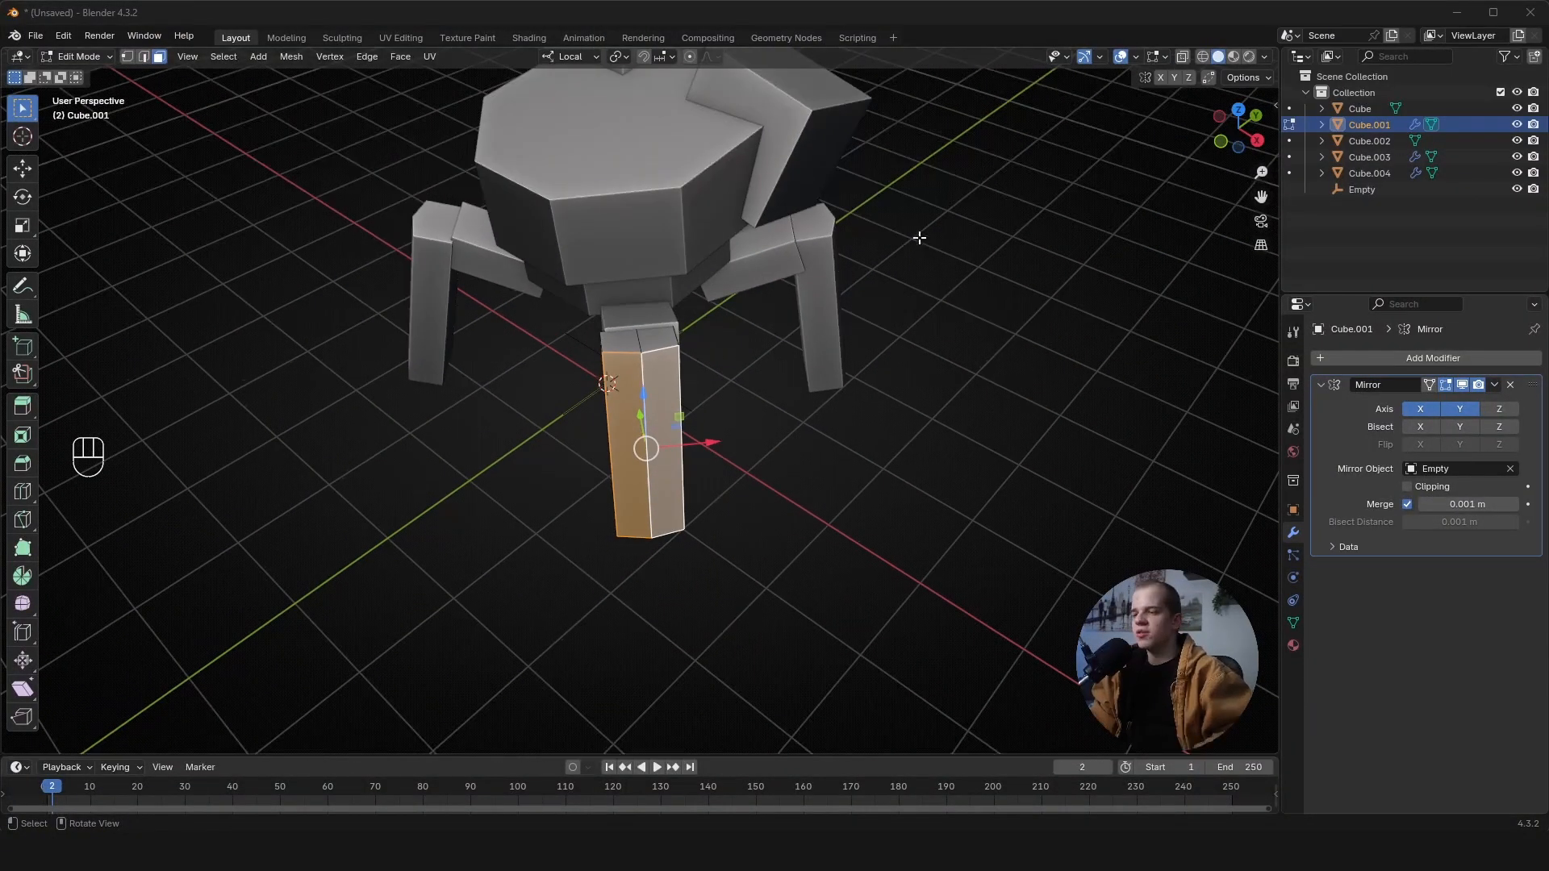
{"action": "key", "text": "Tab"}
{"action": "middle_click_drag", "start_coordinate": [811, 426], "coordinate": [677, 373]}
- Duplicate the two outer leg faces in place and separate them into their own object
{"action": "key", "text": "Tab"}
{"action": "key", "text": "shift+d"}
{"action": "right_click", "coordinate": [668, 353]}
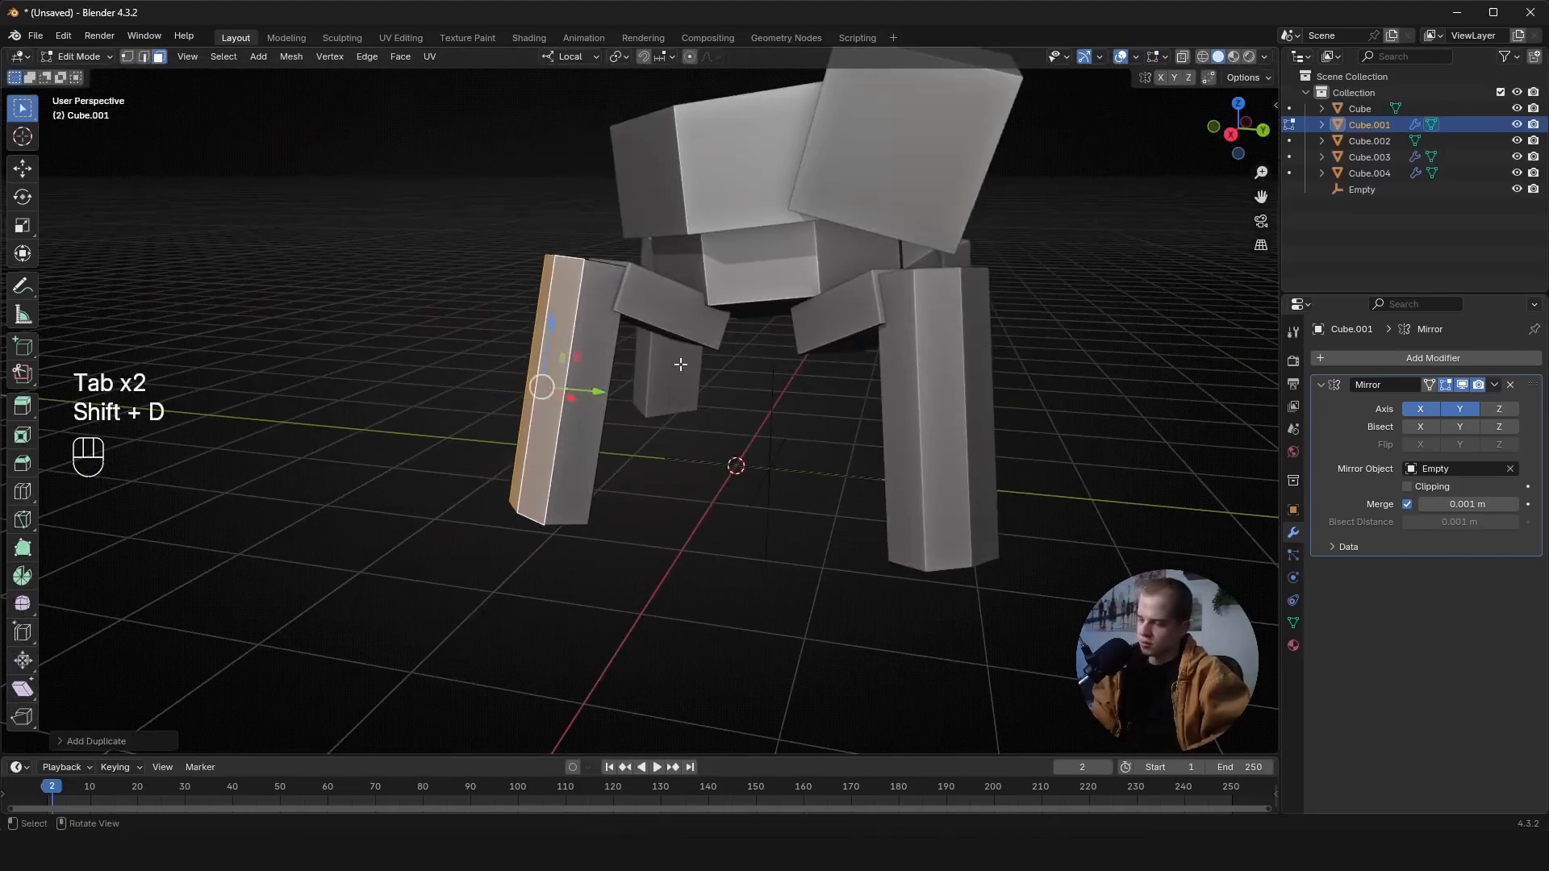
{"action": "key", "text": "p"}
{"action": "left_click", "coordinate": [669, 353]}
- Shorten the separated leg panel by moving its bottom vertices up about 0.3 m along local Z
{"action": "key", "text": "Tab"}
{"action": "left_click", "coordinate": [562, 353]}
{"action": "key", "text": "Tab"}
{"action": "key", "text": "a"}
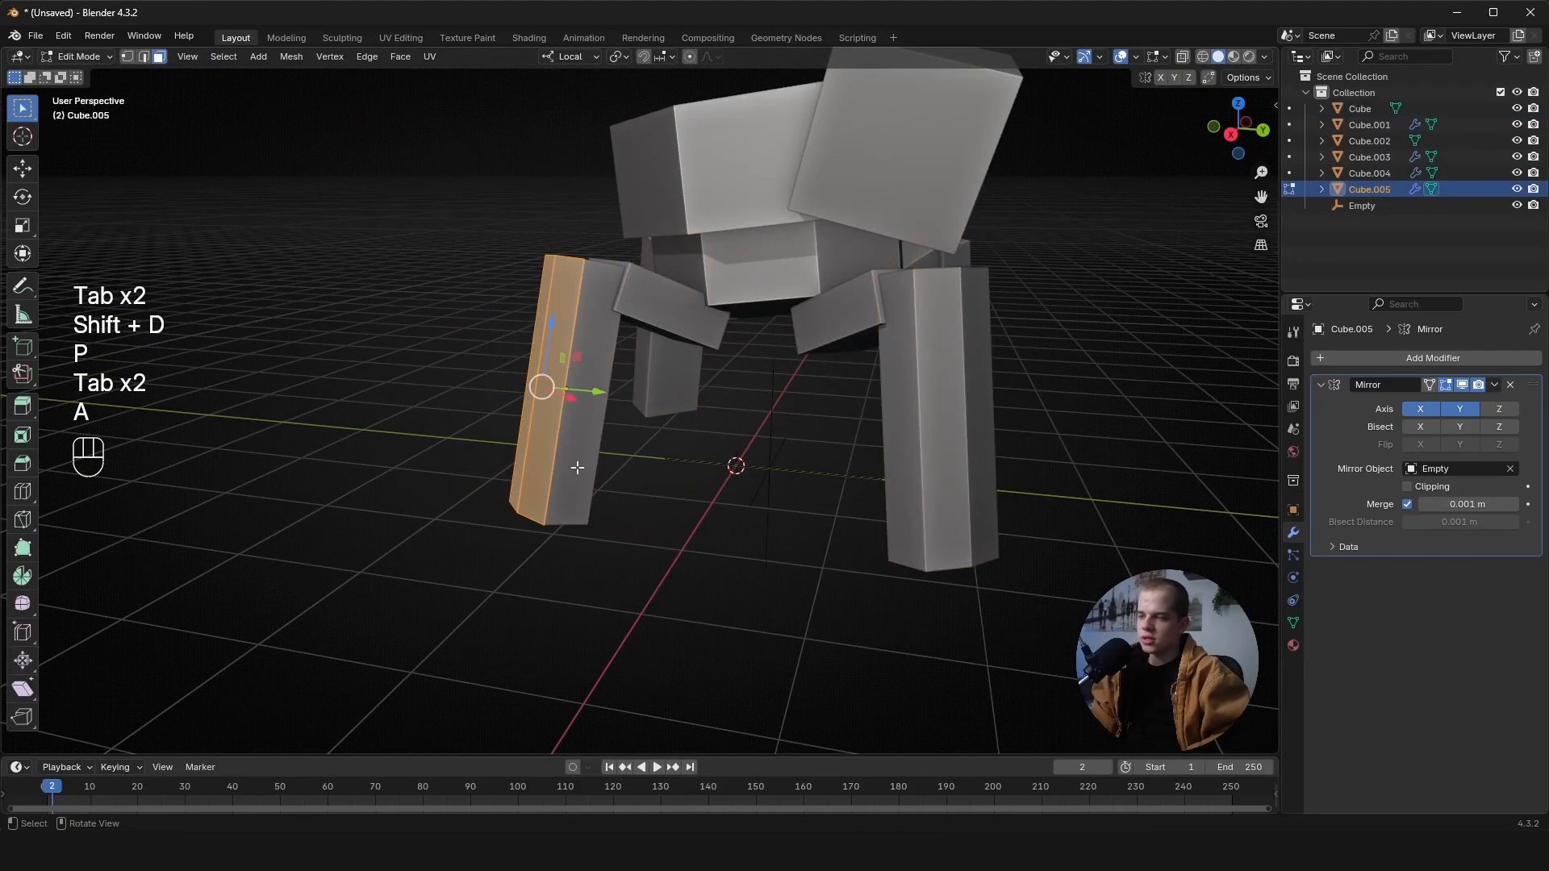
{"action": "left_click_drag", "start_coordinate": [456, 544], "coordinate": [601, 477]}
{"action": "middle_click_drag", "start_coordinate": [607, 472], "coordinate": [638, 451]}
{"action": "key", "text": "g"}
{"action": "key", "text": "z"}
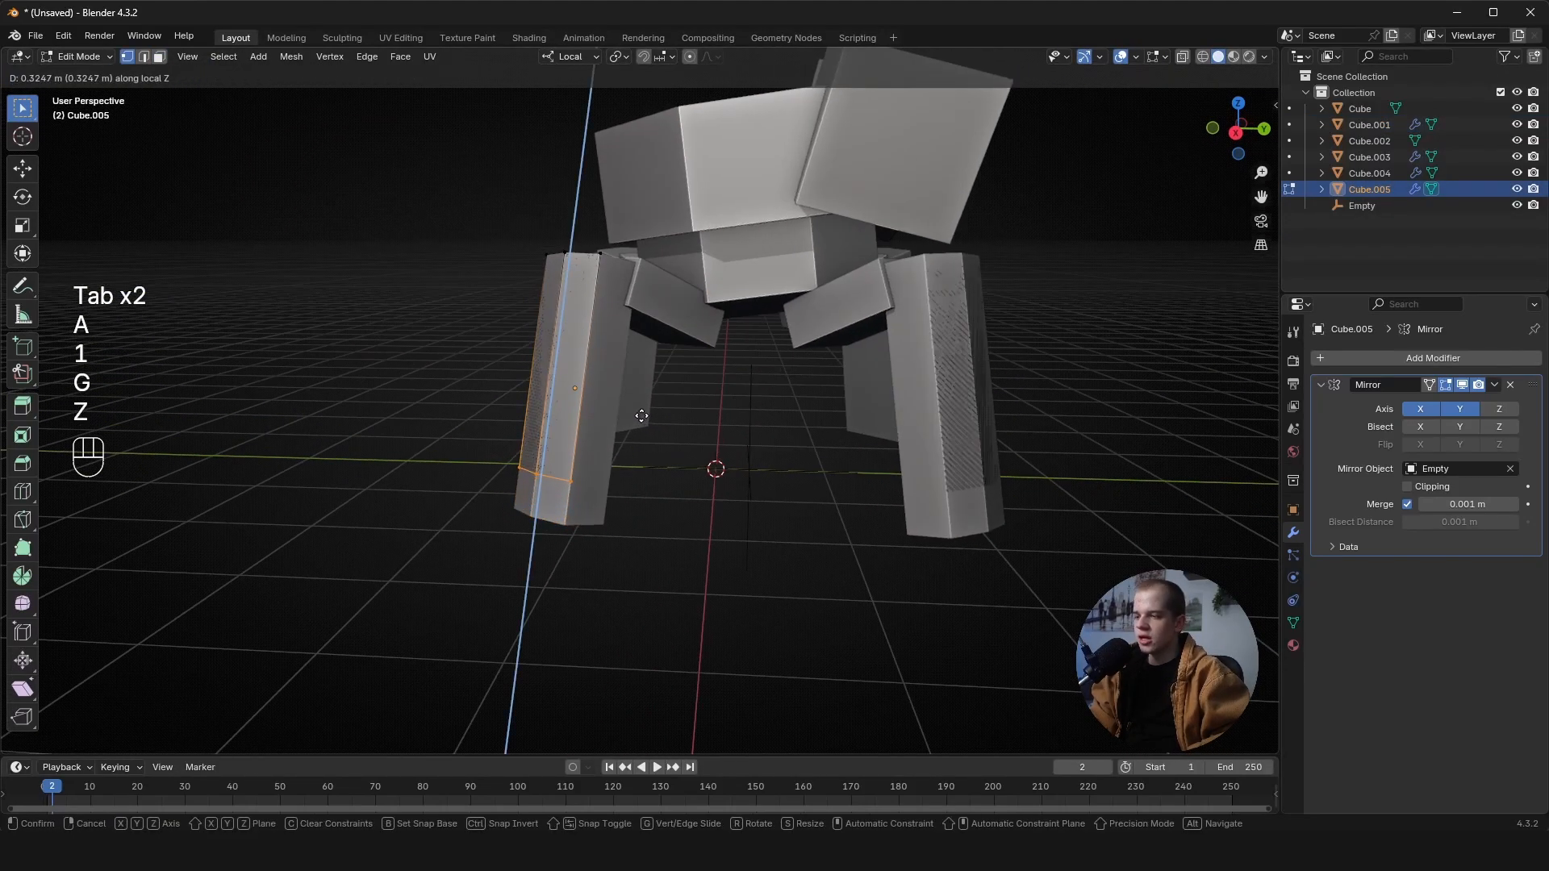
{"action": "left_click", "coordinate": [643, 412]}
- Add a horizontal loop cut across the upper part of the leg panel
{"action": "key", "text": "a"}
{"action": "middle_click_drag", "start_coordinate": [643, 317], "coordinate": [761, 433]}
{"action": "key", "text": "ctrl+r"}
{"action": "left_click", "coordinate": [602, 361]}
{"action": "left_click", "coordinate": [606, 345]}
- Extrude the panel's lower side edges and scale them outward along local X into side flaps
{"action": "key", "text": "2"}
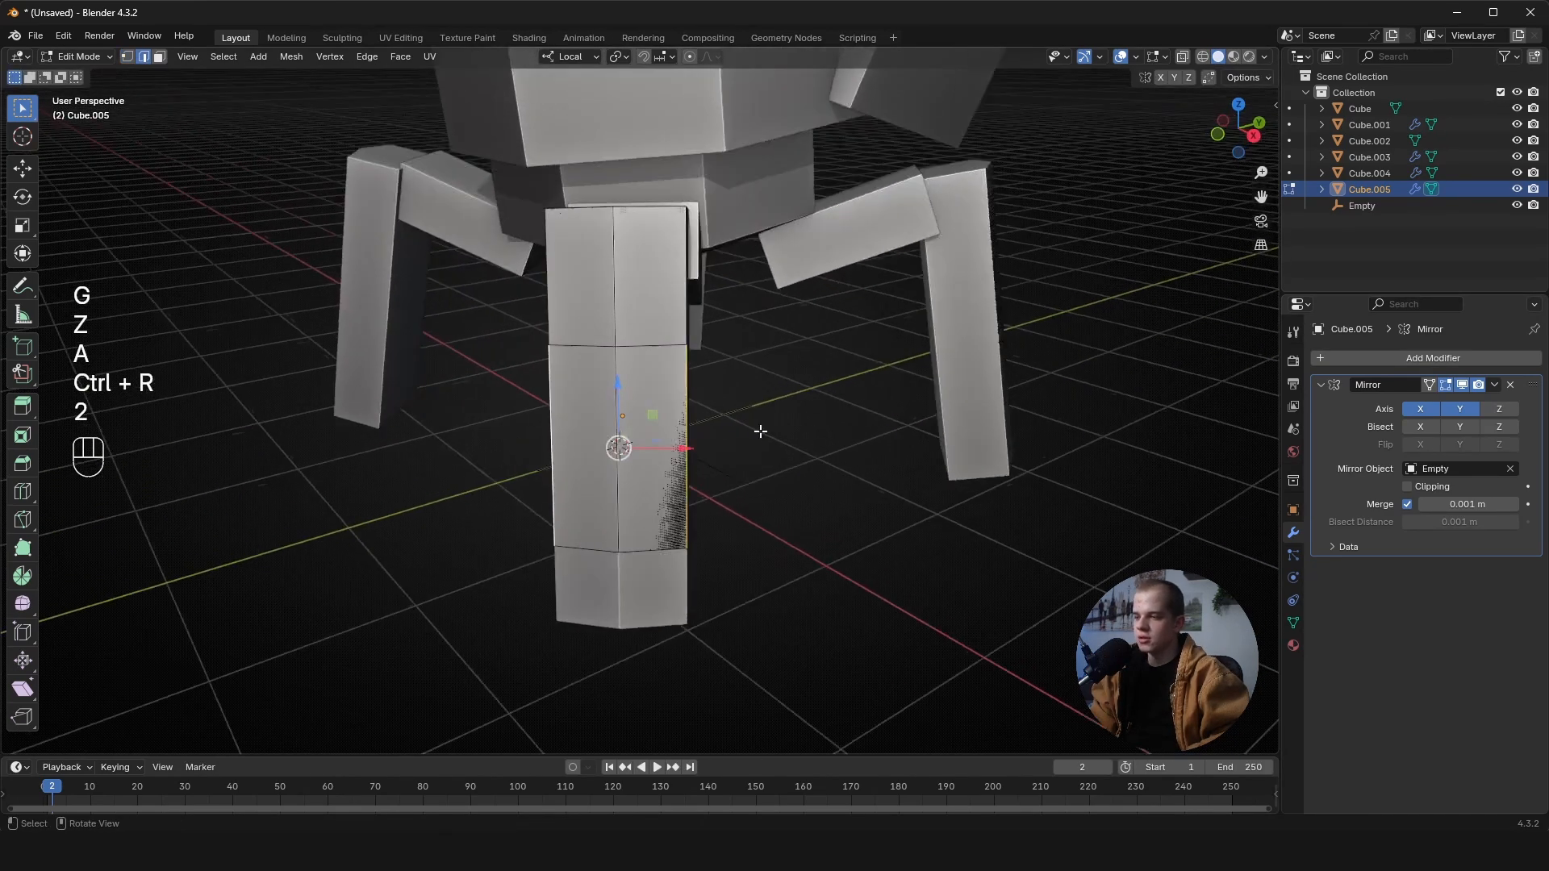
{"action": "key", "text": "e"}
{"action": "key", "text": "s"}
{"action": "key", "text": "x"}
{"action": "left_click", "coordinate": [830, 421]}
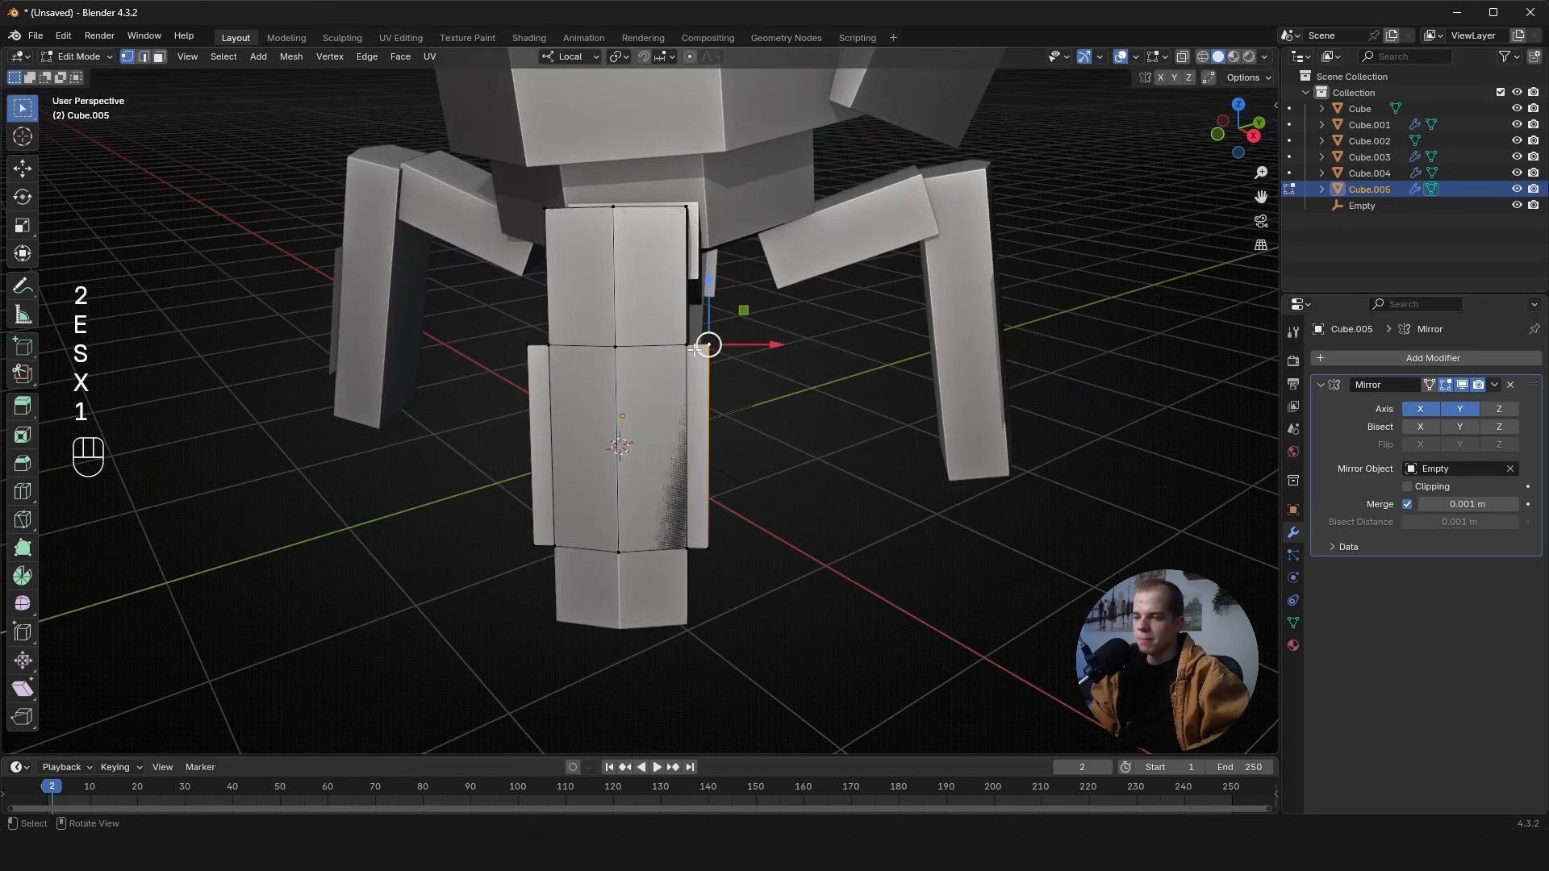
- Slide the upper outer corners of both side flaps downward to give them angled tops
{"action": "key", "text": "g"}
{"action": "key", "text": "g"}
{"action": "left_click", "coordinate": [790, 363]}
- Select the outer edges of both side flaps and move them back towards the leg
{"action": "key", "text": "2"}
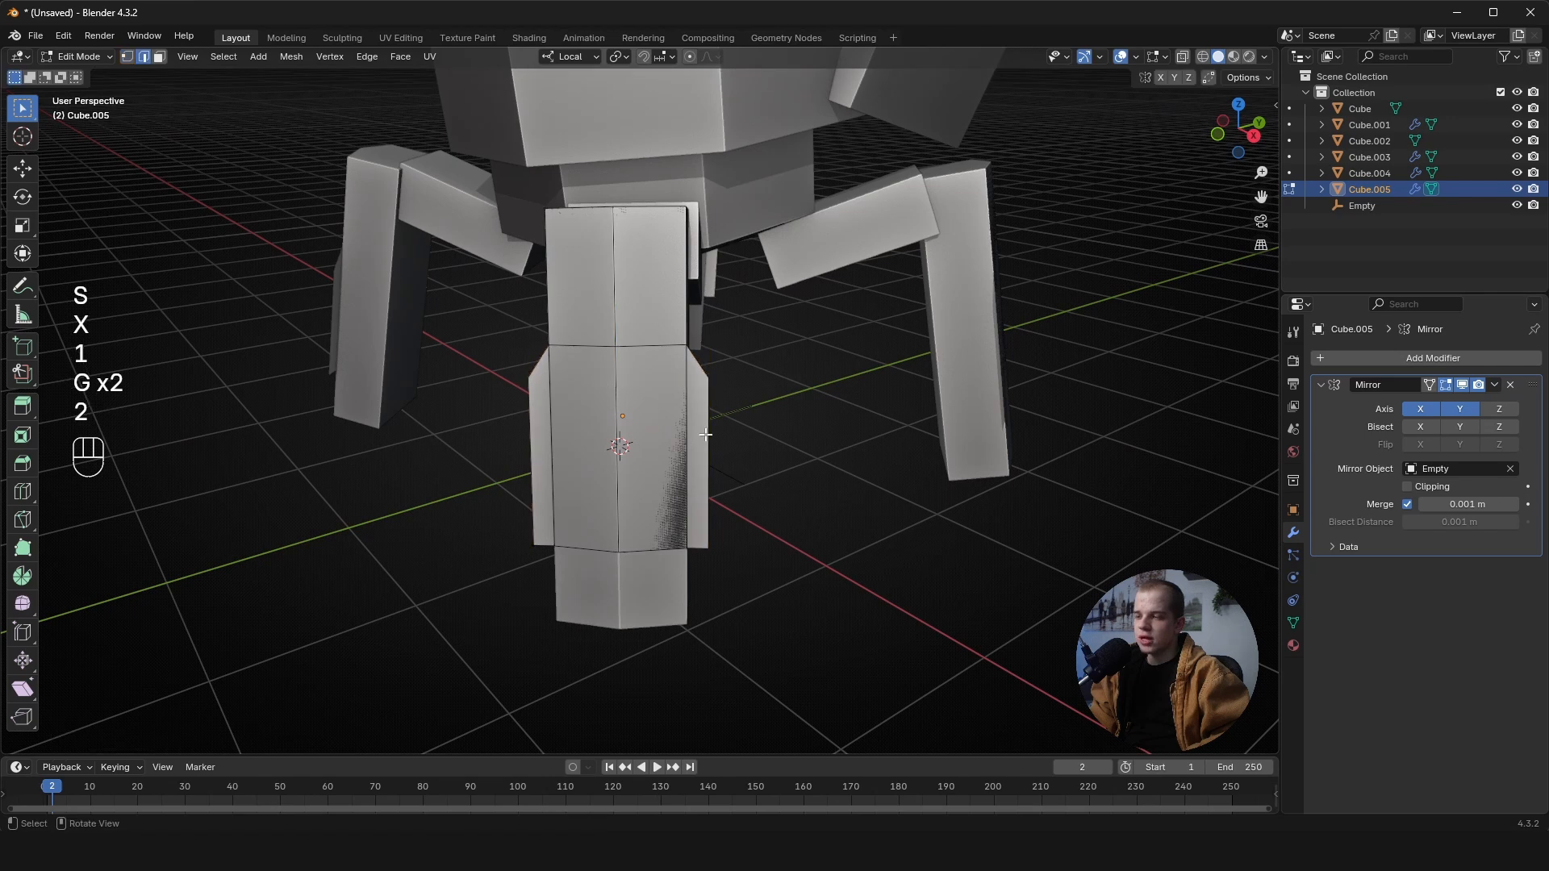
{"action": "left_click", "coordinate": [536, 445], "text": "shift"}
{"action": "middle_click_drag", "start_coordinate": [539, 444], "coordinate": [449, 426]}
{"action": "key", "text": "ctrl+z"}
{"action": "left_click", "coordinate": [476, 400], "text": "shift"}
{"action": "middle_click_drag", "start_coordinate": [613, 396], "coordinate": [763, 393]}
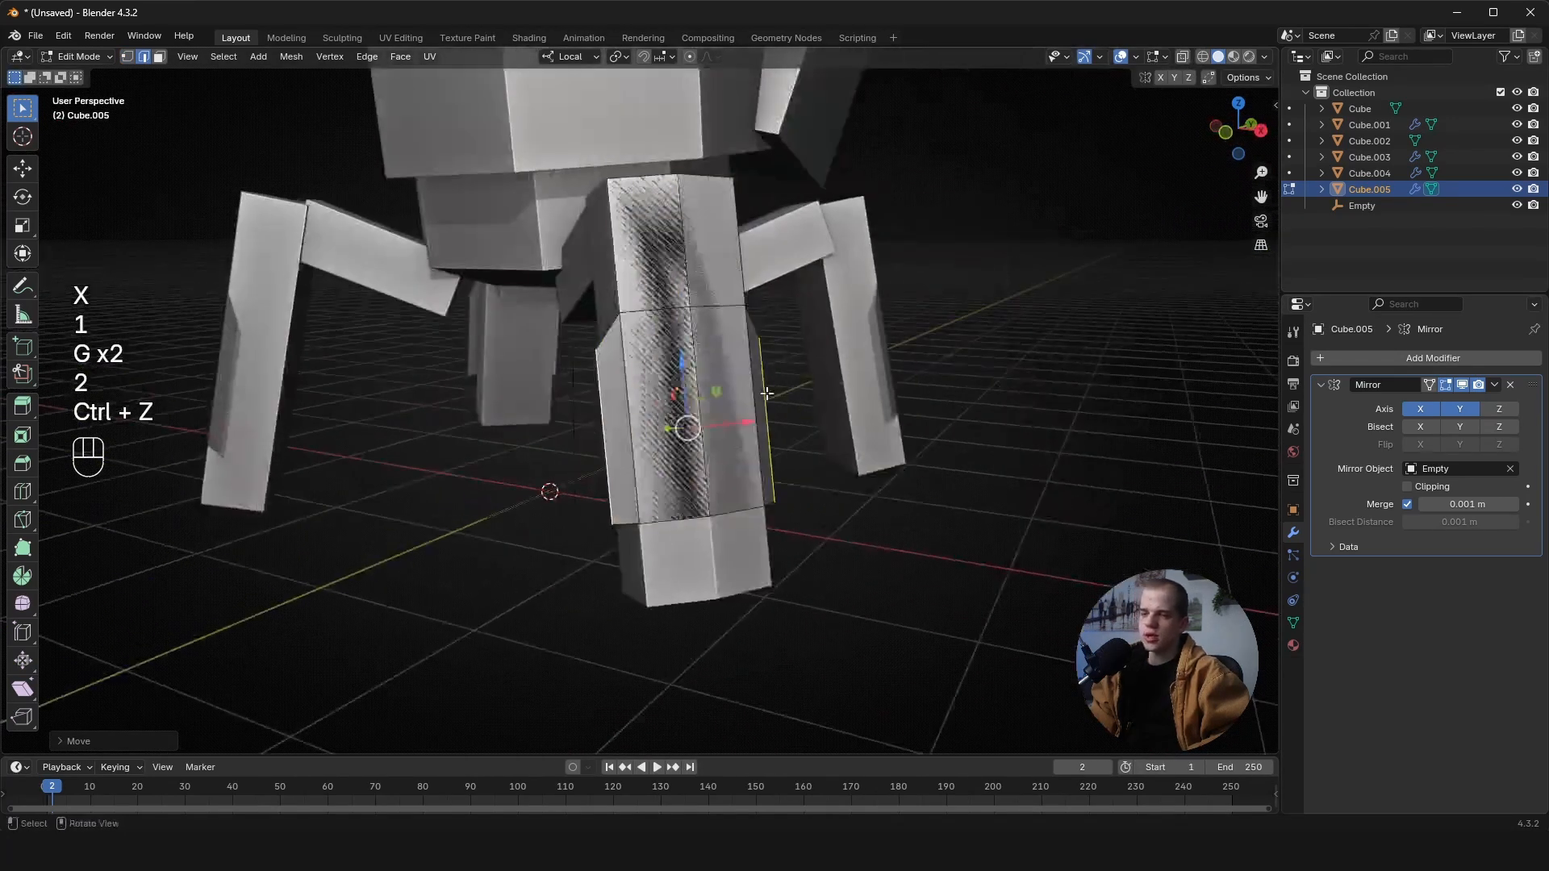
- Add a Solidify modifier to the leg armour panel and set its thickness to -0.169 m
{"action": "key", "text": "a"}
{"action": "key", "text": "Tab"}
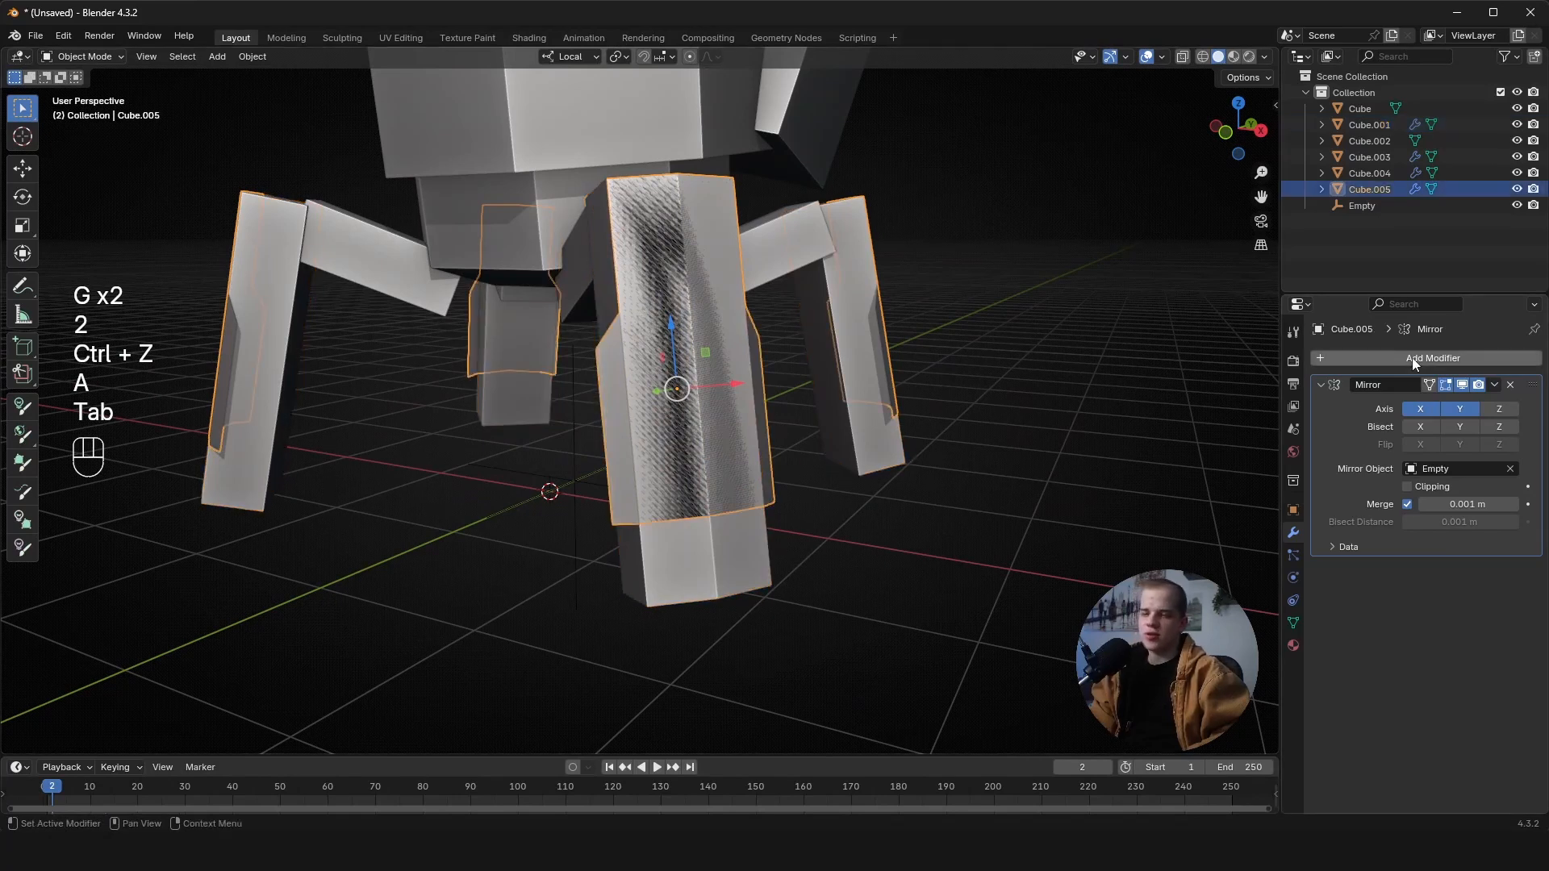
{"action": "left_click", "coordinate": [1412, 357]}
{"action": "left_click", "coordinate": [1411, 356]}
{"action": "type", "text": "sold"}
{"action": "key", "text": "Return"}
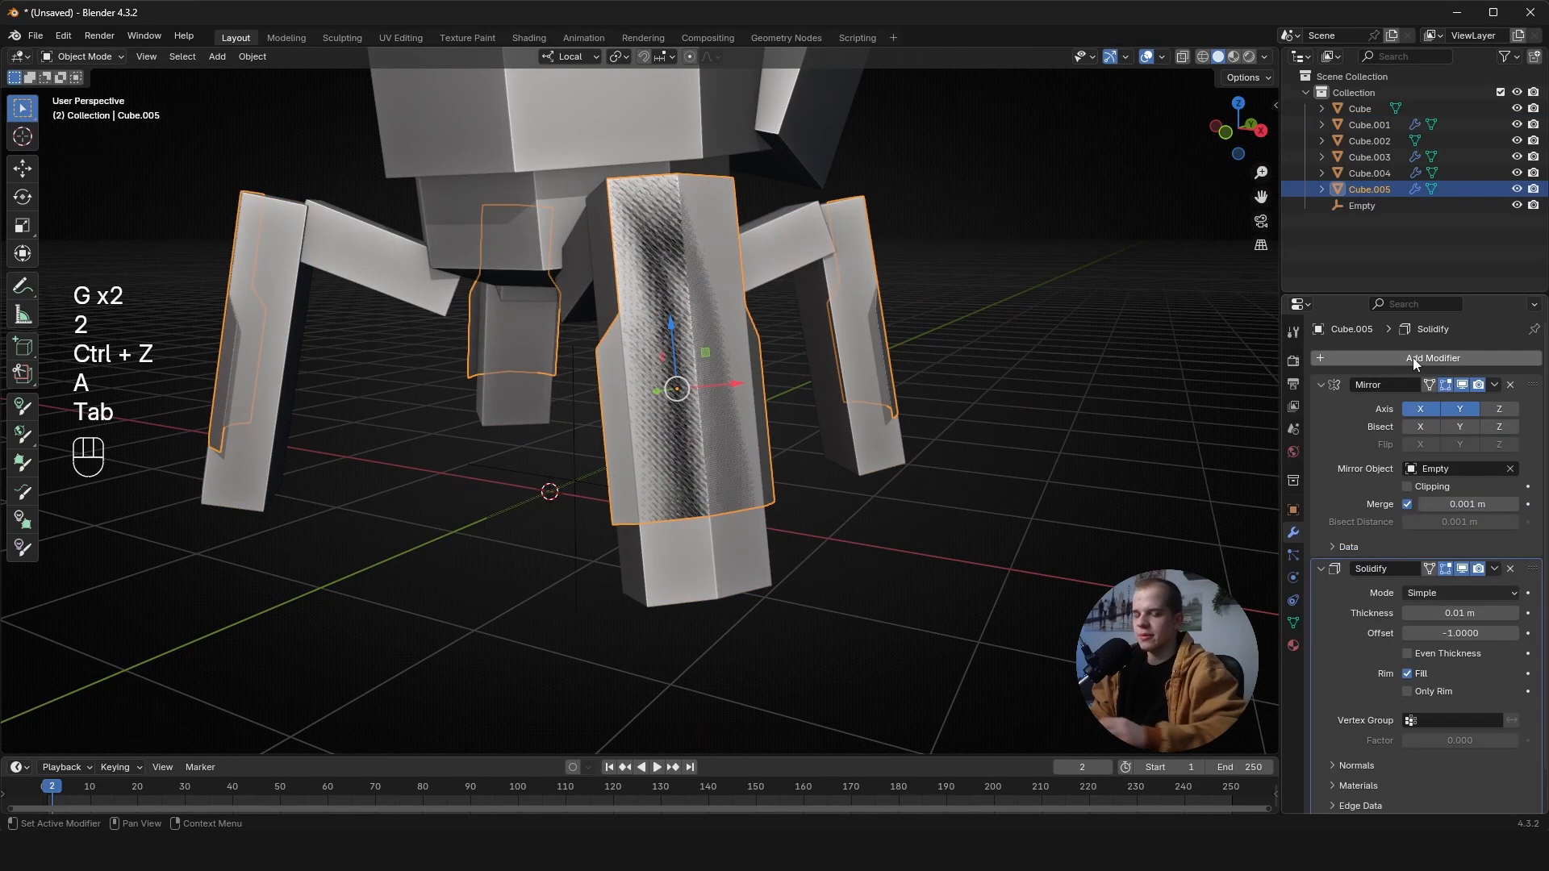
{"action": "left_click_drag", "start_coordinate": [1480, 609], "coordinate": [1448, 611]}
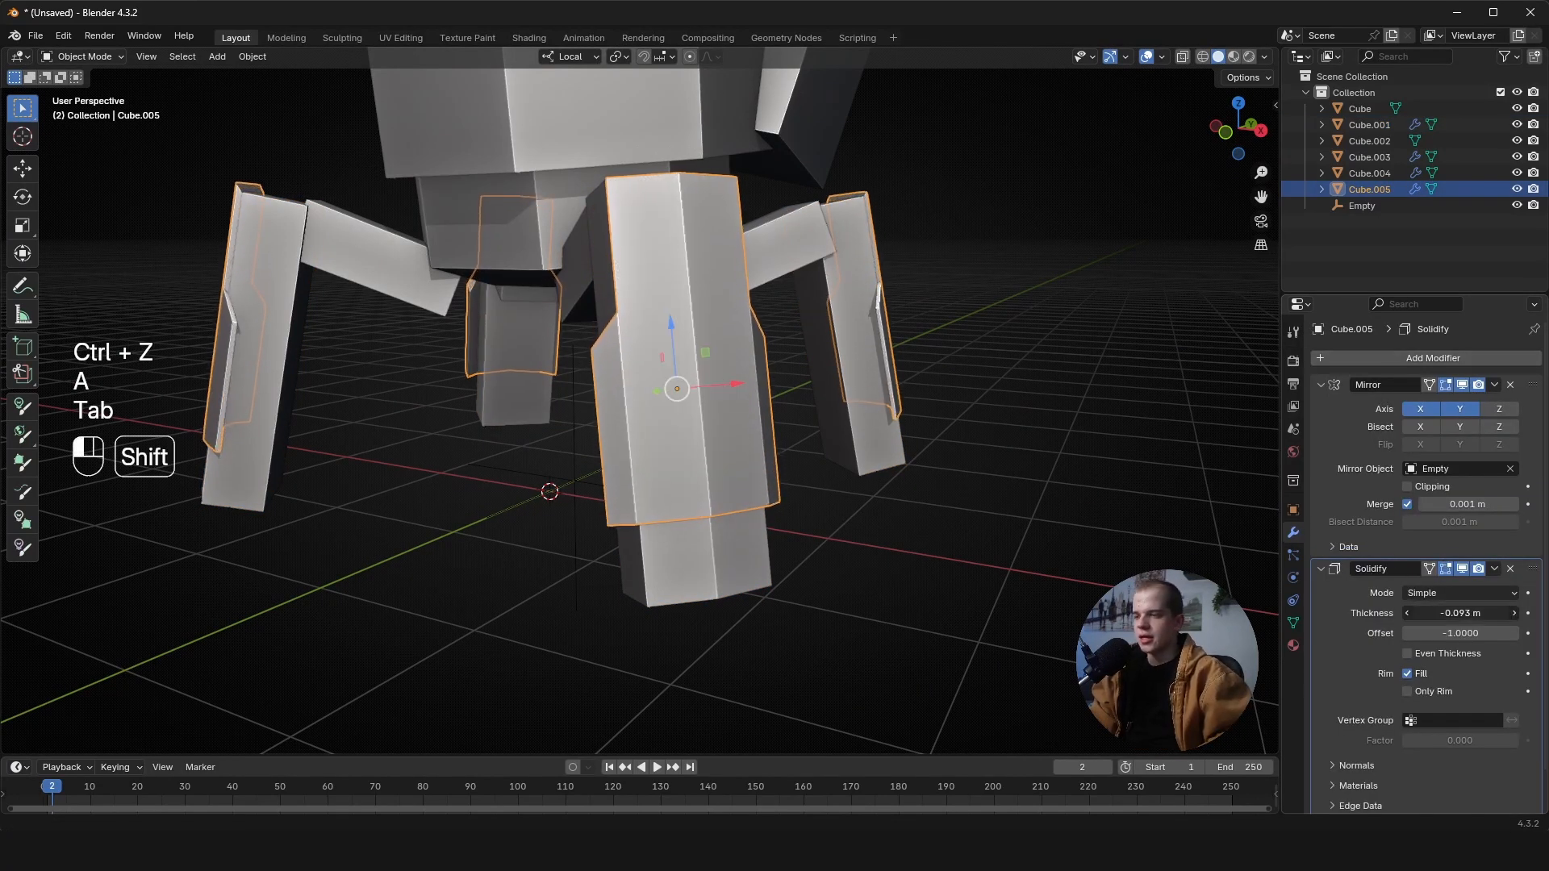
- Check the armour panel's scale values and the evenness of its thickness
{"action": "key", "text": "ctrl+a"}
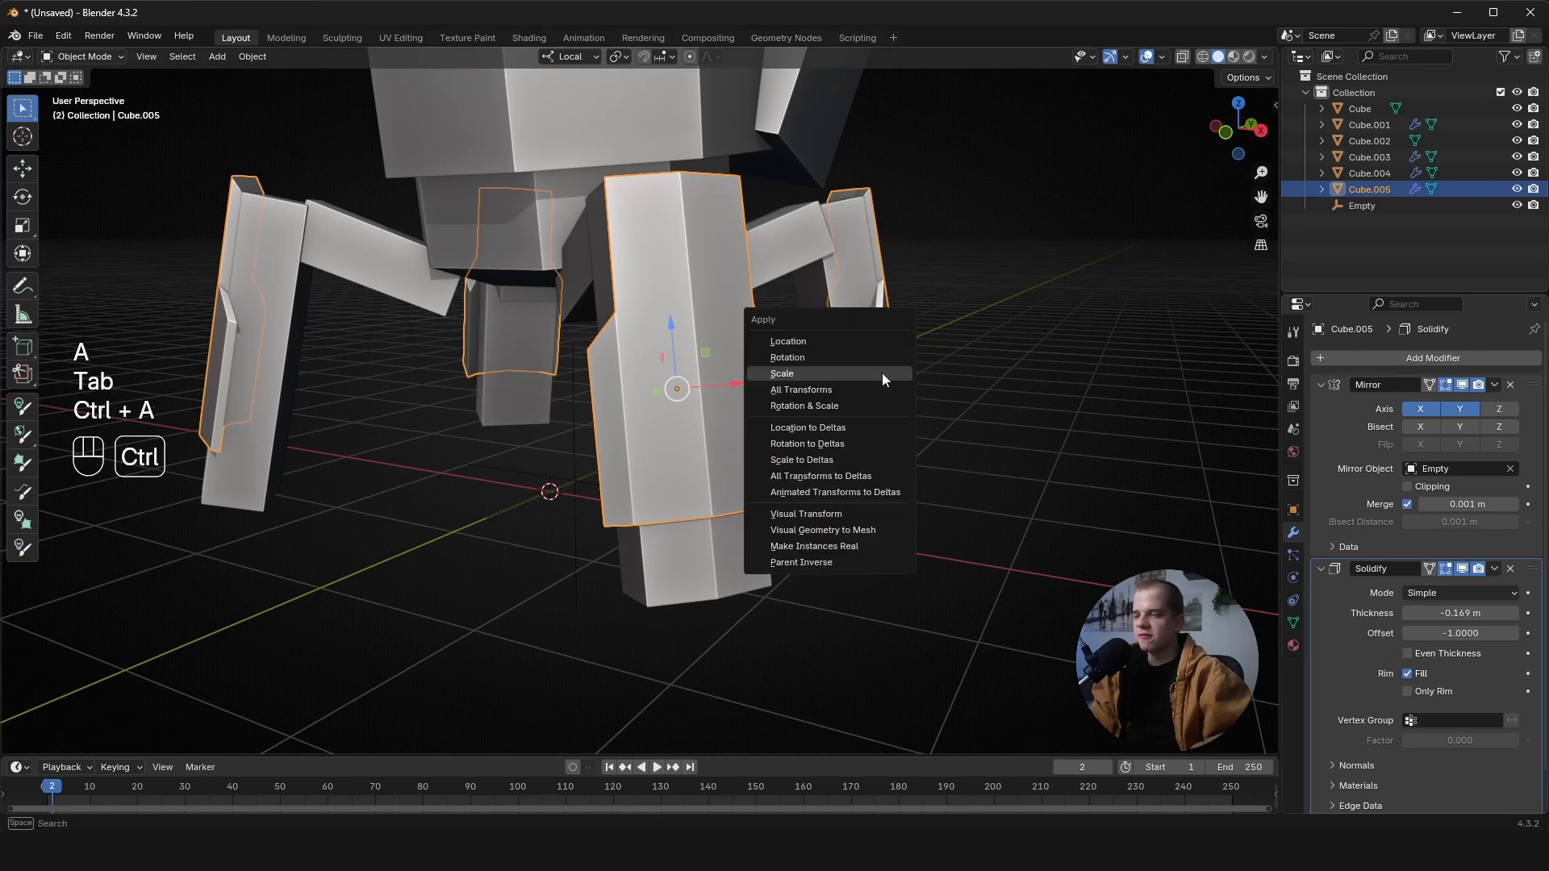
{"action": "key", "text": "n"}
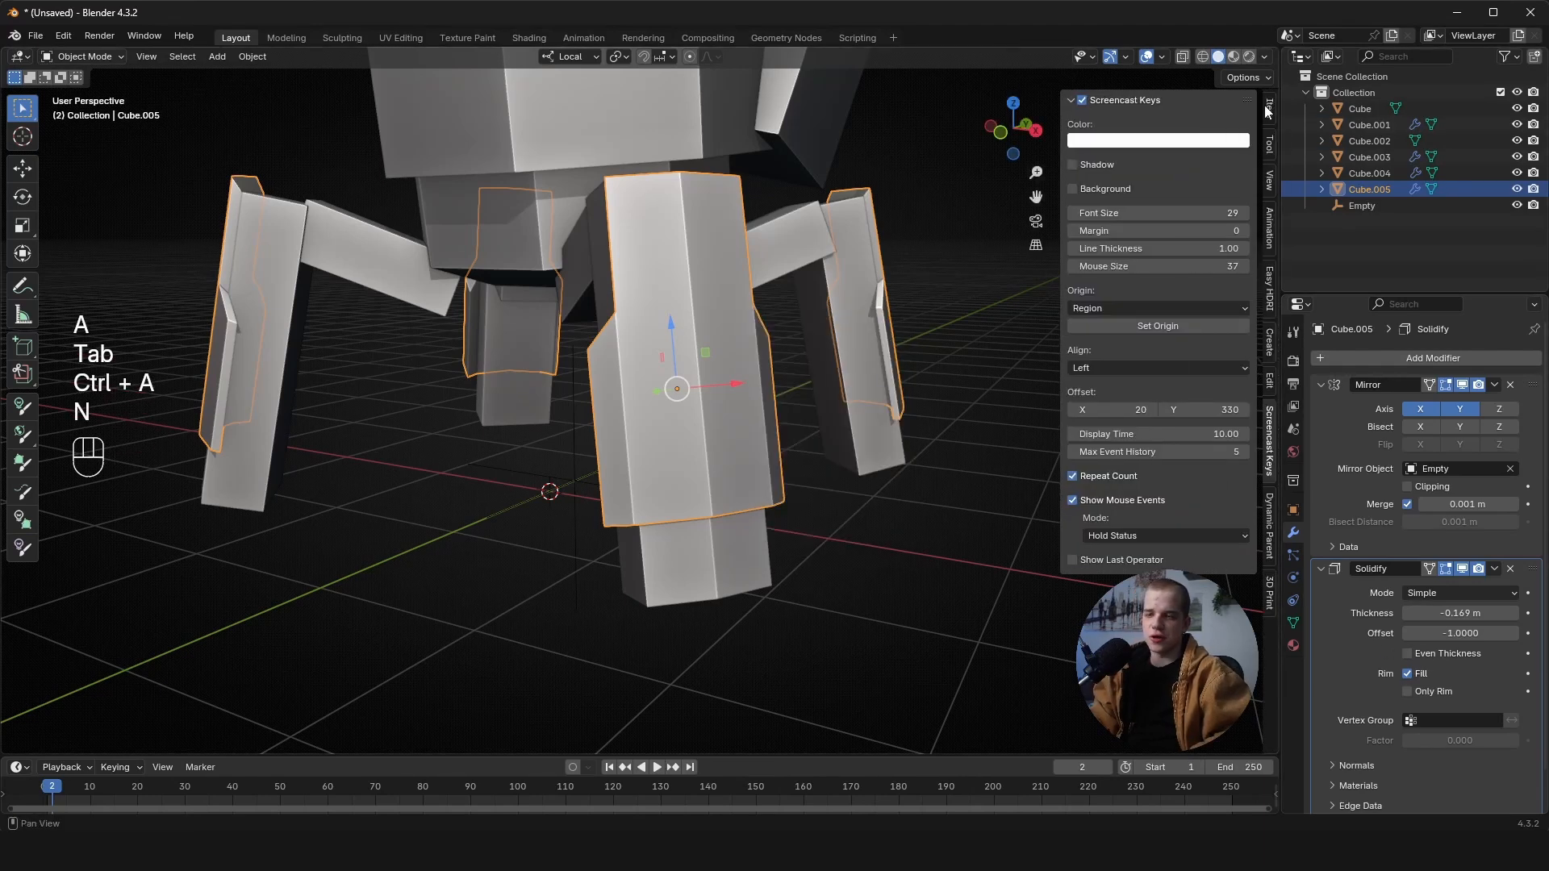
{"action": "left_click", "coordinate": [1268, 107]}
{"action": "key", "text": "n"}
{"action": "middle_click_drag", "start_coordinate": [884, 345], "coordinate": [766, 353]}
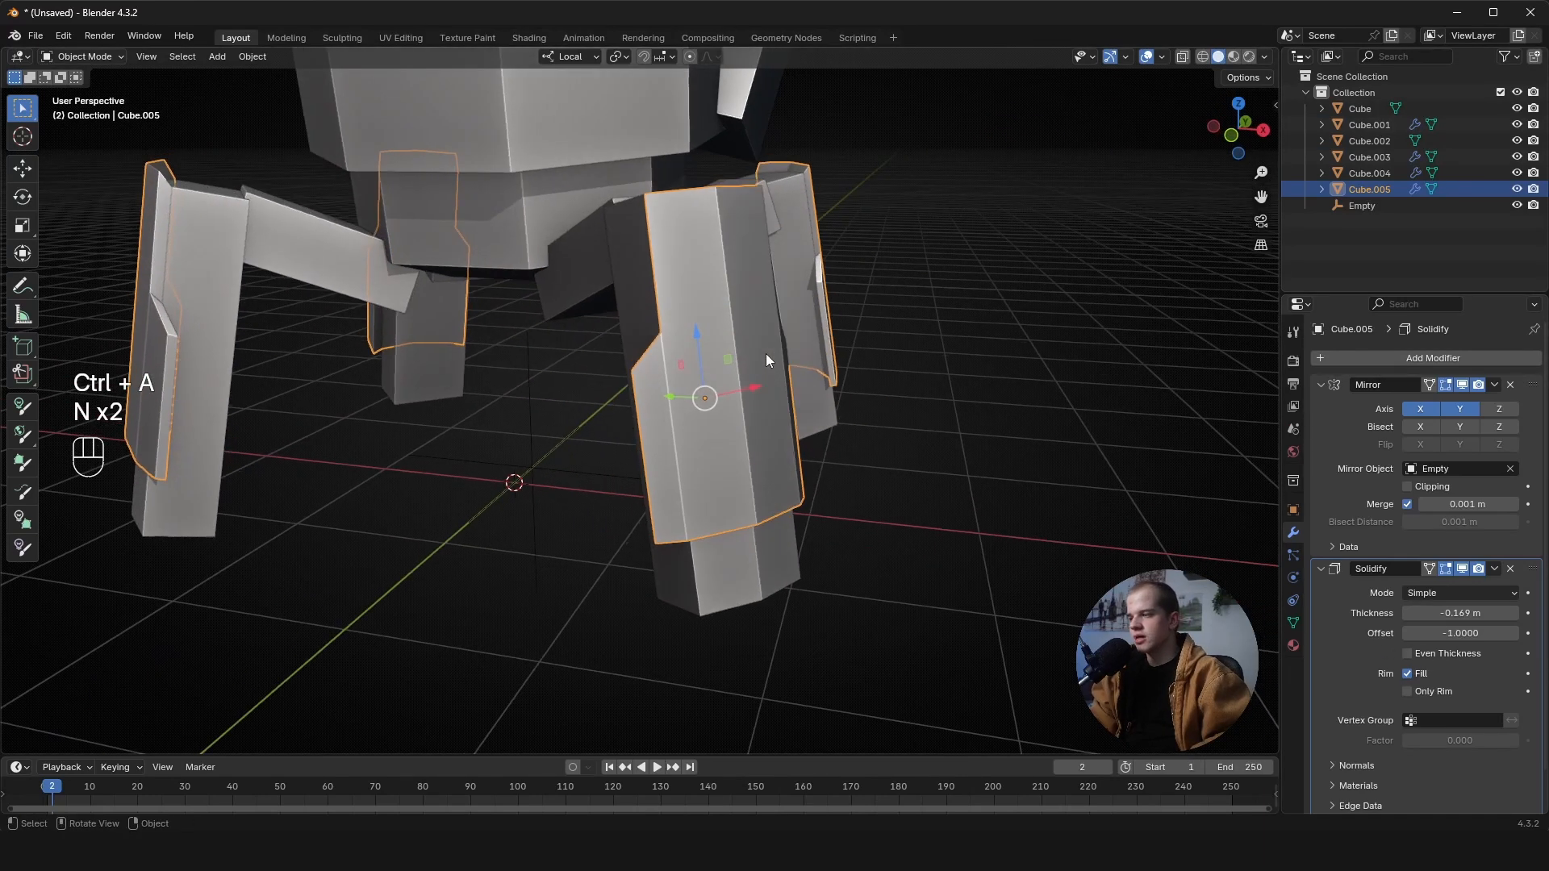
{"action": "key", "text": "ctrl+a"}
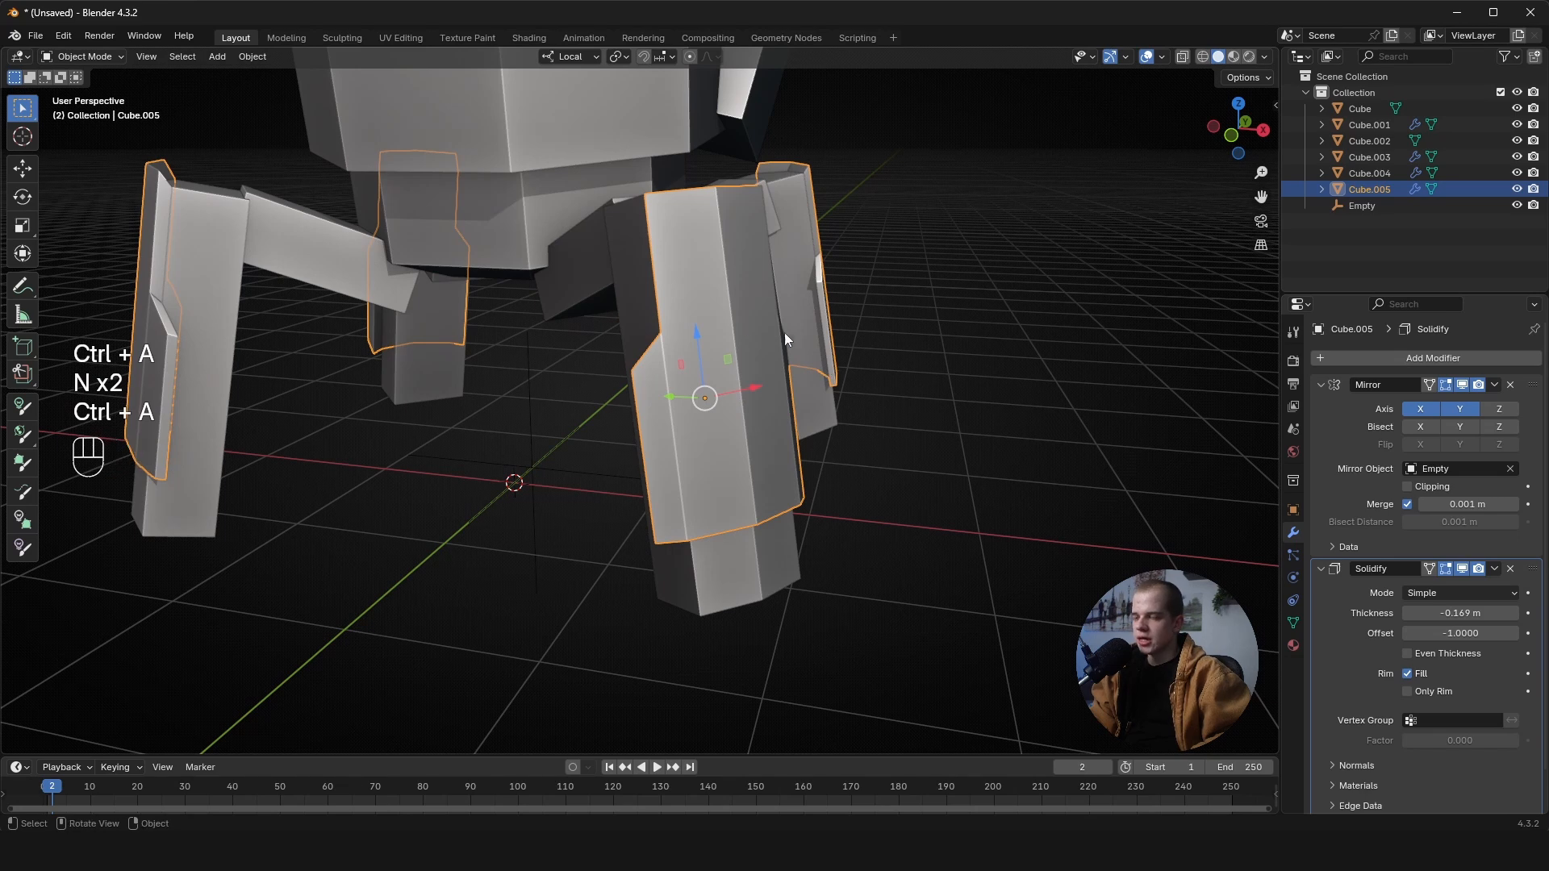
{"action": "key", "text": "n"}
{"action": "key", "text": "n"}
- Apply the armour panel's scale, view the thickness from other angles and undo the application
{"action": "key", "text": "ctrl+a"}
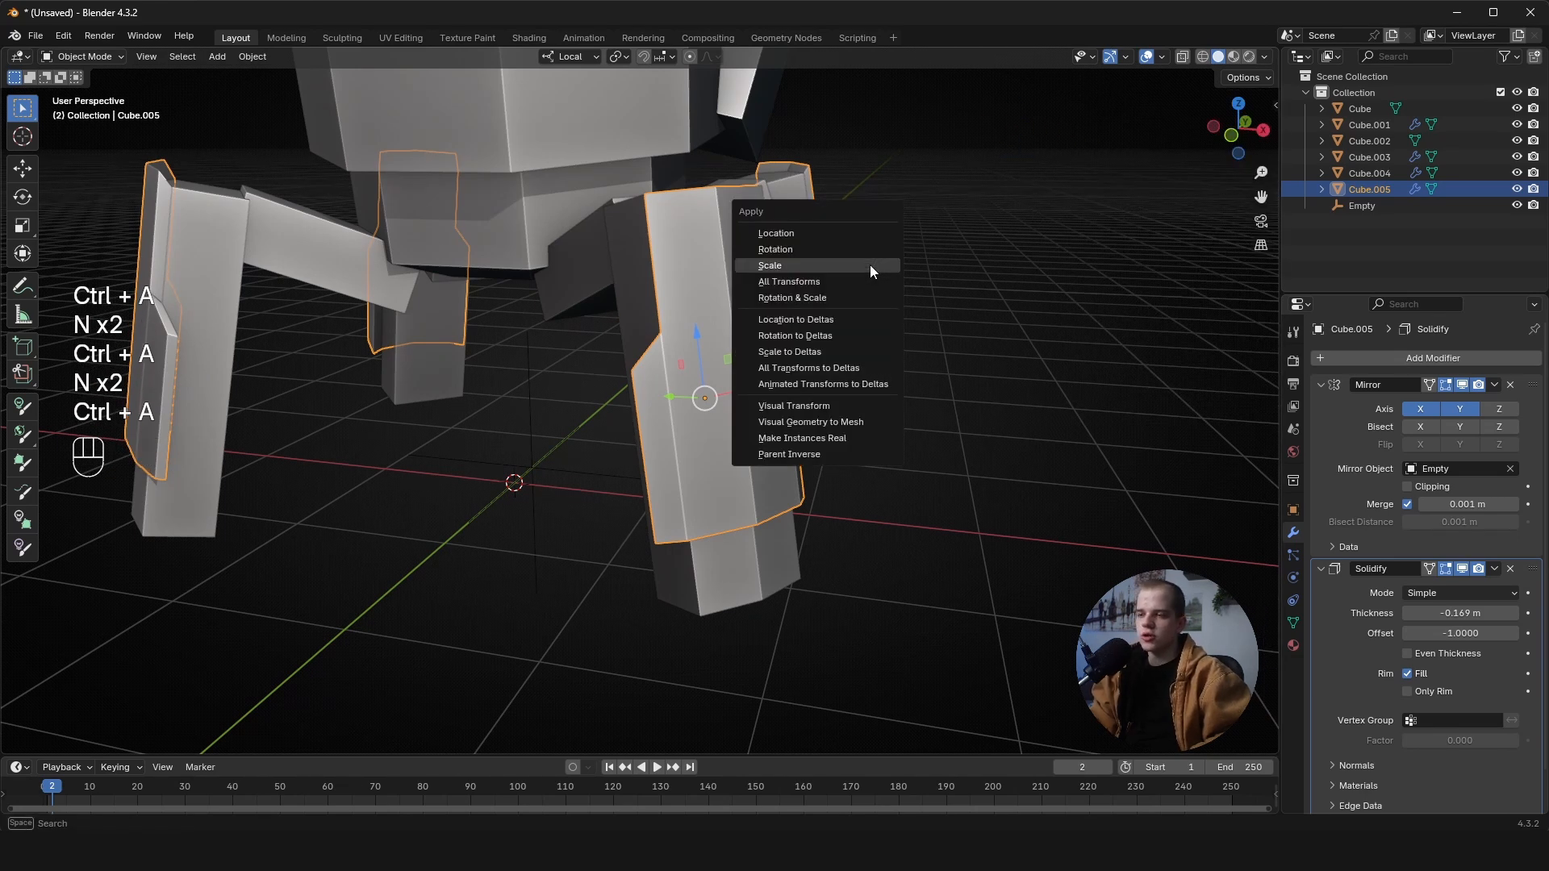
{"action": "left_click", "coordinate": [870, 264]}
{"action": "scroll", "coordinate": [946, 310], "scroll_direction": "down", "scroll_amount": 1}
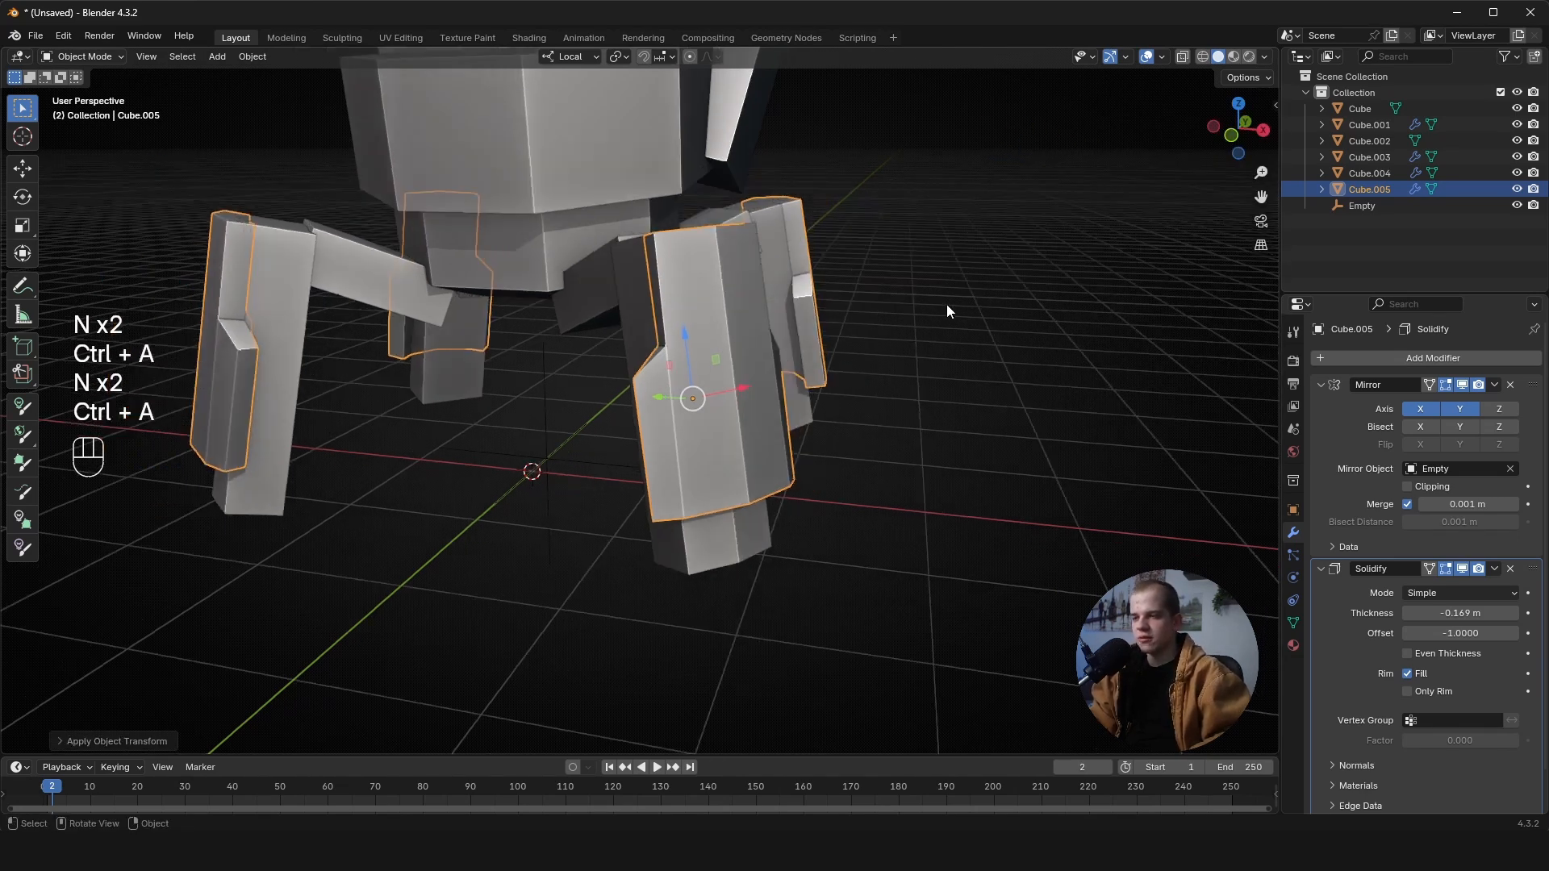
{"action": "middle_click_drag", "start_coordinate": [946, 310], "coordinate": [799, 336]}
{"action": "scroll", "coordinate": [798, 336], "scroll_direction": "down", "scroll_amount": 2}
{"action": "scroll", "coordinate": [896, 341], "scroll_direction": "up", "scroll_amount": 1}
{"action": "key", "text": "ctrl+z"}
- Display the armour panel's transform values, apply its scale and hide the values again
{"action": "key", "text": "n"}
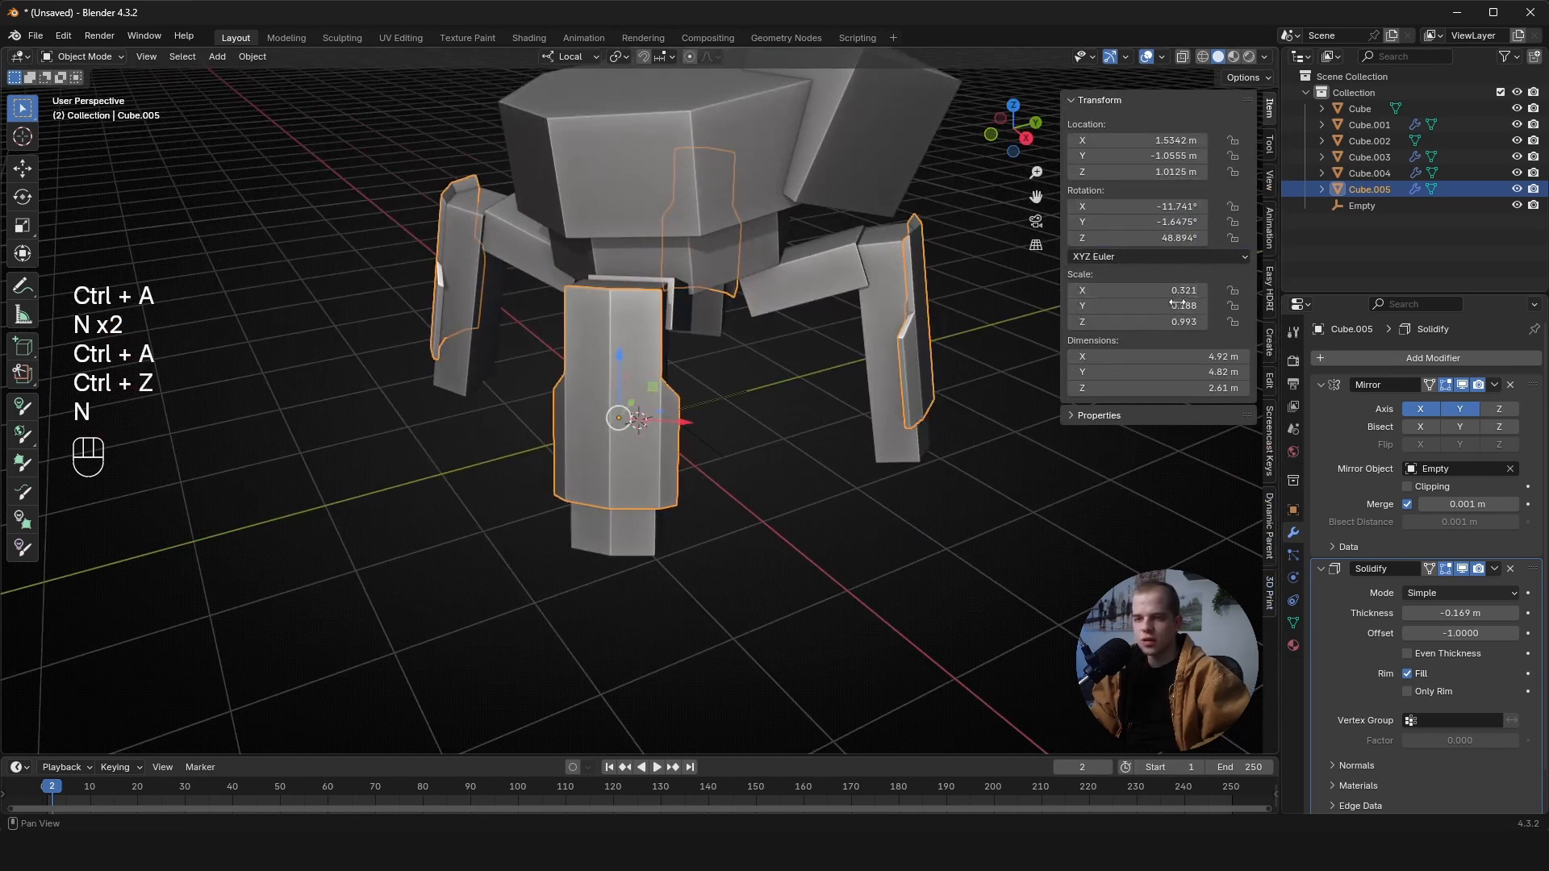
{"action": "key", "text": "ctrl+a"}
{"action": "left_click", "coordinate": [759, 340]}
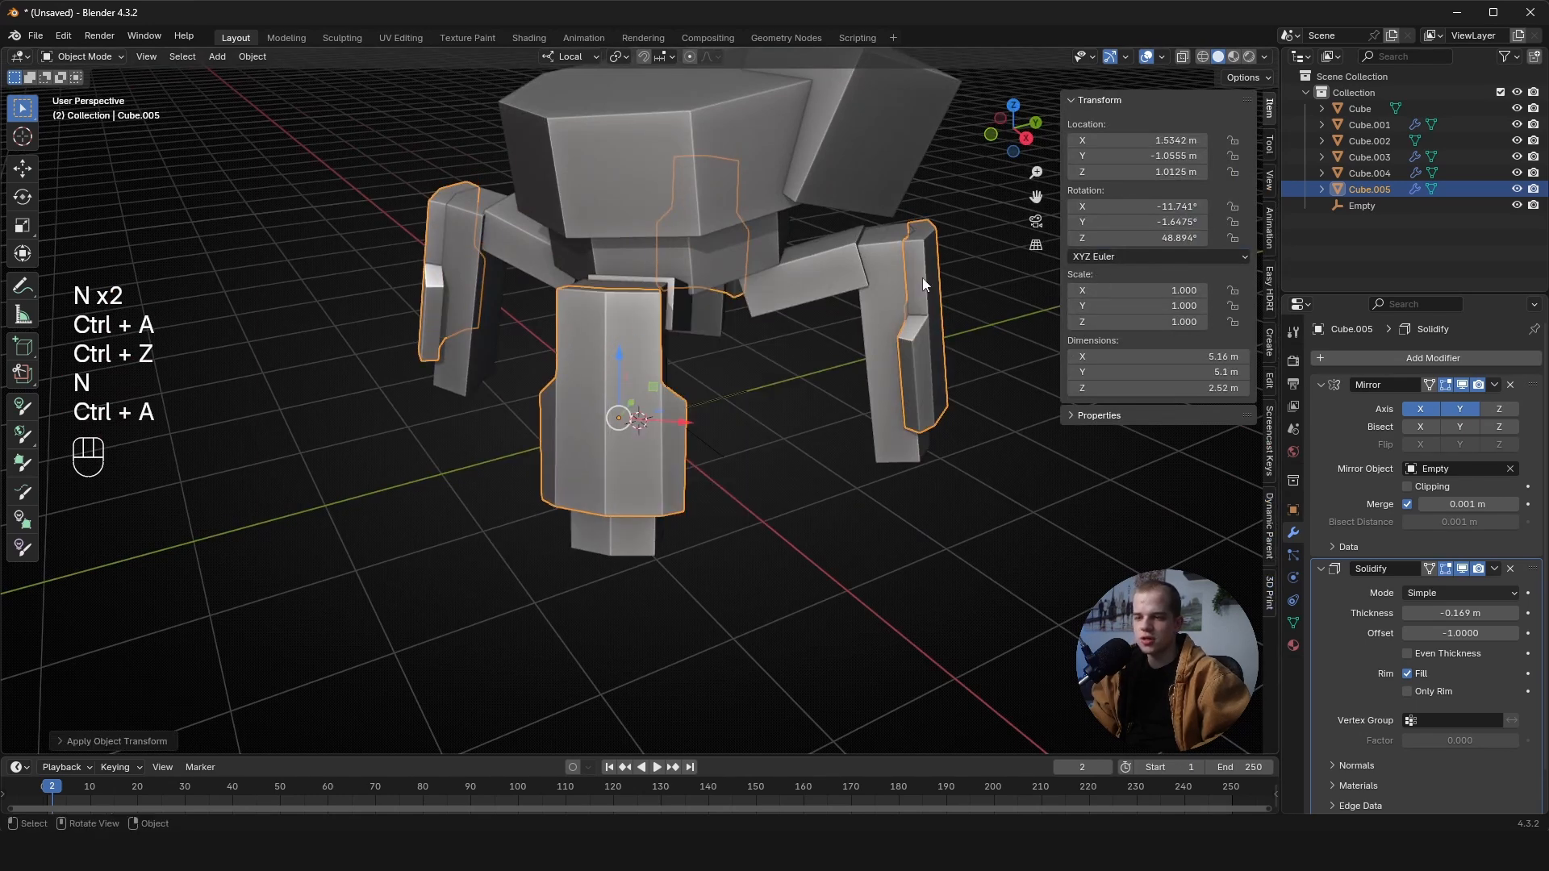
{"action": "key", "text": "n"}
- Reduce the armour panel's Solidify thickness to -0.076 m, deselect it and view the legs
{"action": "scroll", "coordinate": [771, 326], "scroll_direction": "up", "scroll_amount": 2}
{"action": "middle_click_drag", "start_coordinate": [626, 363], "coordinate": [826, 337]}
{"action": "scroll", "coordinate": [827, 331], "scroll_direction": "down", "scroll_amount": 1}
{"action": "key", "text": "alt+a"}
{"action": "scroll", "coordinate": [747, 358], "scroll_direction": "down", "scroll_amount": 4}
{"action": "scroll", "coordinate": [826, 337], "scroll_direction": "up", "scroll_amount": 4}
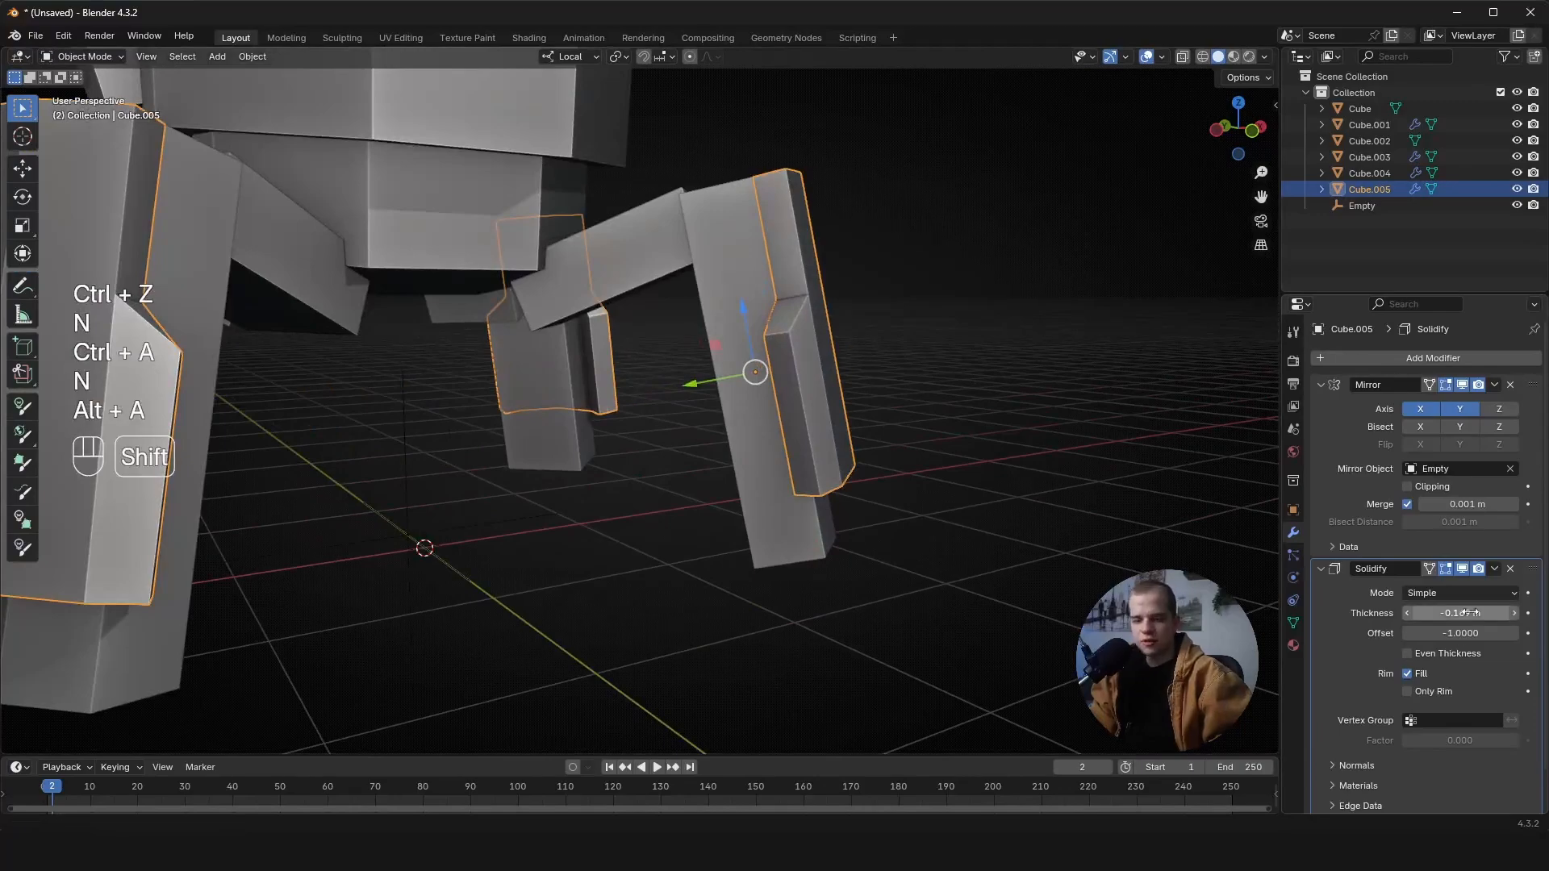
{"action": "left_click_drag", "start_coordinate": [1459, 613], "coordinate": [1495, 613], "text": "shift"}
{"action": "key", "text": "alt+a"}
{"action": "key", "text": "grave"}
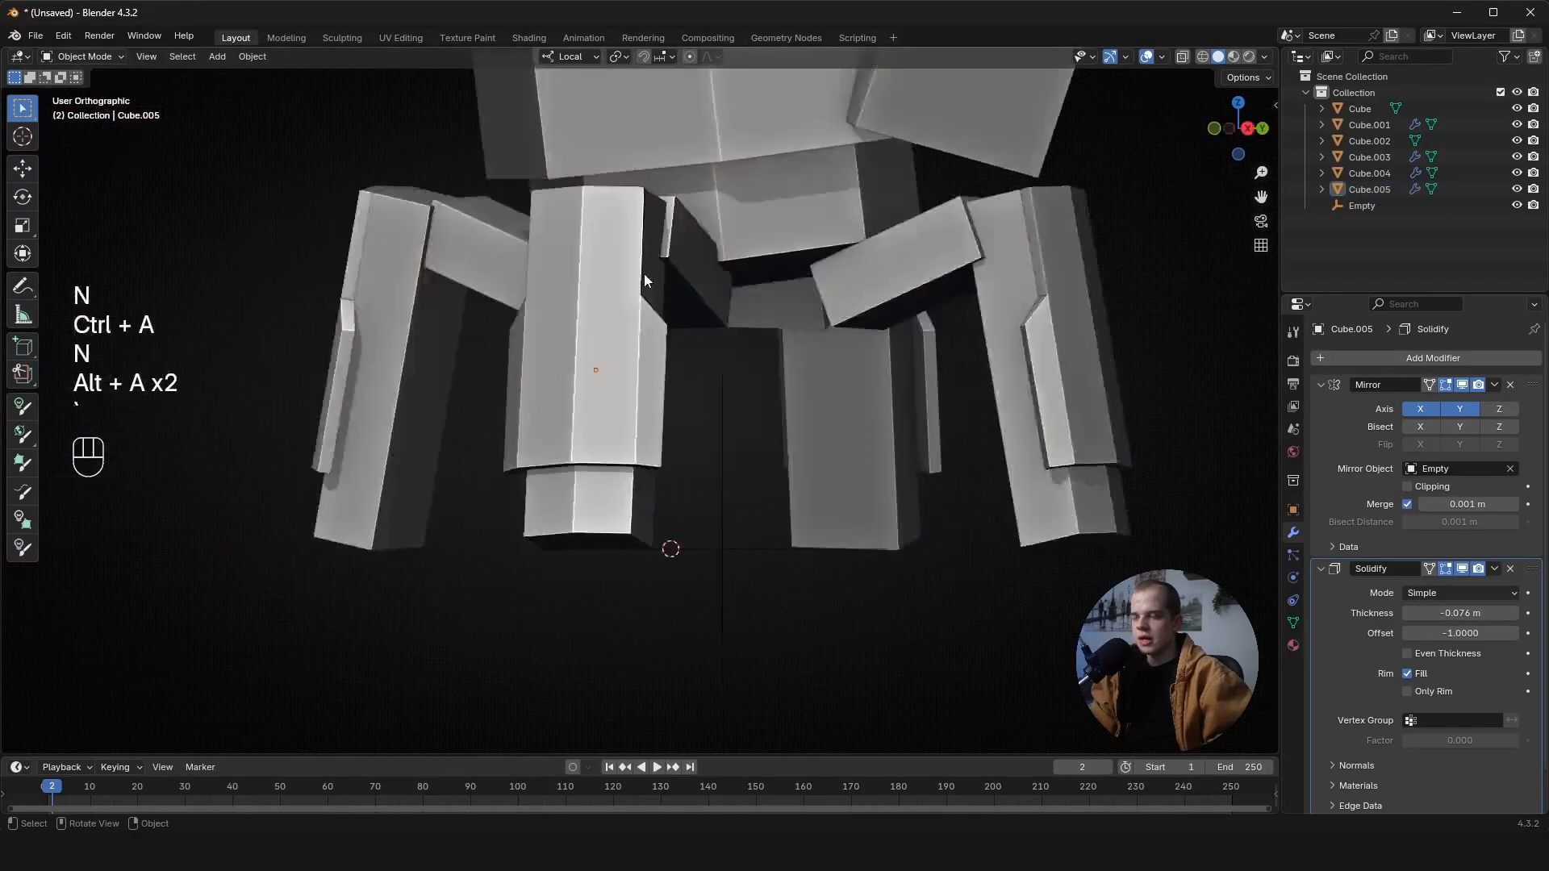
- Add a new cube to the scene from the front view, as the foot for the front leg
{"action": "scroll", "coordinate": [831, 367], "scroll_direction": "down", "scroll_amount": 4}
{"action": "middle_click_drag", "start_coordinate": [831, 367], "coordinate": [704, 380]}
{"action": "scroll", "coordinate": [703, 381], "scroll_direction": "up", "scroll_amount": 1}
{"action": "left_click", "coordinate": [645, 474]}
{"action": "key", "text": "grave"}
{"action": "left_click", "coordinate": [605, 432]}
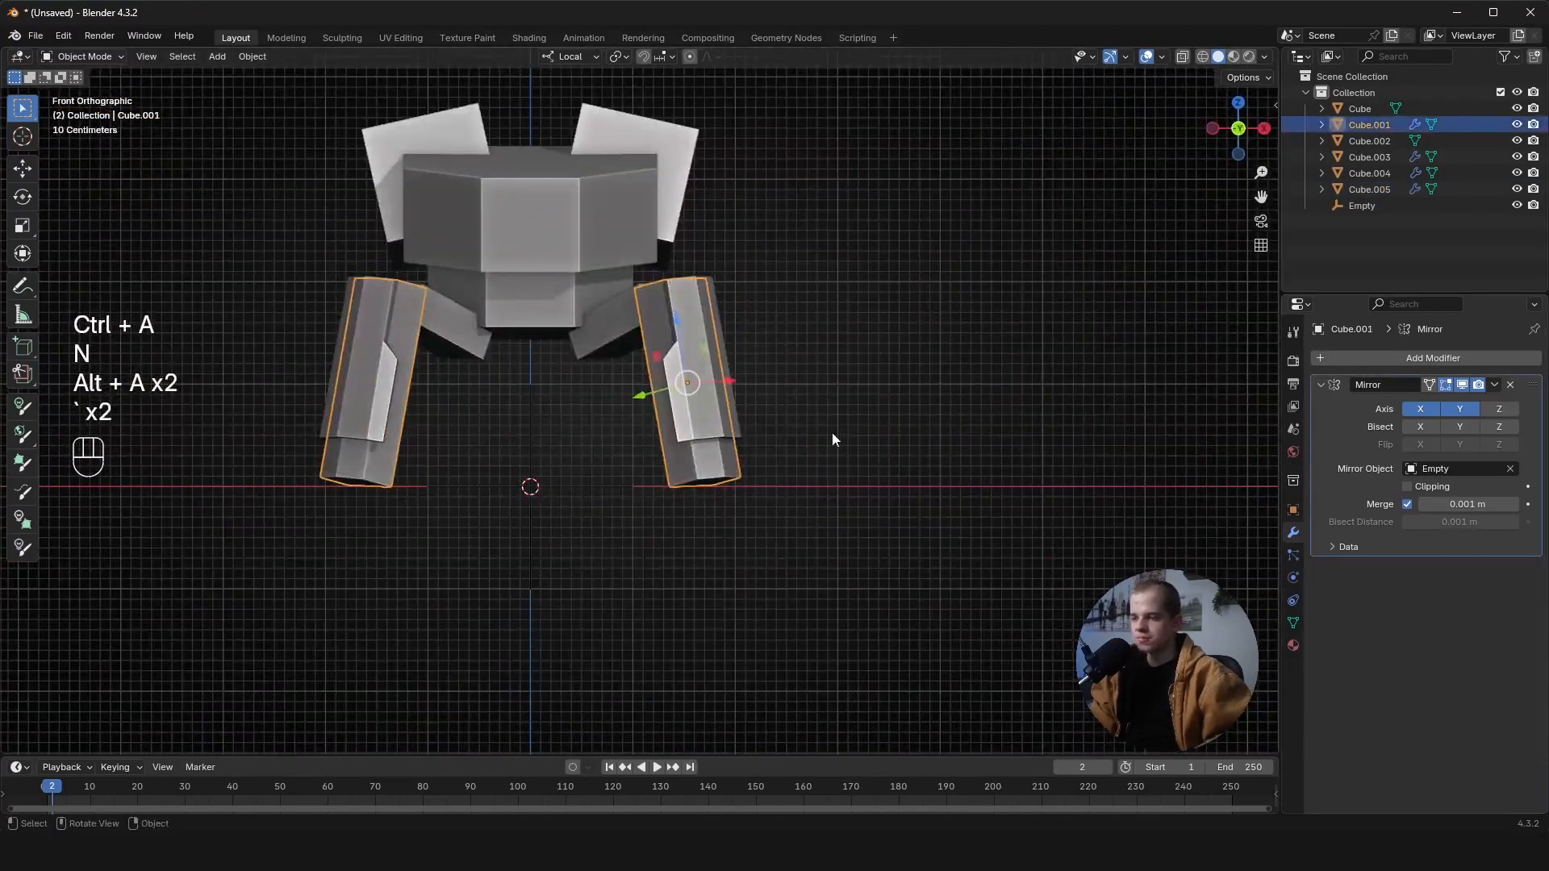
{"action": "scroll", "coordinate": [835, 434], "scroll_direction": "up", "scroll_amount": 4}
{"action": "middle_click_drag", "start_coordinate": [887, 435], "coordinate": [863, 347], "text": "shift"}
{"action": "key", "text": "shift+a"}
{"action": "mouse_move", "coordinate": [863, 347]}
{"action": "left_click", "coordinate": [916, 356]}
{"action": "scroll", "coordinate": [770, 385], "scroll_direction": "down", "scroll_amount": 4}
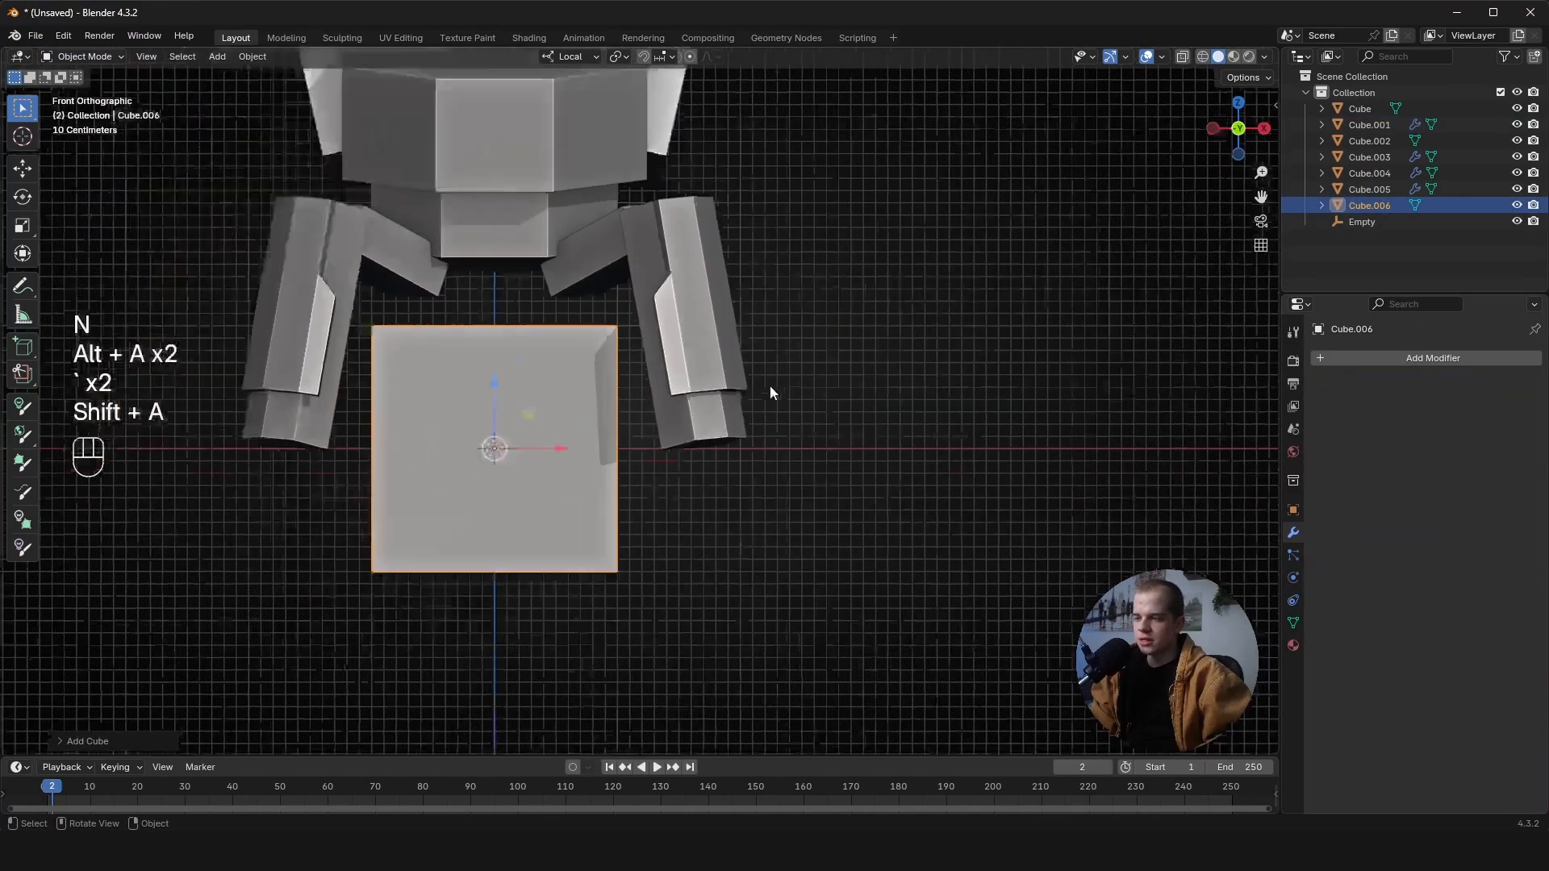
- Move the new cube up beside the front leg and scale it down
{"action": "key", "text": "g"}
{"action": "left_click", "coordinate": [946, 329]}
{"action": "key", "text": "s"}
{"action": "left_click", "coordinate": [855, 335]}
- From above, position, rotate and scale the cube so it sits under the front leg at the leg's angle
{"action": "key", "text": "grave"}
{"action": "left_click", "coordinate": [865, 218]}
{"action": "key", "text": "g"}
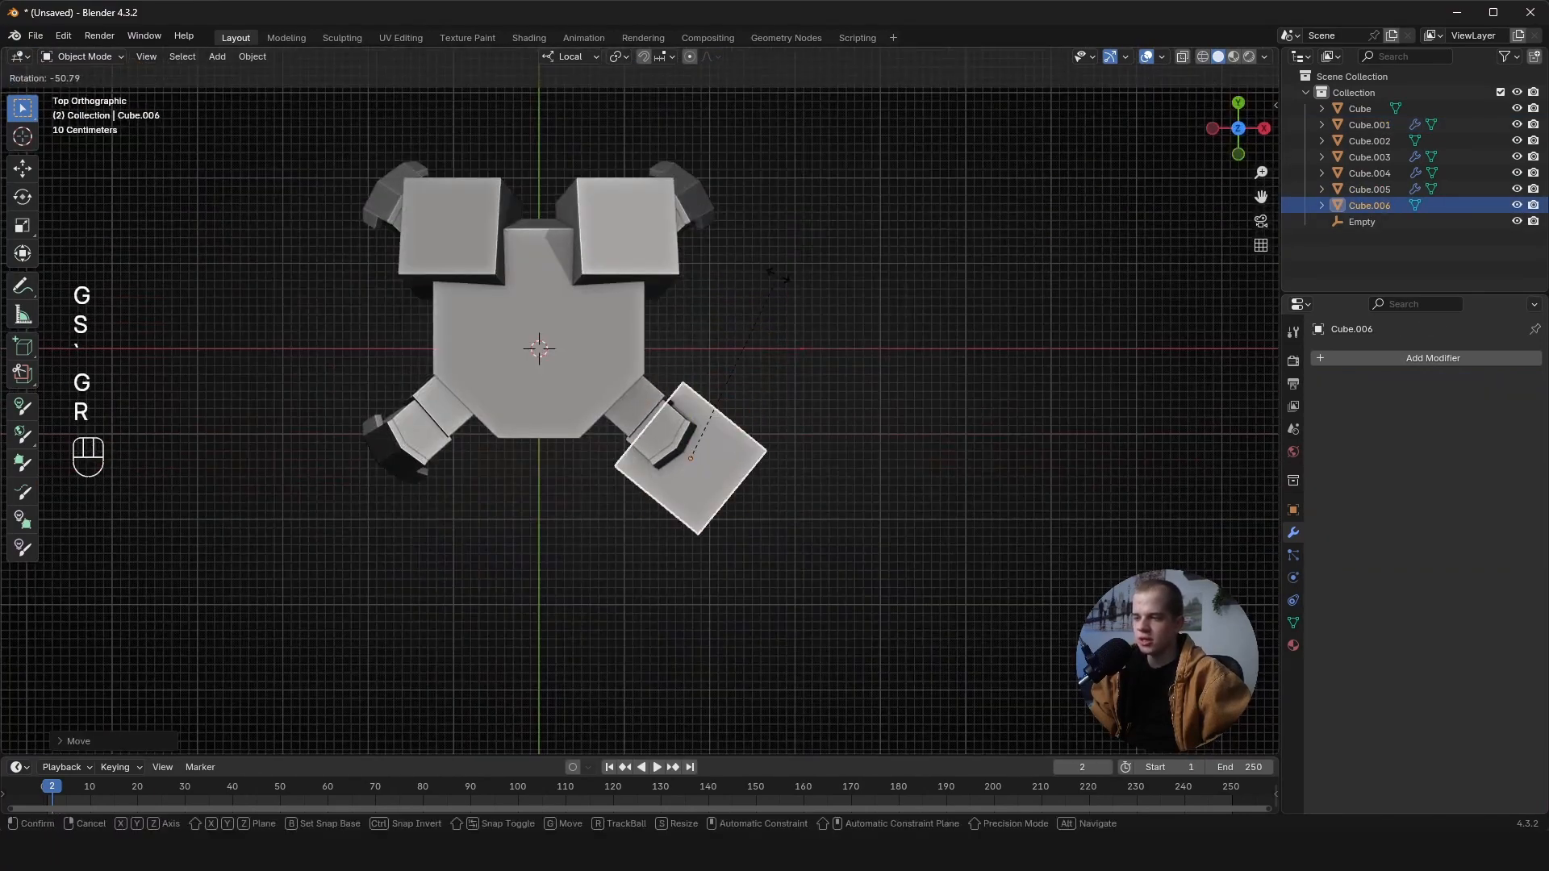
{"action": "key", "text": "r"}
{"action": "key", "text": "s"}
{"action": "key", "text": "g"}
{"action": "key", "text": "s"}
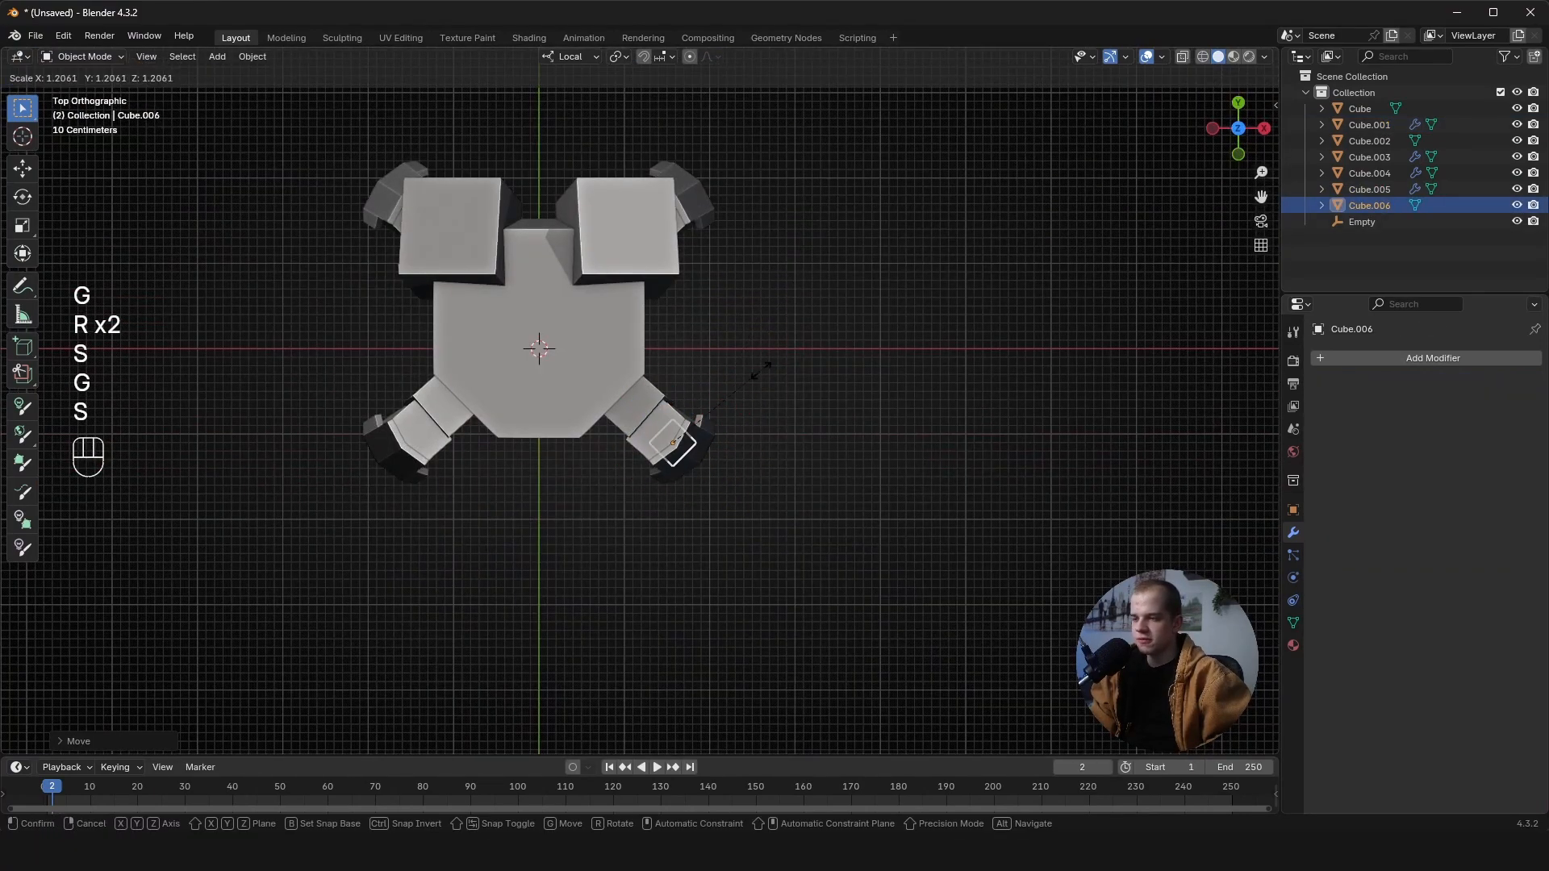
{"action": "left_click", "coordinate": [816, 346]}
- Lower the foot cube along local Z onto the ground and widen it on all axes except Z
{"action": "key", "text": "grave"}
{"action": "left_click", "coordinate": [878, 352]}
{"action": "scroll", "coordinate": [877, 352], "scroll_direction": "up", "scroll_amount": 5}
{"action": "key", "text": "g"}
{"action": "key", "text": "z"}
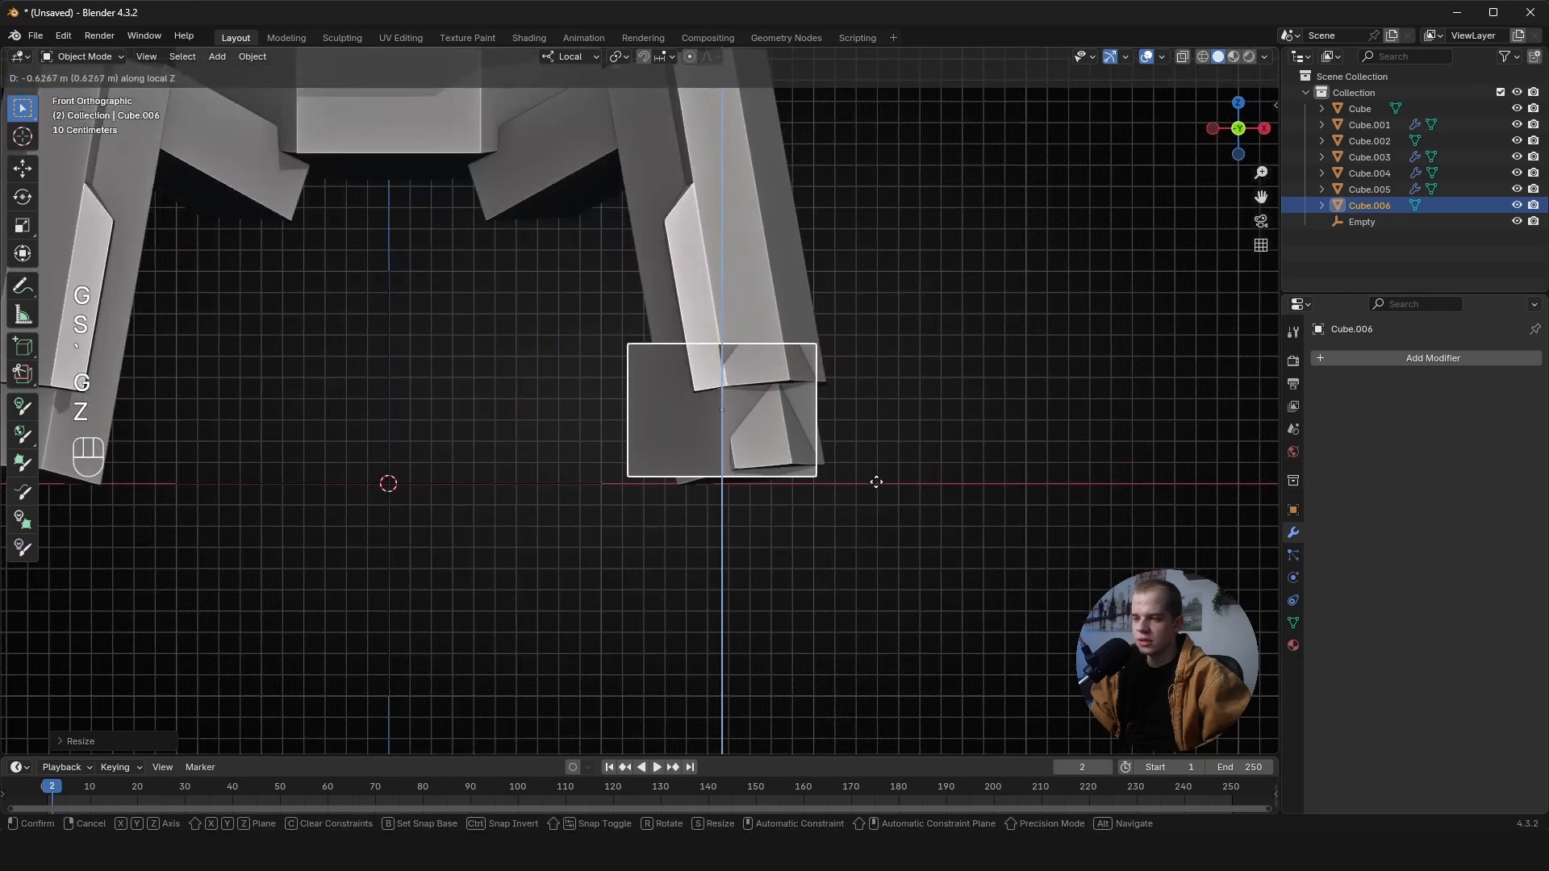
{"action": "left_click", "coordinate": [878, 487]}
{"action": "scroll", "coordinate": [942, 385], "scroll_direction": "up", "scroll_amount": 2}
{"action": "key", "text": "s"}
{"action": "key", "text": "shift+z"}
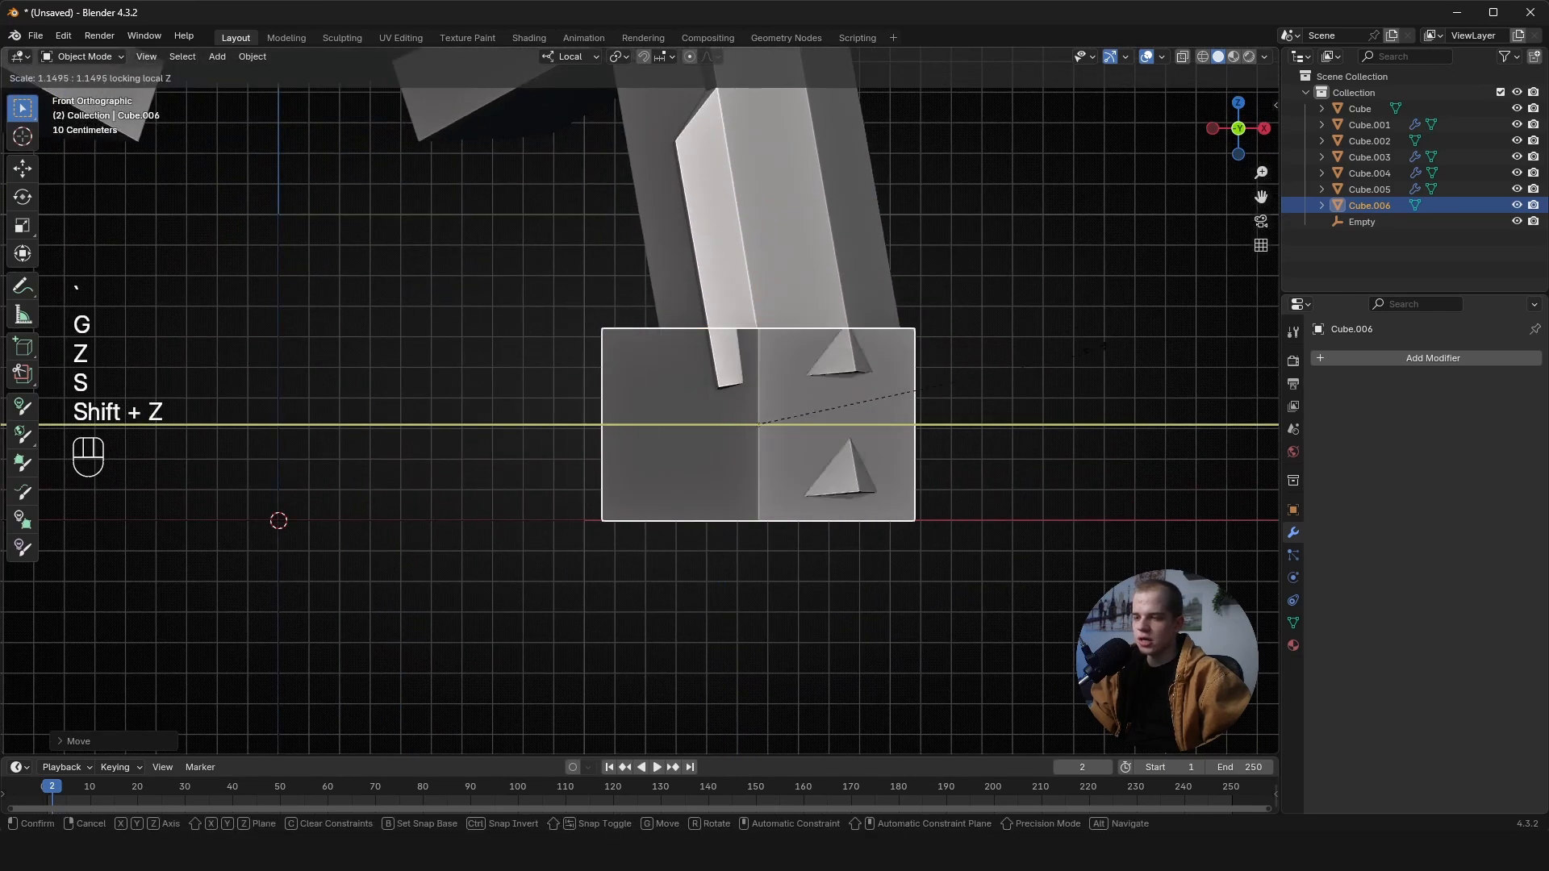
{"action": "left_click", "coordinate": [1058, 376]}
- Shorten the lower leg by raising its bottom vertices along Z into the foot block
{"action": "middle_click_drag", "start_coordinate": [1059, 376], "coordinate": [771, 443]}
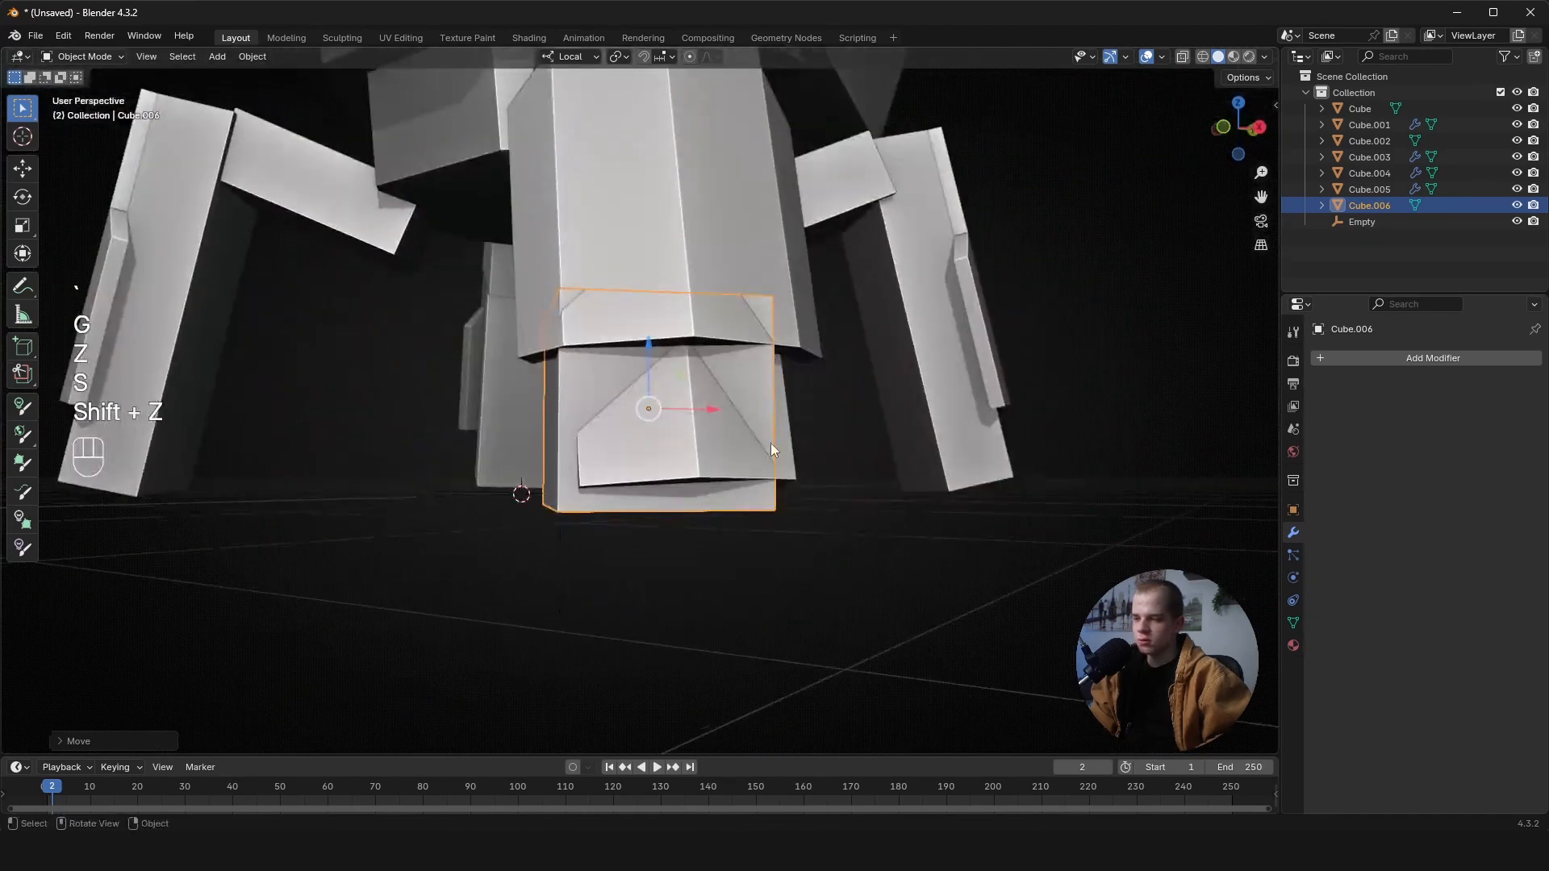
{"action": "key", "text": "Tab"}
{"action": "key", "text": "Tab"}
{"action": "left_click", "coordinate": [672, 466]}
{"action": "key", "text": "Tab"}
{"action": "middle_click_drag", "start_coordinate": [596, 476], "coordinate": [649, 482]}
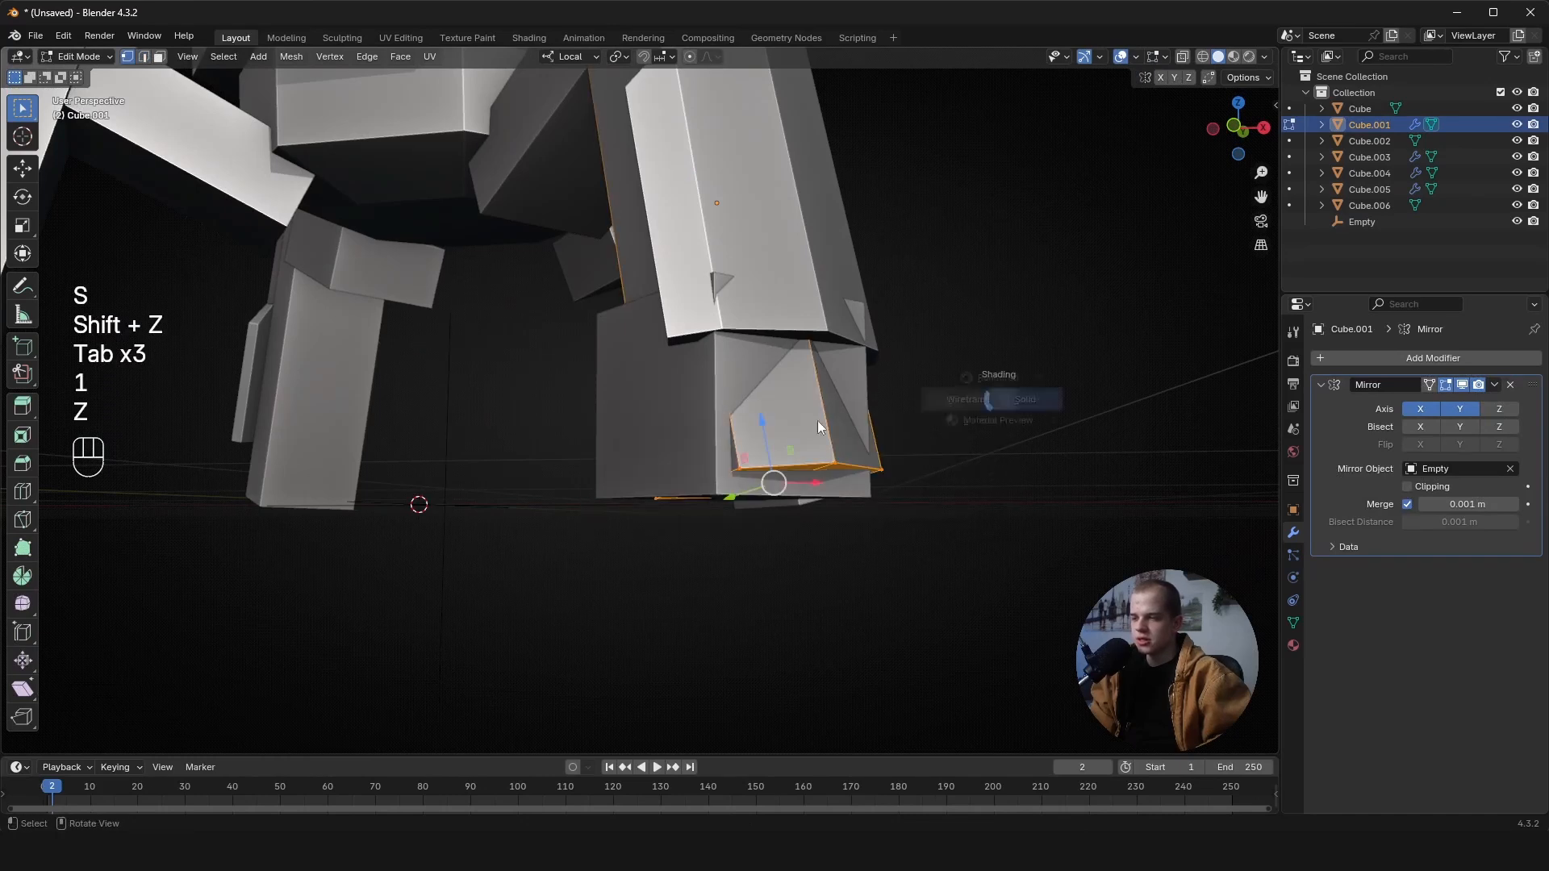
{"action": "key", "text": "z"}
{"action": "key", "text": "g"}
{"action": "key", "text": "z"}
{"action": "left_click", "coordinate": [880, 349]}
{"action": "key", "text": "z"}
{"action": "middle_click_drag", "start_coordinate": [758, 323], "coordinate": [835, 315]}
{"action": "key", "text": "z"}
{"action": "key", "text": "Tab"}
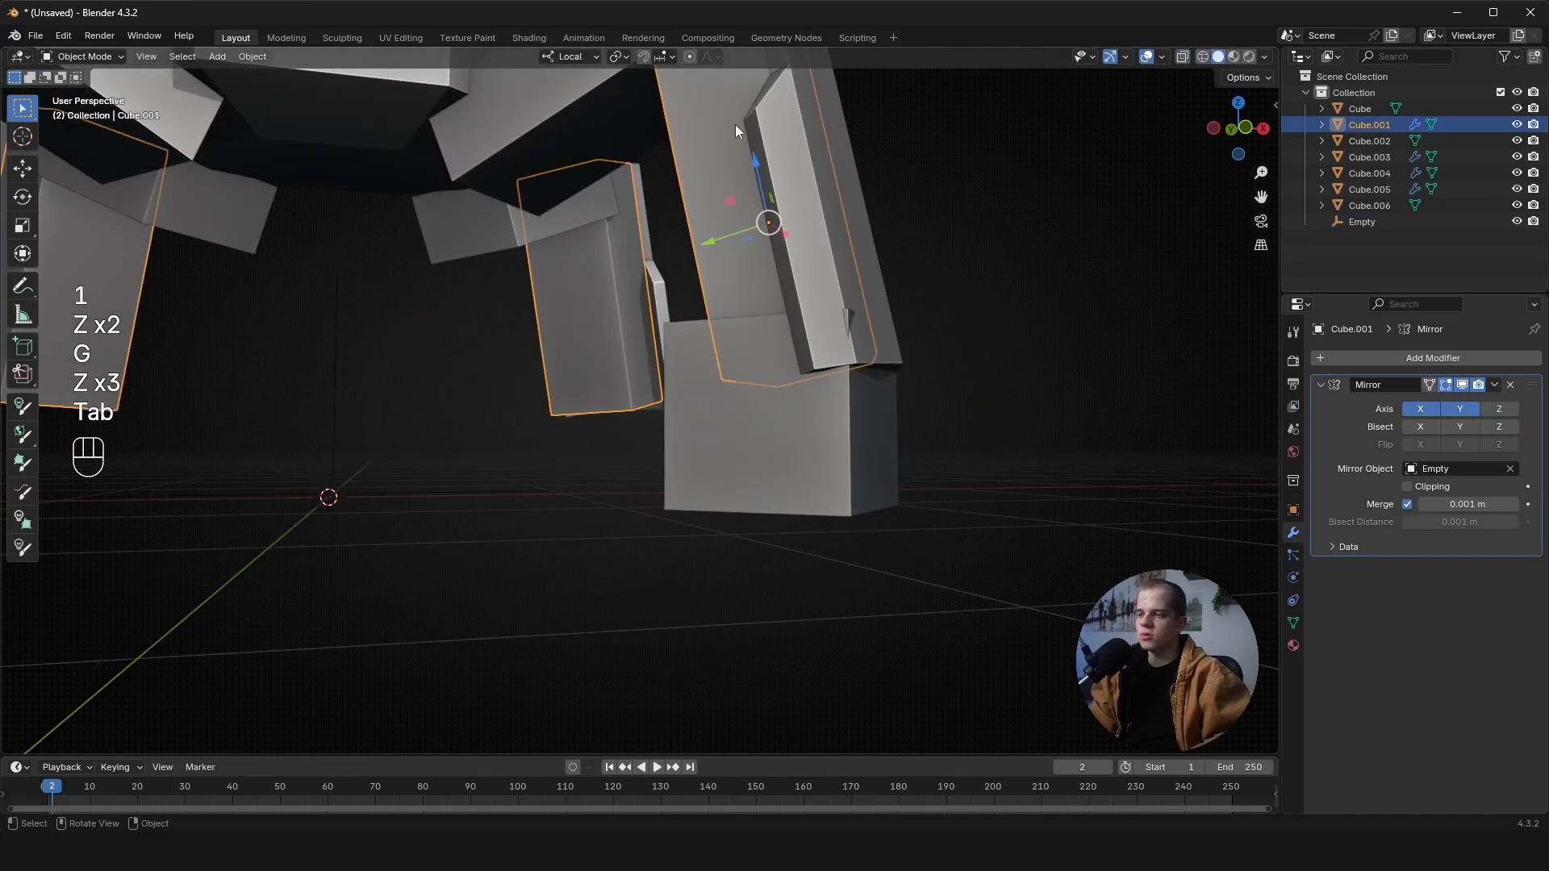
- Add a centred horizontal loop cut across the lower section of the leg's armour panel
{"action": "middle_click_drag", "start_coordinate": [734, 125], "coordinate": [757, 283]}
{"action": "scroll", "coordinate": [757, 283], "scroll_direction": "down", "scroll_amount": 4}
{"action": "scroll", "coordinate": [709, 372], "scroll_direction": "up", "scroll_amount": 3}
{"action": "key", "text": "alt+a"}
{"action": "left_click", "coordinate": [659, 461]}
{"action": "mouse_move", "coordinate": [660, 461]}
{"action": "middle_mouse_down"}
{"action": "mouse_move", "coordinate": [772, 384]}
{"action": "mouse_move", "coordinate": [750, 380]}
{"action": "middle_mouse_up"}
{"action": "left_click", "coordinate": [772, 384]}
{"action": "key", "text": "Tab"}
{"action": "key", "text": "1"}
{"action": "key", "text": "z"}
{"action": "left_click_drag", "start_coordinate": [540, 415], "coordinate": [895, 347]}
{"action": "key", "text": "z"}
{"action": "middle_click_drag", "start_coordinate": [933, 349], "coordinate": [723, 376]}
{"action": "scroll", "coordinate": [723, 377], "scroll_direction": "up", "scroll_amount": 3}
{"action": "key", "text": "ctrl+r"}
{"action": "left_click", "coordinate": [683, 332]}
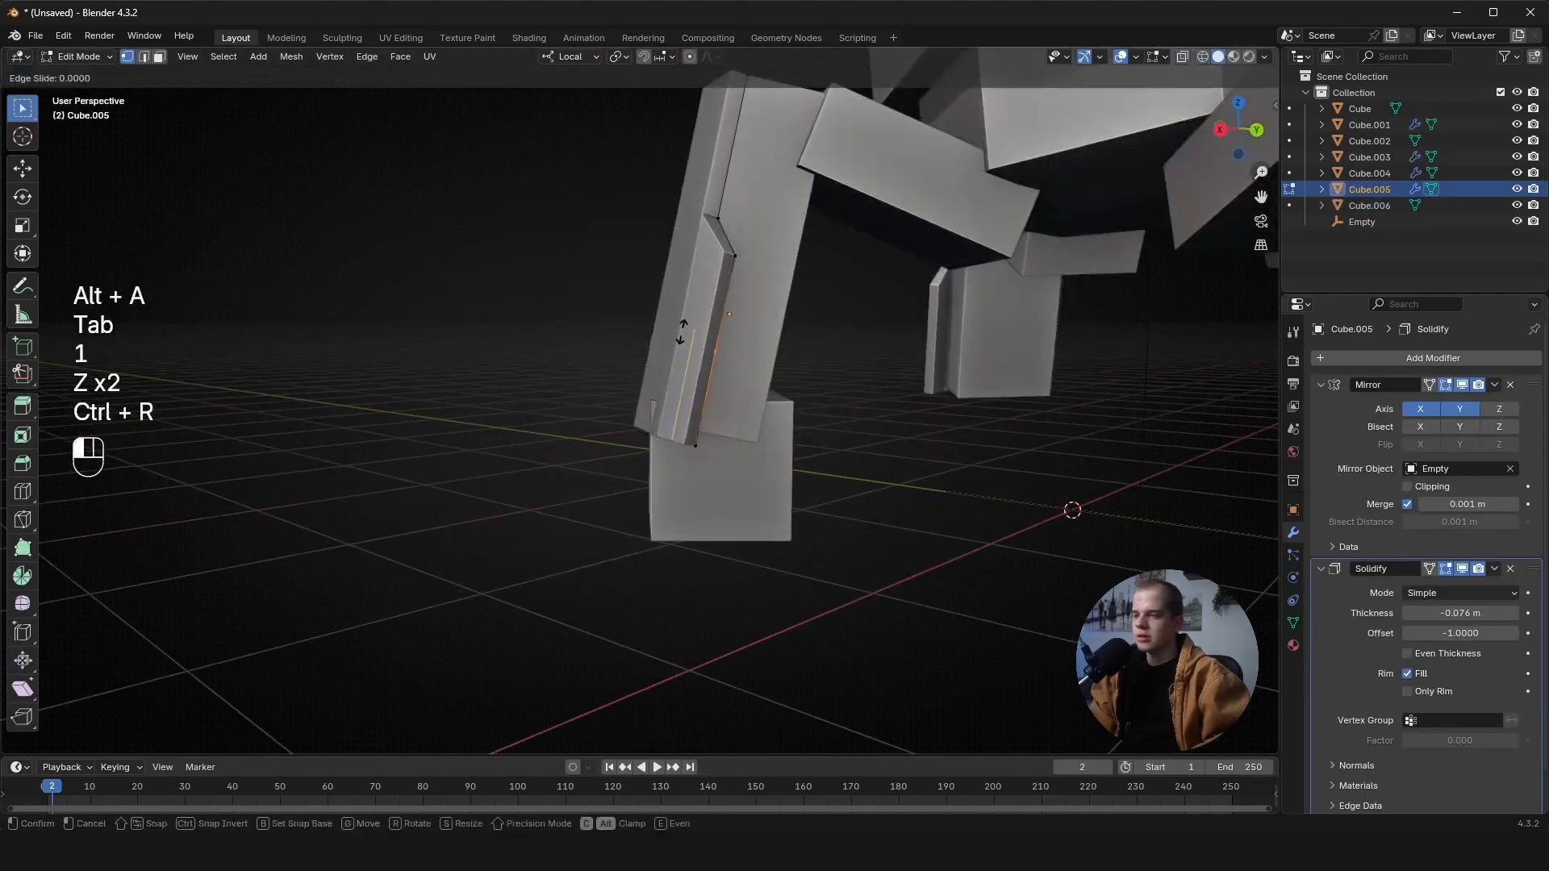
{"action": "right_click", "coordinate": [682, 331]}
- Push the armour panel's new edge loop outwards from the leg to bend its lower section
{"action": "scroll", "coordinate": [692, 334], "scroll_direction": "up", "scroll_amount": 1}
{"action": "left_click_drag", "start_coordinate": [750, 344], "coordinate": [711, 322]}
{"action": "middle_click_drag", "start_coordinate": [752, 318], "coordinate": [703, 329]}
{"action": "key", "text": "2"}
{"action": "left_click_drag", "start_coordinate": [637, 254], "coordinate": [637, 255]}
{"action": "middle_click_drag", "start_coordinate": [758, 375], "coordinate": [758, 321]}
- Shape the armour panel's bottom edge into a point by moving its centre and corner vertices along local Z
{"action": "key", "text": "1"}
{"action": "key", "text": "z"}
{"action": "left_click", "coordinate": [629, 432]}
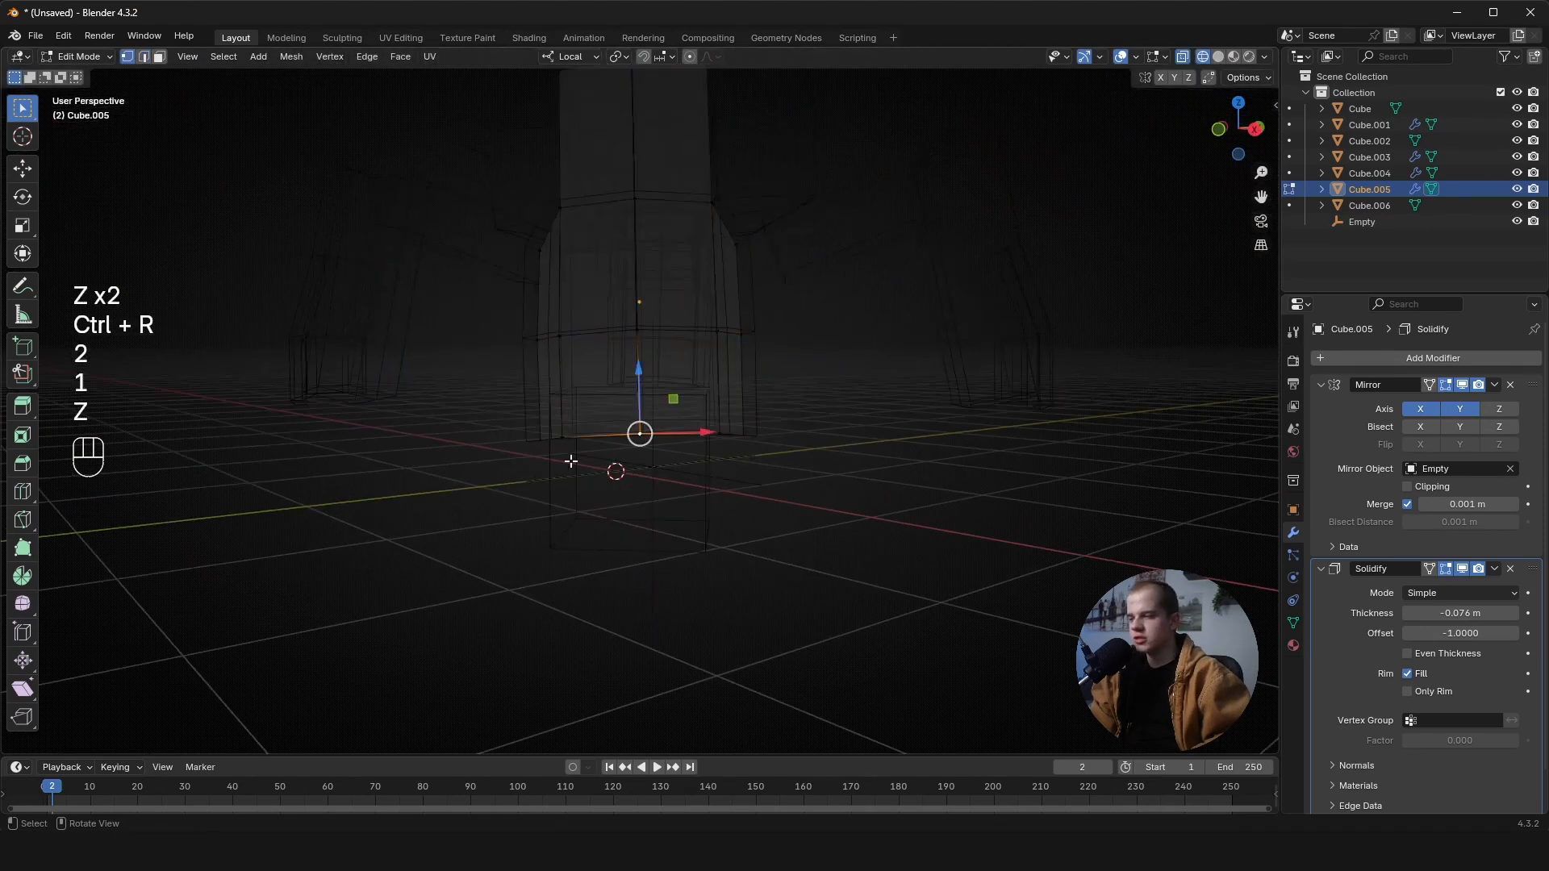
{"action": "mouse_move", "coordinate": [645, 372]}
{"action": "left_mouse_down"}
{"action": "mouse_move", "coordinate": [722, 389]}
{"action": "mouse_move", "coordinate": [643, 366]}
{"action": "left_mouse_up"}
{"action": "key", "text": "z"}
{"action": "key", "text": "z"}
{"action": "key", "text": "z"}
{"action": "mouse_move", "coordinate": [944, 368]}
{"action": "middle_mouse_down"}
{"action": "mouse_move", "coordinate": [823, 391]}
{"action": "mouse_move", "coordinate": [910, 398]}
{"action": "mouse_move", "coordinate": [642, 287]}
{"action": "middle_mouse_up"}
- Adjust the vertices of the armour panel's upper bend along local Z so the bend peaks at the centre
{"action": "key", "text": "z"}
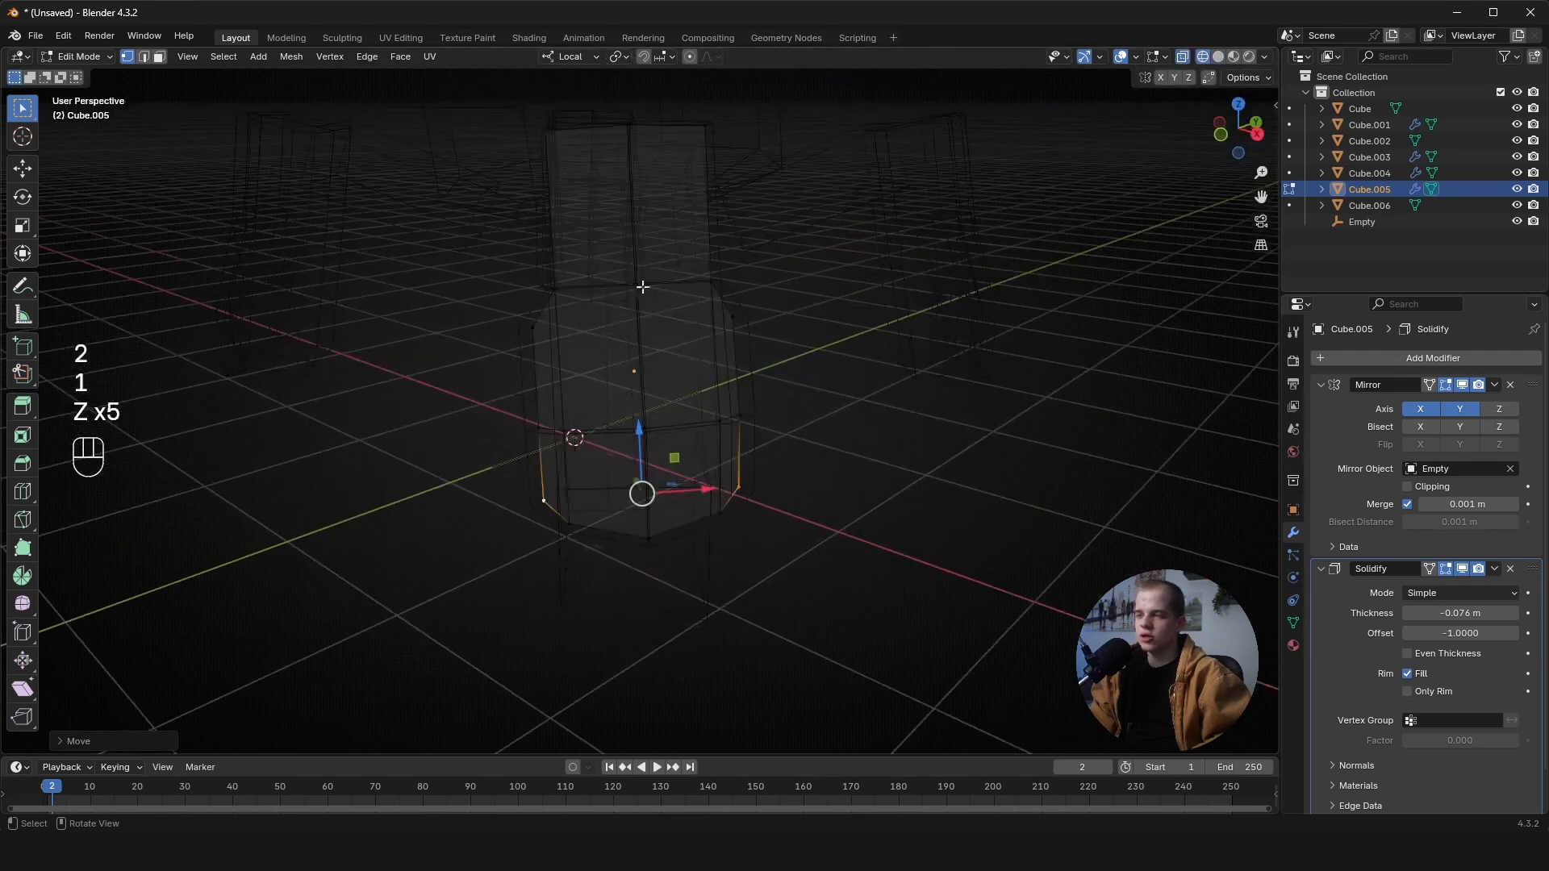
{"action": "key", "text": "z"}
{"action": "key", "text": "z"}
{"action": "key", "text": "z"}
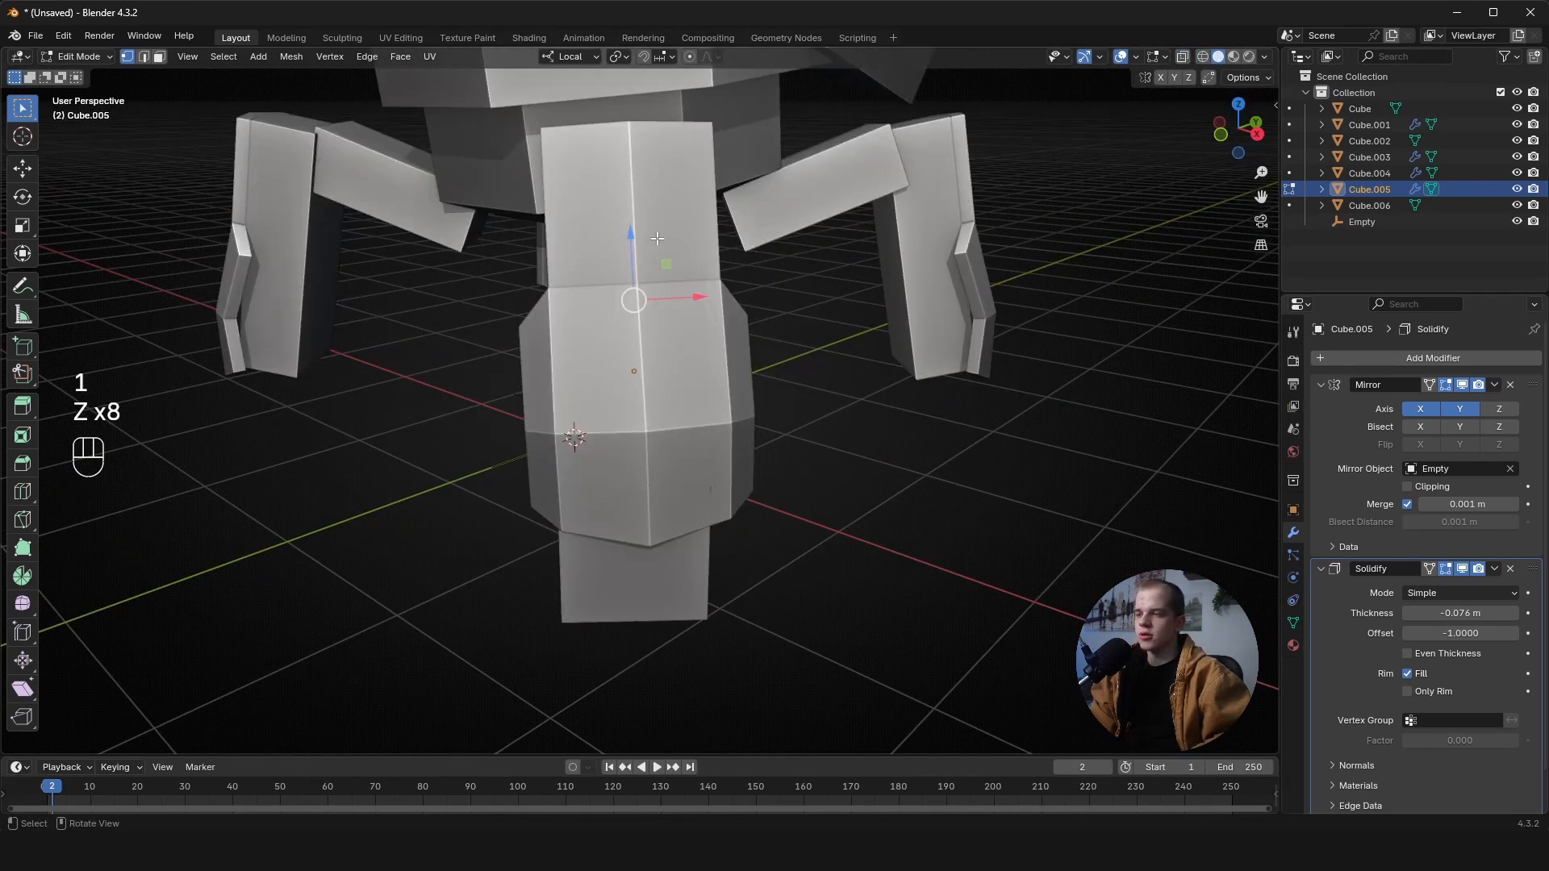
{"action": "left_click_drag", "start_coordinate": [632, 240], "coordinate": [642, 278]}
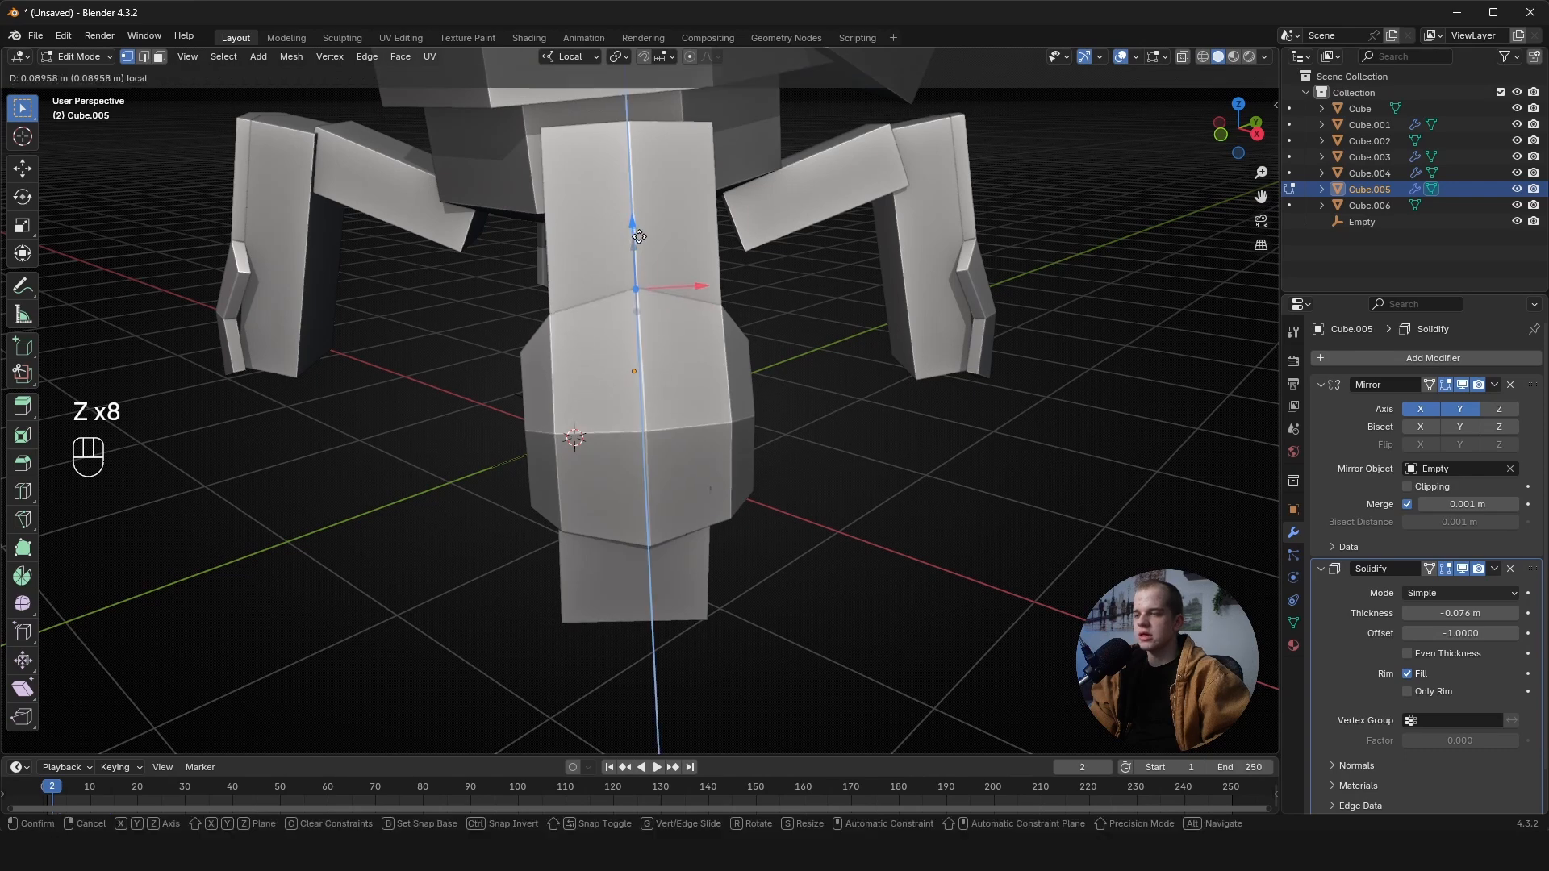
{"action": "key", "text": "Tab"}
{"action": "key", "text": "Tab"}
- Lower the two top corner vertices of the armour panel along local Z
{"action": "middle_click_drag", "start_coordinate": [845, 331], "coordinate": [712, 263]}
{"action": "key", "text": "a"}
{"action": "scroll", "coordinate": [712, 262], "scroll_direction": "up", "scroll_amount": 4}
{"action": "key", "text": "z"}
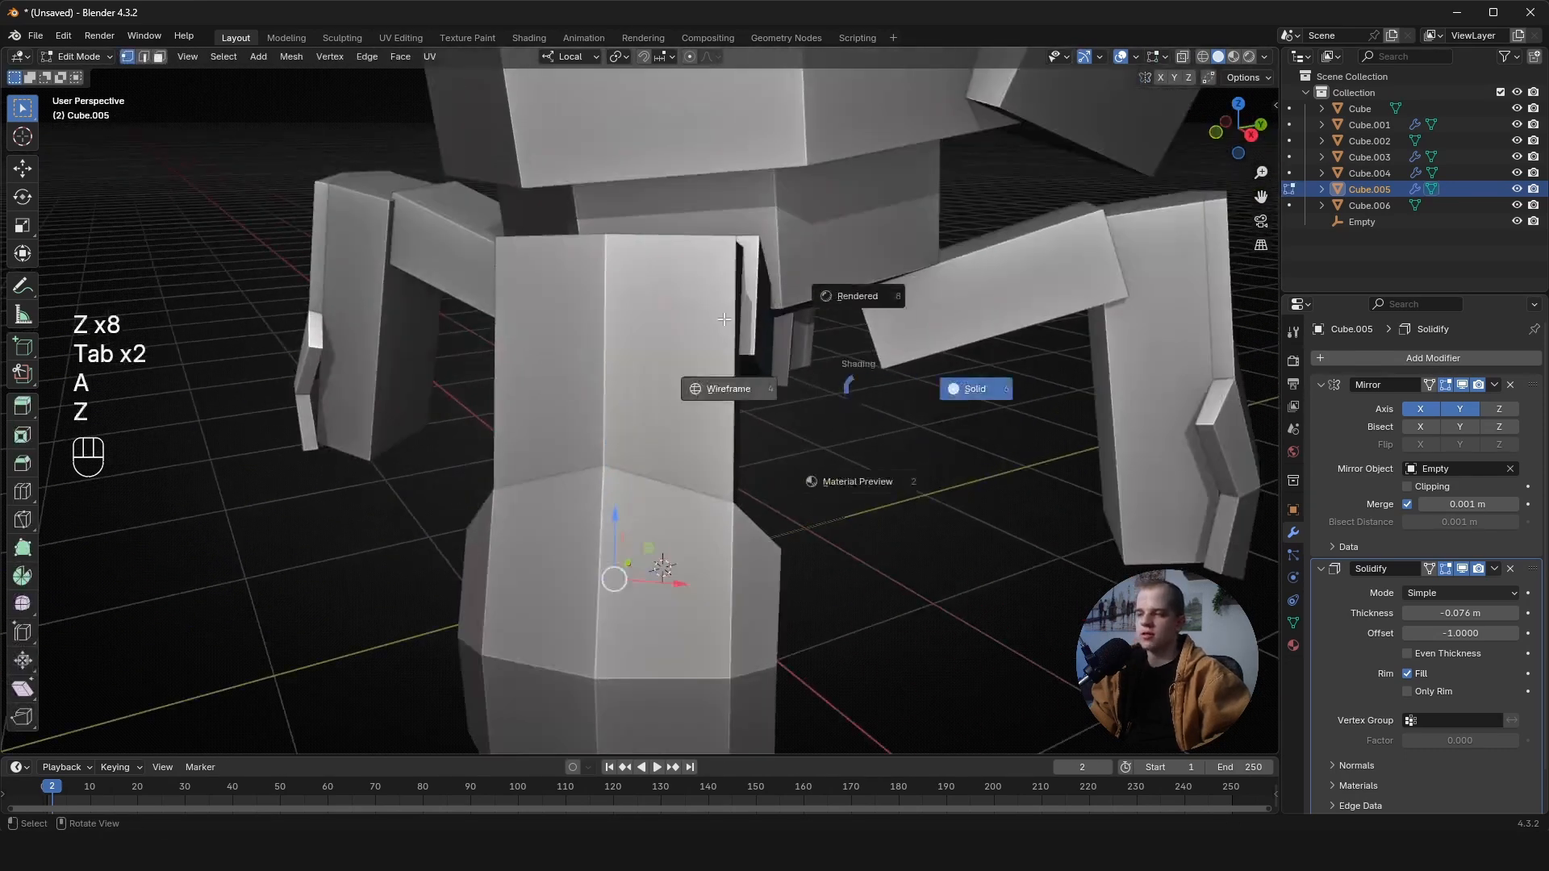
{"action": "left_click", "coordinate": [732, 239]}
{"action": "key", "text": "z"}
{"action": "left_click", "coordinate": [511, 239], "text": "shift"}
{"action": "key", "text": "z"}
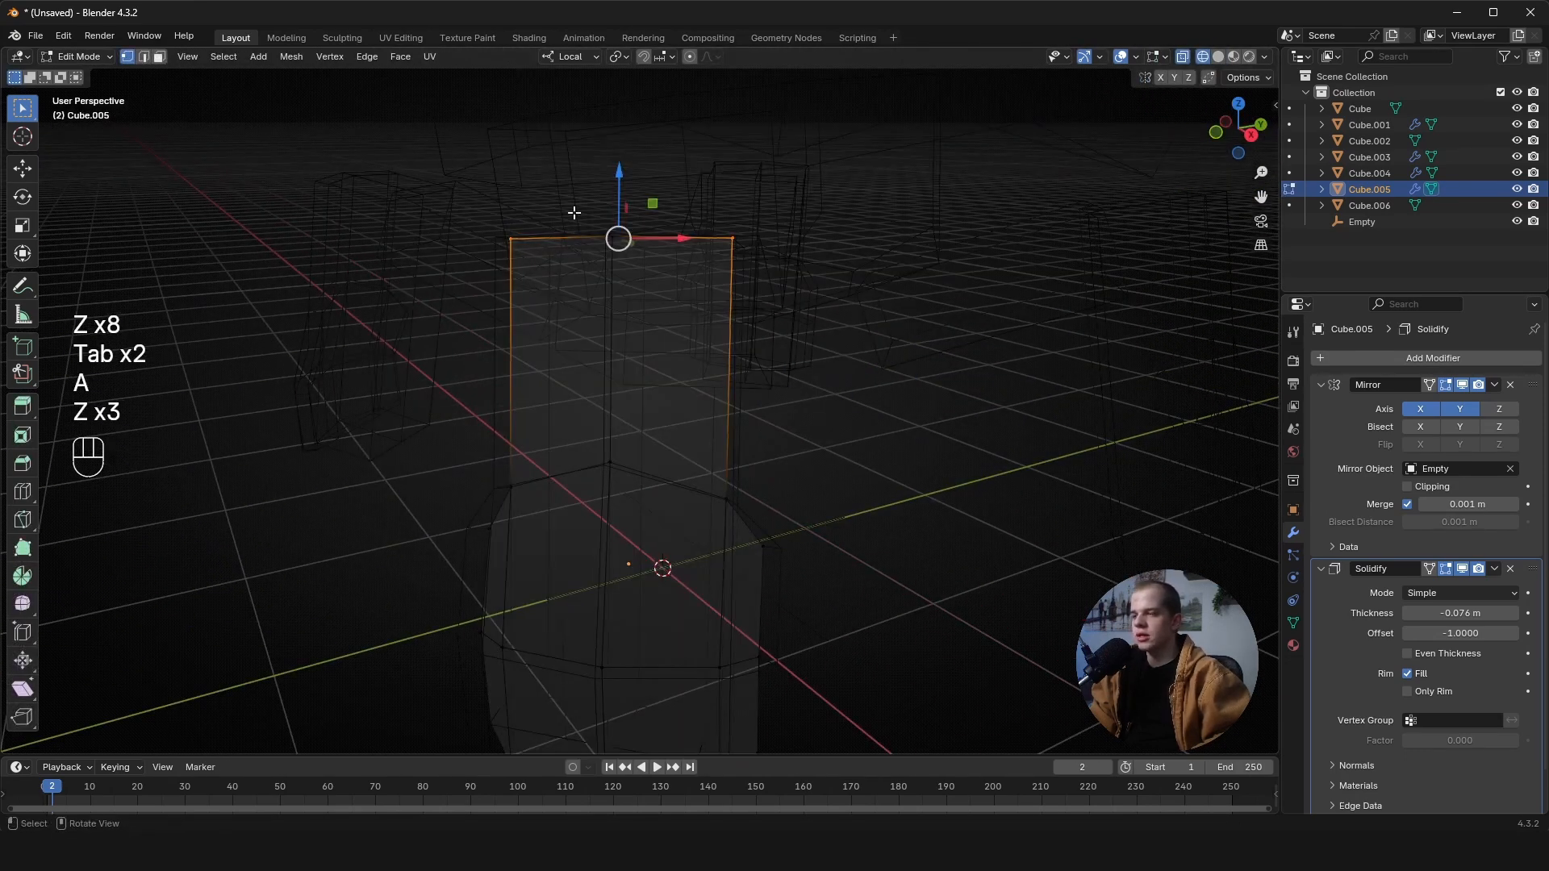
{"action": "key", "text": "z"}
{"action": "left_click_drag", "start_coordinate": [619, 171], "coordinate": [615, 208]}
{"action": "middle_click_drag", "start_coordinate": [865, 266], "coordinate": [788, 274]}
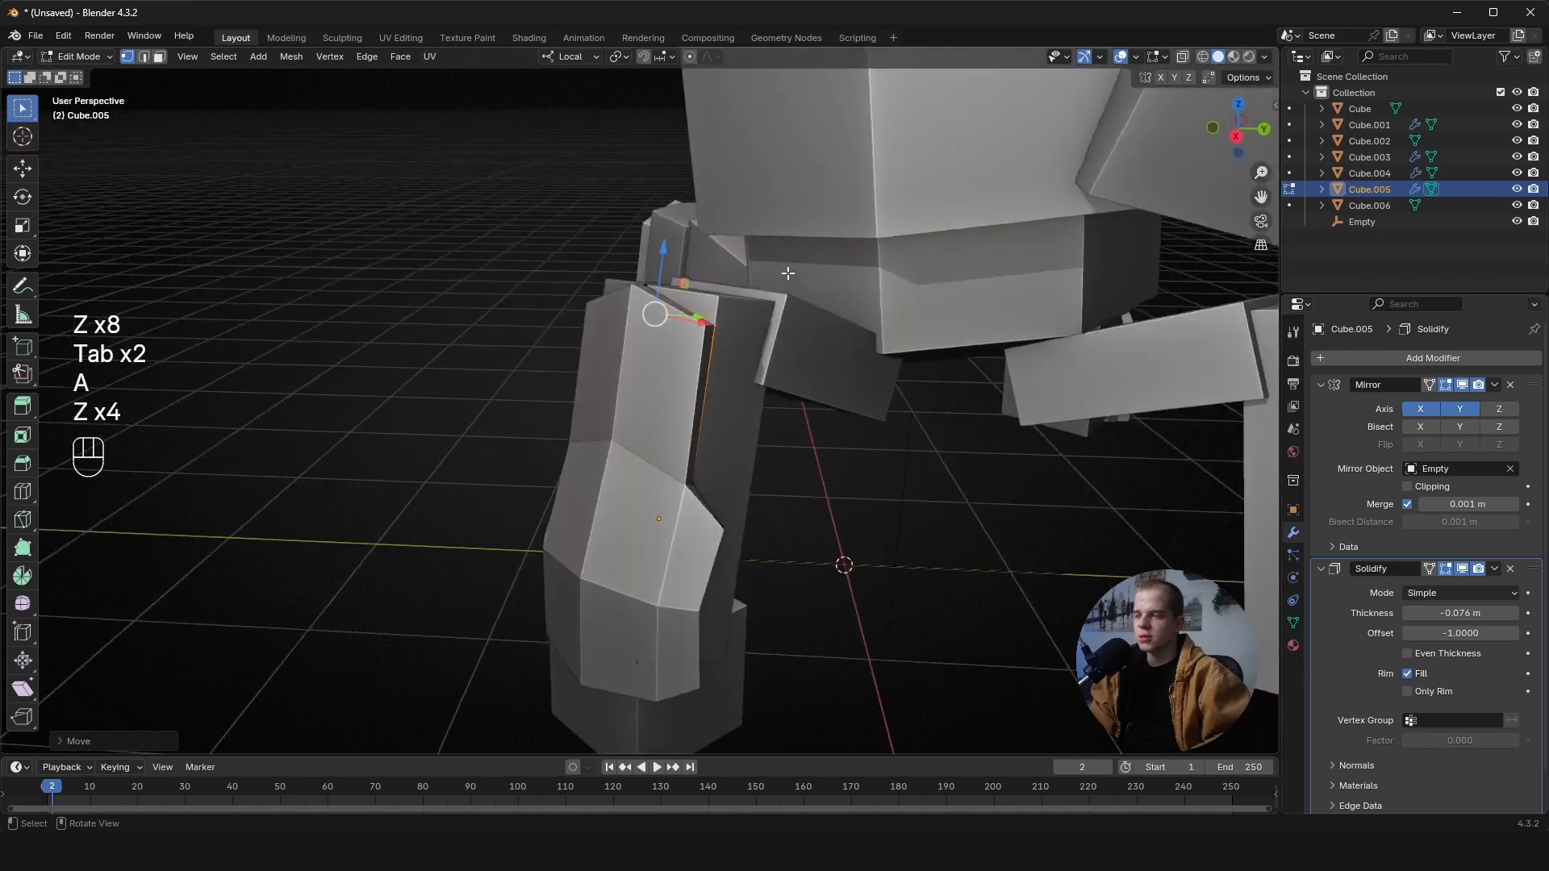
- Raise all the armour panel's top vertices slightly along local Z and deselect the panel
{"action": "key", "text": "z"}
{"action": "left_click_drag", "start_coordinate": [476, 379], "coordinate": [807, 228]}
{"action": "key", "text": "z"}
{"action": "left_click_drag", "start_coordinate": [667, 238], "coordinate": [670, 218]}
{"action": "key", "text": "Tab"}
{"action": "key", "text": "alt+a"}
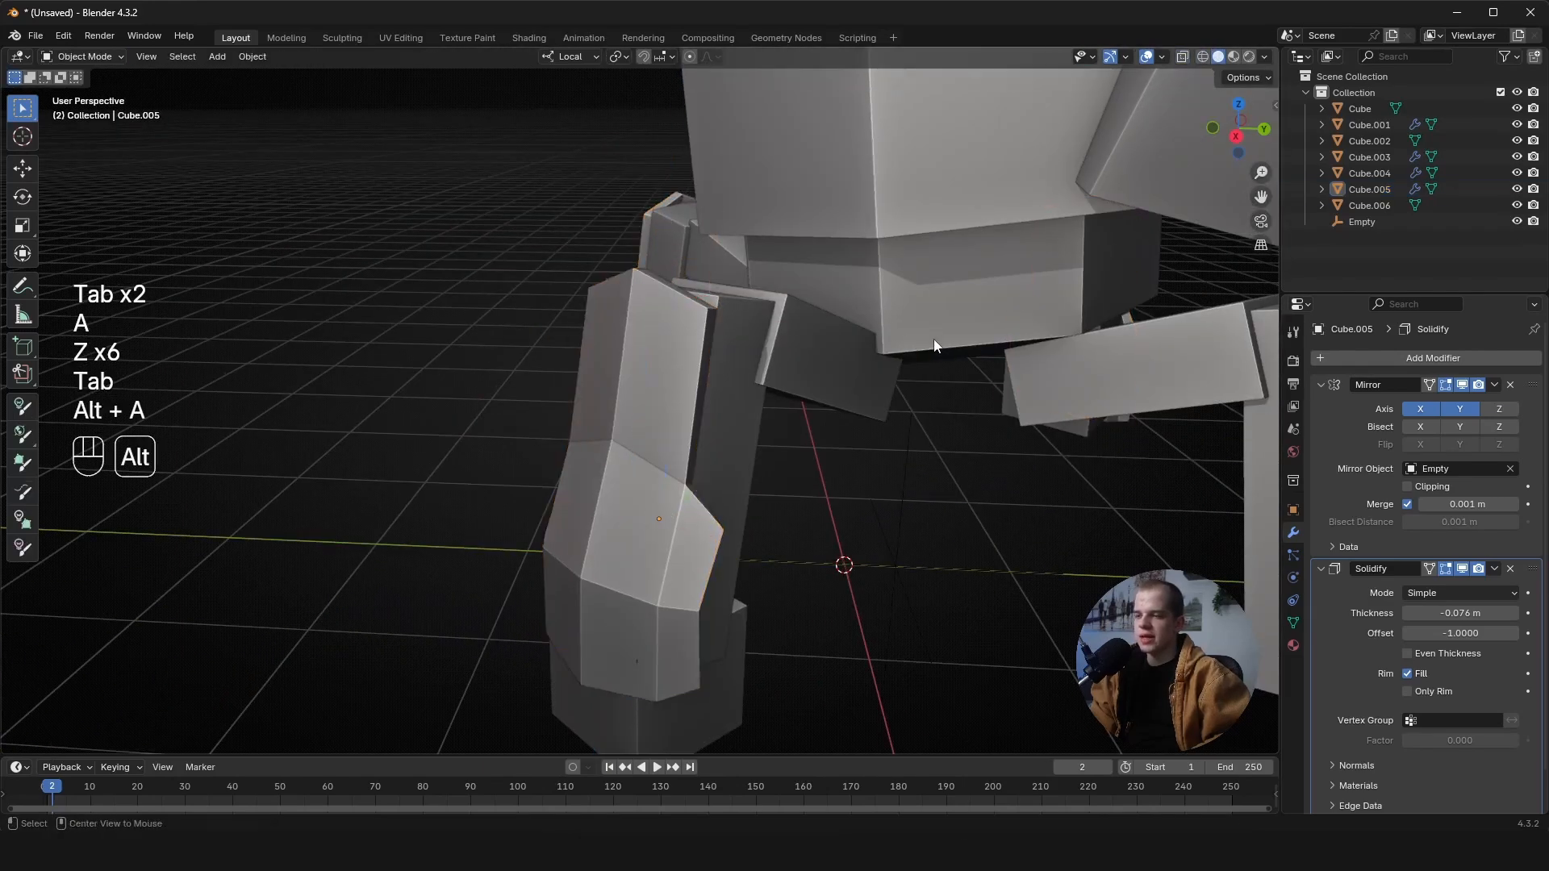
- Examine the reshaped leg armour and the mech's overall proportions from several angles
{"action": "scroll", "coordinate": [933, 346], "scroll_direction": "down", "scroll_amount": 1, "text": "alt"}
{"action": "scroll", "coordinate": [933, 346], "scroll_direction": "down", "scroll_amount": 2}
{"action": "middle_click_drag", "start_coordinate": [933, 346], "coordinate": [795, 319]}
{"action": "key", "text": "Tab"}
{"action": "key", "text": "Tab"}
{"action": "middle_click_drag", "start_coordinate": [616, 334], "coordinate": [633, 322]}
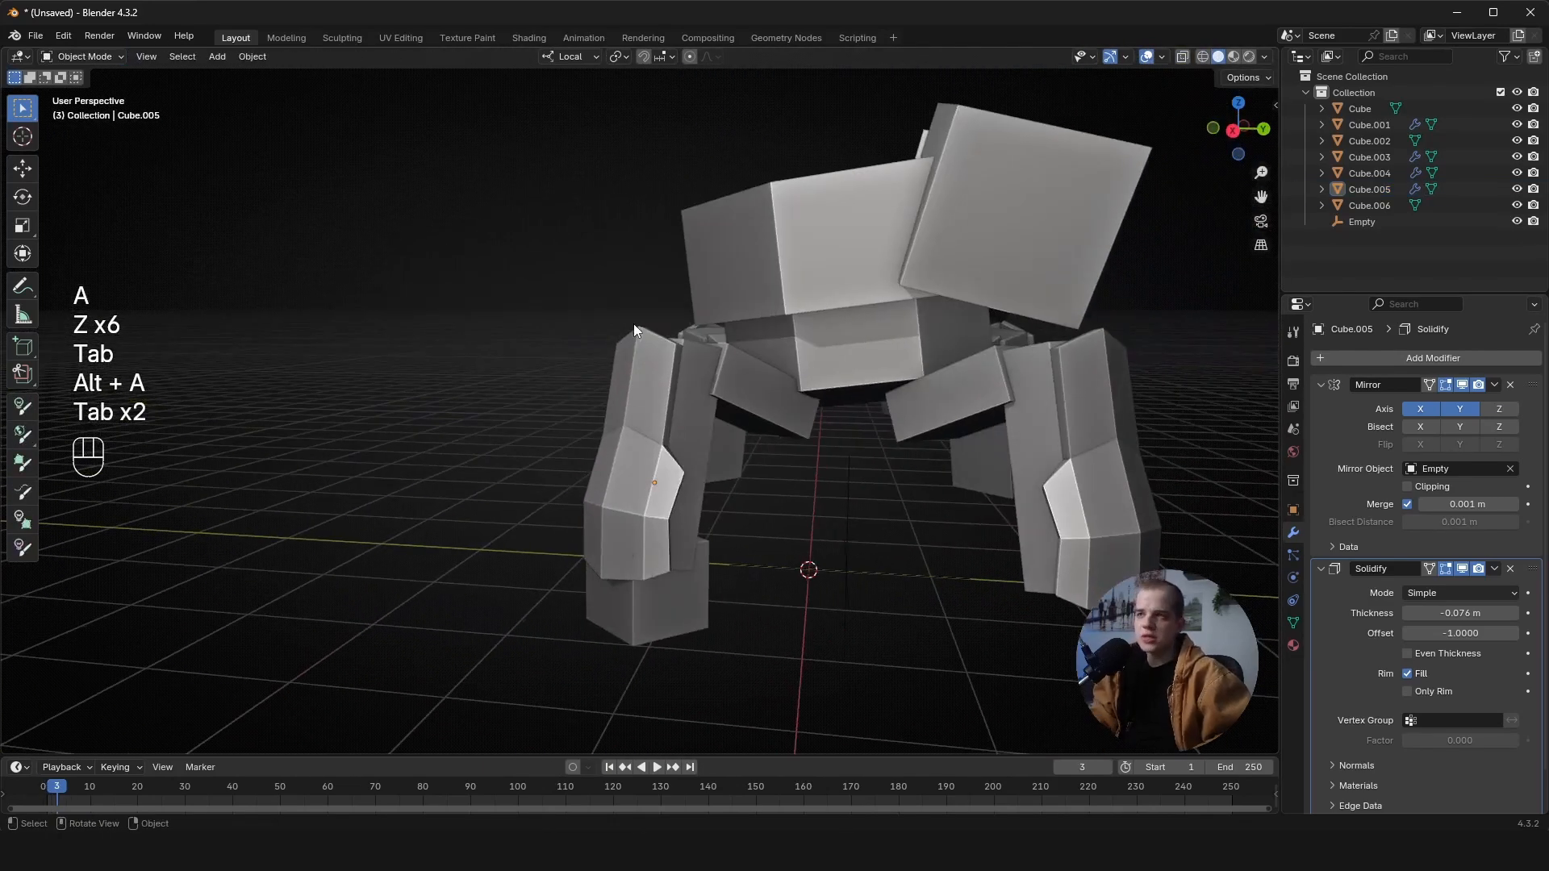
{"action": "middle_click_drag", "start_coordinate": [726, 386], "coordinate": [856, 315]}
- Add centred horizontal and vertical loop cuts to the foot block
{"action": "key", "text": "grave"}
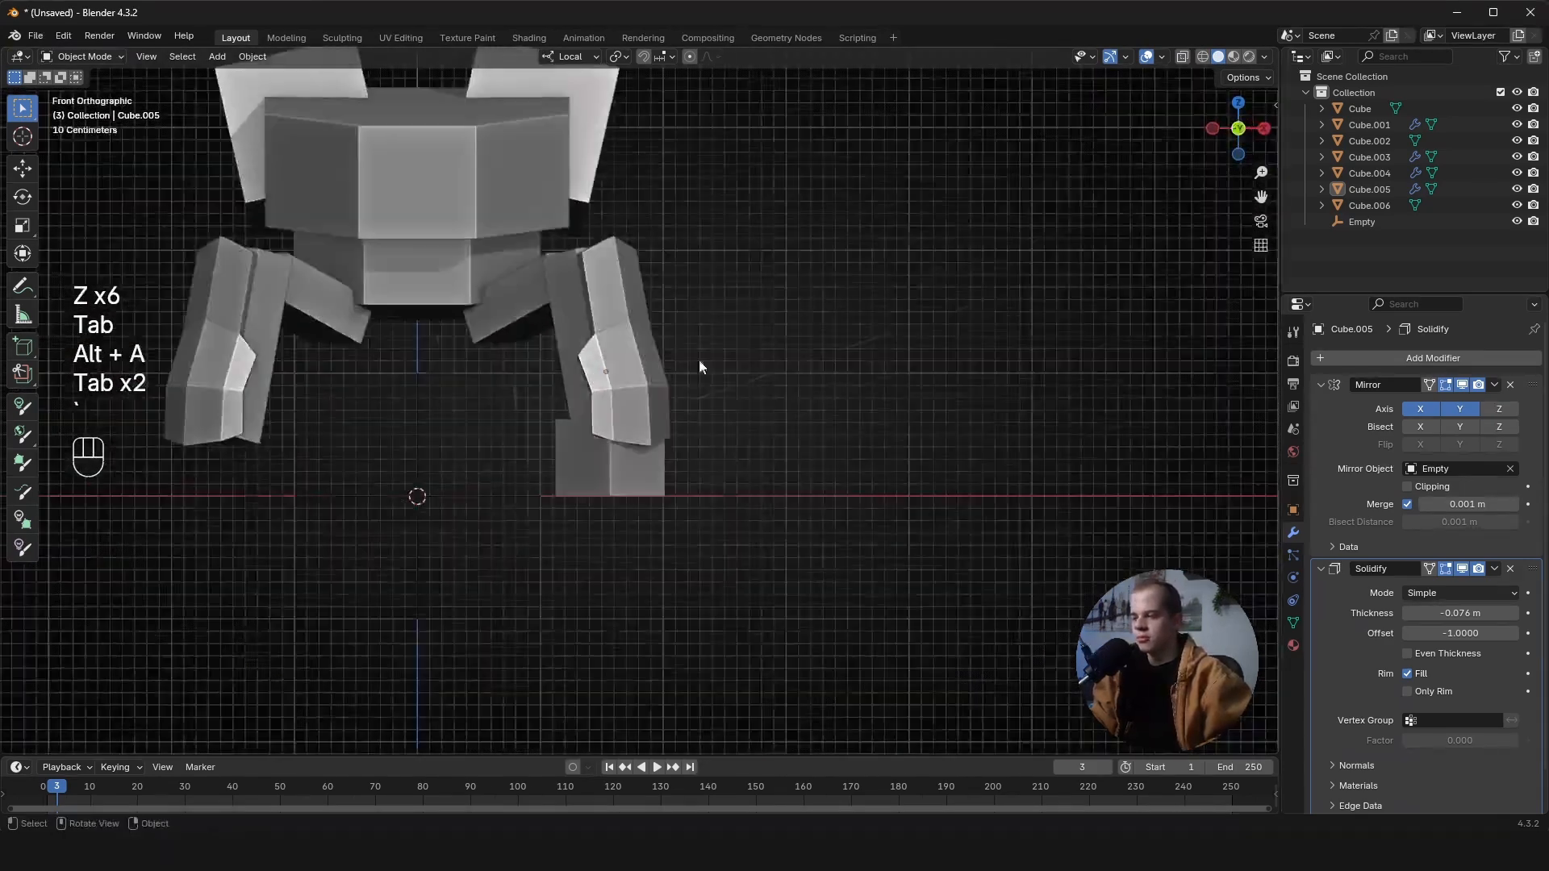
{"action": "scroll", "coordinate": [699, 360], "scroll_direction": "up", "scroll_amount": 2}
{"action": "middle_click_drag", "start_coordinate": [530, 523], "coordinate": [640, 394], "text": "shift"}
{"action": "left_click", "coordinate": [641, 394]}
{"action": "key", "text": "Tab"}
{"action": "key", "text": "ctrl+r"}
{"action": "left_click", "coordinate": [790, 351]}
{"action": "right_click", "coordinate": [790, 350]}
{"action": "key", "text": "ctrl+r"}
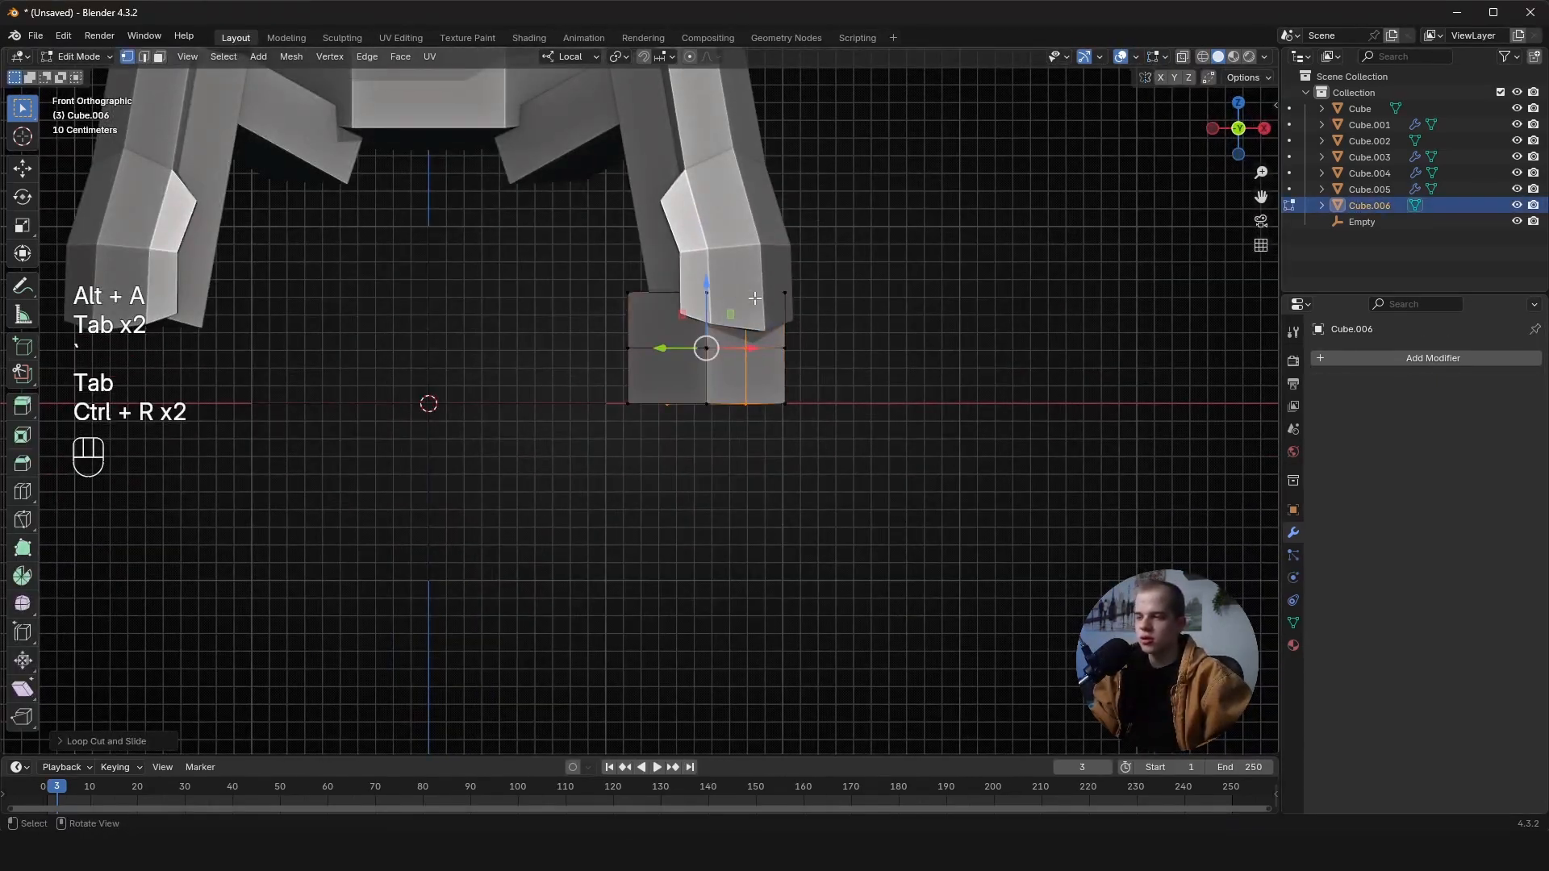
- Scale the whole foot block mesh to about 1.5 times along its local X axis and deselect it
{"action": "middle_click_drag", "start_coordinate": [790, 350], "coordinate": [751, 371]}
{"action": "key", "text": "a"}
{"action": "key", "text": "s"}
{"action": "key", "text": "x"}
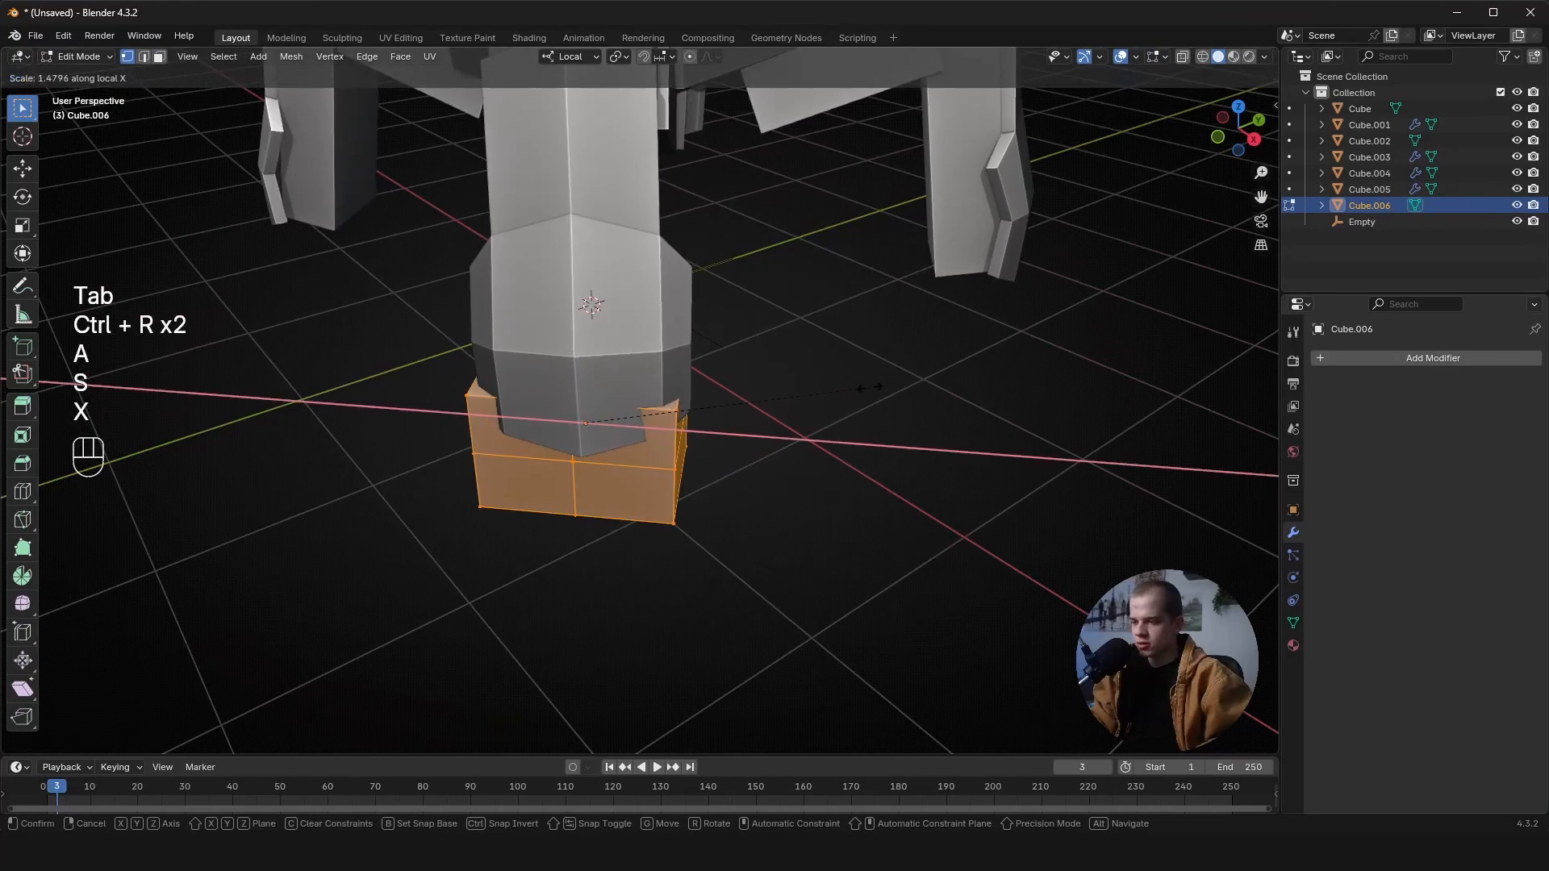
{"action": "left_click", "coordinate": [857, 387]}
{"action": "middle_click_drag", "start_coordinate": [858, 387], "coordinate": [610, 396]}
{"action": "key", "text": "alt+a"}
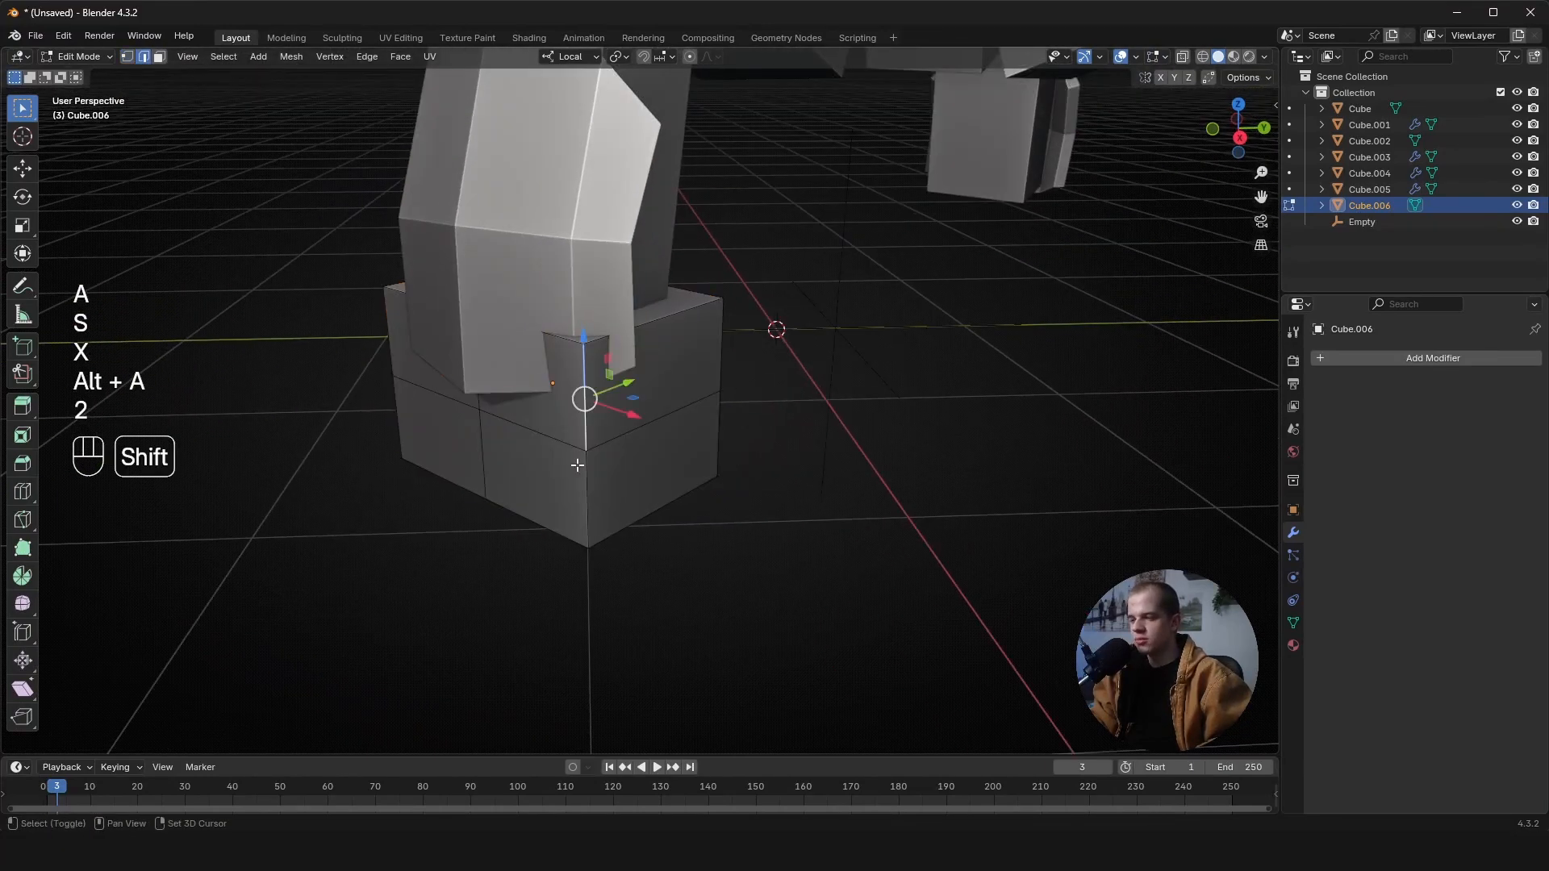
- Reposition the foot block's vertical edges, including the paired corner edges, to give the foot an angled outline
{"action": "left_click_drag", "start_coordinate": [528, 392], "coordinate": [571, 364]}
{"action": "middle_click_drag", "start_coordinate": [709, 378], "coordinate": [593, 377]}
{"action": "key", "text": "2"}
{"action": "left_click", "coordinate": [583, 313]}
{"action": "left_click", "coordinate": [576, 403], "text": "shift"}
{"action": "middle_click_drag", "start_coordinate": [936, 296], "coordinate": [784, 300]}
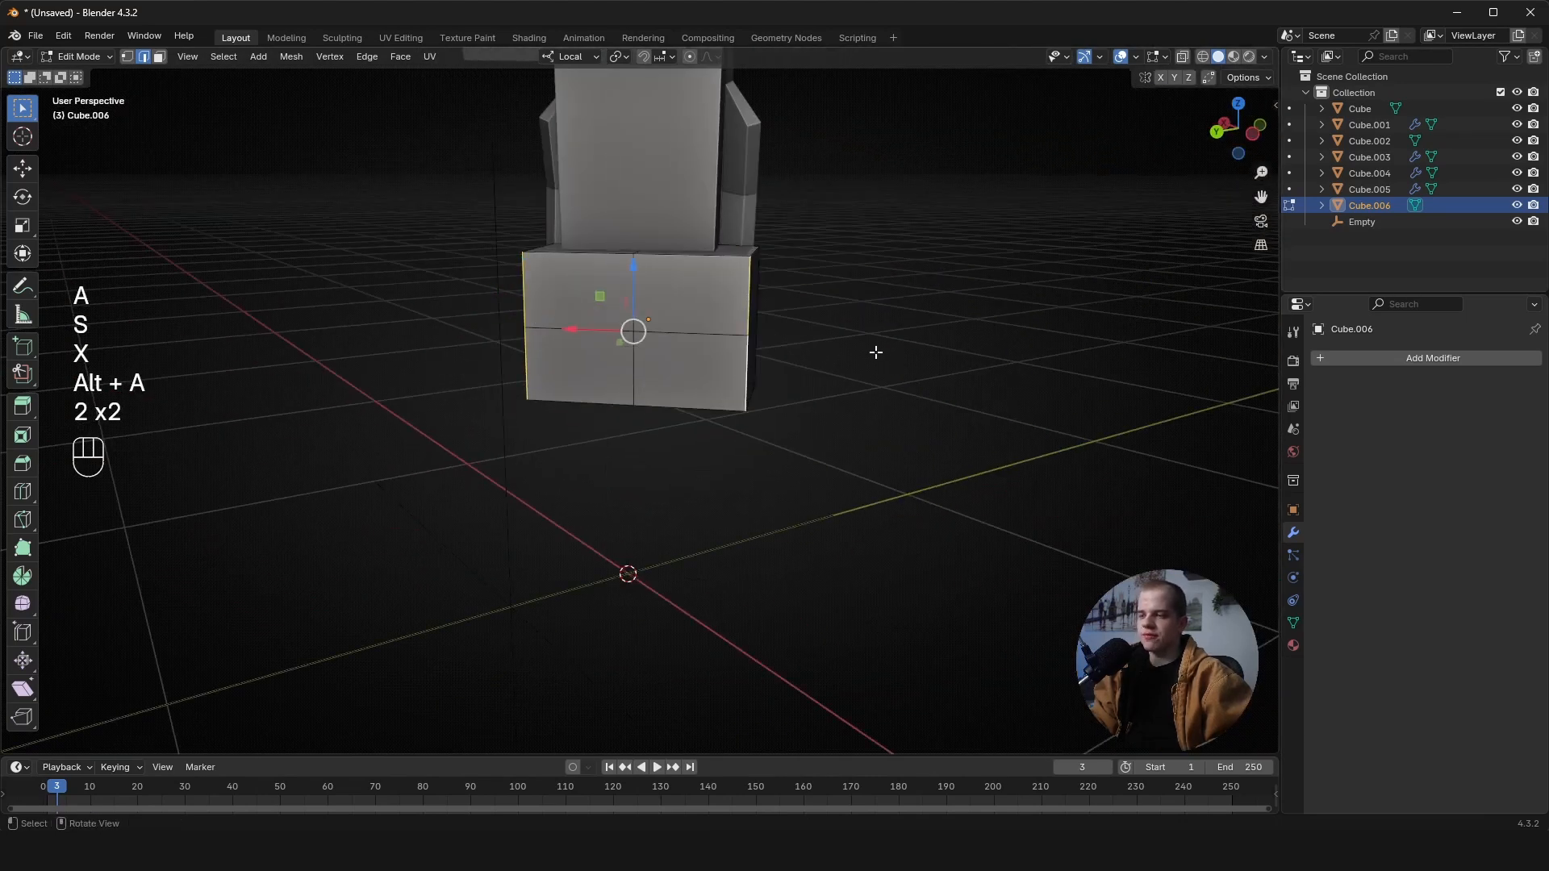
{"action": "middle_click_drag", "start_coordinate": [876, 352], "coordinate": [710, 364]}
{"action": "mouse_move", "coordinate": [645, 339]}
{"action": "left_mouse_down"}
{"action": "mouse_move", "coordinate": [660, 338]}
{"action": "mouse_move", "coordinate": [647, 338]}
{"action": "left_mouse_up"}
{"action": "key", "text": "grave"}
{"action": "left_click", "coordinate": [867, 313]}
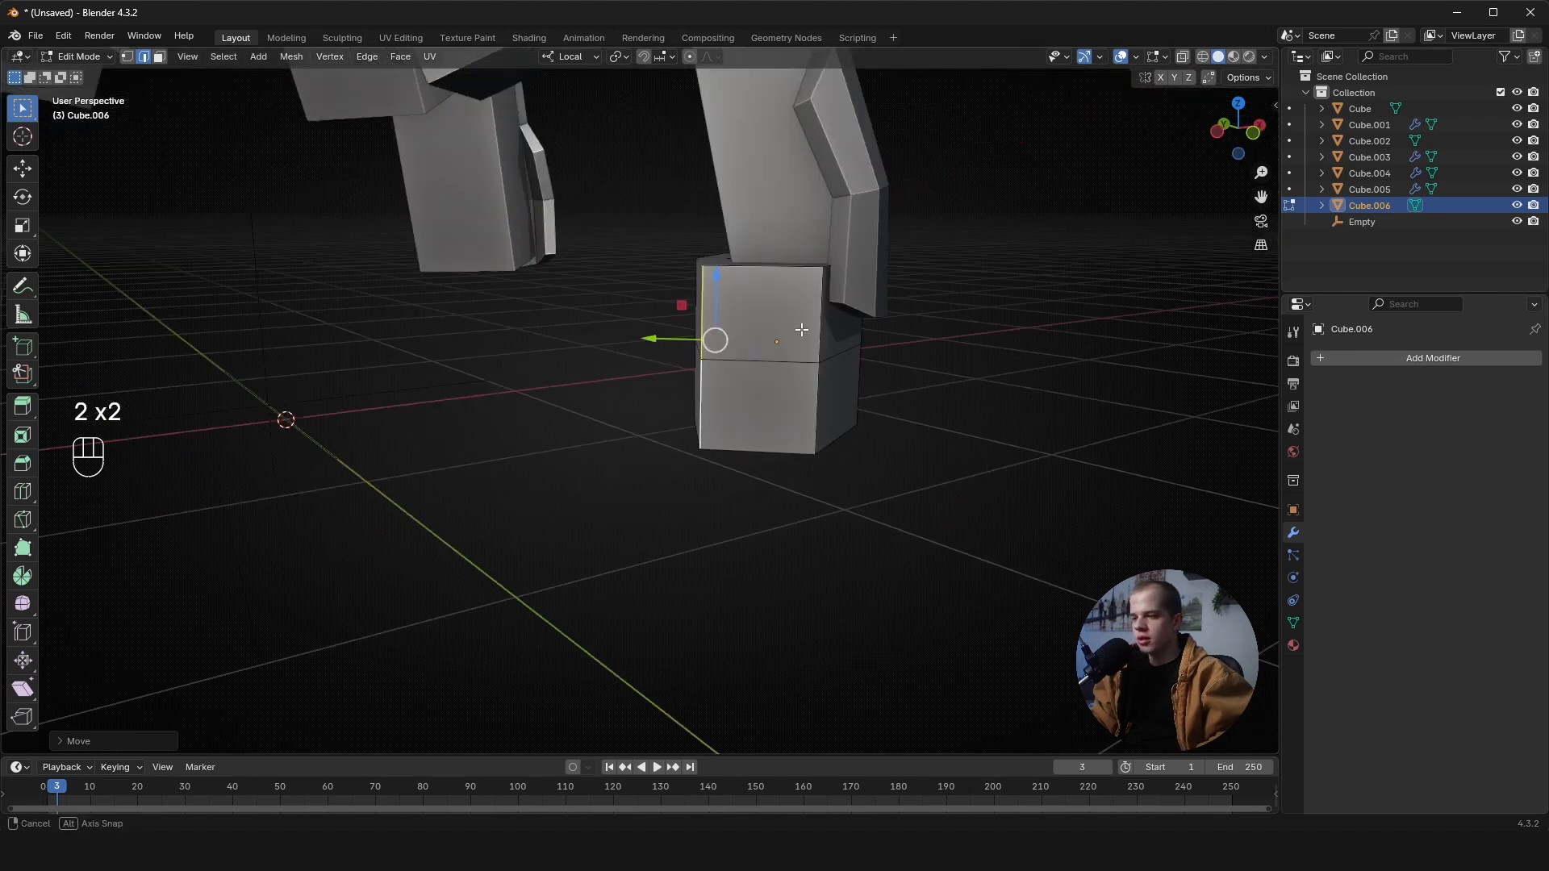
- Move the foot block's innermost vertical edge along its local Y axis
{"action": "key", "text": "Tab"}
{"action": "key", "text": "alt+a"}
{"action": "key", "text": "Tab"}
{"action": "key", "text": "2"}
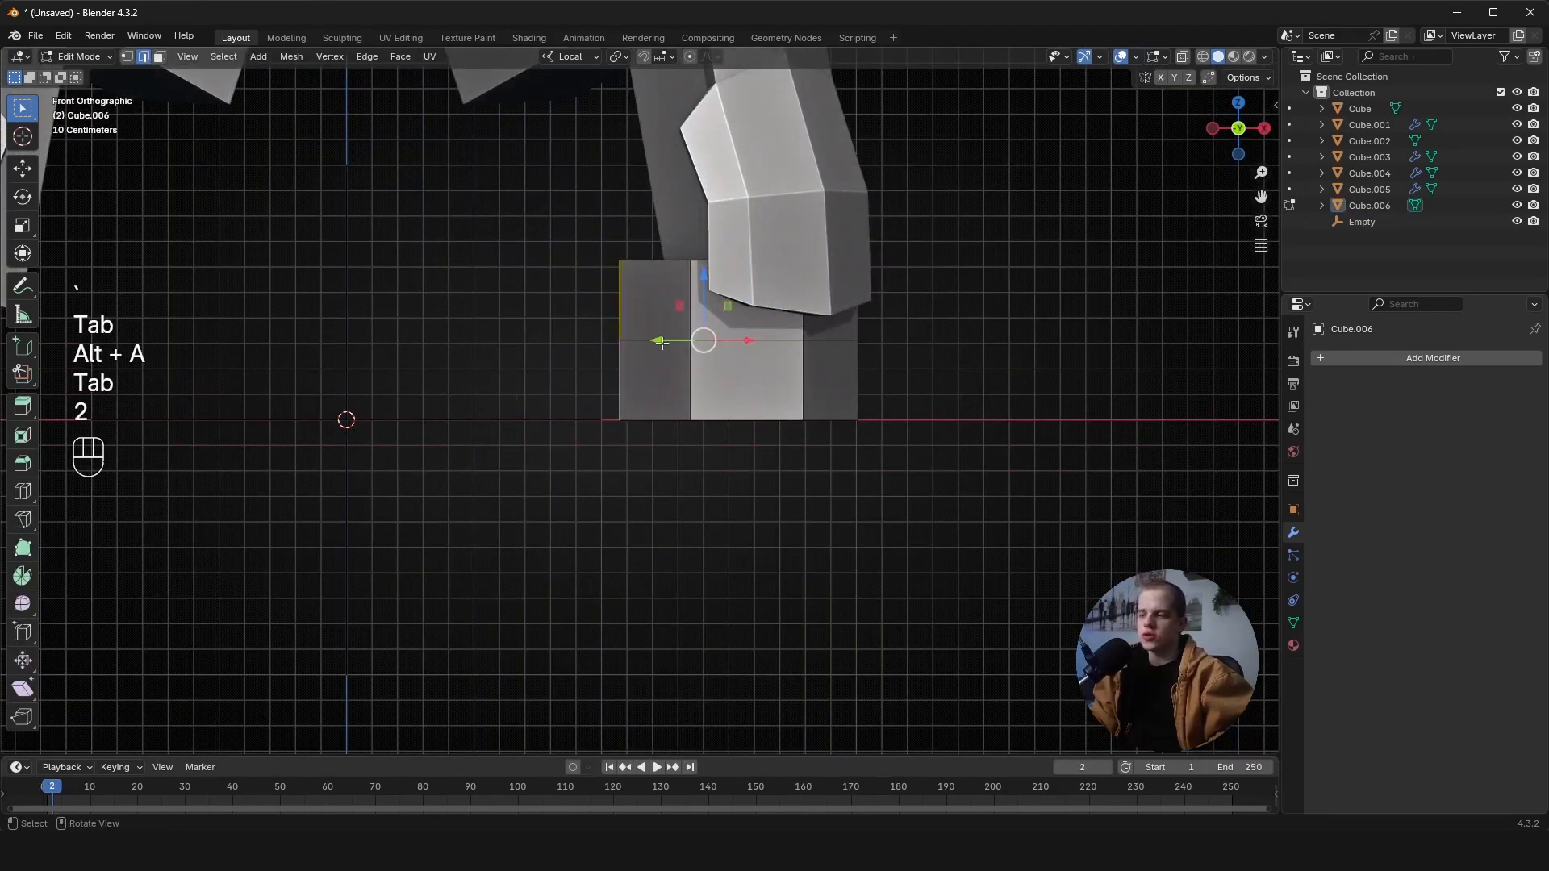
{"action": "middle_click_drag", "start_coordinate": [674, 343], "coordinate": [573, 375]}
{"action": "key", "text": "grave"}
{"action": "left_click", "coordinate": [511, 218]}
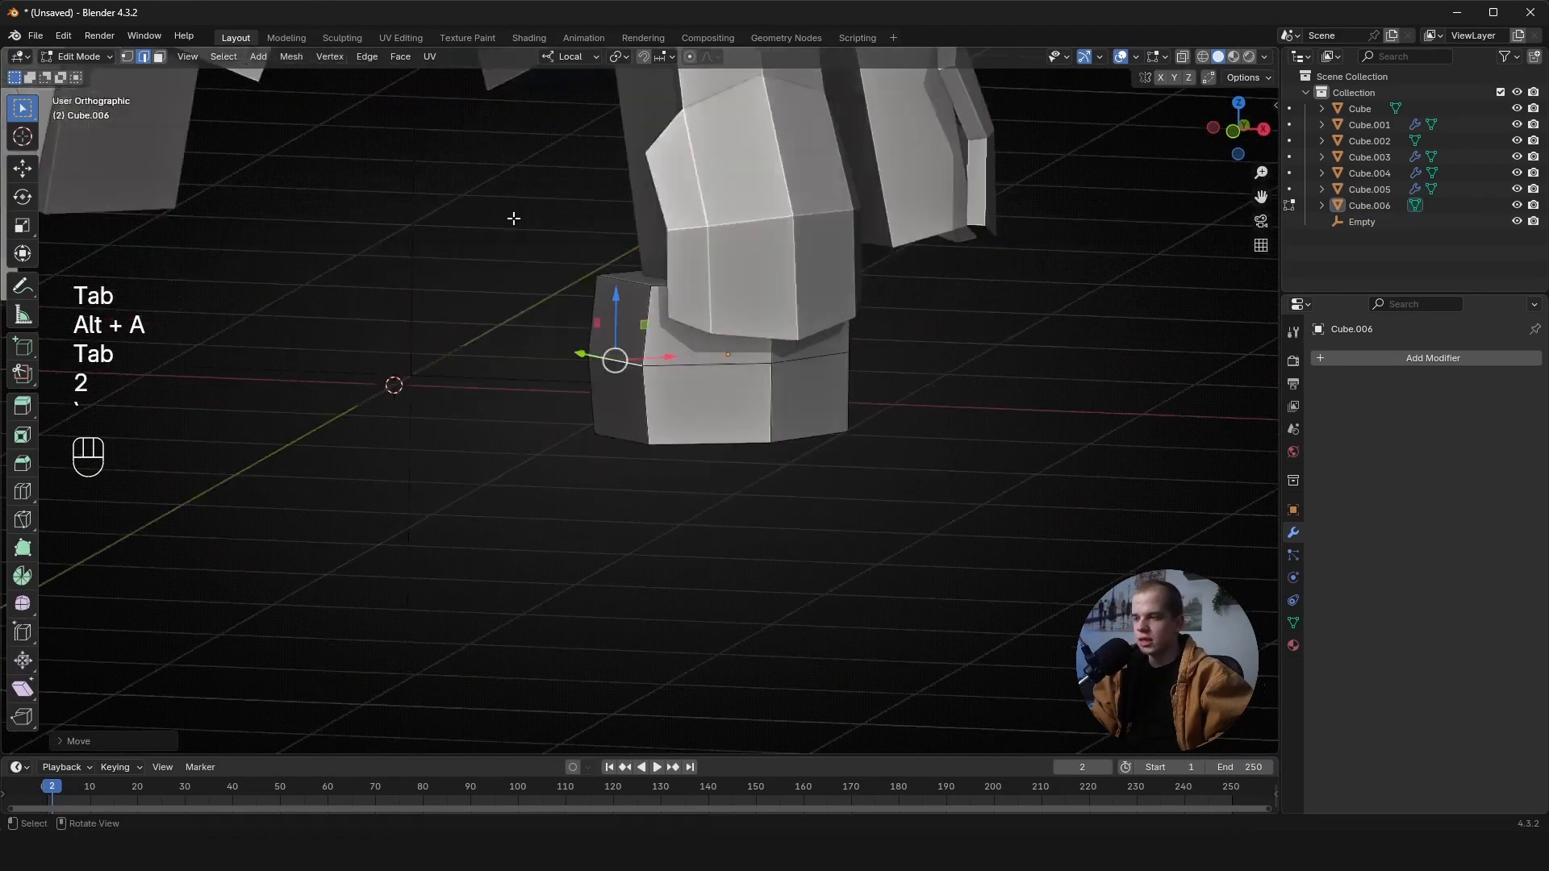
{"action": "key", "text": "Tab"}
- Set the viewport's solid shading to a single black colour to view the mech as a silhouette
{"action": "middle_click_drag", "start_coordinate": [999, 142], "coordinate": [1053, 242], "text": "shift"}
{"action": "left_click", "coordinate": [1264, 57]}
{"action": "left_click", "coordinate": [1200, 300]}
{"action": "left_click", "coordinate": [1263, 318]}
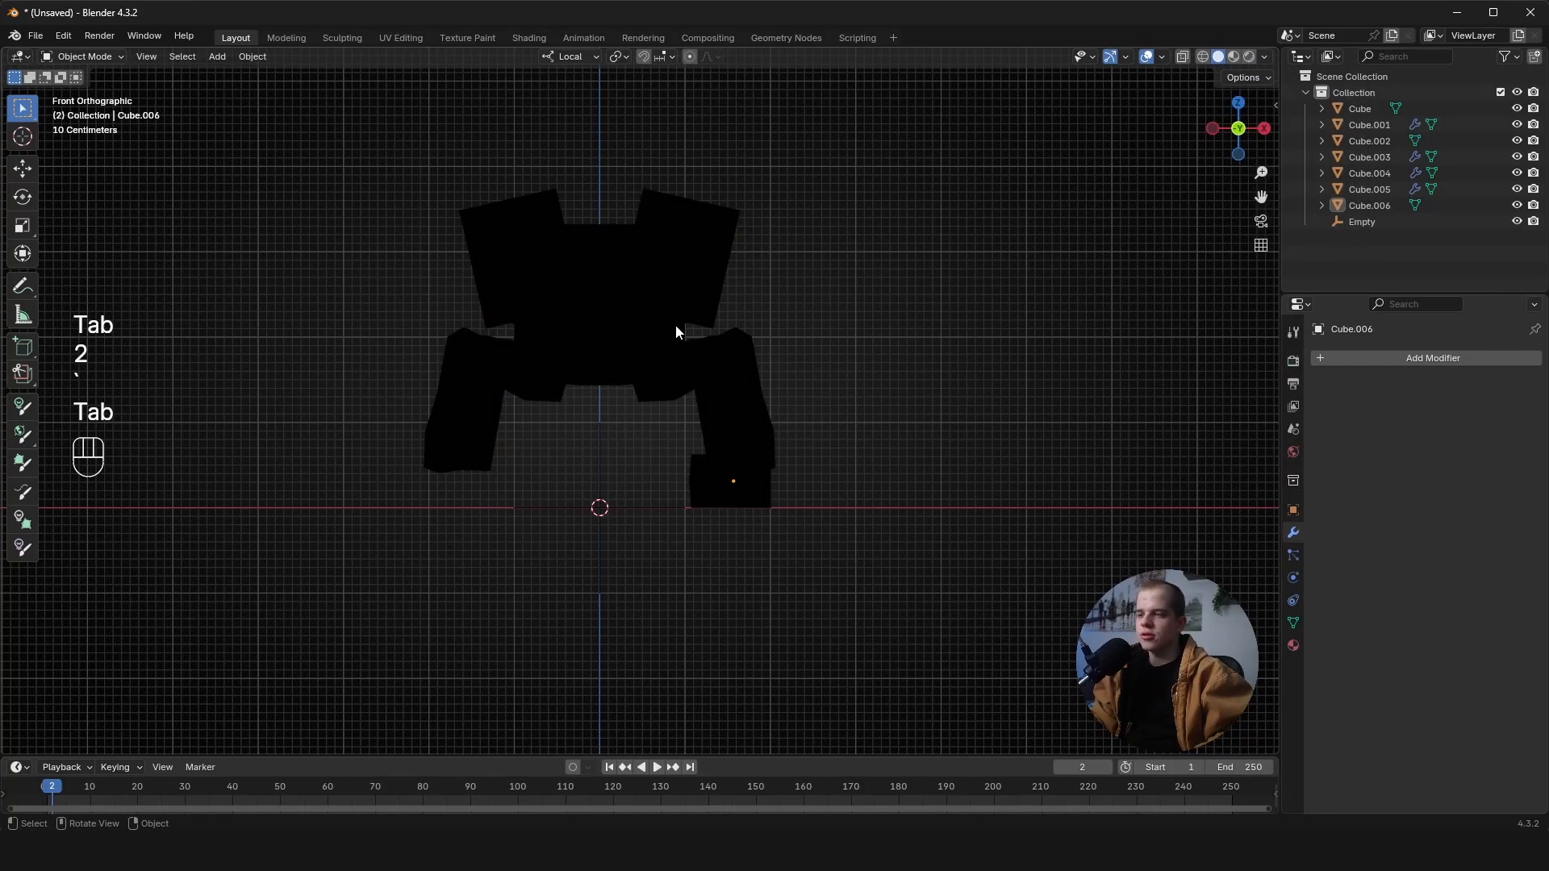
{"action": "left_click", "coordinate": [723, 216]}
{"action": "key", "text": "alt+a"}
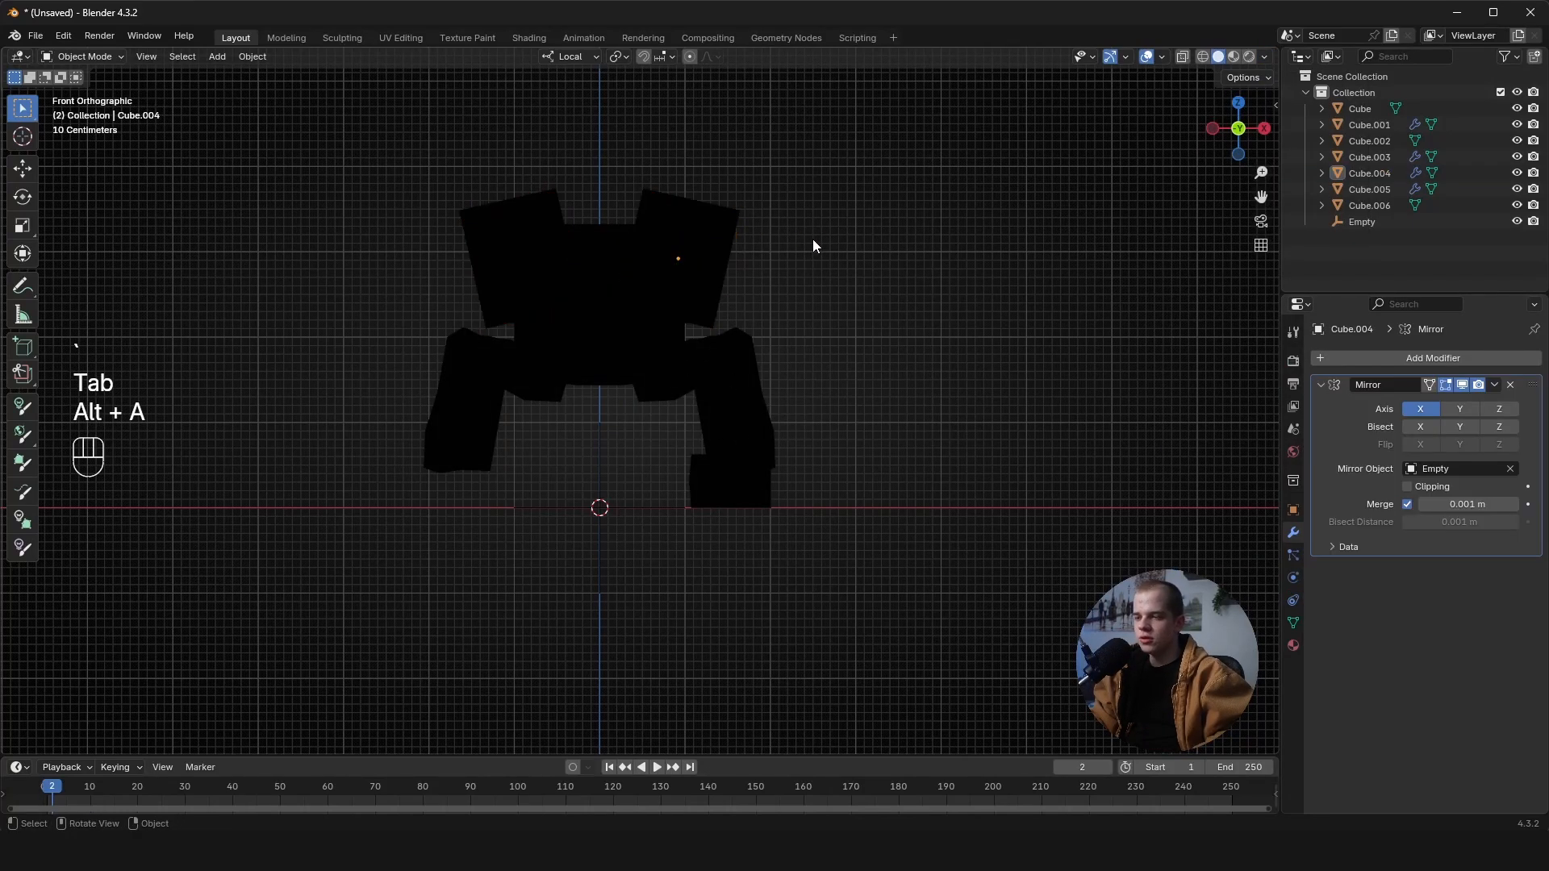
- Split the 3D viewport vertically into two and frame the mech in the narrower one
{"action": "left_click_drag", "start_coordinate": [1273, 50], "coordinate": [535, 131]}
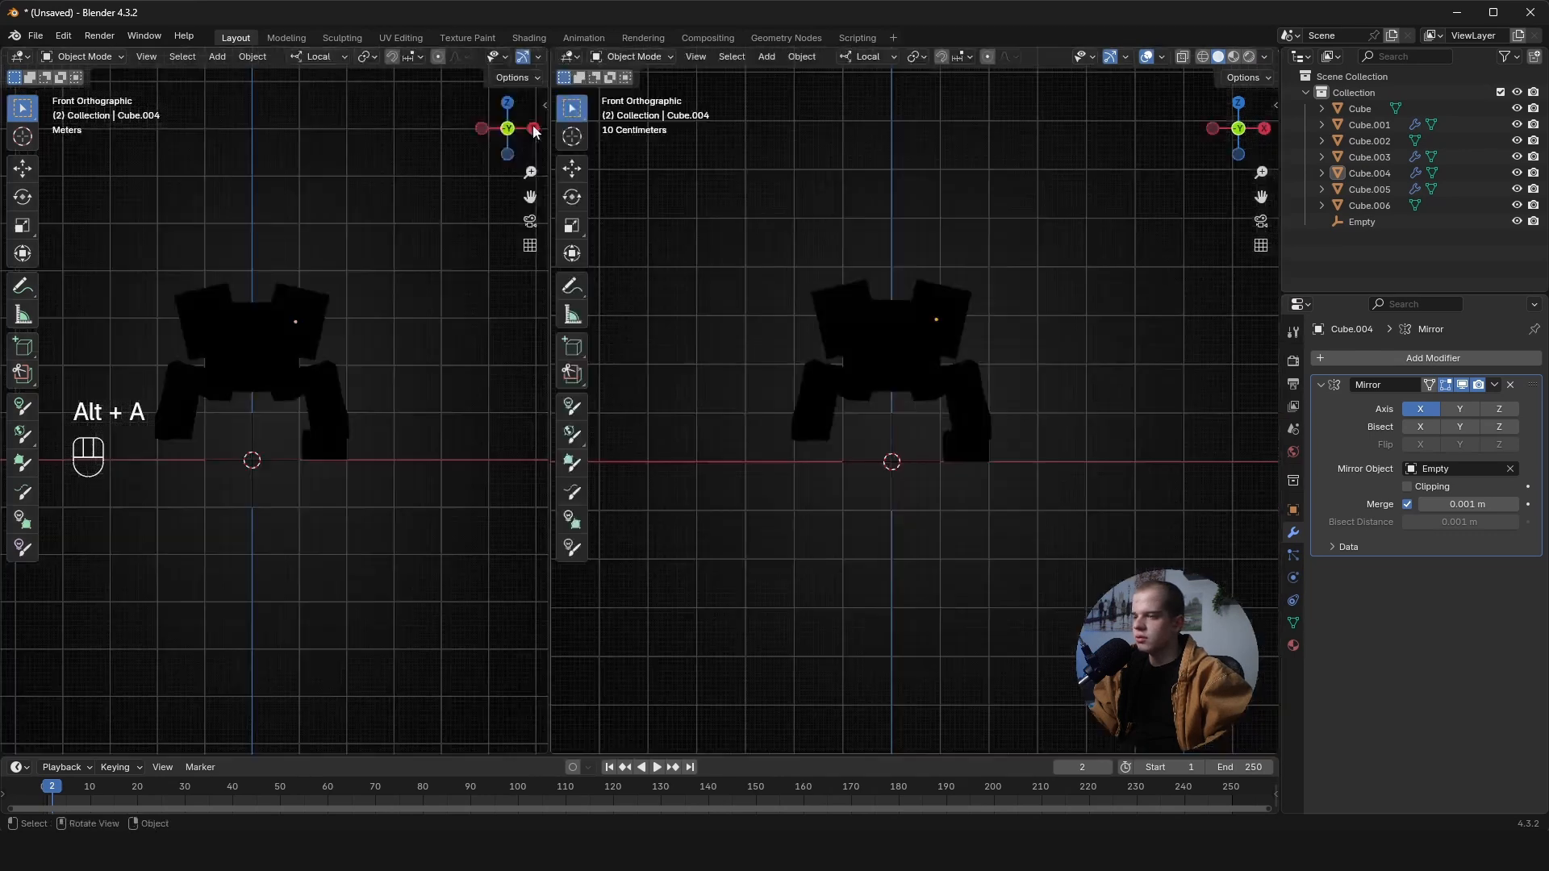
{"action": "scroll", "coordinate": [284, 250], "scroll_direction": "up", "scroll_amount": 3}
{"action": "scroll", "coordinate": [511, 57], "scroll_direction": "down", "scroll_amount": 4}
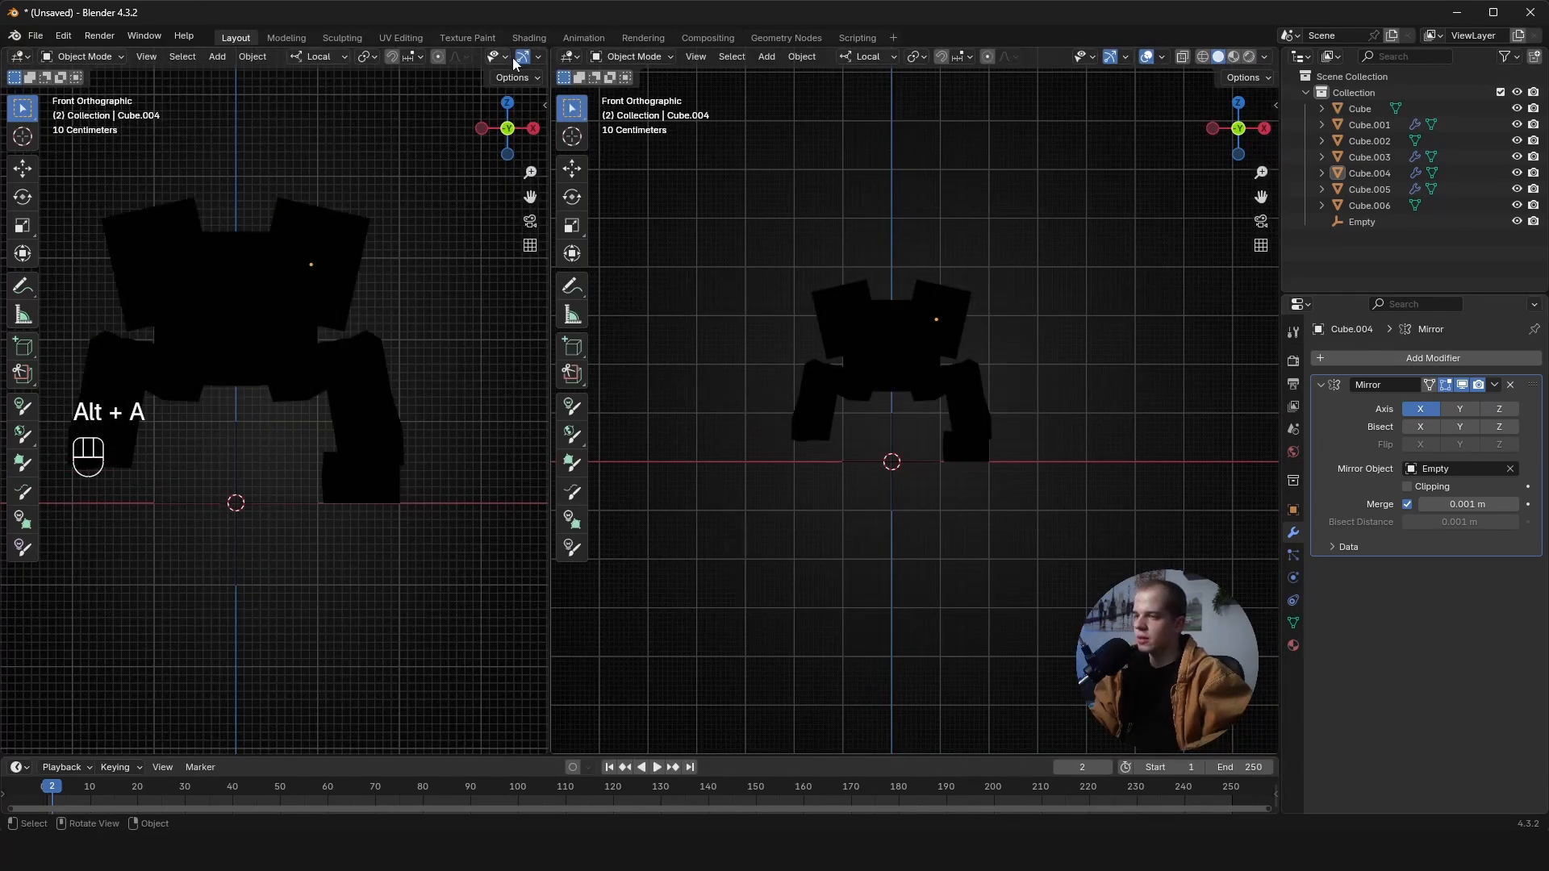
- Set the narrower viewport's solid shading to Flat lighting with black as its single colour
{"action": "left_click", "coordinate": [534, 55]}
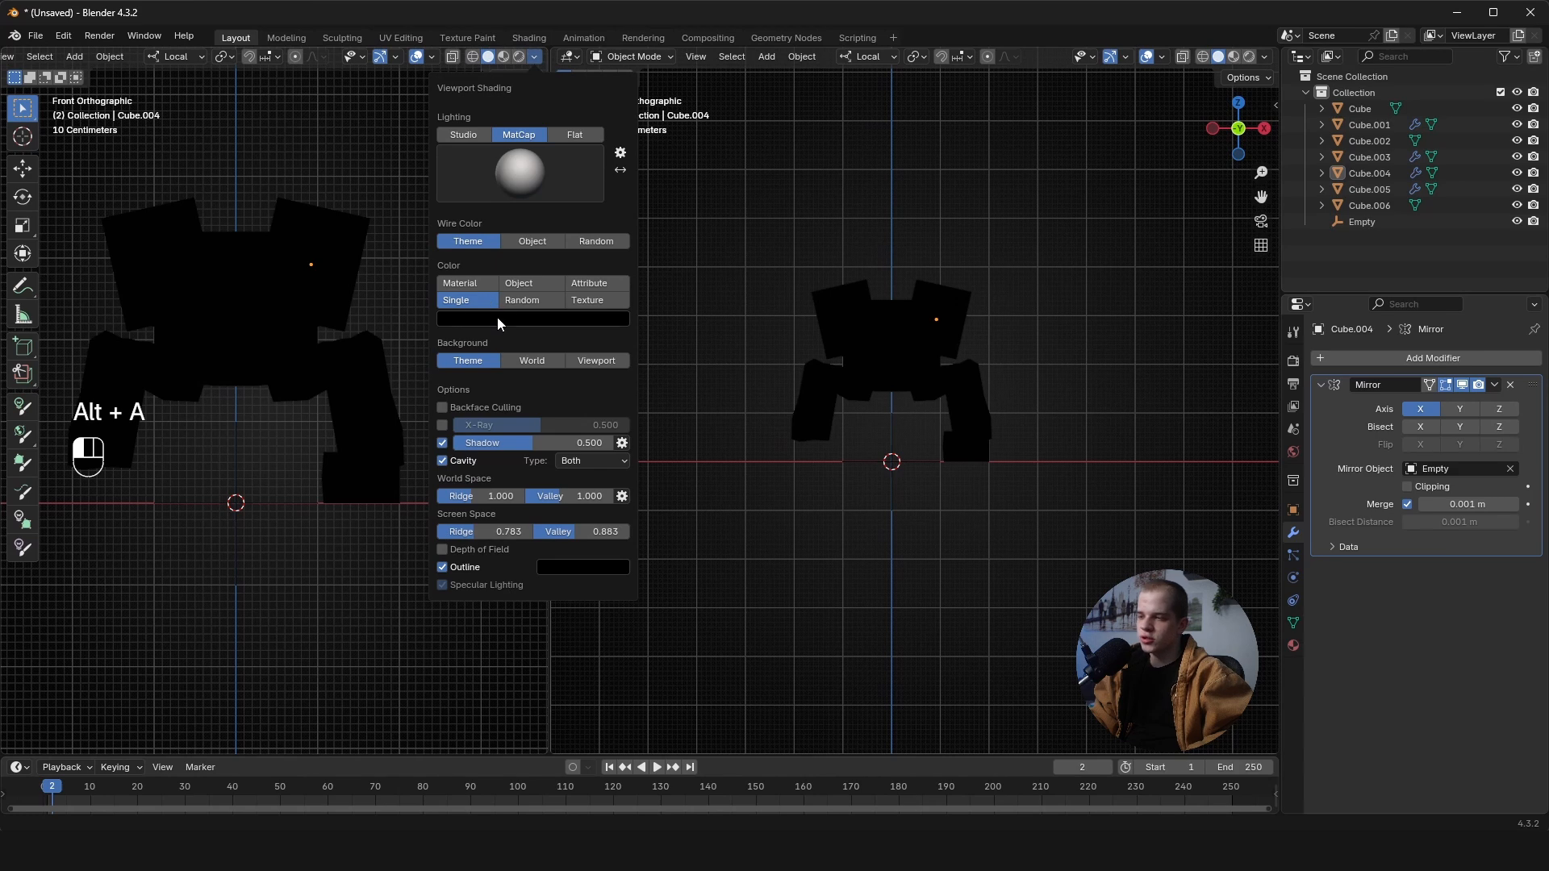
{"action": "left_click", "coordinate": [497, 317]}
{"action": "left_click", "coordinate": [534, 57]}
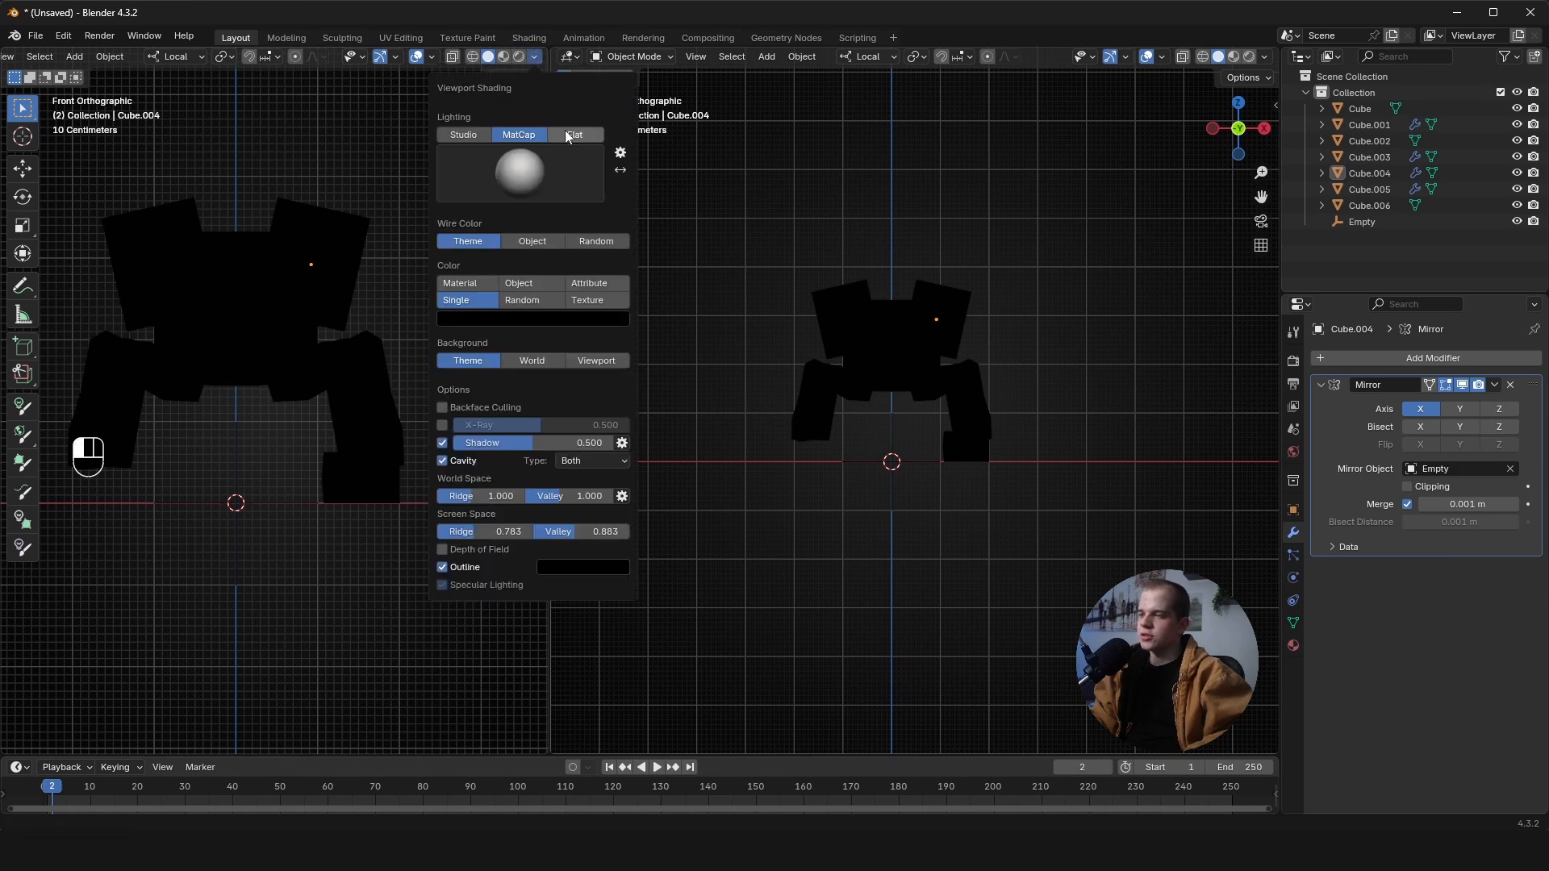
{"action": "left_click", "coordinate": [574, 135]}
{"action": "left_click", "coordinate": [565, 260]}
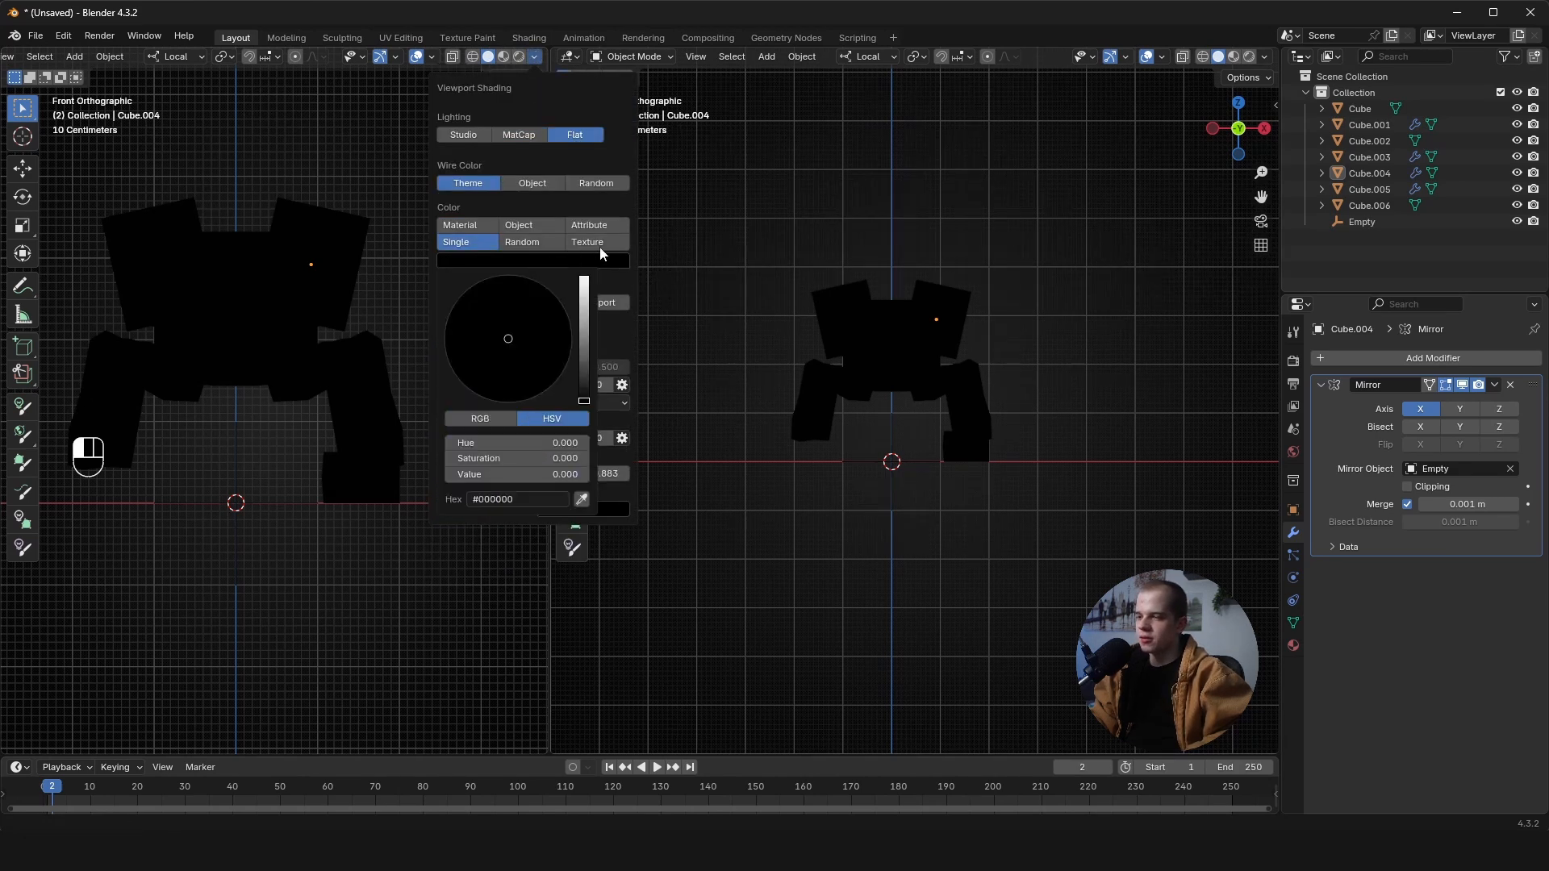
{"action": "left_click", "coordinate": [542, 258]}
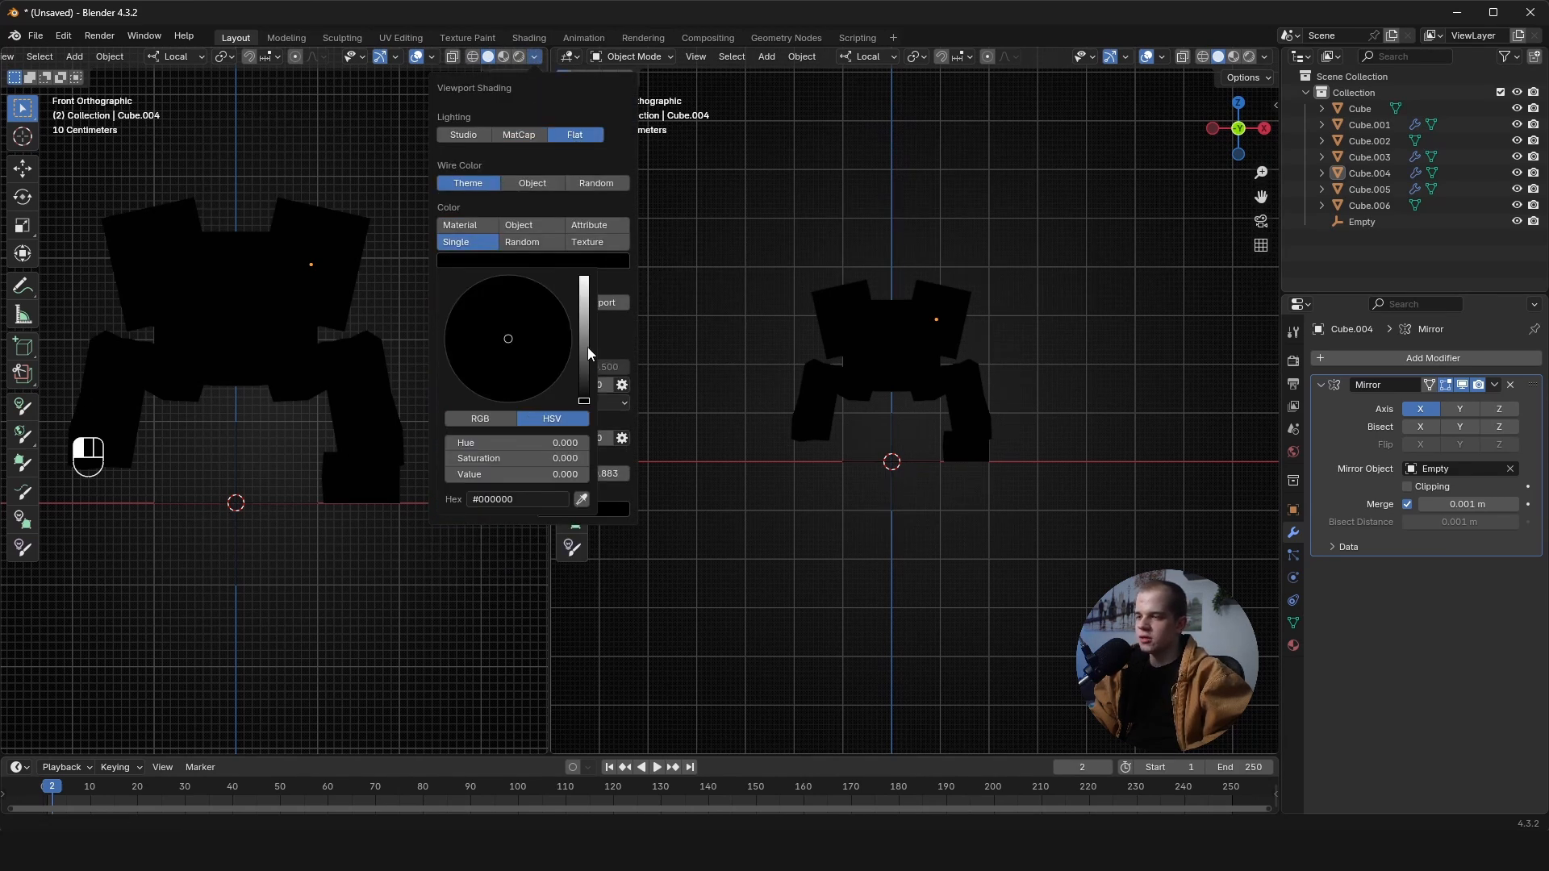
{"action": "left_click", "coordinate": [583, 266]}
{"action": "mouse_move", "coordinate": [583, 396]}
{"action": "left_mouse_down"}
{"action": "mouse_move", "coordinate": [584, 287]}
{"action": "mouse_move", "coordinate": [583, 402]}
{"action": "left_mouse_up"}
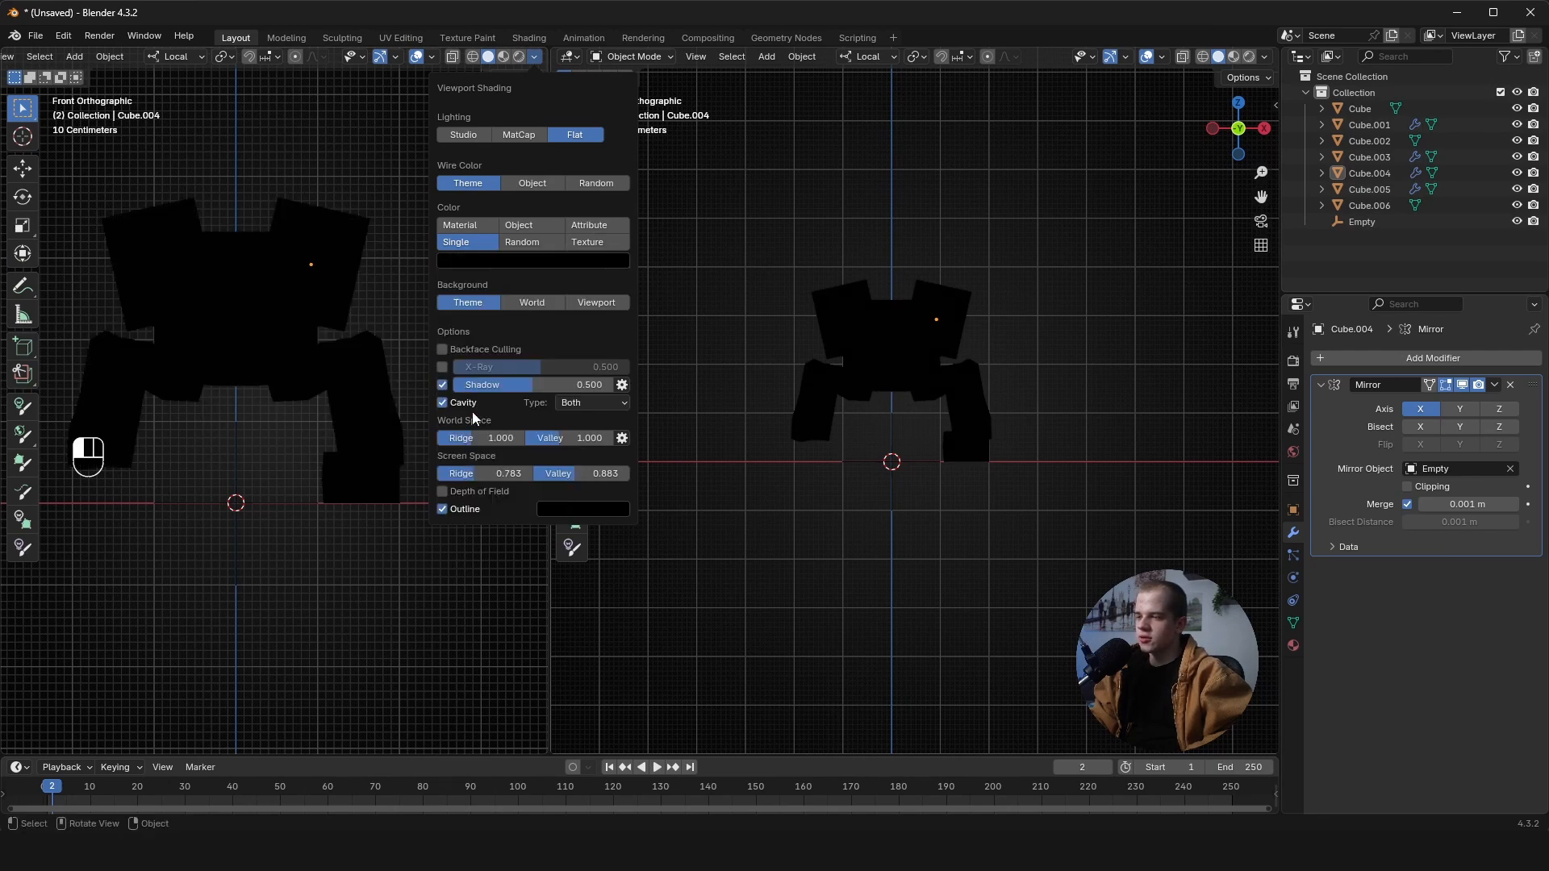
- Turn off cavity, shadow and overlays in the narrower viewport, and give it a lighter grey custom viewport background
{"action": "left_click", "coordinate": [442, 403]}
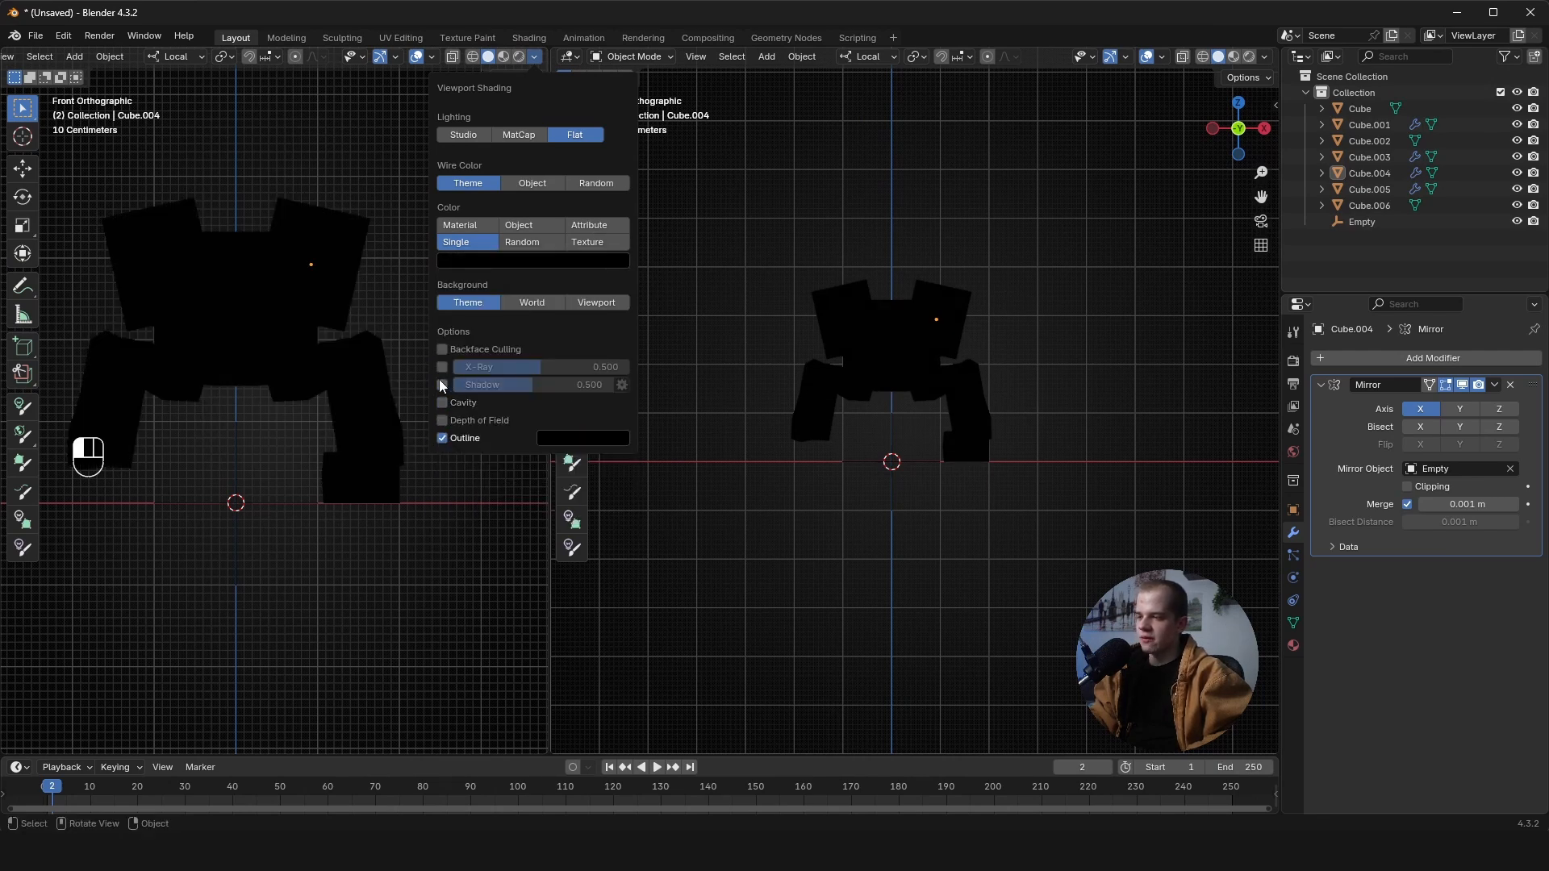
{"action": "left_click", "coordinate": [416, 56]}
{"action": "left_click", "coordinate": [536, 57]}
{"action": "left_click", "coordinate": [582, 303]}
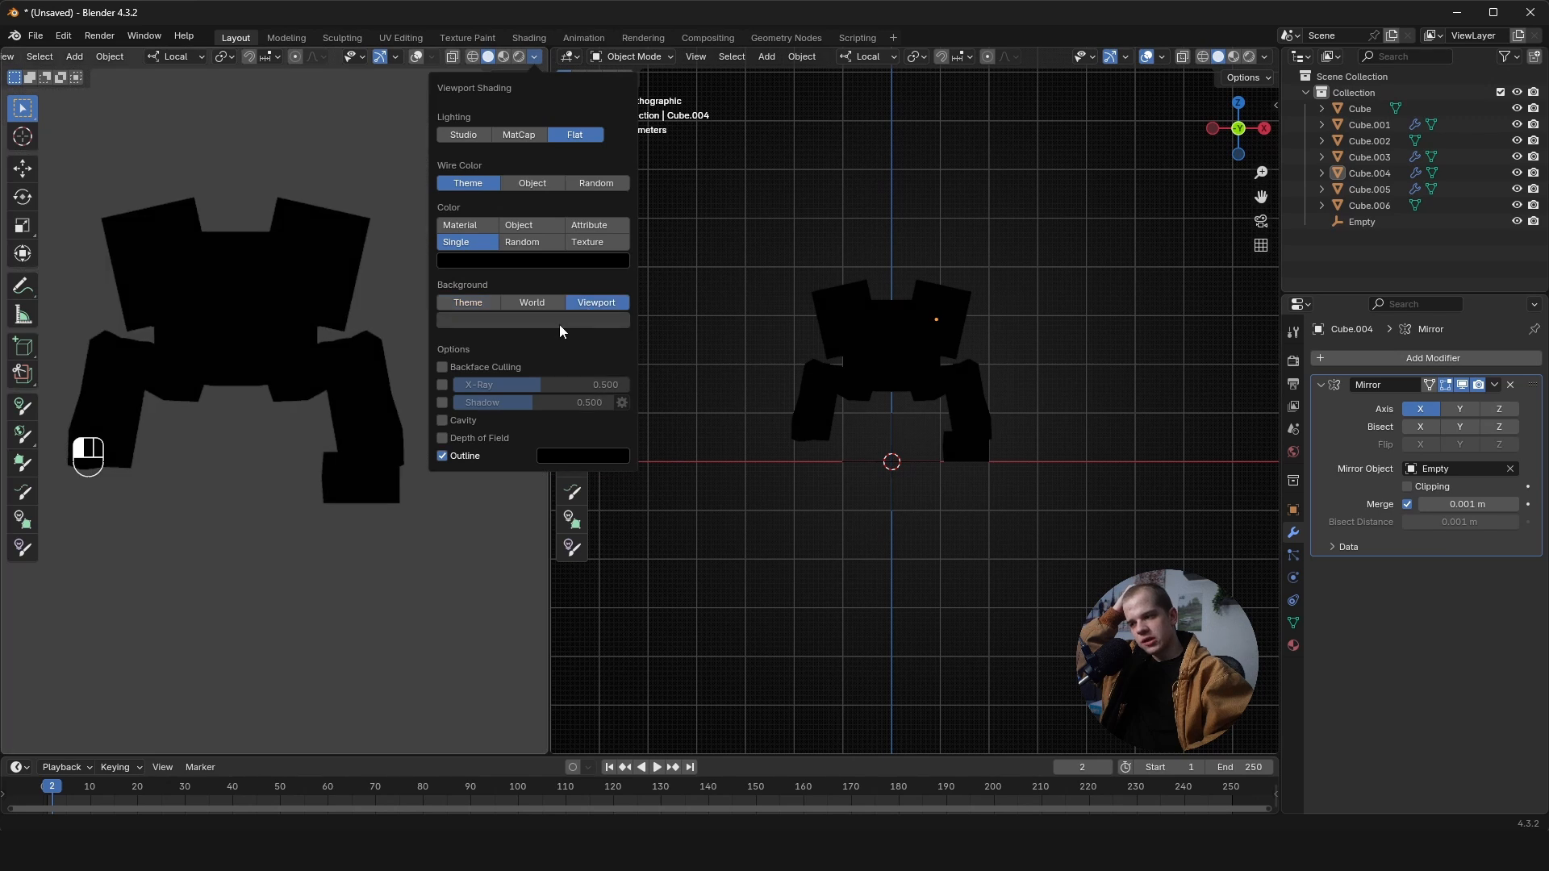
{"action": "left_click", "coordinate": [559, 323]}
{"action": "left_click_drag", "start_coordinate": [584, 164], "coordinate": [584, 135]}
{"action": "left_click", "coordinate": [197, 215]}
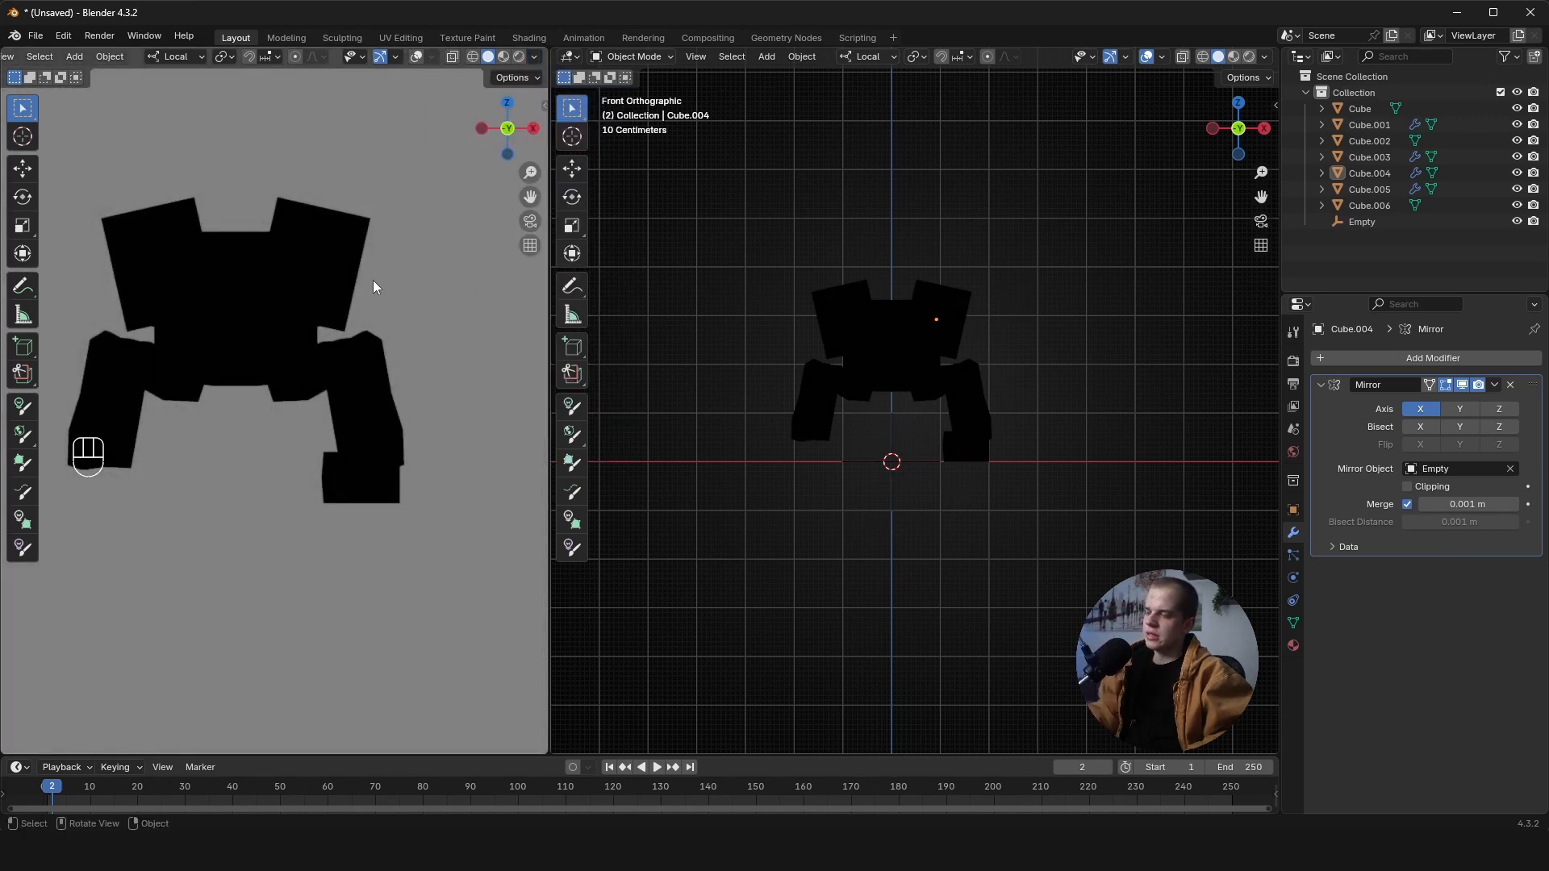
- Set the wider viewport's shading colour to Material while the narrower one keeps the angled silhouette view
{"action": "mouse_move", "coordinate": [307, 259]}
{"action": "middle_mouse_down", "text": "shift"}
{"action": "mouse_move", "coordinate": [375, 287]}
{"action": "mouse_move", "coordinate": [379, 270]}
{"action": "mouse_move", "coordinate": [321, 287]}
{"action": "mouse_move", "coordinate": [404, 318]}
{"action": "mouse_move", "coordinate": [386, 283]}
{"action": "middle_mouse_up", "text": "shift"}
{"action": "scroll", "coordinate": [363, 284], "scroll_direction": "up", "scroll_amount": 4}
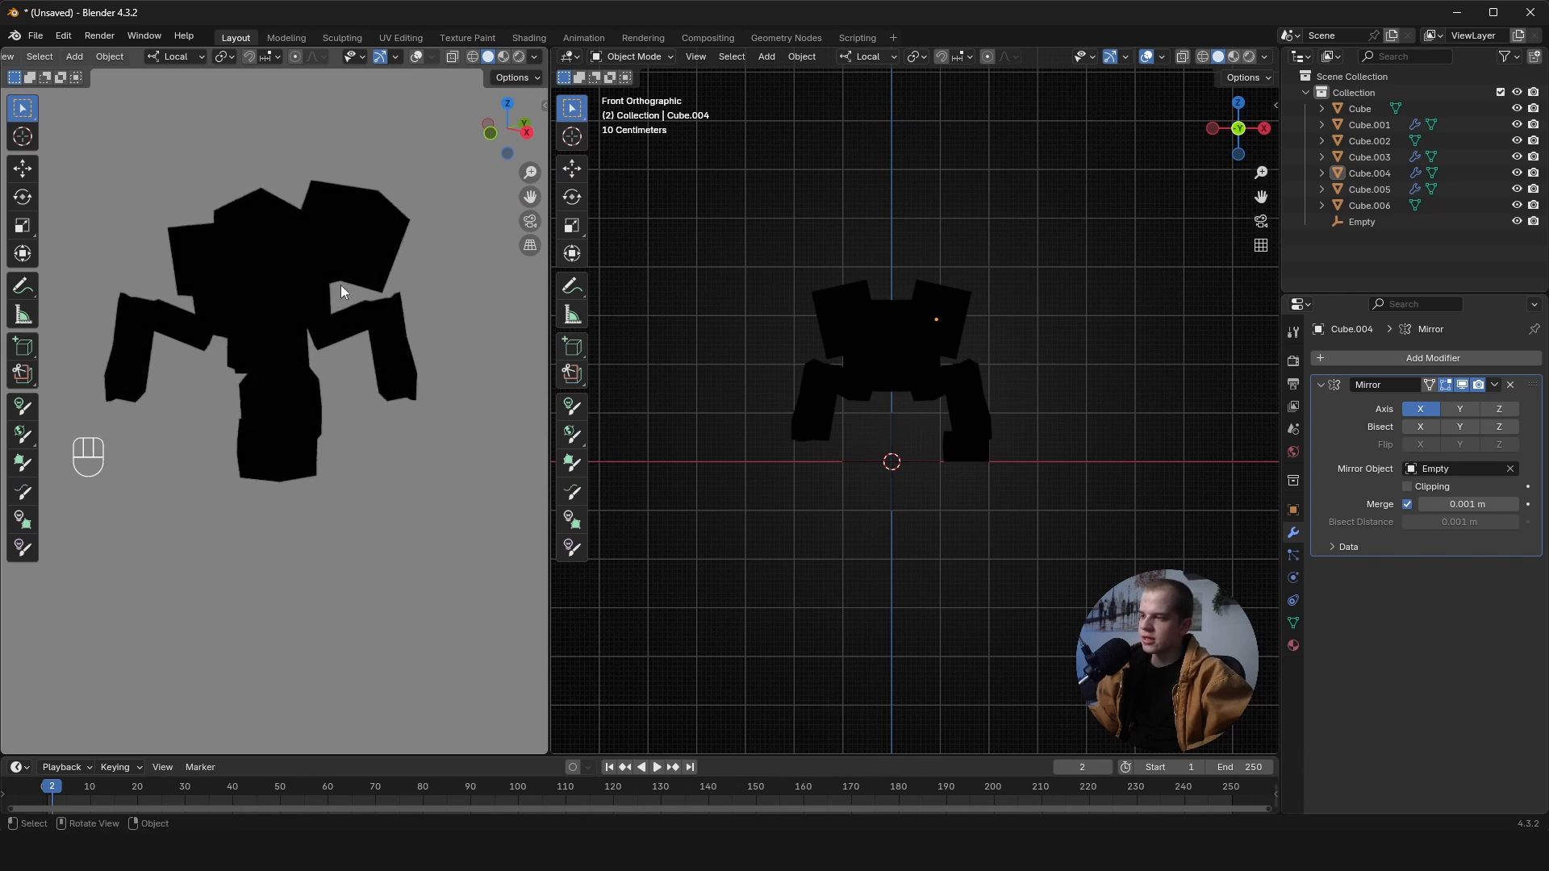
{"action": "scroll", "coordinate": [358, 290], "scroll_direction": "up", "scroll_amount": 1}
{"action": "scroll", "coordinate": [355, 290], "scroll_direction": "down", "scroll_amount": 2}
{"action": "middle_click_drag", "start_coordinate": [922, 345], "coordinate": [1015, 359]}
{"action": "key", "text": "grave"}
{"action": "left_click", "coordinate": [893, 319]}
{"action": "scroll", "coordinate": [913, 413], "scroll_direction": "up", "scroll_amount": 2}
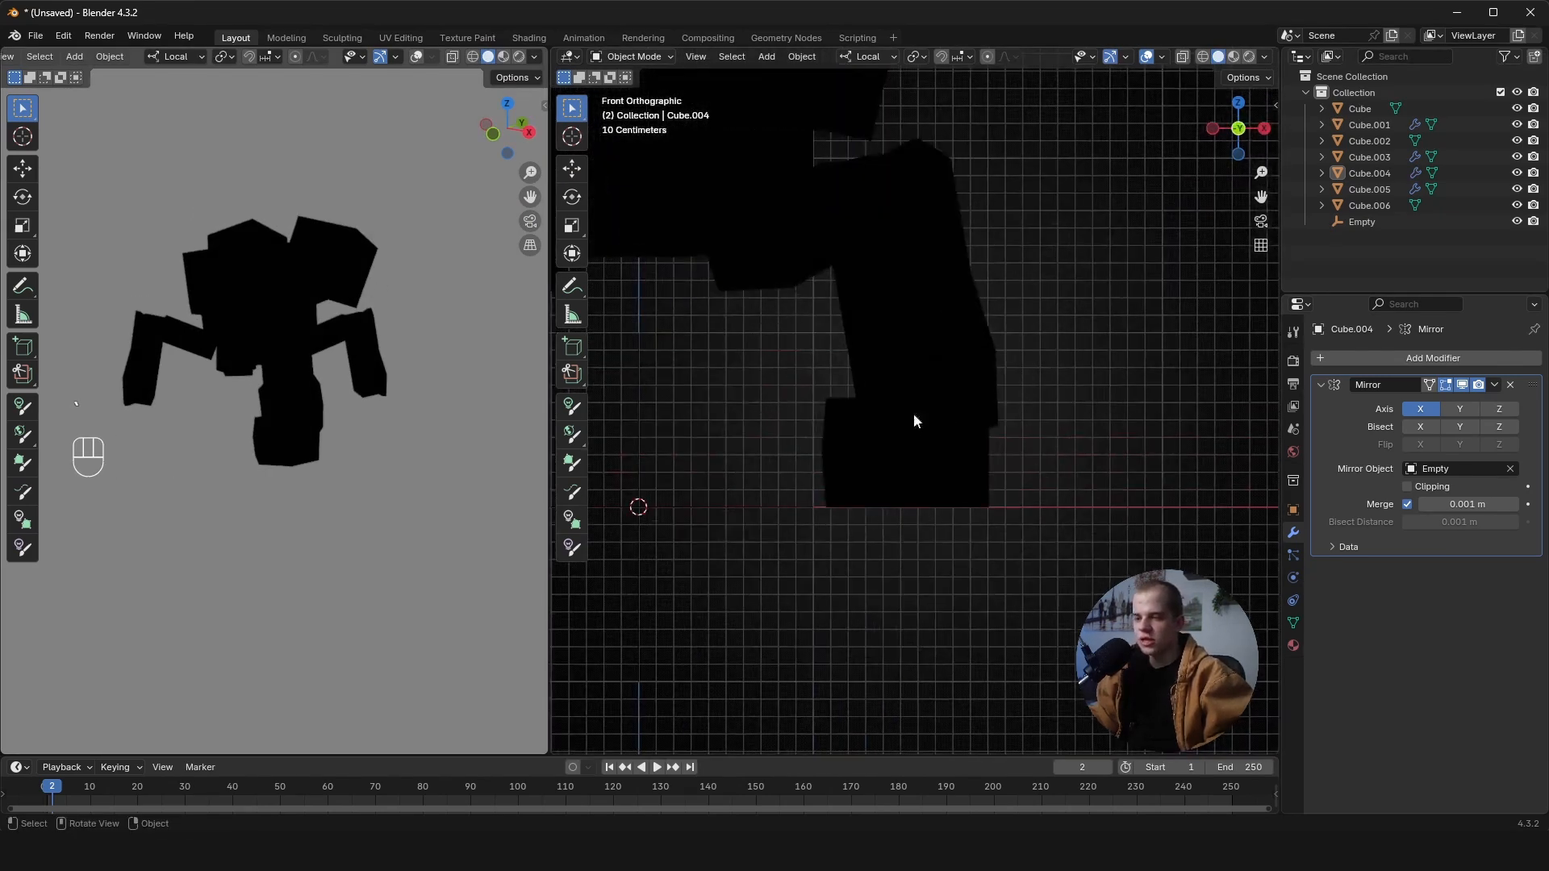
{"action": "left_click", "coordinate": [1264, 58]}
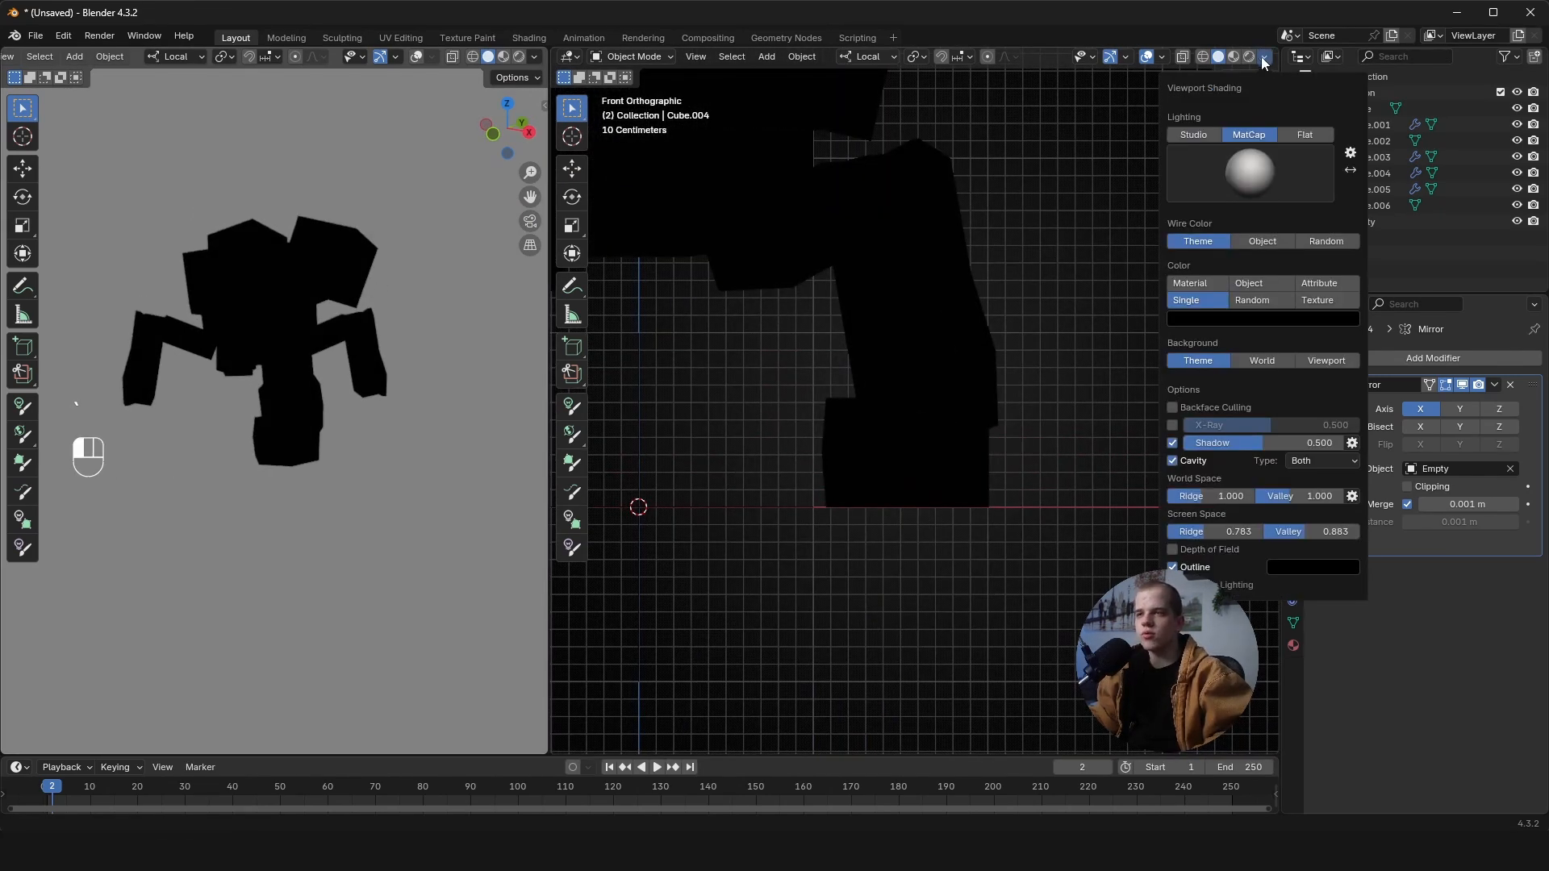
{"action": "left_click", "coordinate": [1189, 283]}
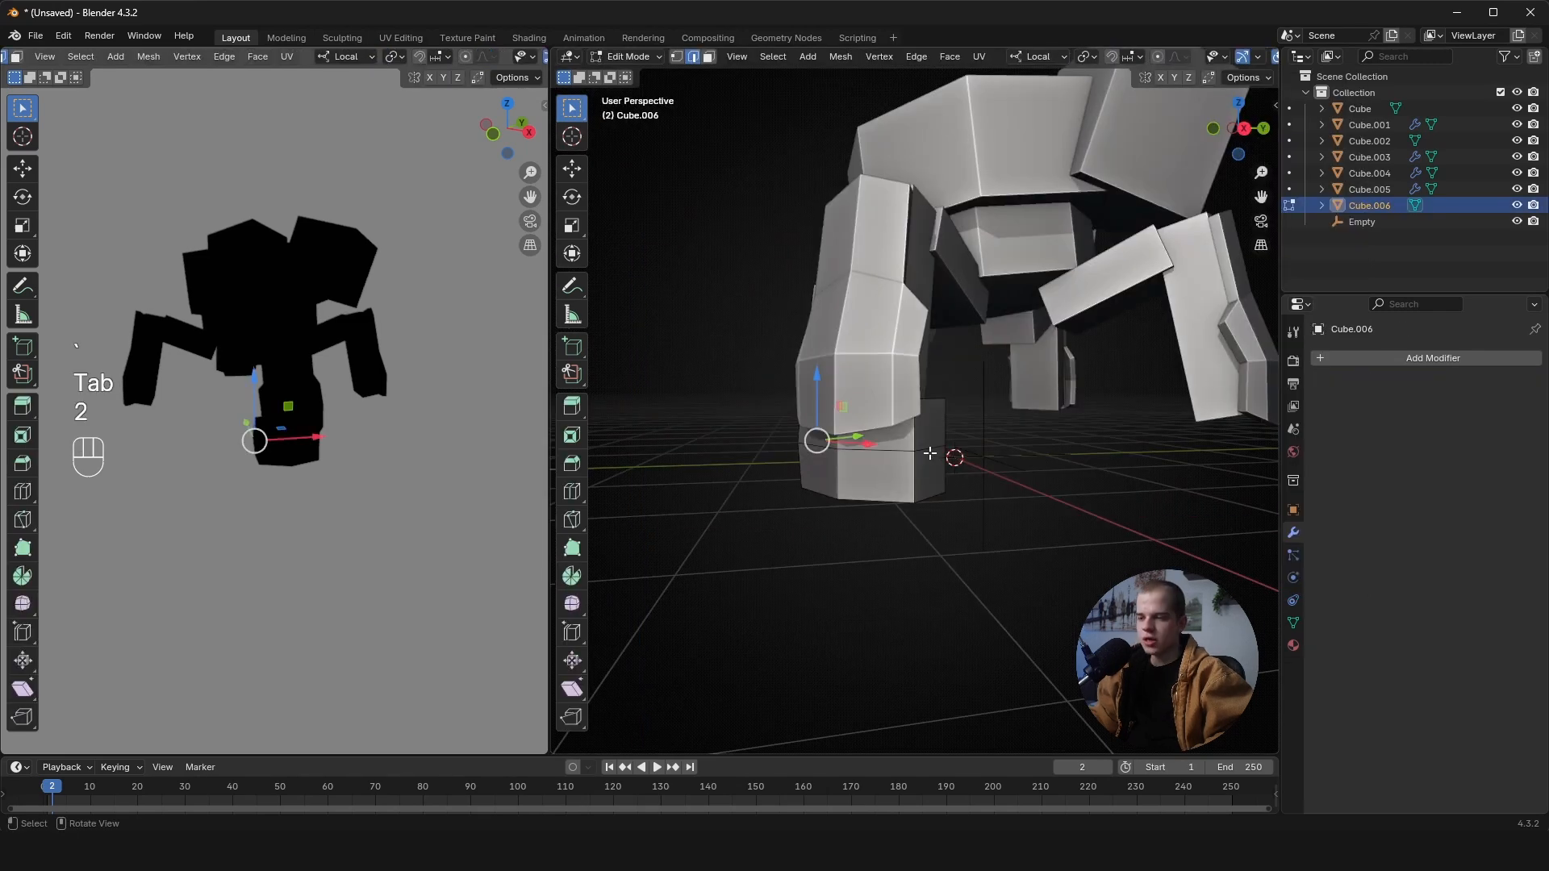
- Move the foot block's vertical corner edge on the side facing the mech's centre to refine the foot outline
{"action": "middle_click_drag", "start_coordinate": [930, 453], "coordinate": [988, 452]}
{"action": "left_click", "coordinate": [947, 448]}
{"action": "left_click_drag", "start_coordinate": [992, 451], "coordinate": [1018, 447]}
{"action": "middle_click_drag", "start_coordinate": [1018, 447], "coordinate": [1032, 376]}
{"action": "left_click_drag", "start_coordinate": [1028, 428], "coordinate": [1019, 424]}
{"action": "middle_click_drag", "start_coordinate": [1019, 424], "coordinate": [1050, 505]}
{"action": "key", "text": "Tab"}
{"action": "key", "text": "Tab"}
{"action": "key", "text": "grave"}
{"action": "key", "text": "Tab"}
{"action": "mouse_move", "coordinate": [1000, 432]}
{"action": "middle_mouse_down"}
{"action": "mouse_move", "coordinate": [1036, 477]}
{"action": "mouse_move", "coordinate": [918, 470]}
{"action": "mouse_move", "coordinate": [996, 443]}
{"action": "middle_mouse_up"}
- Copy the Mirror modifier from the lower-leg armour panel to the foot block so every leg gets a foot
{"action": "key", "text": "grave"}
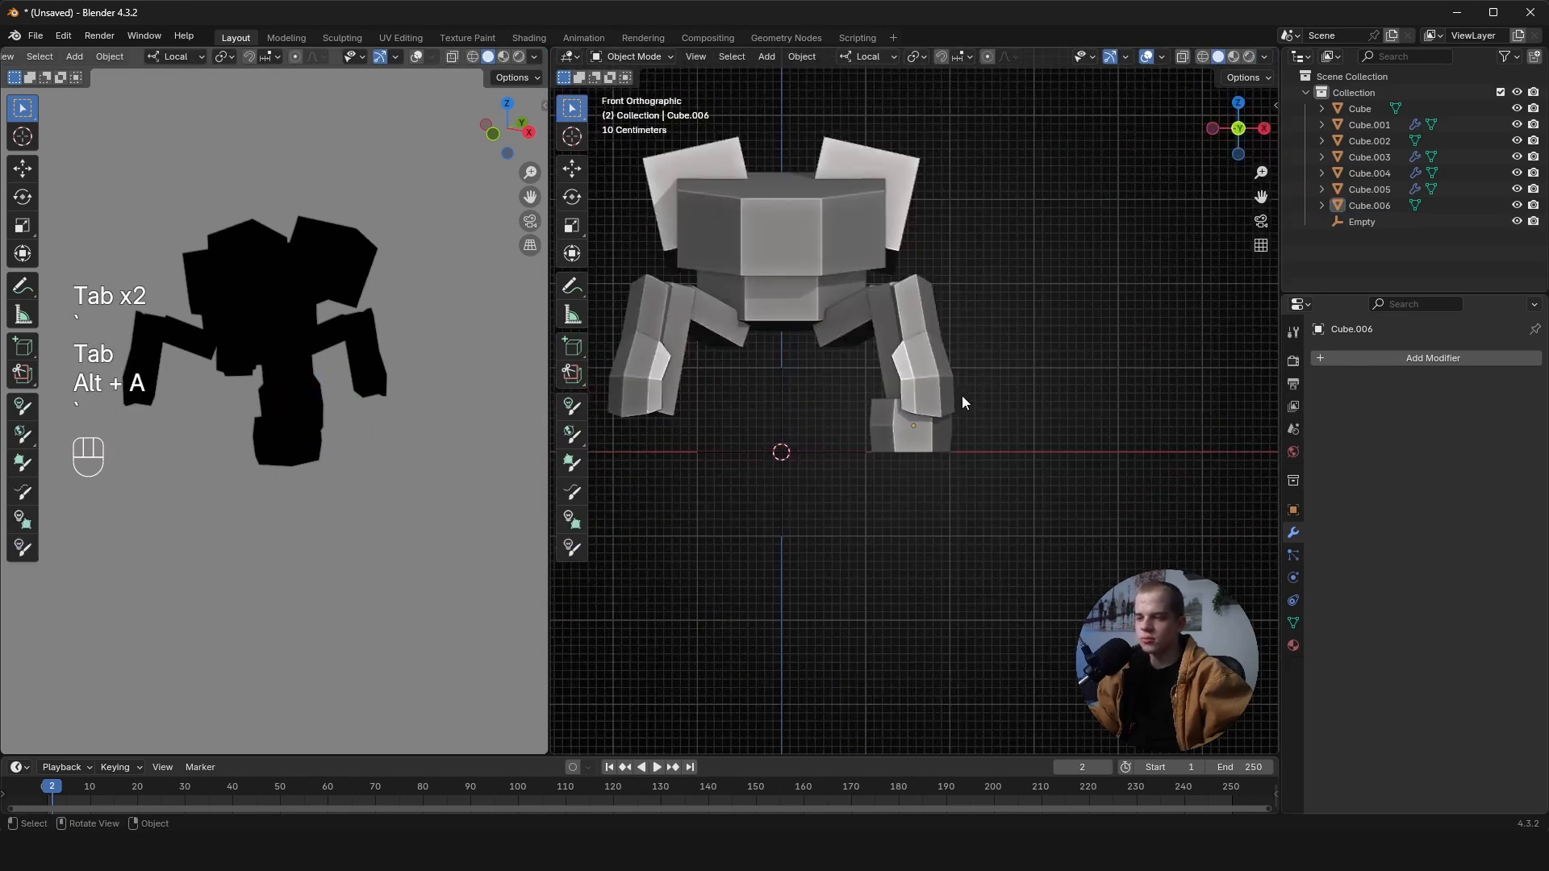
{"action": "scroll", "coordinate": [962, 400], "scroll_direction": "up", "scroll_amount": 3}
{"action": "key", "text": "shift+a"}
{"action": "left_click", "coordinate": [919, 441]}
{"action": "scroll", "coordinate": [919, 446], "scroll_direction": "down", "scroll_amount": 6}
{"action": "middle_click_drag", "start_coordinate": [1026, 292], "coordinate": [932, 388]}
{"action": "left_click", "coordinate": [931, 384], "text": "shift"}
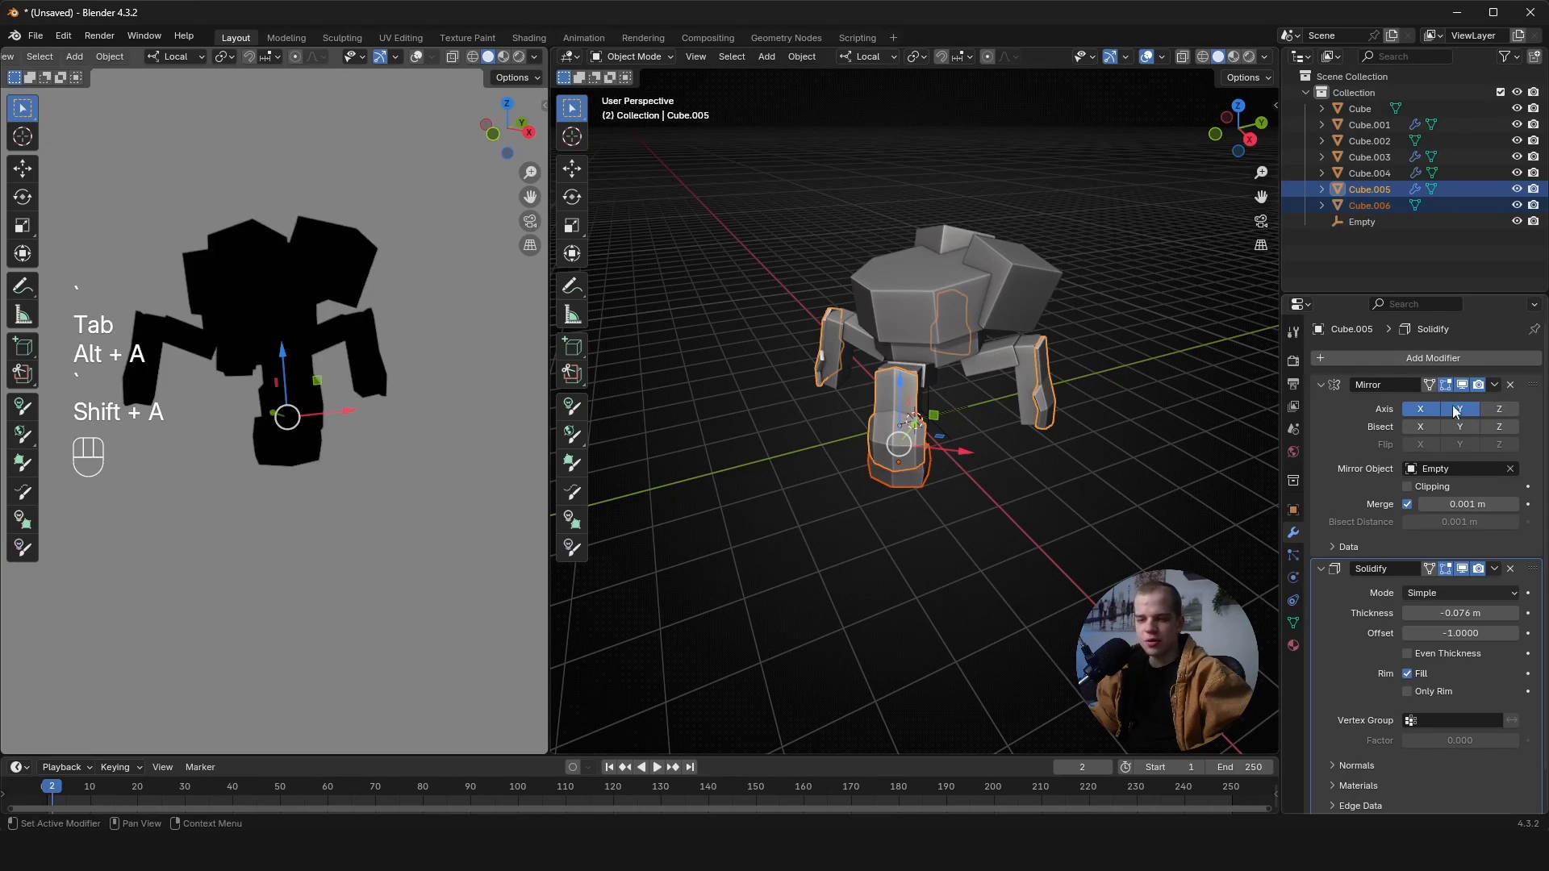
{"action": "left_click", "coordinate": [1493, 385]}
{"action": "left_click", "coordinate": [1463, 437]}
{"action": "key", "text": "alt+a"}
{"action": "middle_click_drag", "start_coordinate": [1008, 389], "coordinate": [1088, 377]}
{"action": "key", "text": "grave"}
{"action": "scroll", "coordinate": [1056, 363], "scroll_direction": "up", "scroll_amount": 6}
{"action": "key", "text": "ctrl+s"}
{"action": "key", "text": "Escape"}
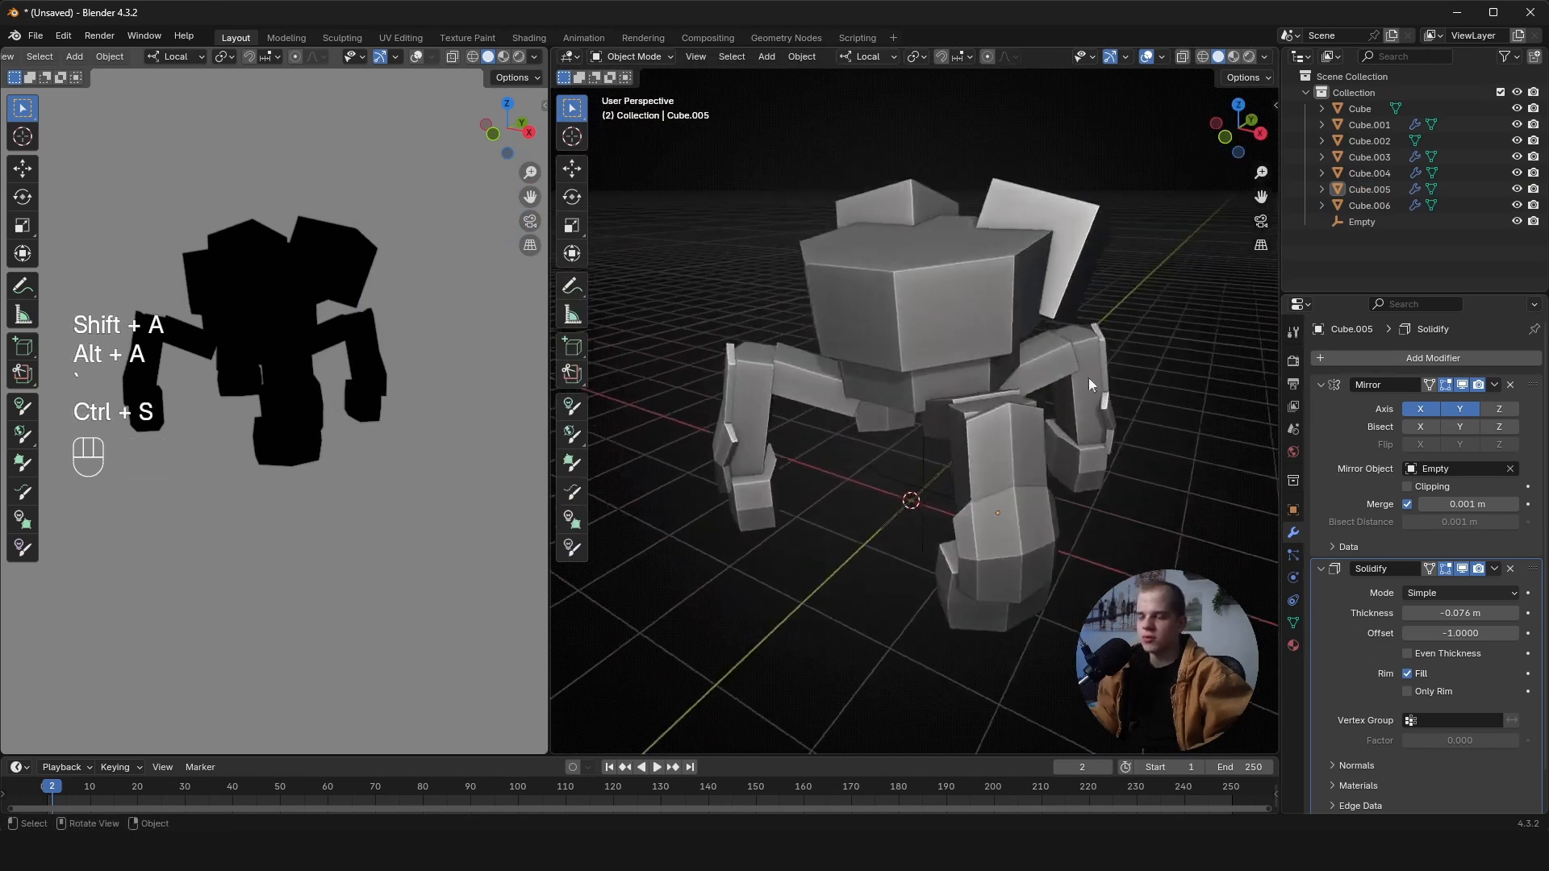
{"action": "key", "text": "grave"}
{"action": "scroll", "coordinate": [942, 332], "scroll_direction": "up", "scroll_amount": 2}
{"action": "left_click", "coordinate": [941, 332]}
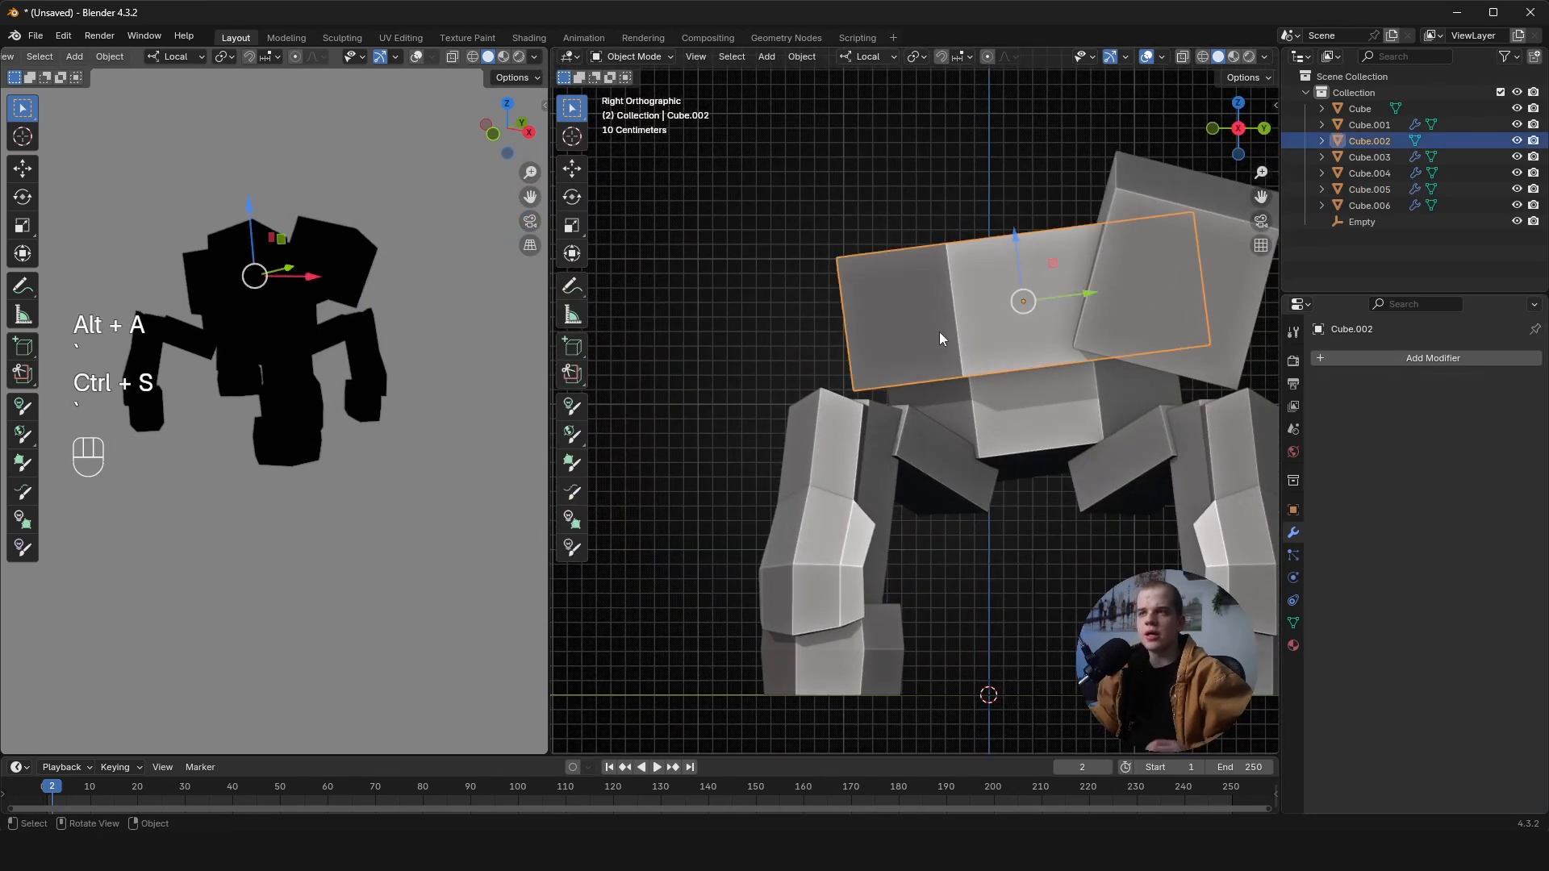
{"action": "key", "text": "Tab"}
{"action": "key", "text": "a"}
{"action": "middle_click_drag", "start_coordinate": [939, 332], "coordinate": [1042, 329]}
{"action": "key", "text": "alt+a"}
{"action": "key", "text": "ctrl+r"}
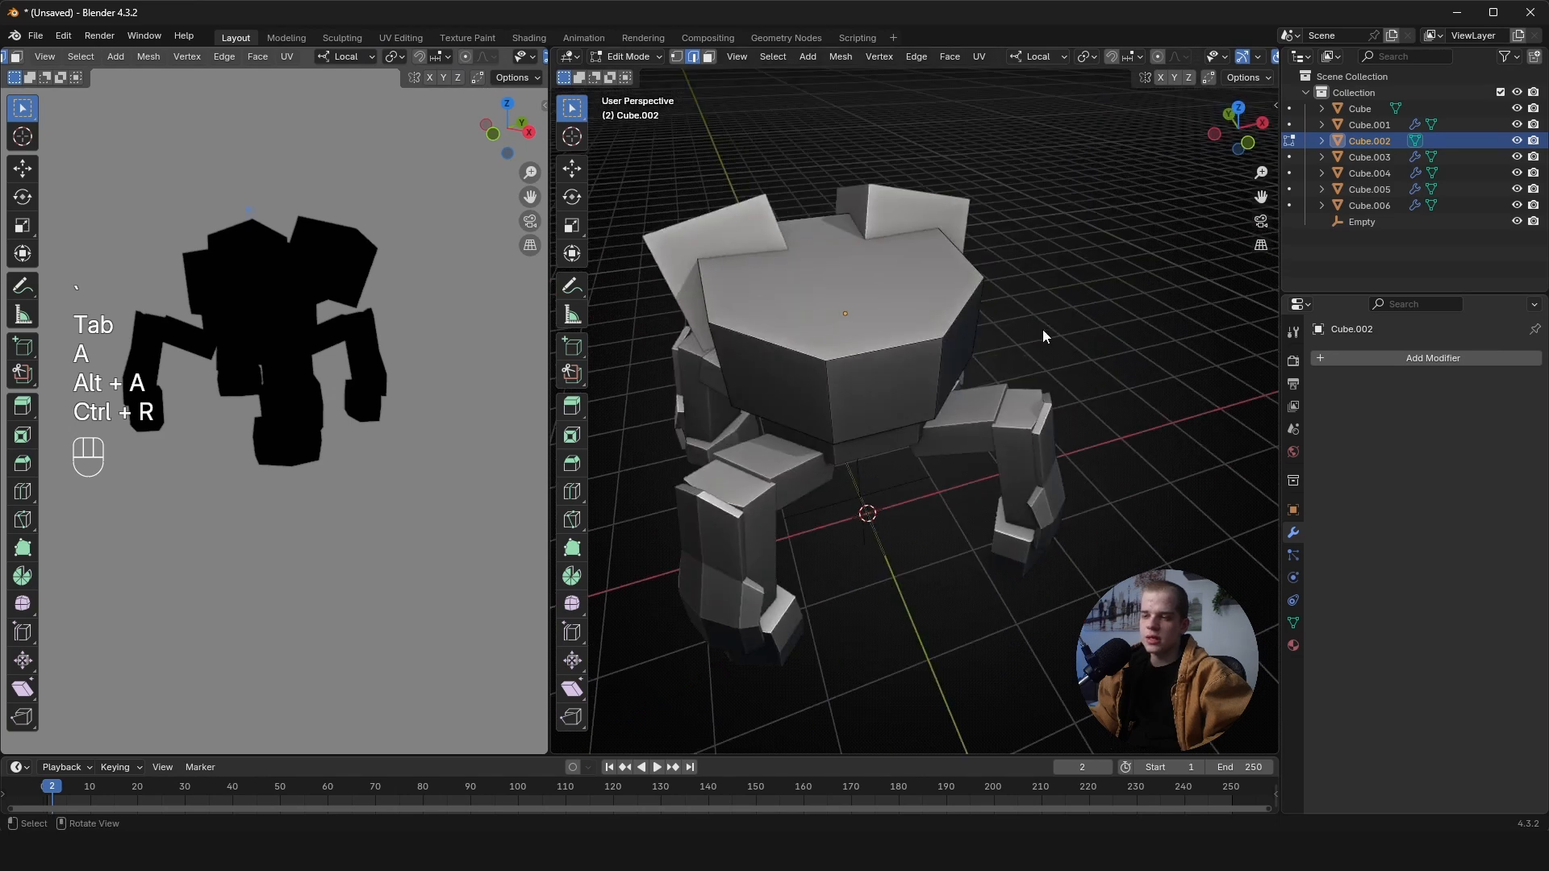
{"action": "key", "text": "Tab"}
- Add a new cube at the scene origin from the front view
{"action": "key", "text": "grave"}
{"action": "key", "text": "alt+a"}
{"action": "key", "text": "shift+a"}
{"action": "mouse_move", "coordinate": [946, 250]}
{"action": "left_click", "coordinate": [1048, 268]}
{"action": "scroll", "coordinate": [1010, 422], "scroll_direction": "down", "scroll_amount": 4}
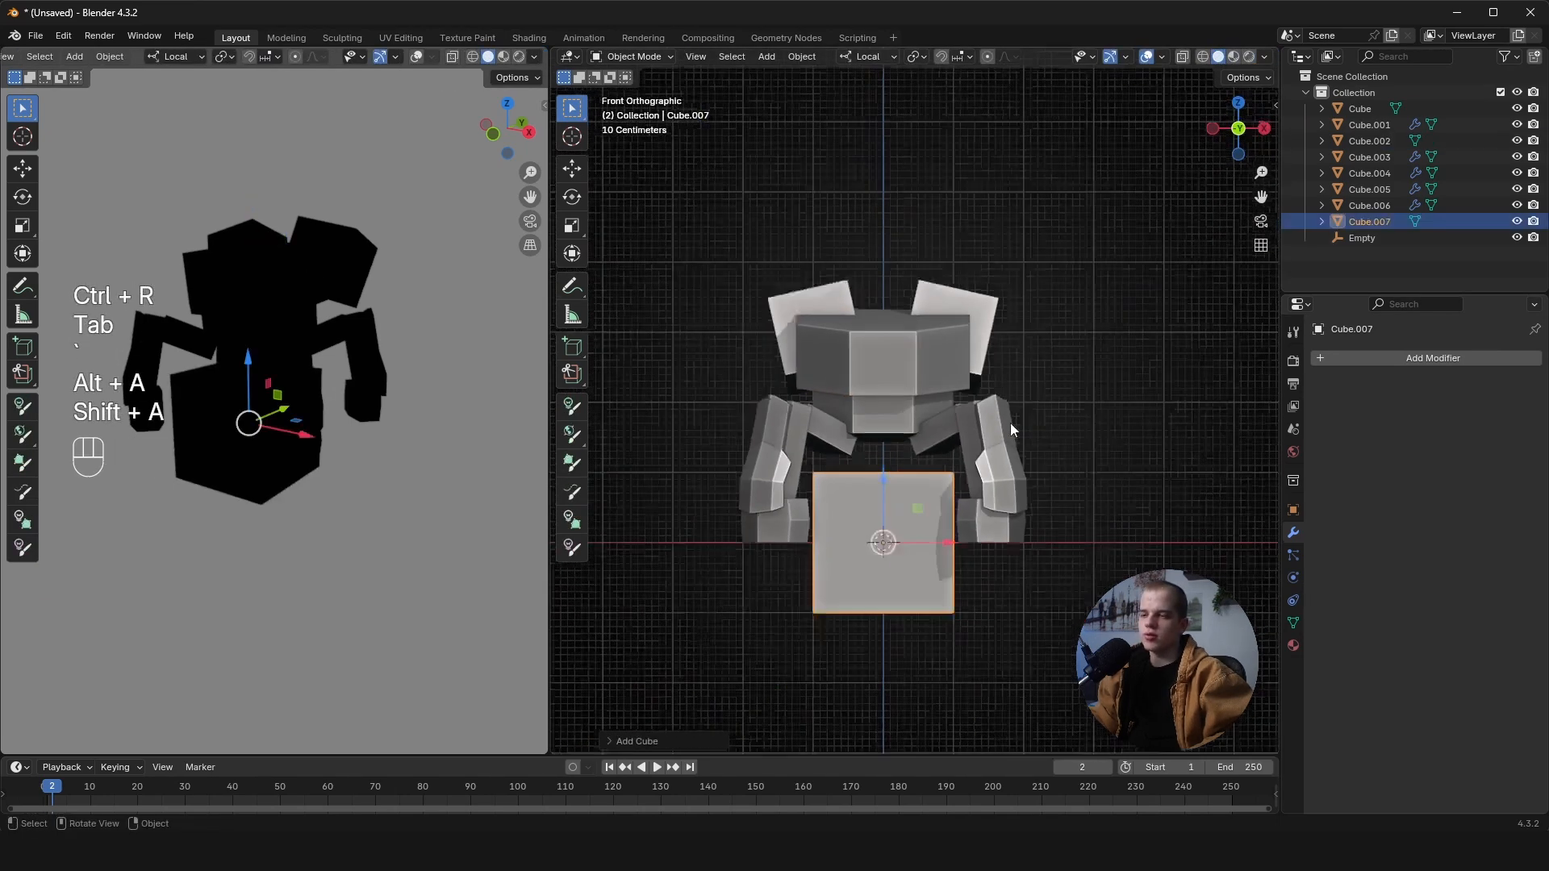
- Move the new cube above the mech's body, slightly off centre, and scale it down to less than half size
{"action": "key", "text": "g"}
{"action": "left_click", "coordinate": [970, 204]}
{"action": "key", "text": "s"}
{"action": "left_click", "coordinate": [982, 261]}
{"action": "key", "text": "g"}
{"action": "left_click", "coordinate": [979, 297]}
{"action": "key", "text": "g"}
{"action": "left_click", "coordinate": [982, 288]}
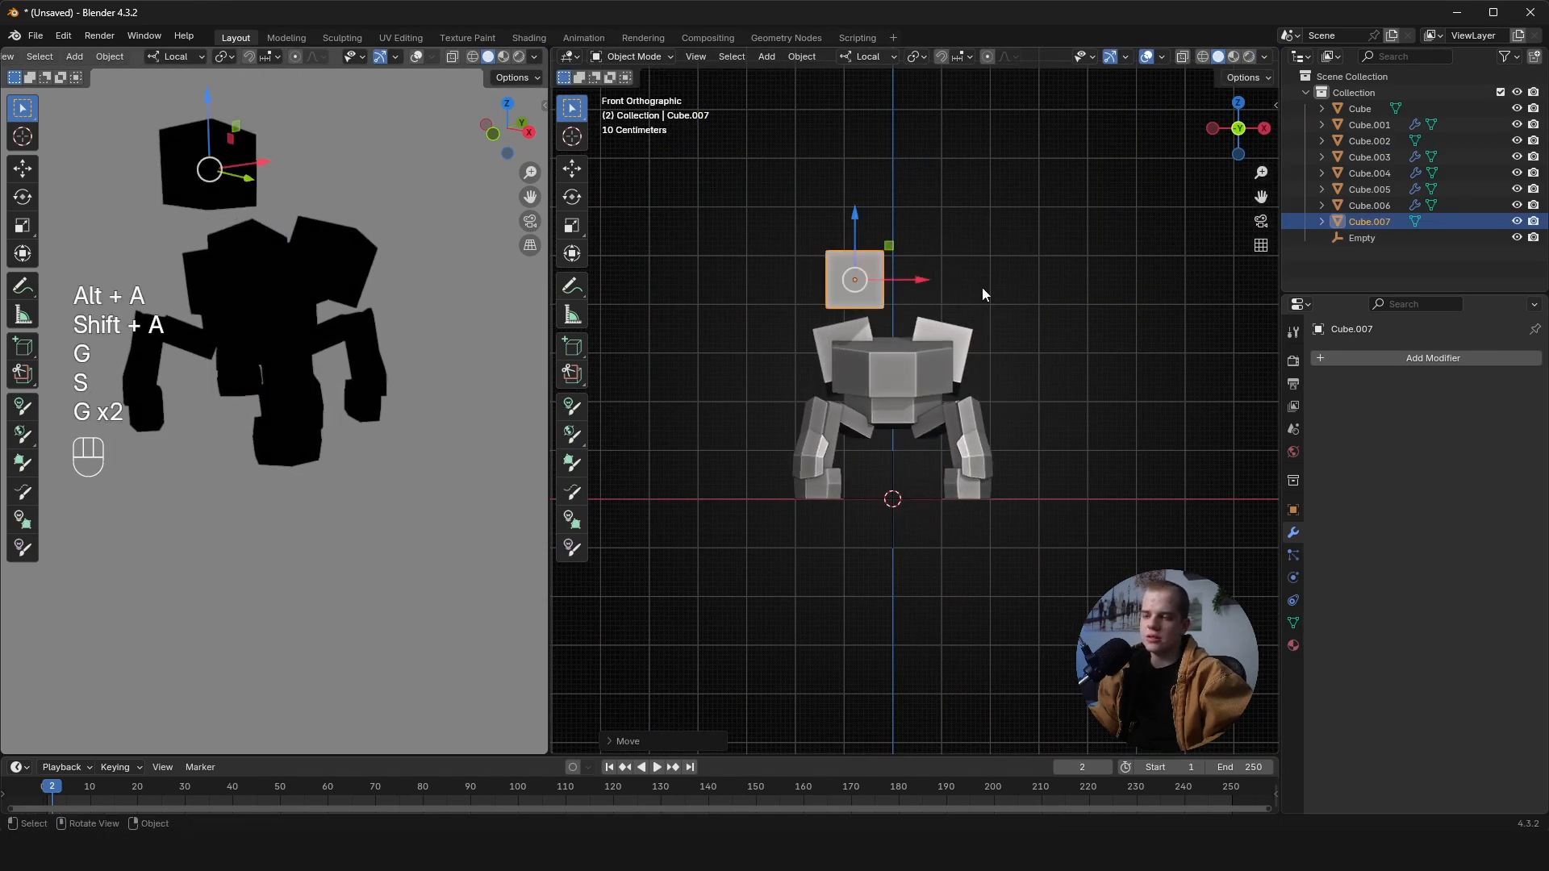
- Shift the cube in side view to sit above the rear shoulder panel and scale it down further
{"action": "scroll", "coordinate": [1038, 280], "scroll_direction": "up", "scroll_amount": 5}
{"action": "middle_click_drag", "start_coordinate": [1030, 184], "coordinate": [1025, 358], "text": "shift"}
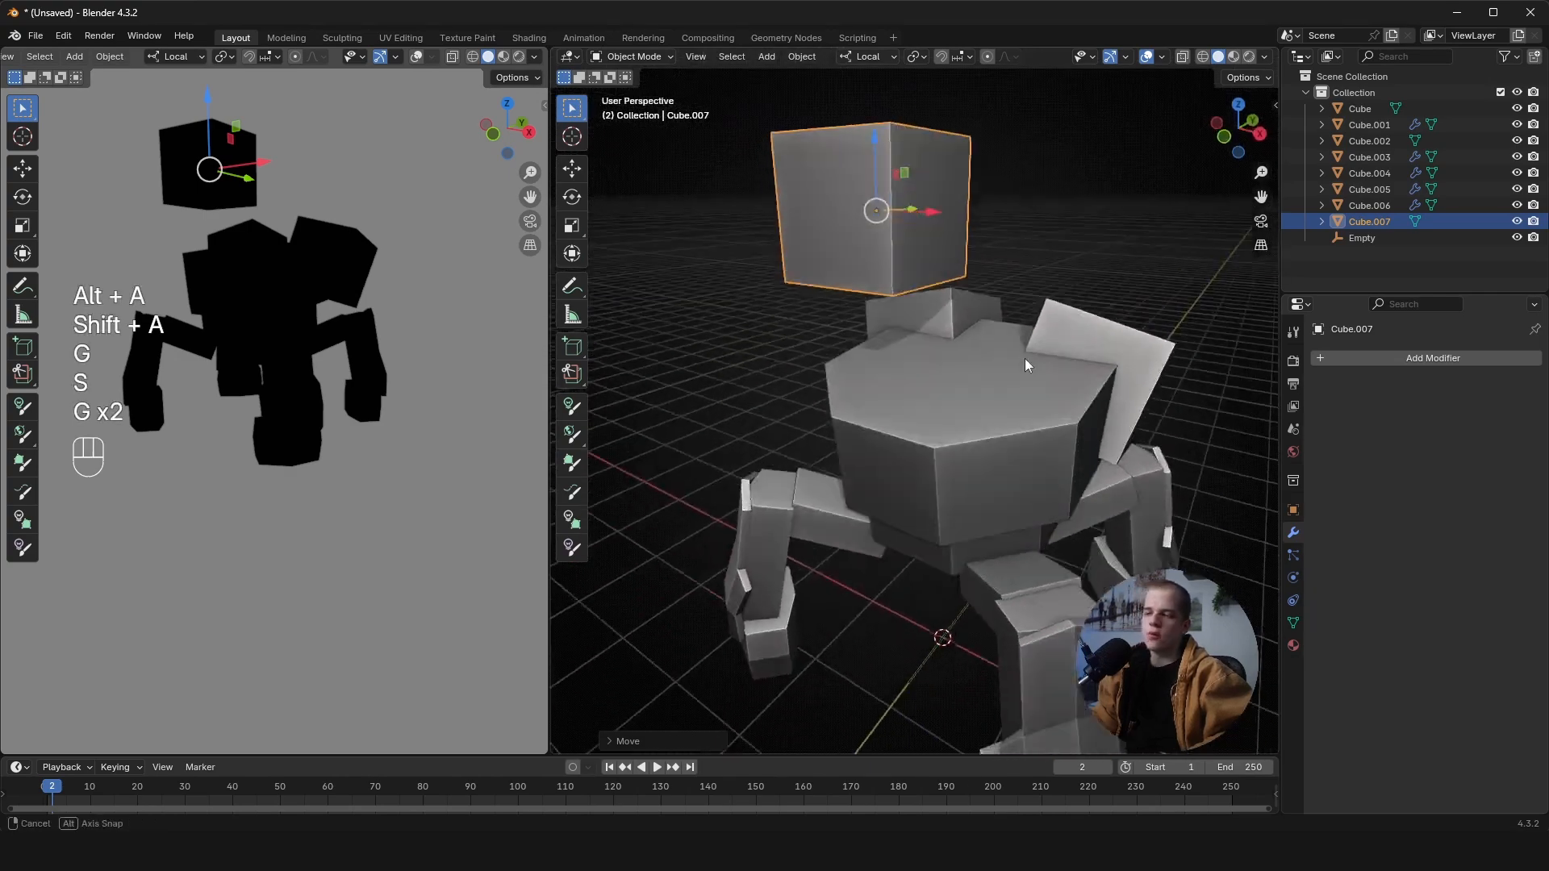
{"action": "scroll", "coordinate": [1023, 356], "scroll_direction": "down", "scroll_amount": 4}
{"action": "key", "text": "grave"}
{"action": "left_click", "coordinate": [985, 249]}
{"action": "middle_click_drag", "start_coordinate": [985, 249], "coordinate": [926, 322]}
{"action": "scroll", "coordinate": [926, 322], "scroll_direction": "up", "scroll_amount": 3}
{"action": "key", "text": "grave"}
{"action": "left_click", "coordinate": [1053, 305]}
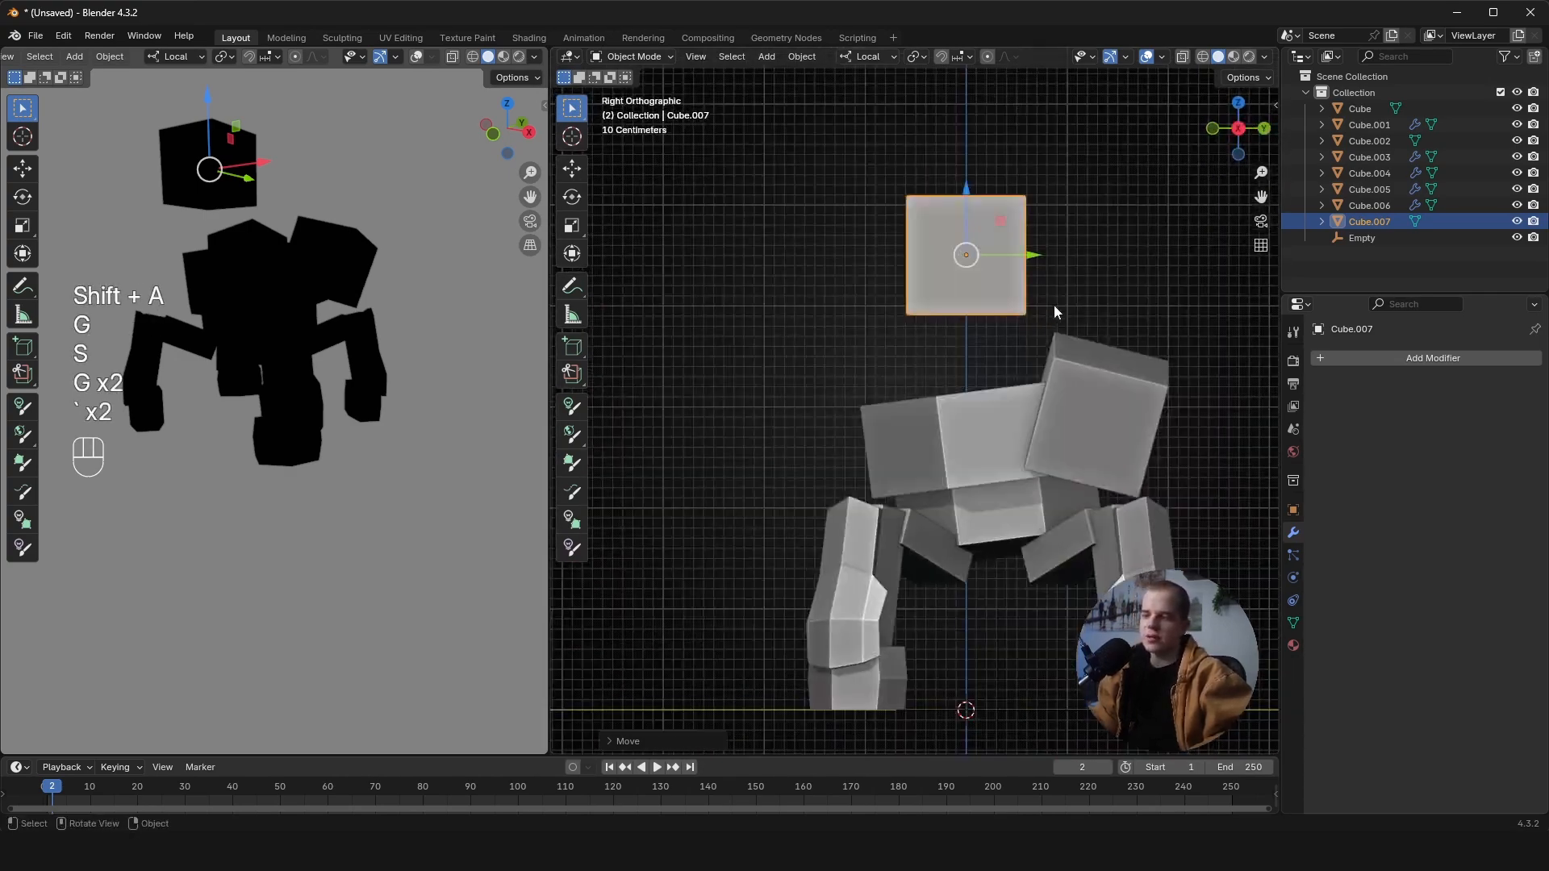
{"action": "scroll", "coordinate": [1054, 305], "scroll_direction": "down", "scroll_amount": 3}
{"action": "key", "text": "g"}
{"action": "scroll", "coordinate": [1065, 352], "scroll_direction": "up", "scroll_amount": 3}
{"action": "key", "text": "s"}
{"action": "left_click", "coordinate": [1033, 346]}
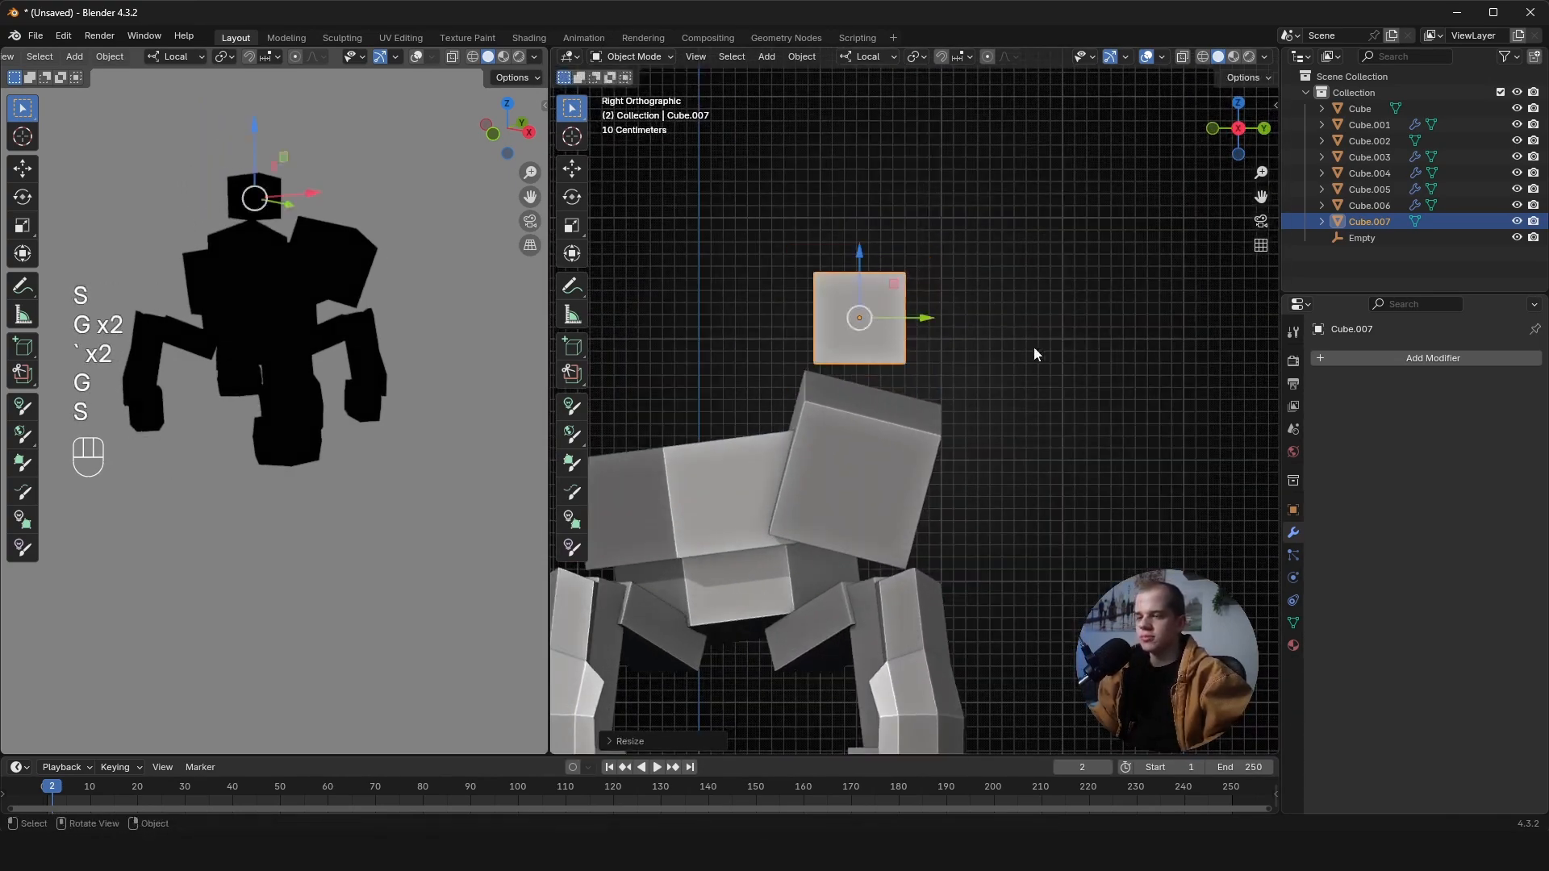
- Flatten the cube along Z, then reposition and slightly enlarge it above one shoulder panel in front view
{"action": "key", "text": "grave"}
{"action": "left_click", "coordinate": [921, 297]}
{"action": "scroll", "coordinate": [921, 297], "scroll_direction": "up", "scroll_amount": 3}
{"action": "key", "text": "s"}
{"action": "key", "text": "z"}
{"action": "left_click", "coordinate": [917, 307]}
{"action": "key", "text": "g"}
{"action": "left_click", "coordinate": [910, 297]}
{"action": "key", "text": "s"}
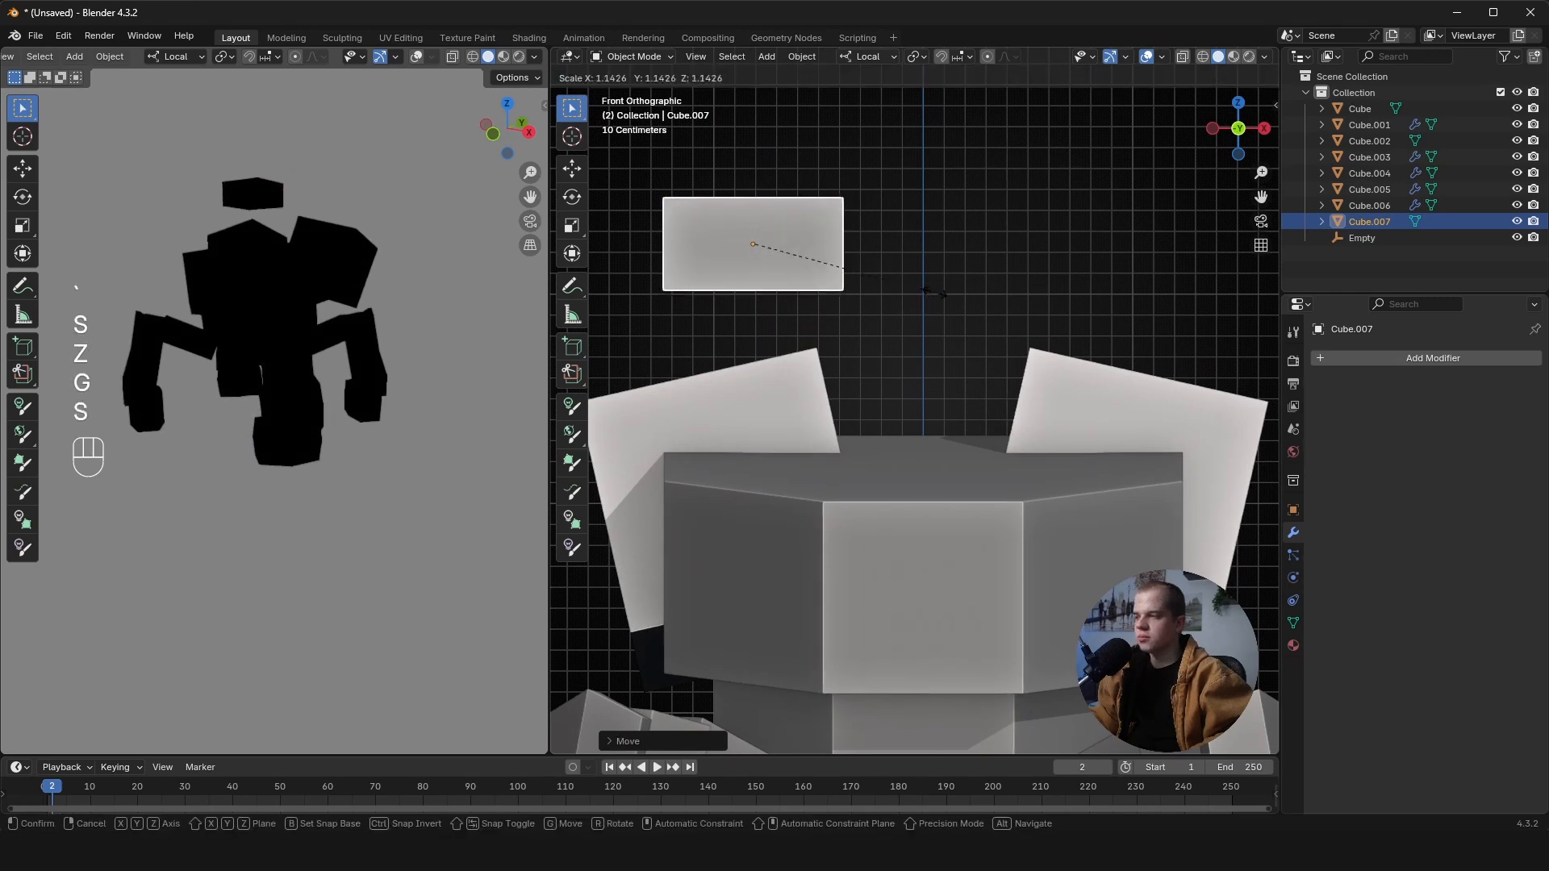
{"action": "left_click", "coordinate": [934, 306]}
- Inset the flattened cube's bottom face and extrude it down into the shoulder panel as a narrow neck
{"action": "middle_click_drag", "start_coordinate": [985, 311], "coordinate": [1096, 382], "text": "shift"}
{"action": "scroll", "coordinate": [1009, 293], "scroll_direction": "up", "scroll_amount": 2}
{"action": "key", "text": "Tab"}
{"action": "key", "text": "3"}
{"action": "middle_click_drag", "start_coordinate": [913, 377], "coordinate": [911, 351]}
{"action": "scroll", "coordinate": [911, 350], "scroll_direction": "down", "scroll_amount": 3}
{"action": "left_click", "coordinate": [928, 327]}
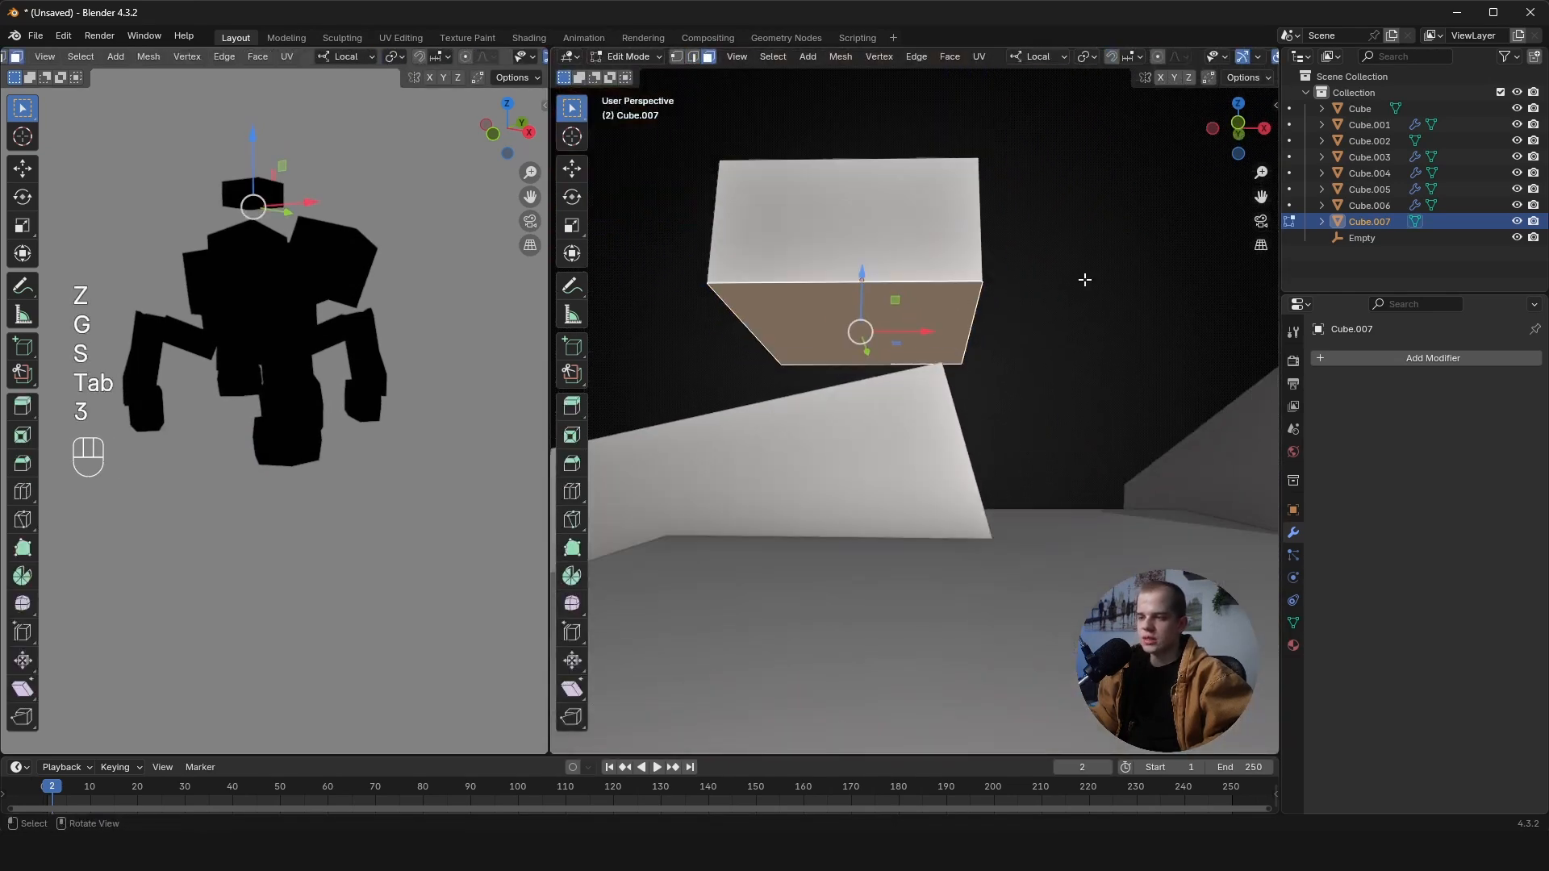
{"action": "key", "text": "i"}
{"action": "left_click", "coordinate": [1029, 292]}
{"action": "key", "text": "e"}
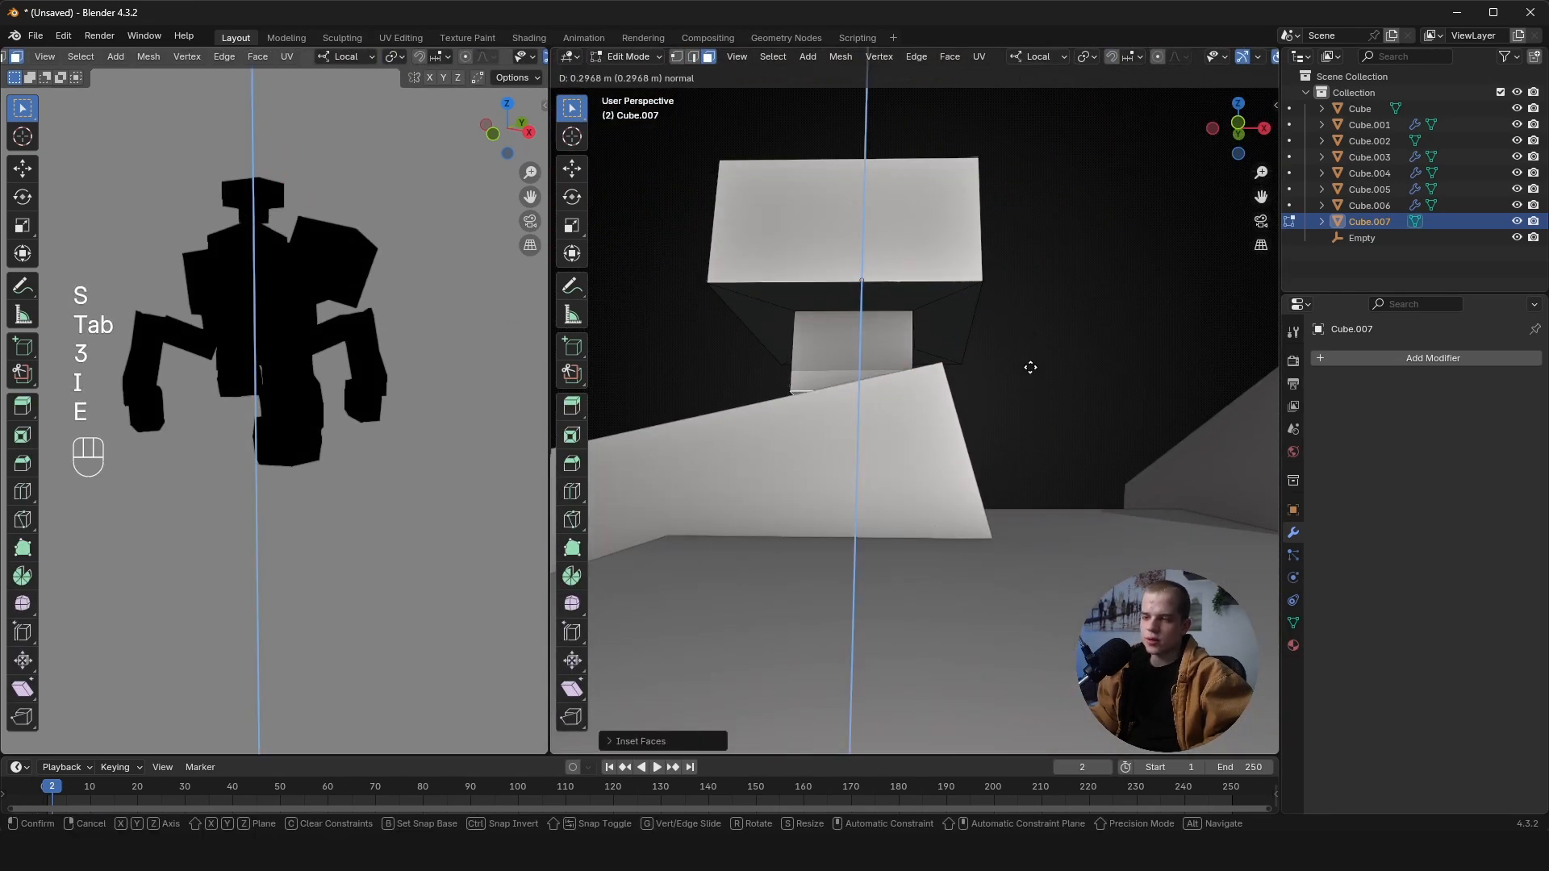
{"action": "left_click", "coordinate": [1025, 409]}
- Select the block's top vertices in wireframe from the front and raise them along Z to make it taller
{"action": "middle_click_drag", "start_coordinate": [1026, 409], "coordinate": [994, 312], "text": "alt"}
{"action": "key", "text": "Tab"}
{"action": "key", "text": "Tab"}
{"action": "key", "text": "z"}
{"action": "key", "text": "1"}
{"action": "left_click_drag", "start_coordinate": [730, 310], "coordinate": [1064, 221]}
{"action": "key", "text": "z"}
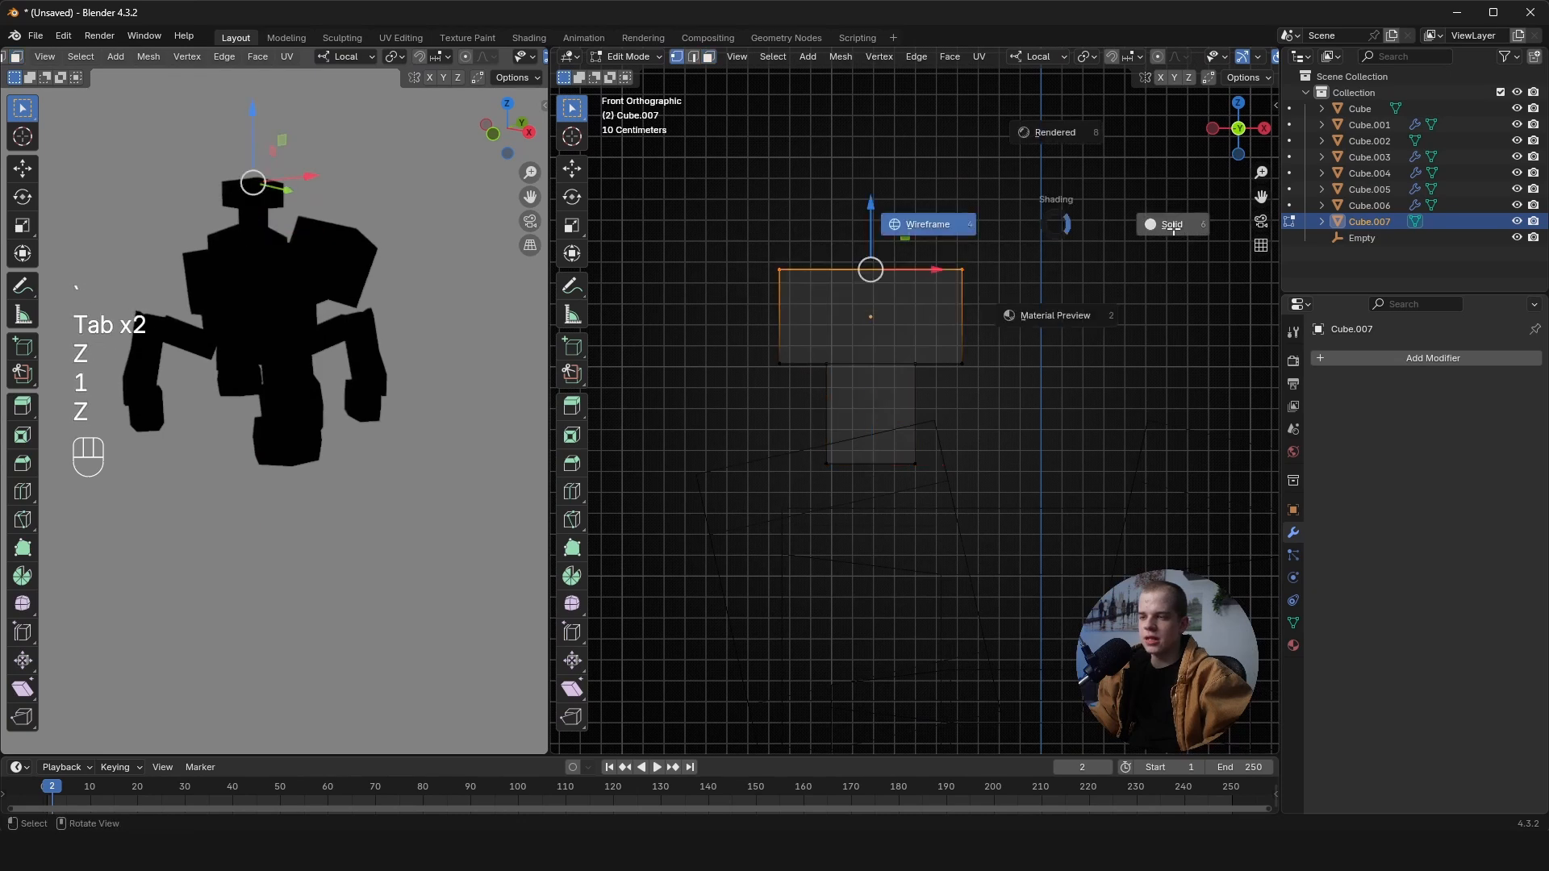
{"action": "key", "text": "g"}
{"action": "key", "text": "z"}
{"action": "left_click", "coordinate": [1124, 246]}
- Snap the 3D cursor to the centre of the block's front face and return to Object Mode
{"action": "key", "text": "3"}
{"action": "left_click", "coordinate": [888, 295]}
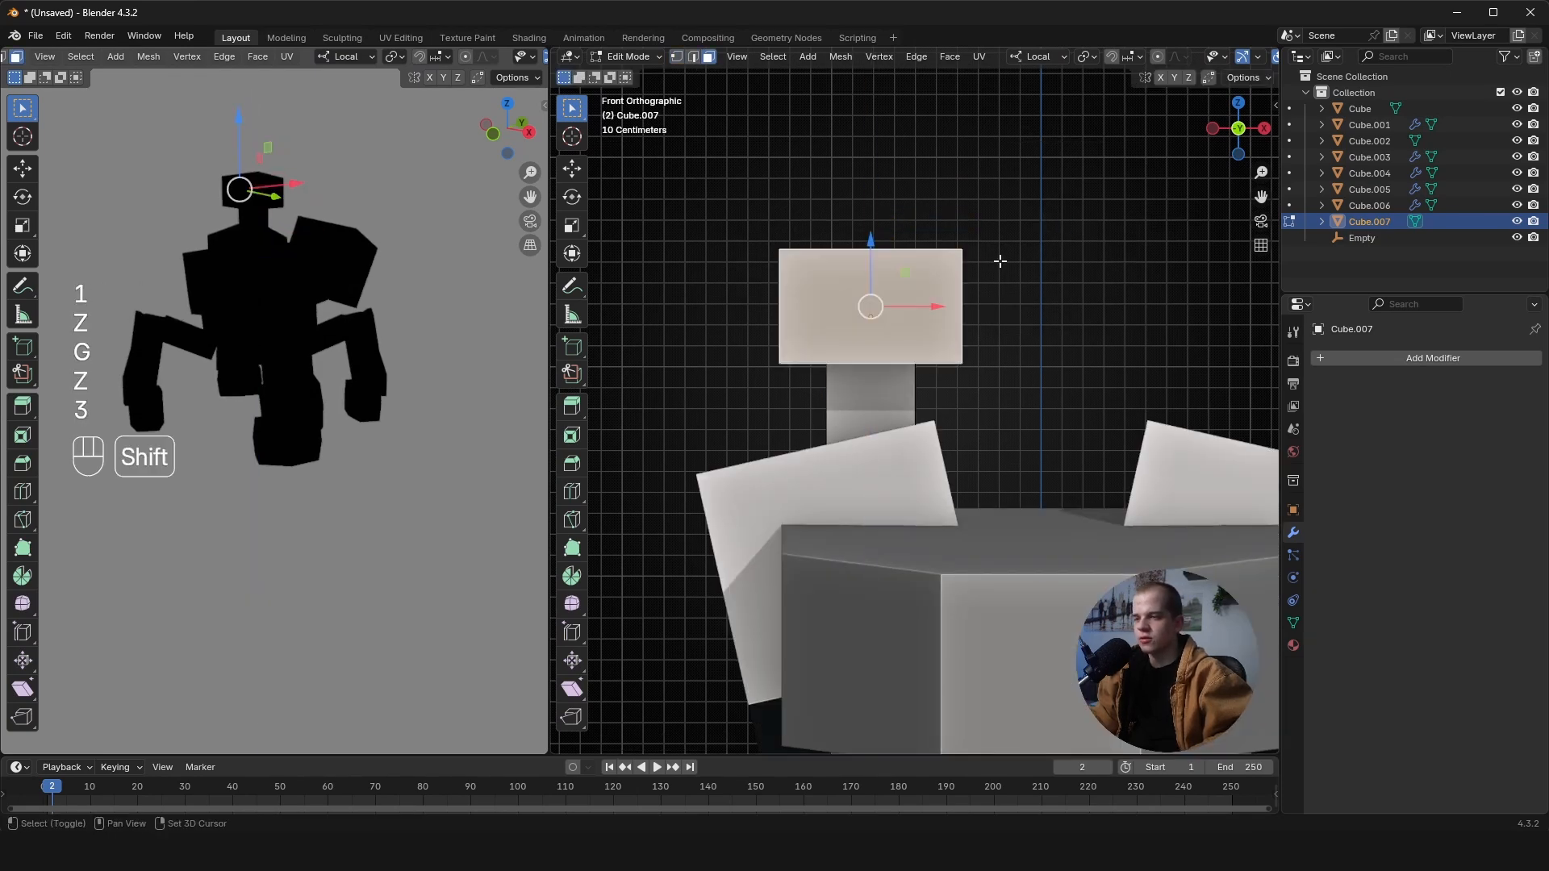
{"action": "key", "text": "shift+s"}
{"action": "key", "text": "Tab"}
{"action": "middle_click_drag", "start_coordinate": [905, 272], "coordinate": [1035, 361]}
{"action": "scroll", "coordinate": [1031, 359], "scroll_direction": "up", "scroll_amount": 2}
- Add a mesh circle at the 3D cursor on the block's front face
{"action": "key", "text": "shift+a"}
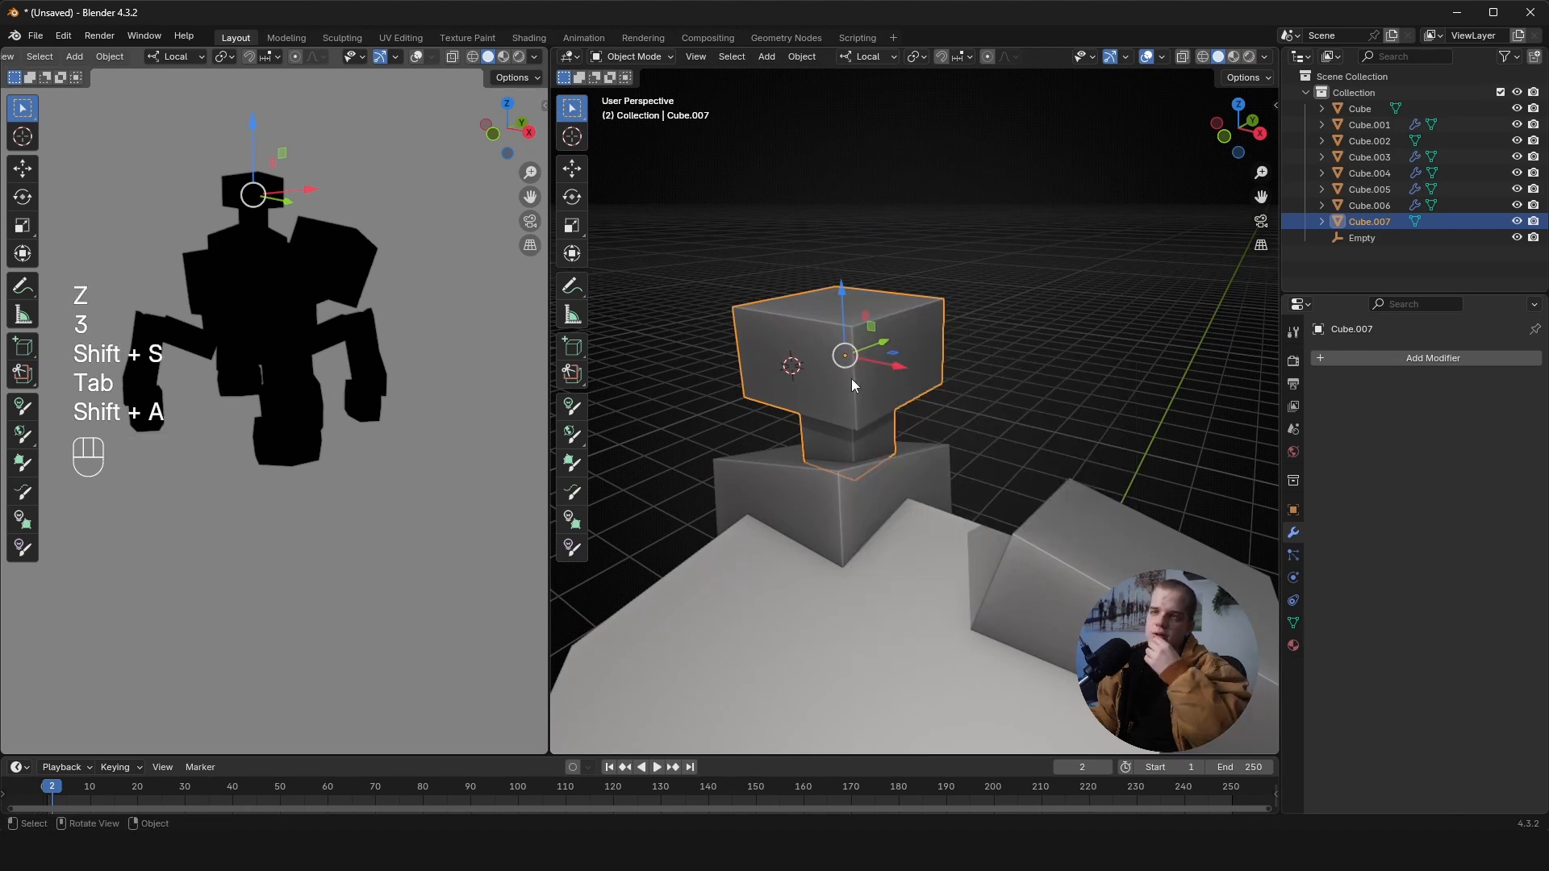
{"action": "key", "text": "grave"}
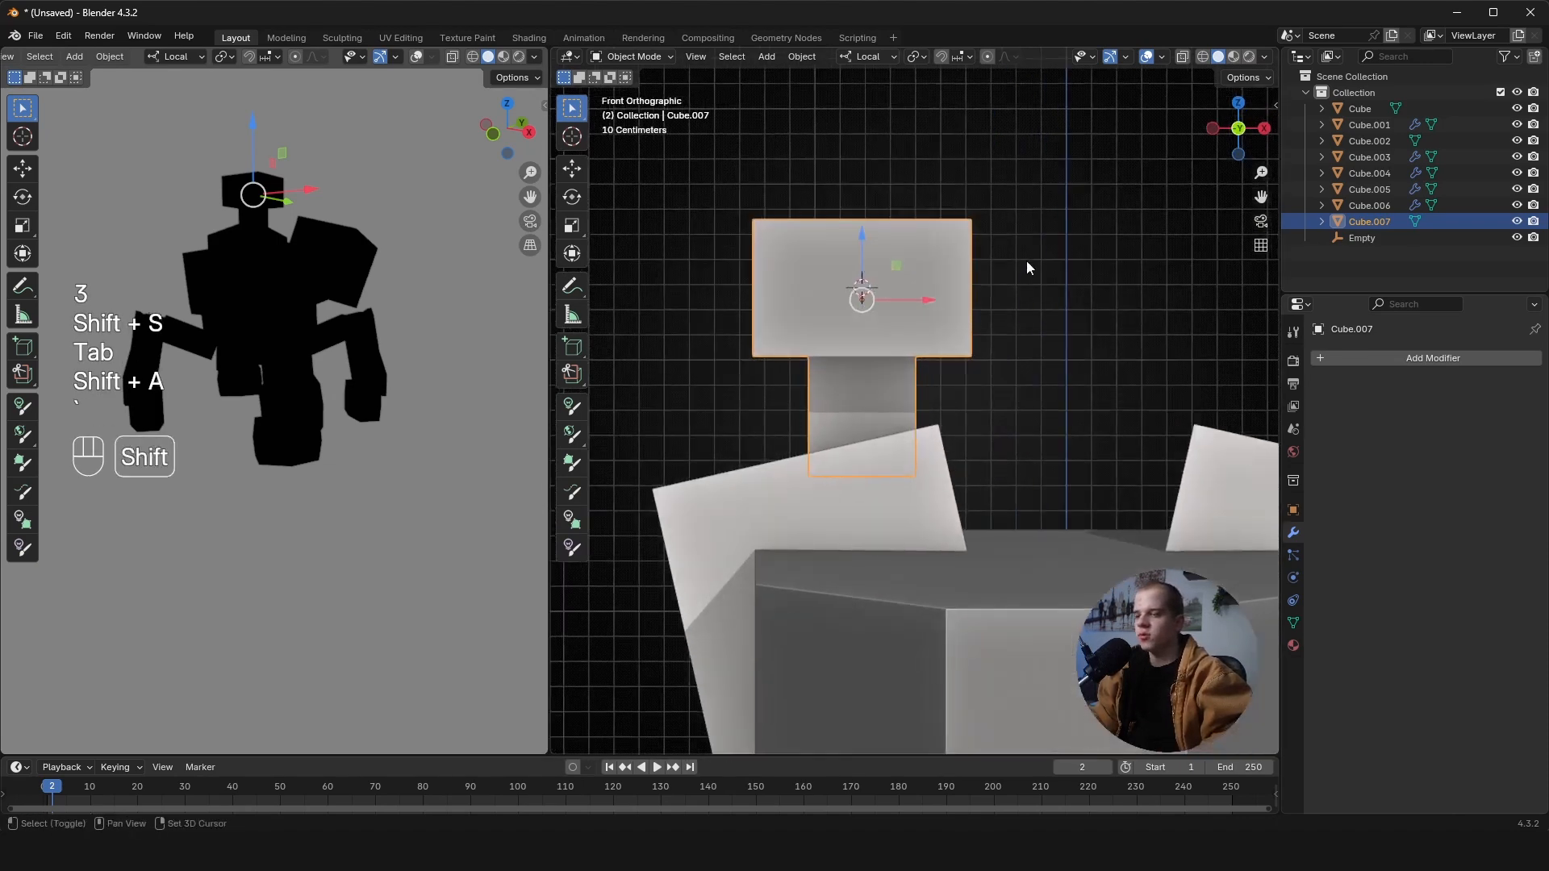
{"action": "scroll", "coordinate": [1059, 366], "scroll_direction": "up", "scroll_amount": 3}
{"action": "key", "text": "shift+a"}
{"action": "mouse_move", "coordinate": [932, 350]}
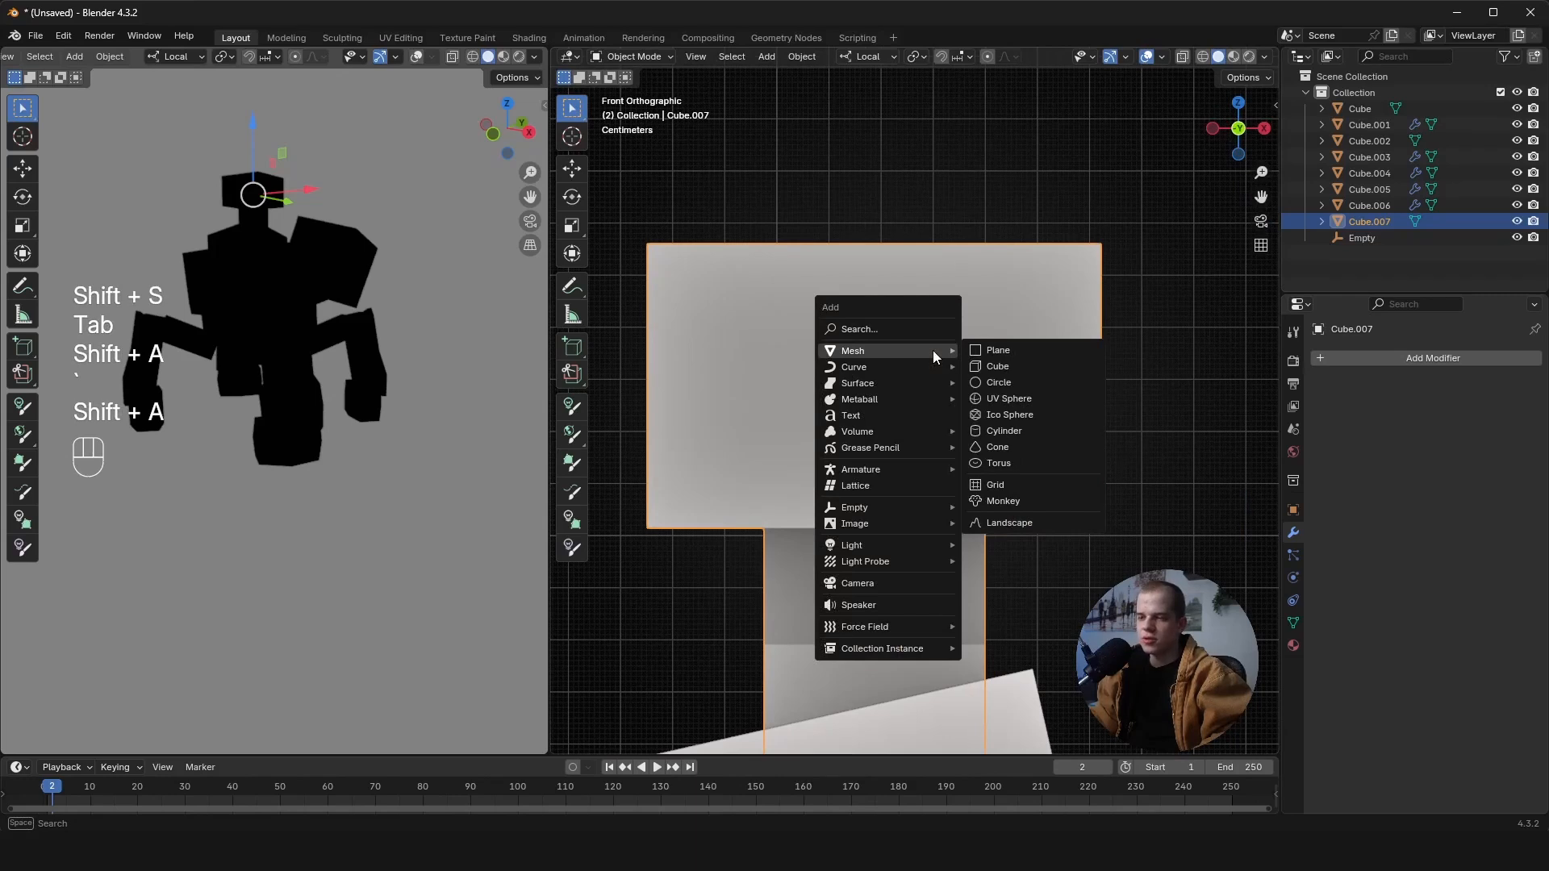
{"action": "left_click", "coordinate": [1015, 383]}
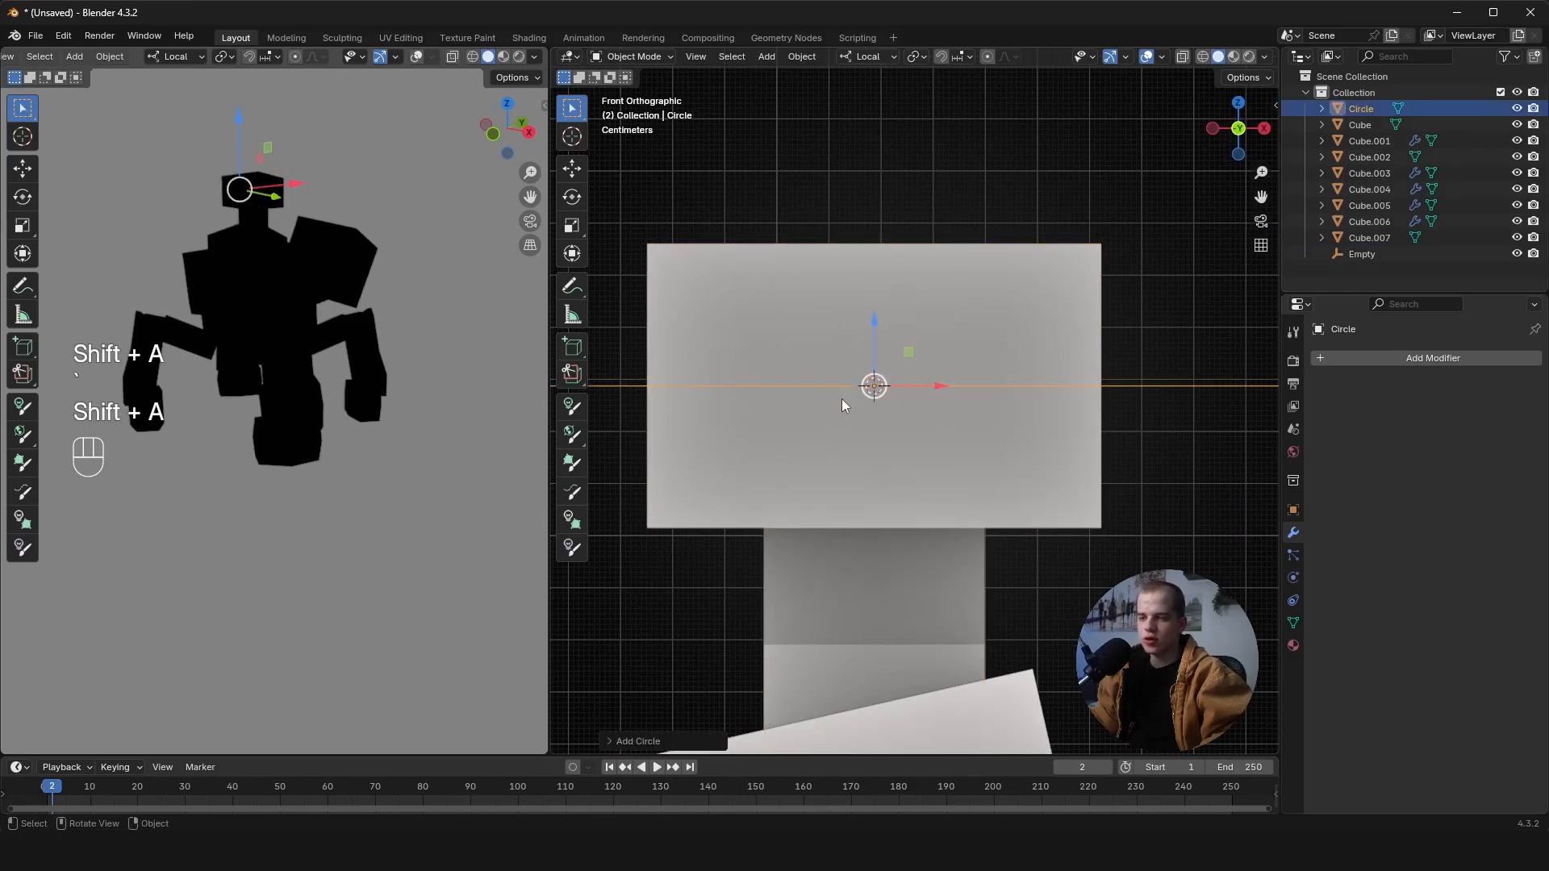
- Set the circle to 5 vertices and rotate it 90° about X to face the front
{"action": "left_click", "coordinate": [621, 744]}
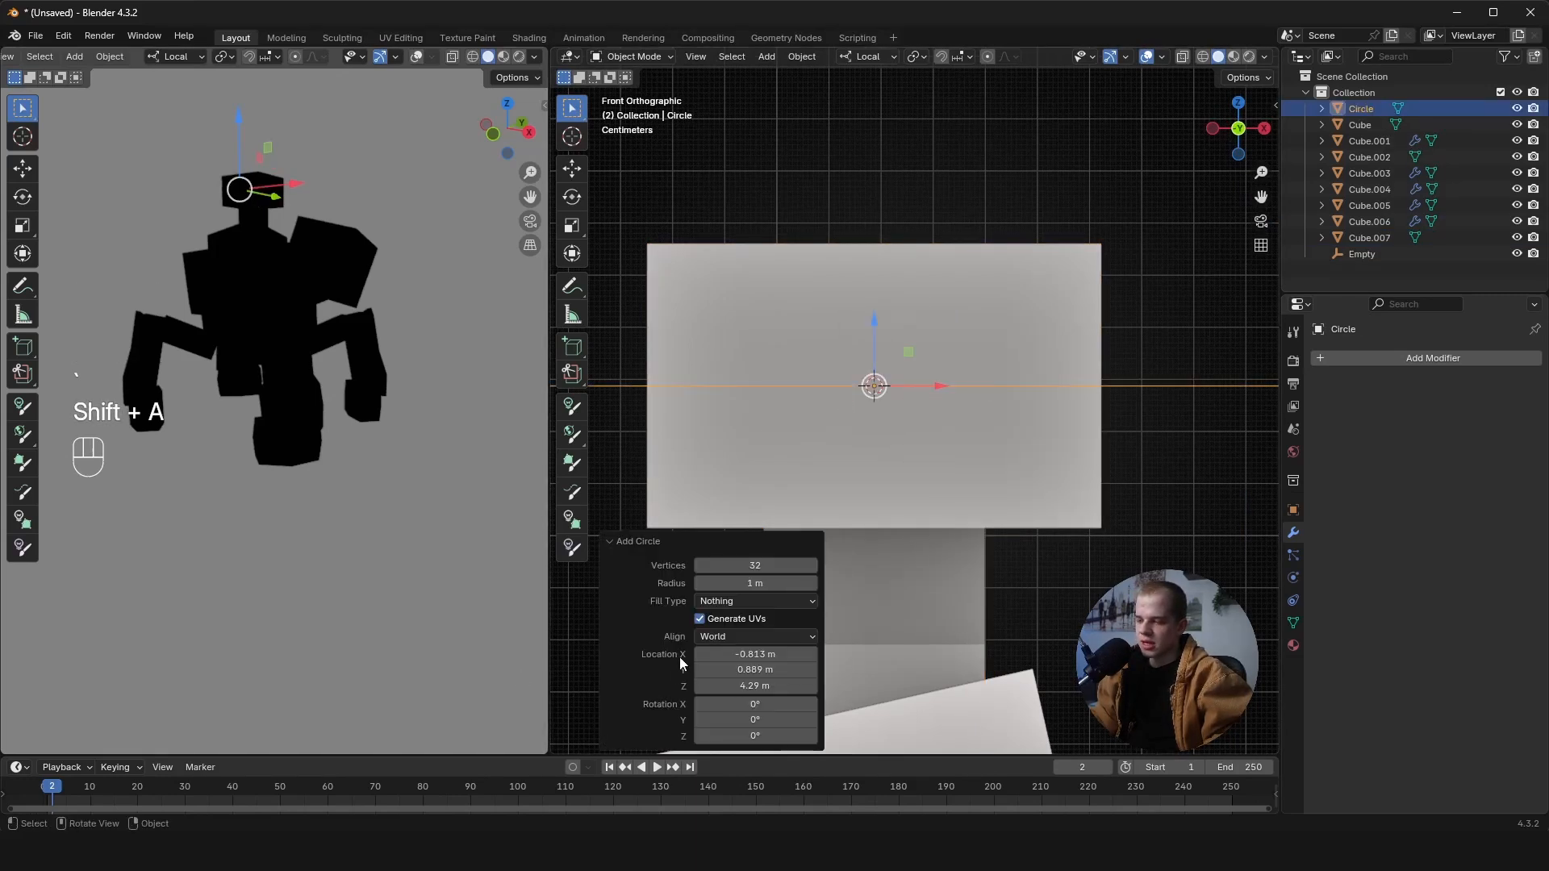
{"action": "left_click", "coordinate": [746, 547]}
{"action": "left_click", "coordinate": [629, 741]}
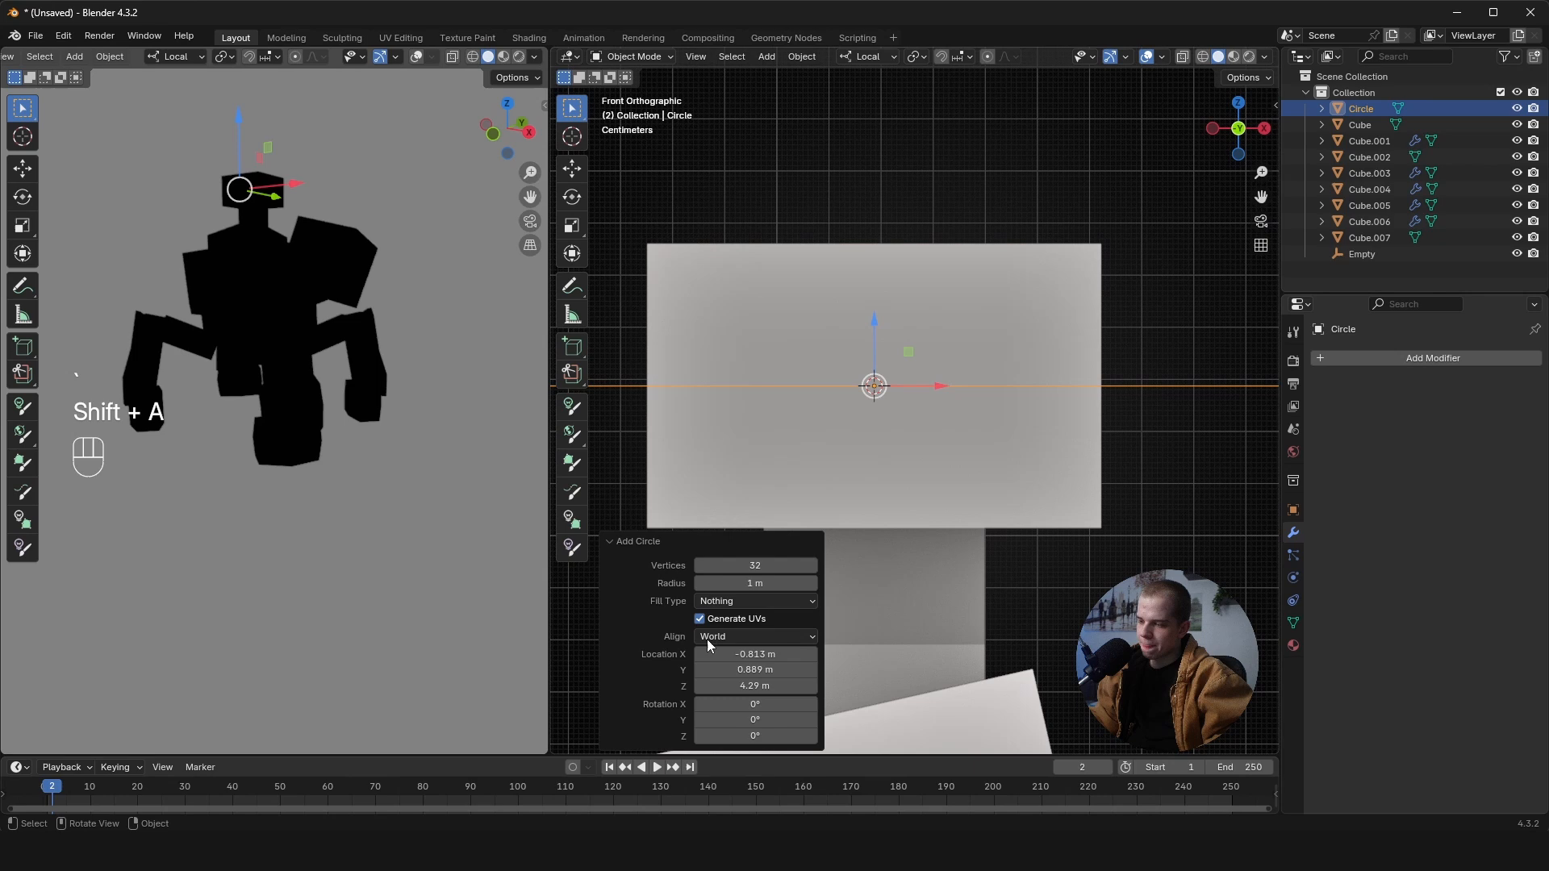
{"action": "left_click", "coordinate": [729, 568]}
{"action": "type", "text": "5"}
{"action": "key", "text": "Return"}
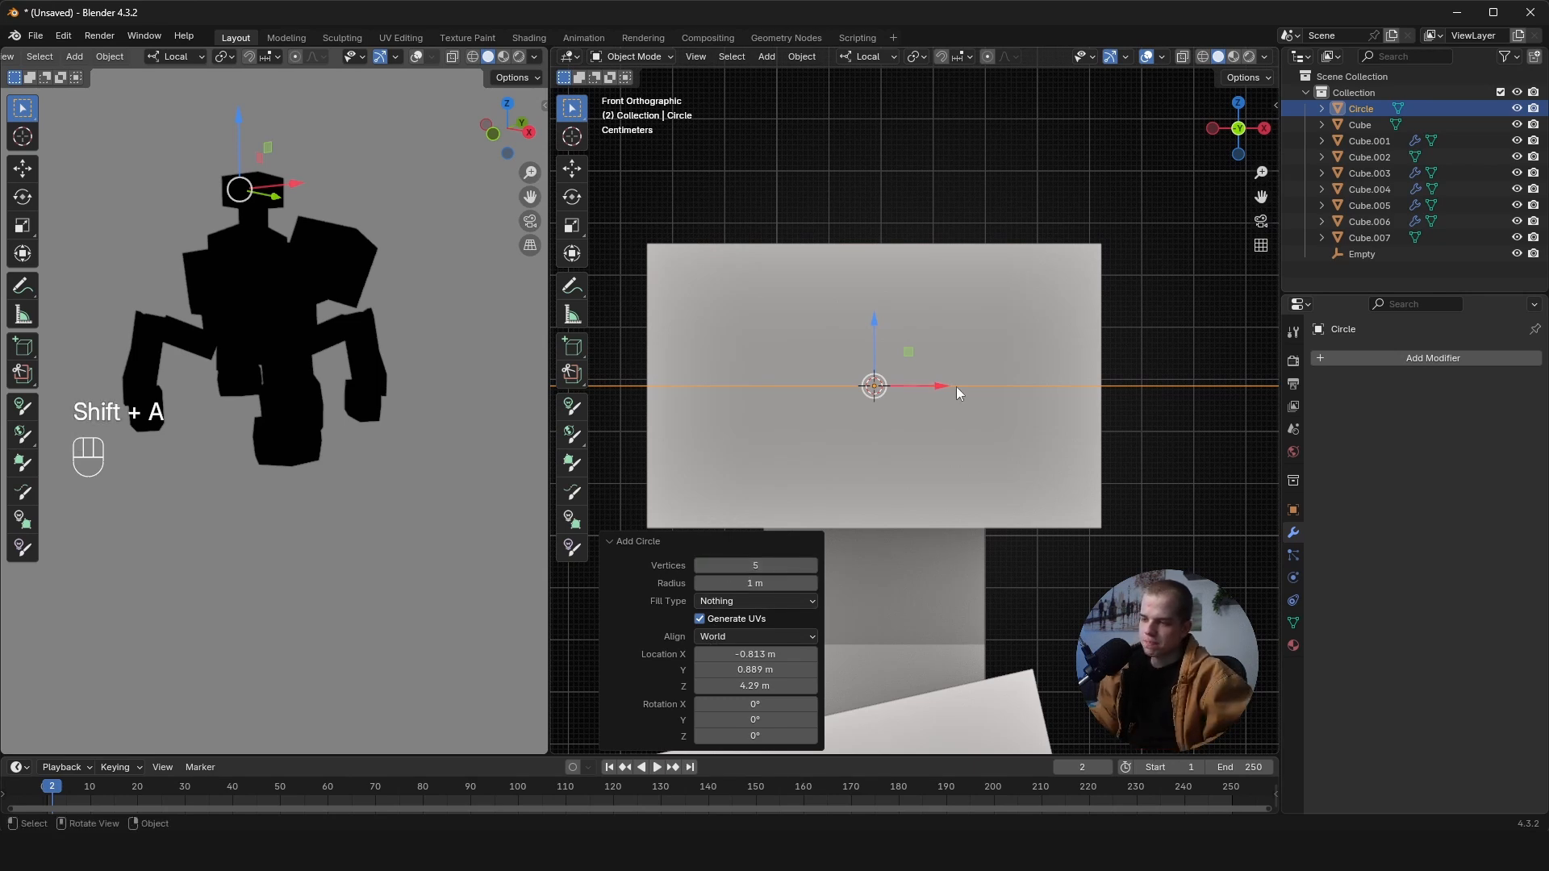
{"action": "type", "text": "rx90"}
{"action": "key", "text": "Return"}
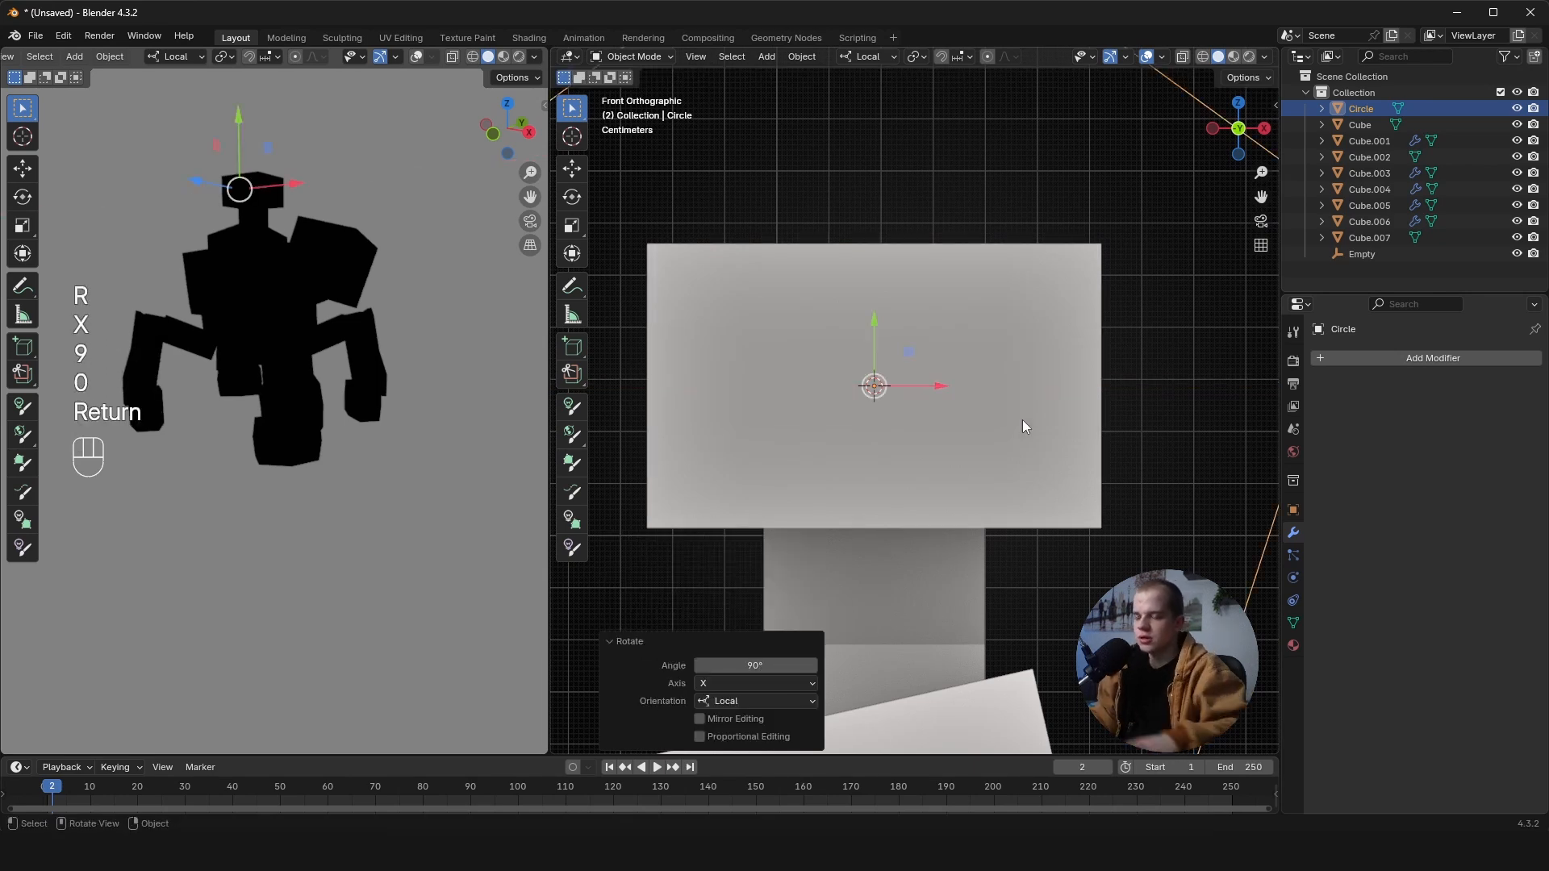
- Scale the pentagonal circle down to about 0.11 m wide at the centre of the block's front face
{"action": "scroll", "coordinate": [1023, 419], "scroll_direction": "down", "scroll_amount": 3}
{"action": "key", "text": "s"}
{"action": "left_click", "coordinate": [935, 397]}
{"action": "scroll", "coordinate": [1136, 398], "scroll_direction": "up", "scroll_amount": 4}
{"action": "key", "text": "s"}
{"action": "left_click", "coordinate": [966, 393]}
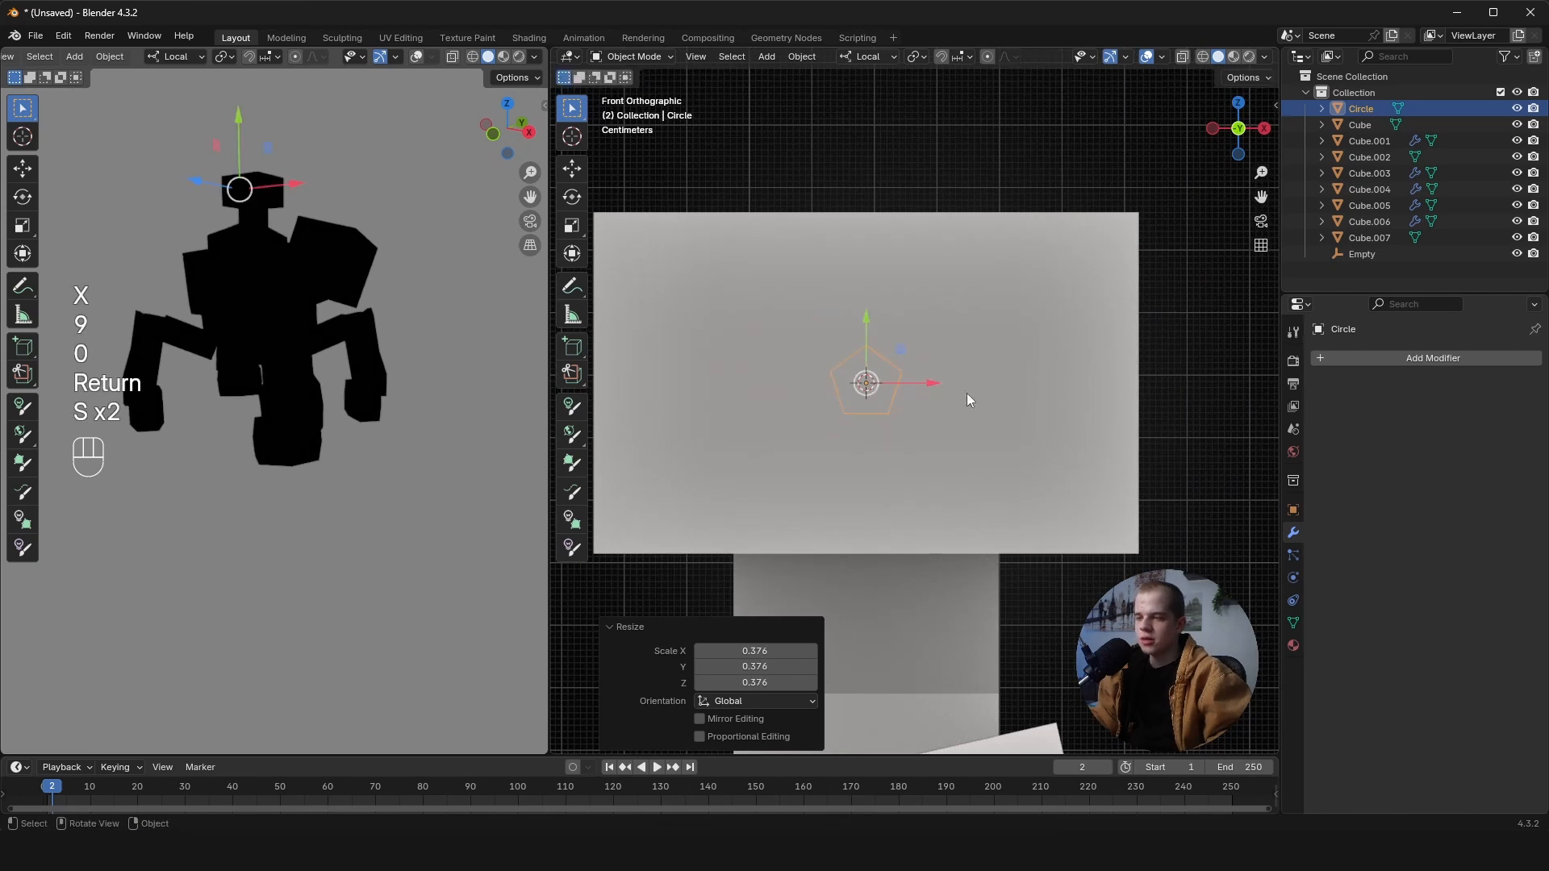
- Apply the pentagon's scale and rotation, then check its transform values
{"action": "key", "text": "ctrl+a"}
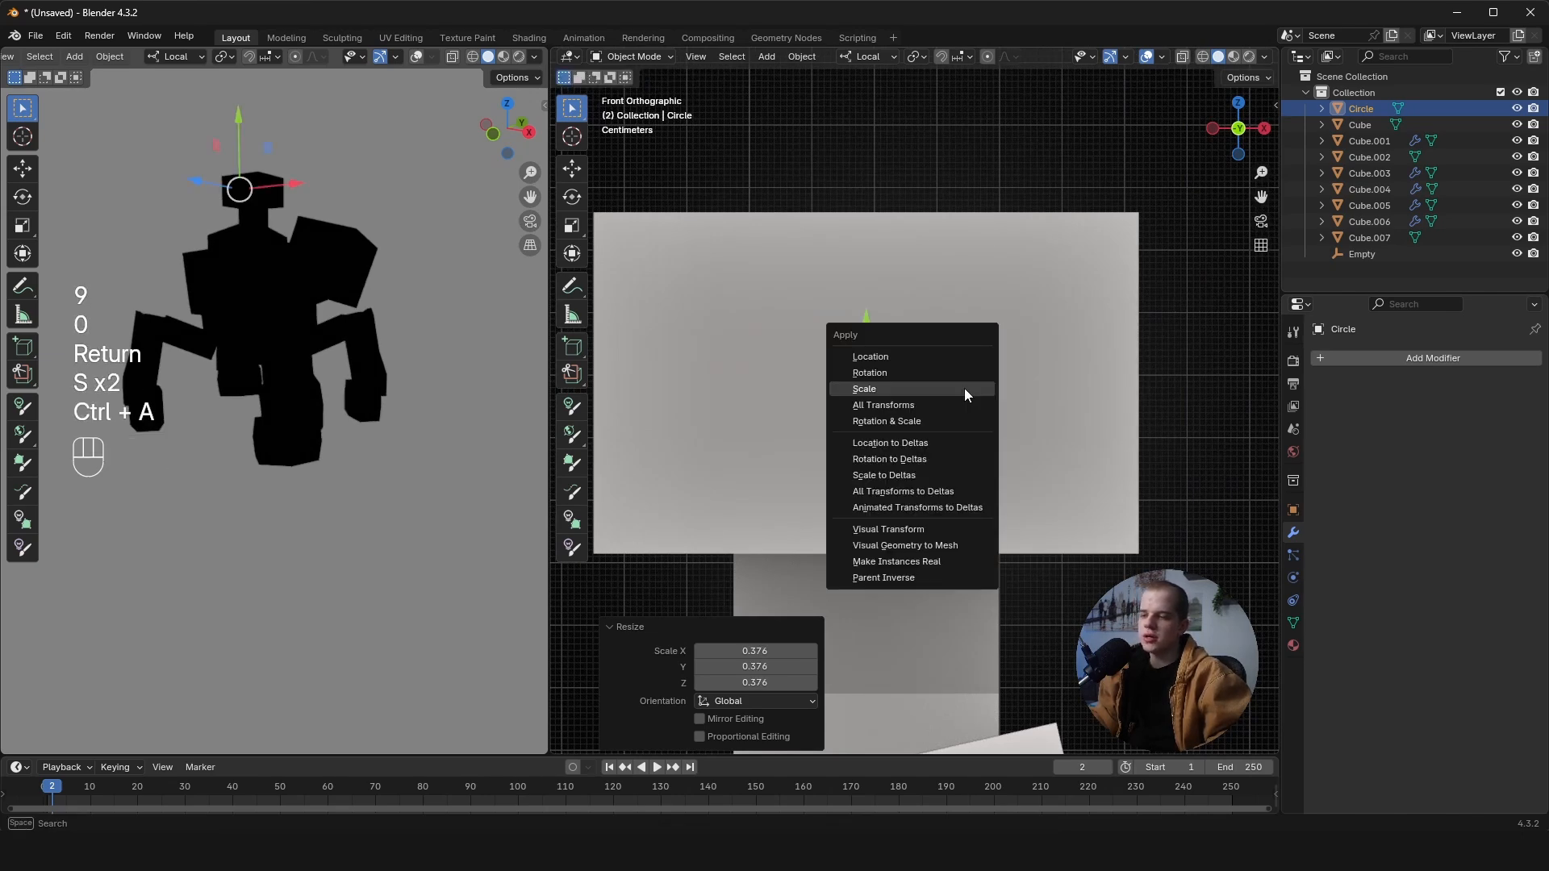
{"action": "left_click", "coordinate": [964, 389]}
{"action": "key", "text": "ctrl+a"}
{"action": "left_click", "coordinate": [950, 368]}
{"action": "key", "text": "n"}
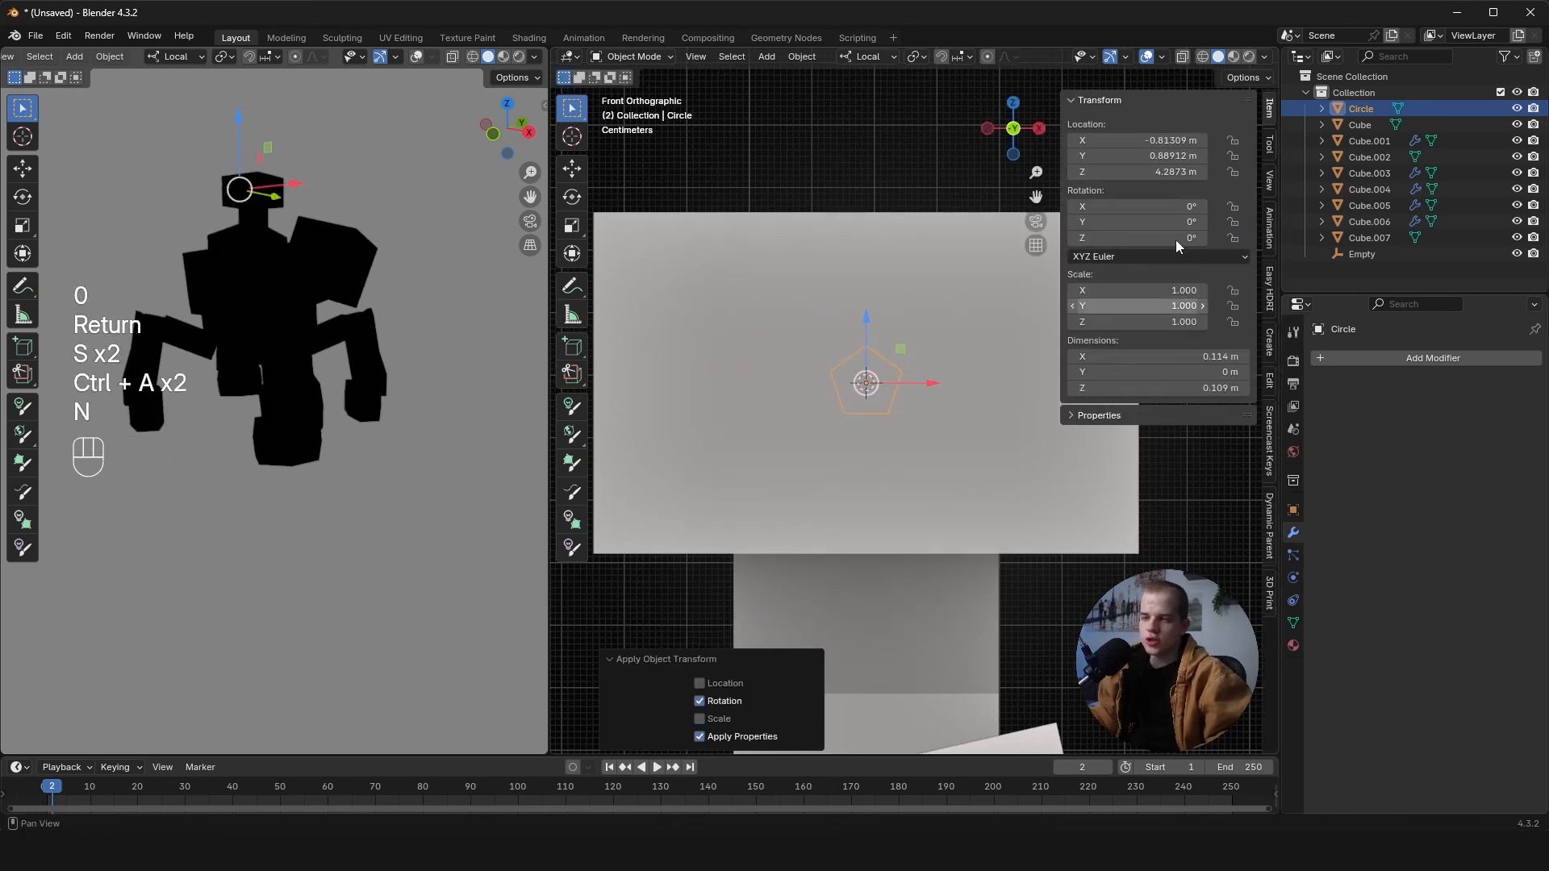
{"action": "key", "text": "n"}
{"action": "scroll", "coordinate": [1008, 323], "scroll_direction": "up", "scroll_amount": 2}
{"action": "scroll", "coordinate": [1005, 324], "scroll_direction": "down", "scroll_amount": 1}
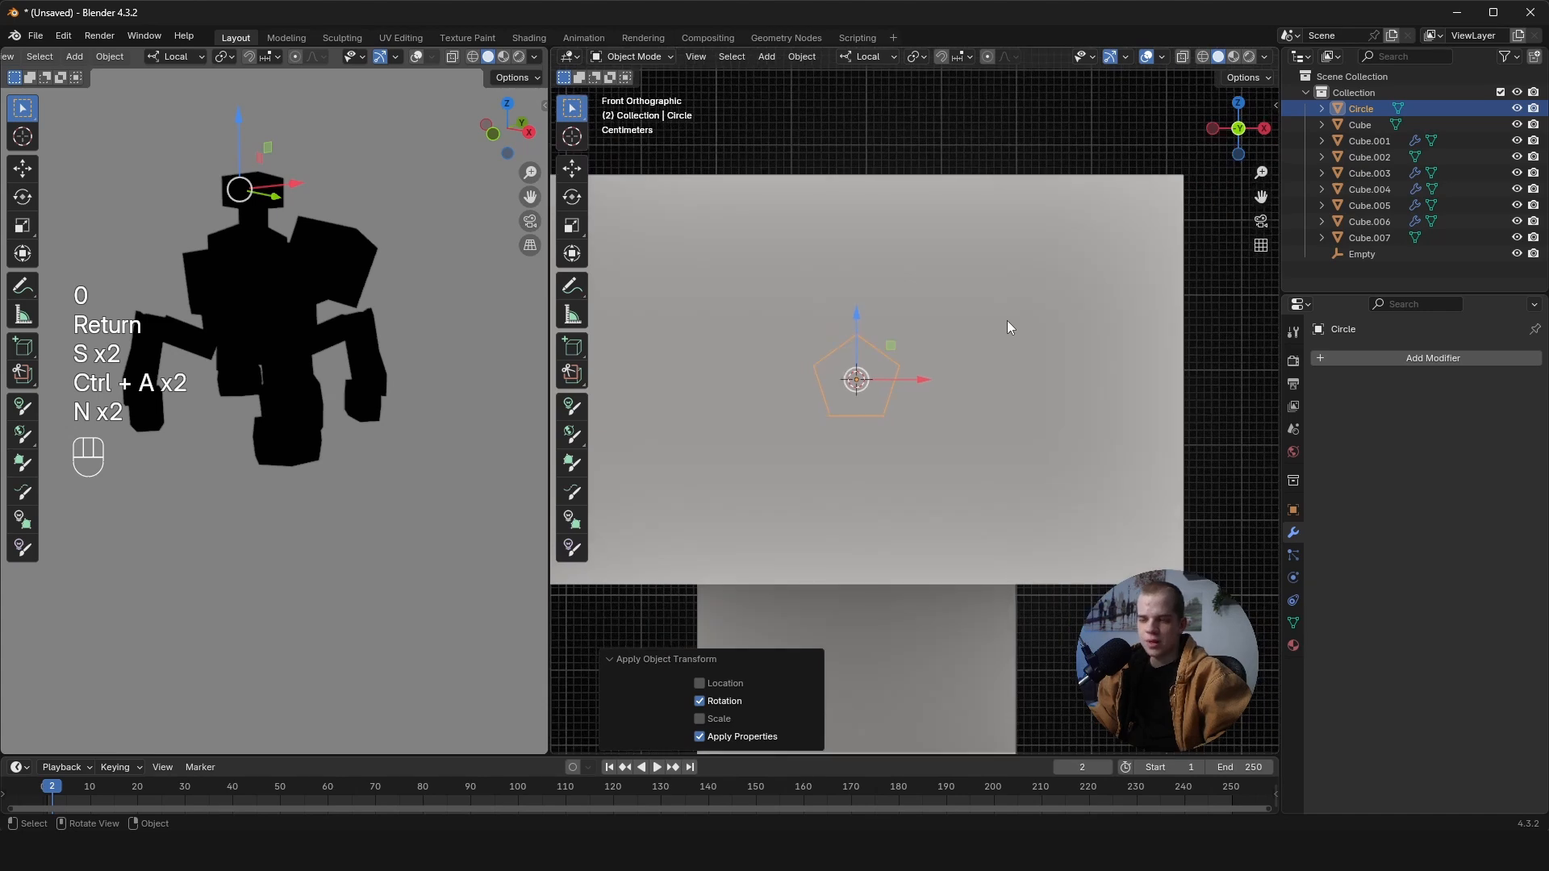
- Add a sphere empty at the 3D cursor and set its display size to 0.07 m
{"action": "key", "text": "shift+a"}
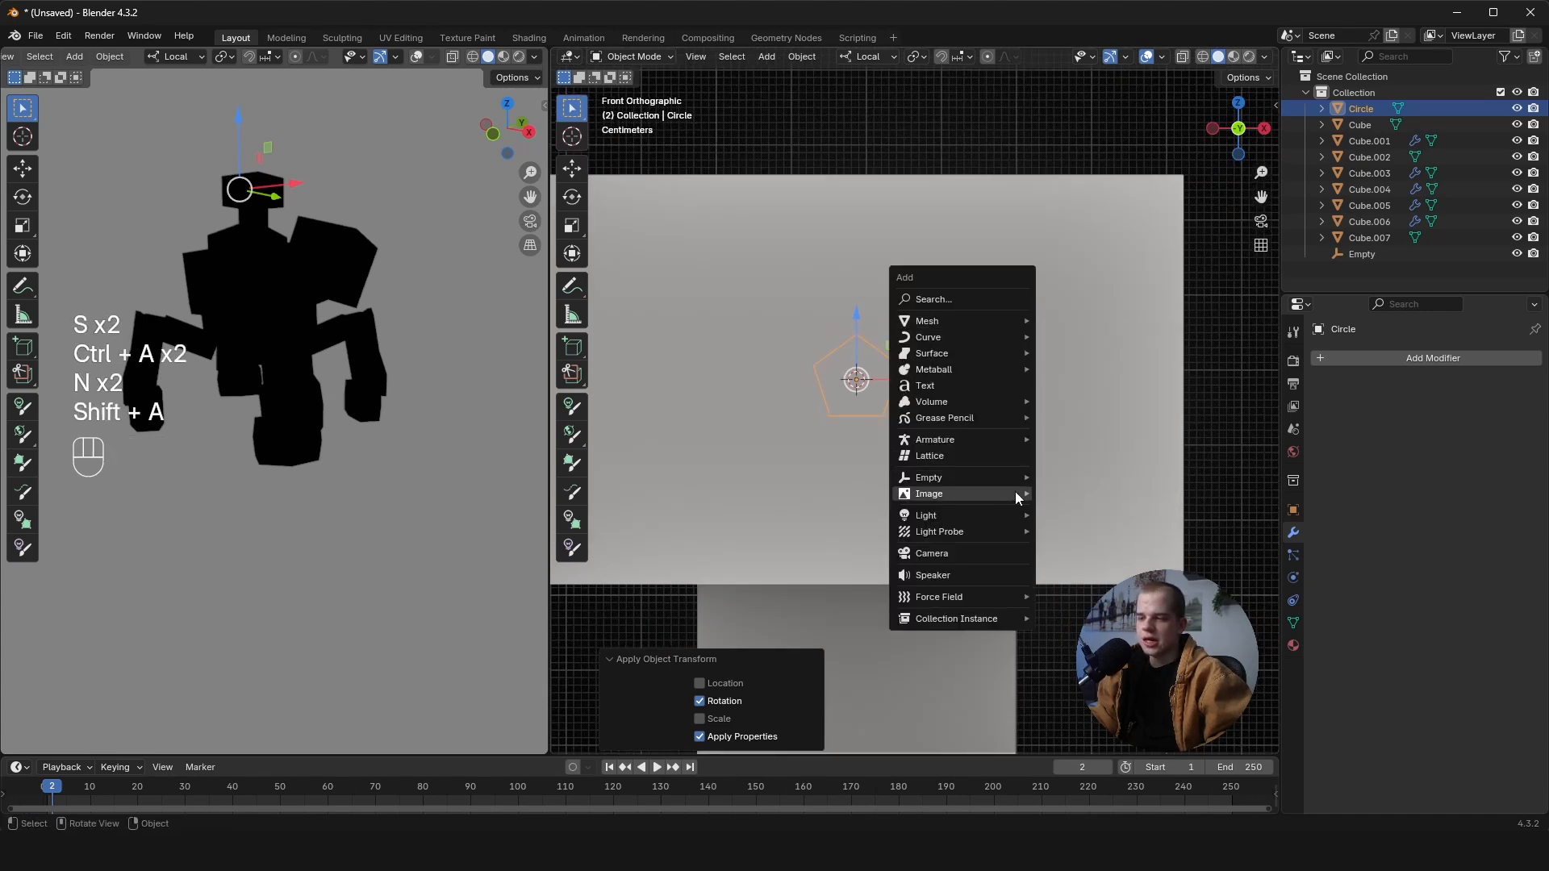
{"action": "mouse_move", "coordinate": [951, 479]}
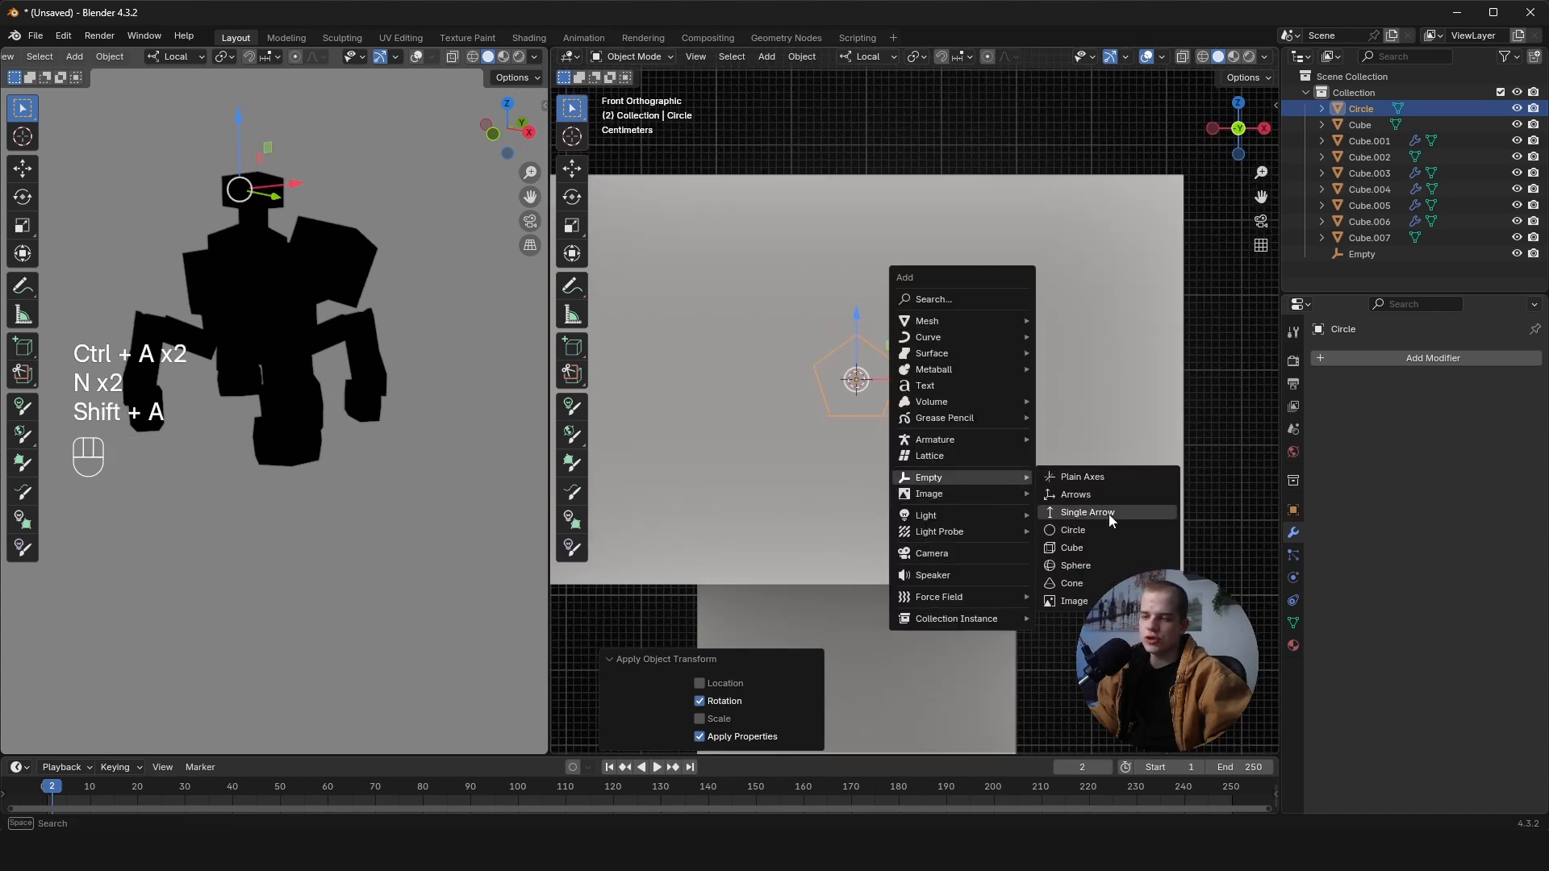
{"action": "left_click", "coordinate": [1096, 564]}
{"action": "scroll", "coordinate": [1164, 365], "scroll_direction": "up", "scroll_amount": 3}
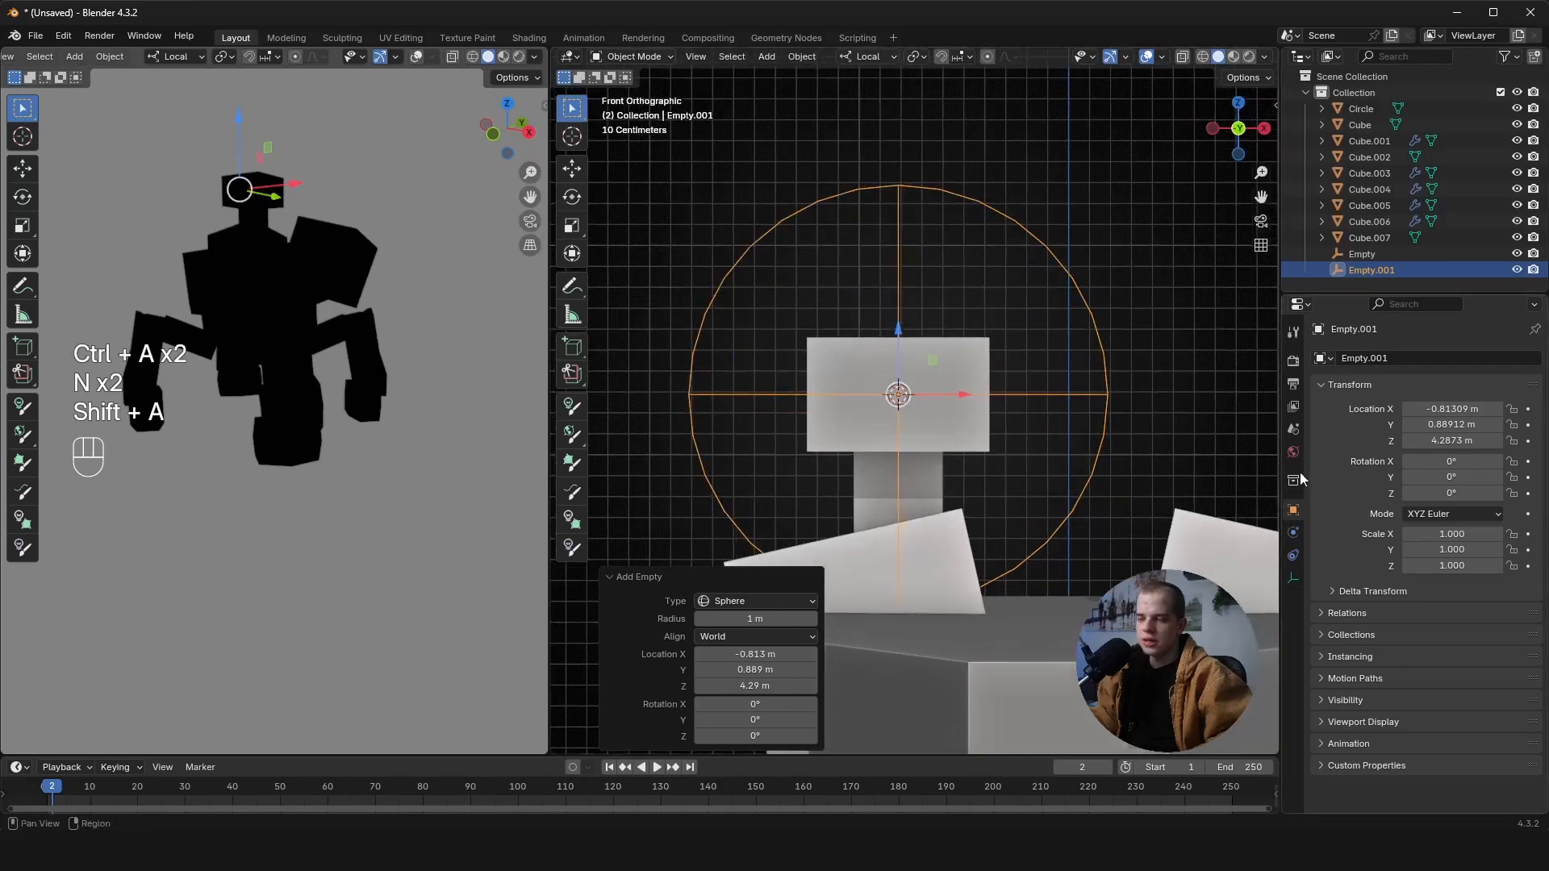
{"action": "left_click", "coordinate": [1293, 578]}
{"action": "mouse_move", "coordinate": [1459, 401]}
{"action": "left_mouse_down"}
{"action": "mouse_move", "coordinate": [1386, 400]}
{"action": "mouse_move", "coordinate": [1444, 400]}
{"action": "left_mouse_up"}
{"action": "scroll", "coordinate": [1078, 392], "scroll_direction": "up", "scroll_amount": 9}
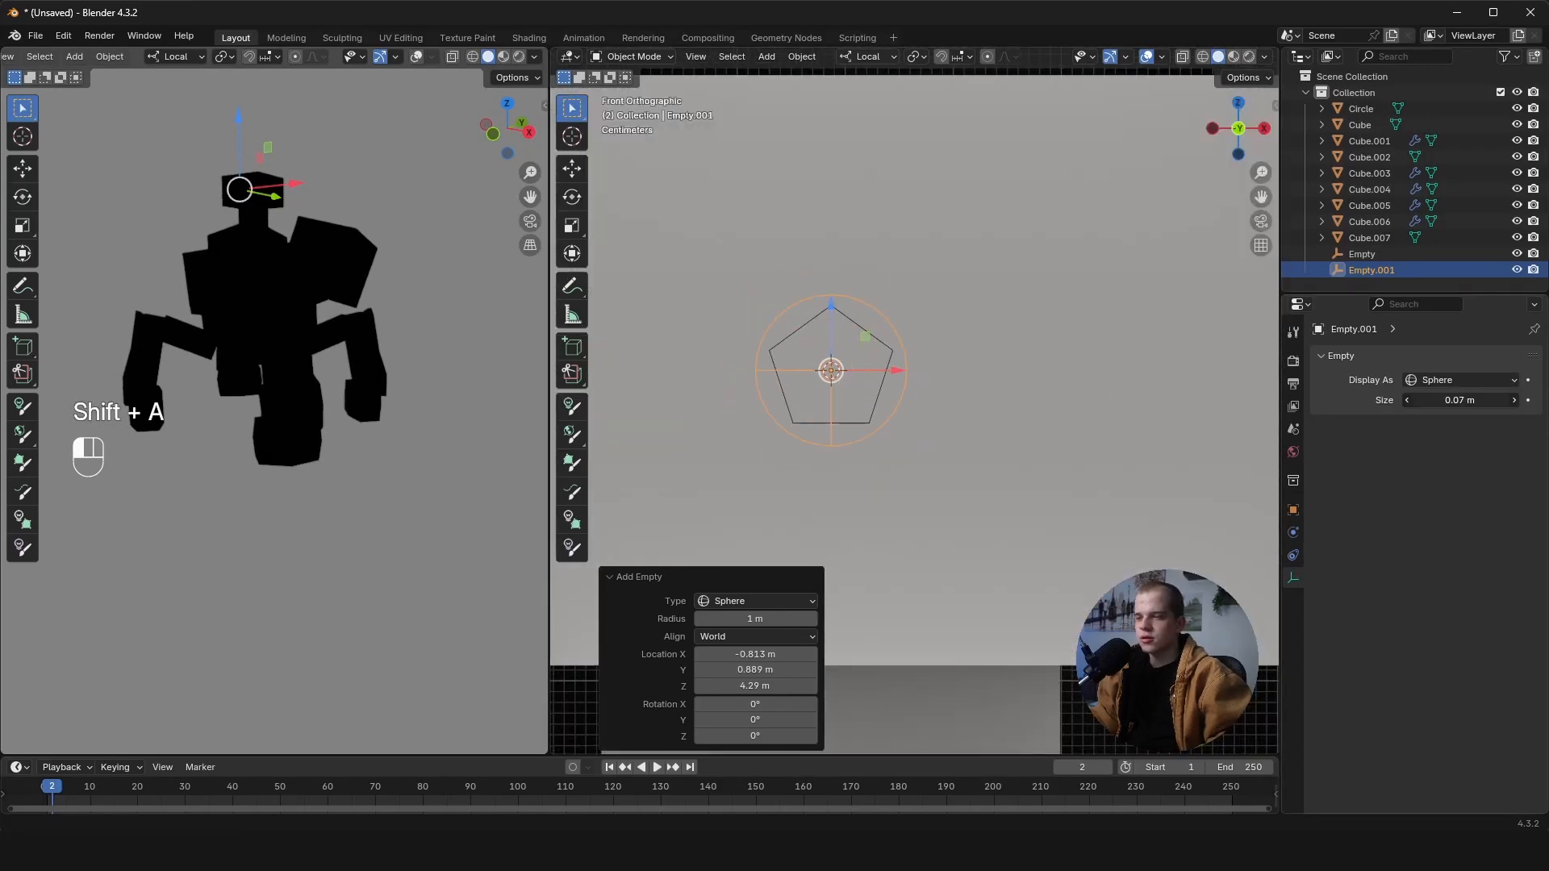
- Add an Array modifier to the pentagonal circle and set its count to 5
{"action": "left_click", "coordinate": [891, 354]}
{"action": "scroll", "coordinate": [946, 351], "scroll_direction": "down", "scroll_amount": 2}
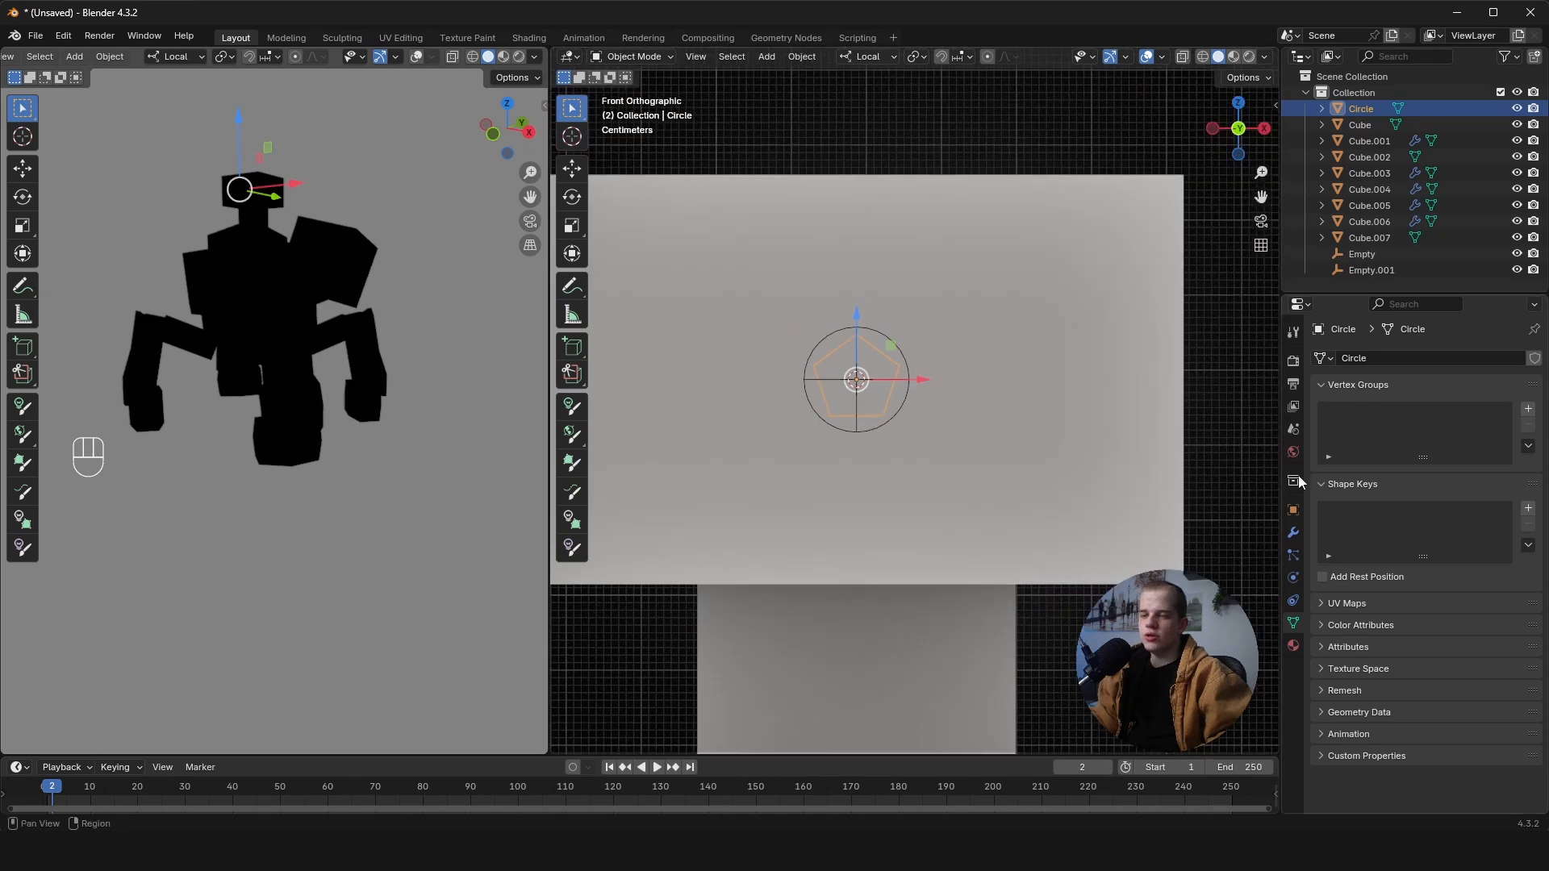
{"action": "left_click", "coordinate": [1293, 532]}
{"action": "key", "text": "shift+a"}
{"action": "type", "text": "array"}
{"action": "key", "text": "Return"}
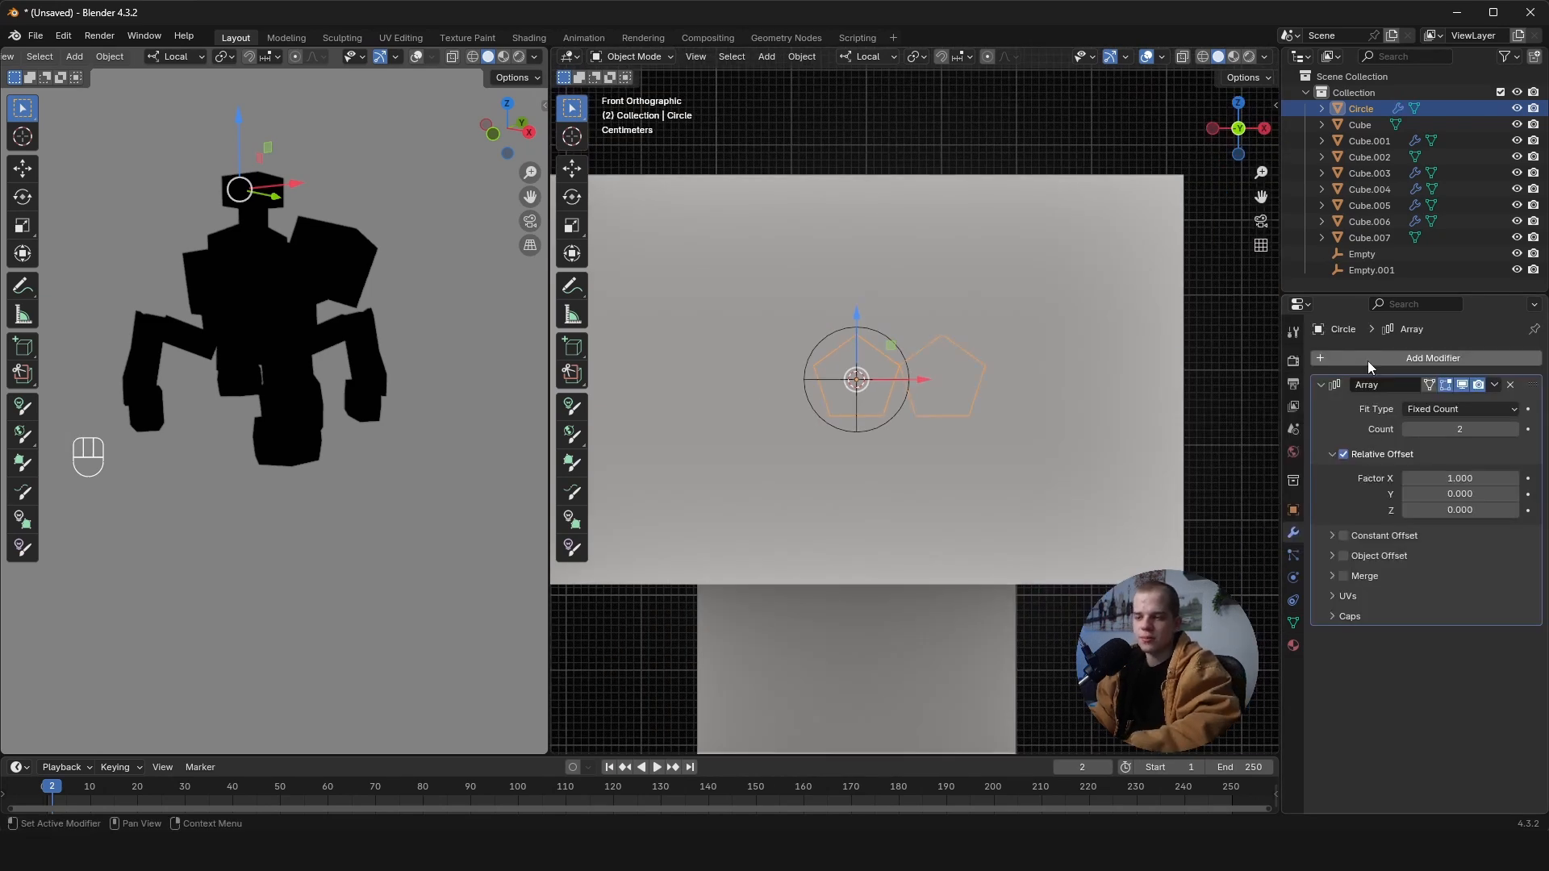
{"action": "left_click", "coordinate": [1513, 431]}
{"action": "left_click", "coordinate": [1513, 432]}
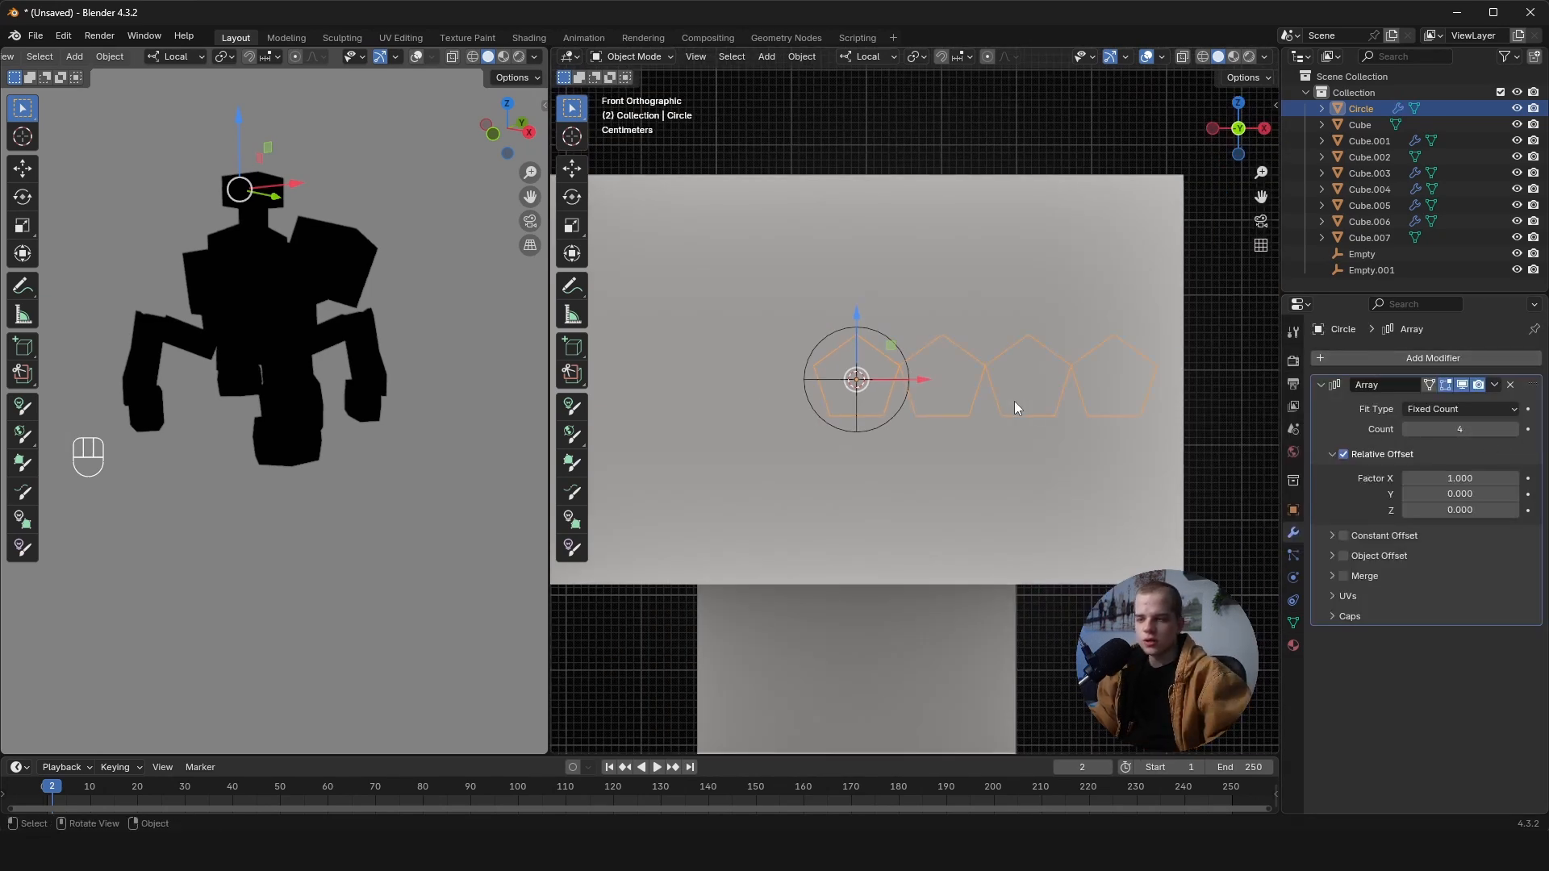
{"action": "scroll", "coordinate": [968, 395], "scroll_direction": "down", "scroll_amount": 2}
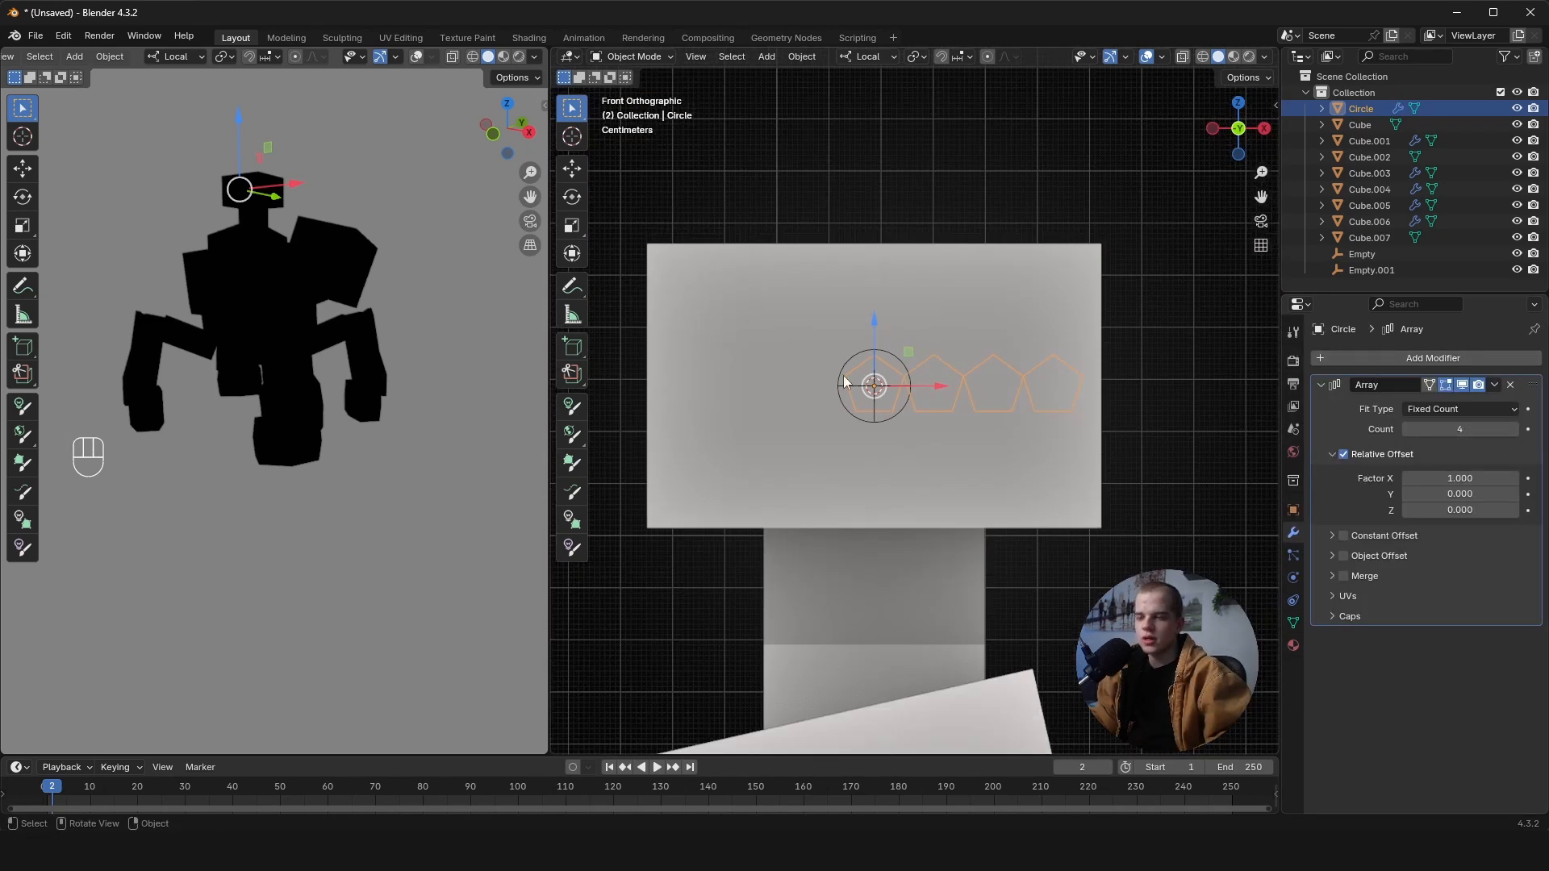
{"action": "left_click", "coordinate": [1513, 428]}
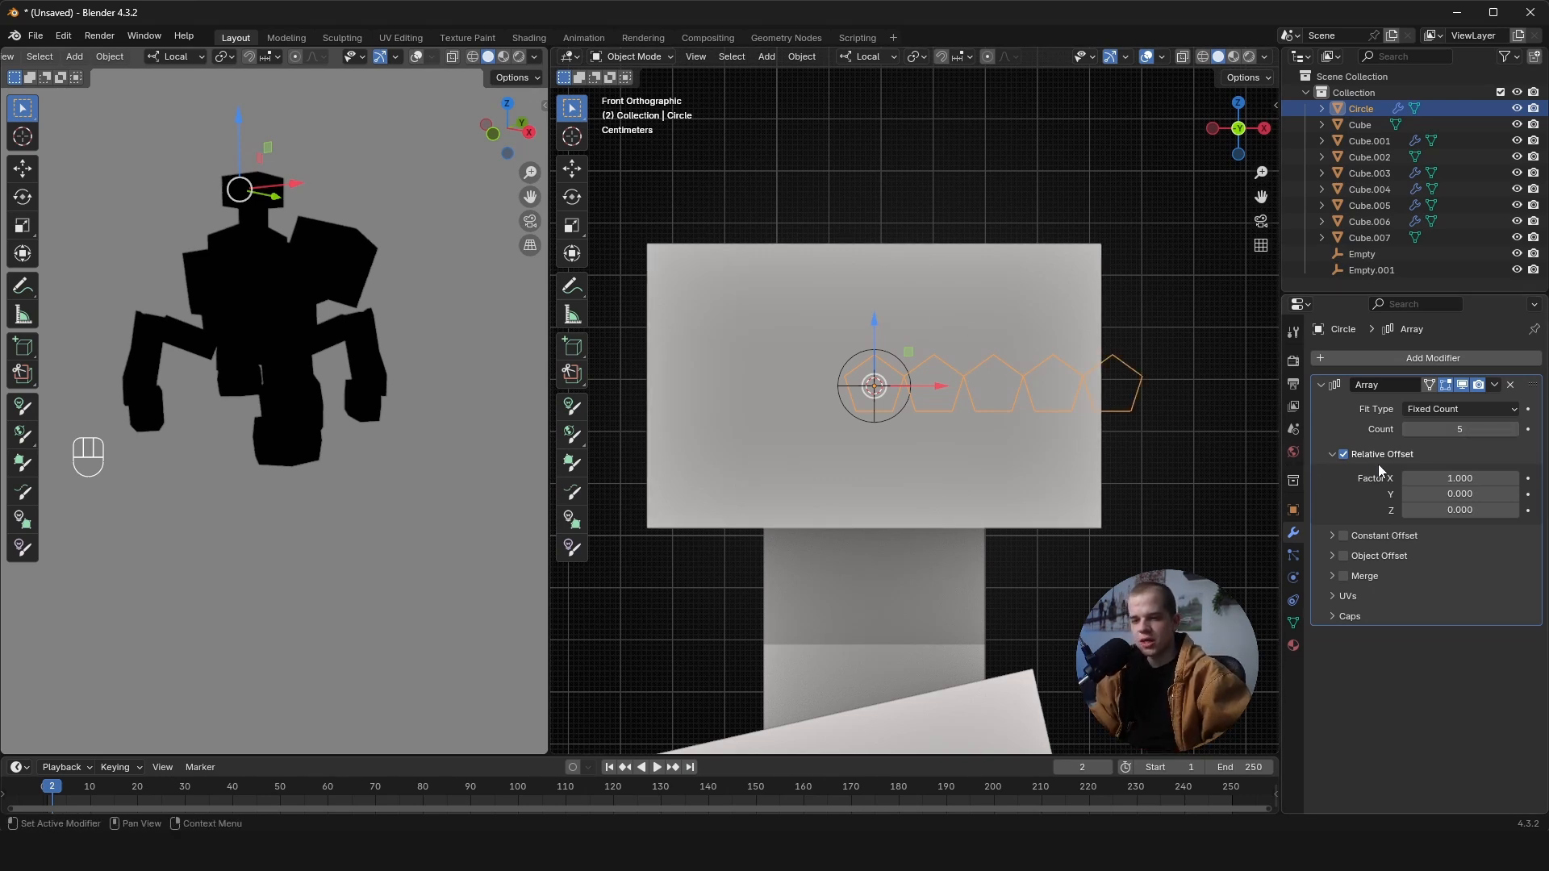
- Disable the array's Relative Offset and enable Object Offset with Empty.001 as the offset object
{"action": "left_click", "coordinate": [1342, 456]}
{"action": "left_click", "coordinate": [1342, 456]}
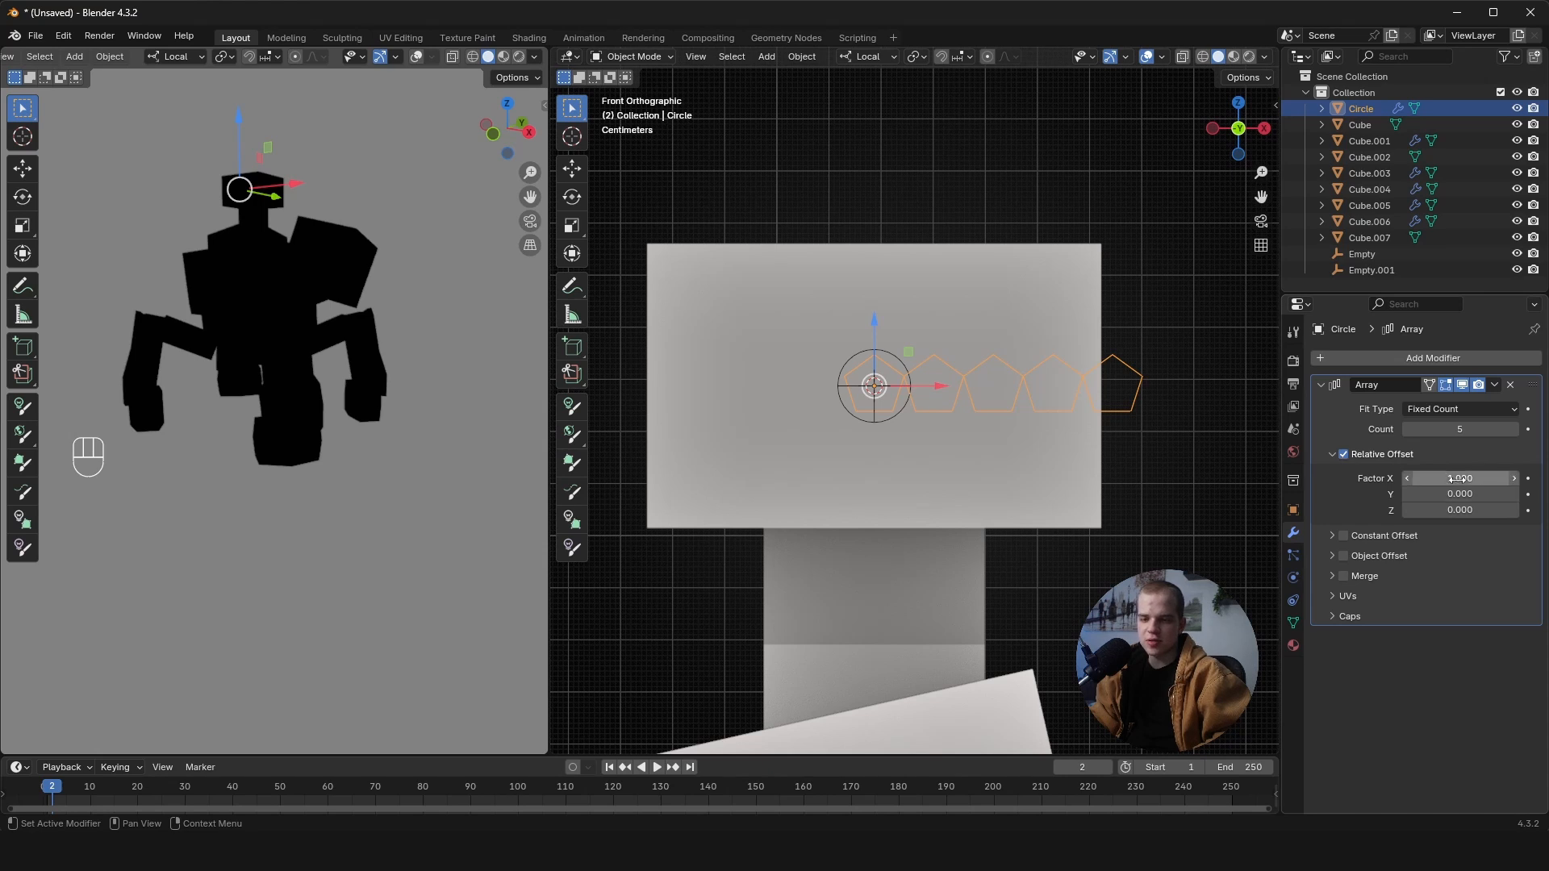
{"action": "mouse_move", "coordinate": [1452, 478]}
{"action": "left_mouse_down"}
{"action": "mouse_move", "coordinate": [1500, 478]}
{"action": "mouse_move", "coordinate": [1459, 478]}
{"action": "left_mouse_up"}
{"action": "left_click", "coordinate": [1343, 455]}
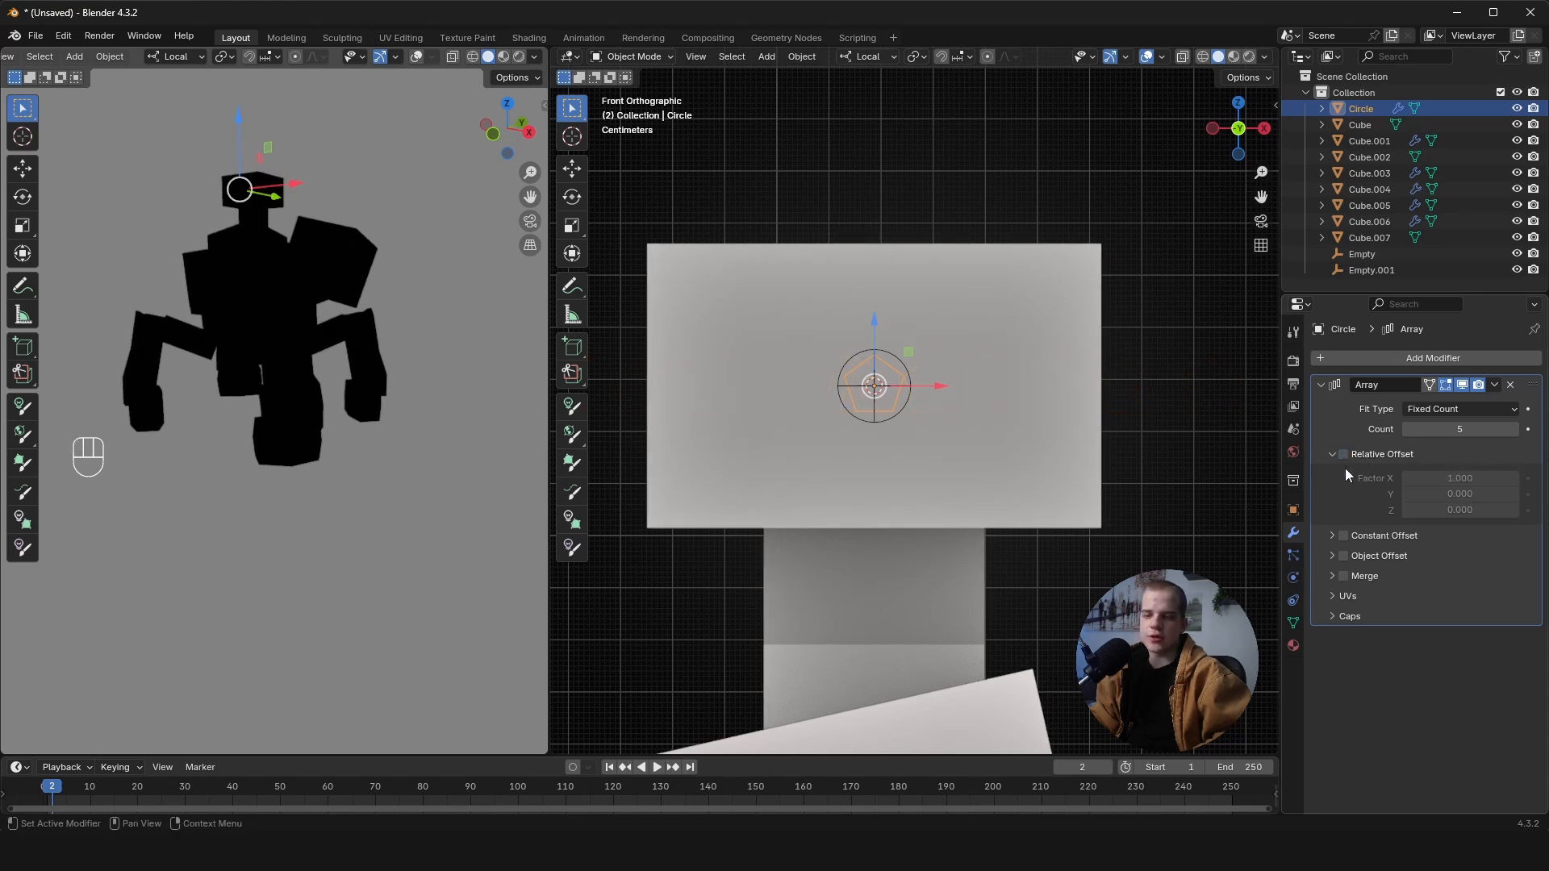
{"action": "left_click", "coordinate": [1331, 556]}
{"action": "left_click", "coordinate": [1343, 556]}
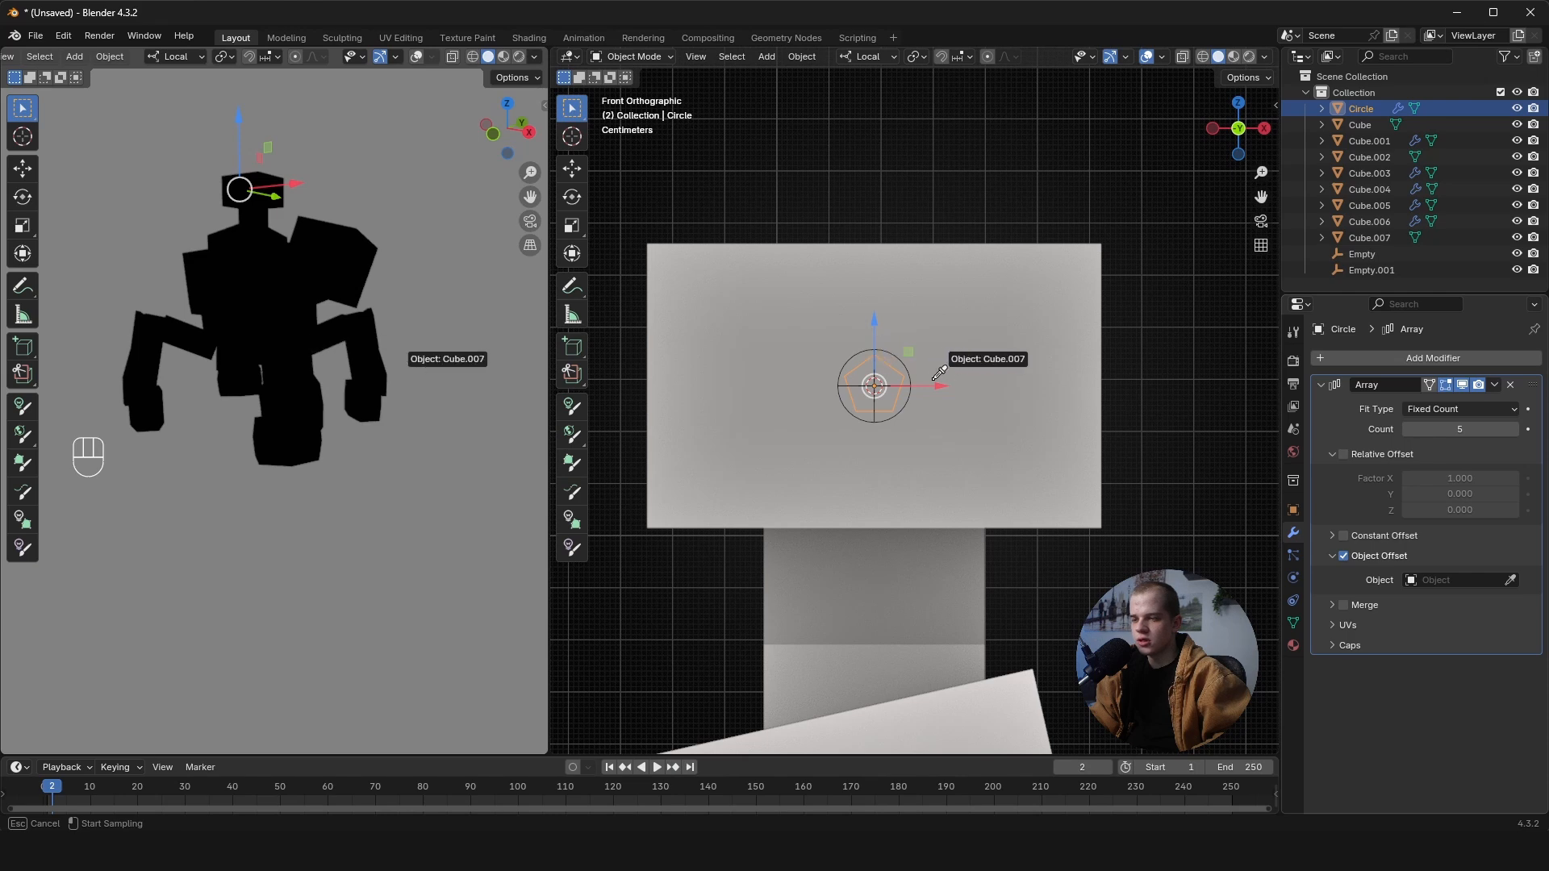
{"action": "scroll", "coordinate": [978, 384], "scroll_direction": "up", "scroll_amount": 4}
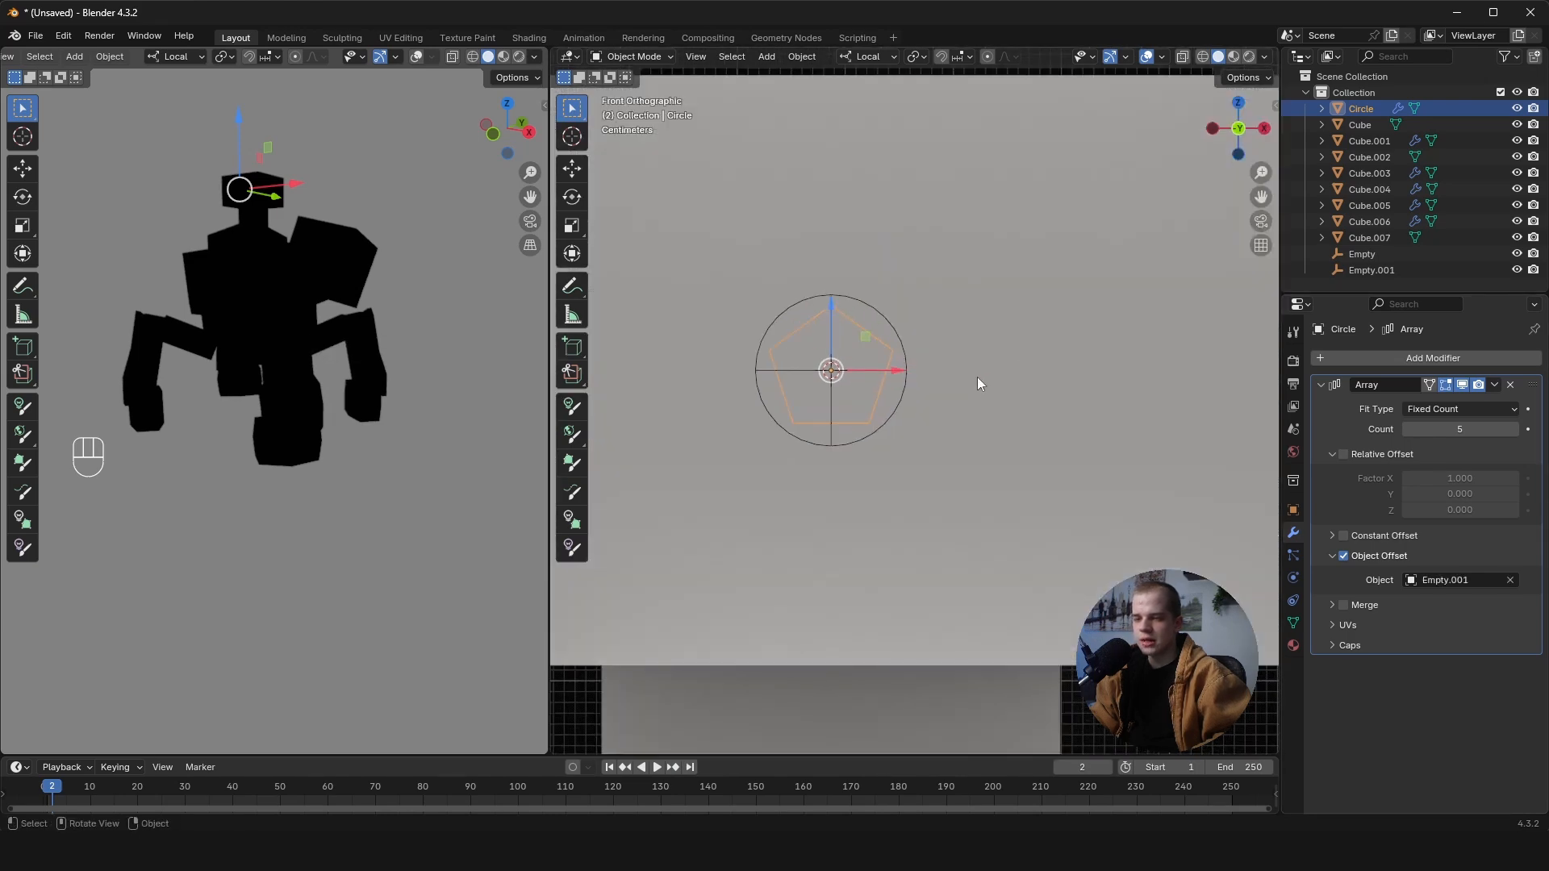
- Try moving and rotating the sphere empty to test how it drives the array
{"action": "left_click", "coordinate": [879, 314]}
{"action": "scroll", "coordinate": [1032, 371], "scroll_direction": "down", "scroll_amount": 3}
{"action": "key", "text": "g"}
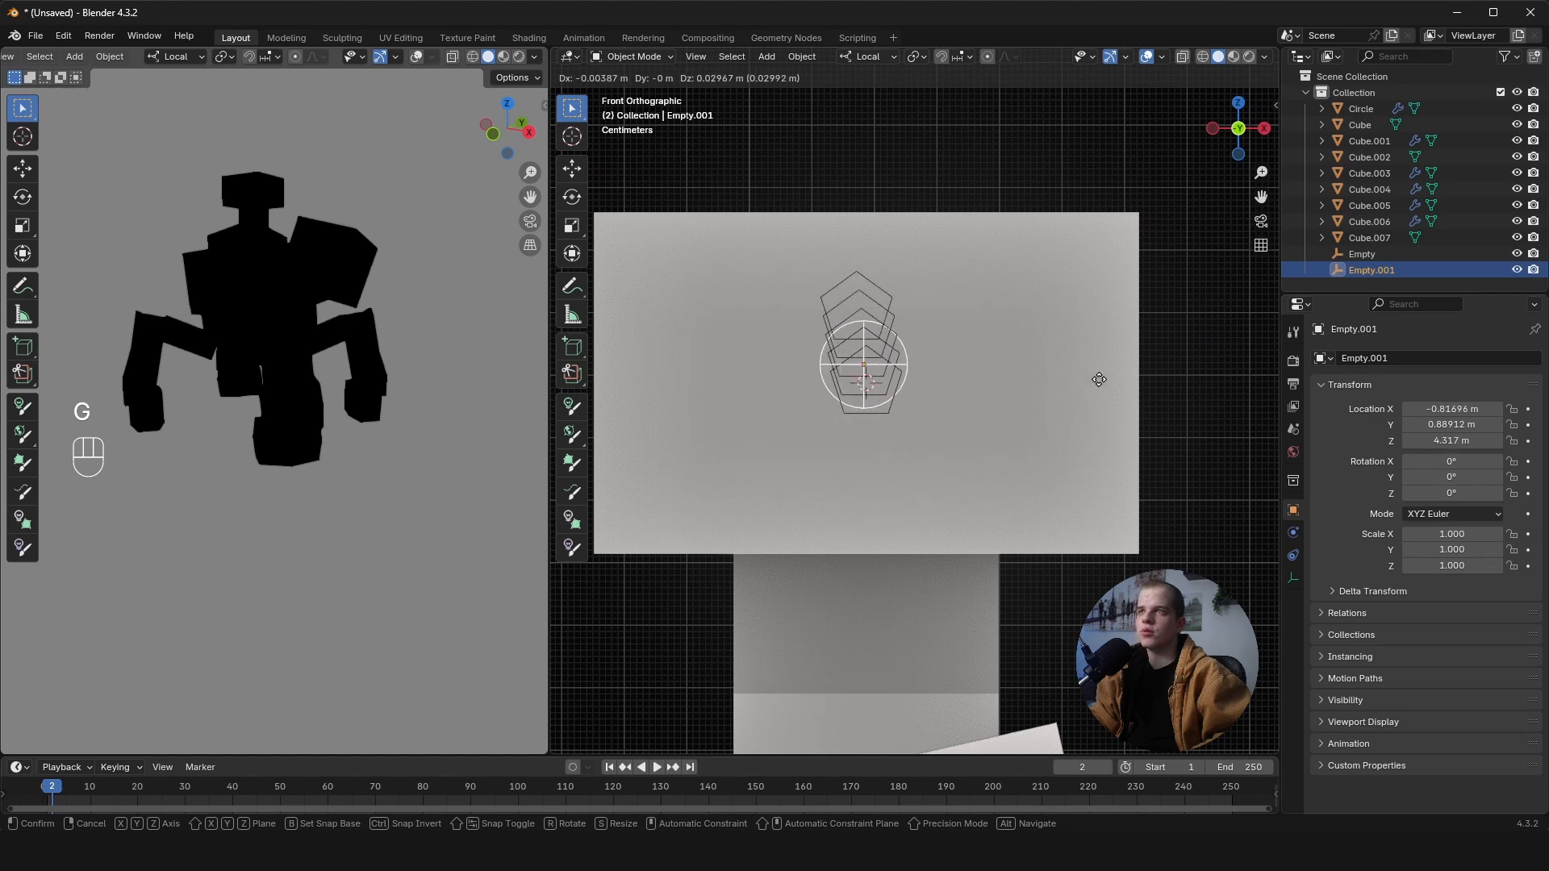
{"action": "left_click", "coordinate": [1106, 414]}
{"action": "key", "text": "r"}
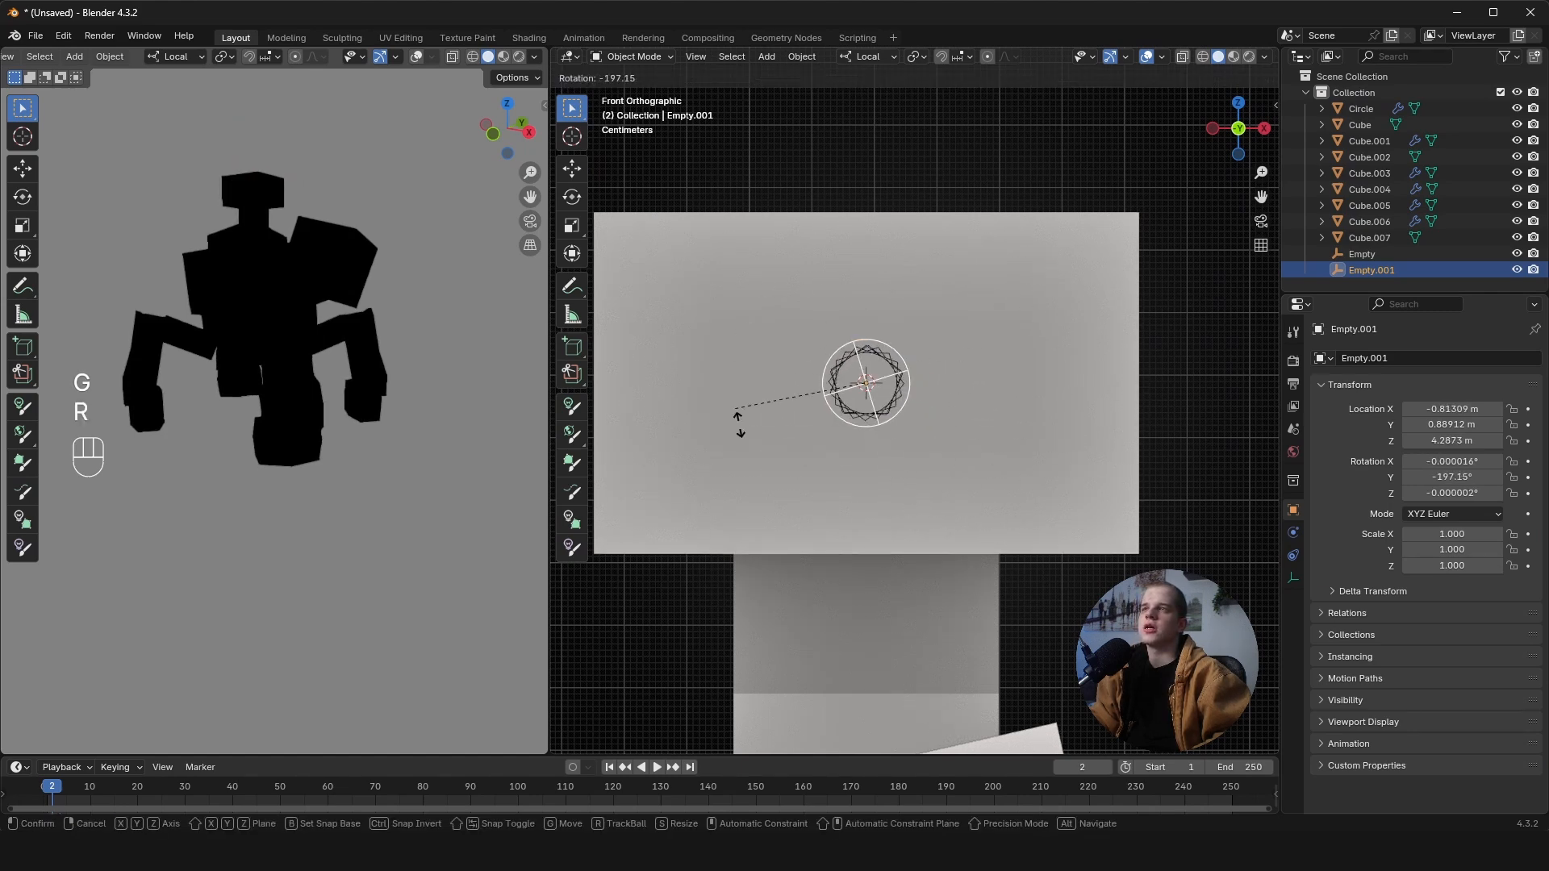
{"action": "left_click", "coordinate": [888, 489]}
- Move all of the pentagon's vertices about 0.2 m along local X in Edit Mode, away from the empty, and return to Object Mode
{"action": "scroll", "coordinate": [866, 339], "scroll_direction": "up", "scroll_amount": 4}
{"action": "left_click", "coordinate": [879, 329]}
{"action": "key", "text": "Tab"}
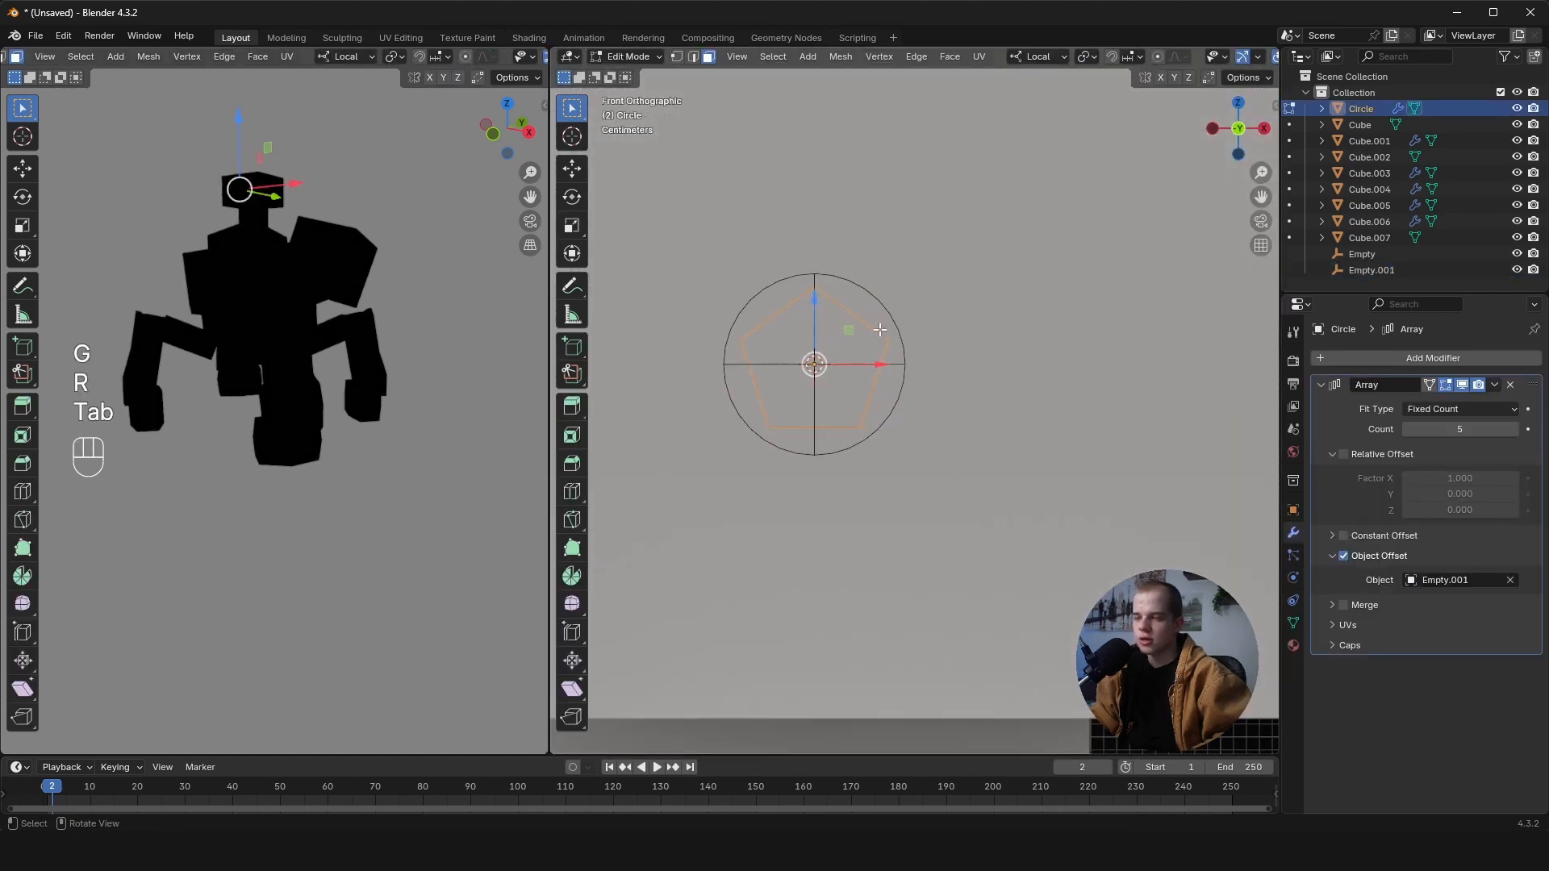
{"action": "key", "text": "a"}
{"action": "key", "text": "s"}
{"action": "right_click", "coordinate": [880, 330]}
{"action": "key", "text": "a"}
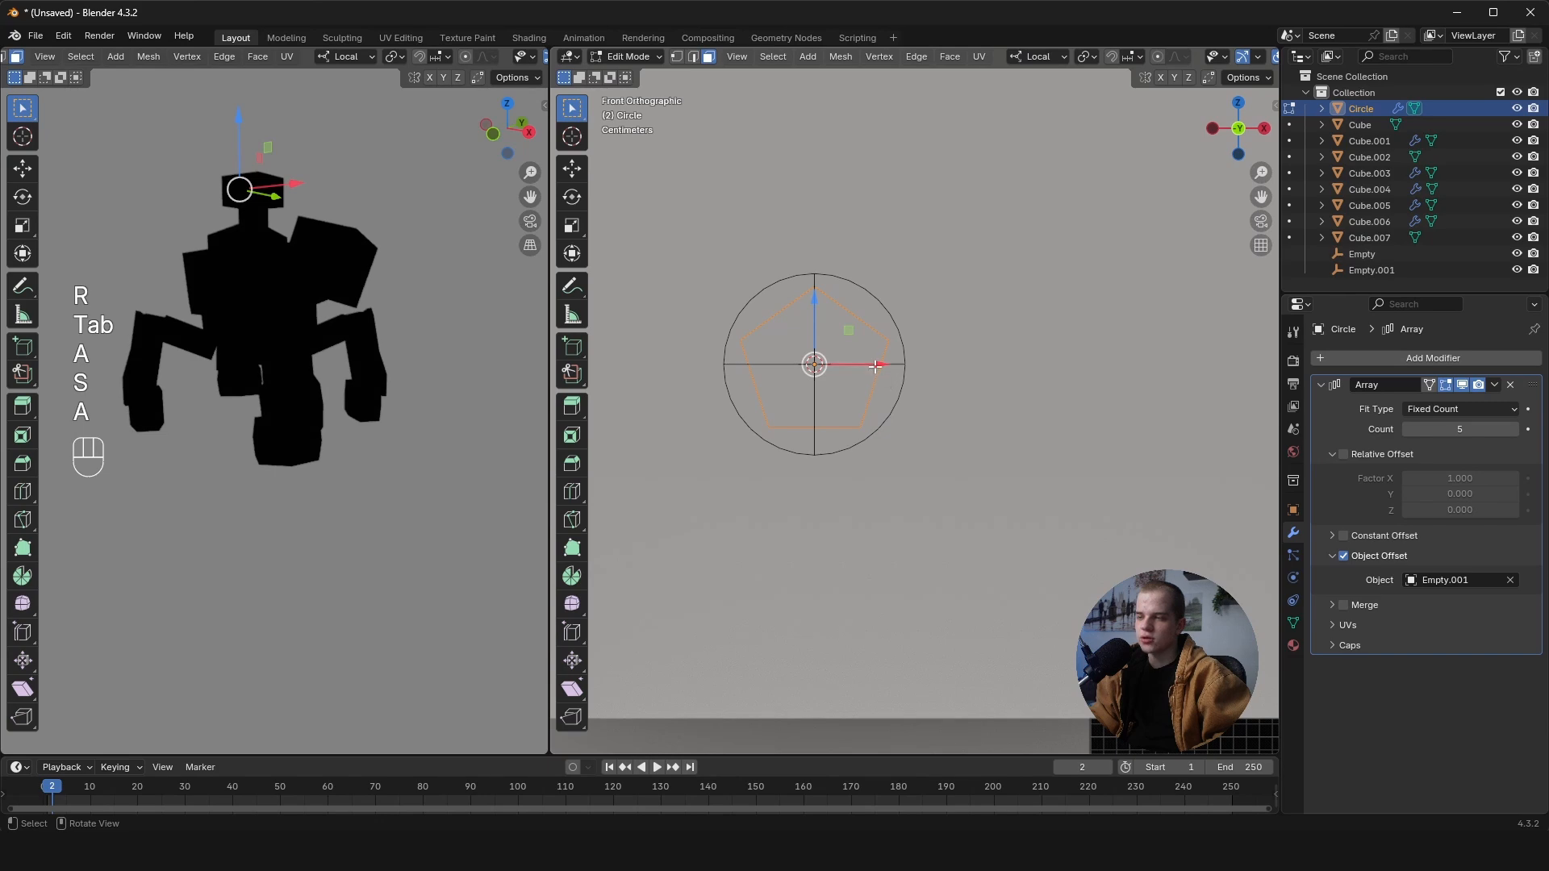
{"action": "left_click_drag", "start_coordinate": [875, 366], "coordinate": [975, 362]}
{"action": "left_click_drag", "start_coordinate": [1134, 360], "coordinate": [1136, 360]}
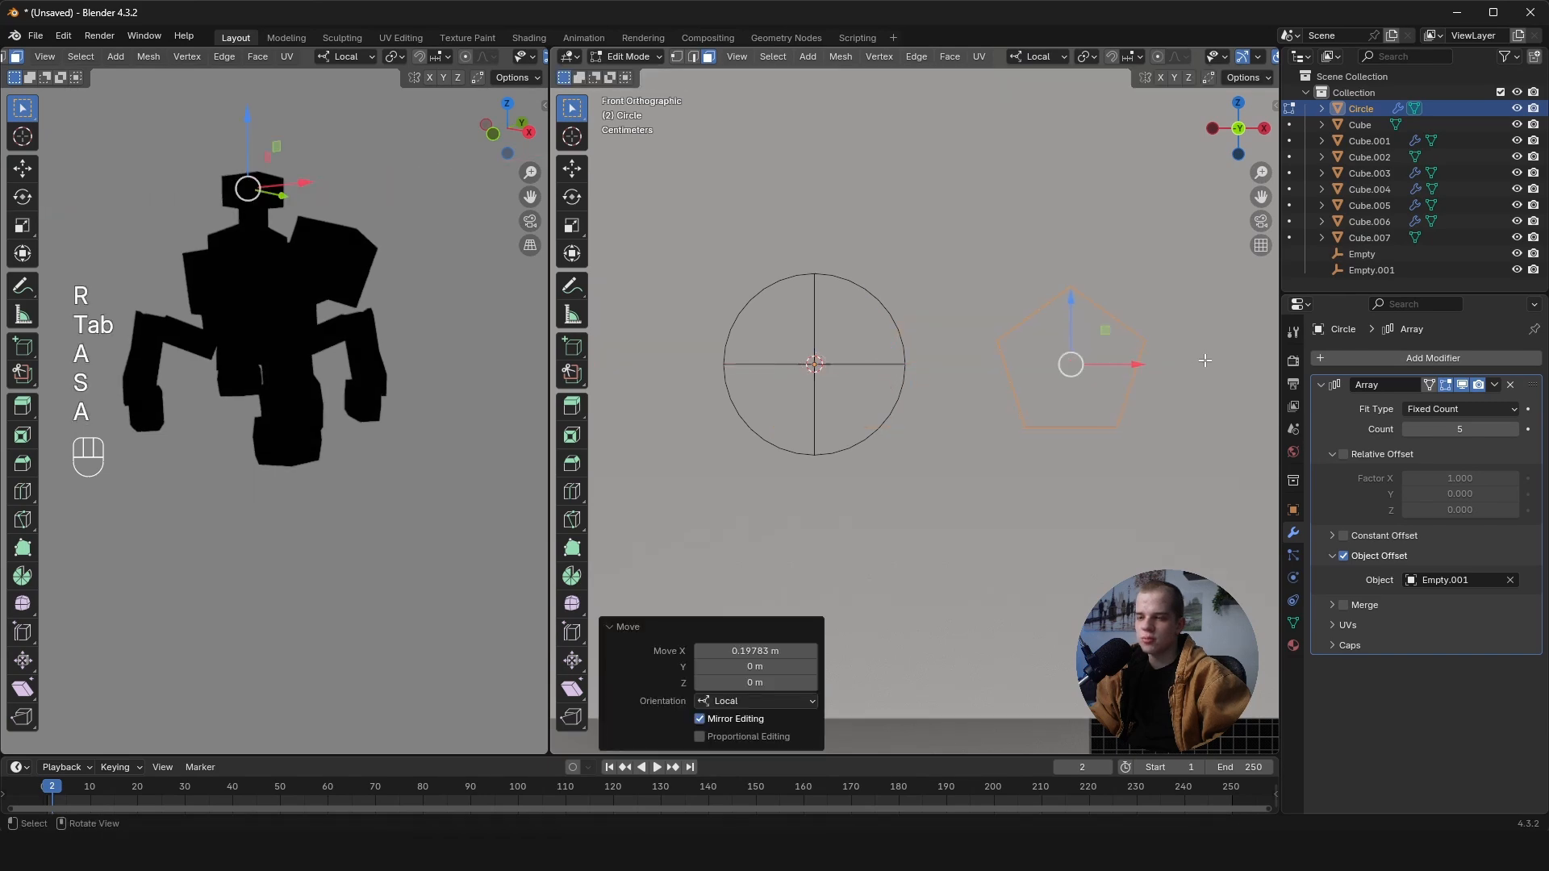
{"action": "scroll", "coordinate": [1146, 359], "scroll_direction": "down", "scroll_amount": 6}
{"action": "key", "text": "Tab"}
{"action": "scroll", "coordinate": [1123, 359], "scroll_direction": "up", "scroll_amount": 3}
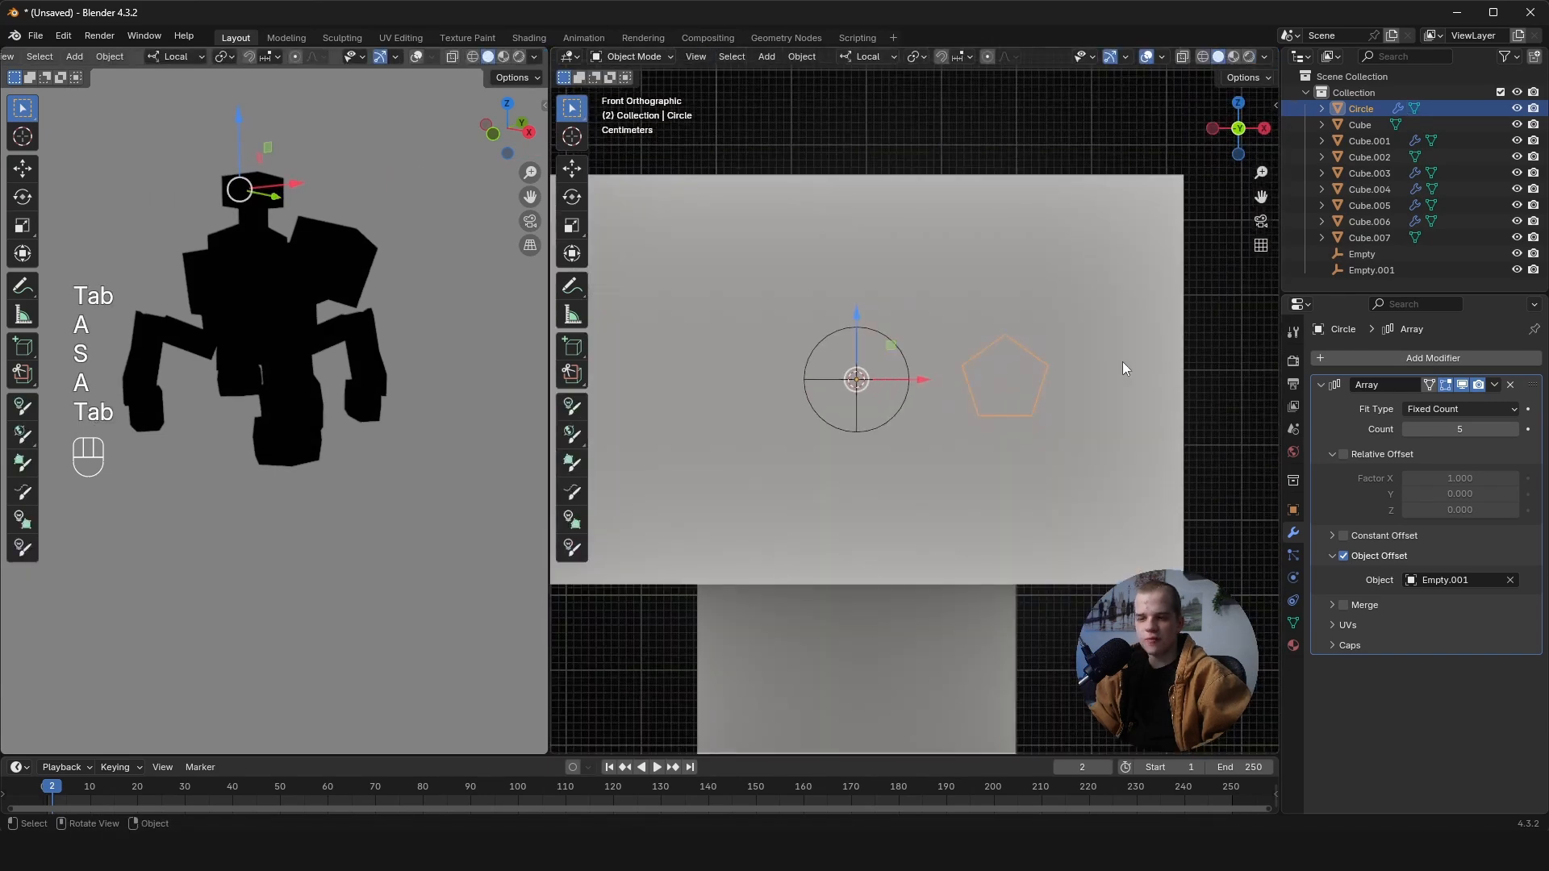
- Set the sphere empty's Y rotation to 72° (360/5) to space the five pentagons evenly in a ring
{"action": "middle_click_drag", "start_coordinate": [1121, 361], "coordinate": [1055, 401]}
{"action": "key", "text": "grave"}
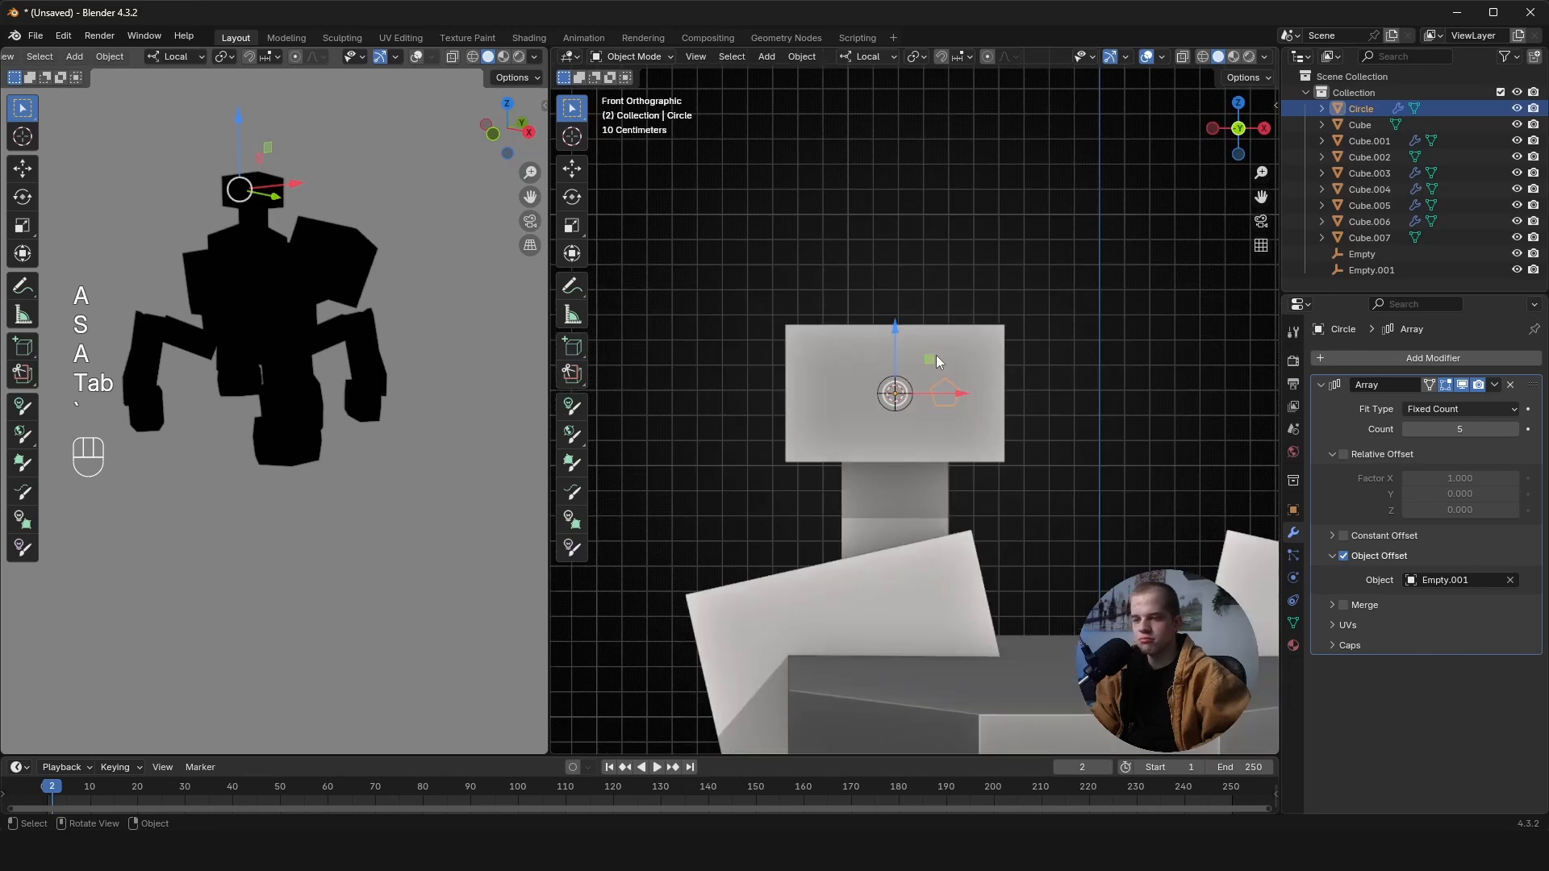
{"action": "scroll", "coordinate": [936, 355], "scroll_direction": "up", "scroll_amount": 5}
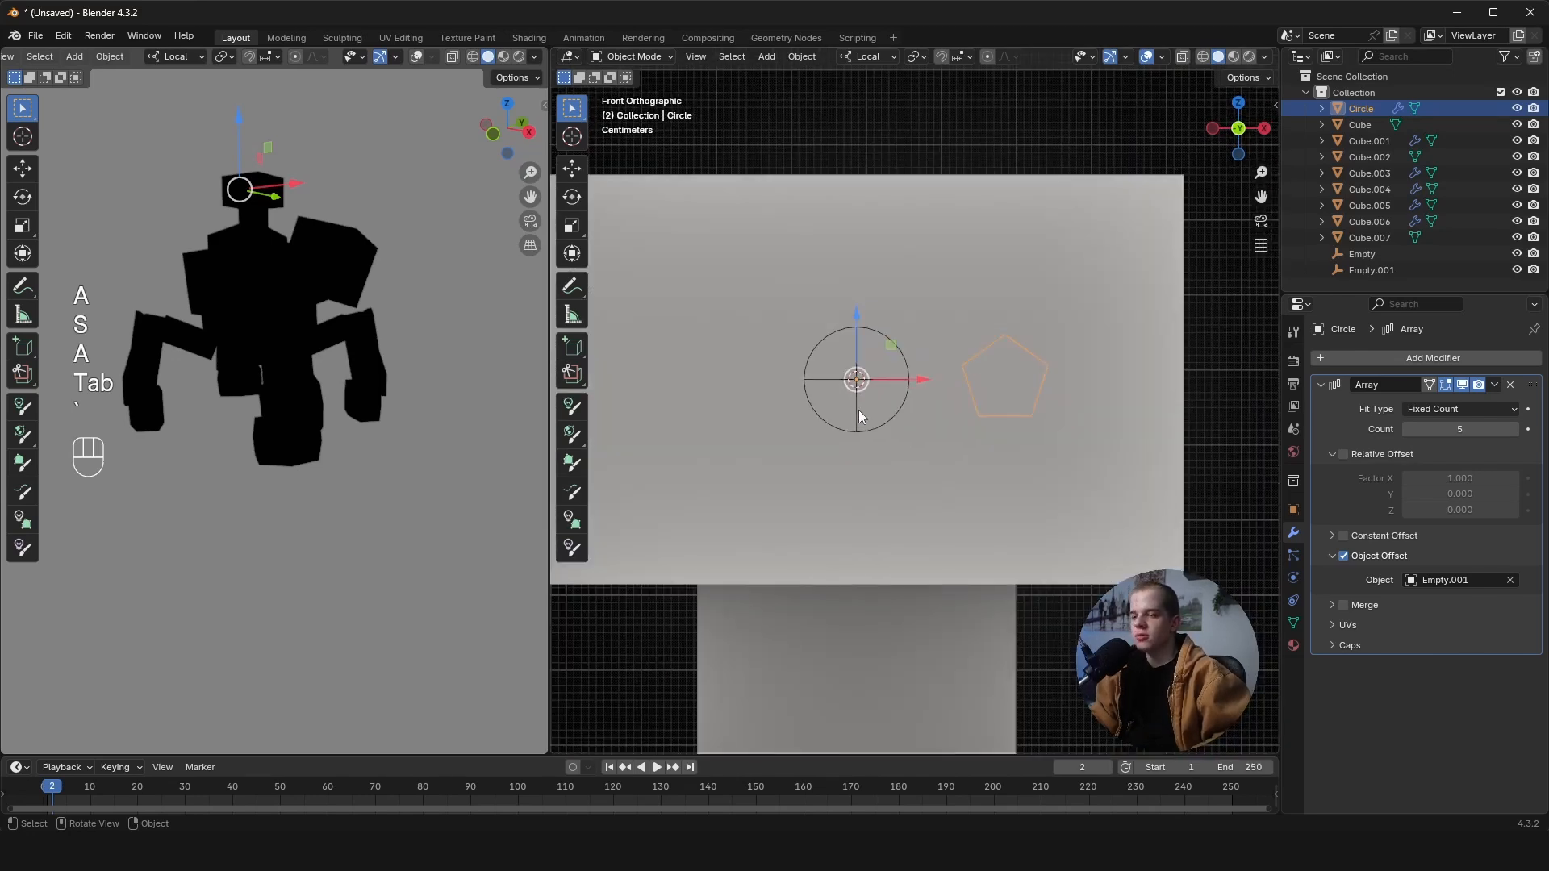
{"action": "left_click", "coordinate": [857, 411]}
{"action": "key", "text": "r"}
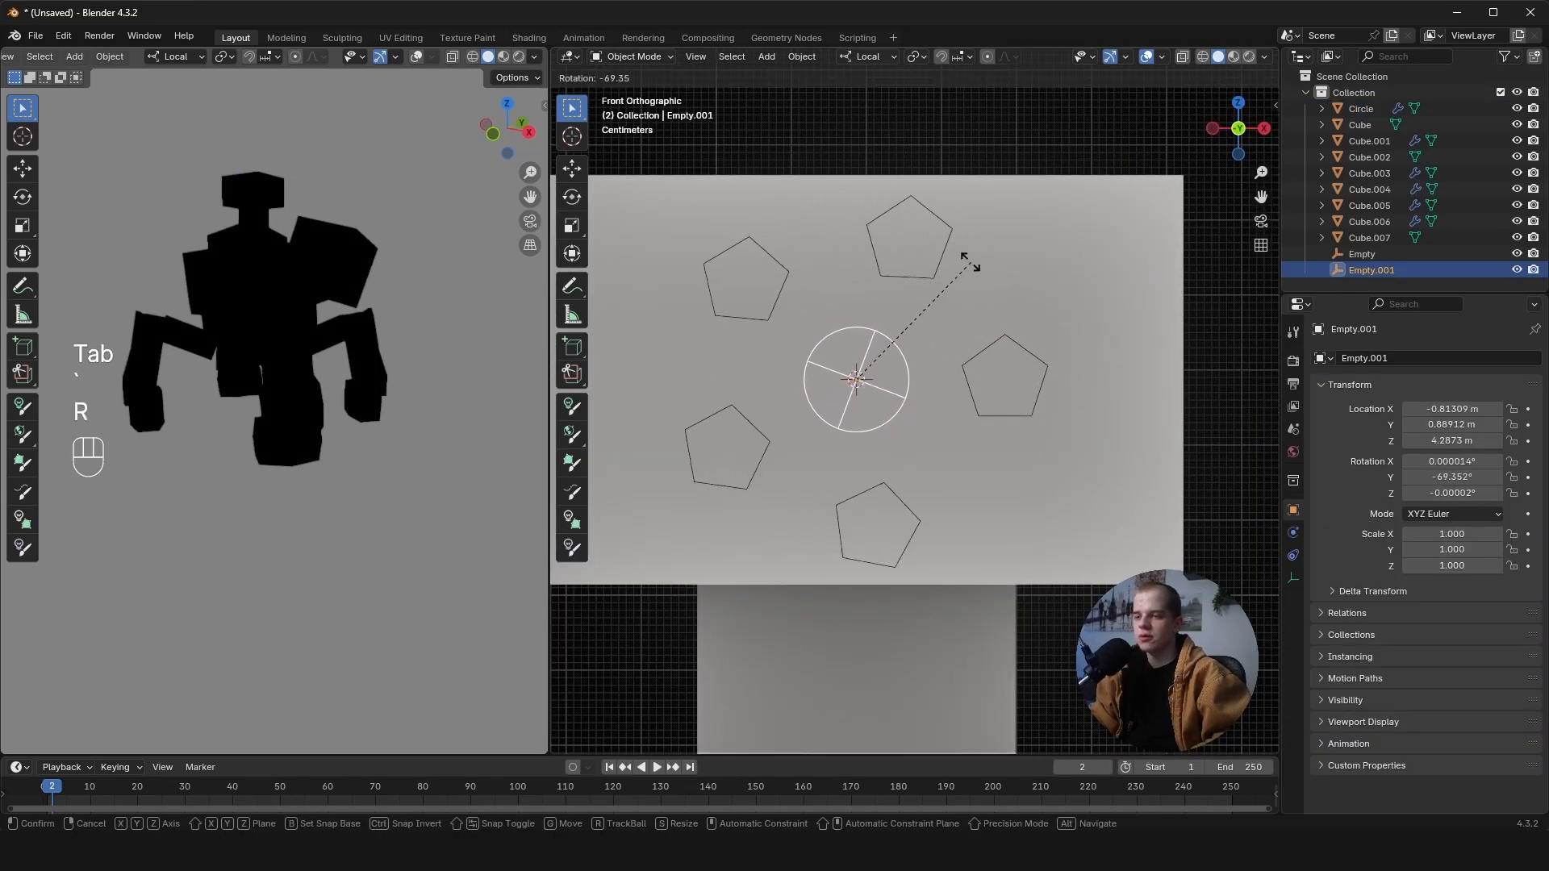
{"action": "right_click", "coordinate": [936, 250]}
{"action": "key", "text": "n"}
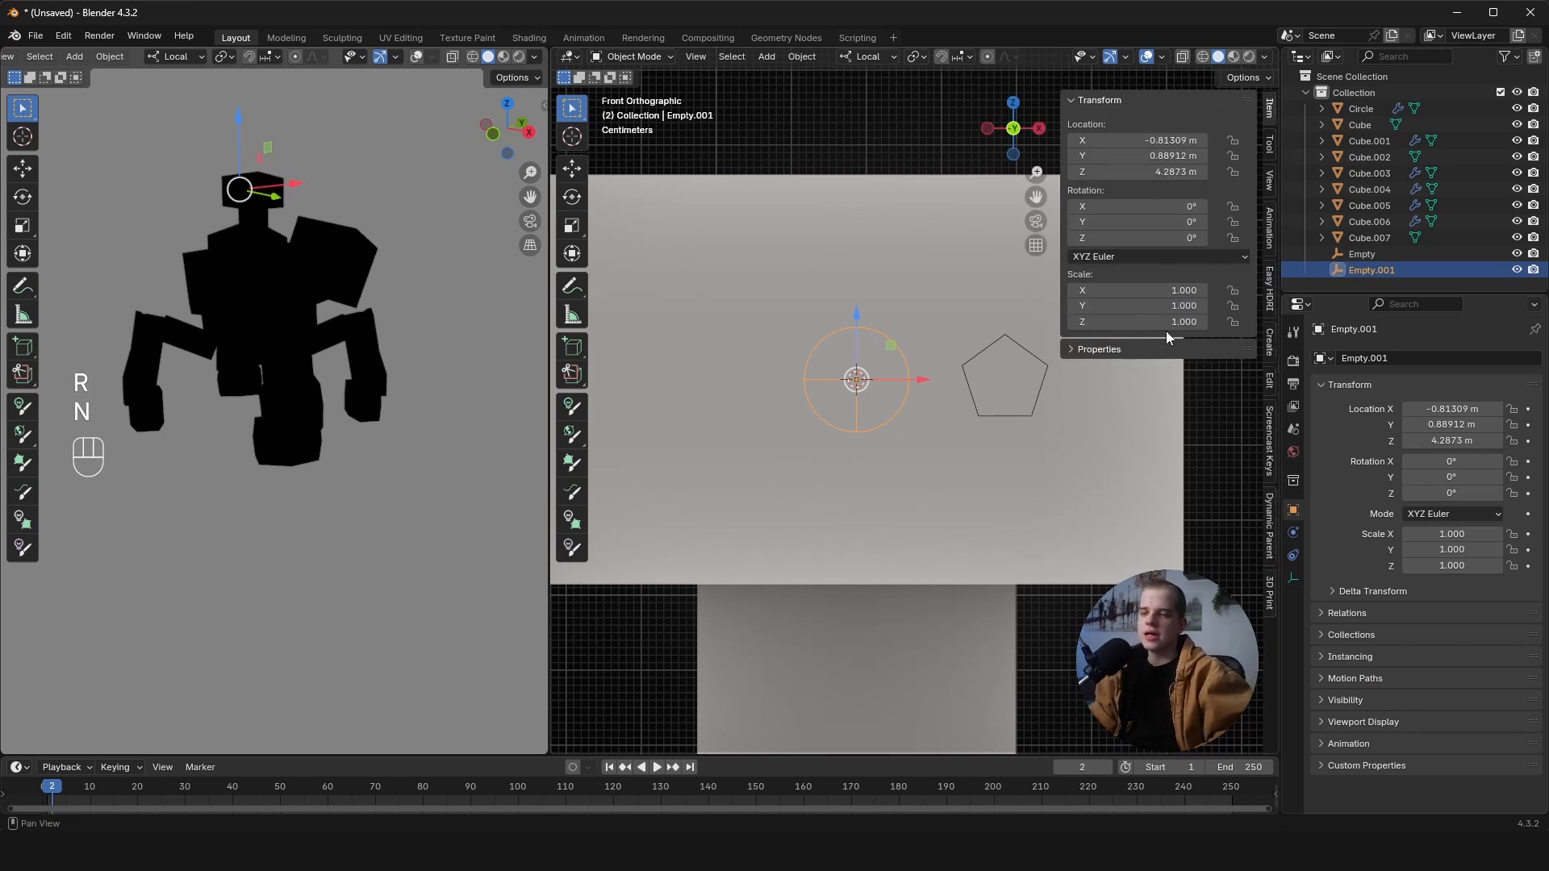
{"action": "left_click_drag", "start_coordinate": [1141, 207], "coordinate": [1089, 222]}
{"action": "right_click", "coordinate": [1133, 207]}
{"action": "right_click", "coordinate": [1089, 222]}
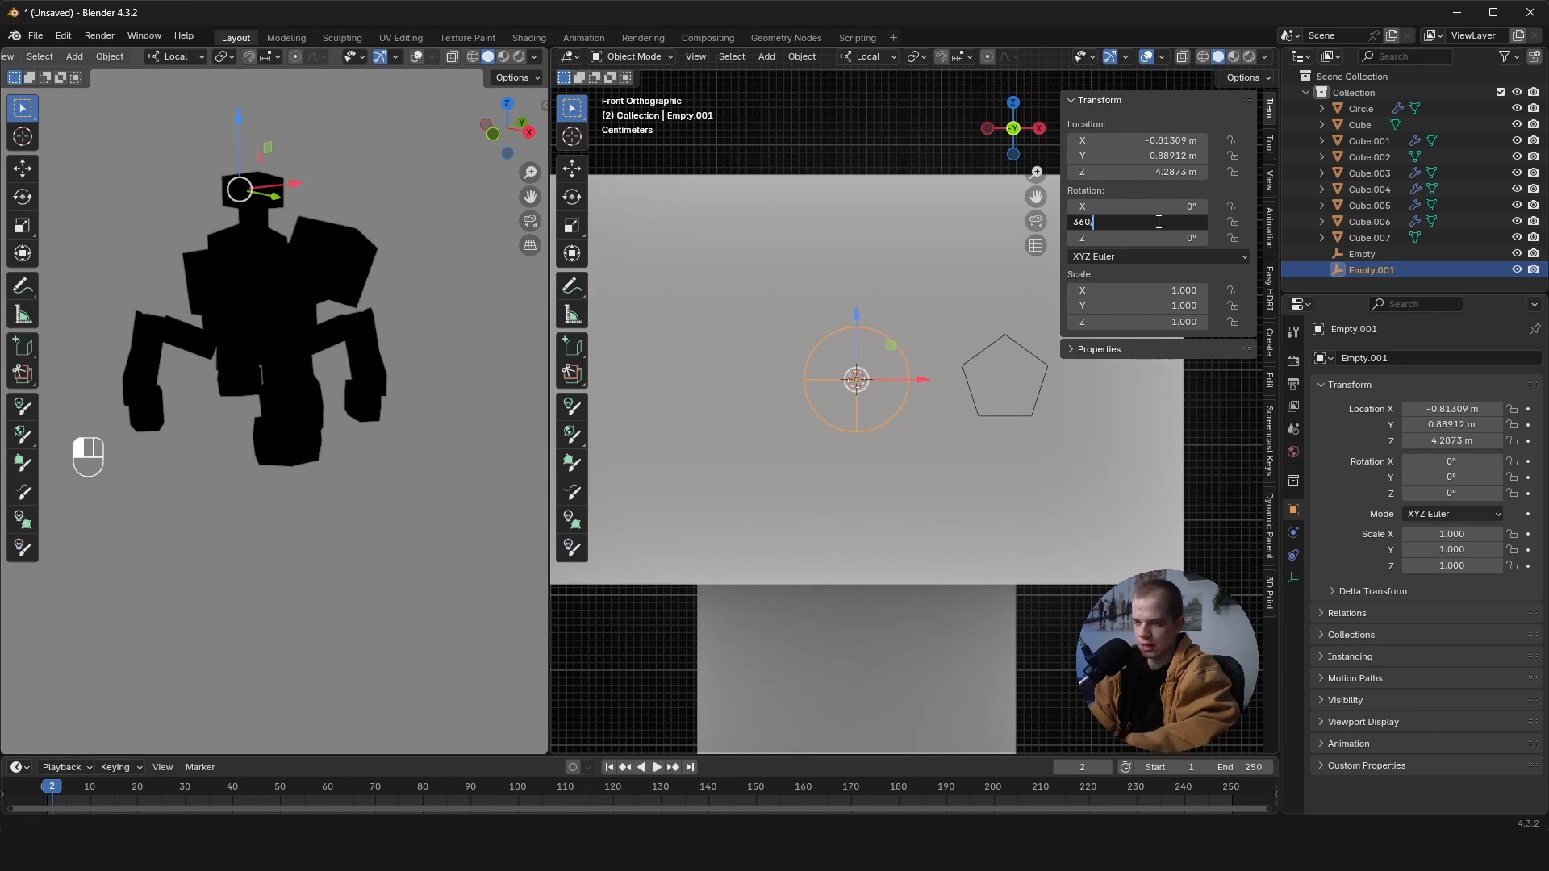
{"action": "key", "text": "Return"}
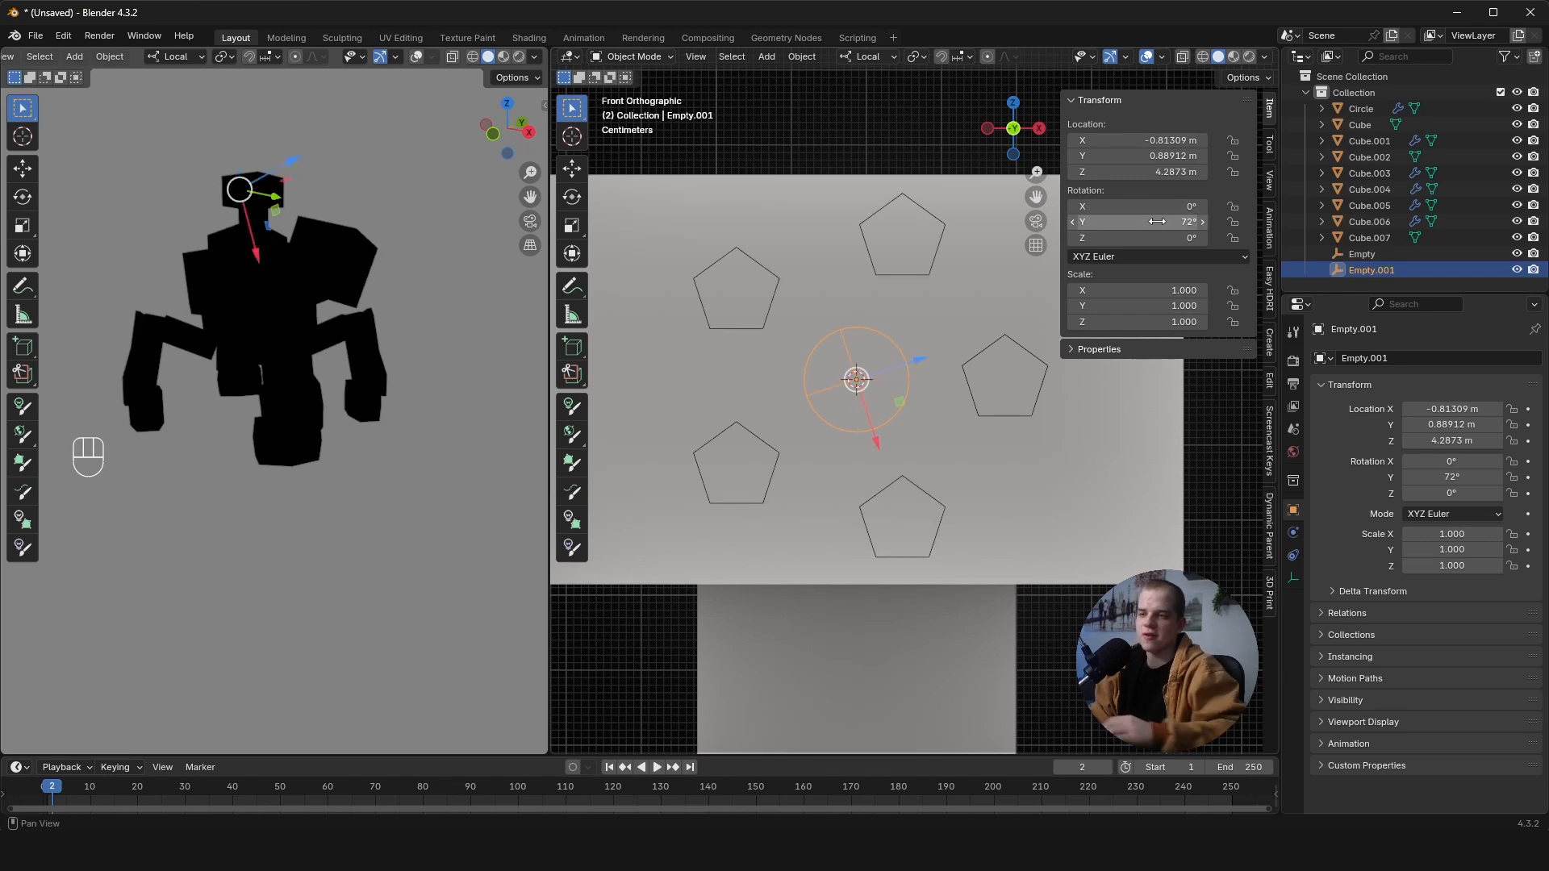
- Move the pentagon's vertices along X in Edit Mode to about 0.11 m from the ring's centre
{"action": "left_click", "coordinate": [989, 346]}
{"action": "key", "text": "Tab"}
{"action": "left_click_drag", "start_coordinate": [1053, 380], "coordinate": [991, 379]}
- Extrude the pentagon outward along local Y into barrels about 1.41 m long in front of the block
{"action": "middle_click_drag", "start_coordinate": [1047, 395], "coordinate": [936, 446]}
{"action": "scroll", "coordinate": [980, 440], "scroll_direction": "down", "scroll_amount": 6}
{"action": "key", "text": "1"}
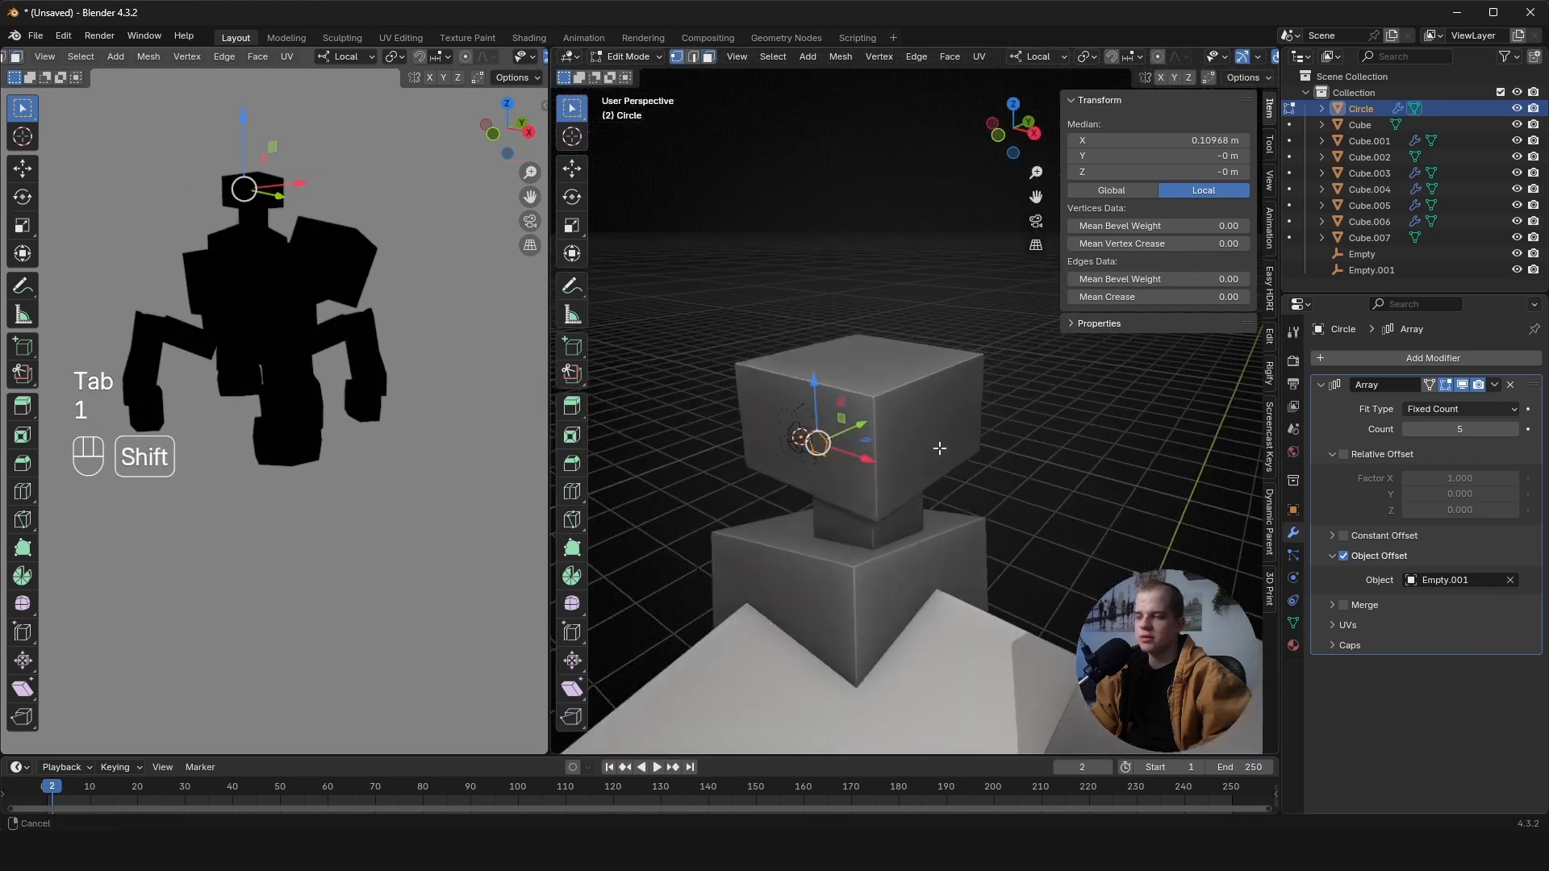
{"action": "scroll", "coordinate": [903, 449], "scroll_direction": "up", "scroll_amount": 1}
{"action": "key", "text": "e"}
{"action": "key", "text": "w"}
{"action": "key", "text": "y"}
{"action": "left_click", "coordinate": [692, 487]}
{"action": "scroll", "coordinate": [701, 484], "scroll_direction": "down", "scroll_amount": 3}
{"action": "middle_click_drag", "start_coordinate": [794, 467], "coordinate": [904, 428], "text": "shift"}
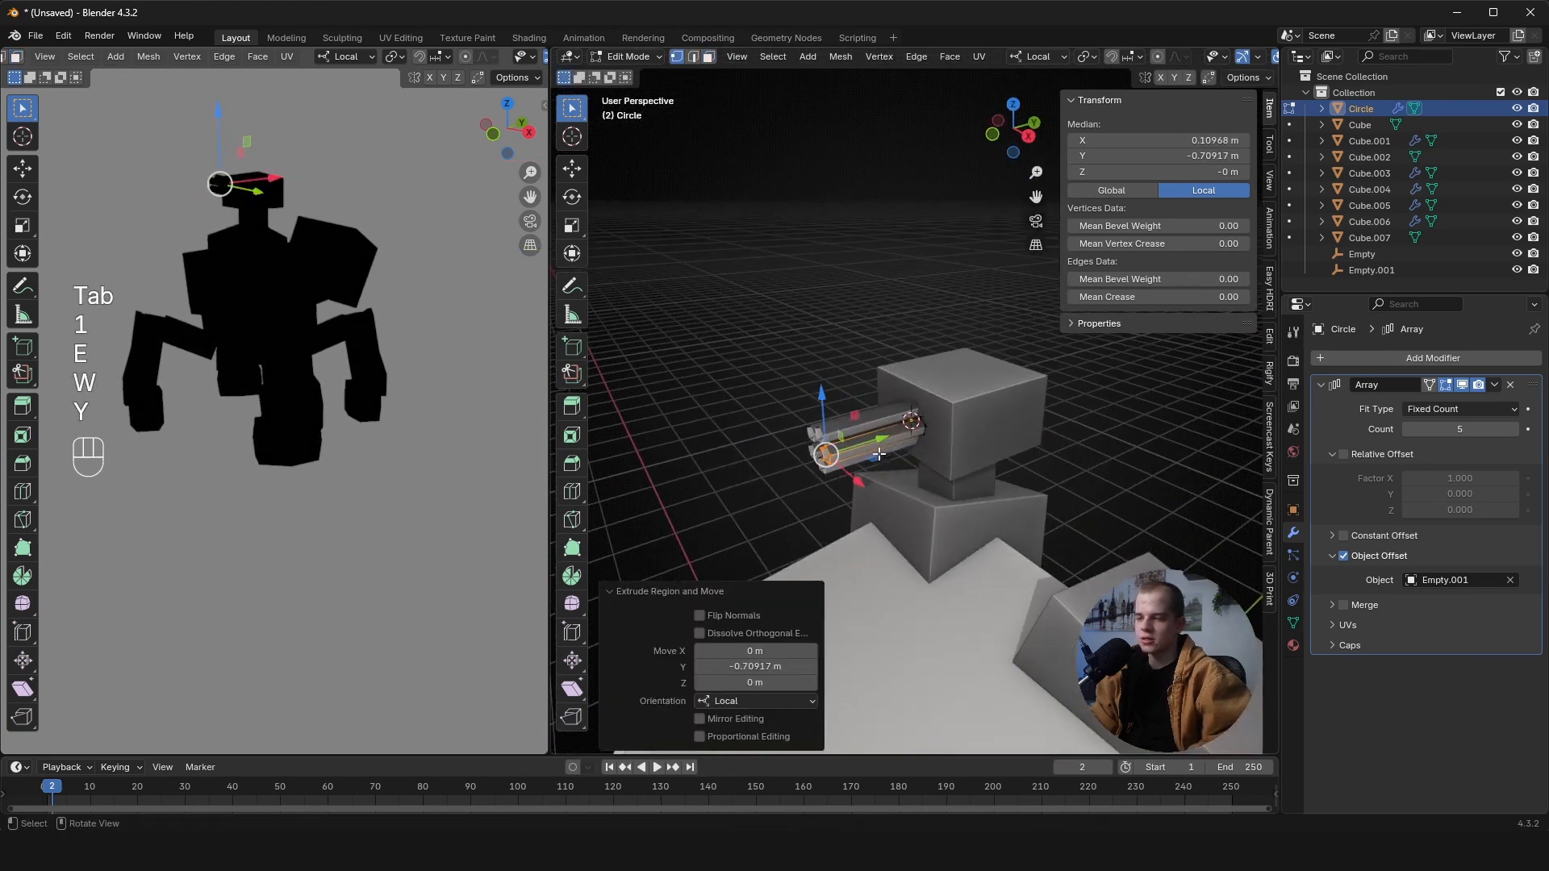
{"action": "left_click_drag", "start_coordinate": [873, 448], "coordinate": [761, 481]}
{"action": "middle_click_drag", "start_coordinate": [872, 472], "coordinate": [936, 476]}
- Select the whole barrel mesh and shift it along X to about 0.12 m from the ring's centre
{"action": "key", "text": "grave"}
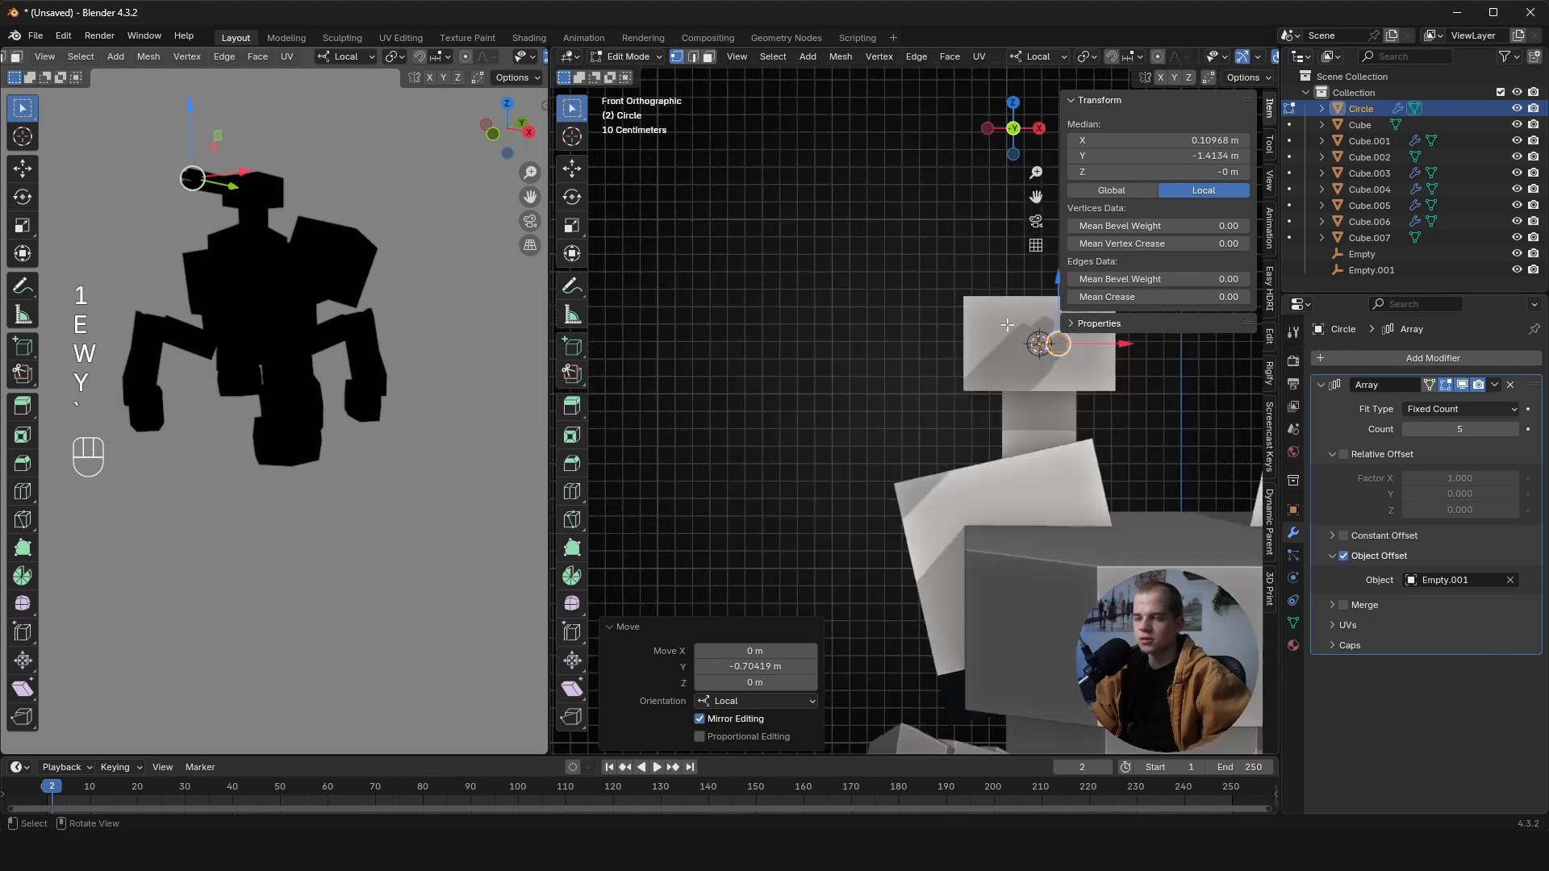
{"action": "middle_click_drag", "start_coordinate": [1154, 367], "coordinate": [986, 434], "text": "shift"}
{"action": "scroll", "coordinate": [986, 434], "scroll_direction": "up", "scroll_amount": 6}
{"action": "key", "text": "a"}
{"action": "scroll", "coordinate": [985, 434], "scroll_direction": "up", "scroll_amount": 3}
{"action": "left_click_drag", "start_coordinate": [889, 391], "coordinate": [896, 392]}
{"action": "middle_click_drag", "start_coordinate": [975, 393], "coordinate": [809, 415]}
{"action": "scroll", "coordinate": [809, 414], "scroll_direction": "down", "scroll_amount": 3}
- Select the vertices of the end ring at the barrel's free tip
{"action": "key", "text": "grave"}
{"action": "left_click", "coordinate": [892, 481]}
{"action": "middle_click_drag", "start_coordinate": [778, 477], "coordinate": [880, 484]}
{"action": "left_click_drag", "start_coordinate": [879, 484], "coordinate": [937, 401]}
{"action": "left_click_drag", "start_coordinate": [790, 521], "coordinate": [994, 364]}
- Try a wider muzzle by extruding the end ring in place, scaling it by 1.187 and extruding it along local Y
{"action": "key", "text": "e"}
{"action": "right_click", "coordinate": [1003, 420]}
{"action": "key", "text": "s"}
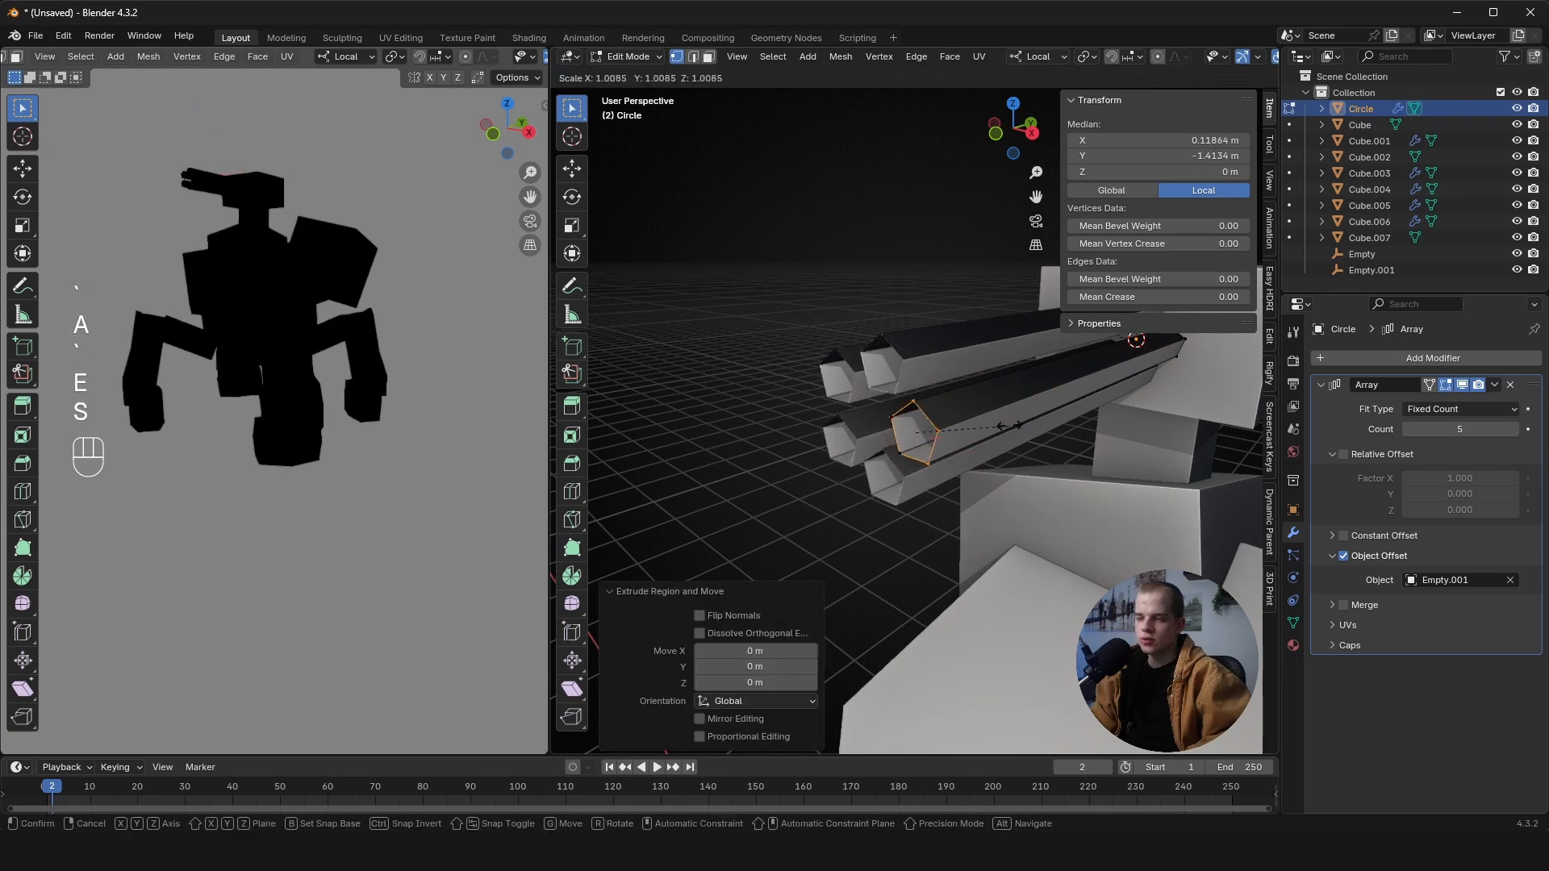
{"action": "left_click", "coordinate": [1020, 421]}
{"action": "key", "text": "e"}
{"action": "key", "text": "y"}
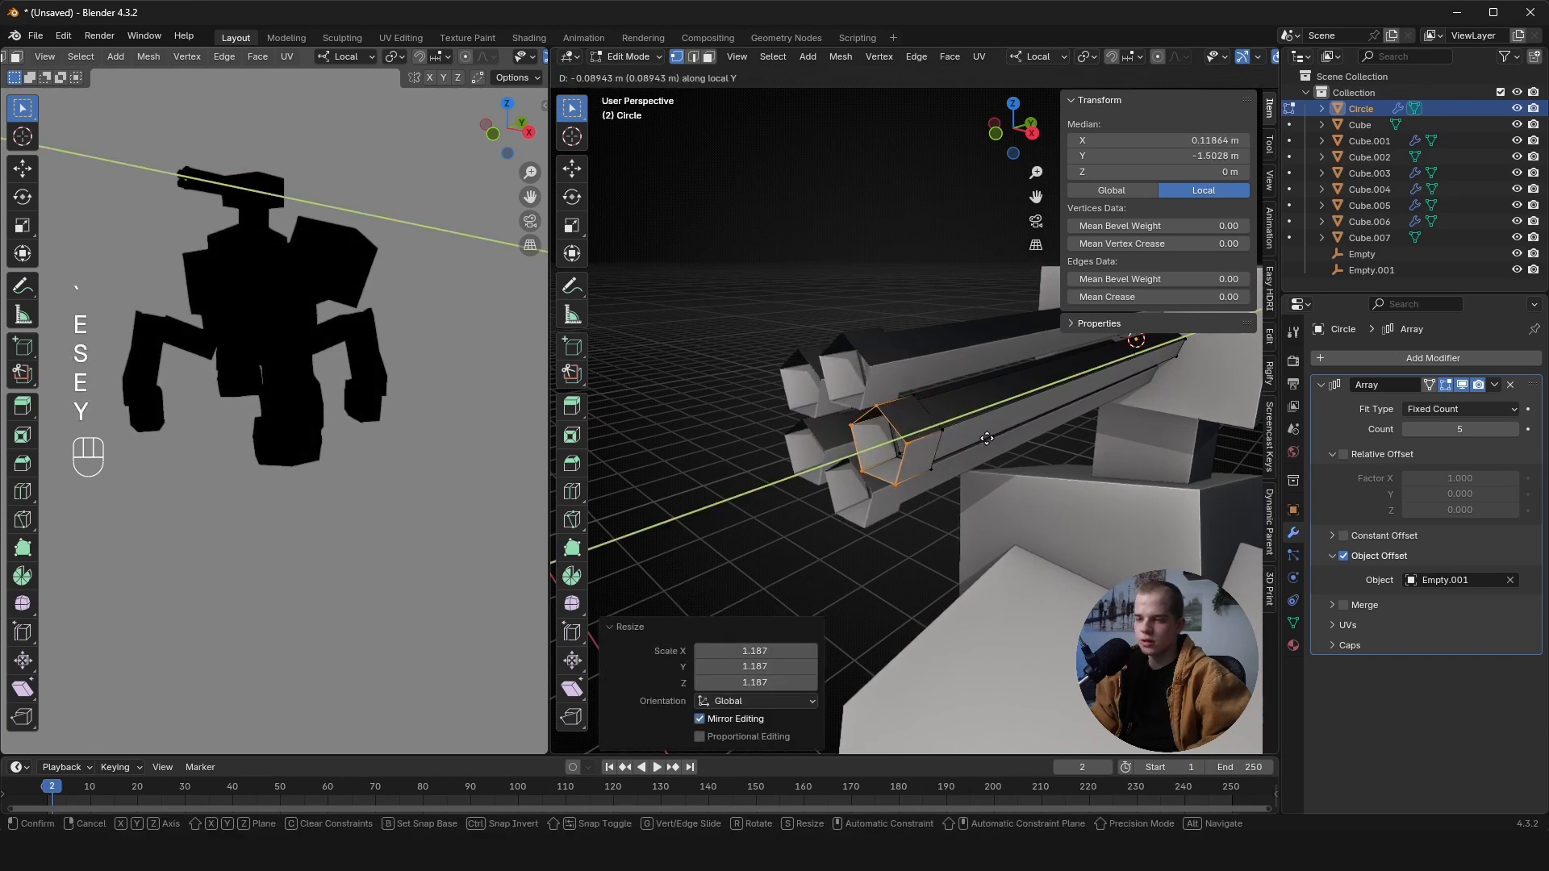
{"action": "left_click", "coordinate": [980, 440]}
- Undo the muzzle's two extrusions and the scaling
{"action": "key", "text": "ctrl+z"}
{"action": "key", "text": "ctrl+z"}
{"action": "key", "text": "ctrl+z"}
- Extrude the barrel's end ring about 0.31 m along local Y and add one centred loop cut across the new section
{"action": "key", "text": "e"}
{"action": "key", "text": "y"}
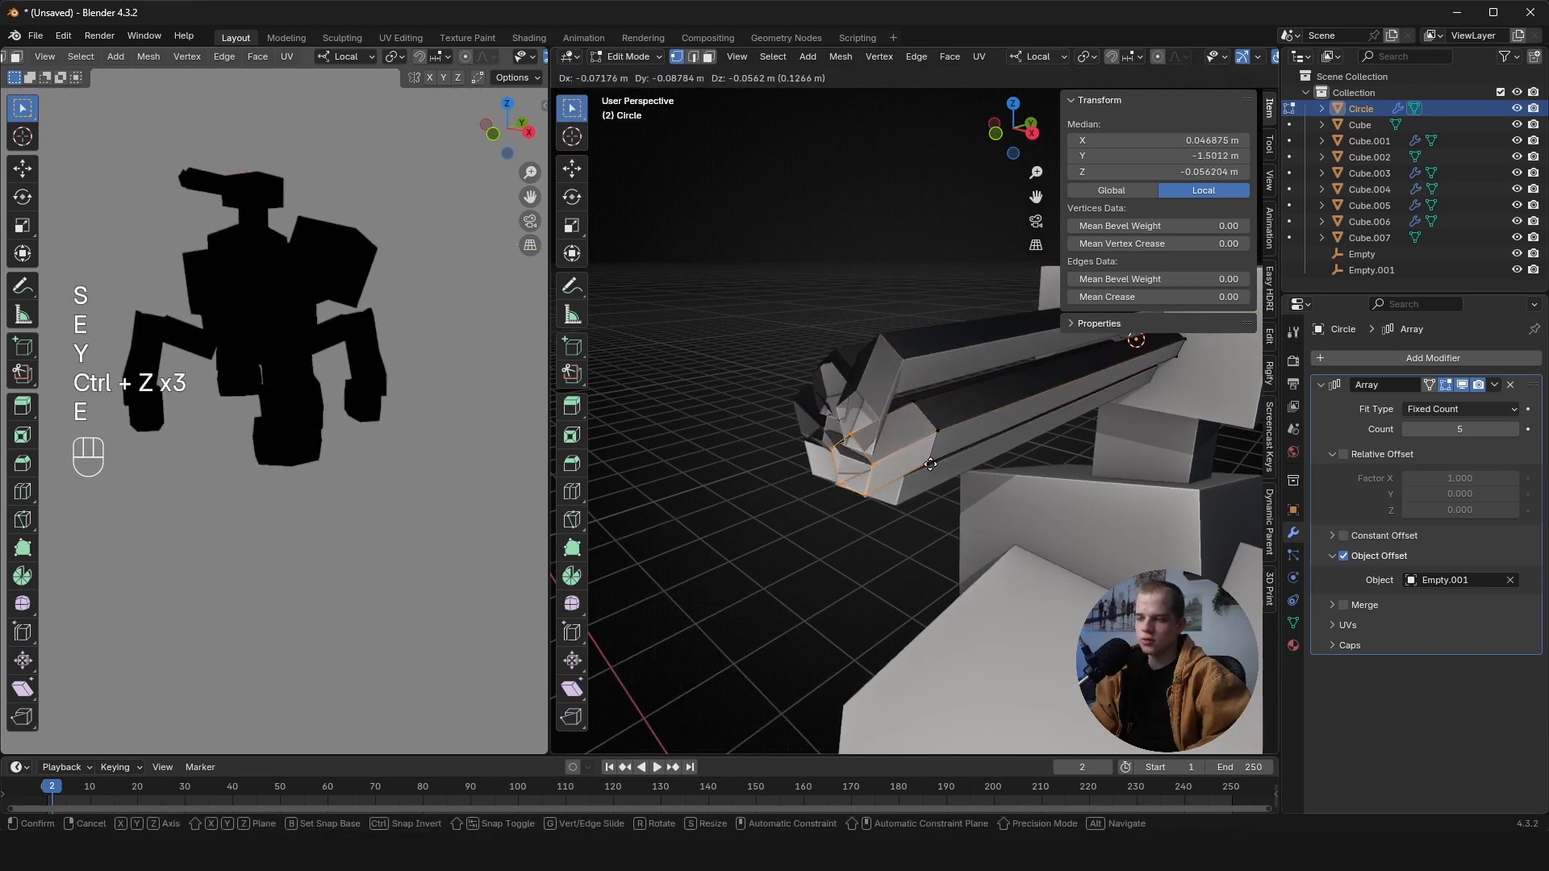
{"action": "left_click", "coordinate": [843, 487]}
{"action": "key", "text": "ctrl+r"}
{"action": "key", "text": "3"}
{"action": "left_click", "coordinate": [902, 448]}
{"action": "right_click", "coordinate": [903, 447]}
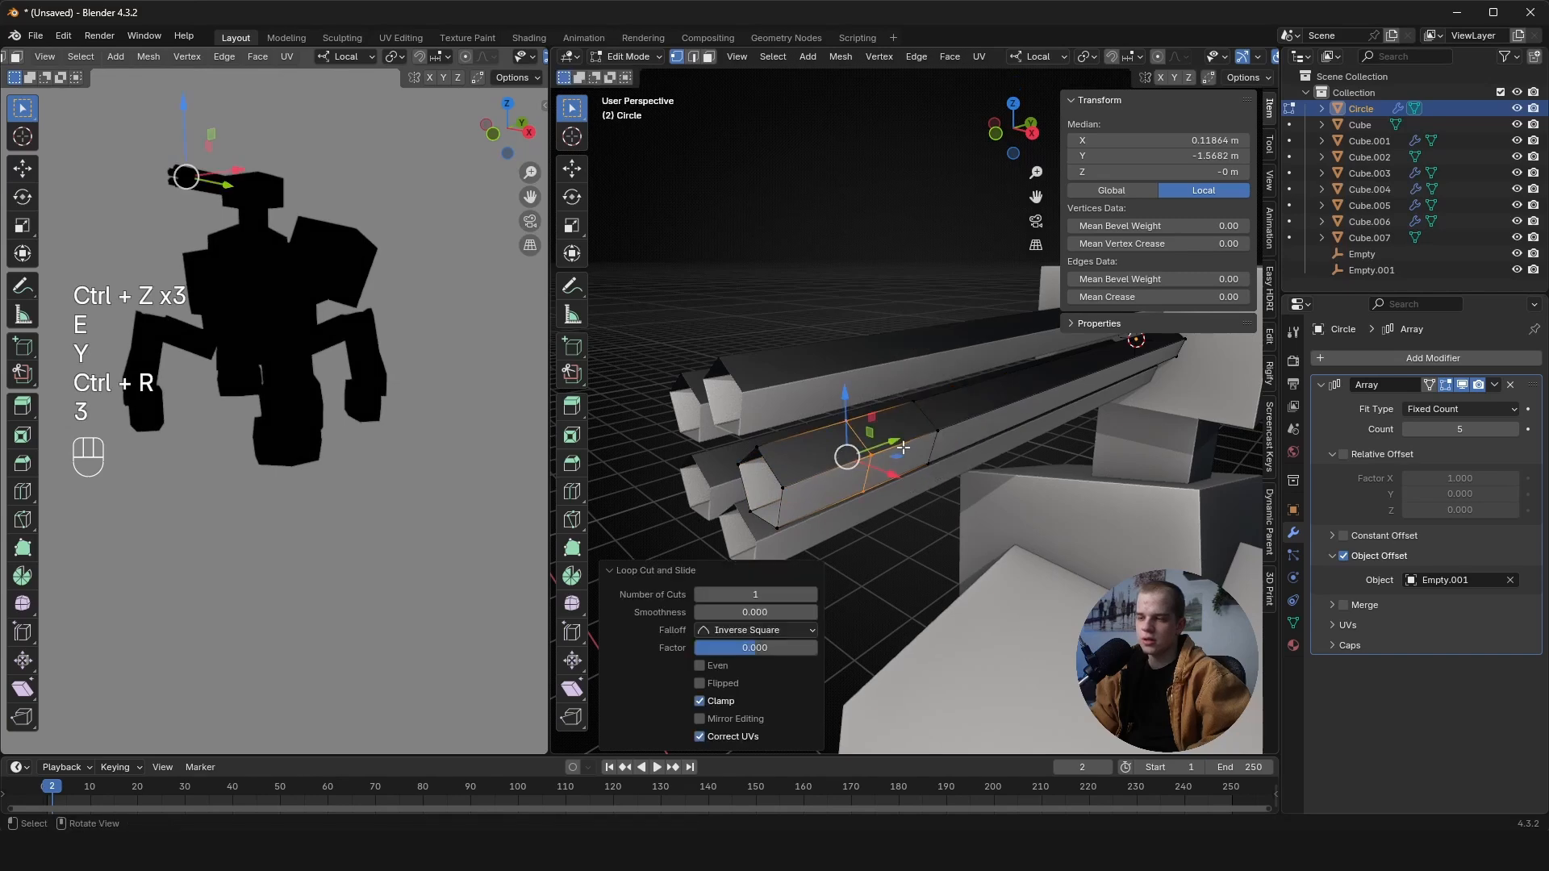
- Extrude the face loop of the new section's rear half in place and scale it outward on all axes except local Y
{"action": "key", "text": "alt+a"}
{"action": "key", "text": "3"}
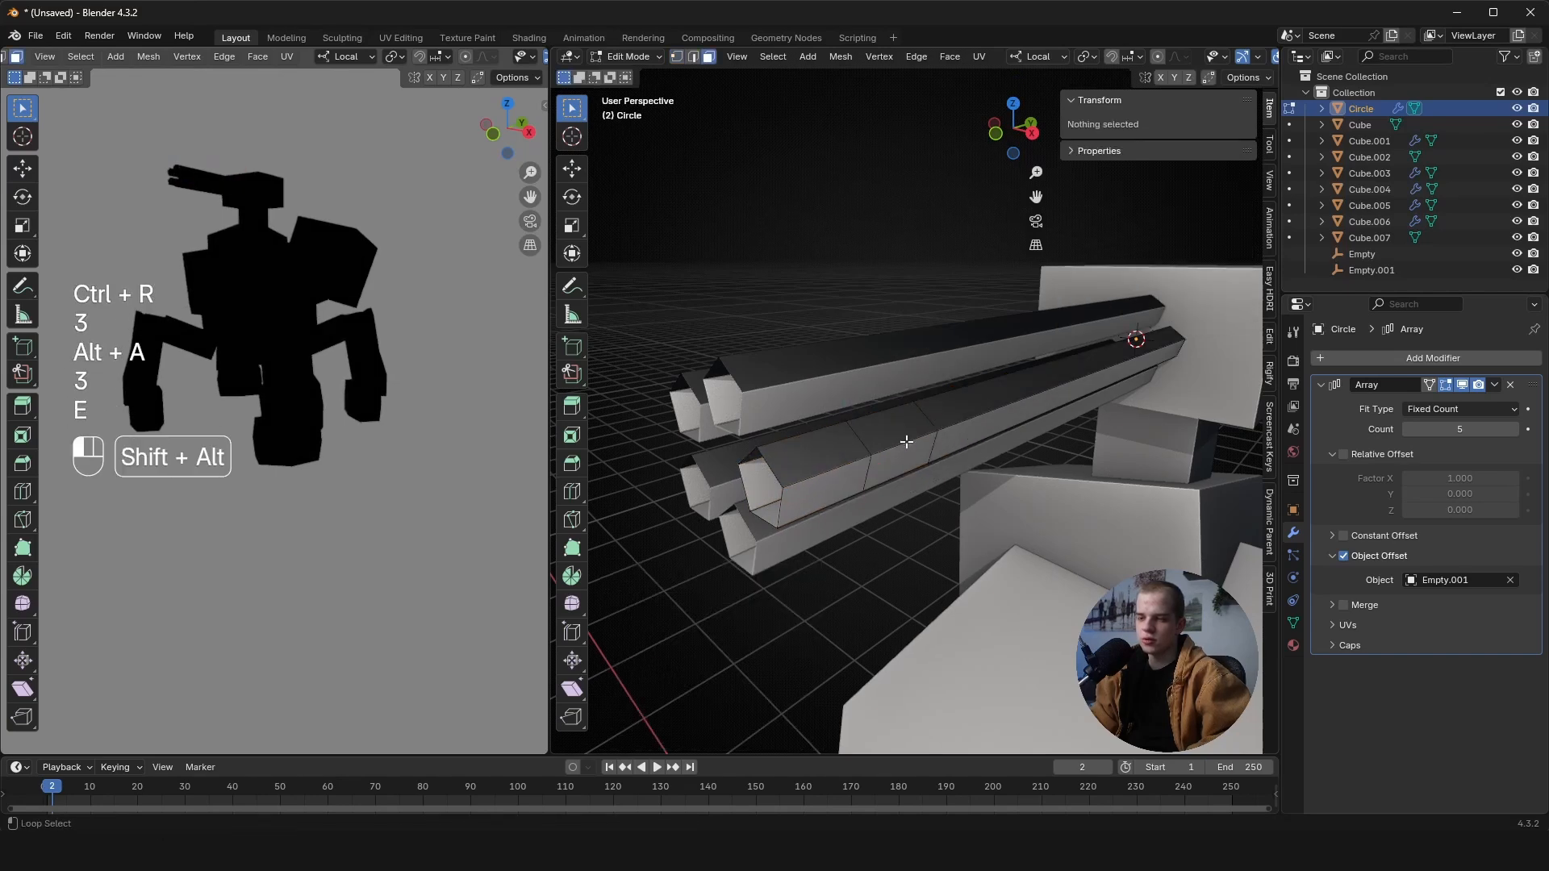
{"action": "left_click", "coordinate": [906, 442]}
{"action": "key", "text": "e"}
{"action": "right_click", "coordinate": [1011, 457]}
{"action": "key", "text": "s"}
{"action": "key", "text": "shift+y"}
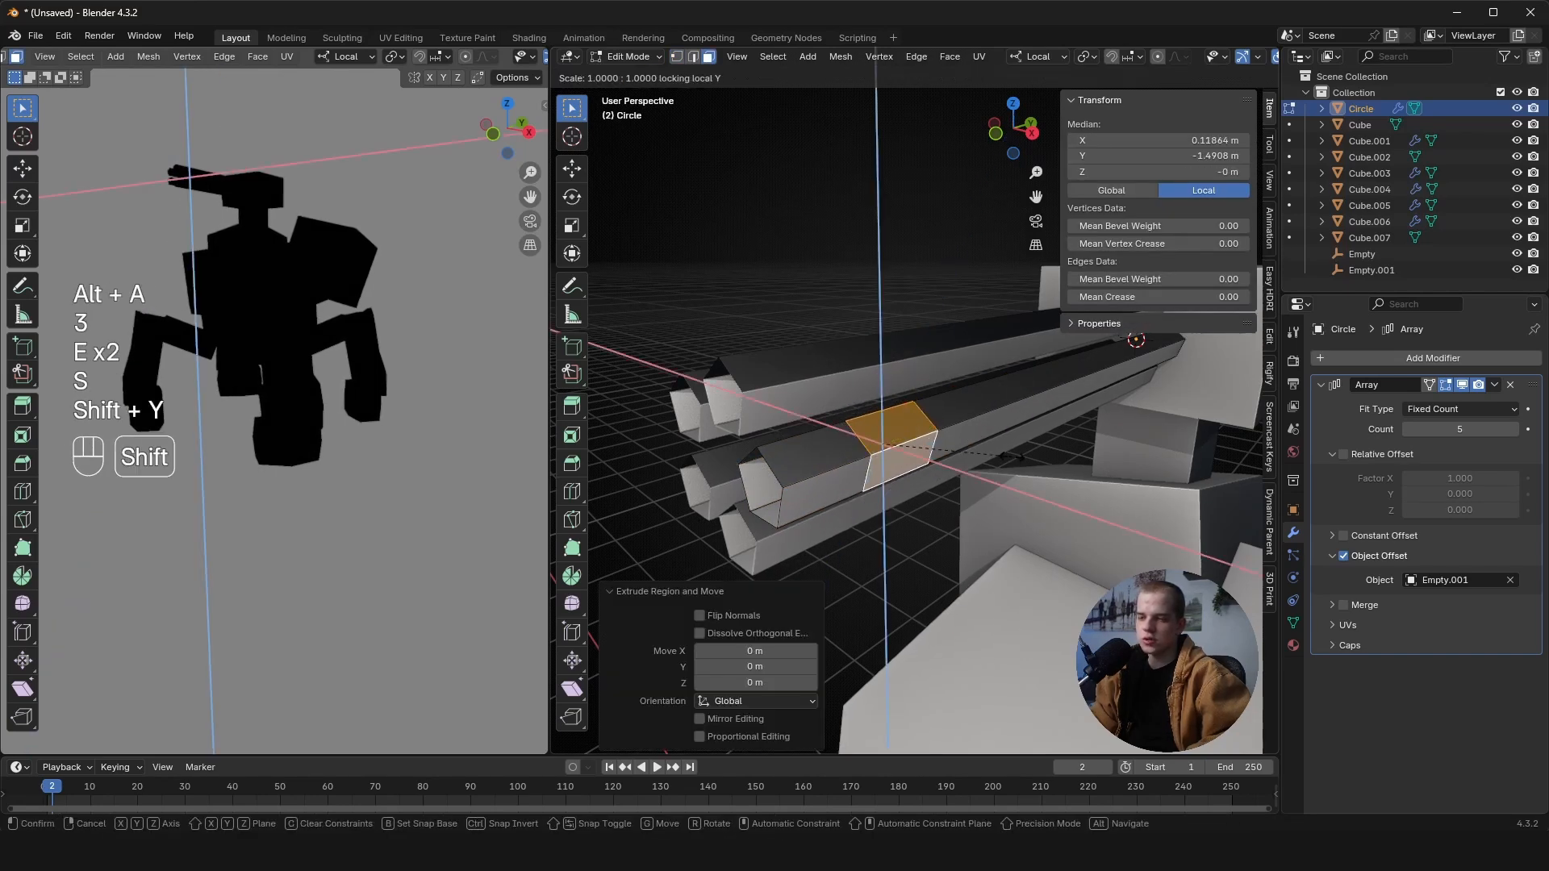
{"action": "left_click", "coordinate": [1024, 447]}
- Select the vertices at the rear edge of the thickened band from the right side view
{"action": "middle_click_drag", "start_coordinate": [1024, 447], "coordinate": [923, 443]}
{"action": "key", "text": "grave"}
{"action": "key", "text": "grave"}
{"action": "left_click", "coordinate": [1033, 442]}
{"action": "key", "text": "z"}
{"action": "left_click", "coordinate": [948, 439]}
{"action": "key", "text": "1"}
{"action": "left_click_drag", "start_coordinate": [698, 504], "coordinate": [842, 323]}
{"action": "key", "text": "z"}
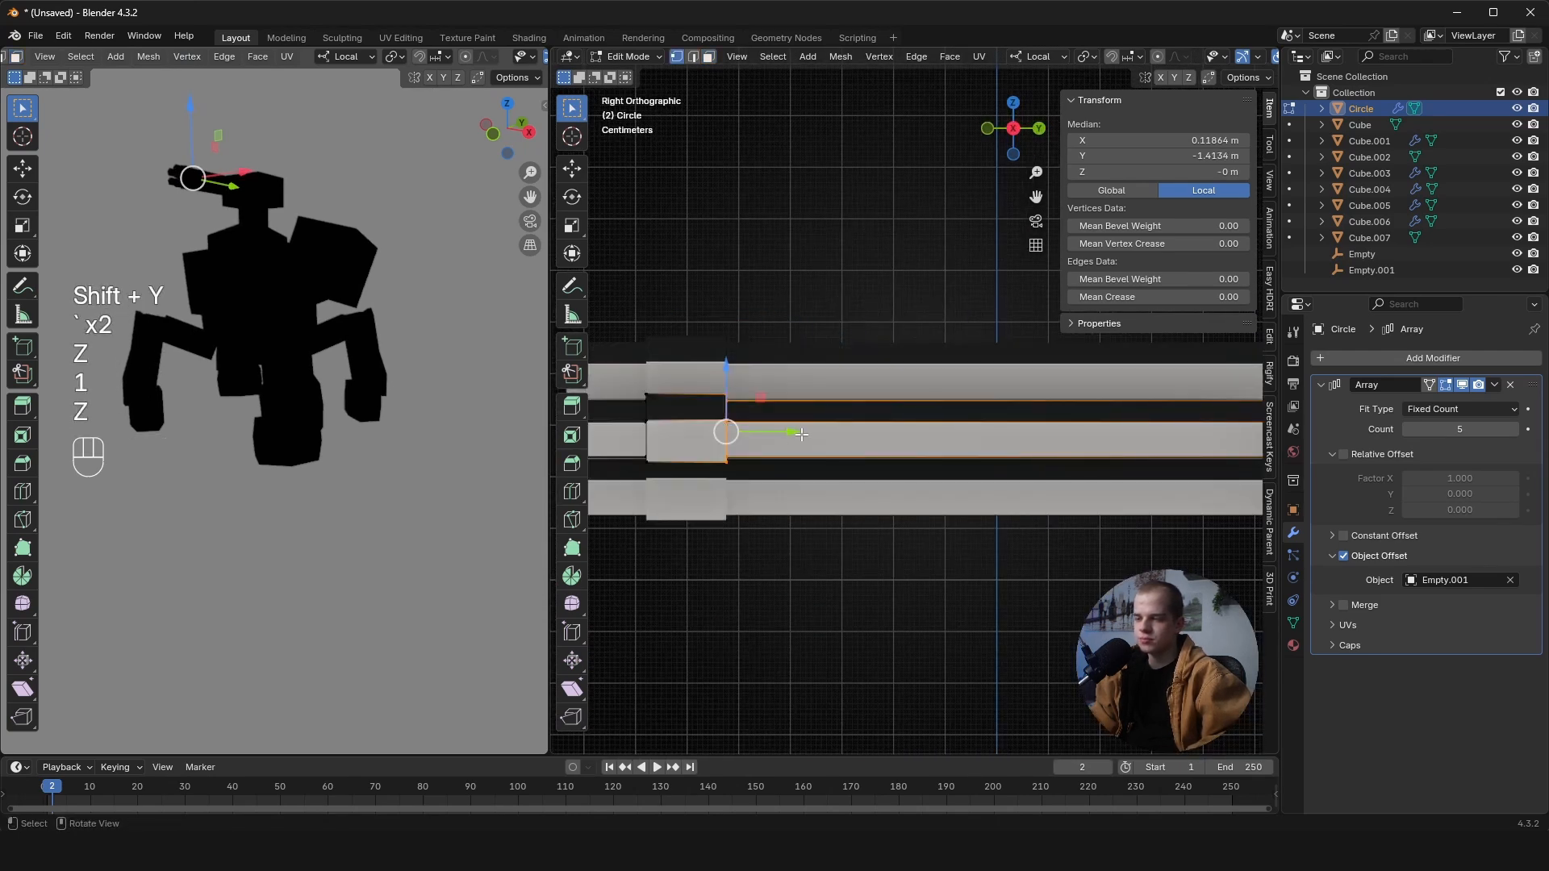
- Recalculate the normals of the whole barrel mesh to face outward
{"action": "key", "text": "a"}
{"action": "key", "text": "shift+n"}
{"action": "middle_click_drag", "start_coordinate": [788, 432], "coordinate": [941, 412]}
{"action": "scroll", "coordinate": [941, 412], "scroll_direction": "up", "scroll_amount": 3}
- Fill the open loop at the barrel's tip with a face and inset it by about 0.019 m
{"action": "key", "text": "1"}
{"action": "key", "text": "alt+a"}
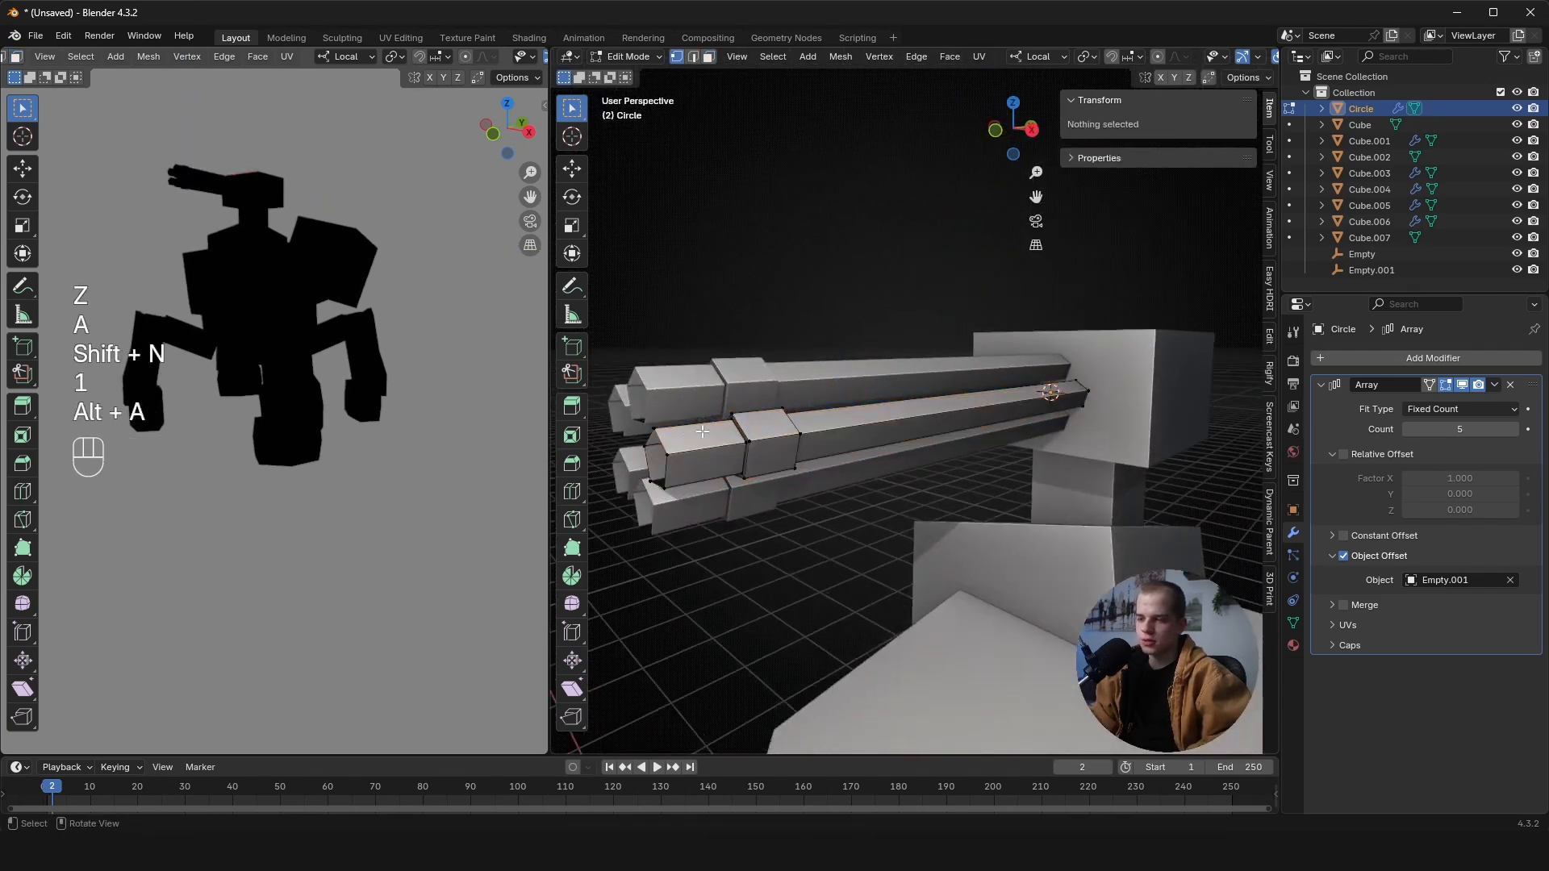
{"action": "left_click", "coordinate": [650, 456], "text": "alt"}
{"action": "key", "text": "f"}
{"action": "key", "text": "grave"}
{"action": "left_click", "coordinate": [1020, 425]}
{"action": "scroll", "coordinate": [1021, 425], "scroll_direction": "up", "scroll_amount": 6}
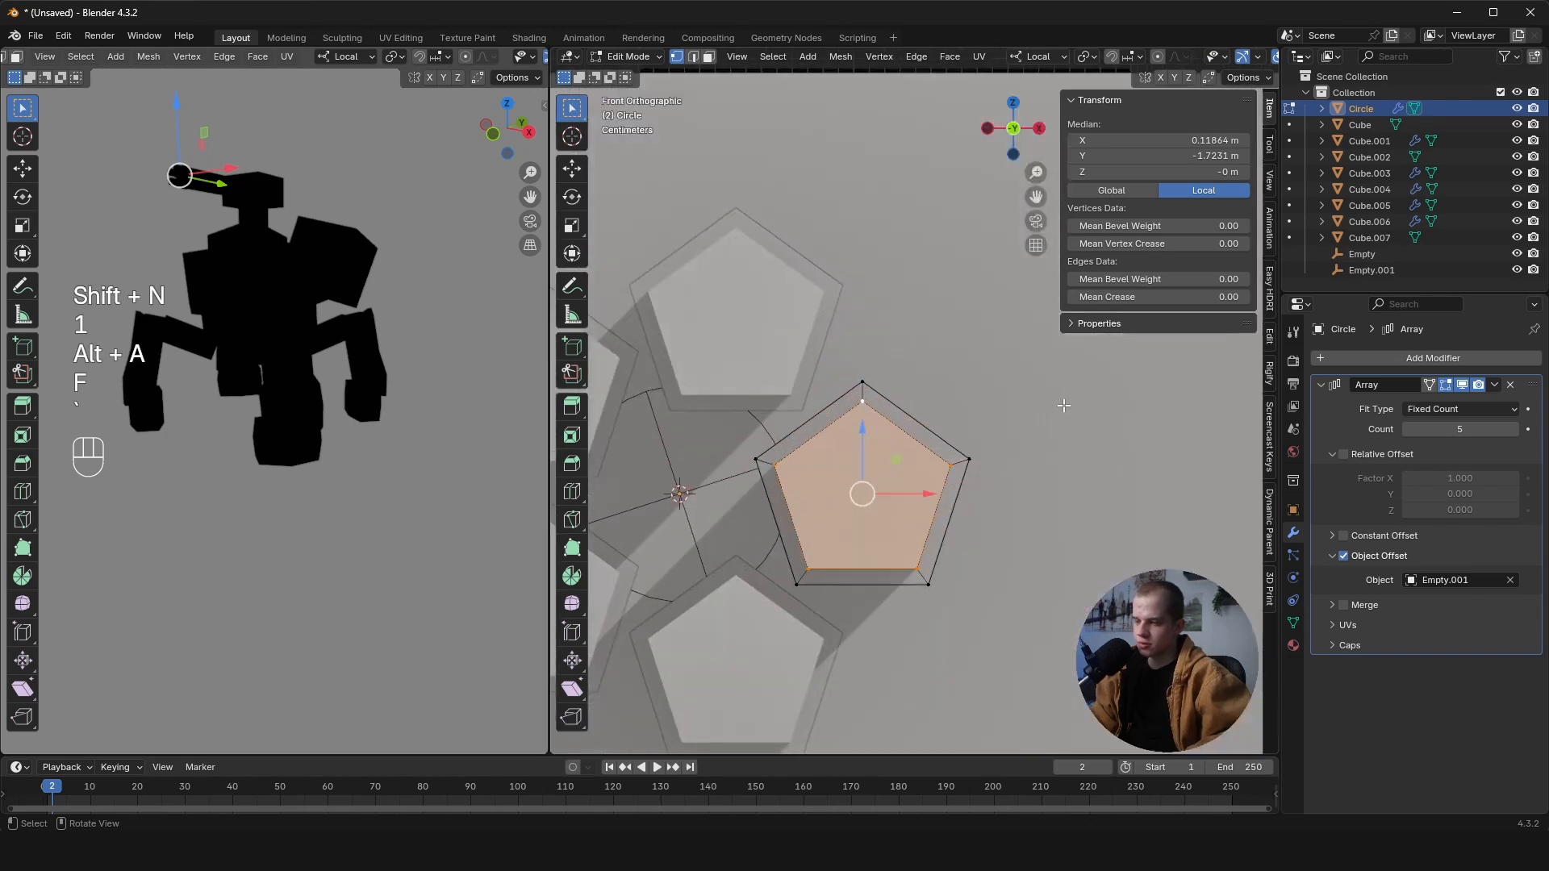
{"action": "key", "text": "i"}
{"action": "left_click", "coordinate": [1051, 413]}
- Extrude the inset face about 1.19 m along local Y into the barrel, push it deeper towards the rear, and return to solid Object Mode
{"action": "key", "text": "grave"}
{"action": "key", "text": "z"}
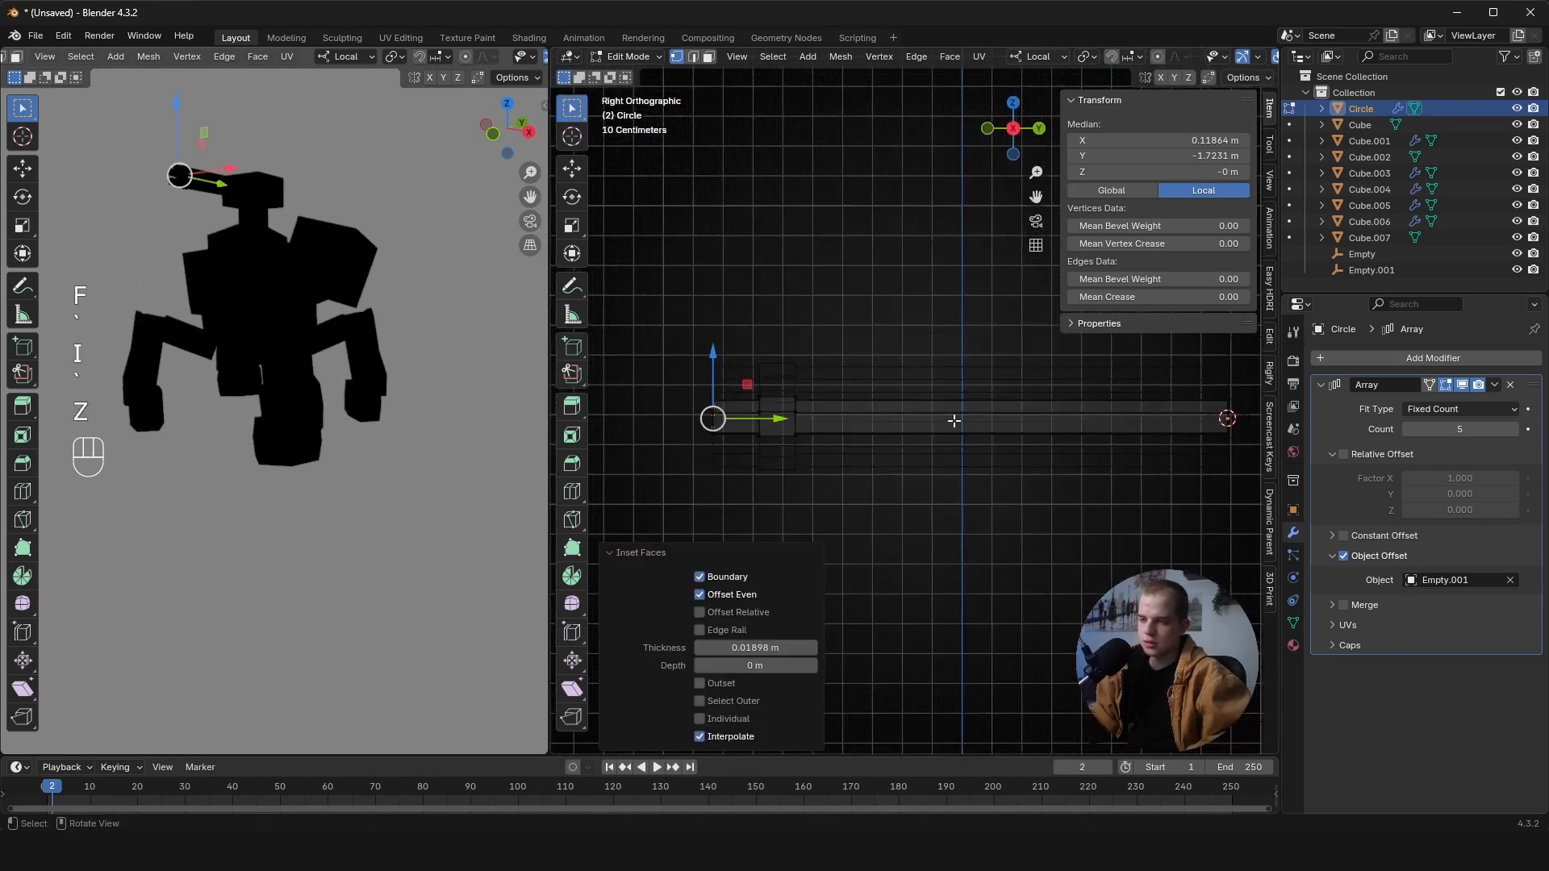
{"action": "key", "text": "e"}
{"action": "key", "text": "y"}
{"action": "left_click", "coordinate": [1264, 425]}
{"action": "middle_click_drag", "start_coordinate": [1250, 429], "coordinate": [1113, 434], "text": "shift"}
{"action": "scroll", "coordinate": [1113, 434], "scroll_direction": "up", "scroll_amount": 3}
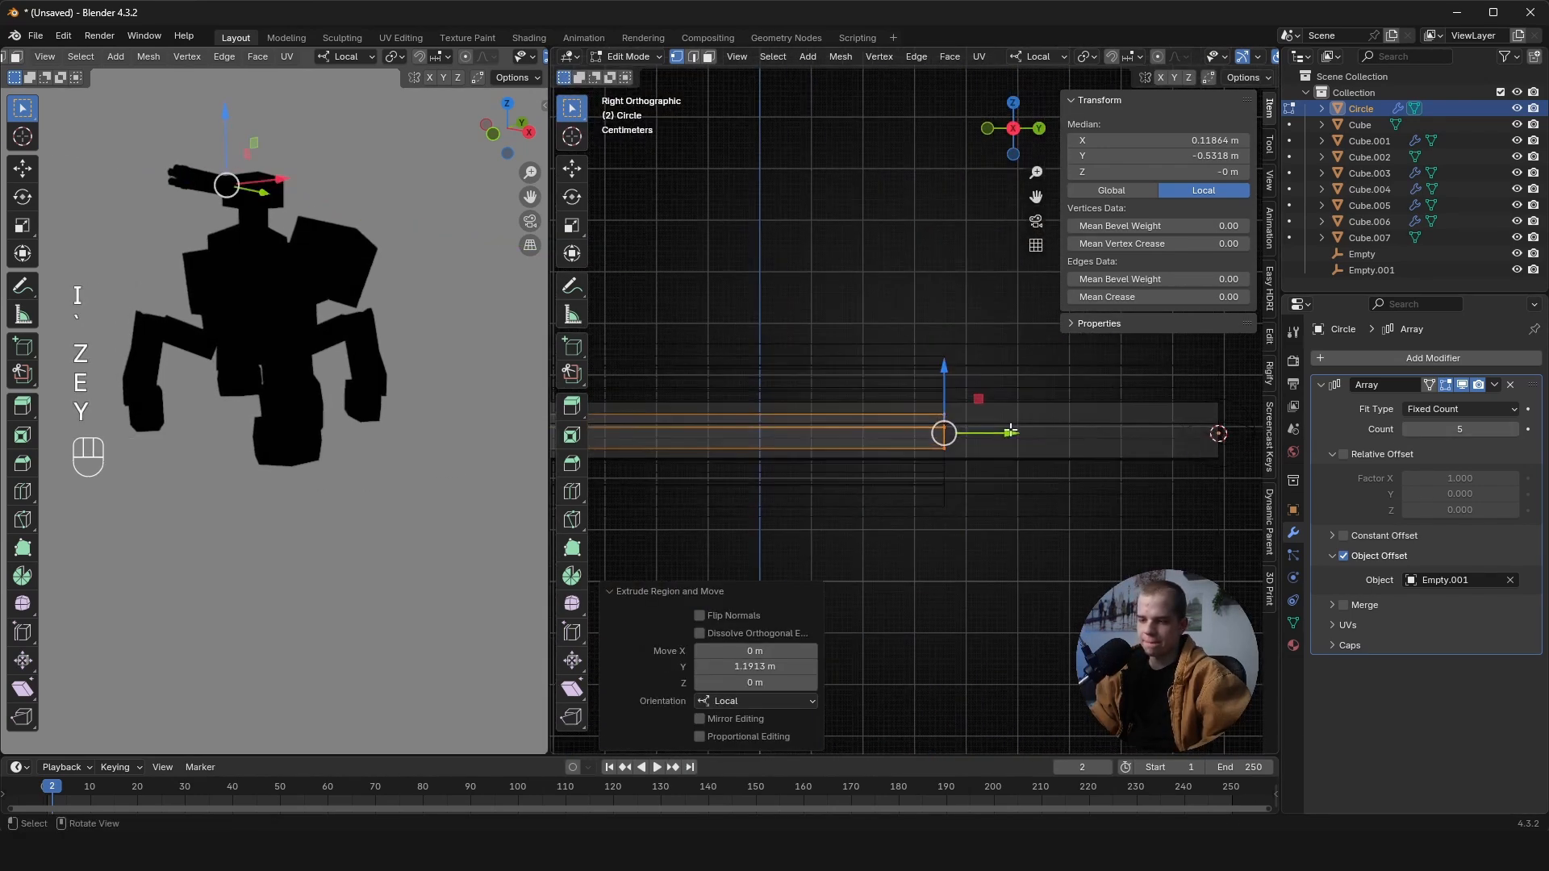
{"action": "left_click_drag", "start_coordinate": [1010, 433], "coordinate": [1253, 435]}
{"action": "key", "text": "Tab"}
{"action": "key", "text": "z"}
- Deselect everything, hide the sidebar and examine the hollow barrels up close and on the whole mech
{"action": "mouse_move", "coordinate": [1177, 442]}
{"action": "middle_mouse_down"}
{"action": "mouse_move", "coordinate": [1068, 453]}
{"action": "mouse_move", "coordinate": [963, 428]}
{"action": "mouse_move", "coordinate": [1023, 403]}
{"action": "mouse_move", "coordinate": [993, 404]}
{"action": "mouse_move", "coordinate": [1006, 390]}
{"action": "mouse_move", "coordinate": [1097, 396]}
{"action": "middle_mouse_up"}
{"action": "key", "text": "alt+a"}
{"action": "key", "text": "n"}
{"action": "scroll", "coordinate": [1019, 410], "scroll_direction": "up", "scroll_amount": 5}
{"action": "scroll", "coordinate": [1011, 404], "scroll_direction": "down", "scroll_amount": 5}
{"action": "scroll", "coordinate": [994, 405], "scroll_direction": "up", "scroll_amount": 4}
{"action": "middle_click_drag", "start_coordinate": [1097, 395], "coordinate": [1065, 371]}
{"action": "scroll", "coordinate": [992, 405], "scroll_direction": "down", "scroll_amount": 3}
{"action": "key", "text": "grave"}
{"action": "scroll", "coordinate": [1065, 371], "scroll_direction": "down", "scroll_amount": 2}
{"action": "key", "text": "ctrl+s"}
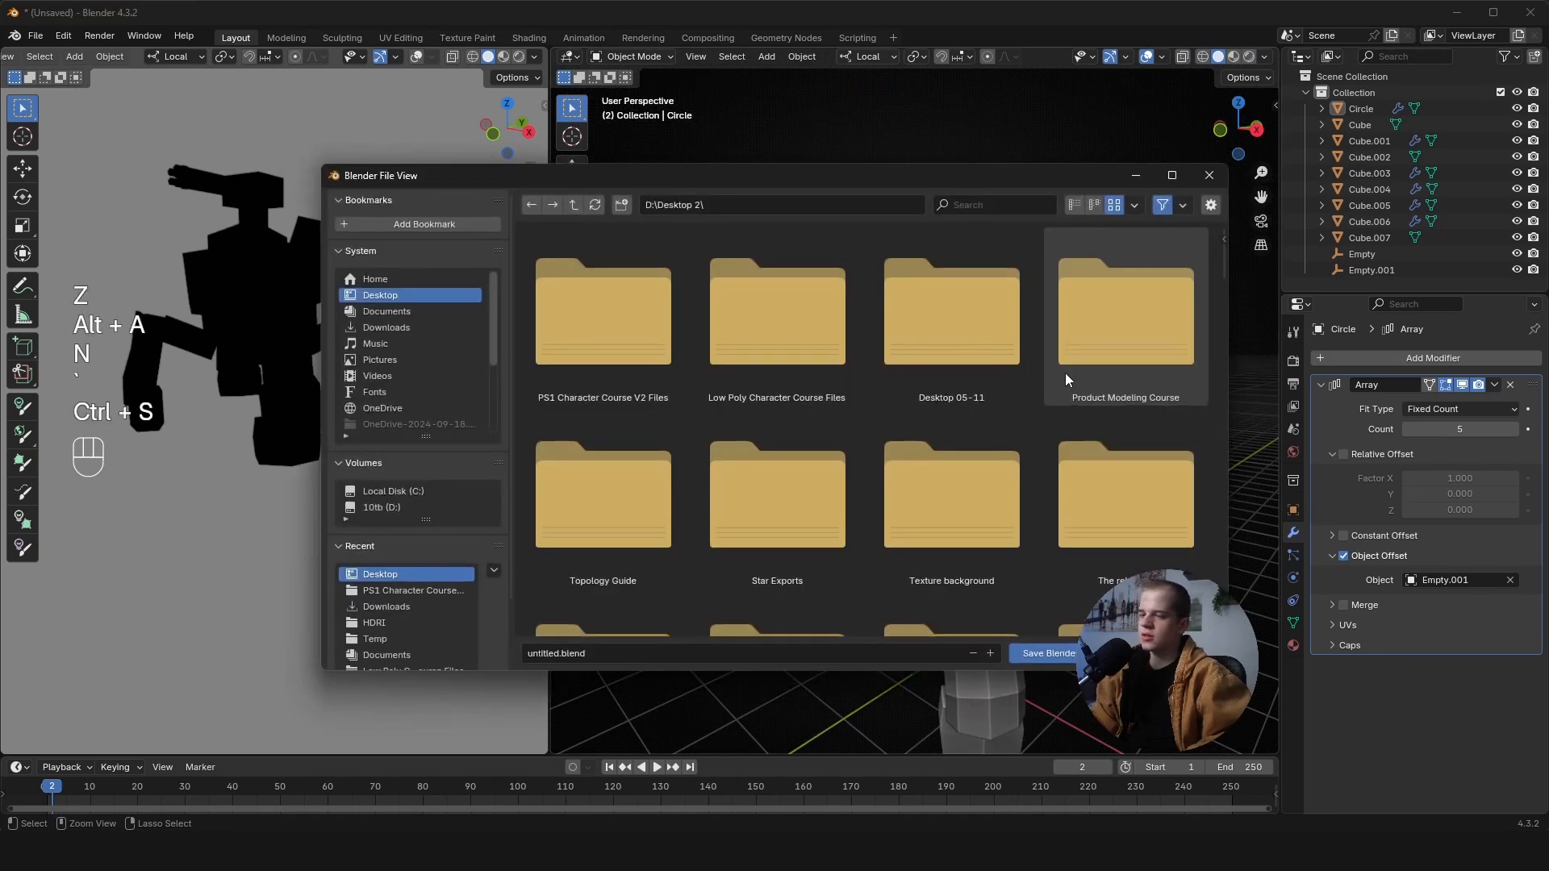
{"action": "key", "text": "Escape"}
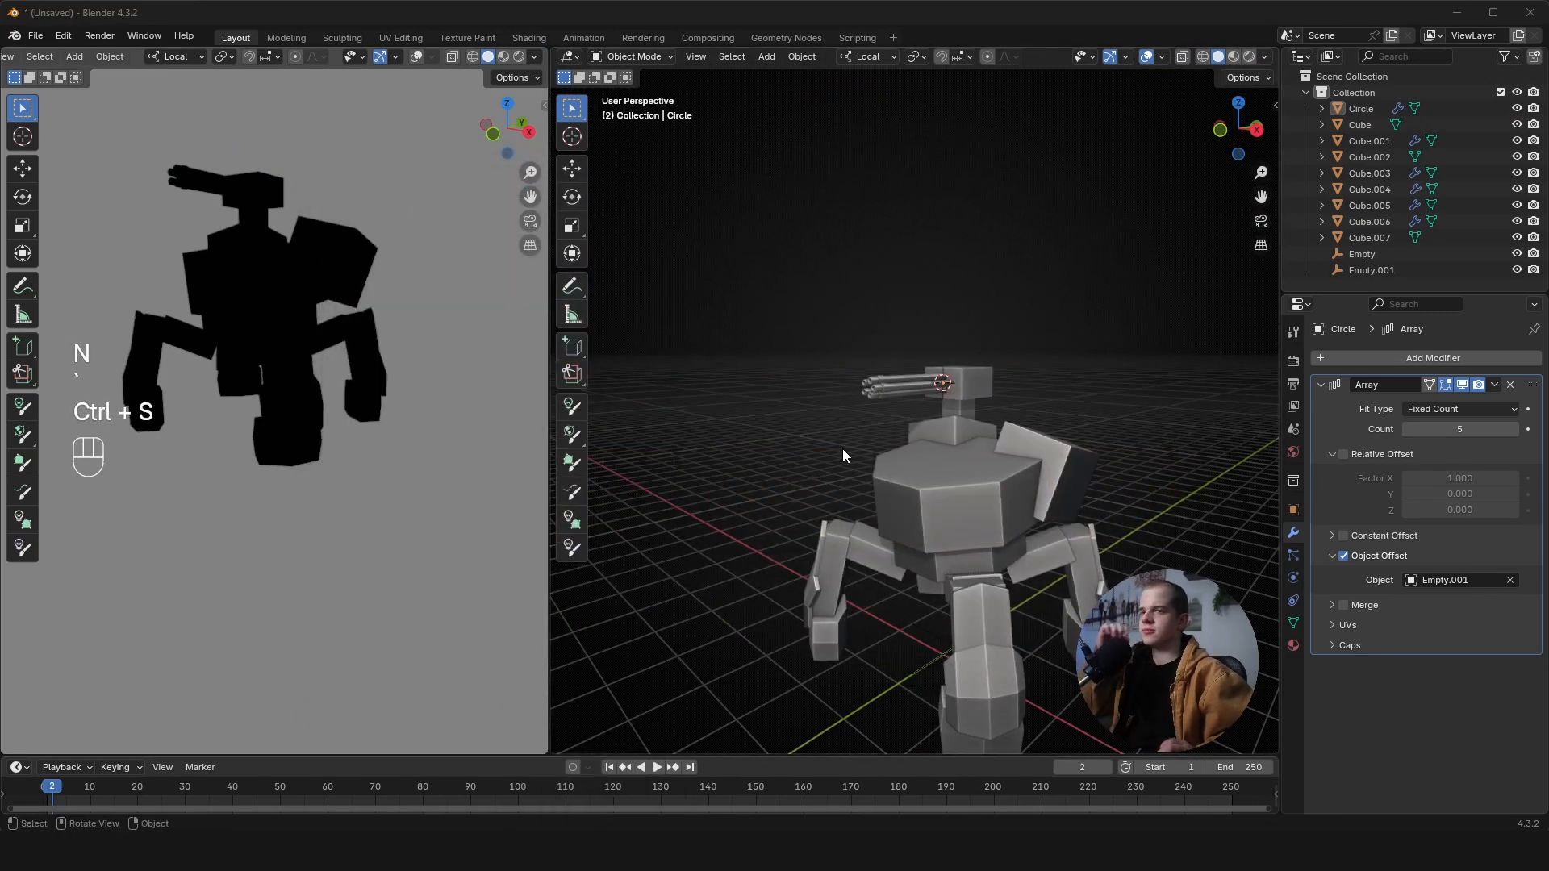
{"action": "key", "text": "ctrl+s"}
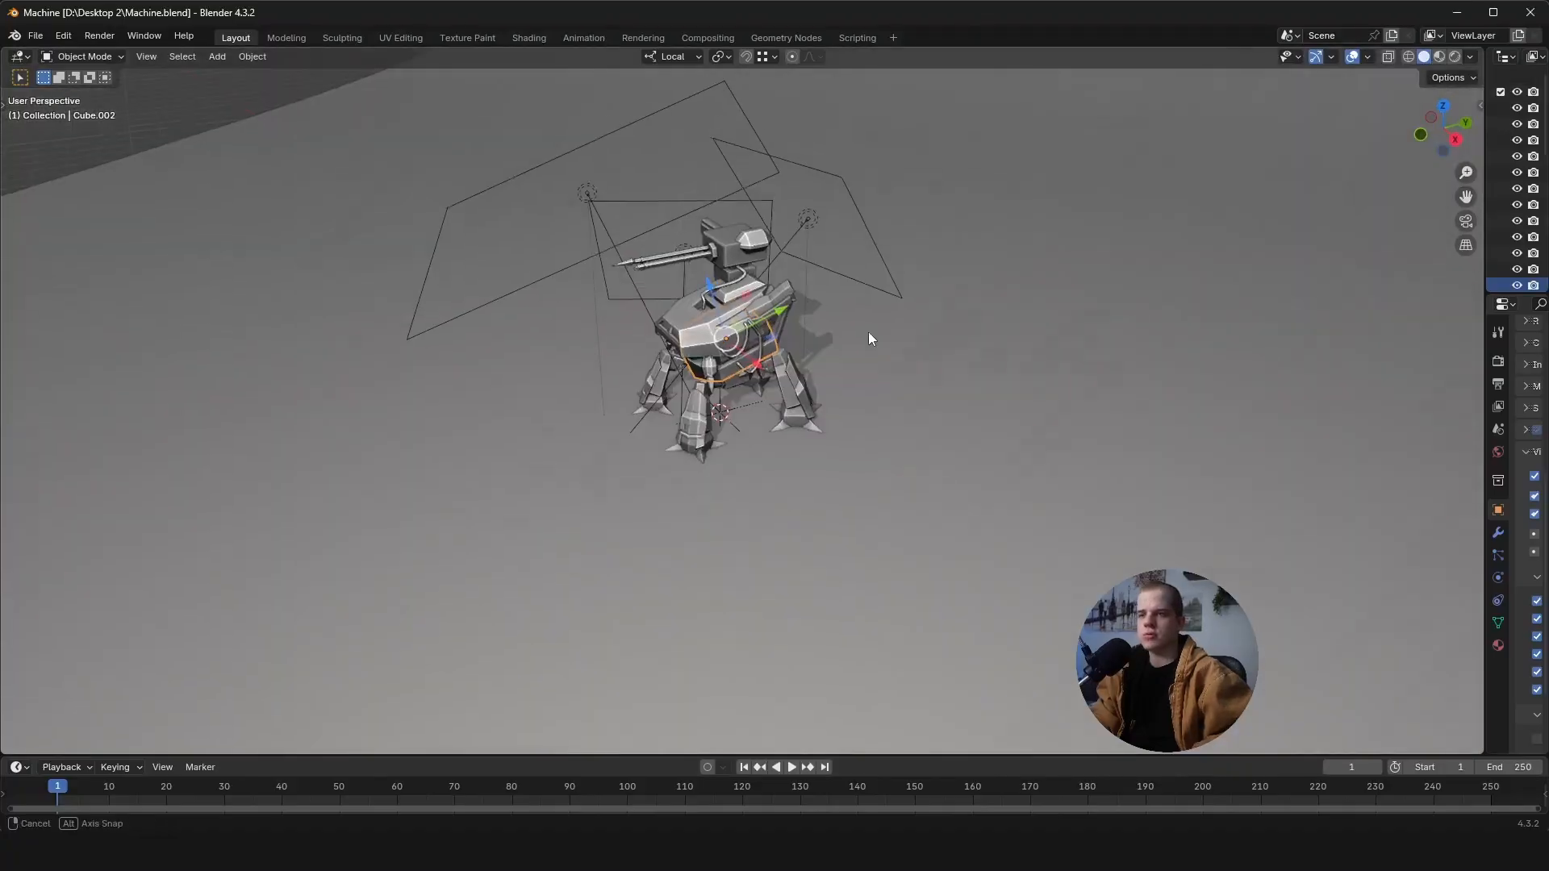
- Examine the detailed four-legged mech in Machine.blend from several angles, widening the outliner and properties area
{"action": "middle_click_drag", "start_coordinate": [868, 331], "coordinate": [860, 191]}
{"action": "scroll", "coordinate": [860, 191], "scroll_direction": "up", "scroll_amount": 5}
{"action": "middle_click_drag", "start_coordinate": [859, 258], "coordinate": [879, 288]}
{"action": "scroll", "coordinate": [879, 288], "scroll_direction": "down", "scroll_amount": 3}
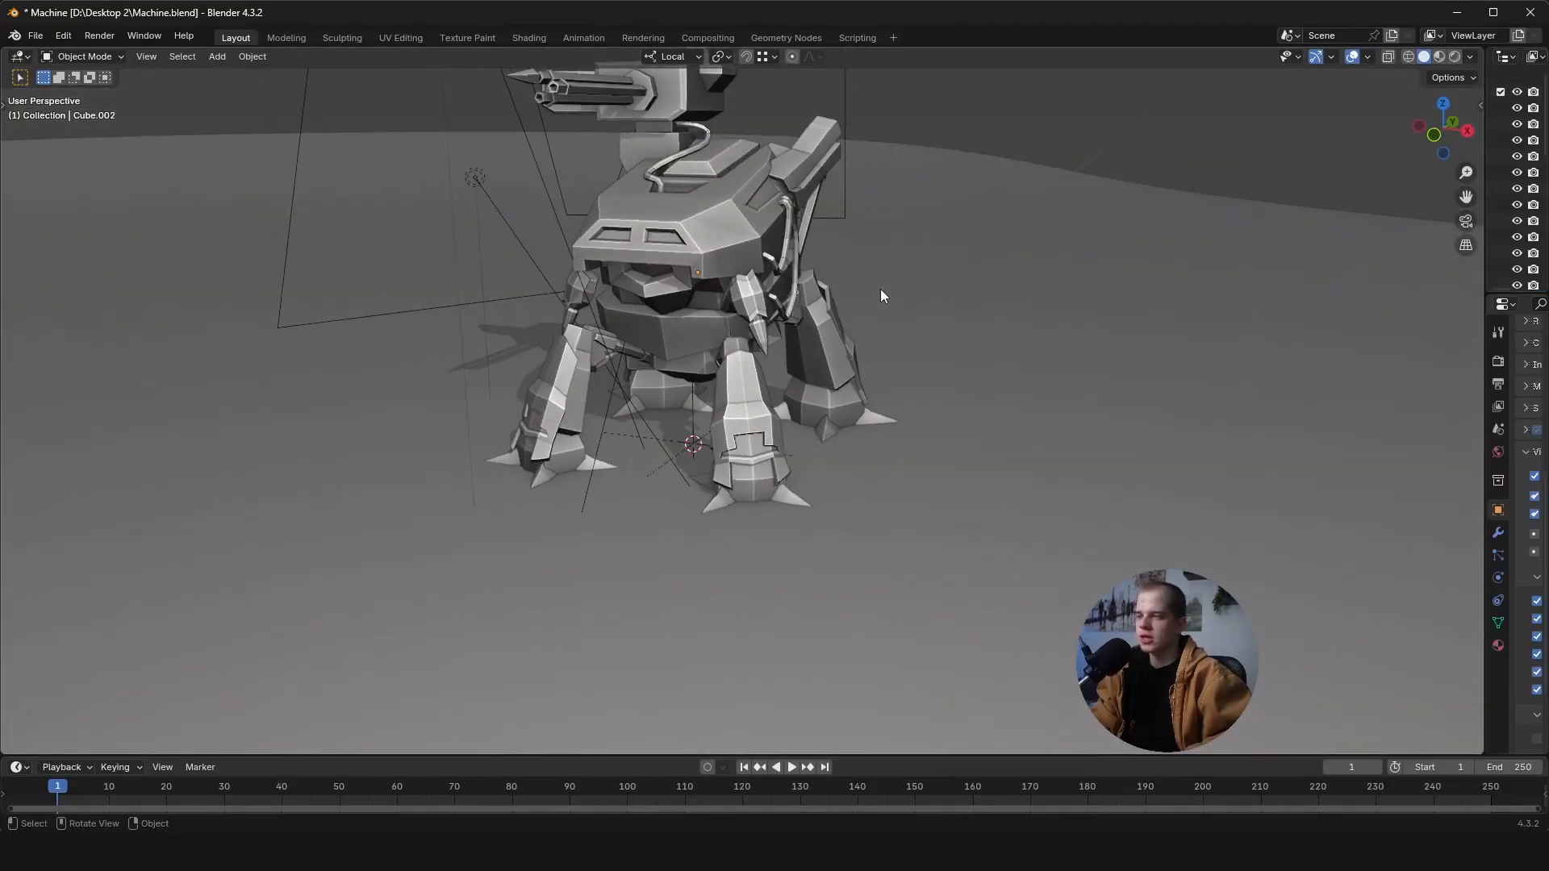
{"action": "scroll", "coordinate": [879, 289], "scroll_direction": "up", "scroll_amount": 2}
{"action": "left_click_drag", "start_coordinate": [1483, 292], "coordinate": [1154, 286]}
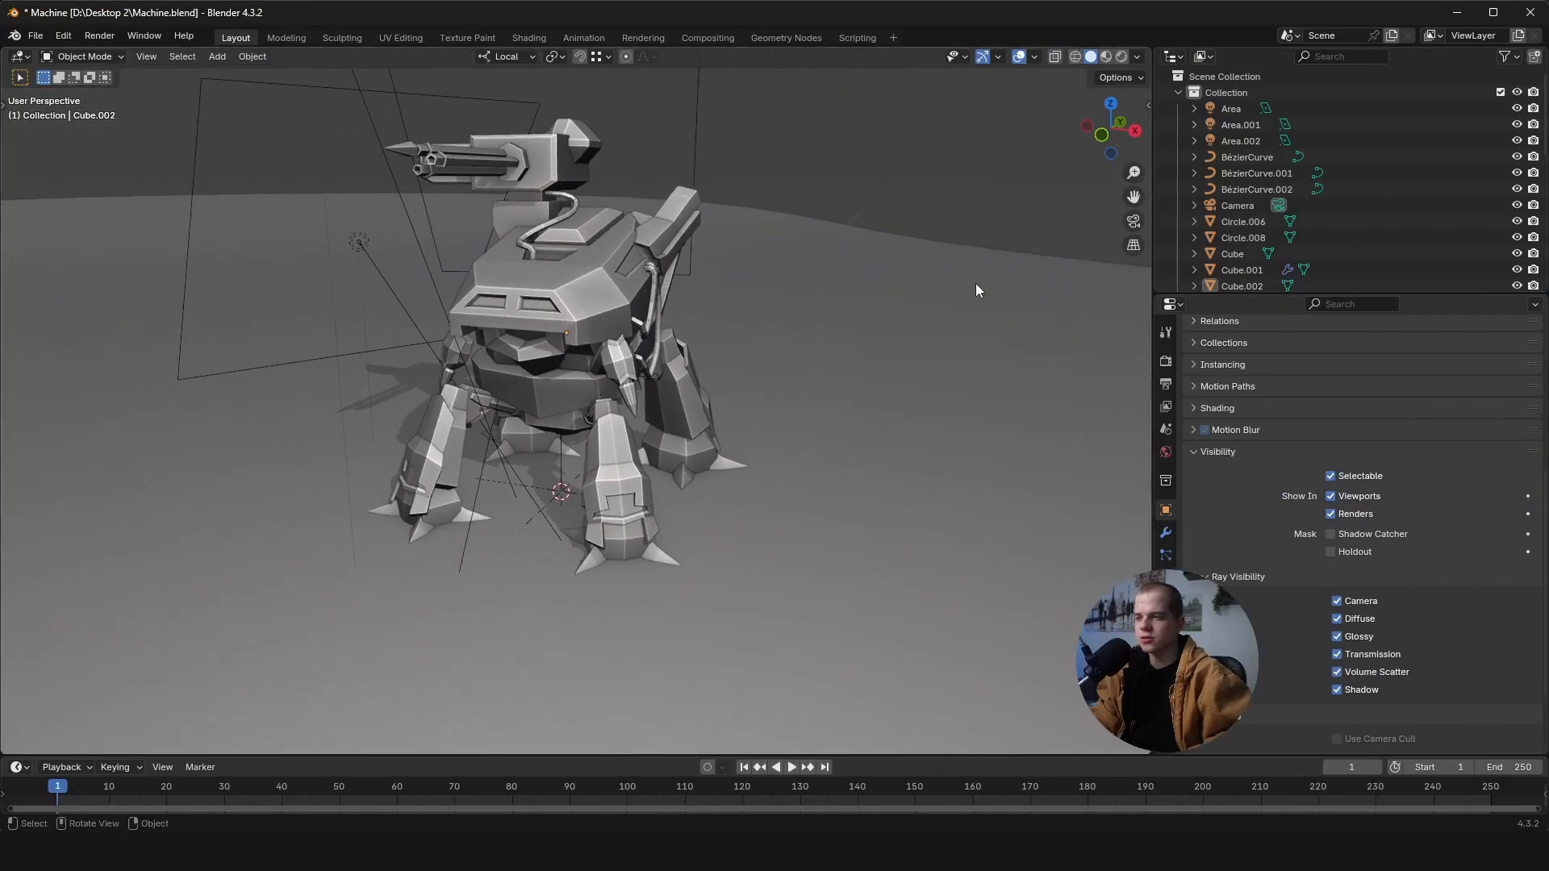
{"action": "middle_click_drag", "start_coordinate": [977, 283], "coordinate": [768, 311]}
- Show the modifiers of the front lower-leg armour and open its mesh in Edit Mode with nothing selected
{"action": "left_click", "coordinate": [1166, 532]}
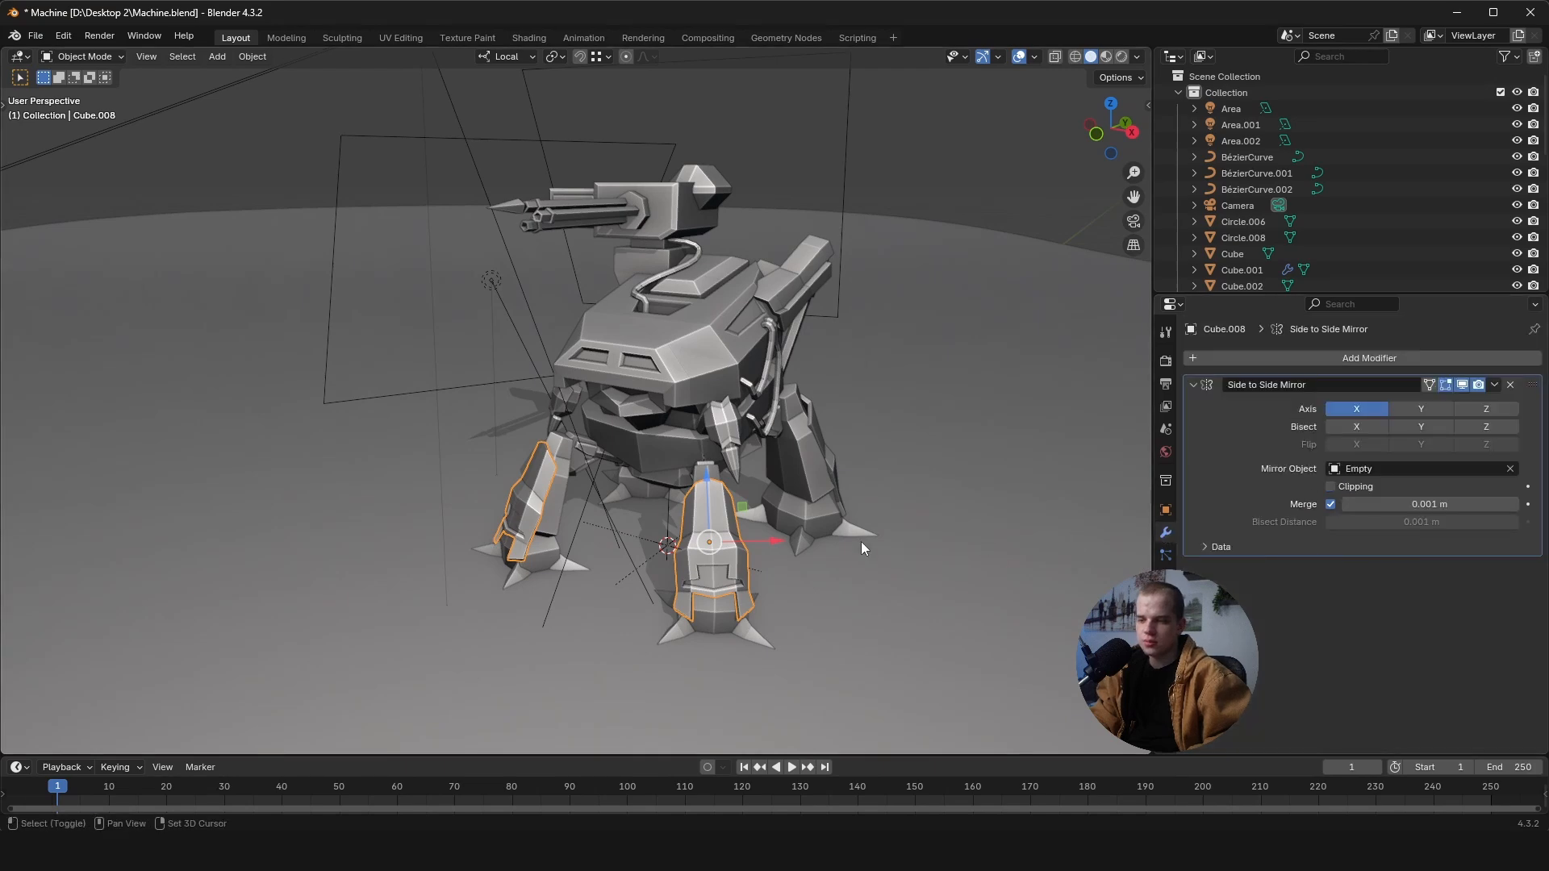
{"action": "scroll", "coordinate": [927, 473], "scroll_direction": "up", "scroll_amount": 3}
{"action": "key", "text": "Tab"}
{"action": "scroll", "coordinate": [928, 474], "scroll_direction": "up", "scroll_amount": 3}
{"action": "key", "text": "alt+a"}
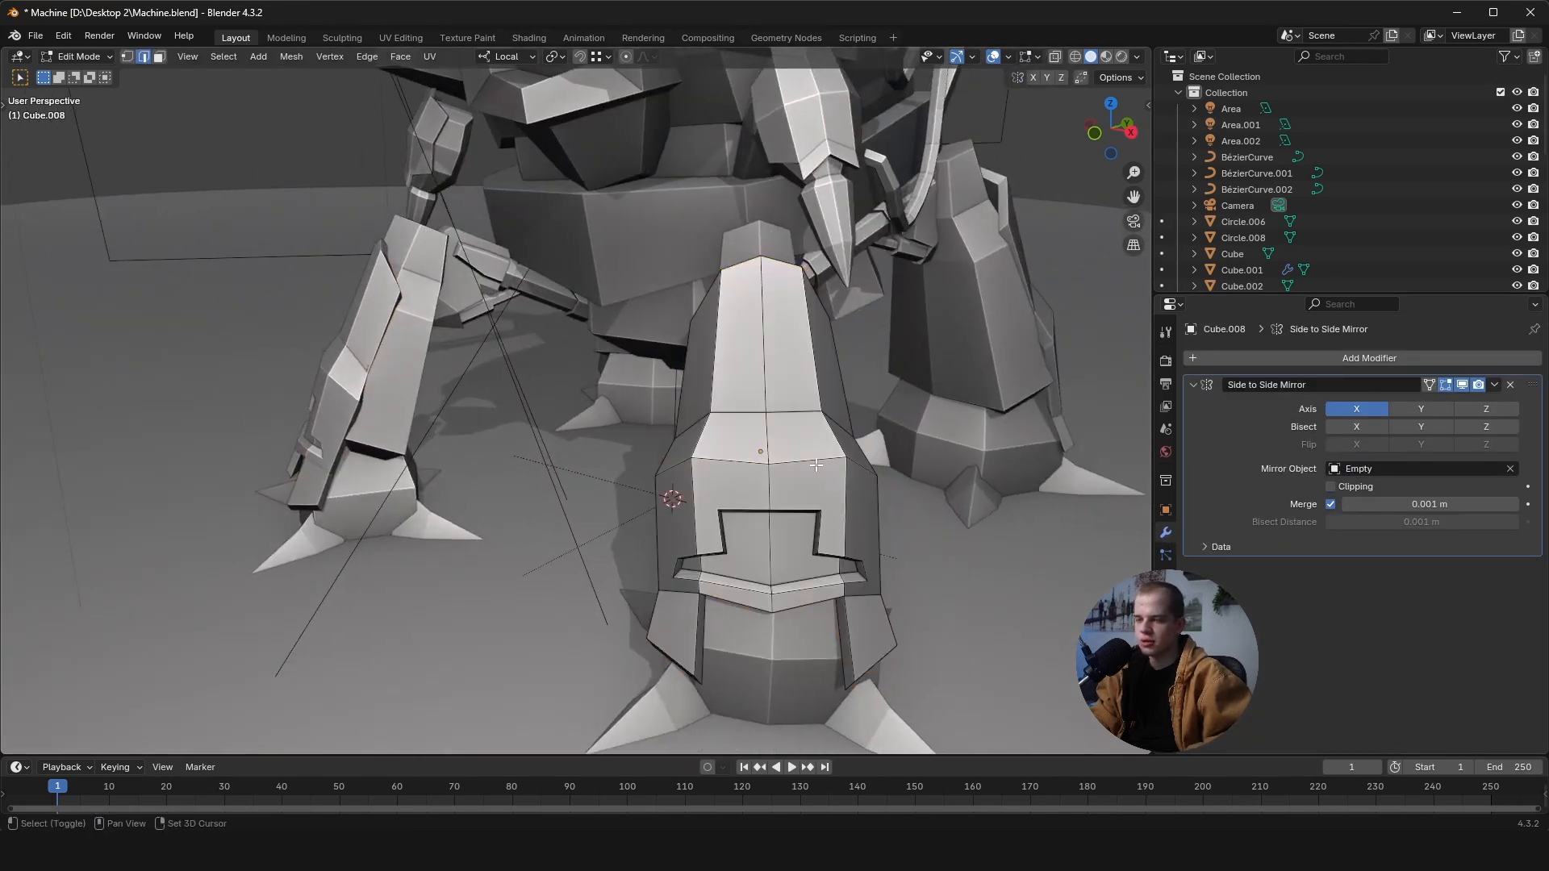
- Connect the outer corners of the armour's front plate to the notch's upper corners with a diagonal edge on each side
{"action": "scroll", "coordinate": [875, 464], "scroll_direction": "up", "scroll_amount": 3}
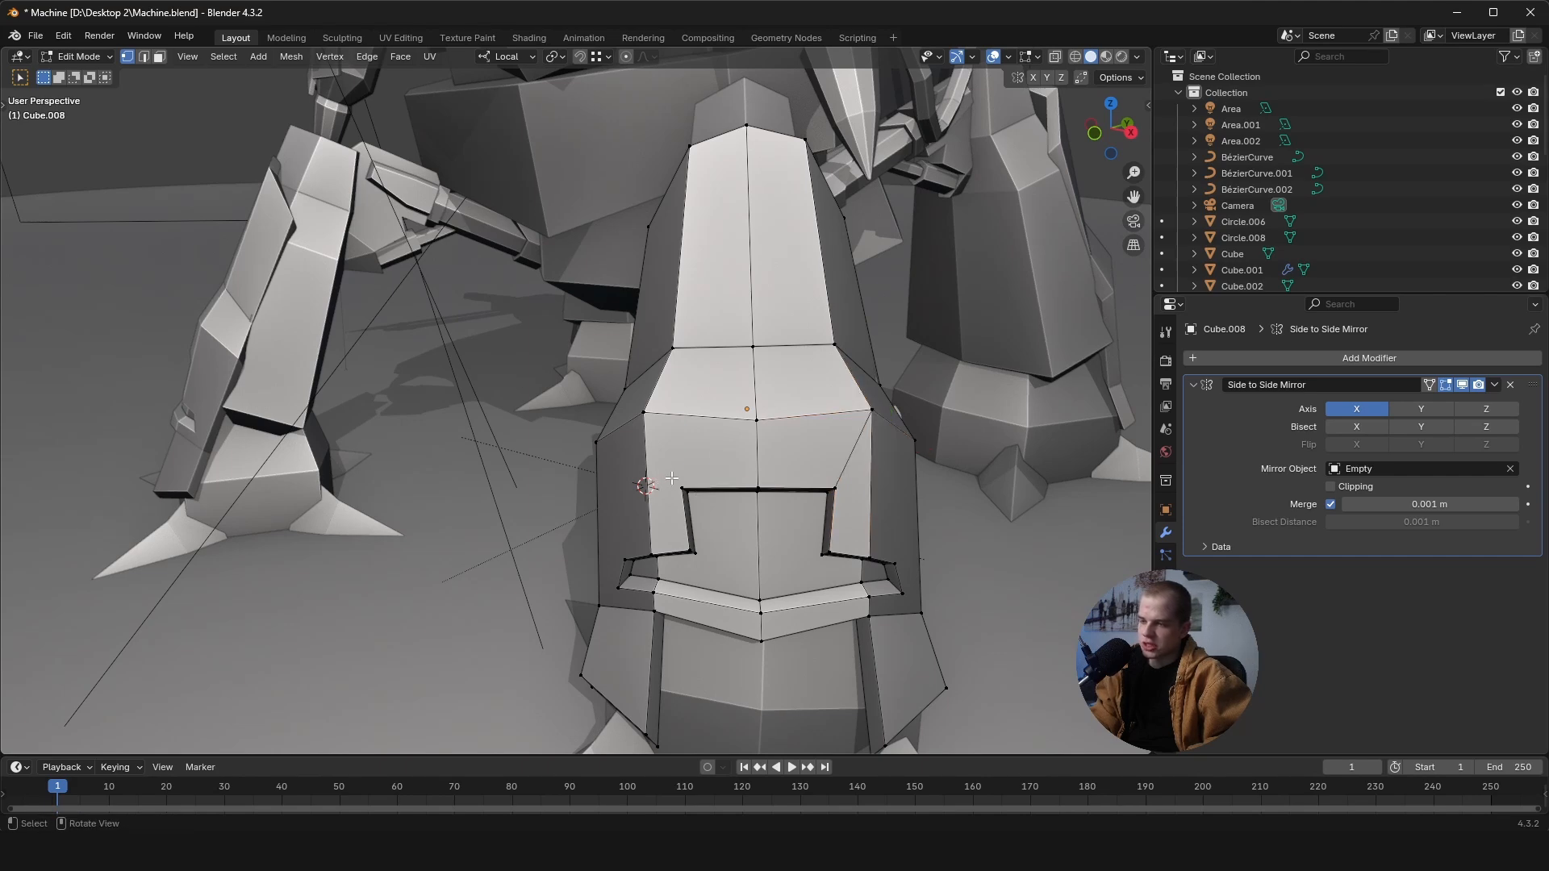
{"action": "key", "text": "3"}
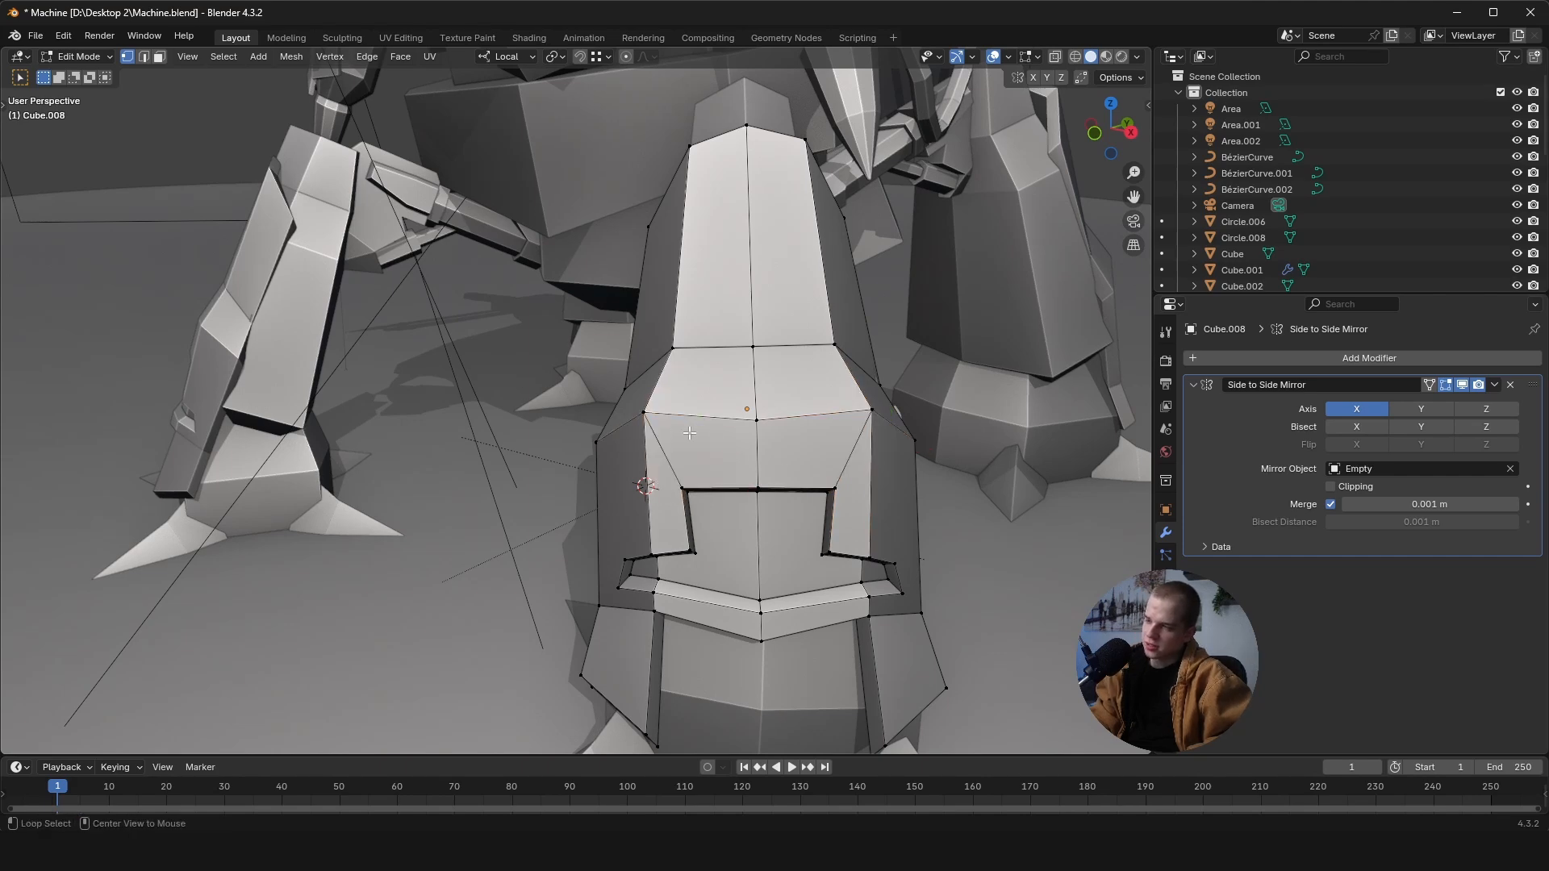
{"action": "left_click", "coordinate": [727, 412]}
{"action": "key", "text": "1"}
{"action": "middle_click_drag", "start_coordinate": [917, 526], "coordinate": [860, 465], "text": "shift"}
{"action": "scroll", "coordinate": [762, 536], "scroll_direction": "up", "scroll_amount": 3}
- Connect the notch's two lower corners with an edge, and join each to the nearby corner on the ledge below
{"action": "key", "text": "alt+a"}
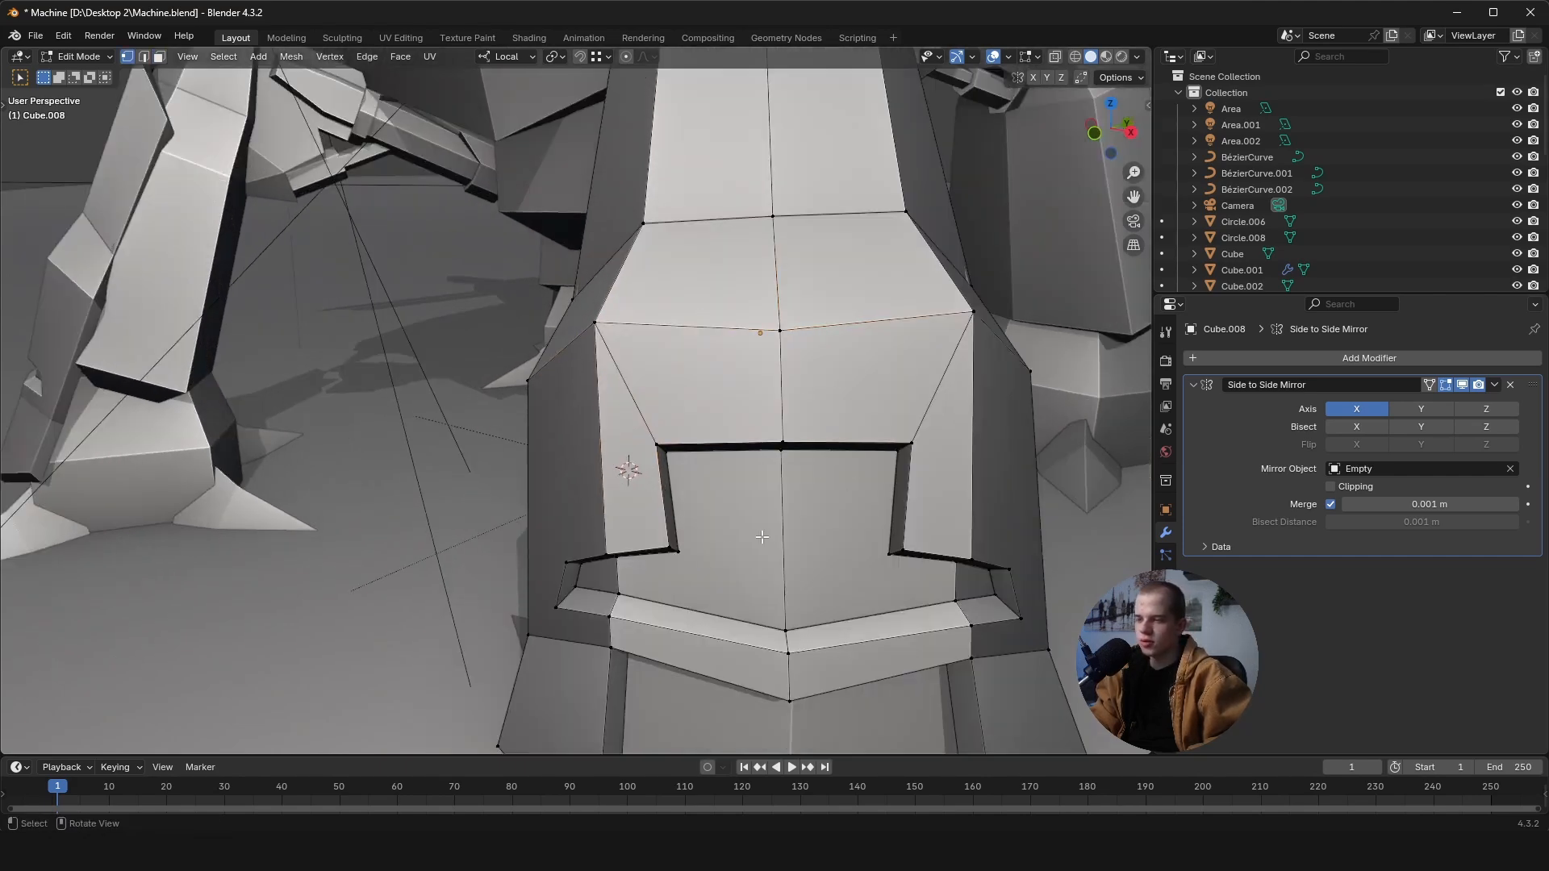
{"action": "left_click", "coordinate": [882, 567], "text": "shift"}
{"action": "key", "text": "j"}
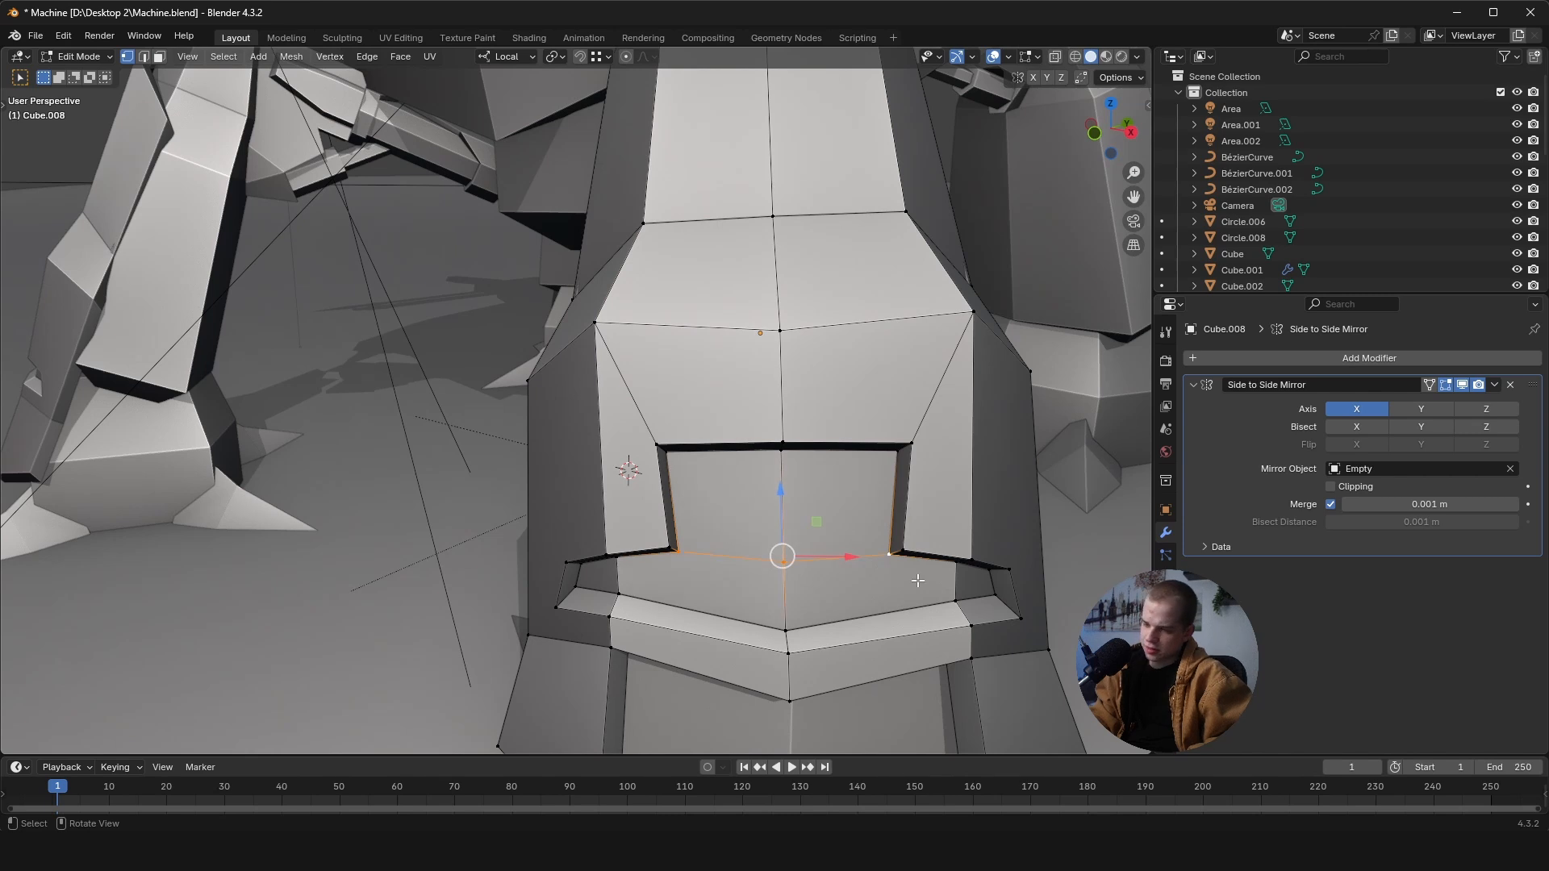
{"action": "key", "text": "alt+a"}
{"action": "left_click", "coordinate": [949, 597], "text": "shift"}
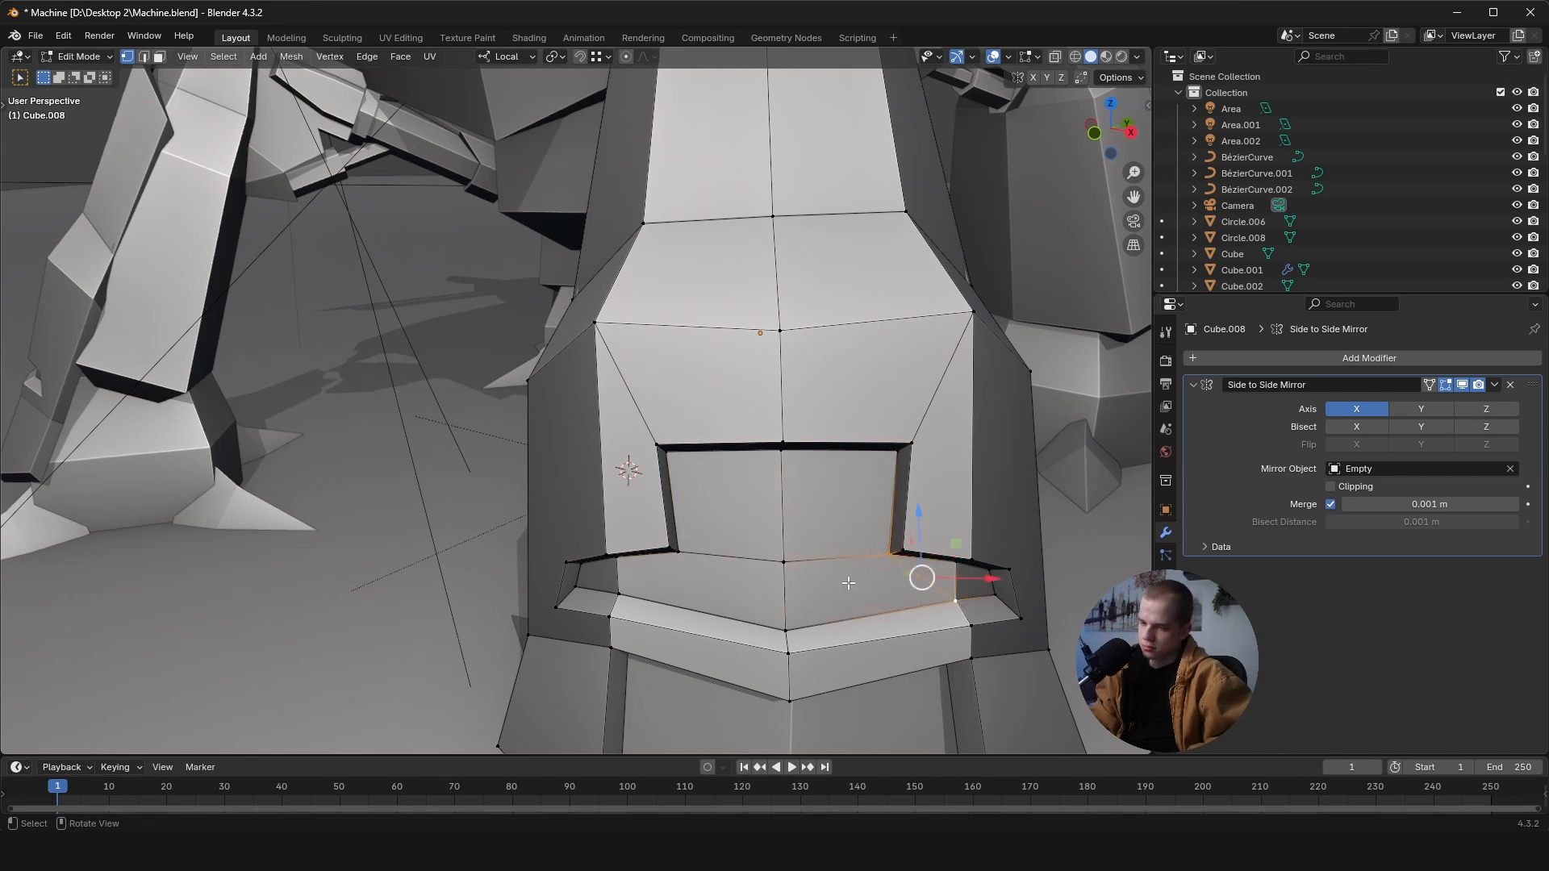
{"action": "left_click", "coordinate": [677, 551]}
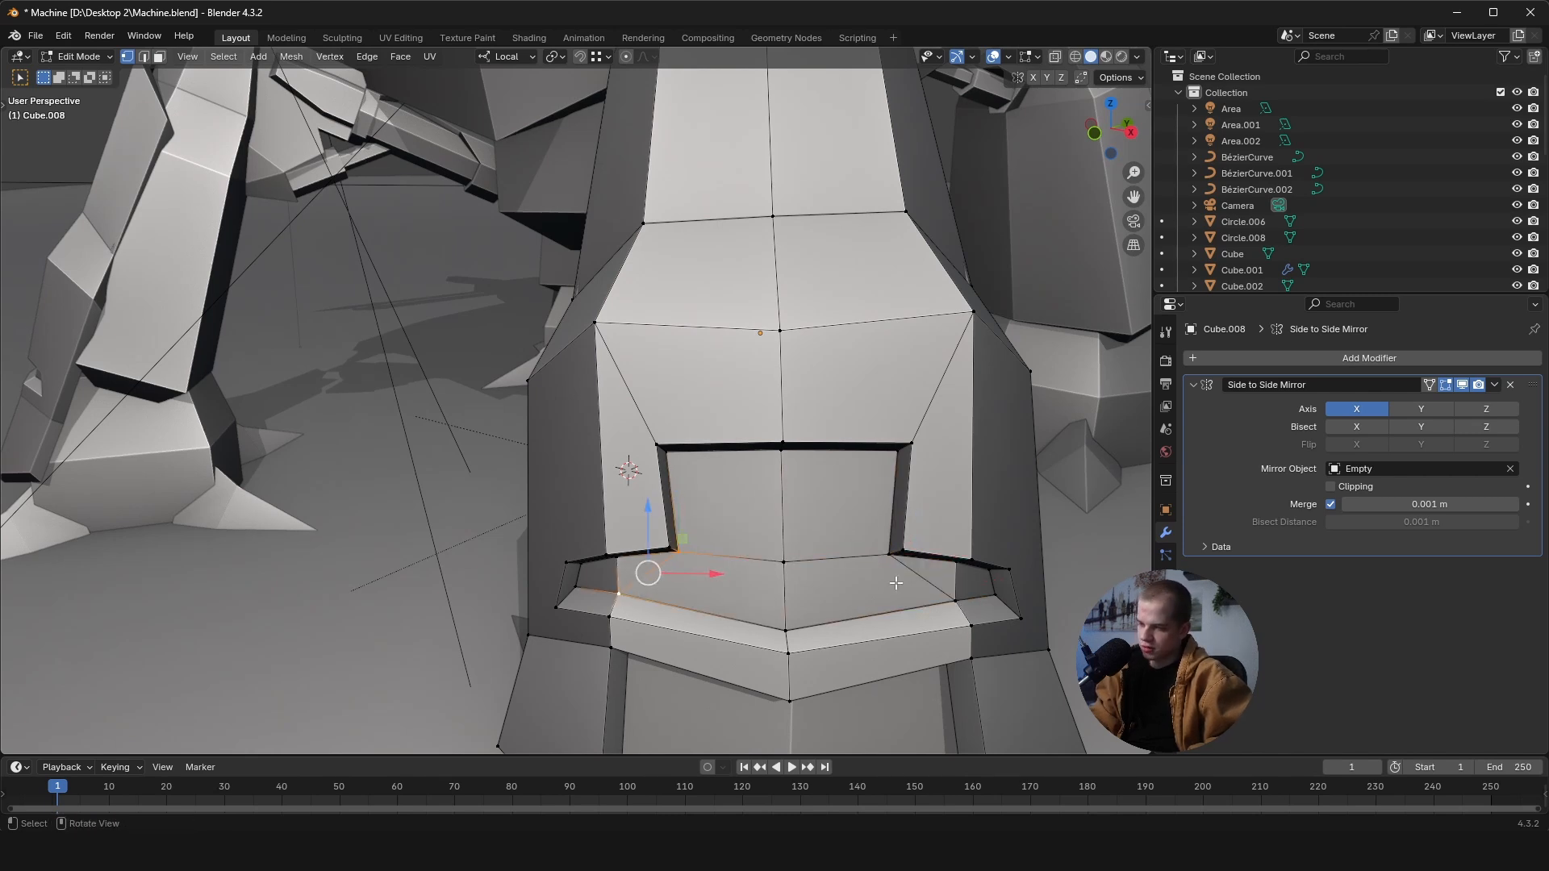
{"action": "scroll", "coordinate": [884, 583], "scroll_direction": "down", "scroll_amount": 3}
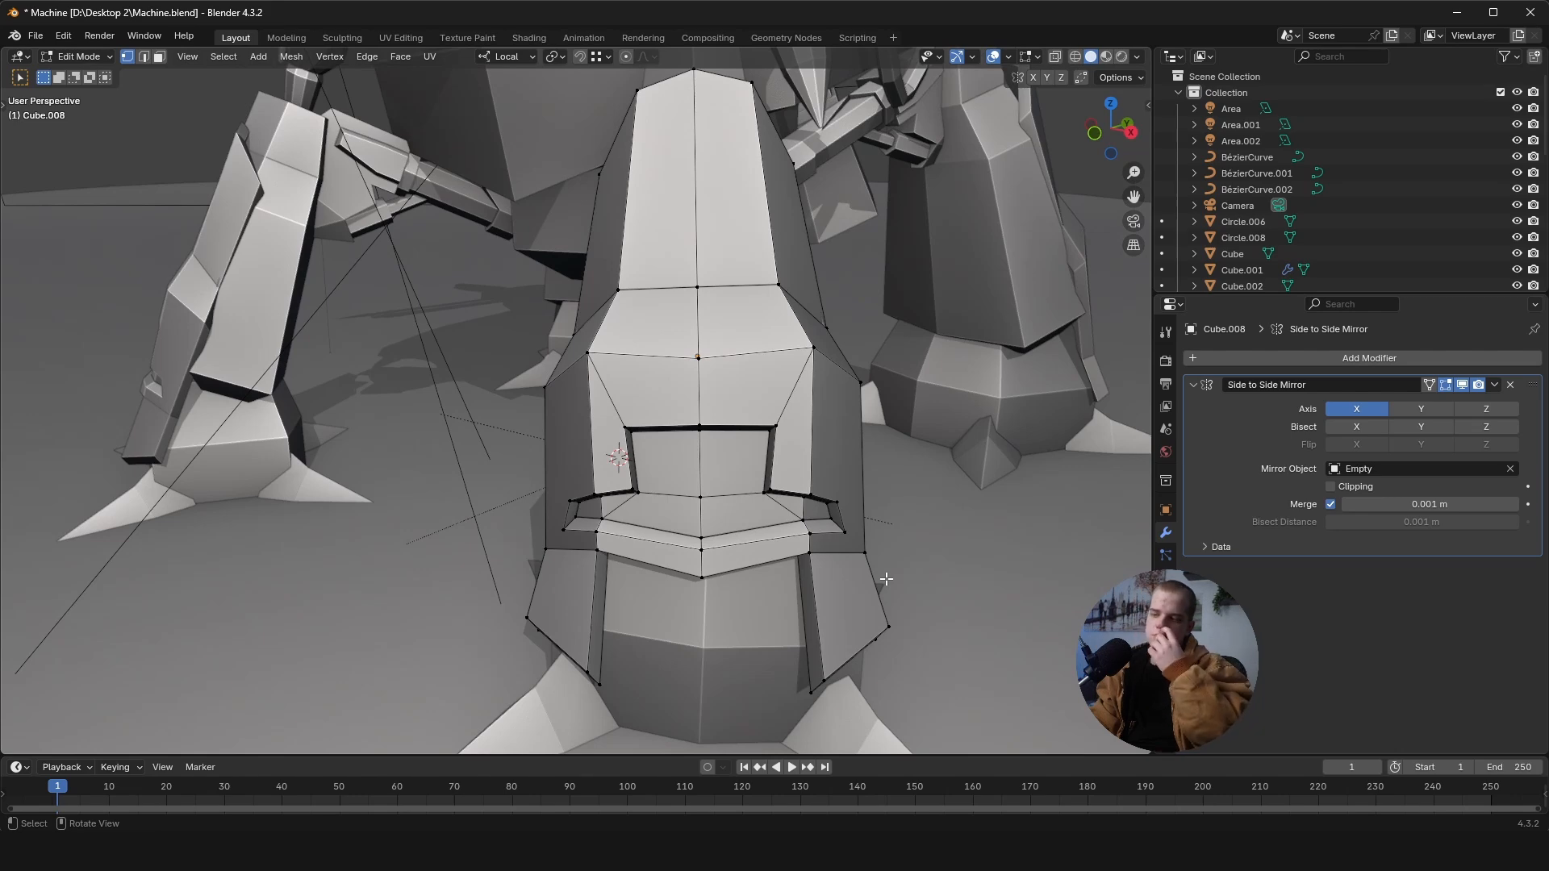
- Leave Edit Mode and examine the armoured legs and the mech's layout from the front and from above
{"action": "scroll", "coordinate": [888, 484], "scroll_direction": "down", "scroll_amount": 5}
{"action": "middle_click_drag", "start_coordinate": [888, 484], "coordinate": [809, 429]}
{"action": "scroll", "coordinate": [640, 439], "scroll_direction": "up", "scroll_amount": 2}
{"action": "middle_click_drag", "start_coordinate": [639, 439], "coordinate": [652, 436]}
{"action": "key", "text": "Tab"}
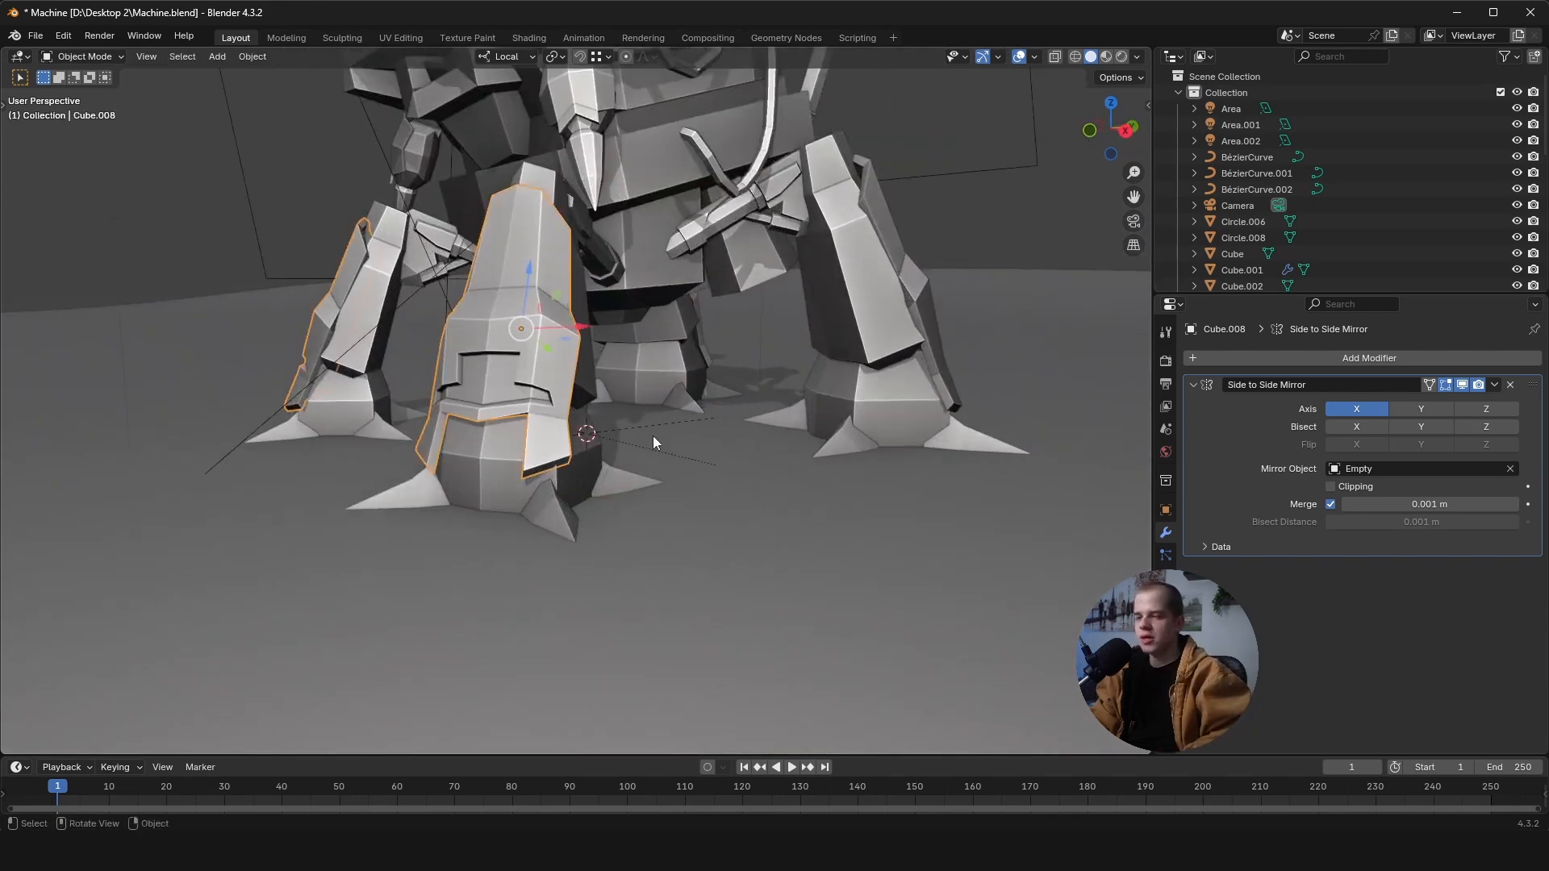
{"action": "middle_click_drag", "start_coordinate": [533, 391], "coordinate": [601, 391]}
{"action": "key", "text": "KP_7"}
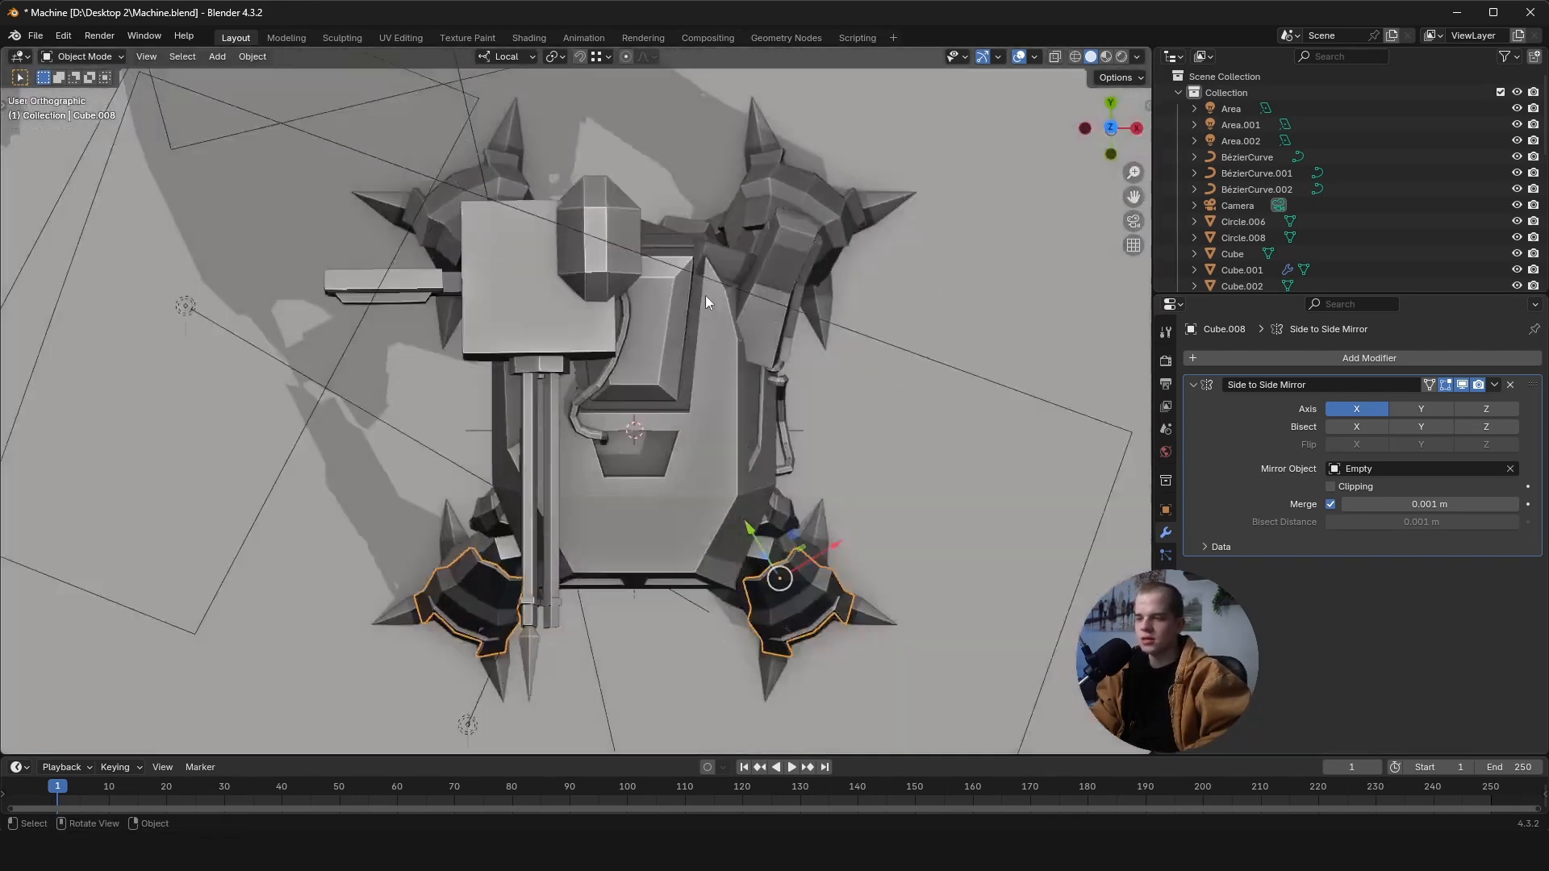
{"action": "key", "text": "KP_1"}
{"action": "middle_click_drag", "start_coordinate": [903, 292], "coordinate": [780, 293]}
{"action": "middle_click_drag", "start_coordinate": [604, 381], "coordinate": [875, 375], "text": "alt"}
{"action": "scroll", "coordinate": [884, 416], "scroll_direction": "up", "scroll_amount": 1}
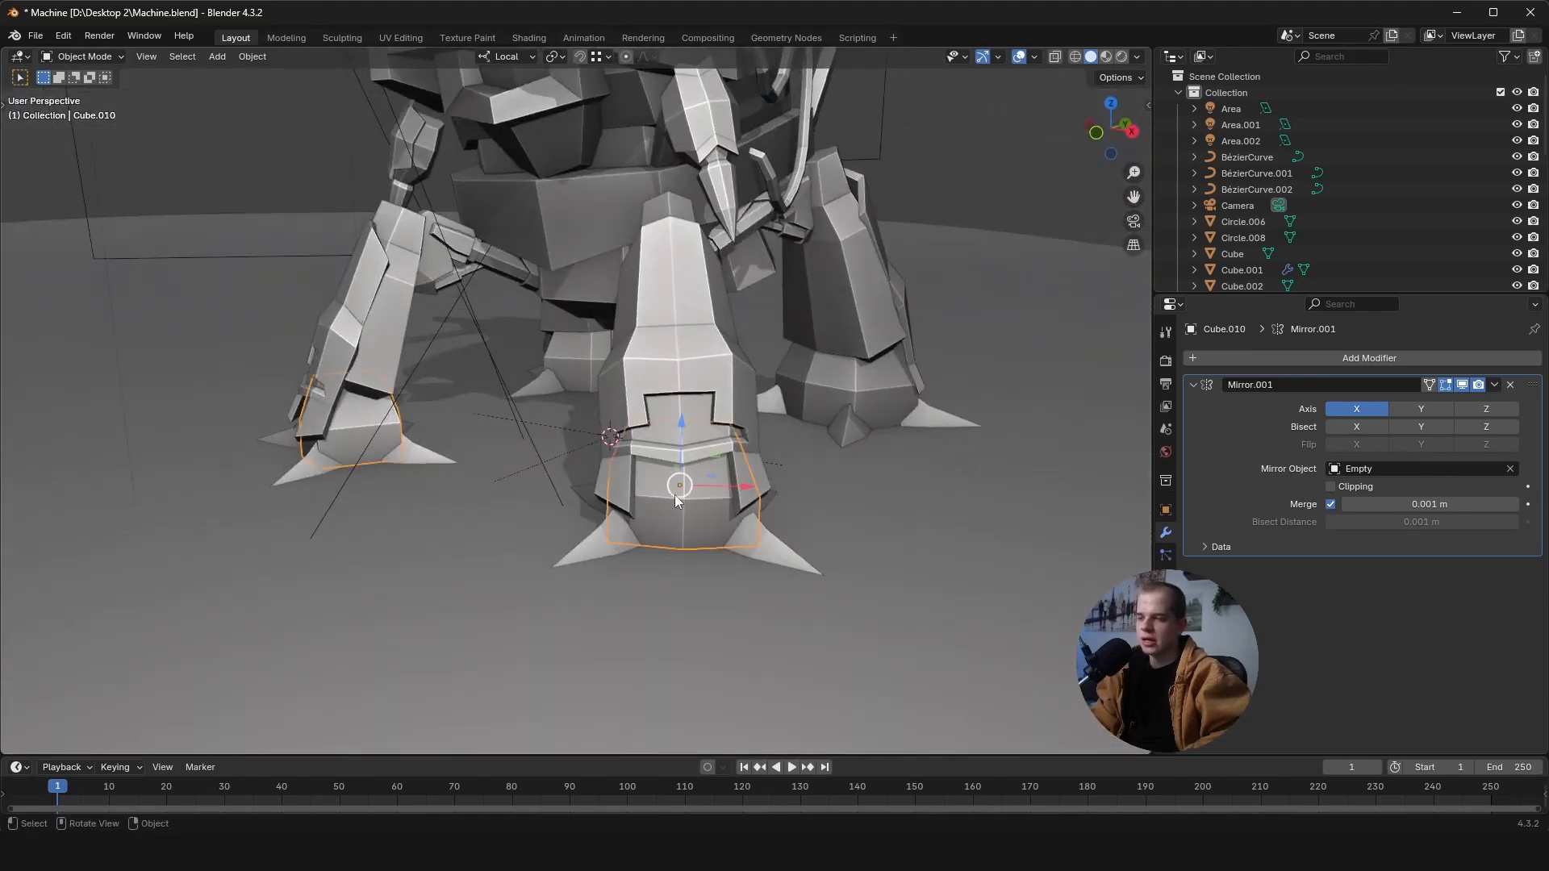
- Select the foot block at the base of the front leg and view it up close
{"action": "middle_click_drag", "start_coordinate": [675, 495], "coordinate": [952, 387]}
{"action": "left_click", "coordinate": [815, 476]}
{"action": "scroll", "coordinate": [889, 448], "scroll_direction": "up", "scroll_amount": 3}
{"action": "middle_click_drag", "start_coordinate": [889, 448], "coordinate": [692, 443], "text": "shift"}
{"action": "left_click", "coordinate": [692, 444]}
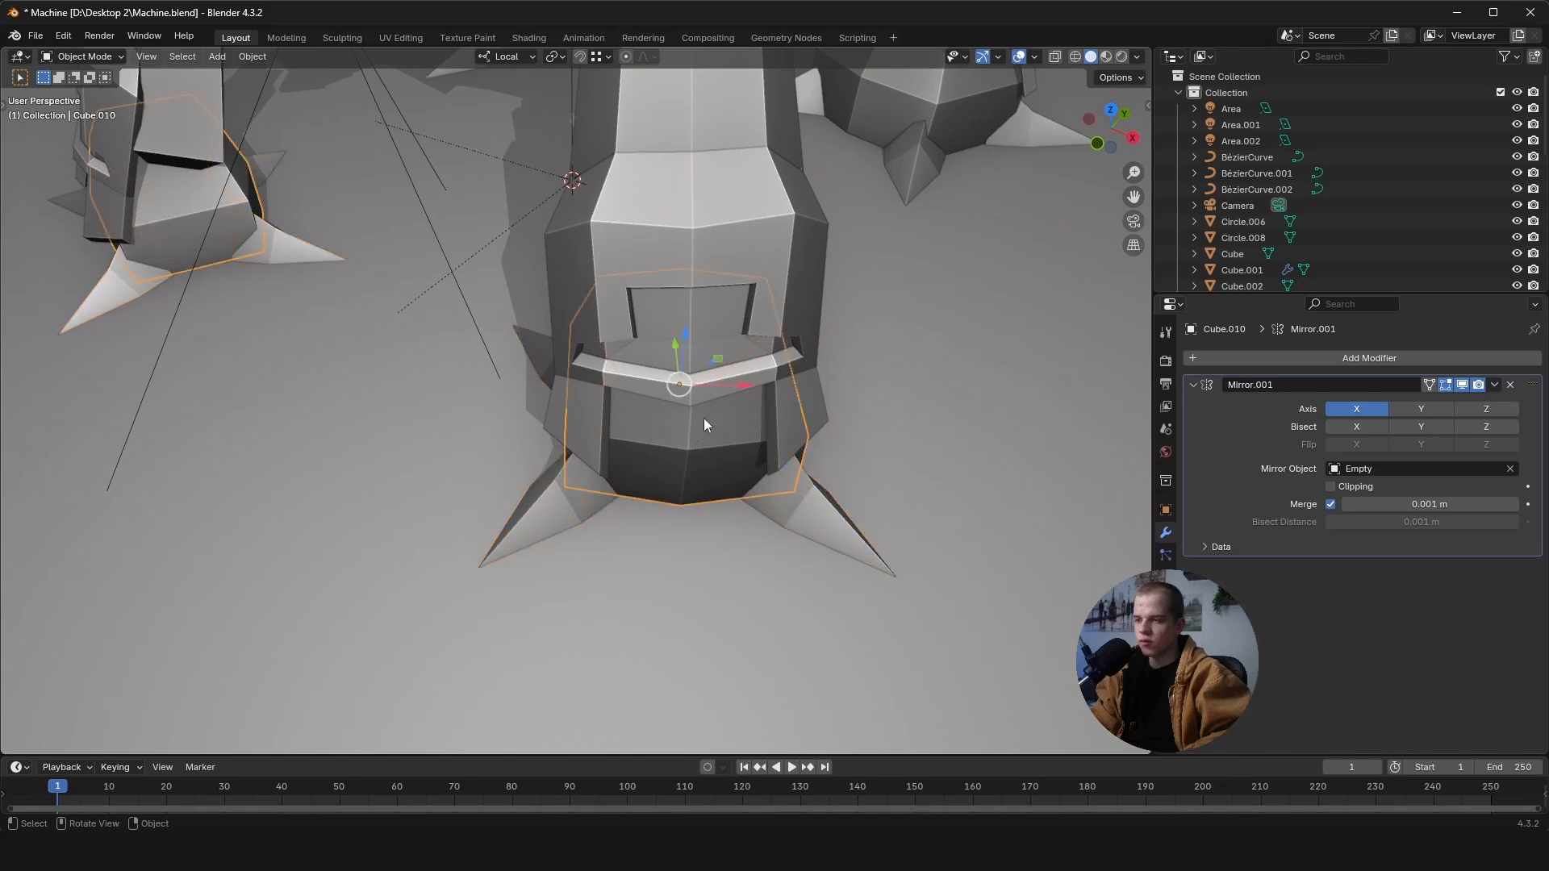
- Select the foot's claws and check their two mirror modifiers and item properties
{"action": "left_click", "coordinate": [805, 517]}
{"action": "middle_click_drag", "start_coordinate": [831, 475], "coordinate": [816, 448]}
{"action": "key", "text": "n"}
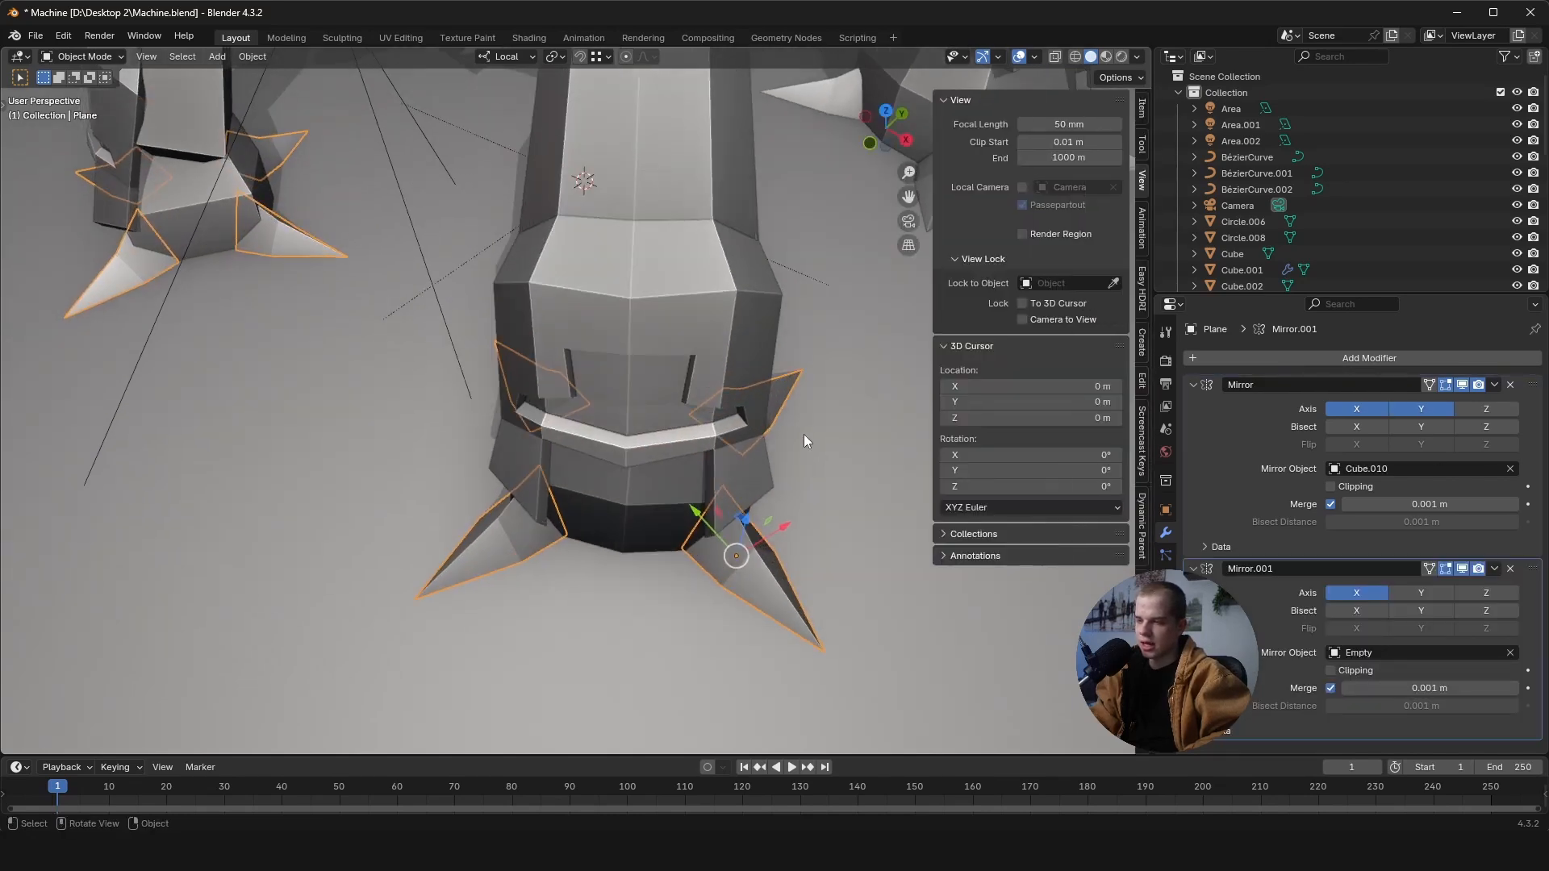
{"action": "left_click", "coordinate": [1140, 108]}
{"action": "key", "text": "n"}
- Try moving the claws and the foot block freely to test the mirroring
{"action": "key", "text": "g"}
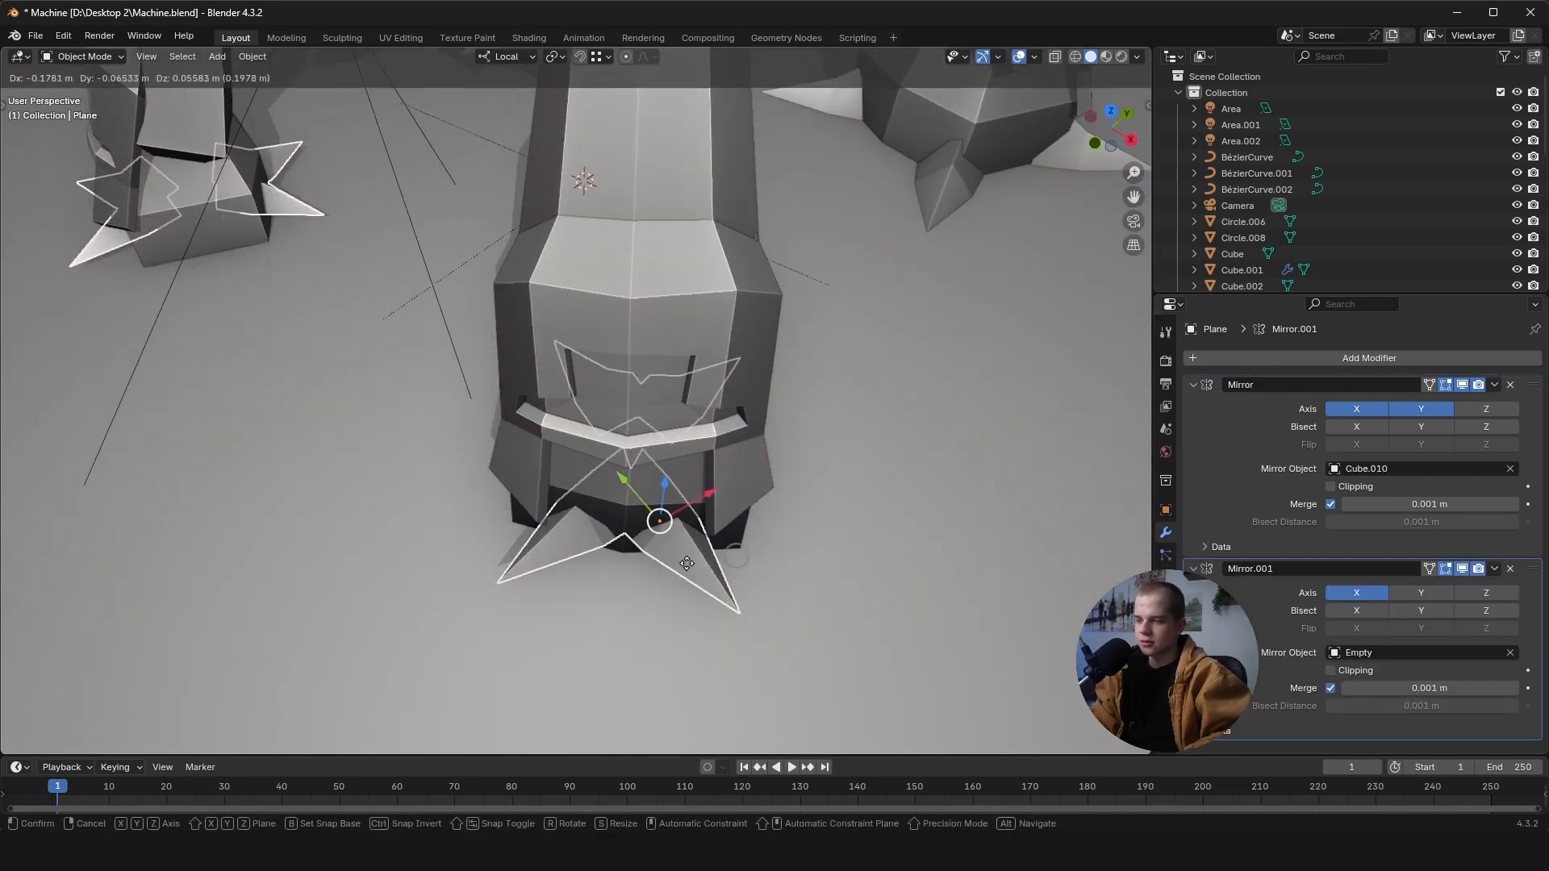
{"action": "right_click", "coordinate": [773, 536]}
{"action": "left_click", "coordinate": [743, 537]}
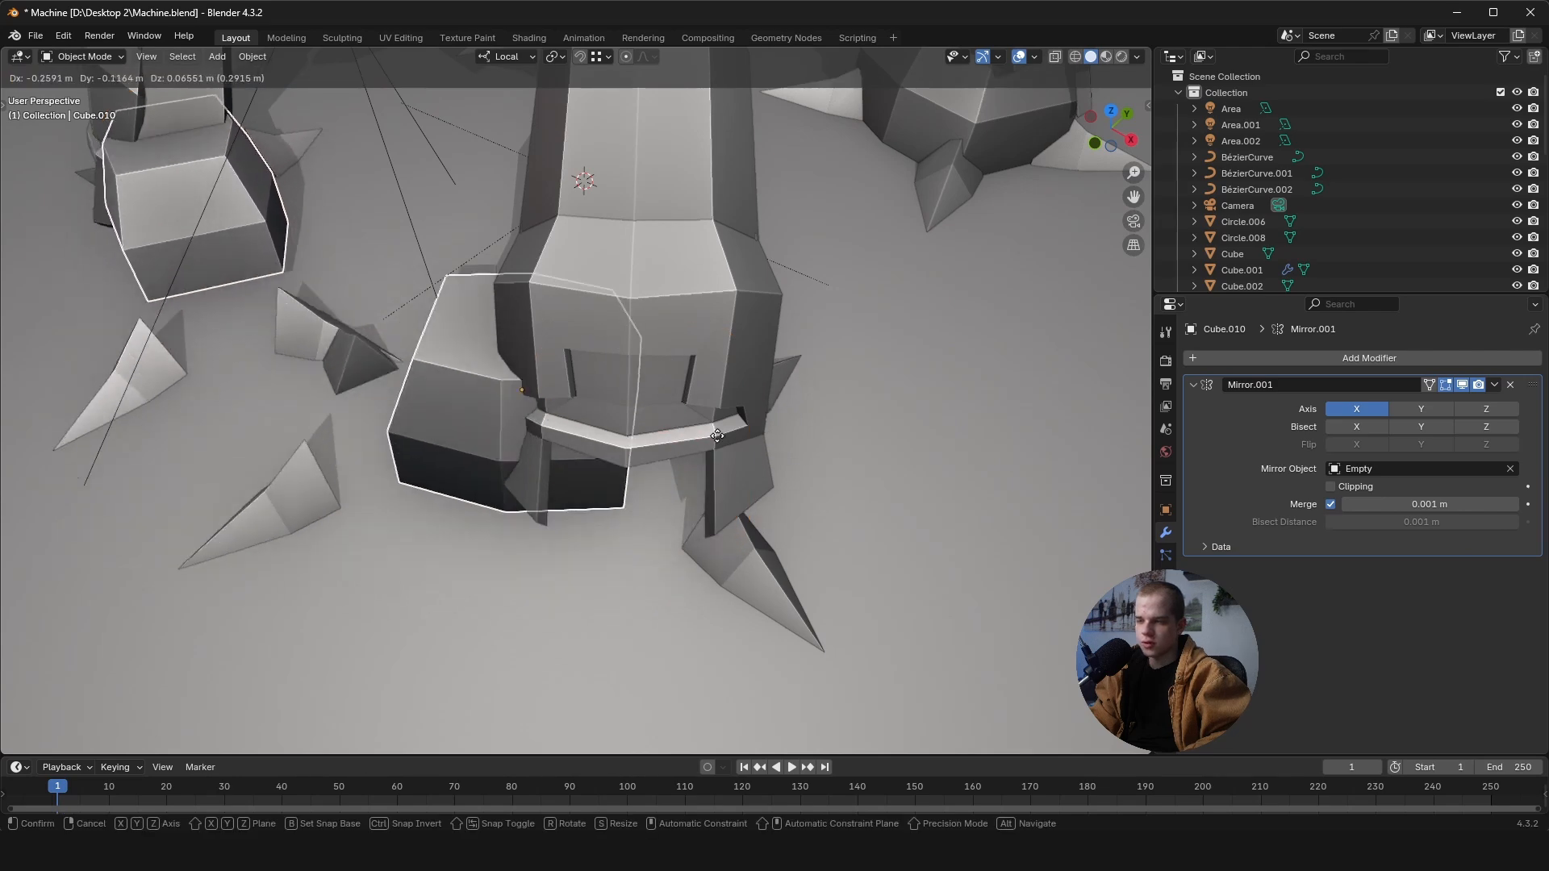
{"action": "left_click", "coordinate": [728, 547]}
- Try rotating the foot block about its local Z axis in Object Mode to test how the mirrored claws follow
{"action": "scroll", "coordinate": [728, 540], "scroll_direction": "down", "scroll_amount": 5}
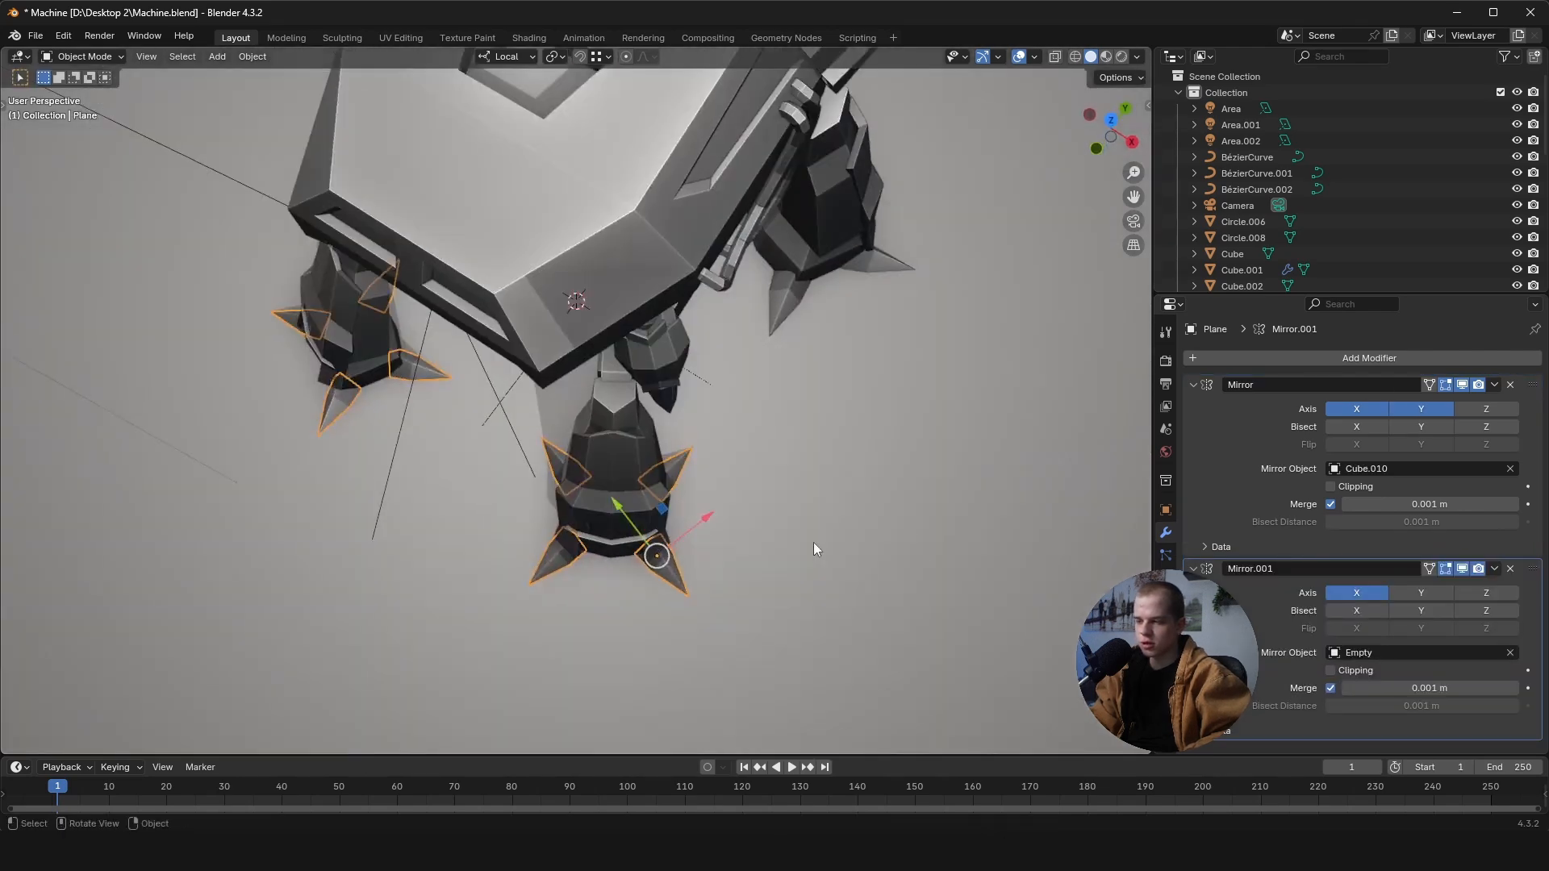
{"action": "middle_click_drag", "start_coordinate": [813, 542], "coordinate": [734, 470]}
{"action": "scroll", "coordinate": [724, 471], "scroll_direction": "up", "scroll_amount": 3}
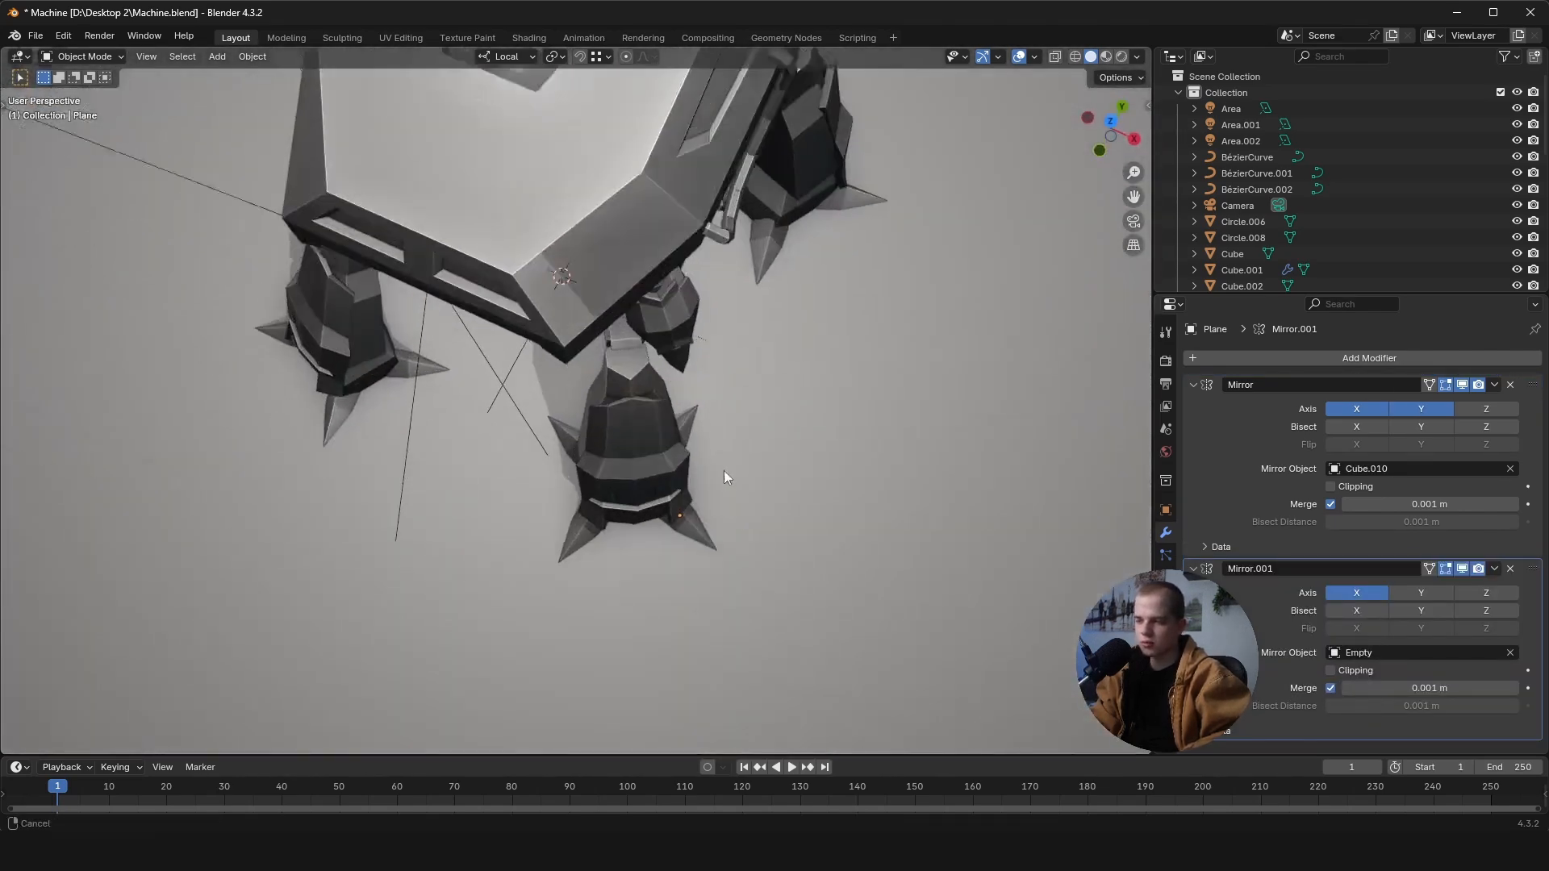
{"action": "left_click", "coordinate": [644, 480]}
{"action": "left_click", "coordinate": [644, 481]}
{"action": "key", "text": "r"}
{"action": "key", "text": "z"}
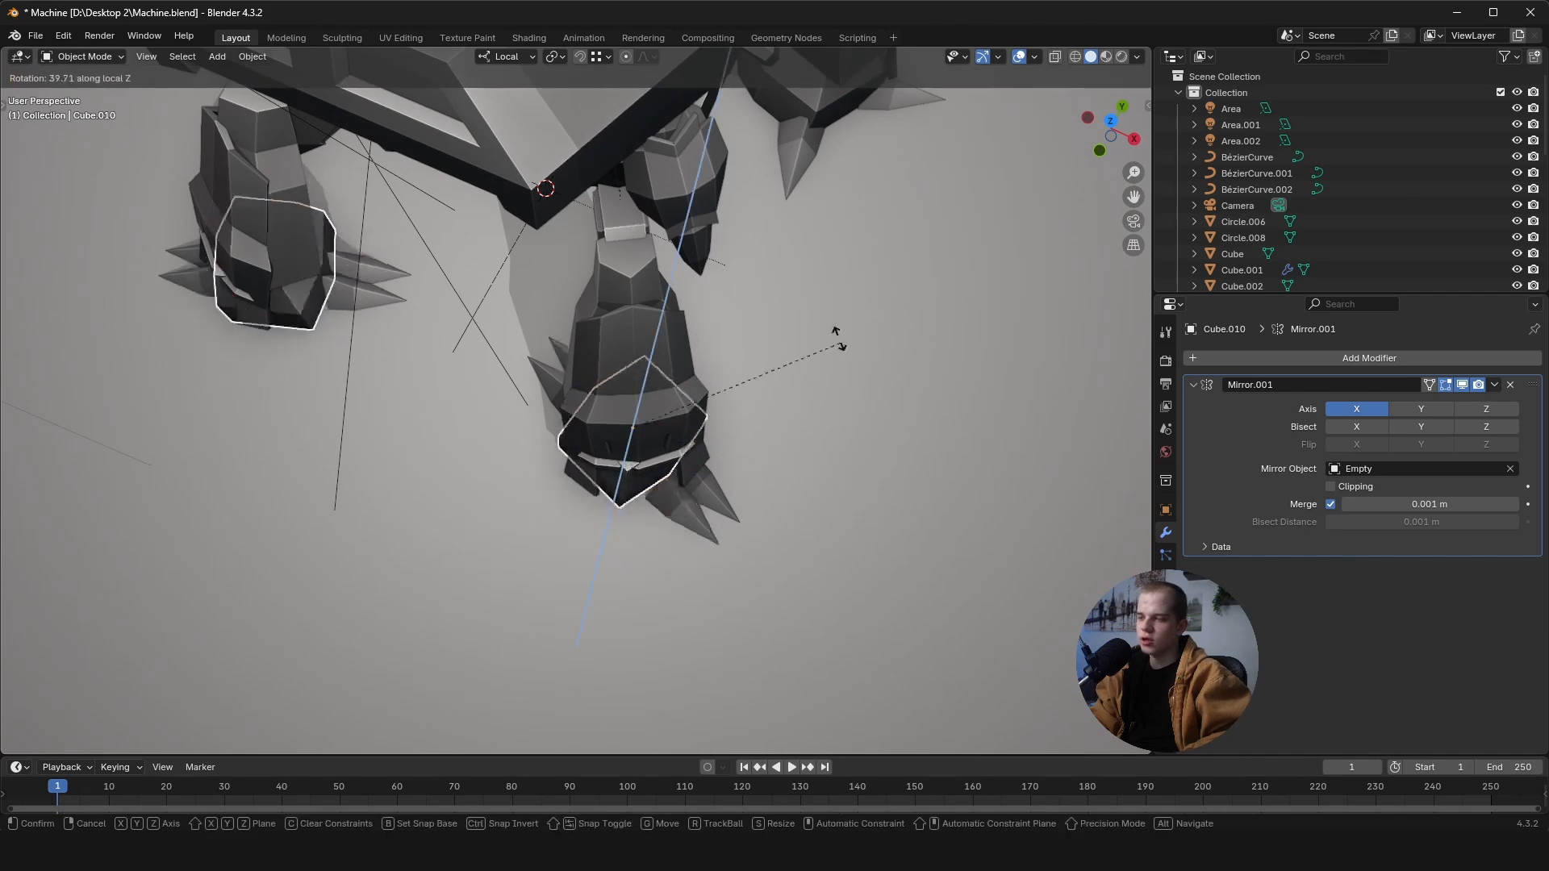
{"action": "right_click", "coordinate": [831, 491]}
- Try rotating the foot block's geometry about local Z in Edit Mode, and return to Object Mode
{"action": "key", "text": "Tab"}
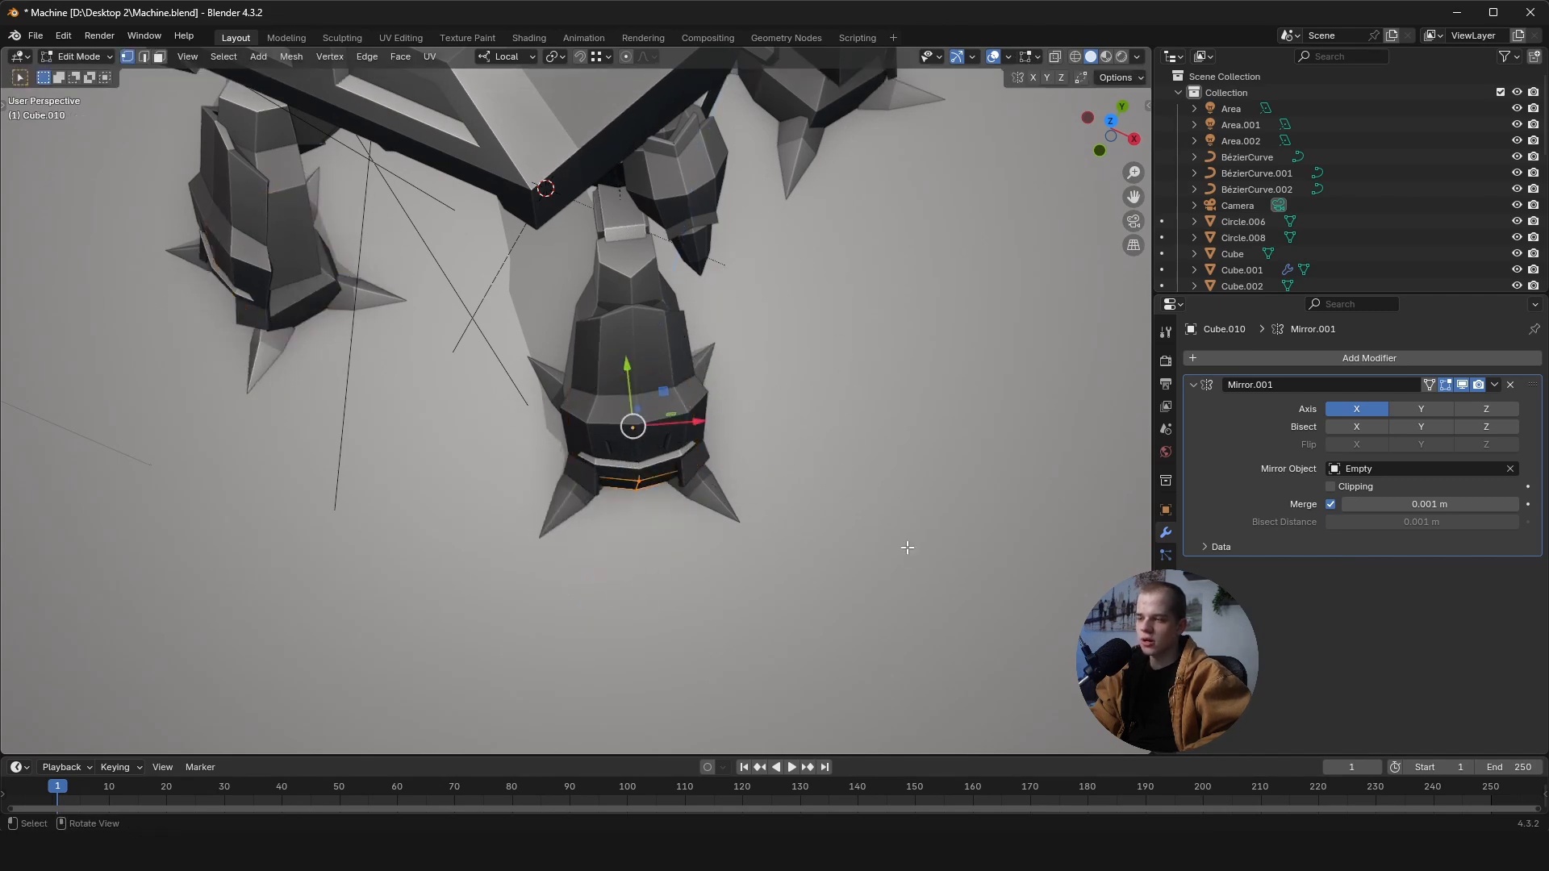
{"action": "key", "text": "r"}
{"action": "key", "text": "z"}
{"action": "right_click", "coordinate": [659, 302]}
{"action": "key", "text": "Tab"}
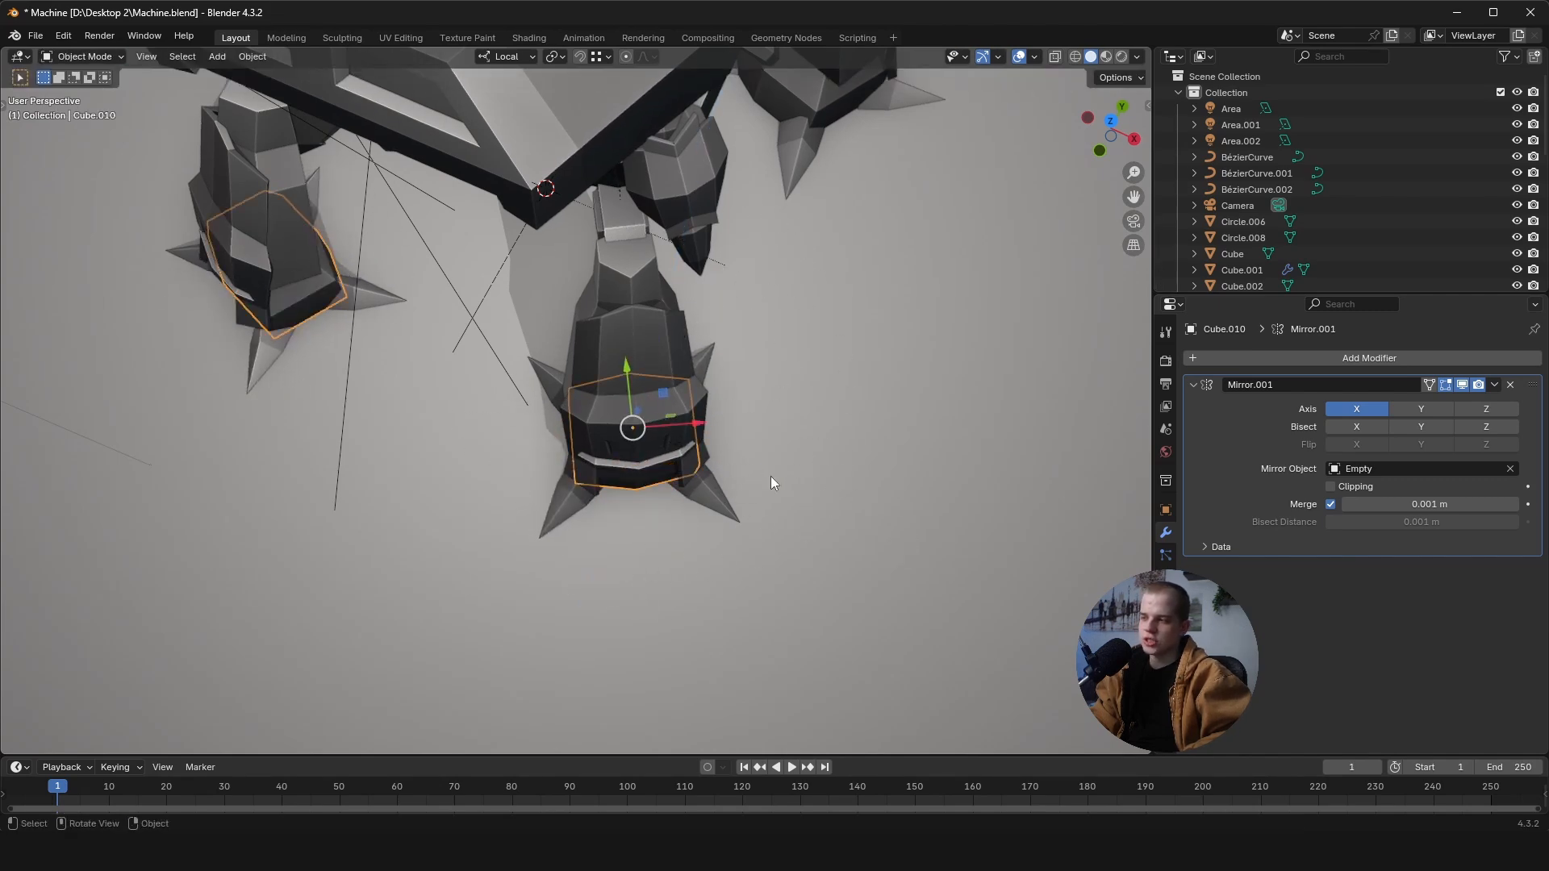
- Inspect the two bevelled cable curves on the mech's side in perspective and in the right side view
{"action": "scroll", "coordinate": [771, 476], "scroll_direction": "down", "scroll_amount": 3}
{"action": "scroll", "coordinate": [725, 460], "scroll_direction": "down", "scroll_amount": 1, "text": "alt"}
{"action": "middle_click_drag", "start_coordinate": [686, 452], "coordinate": [748, 452]}
{"action": "scroll", "coordinate": [689, 463], "scroll_direction": "down", "scroll_amount": 2}
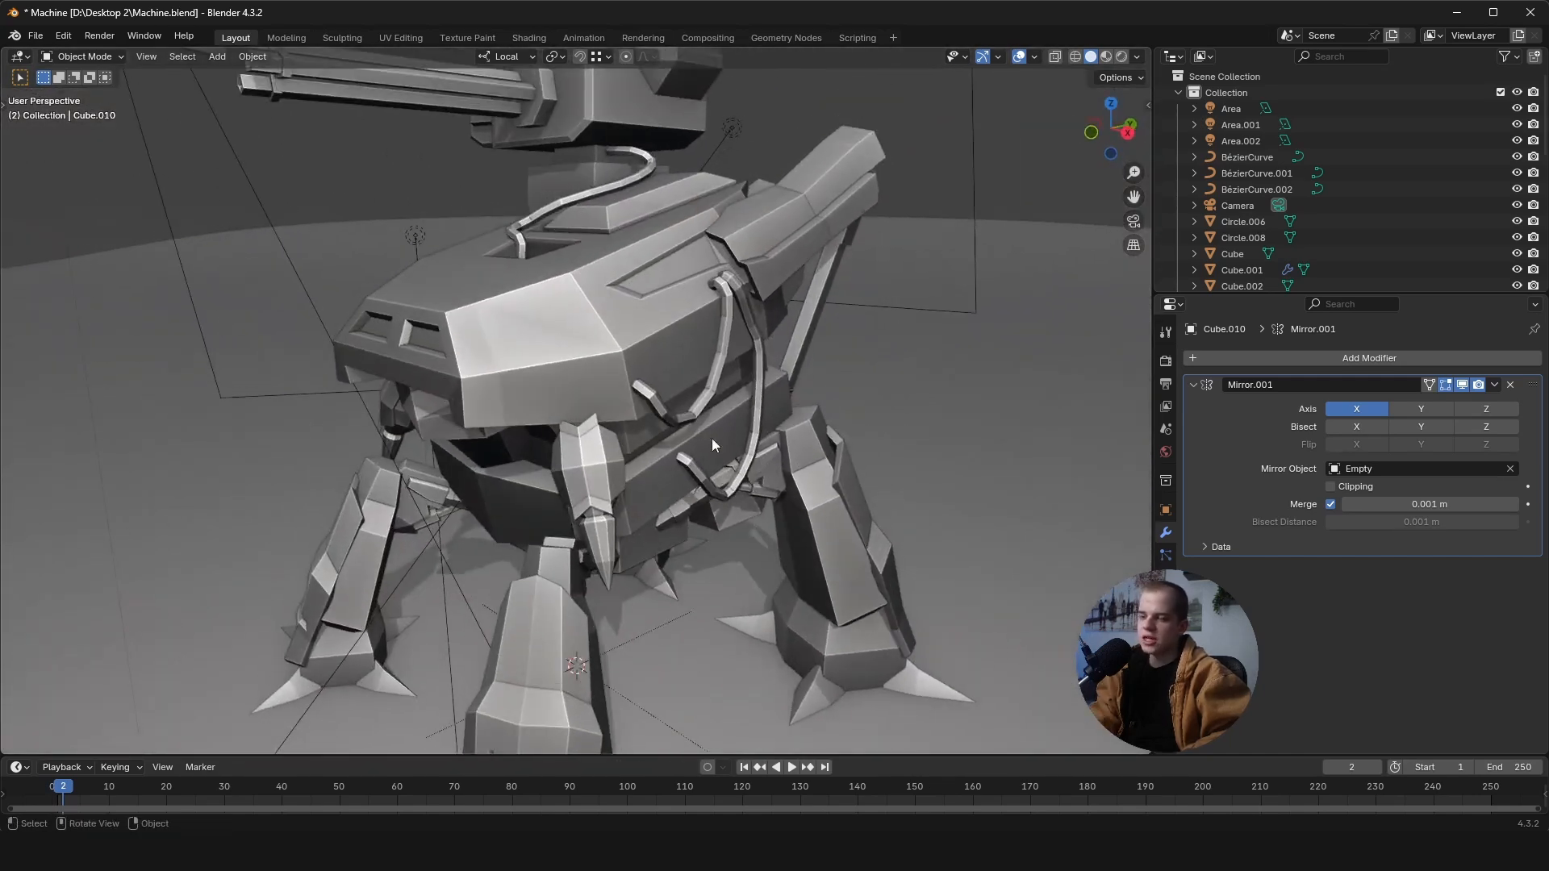
{"action": "left_click", "coordinate": [669, 421]}
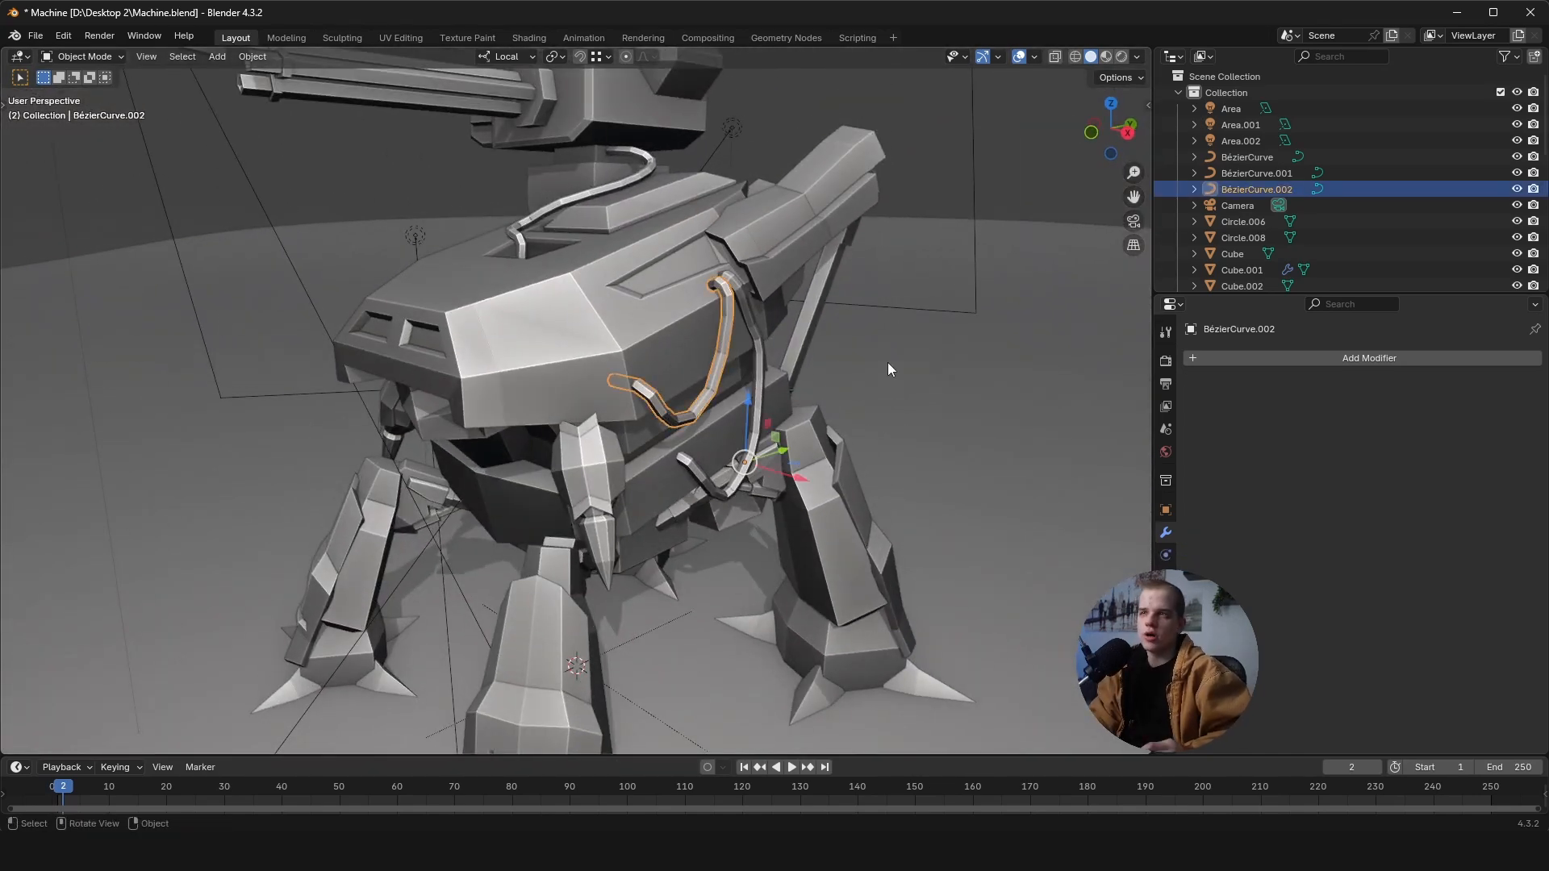
{"action": "middle_click_drag", "start_coordinate": [1057, 359], "coordinate": [904, 363]}
{"action": "left_click", "coordinate": [852, 360]}
{"action": "scroll", "coordinate": [852, 360], "scroll_direction": "up", "scroll_amount": 2}
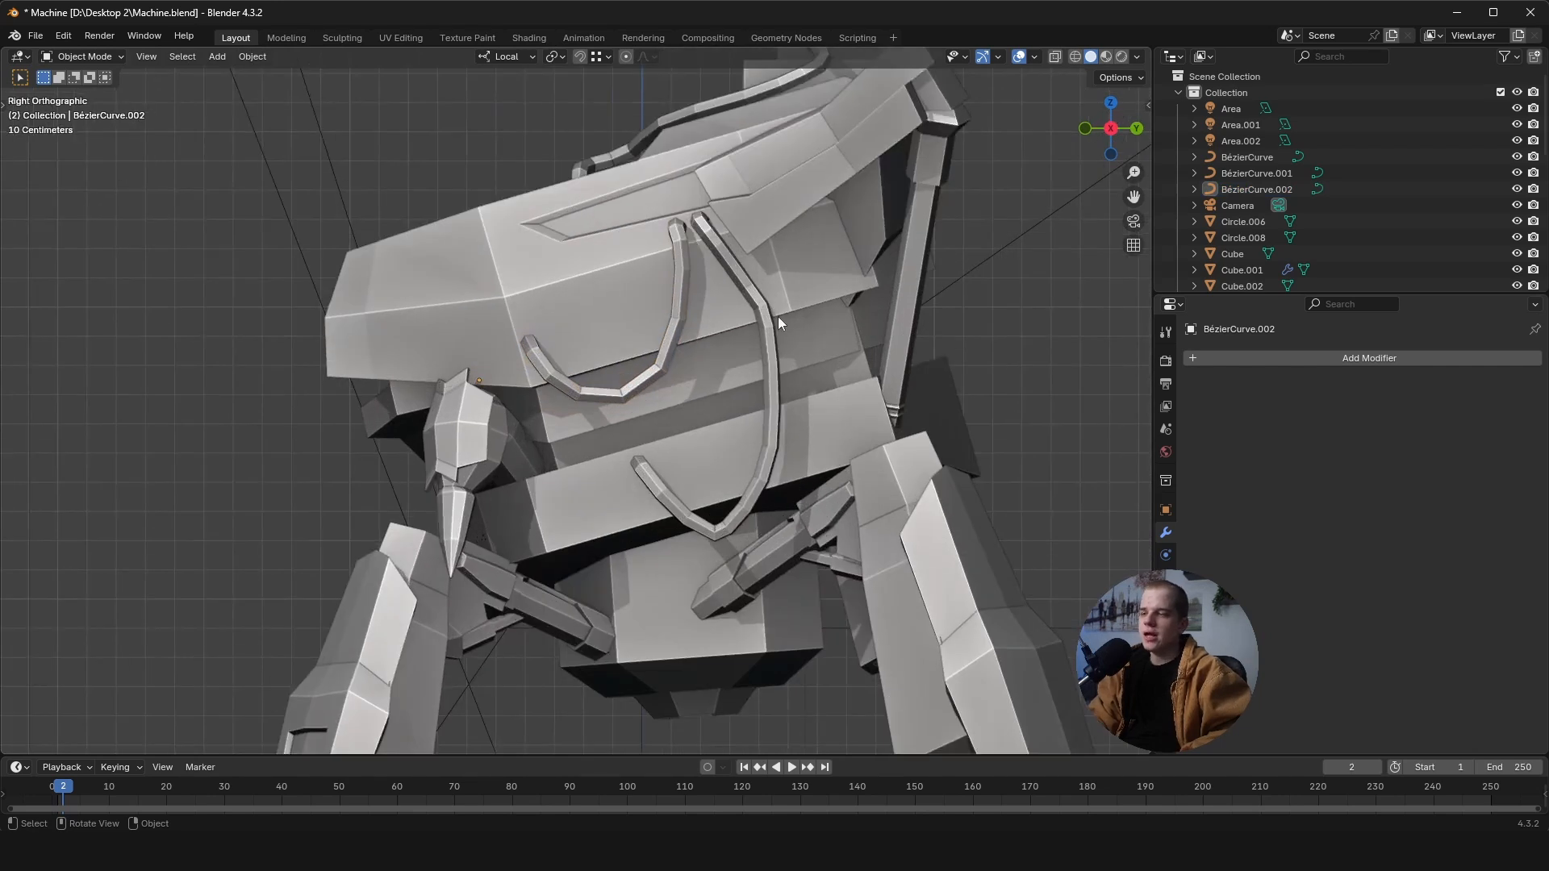
{"action": "left_click", "coordinate": [774, 317]}
{"action": "left_click", "coordinate": [771, 318]}
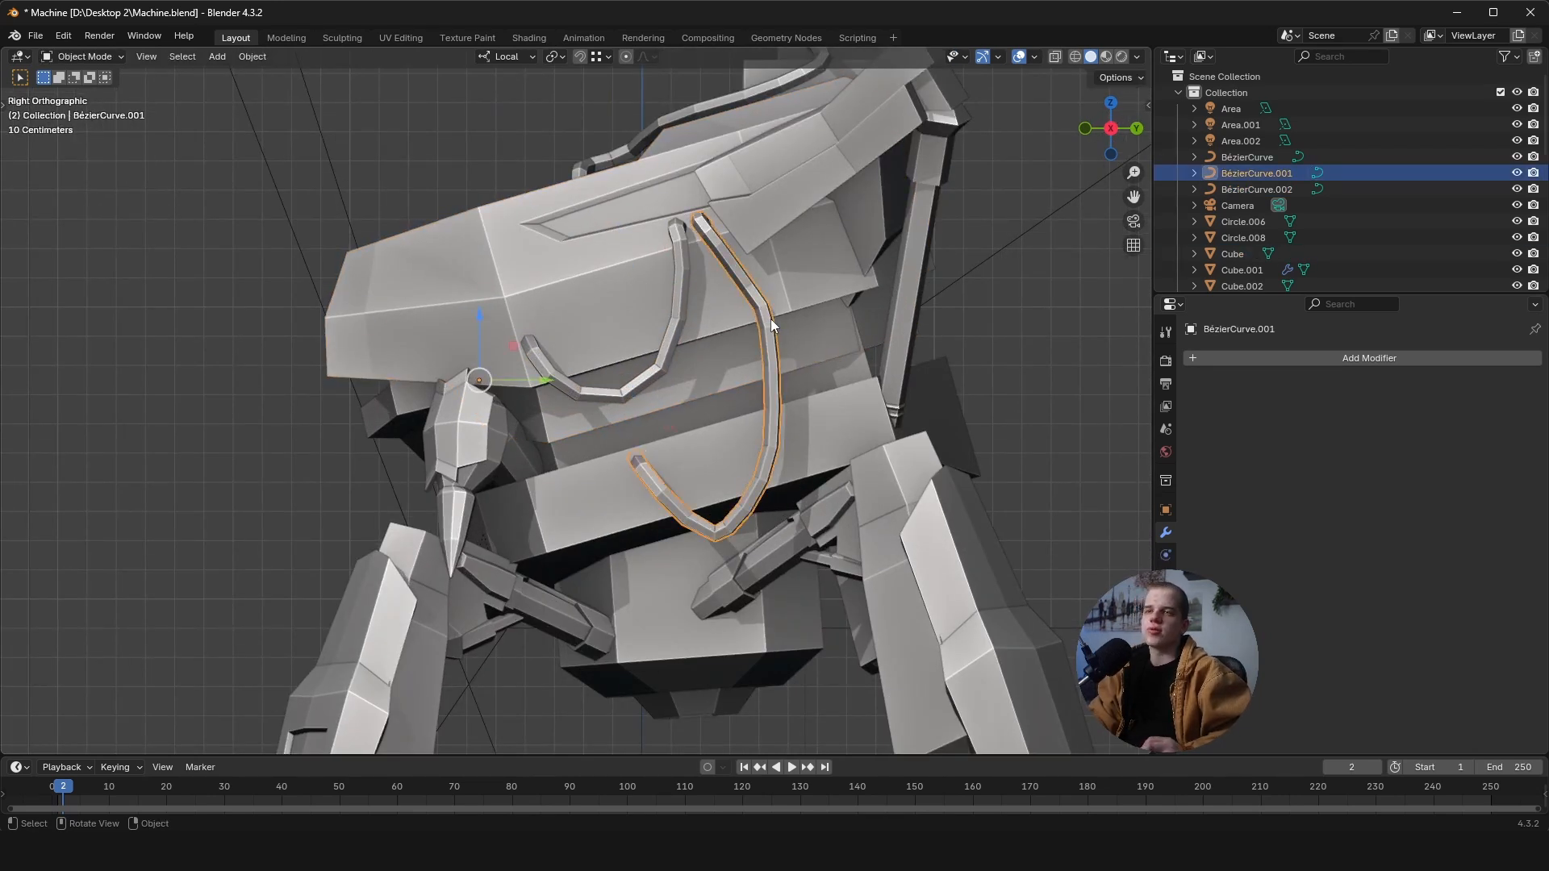
{"action": "left_click", "coordinate": [904, 413]}
- Examine how the shorter side cable attaches to the body, from the side and close up in perspective
{"action": "scroll", "coordinate": [903, 413], "scroll_direction": "down", "scroll_amount": 2}
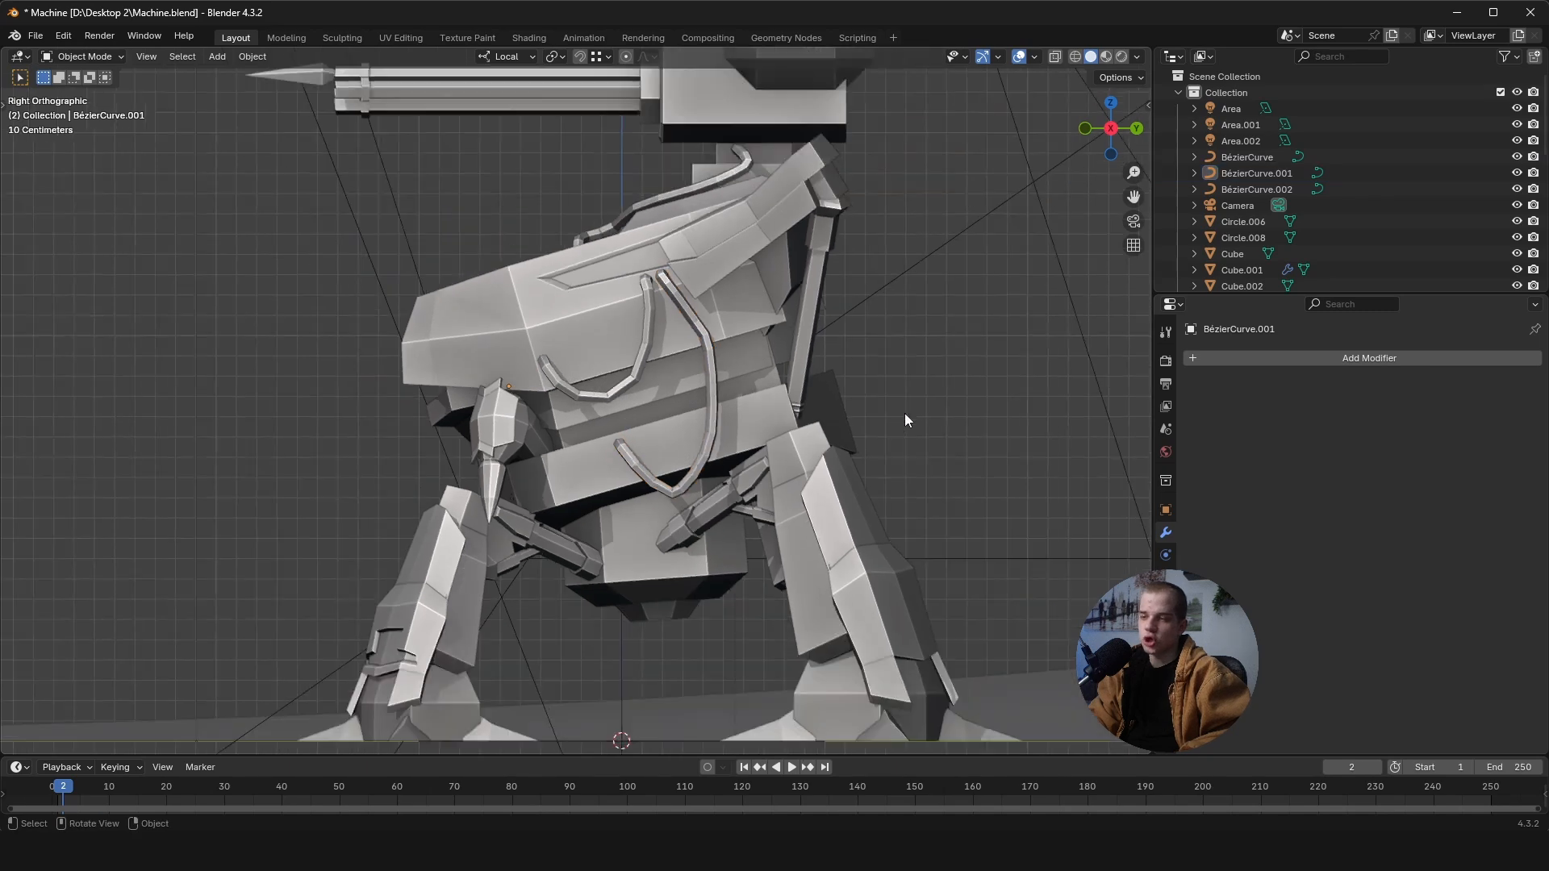
{"action": "scroll", "coordinate": [647, 350], "scroll_direction": "up", "scroll_amount": 2}
{"action": "scroll", "coordinate": [647, 350], "scroll_direction": "up", "scroll_amount": 2}
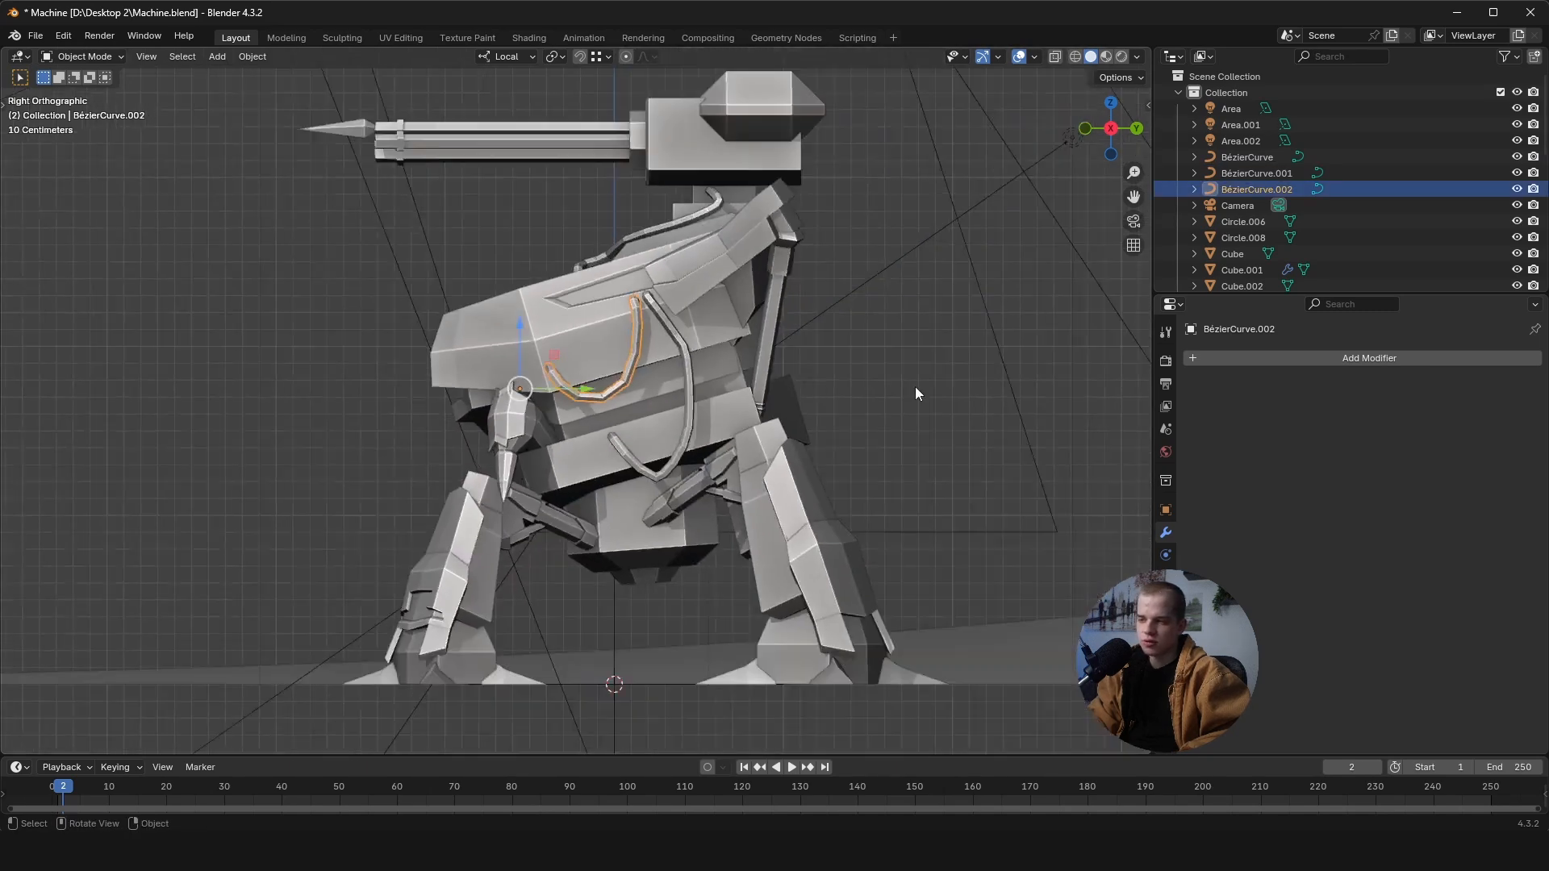
{"action": "middle_click_drag", "start_coordinate": [915, 386], "coordinate": [896, 346]}
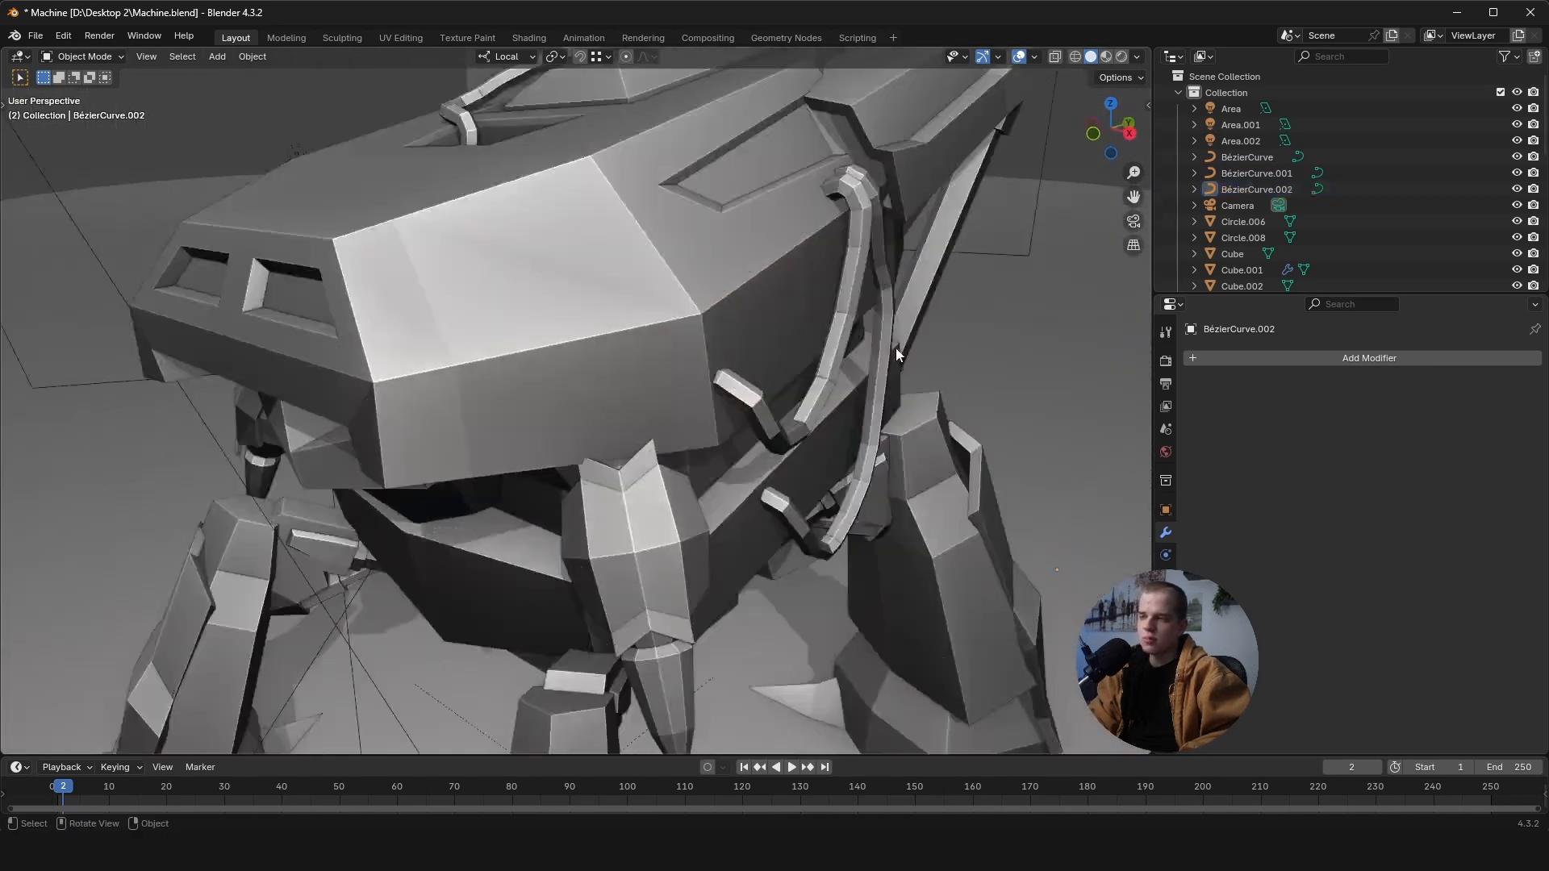
{"action": "scroll", "coordinate": [896, 347], "scroll_direction": "up", "scroll_amount": 3}
{"action": "left_click", "coordinate": [845, 364]}
{"action": "scroll", "coordinate": [966, 463], "scroll_direction": "down", "scroll_amount": 8}
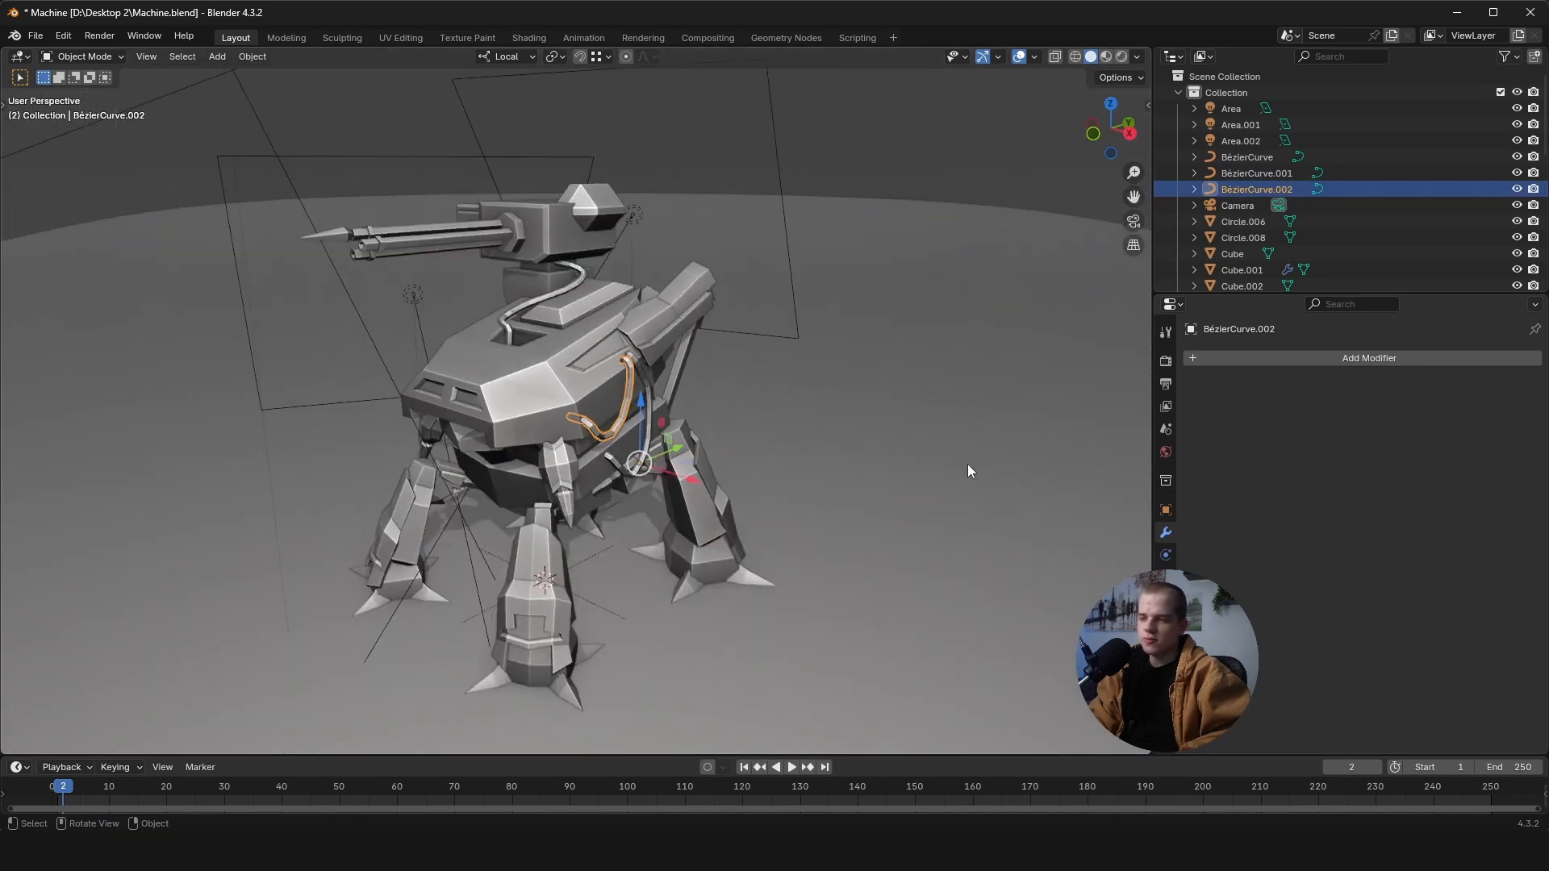
- Add a Bézier curve to the scene and move it clear of the mech
{"action": "left_click", "coordinate": [884, 415]}
{"action": "key", "text": "shift+a"}
{"action": "mouse_move", "coordinate": [830, 451]}
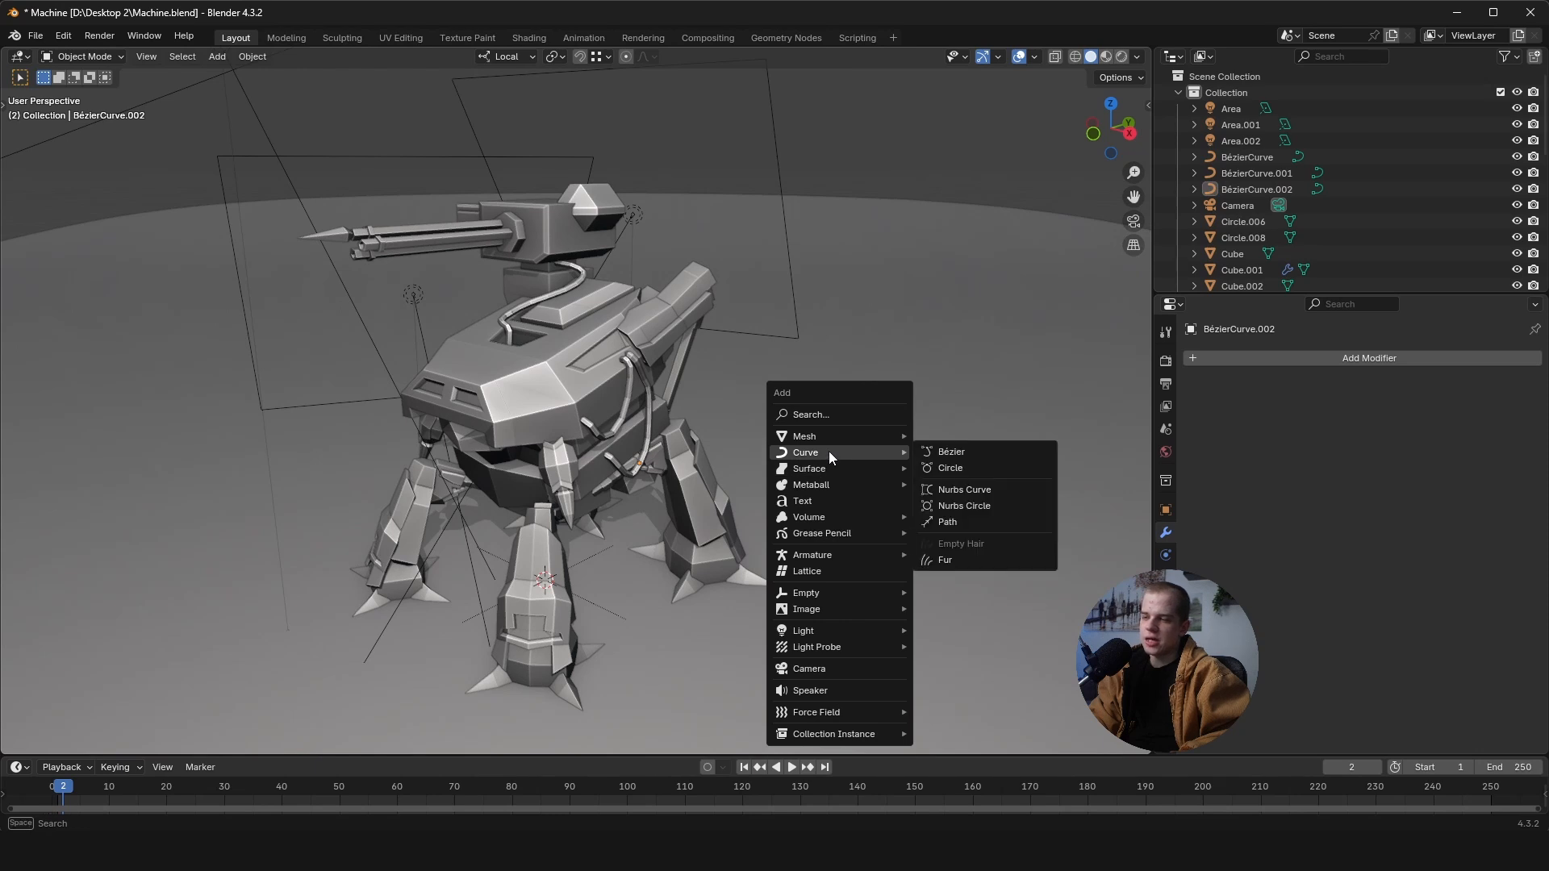
{"action": "left_click", "coordinate": [982, 453]}
{"action": "scroll", "coordinate": [739, 487], "scroll_direction": "down", "scroll_amount": 4}
{"action": "key", "text": "g"}
{"action": "left_click", "coordinate": [992, 414]}
{"action": "key", "text": "Tab"}
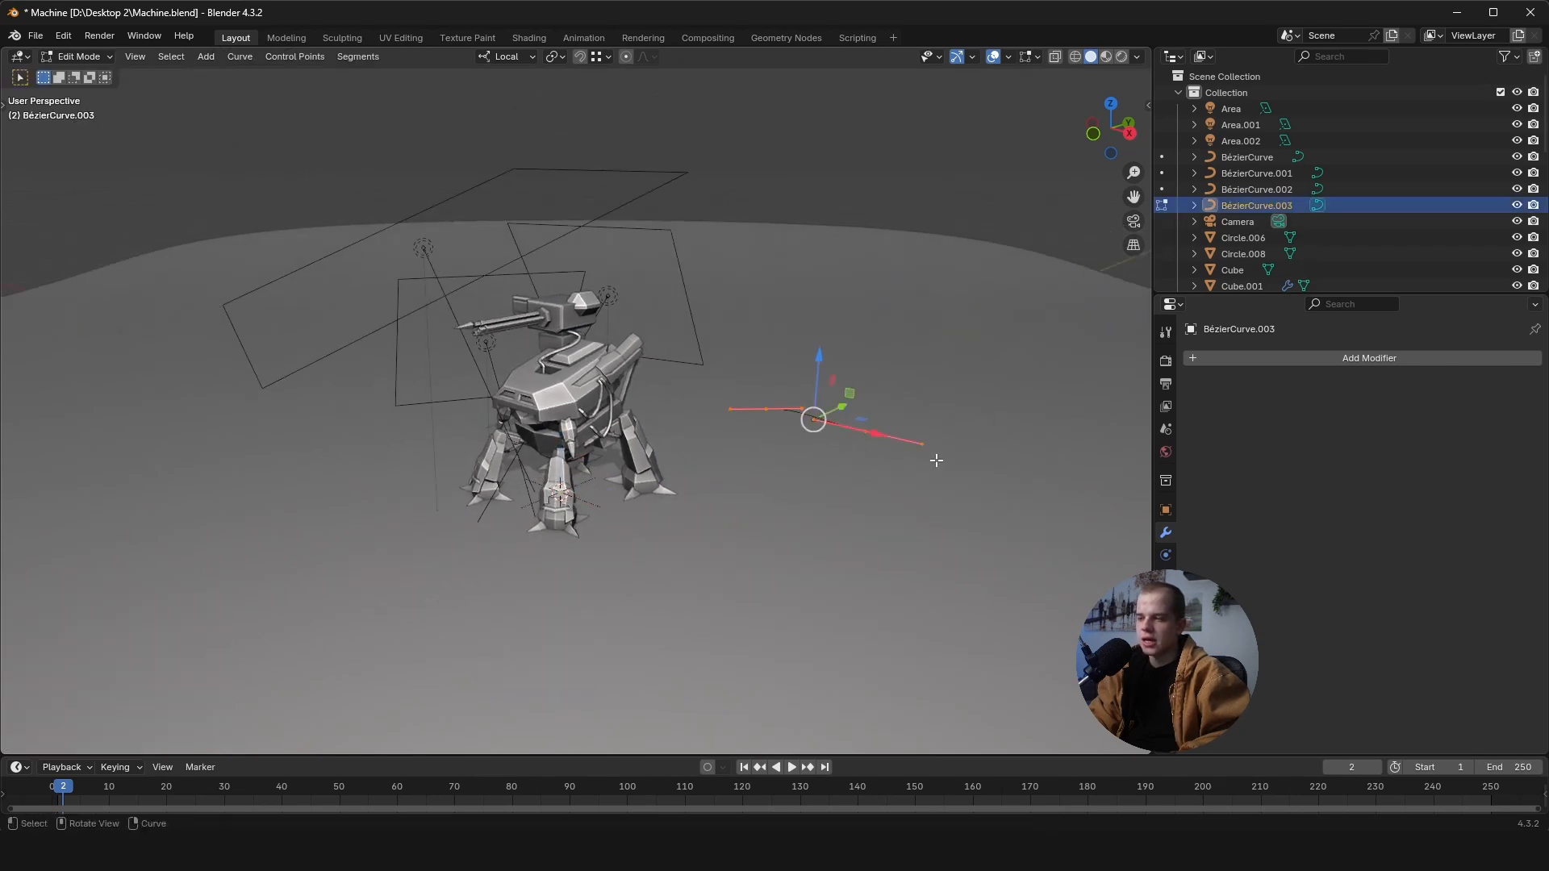
{"action": "key", "text": "s"}
{"action": "key", "text": "Escape"}
{"action": "key", "text": "Tab"}
- Give the new Bézier curve a round bevel with a depth of 0.26 m to form a tube
{"action": "left_click", "coordinate": [1165, 600]}
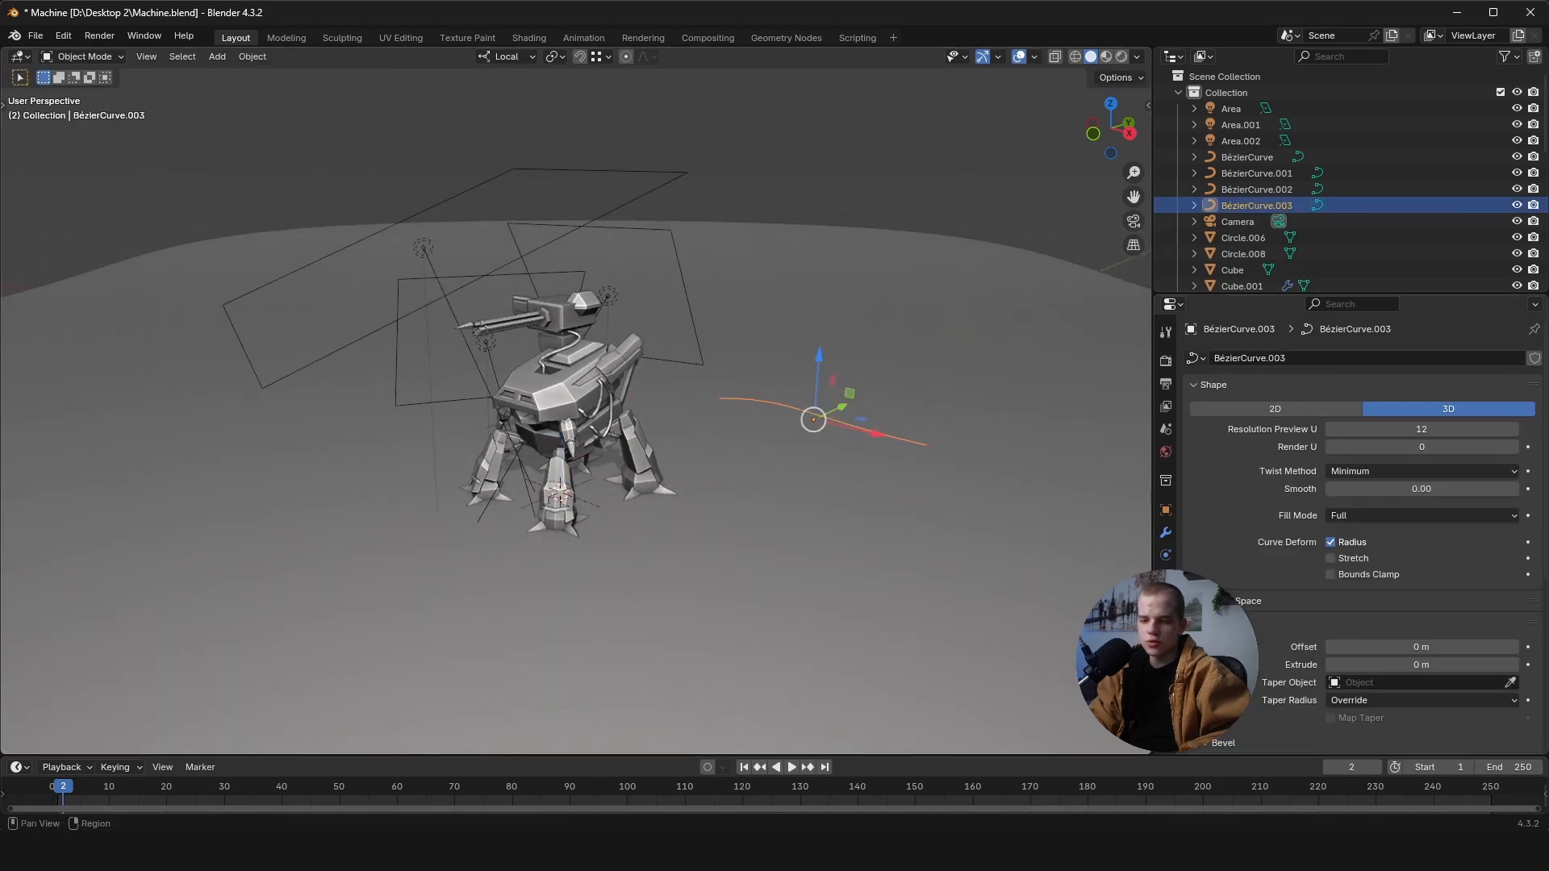
{"action": "scroll", "coordinate": [1412, 564], "scroll_direction": "down", "scroll_amount": 3}
{"action": "left_click_drag", "start_coordinate": [1420, 626], "coordinate": [1452, 626]}
{"action": "left_click", "coordinate": [819, 438]}
{"action": "middle_click_drag", "start_coordinate": [820, 438], "coordinate": [682, 429]}
{"action": "scroll", "coordinate": [962, 450], "scroll_direction": "up", "scroll_amount": 4}
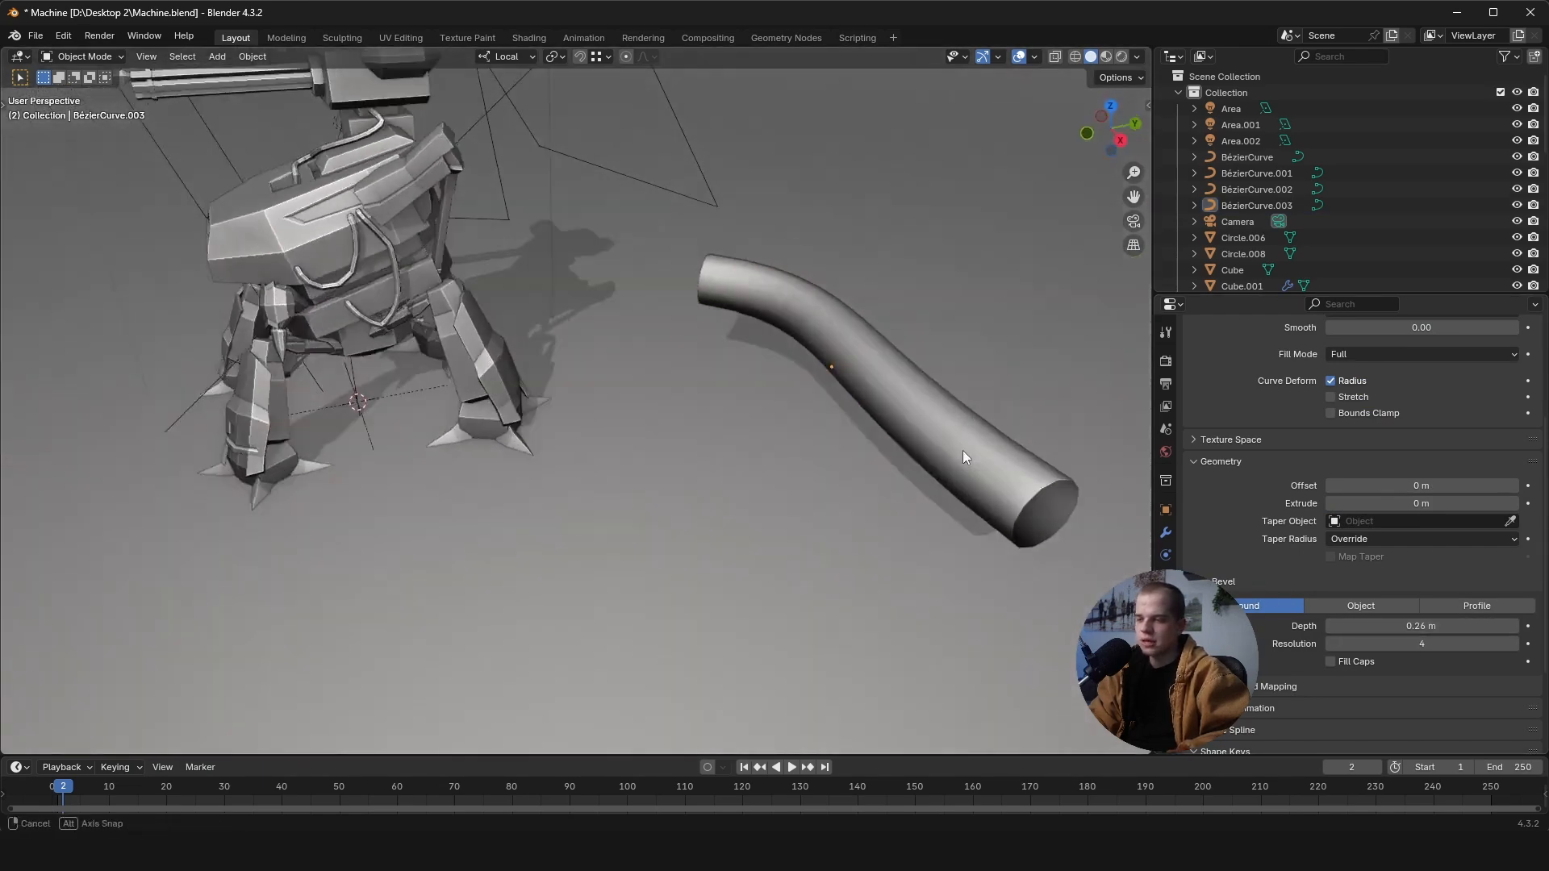
- Lower the tube's bevel resolution to 1 and check the profile at its open end
{"action": "middle_click_drag", "start_coordinate": [962, 450], "coordinate": [844, 513]}
{"action": "left_click", "coordinate": [758, 448]}
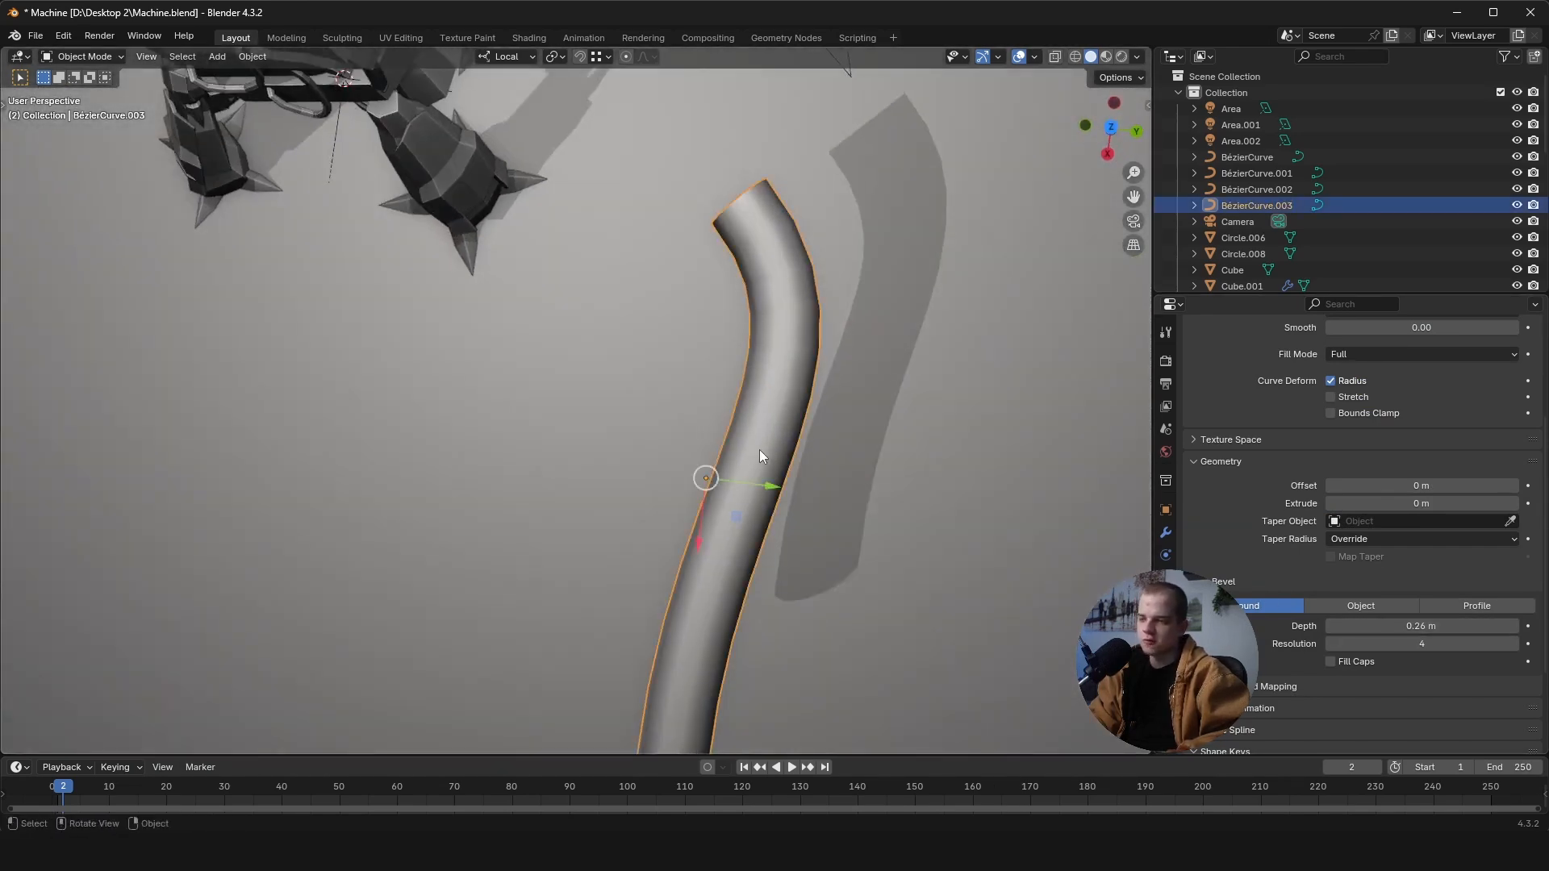
{"action": "scroll", "coordinate": [1419, 496], "scroll_direction": "down", "scroll_amount": 2}
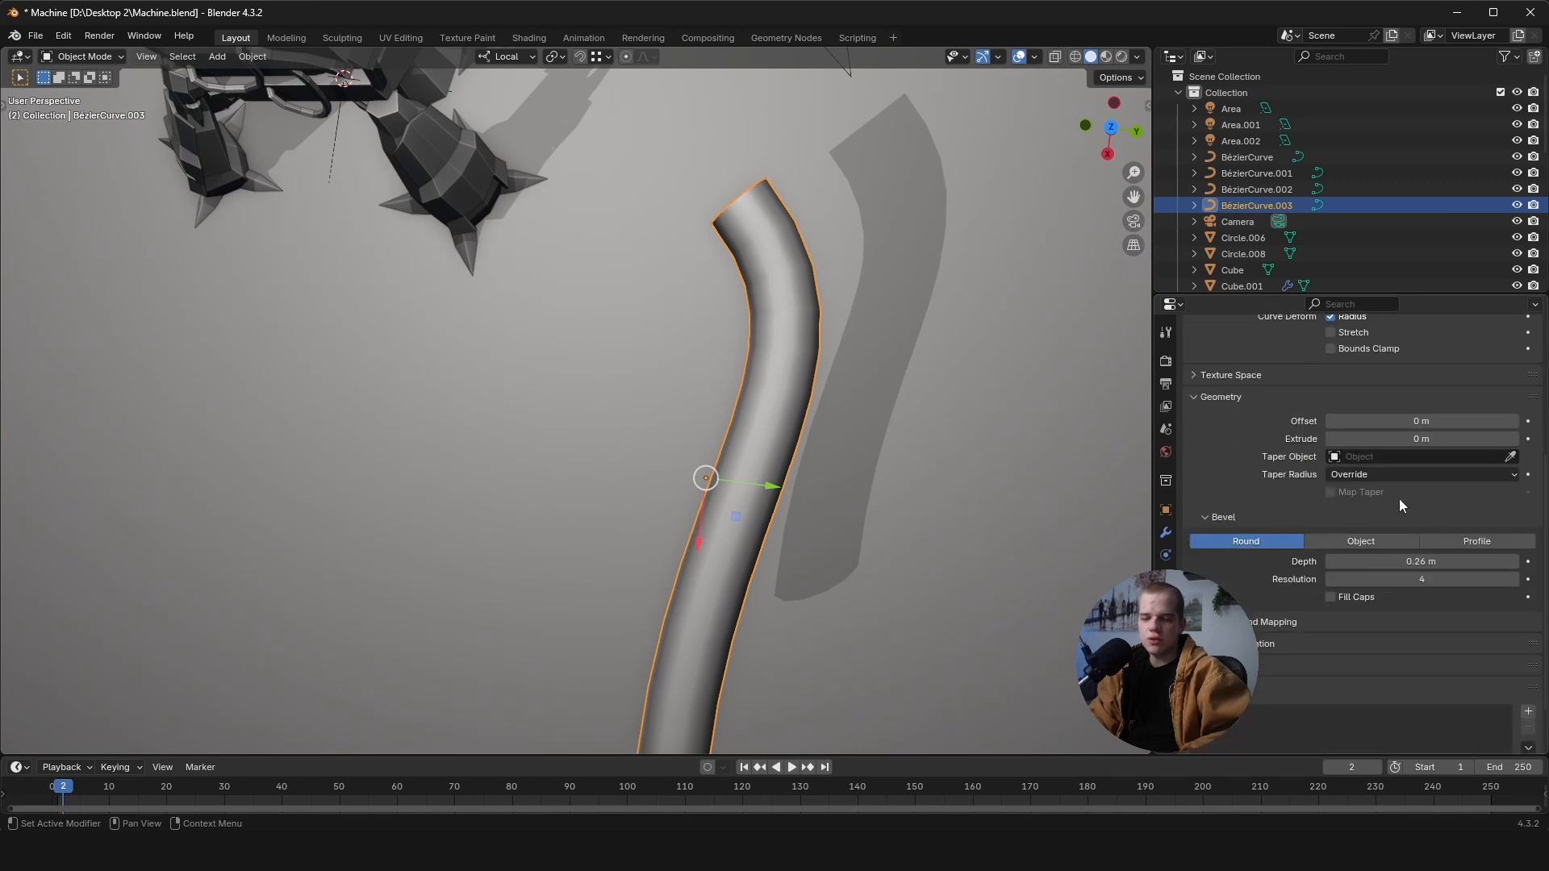
{"action": "left_click", "coordinate": [1332, 579]}
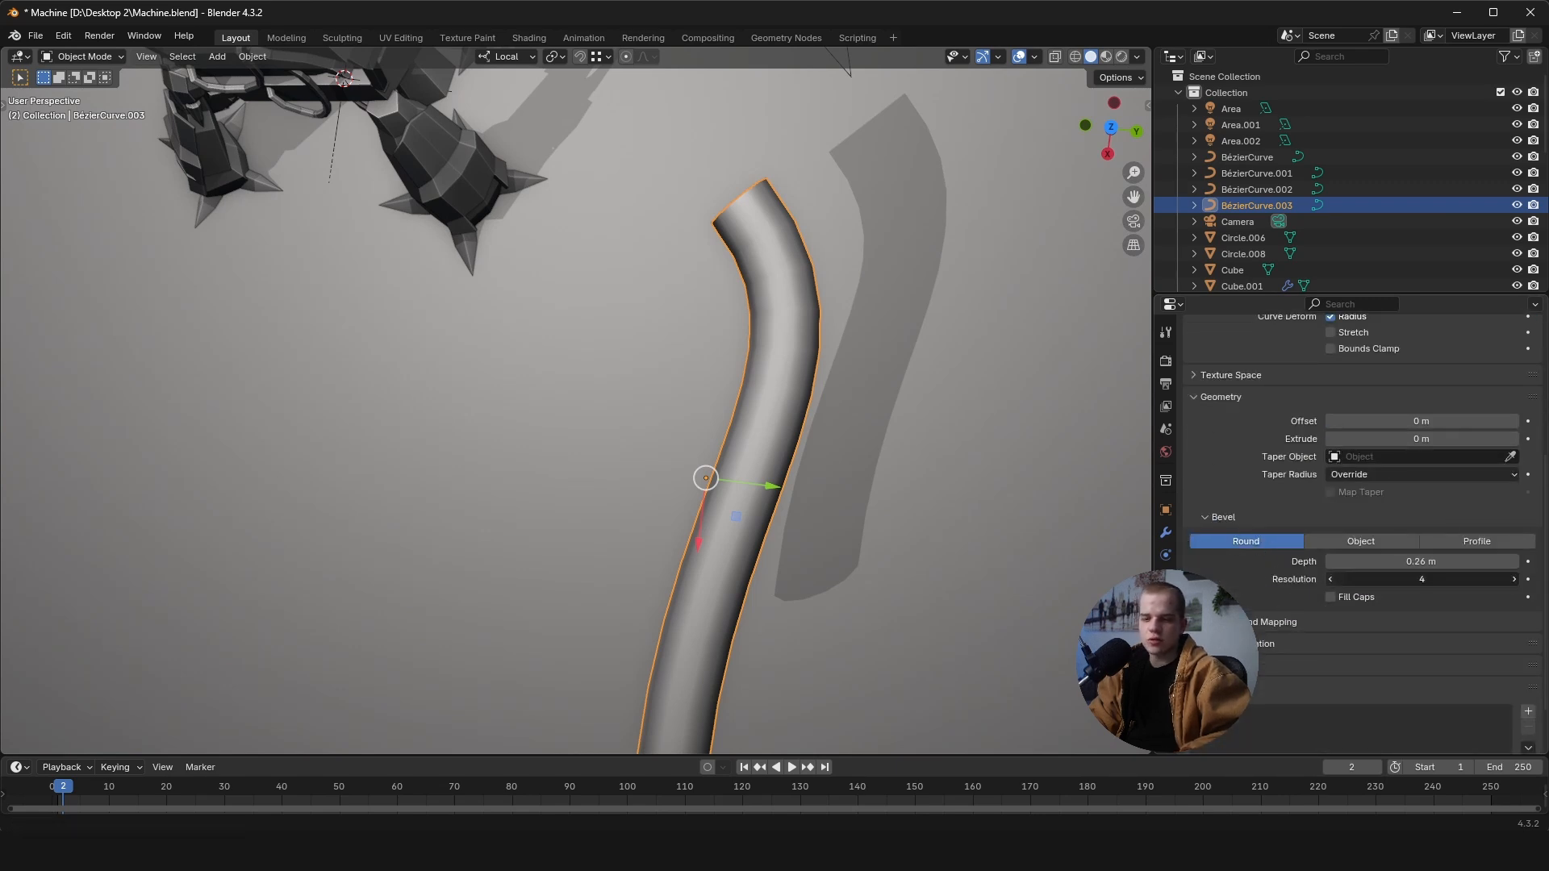
{"action": "left_click", "coordinate": [1332, 579]}
{"action": "left_click", "coordinate": [1332, 580]}
{"action": "middle_click_drag", "start_coordinate": [770, 419], "coordinate": [796, 269]}
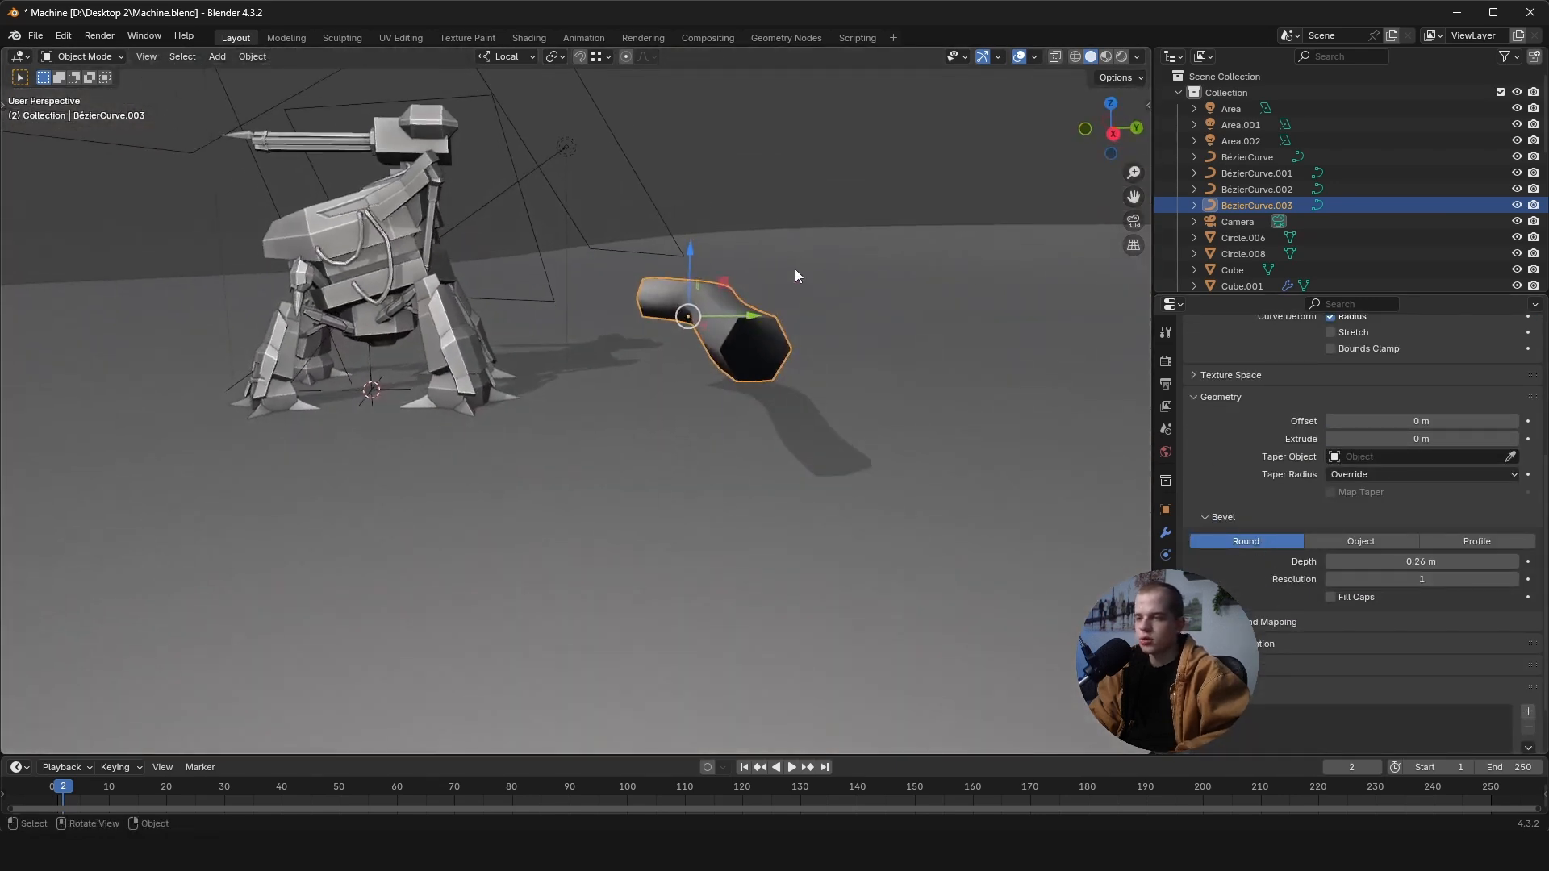
{"action": "scroll", "coordinate": [793, 320], "scroll_direction": "up", "scroll_amount": 3}
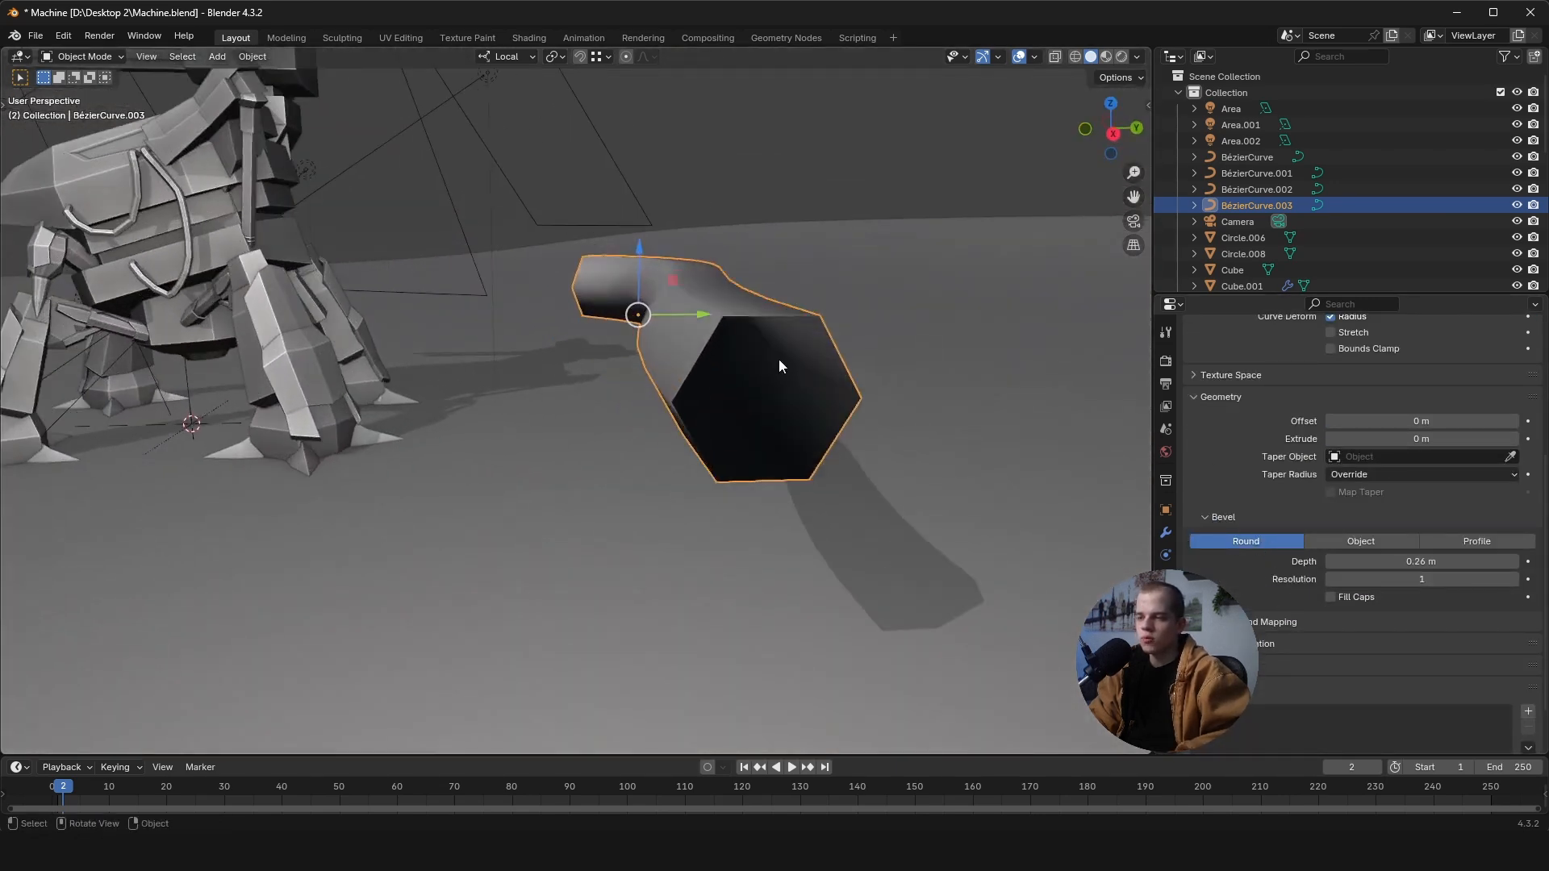
- Try a bevel resolution of 0 on the tube, and set it back to 1
{"action": "left_click", "coordinate": [1330, 578]}
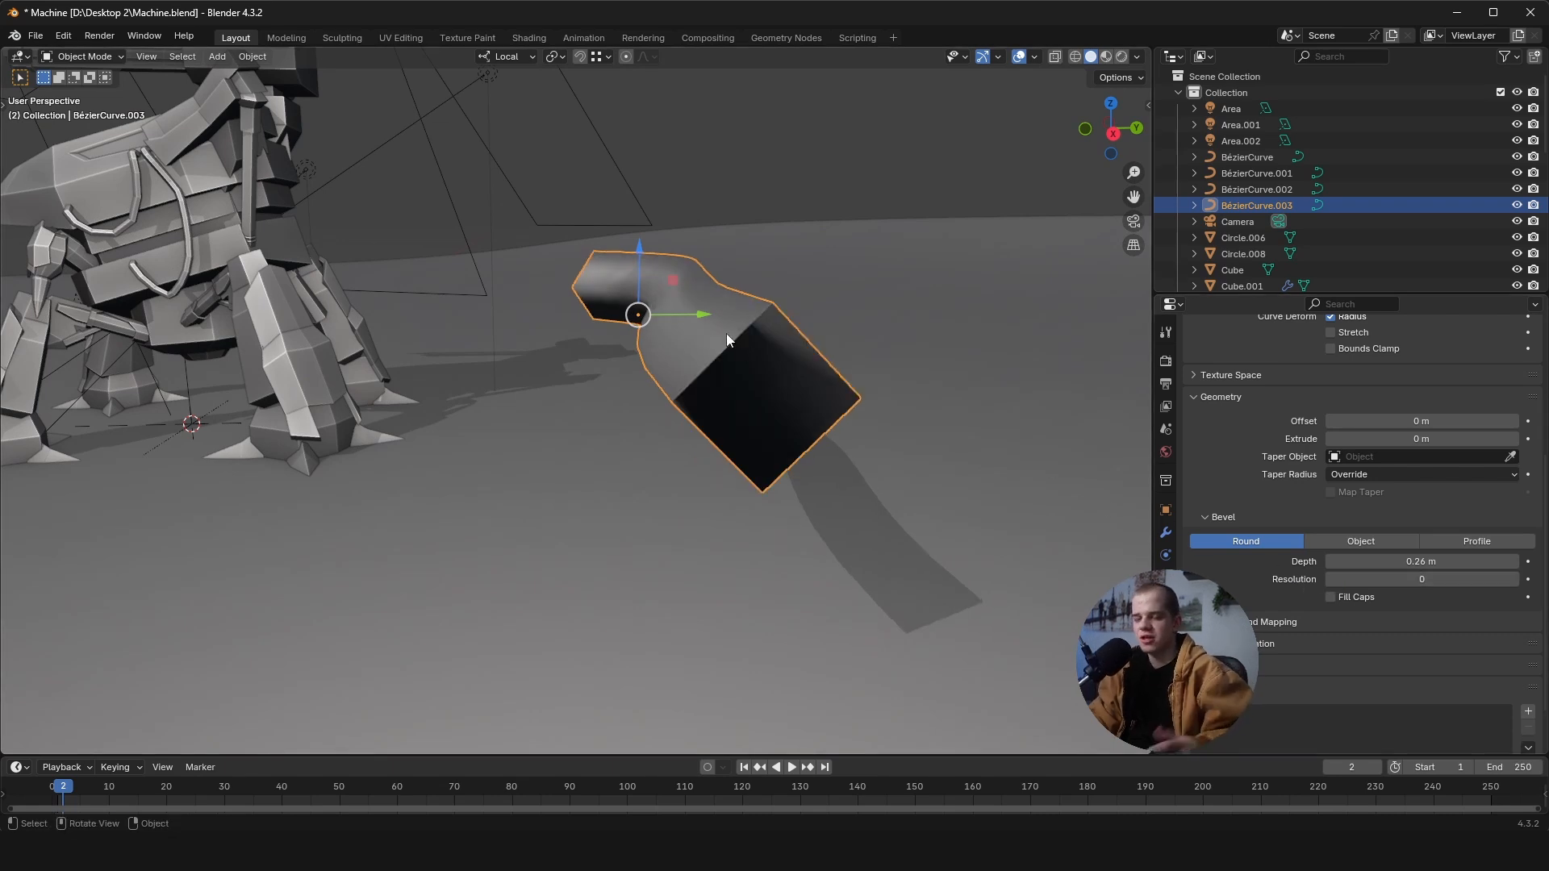
{"action": "left_click", "coordinate": [1415, 579]}
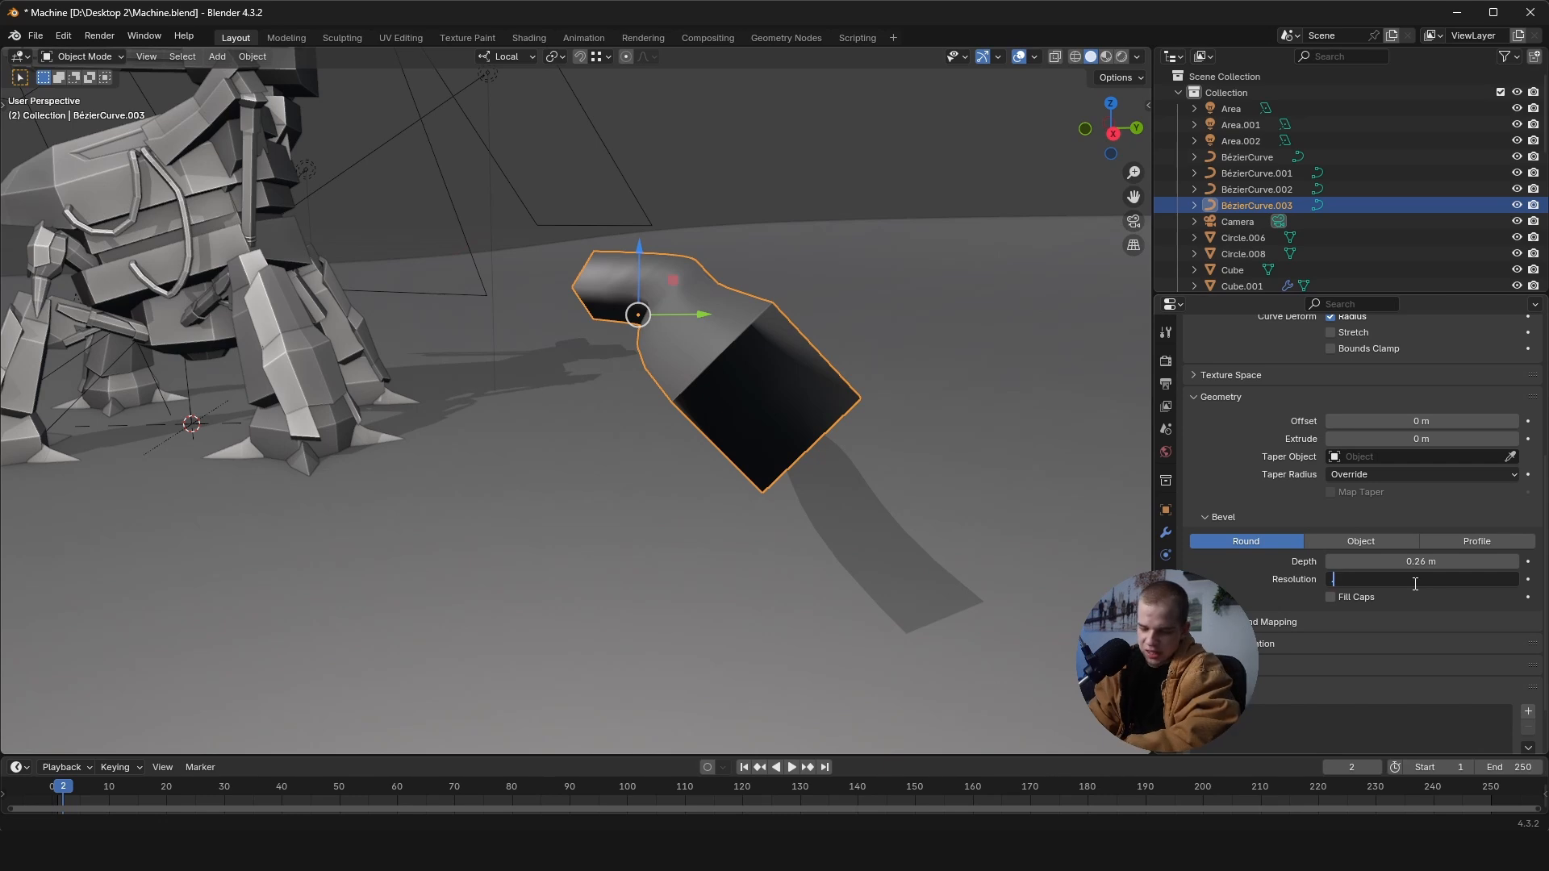
{"action": "type", "text": "1"}
{"action": "key", "text": "Return"}
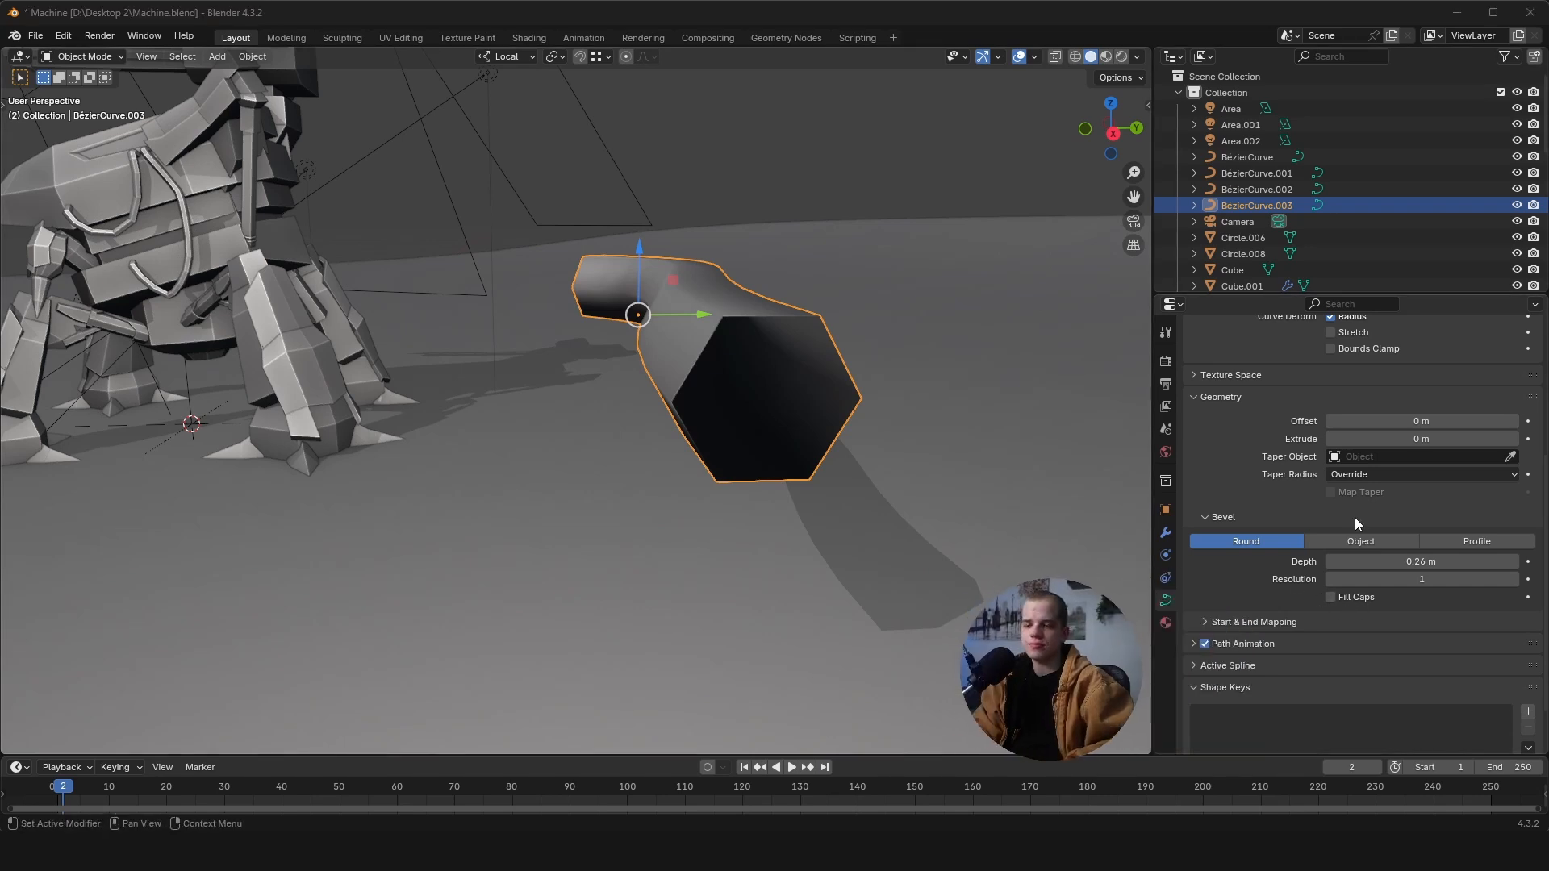
- In Edit Mode from the top view, extrude the control point at the tube's straight end upward into a new segment
{"action": "scroll", "coordinate": [1386, 521], "scroll_direction": "up", "scroll_amount": 6}
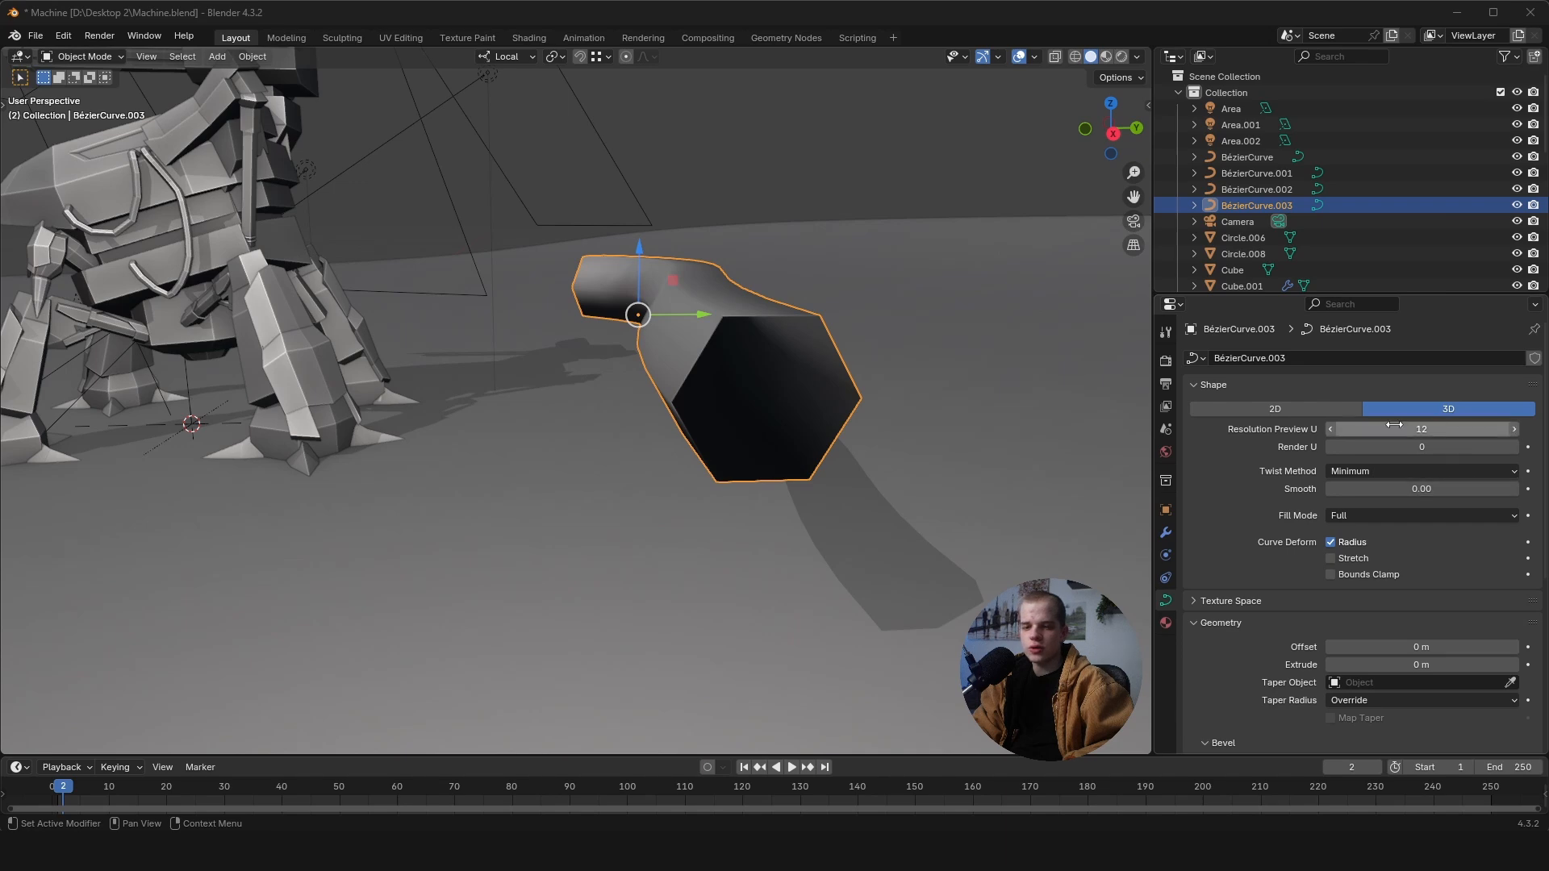
{"action": "middle_click_drag", "start_coordinate": [901, 323], "coordinate": [876, 417]}
{"action": "scroll", "coordinate": [920, 452], "scroll_direction": "down", "scroll_amount": 5}
{"action": "key", "text": "KP_7"}
{"action": "scroll", "coordinate": [952, 399], "scroll_direction": "up", "scroll_amount": 3}
{"action": "key", "text": "Tab"}
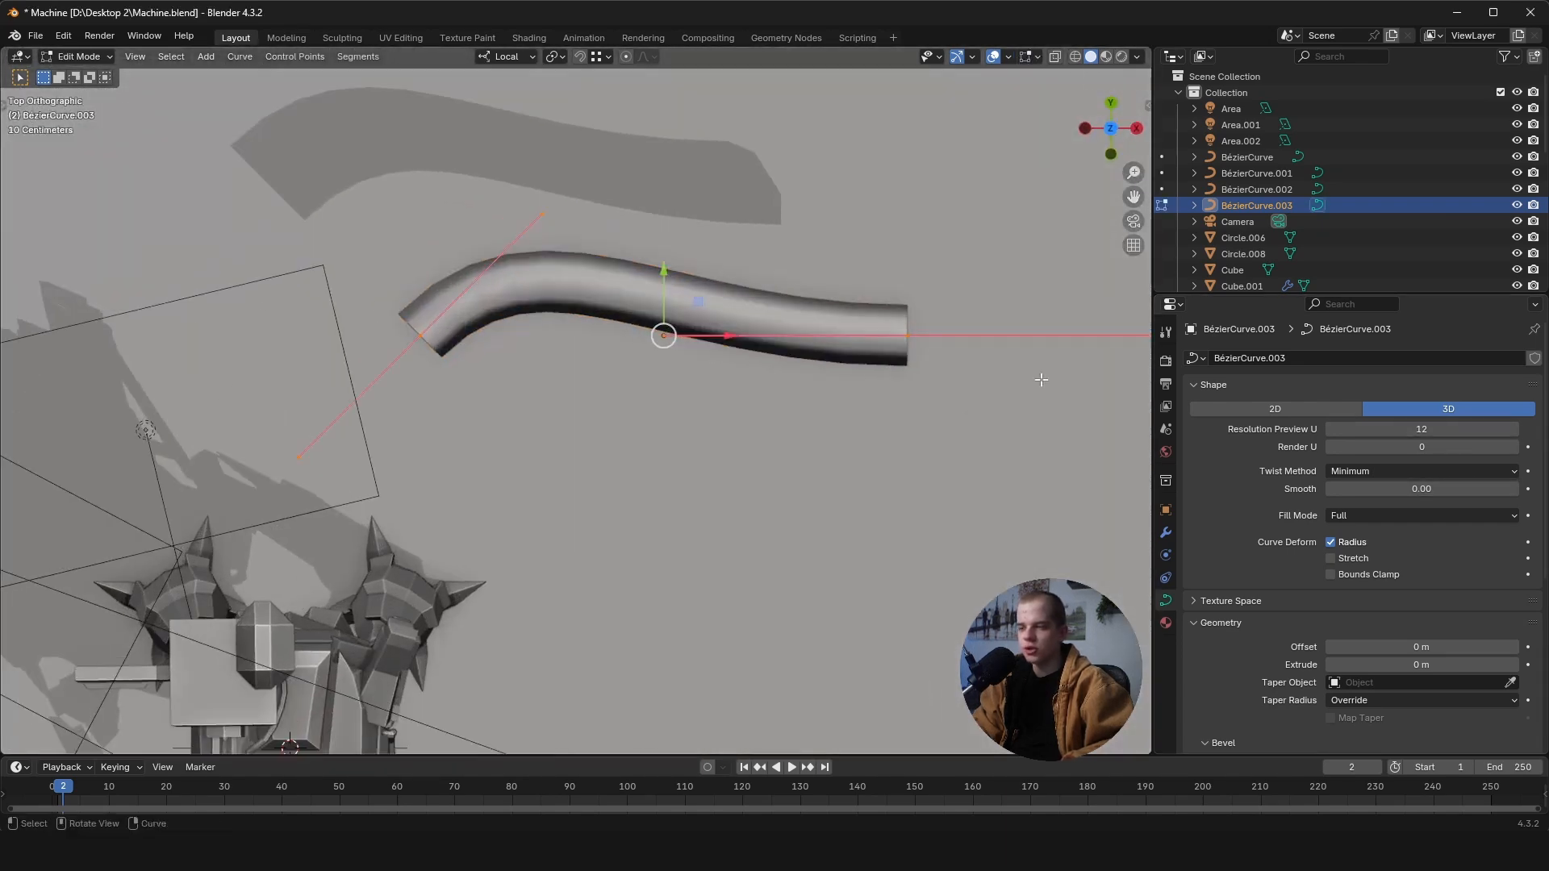
{"action": "left_click_drag", "start_coordinate": [828, 389], "coordinate": [1003, 284]}
{"action": "scroll", "coordinate": [1018, 339], "scroll_direction": "down", "scroll_amount": 2}
{"action": "key", "text": "e"}
{"action": "left_click", "coordinate": [1059, 227]}
- Rotate the extruded end point about 3° and adjust its position, finishing in Object Mode
{"action": "key", "text": "r"}
{"action": "left_click", "coordinate": [1047, 355]}
{"action": "key", "text": "g"}
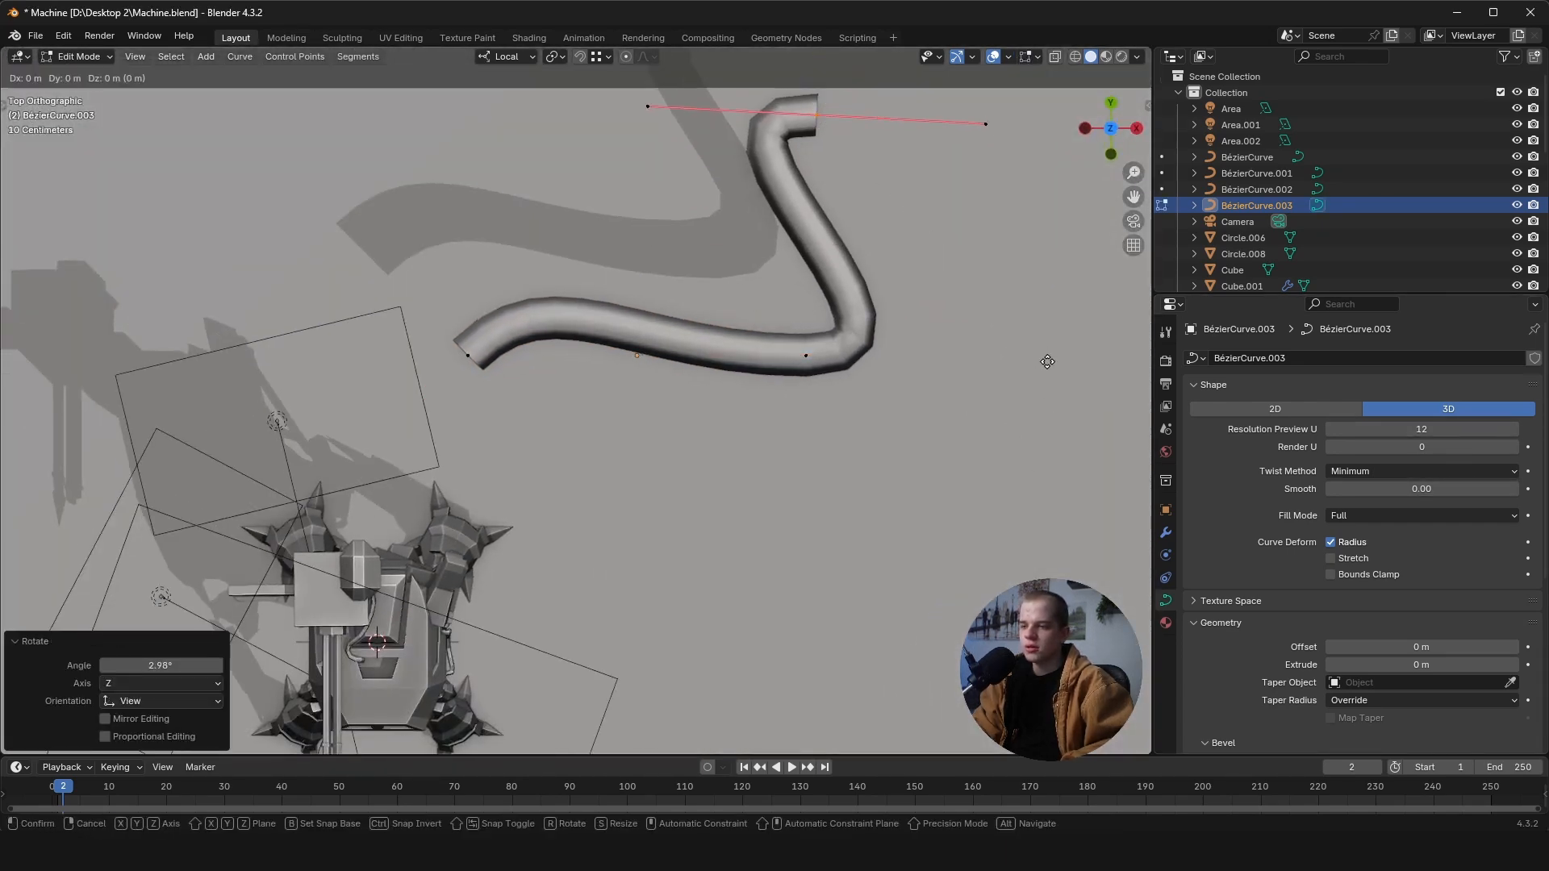
{"action": "left_click", "coordinate": [1060, 386]}
{"action": "middle_click_drag", "start_coordinate": [1011, 370], "coordinate": [999, 478], "text": "shift"}
{"action": "scroll", "coordinate": [999, 478], "scroll_direction": "up", "scroll_amount": 1}
{"action": "key", "text": "Tab"}
{"action": "scroll", "coordinate": [869, 390], "scroll_direction": "down", "scroll_amount": 2}
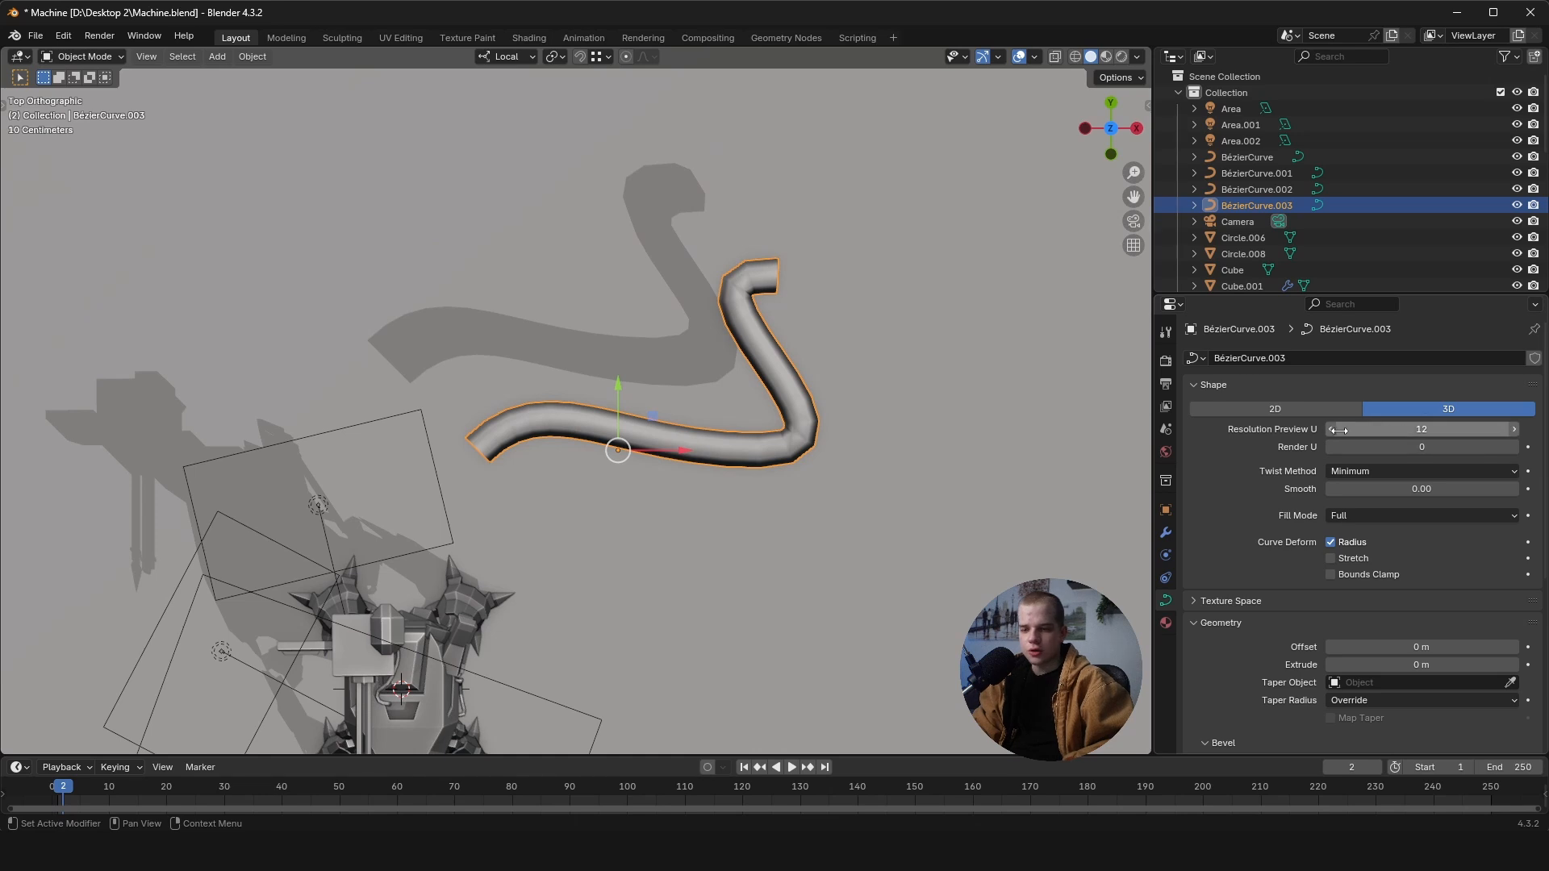
- Set the curve's Resolution Preview U to 7, comparing the segment density in wireframe
{"action": "left_click_drag", "start_coordinate": [1344, 429], "coordinate": [1300, 430]}
{"action": "scroll", "coordinate": [887, 415], "scroll_direction": "up", "scroll_amount": 2}
{"action": "key", "text": "shift+z"}
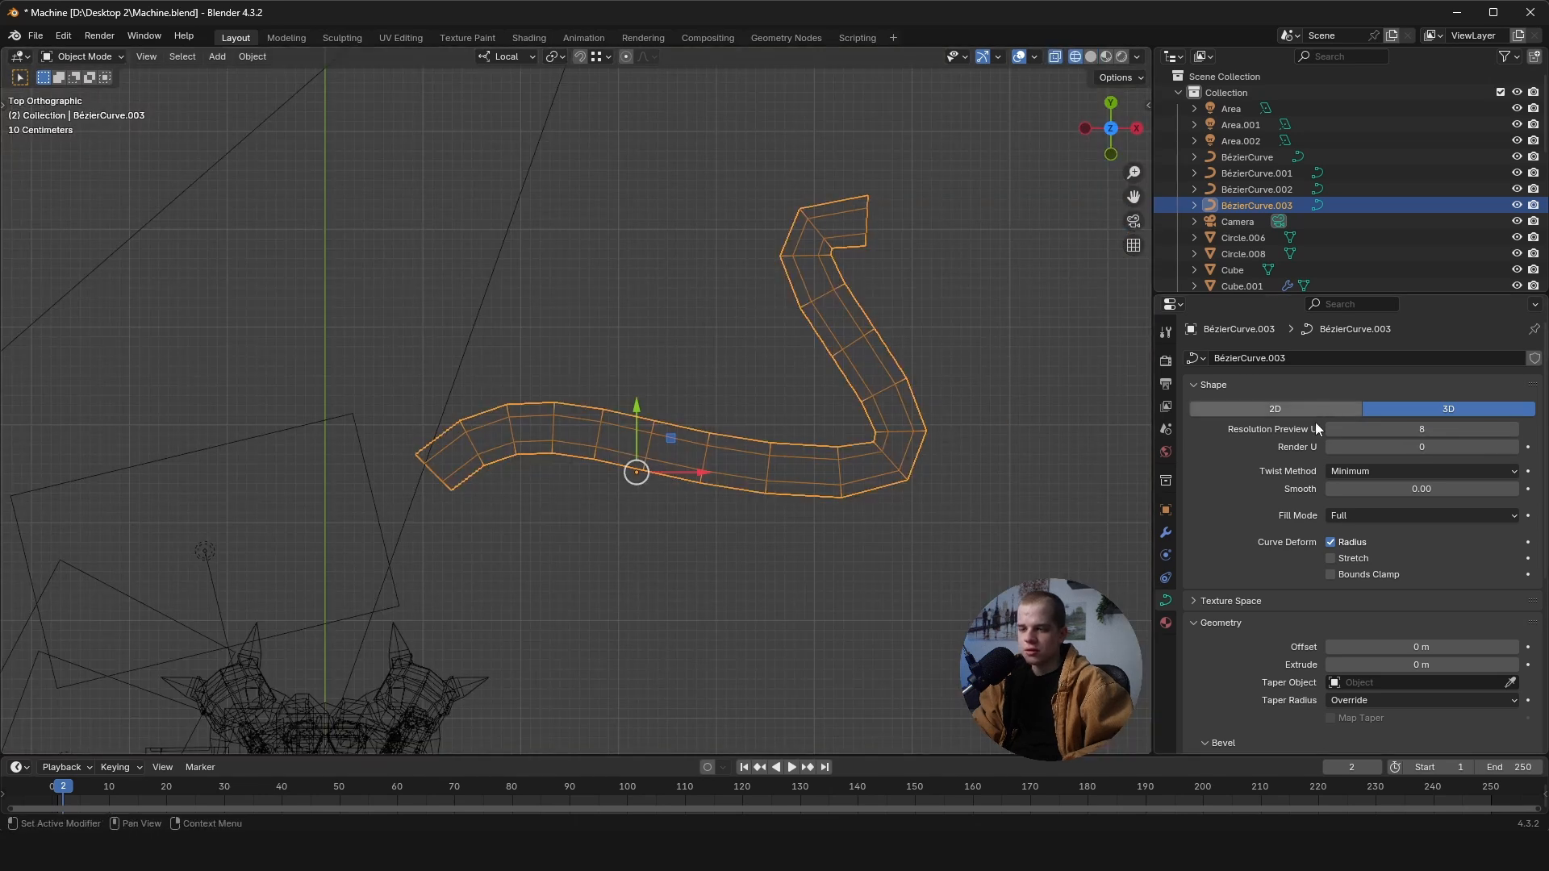
{"action": "left_click", "coordinate": [1330, 429]}
{"action": "left_click", "coordinate": [1330, 429]}
{"action": "left_click", "coordinate": [1330, 429]}
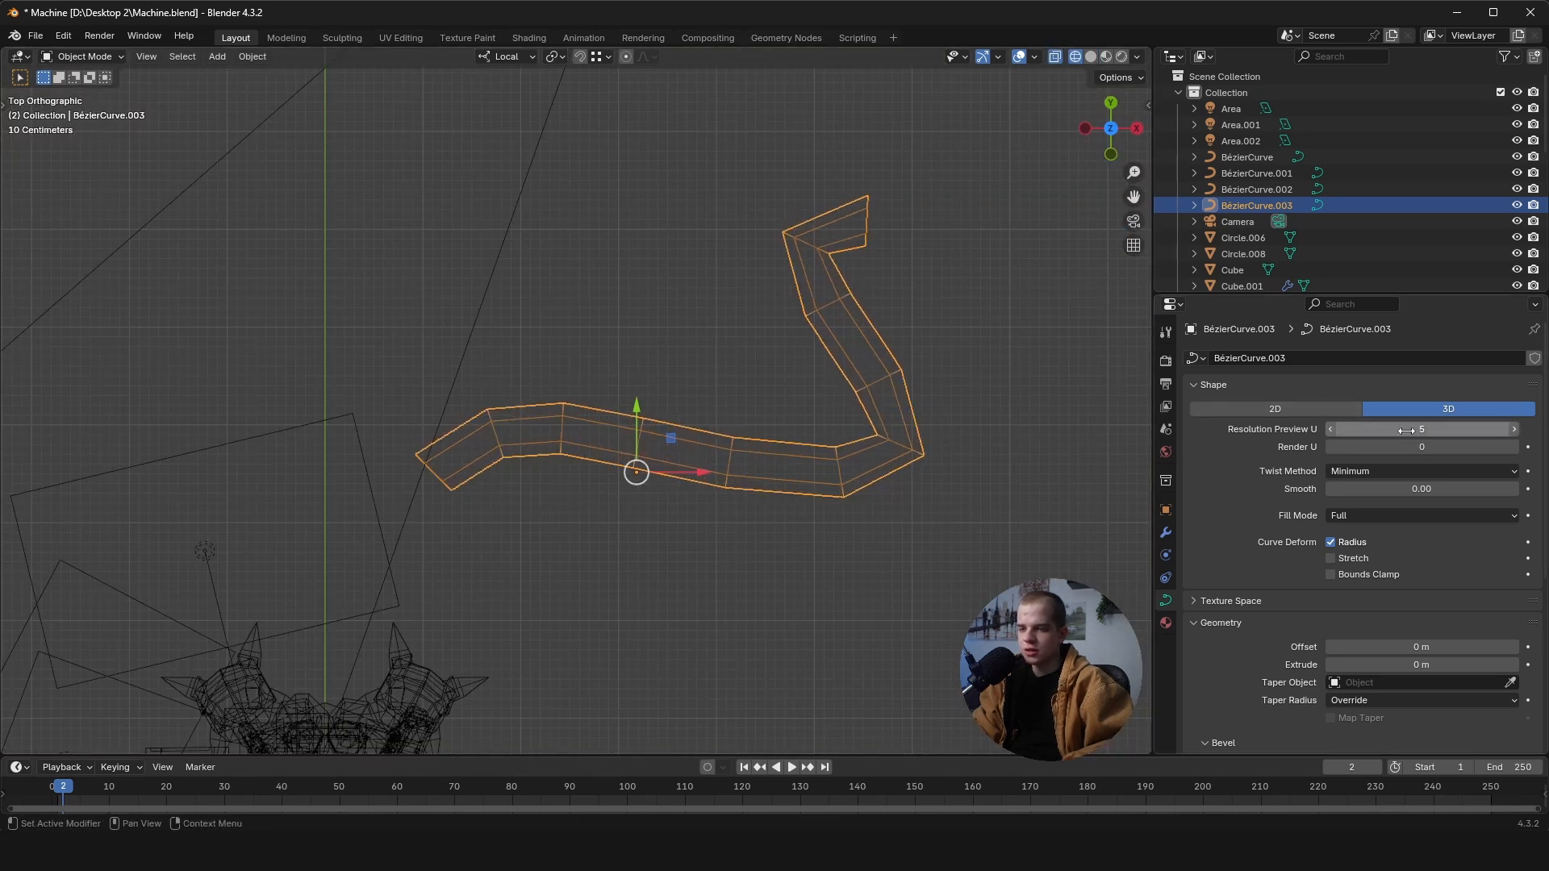
{"action": "left_click", "coordinate": [1513, 429]}
{"action": "left_click", "coordinate": [1513, 429]}
{"action": "key", "text": "shift+z"}
- Try moving the tube's middle control point in Edit Mode with wireframe display
{"action": "key", "text": "Tab"}
{"action": "key", "text": "shift+z"}
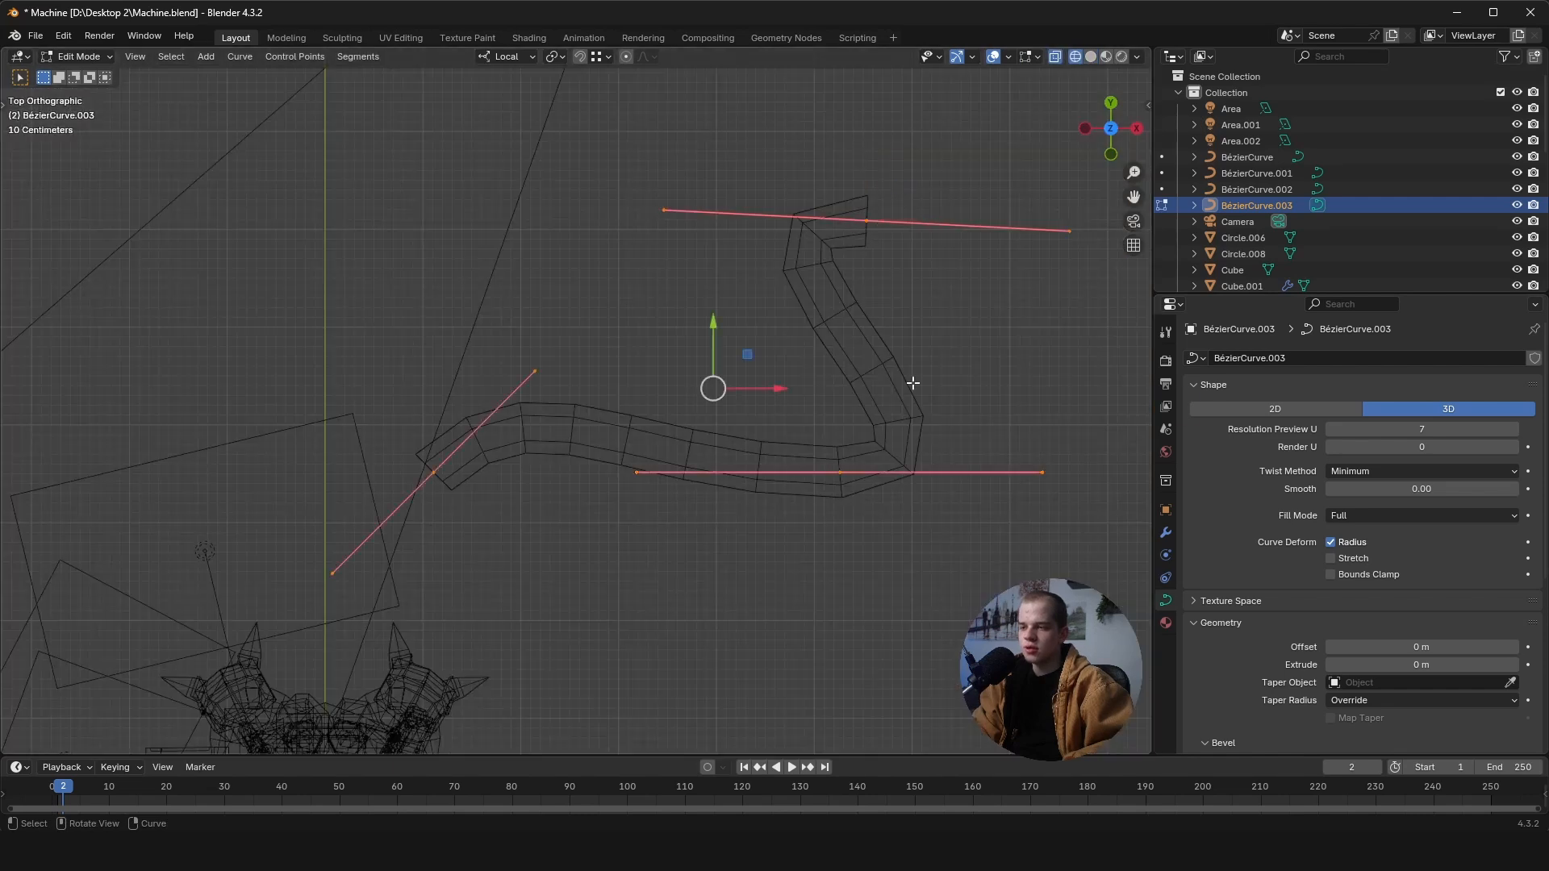
{"action": "scroll", "coordinate": [878, 458], "scroll_direction": "down", "scroll_amount": 1}
{"action": "left_click", "coordinate": [796, 457]}
{"action": "key", "text": "g"}
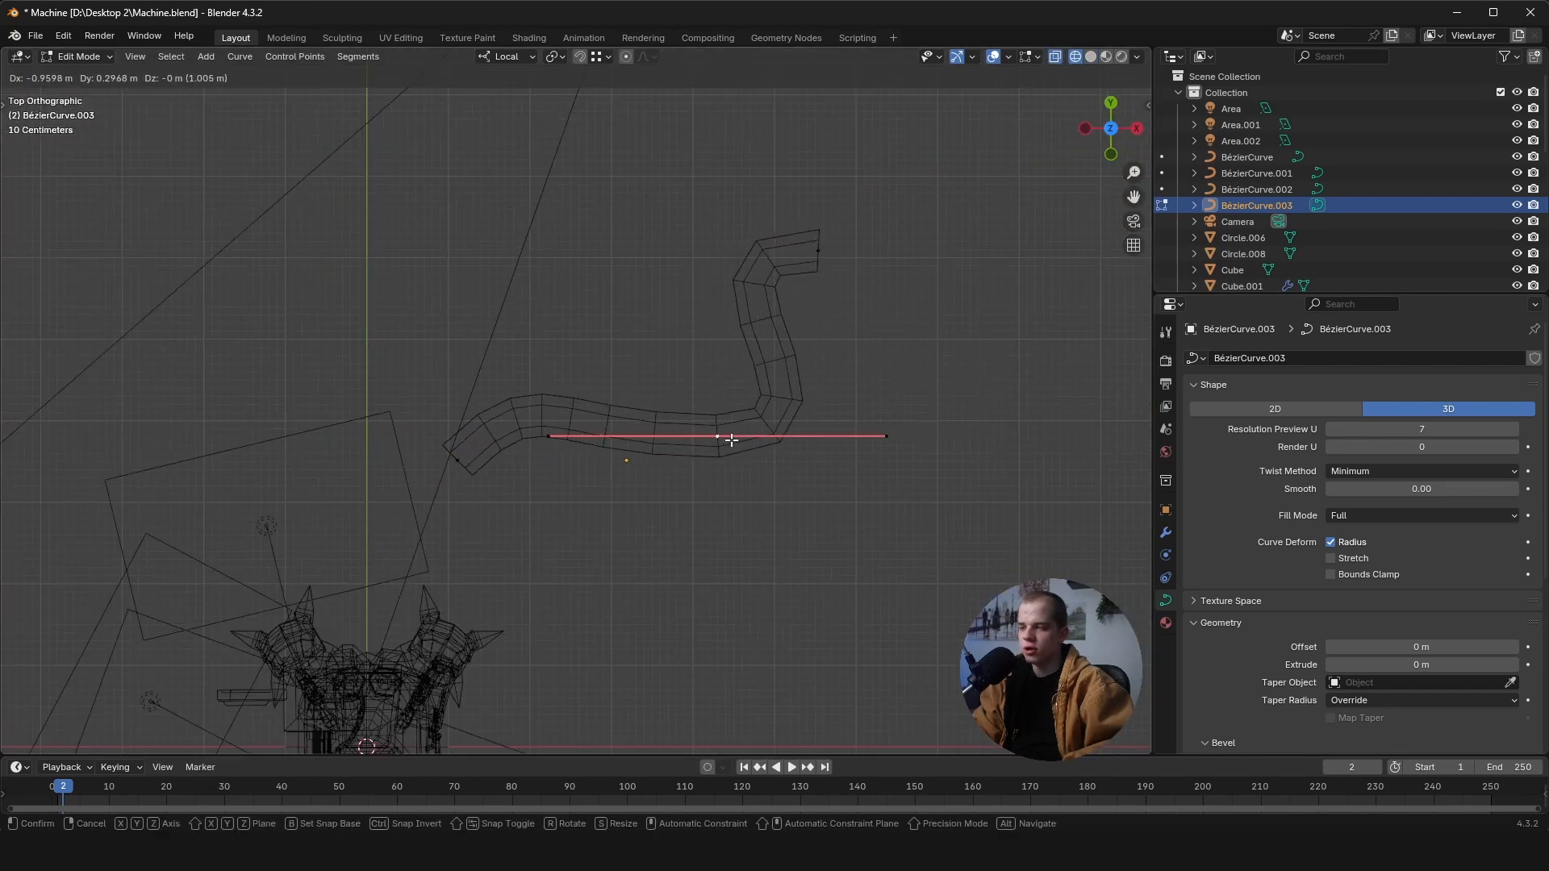
{"action": "right_click", "coordinate": [738, 442]}
- Select the tube's first two control points and mark the segment rings along the tube with annotation strokes
{"action": "left_click_drag", "start_coordinate": [409, 500], "coordinate": [918, 388]}
{"action": "left_click", "coordinate": [792, 460]}
{"action": "left_click", "coordinate": [458, 460], "text": "shift"}
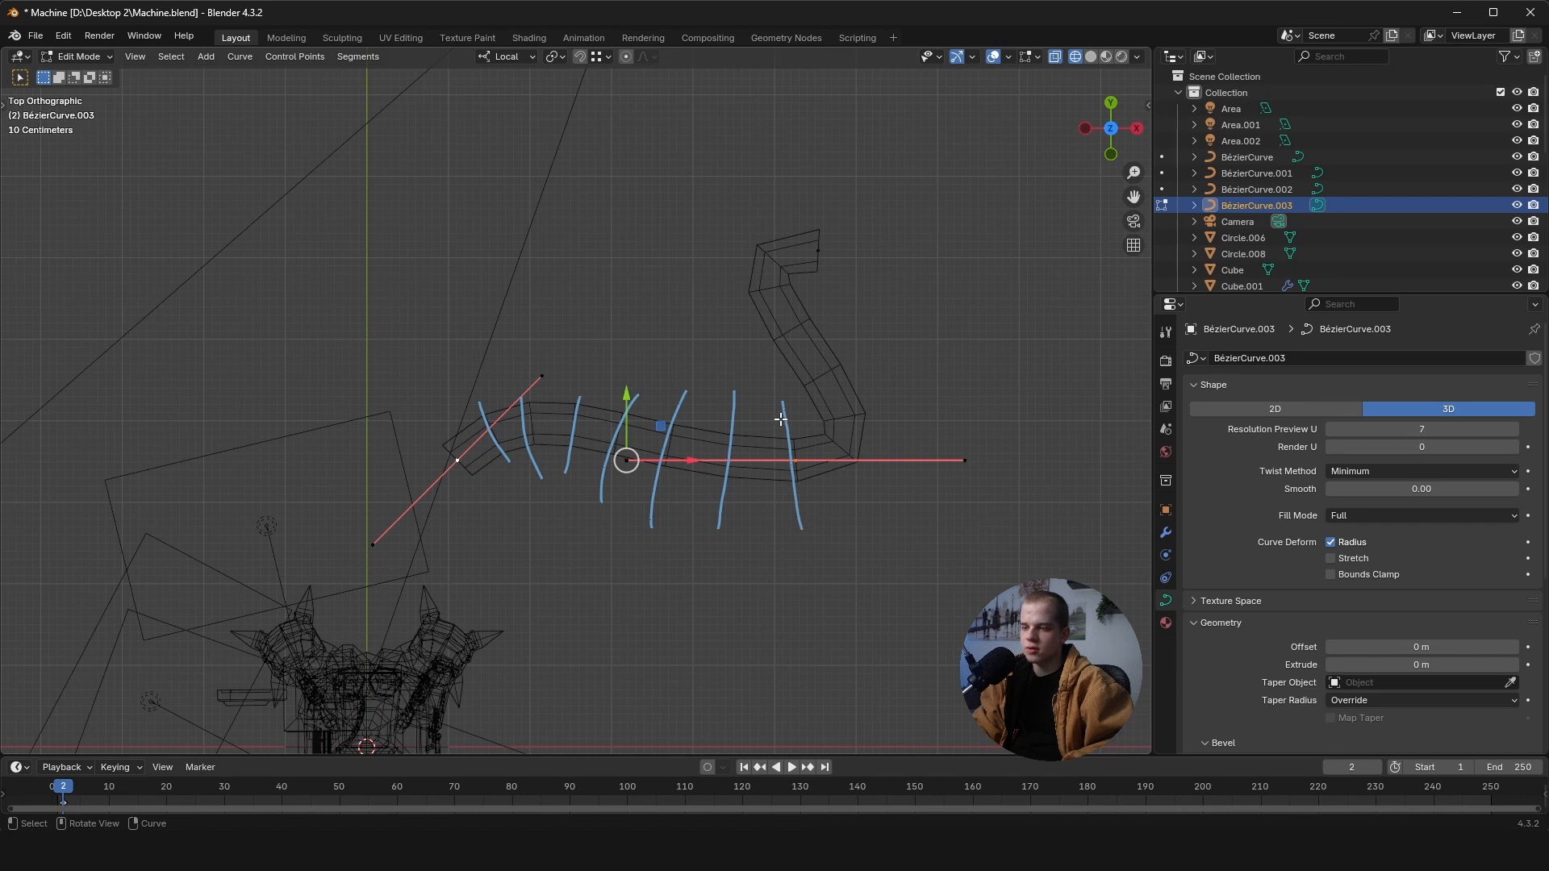
{"action": "left_click", "coordinate": [860, 435]}
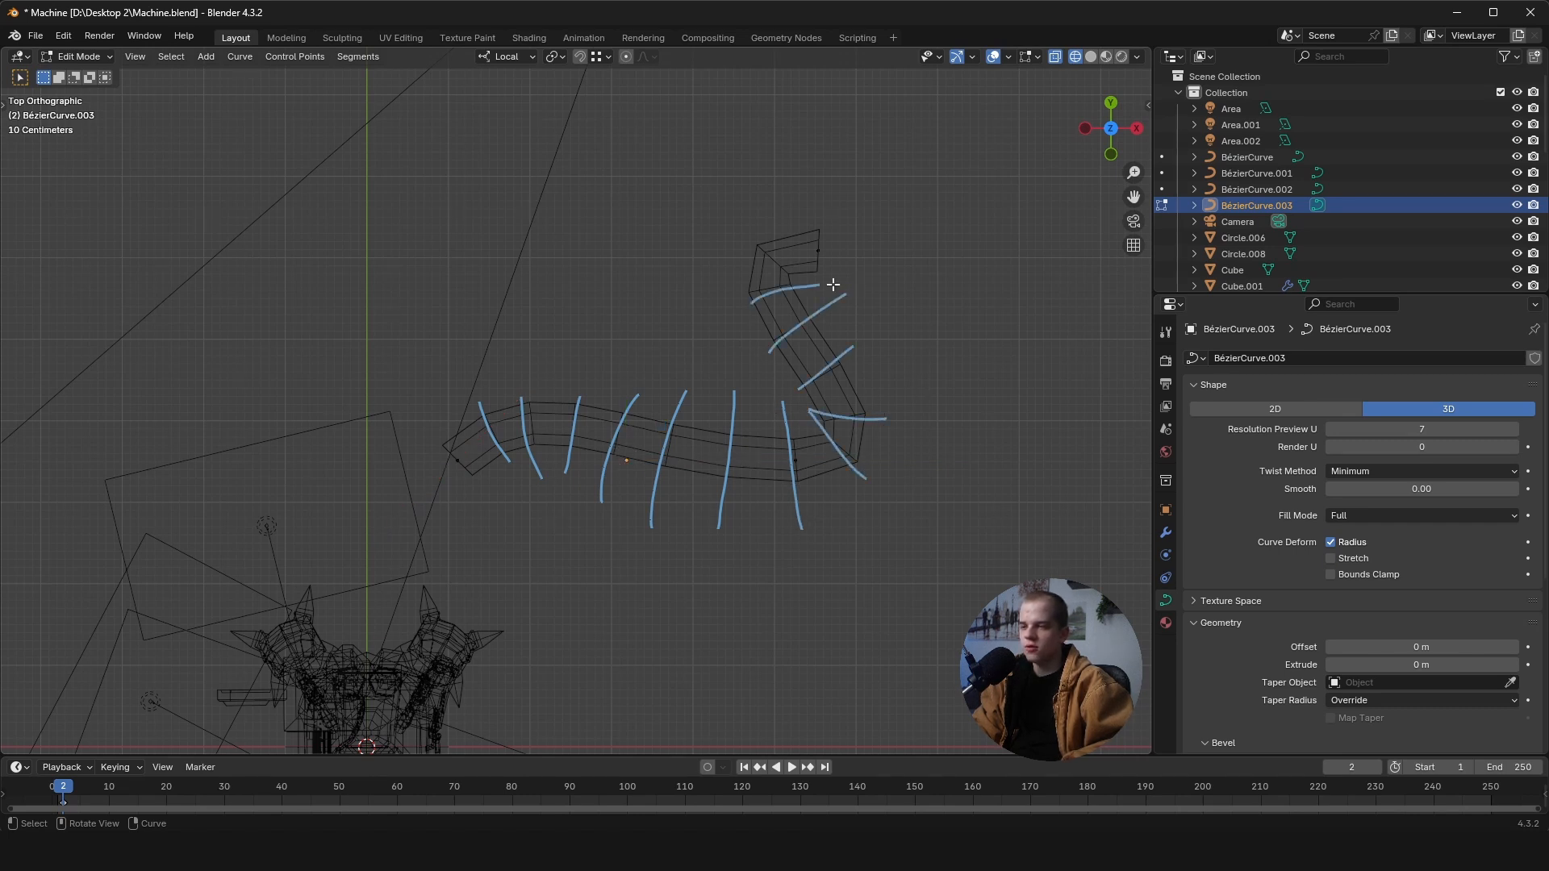
- Try moving the control point at the tube's upper end to see how its segments follow
{"action": "left_click", "coordinate": [818, 250]}
{"action": "key", "text": "g"}
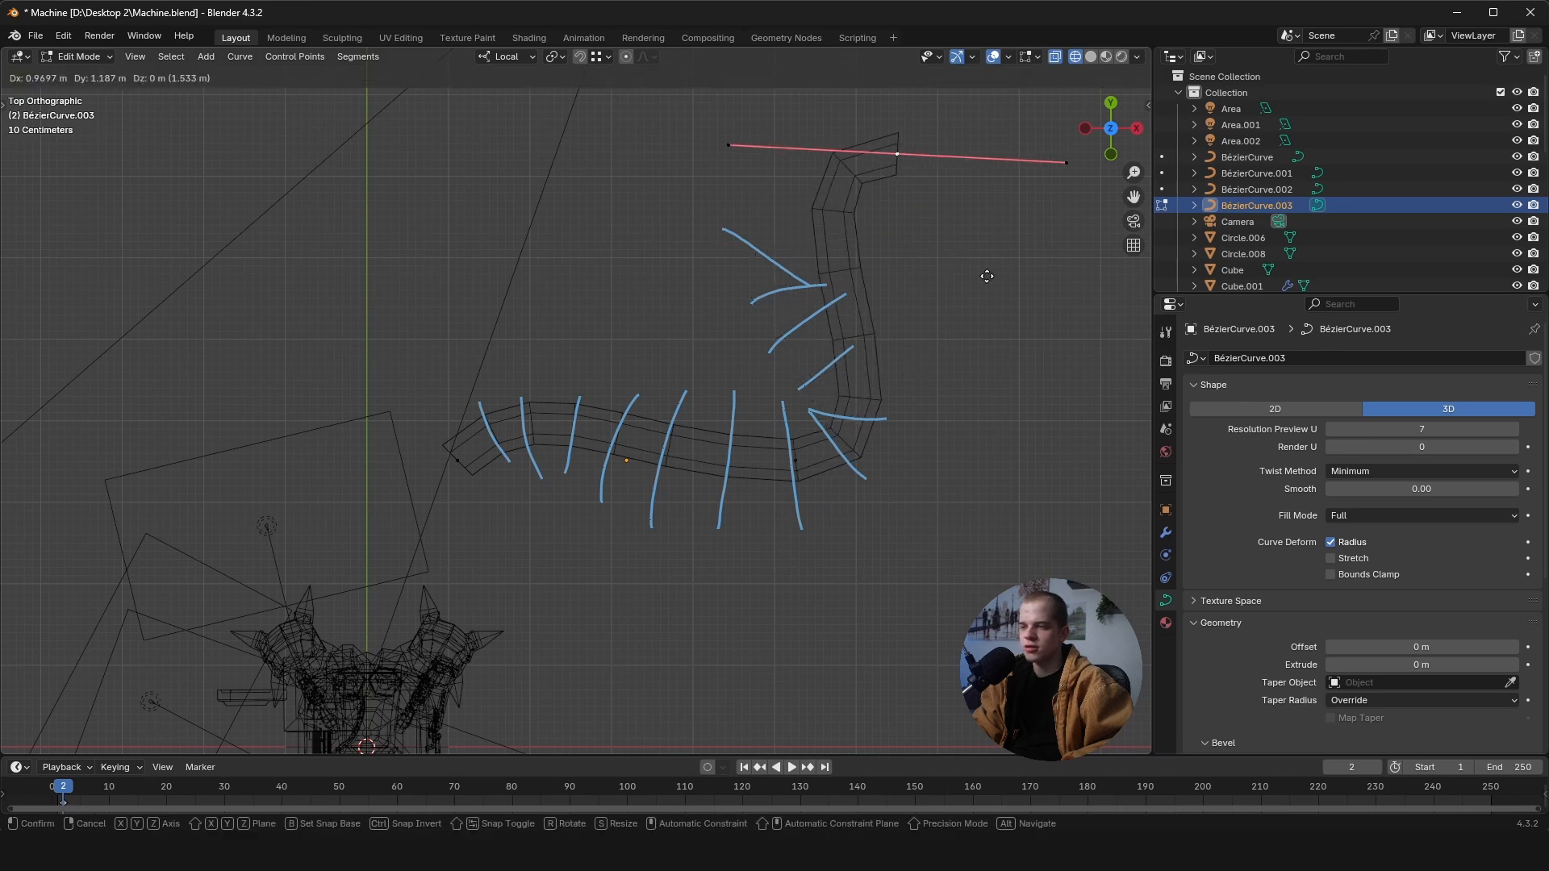
{"action": "right_click", "coordinate": [1001, 334]}
- Extrude the upper end control point about 7.09 m along X and -0.35 m along Y into a long segment
{"action": "scroll", "coordinate": [574, 397], "scroll_direction": "down", "scroll_amount": 3}
{"action": "scroll", "coordinate": [789, 376], "scroll_direction": "up", "scroll_amount": 4}
{"action": "key", "text": "e"}
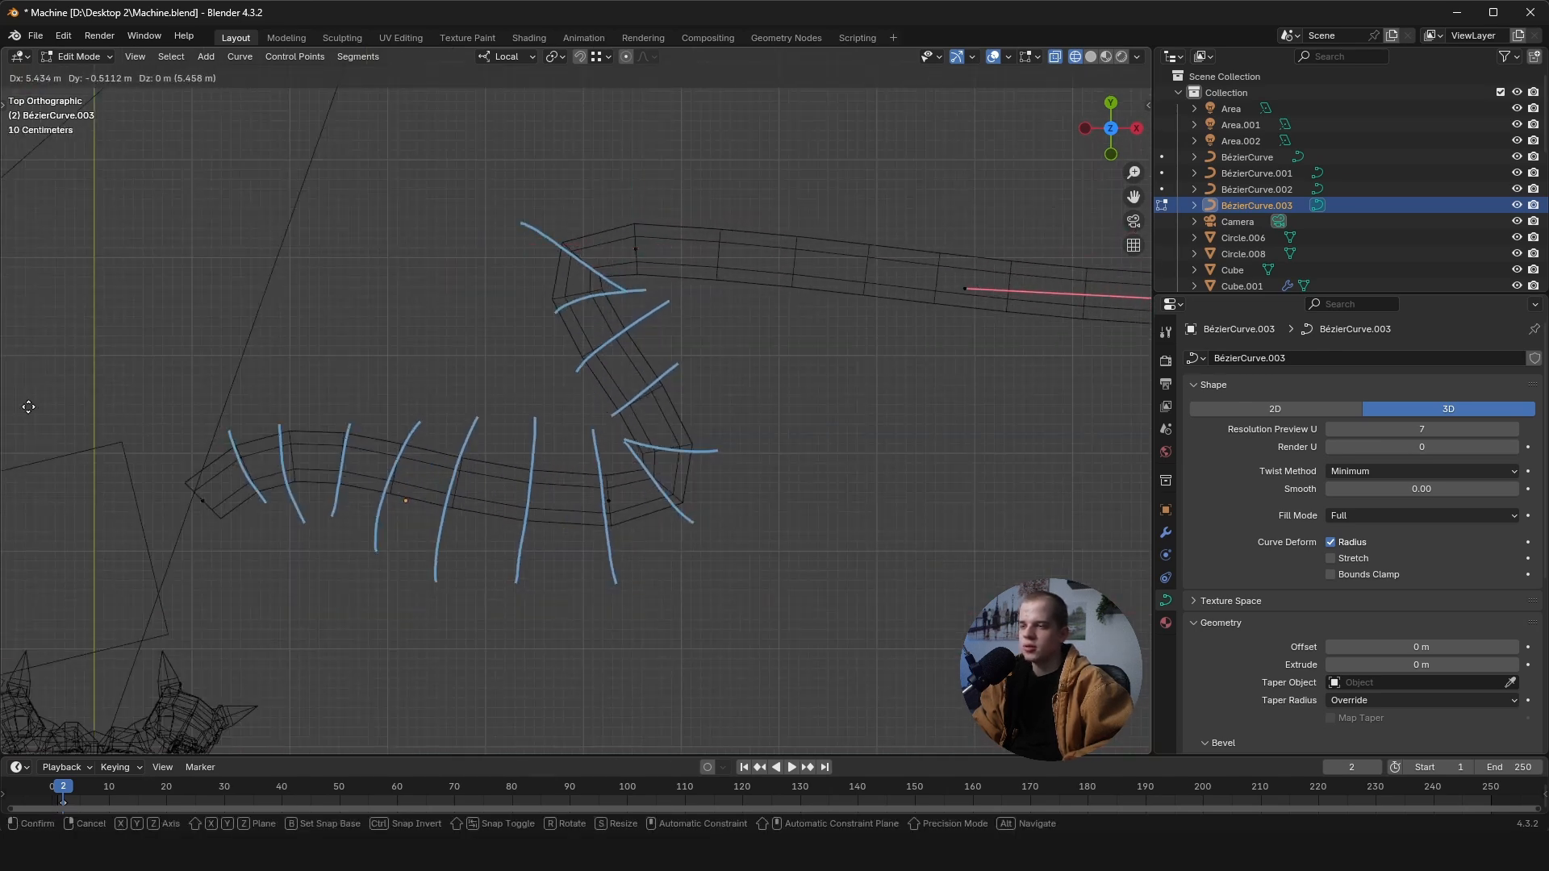
{"action": "left_click", "coordinate": [335, 409]}
{"action": "scroll", "coordinate": [335, 409], "scroll_direction": "down", "scroll_amount": 2}
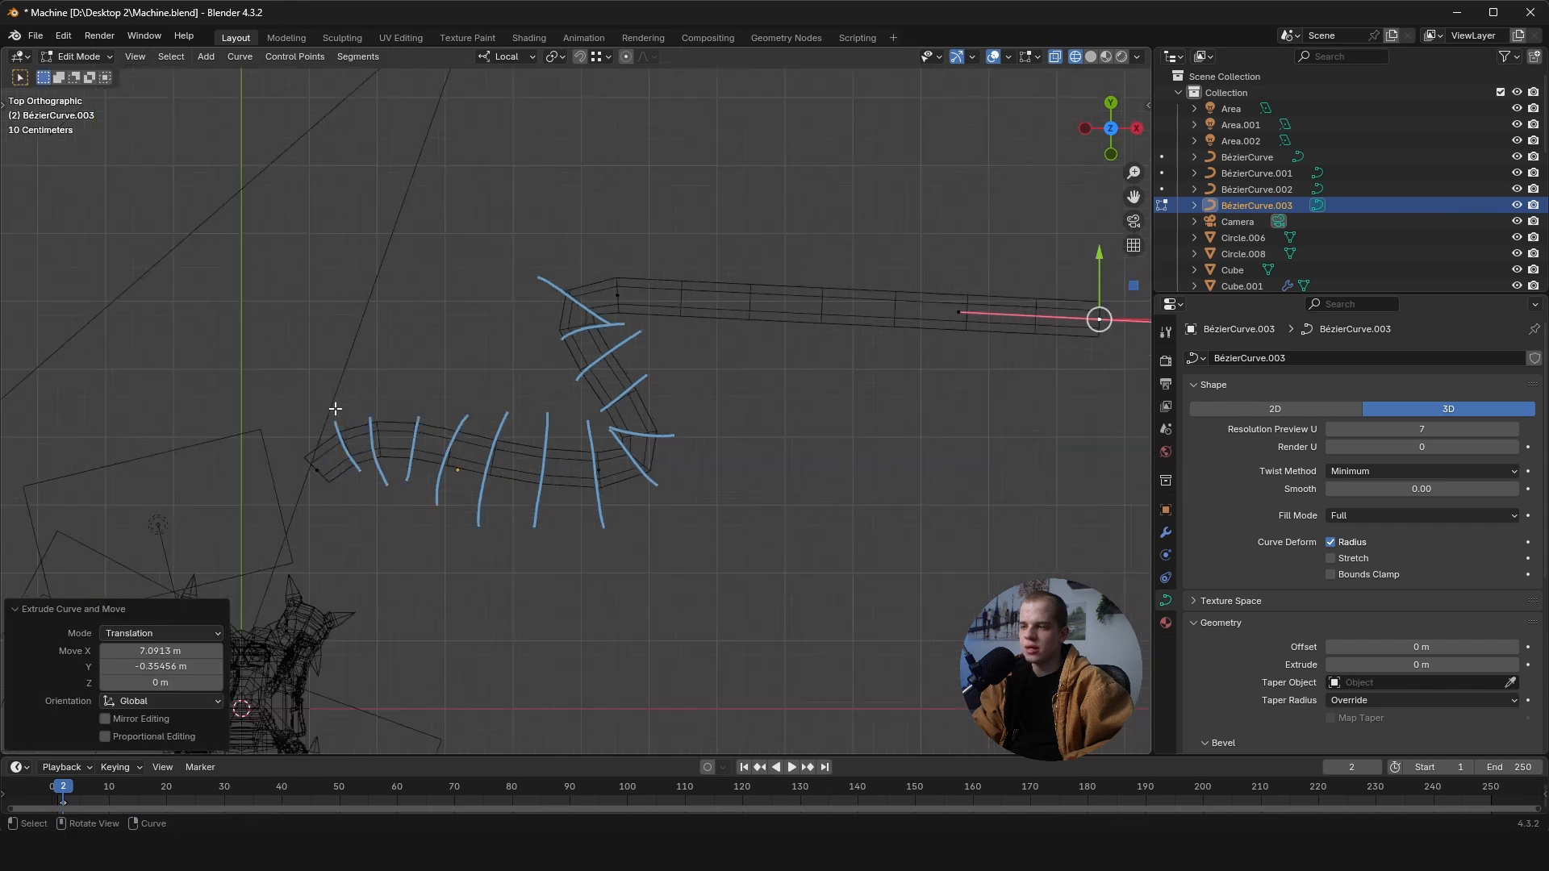
{"action": "middle_click_drag", "start_coordinate": [888, 398], "coordinate": [664, 401], "text": "shift"}
- Rotate the new end point until its handles are nearly vertical, and move it slightly to bend the long segment
{"action": "key", "text": "s"}
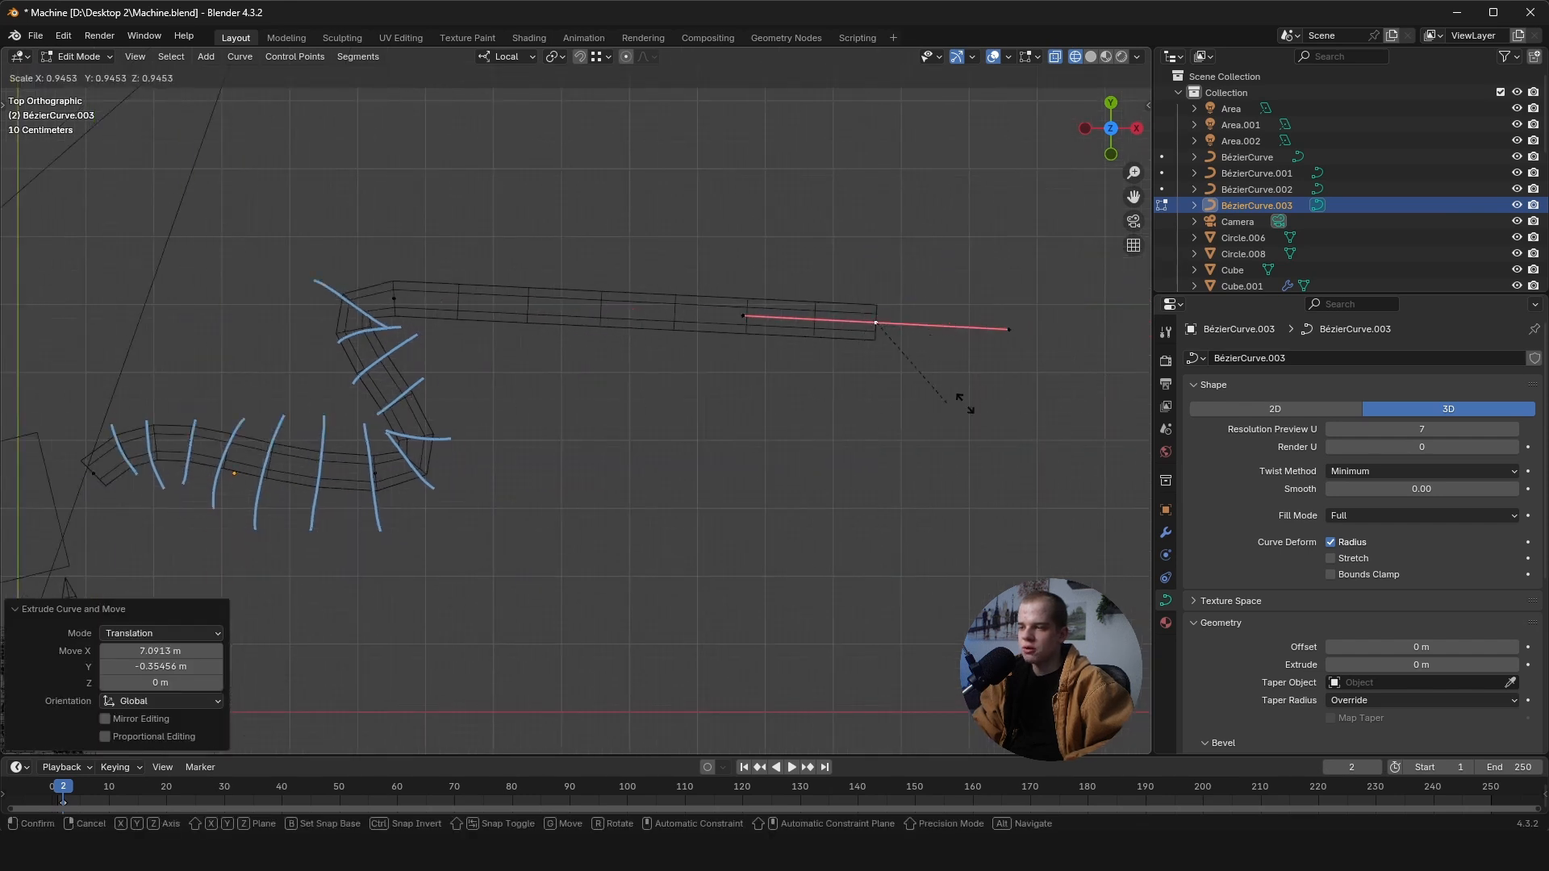
{"action": "right_click", "coordinate": [963, 402]}
{"action": "key", "text": "r"}
{"action": "left_click", "coordinate": [947, 182]}
{"action": "key", "text": "g"}
{"action": "left_click", "coordinate": [882, 304]}
{"action": "key", "text": "Tab"}
{"action": "key", "text": "Tab"}
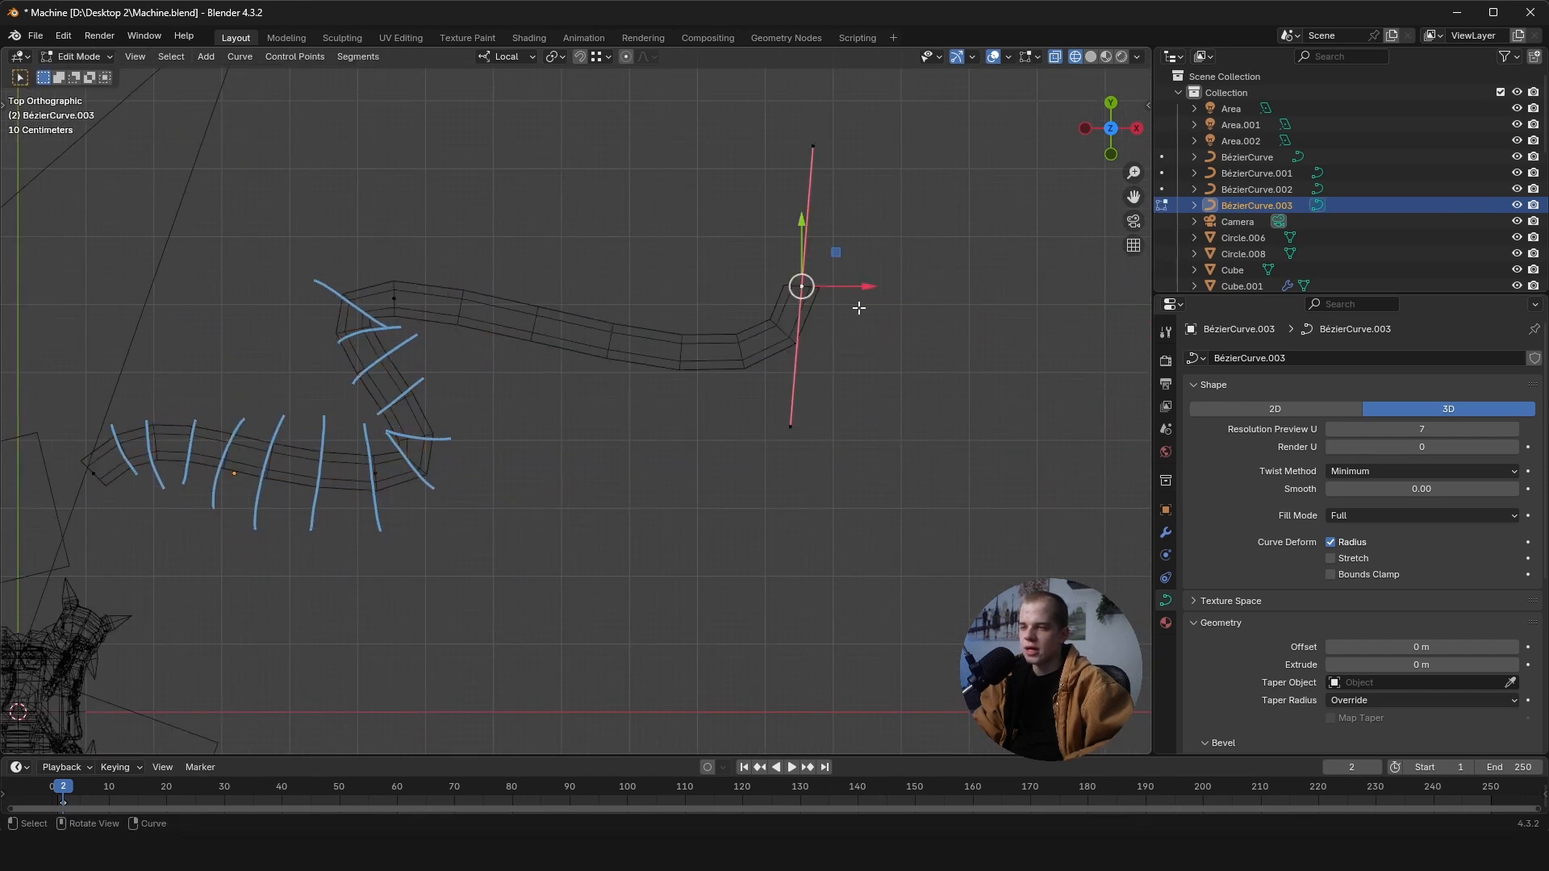
- Subdivide the long segment between the tube's upper bend point and its far end point
{"action": "middle_click_drag", "start_coordinate": [789, 305], "coordinate": [791, 397], "text": "shift"}
{"action": "scroll", "coordinate": [792, 398], "scroll_direction": "up", "scroll_amount": 2}
{"action": "scroll", "coordinate": [581, 393], "scroll_direction": "down", "scroll_amount": 2}
{"action": "left_click", "coordinate": [399, 388], "text": "shift"}
{"action": "right_click", "coordinate": [382, 382]}
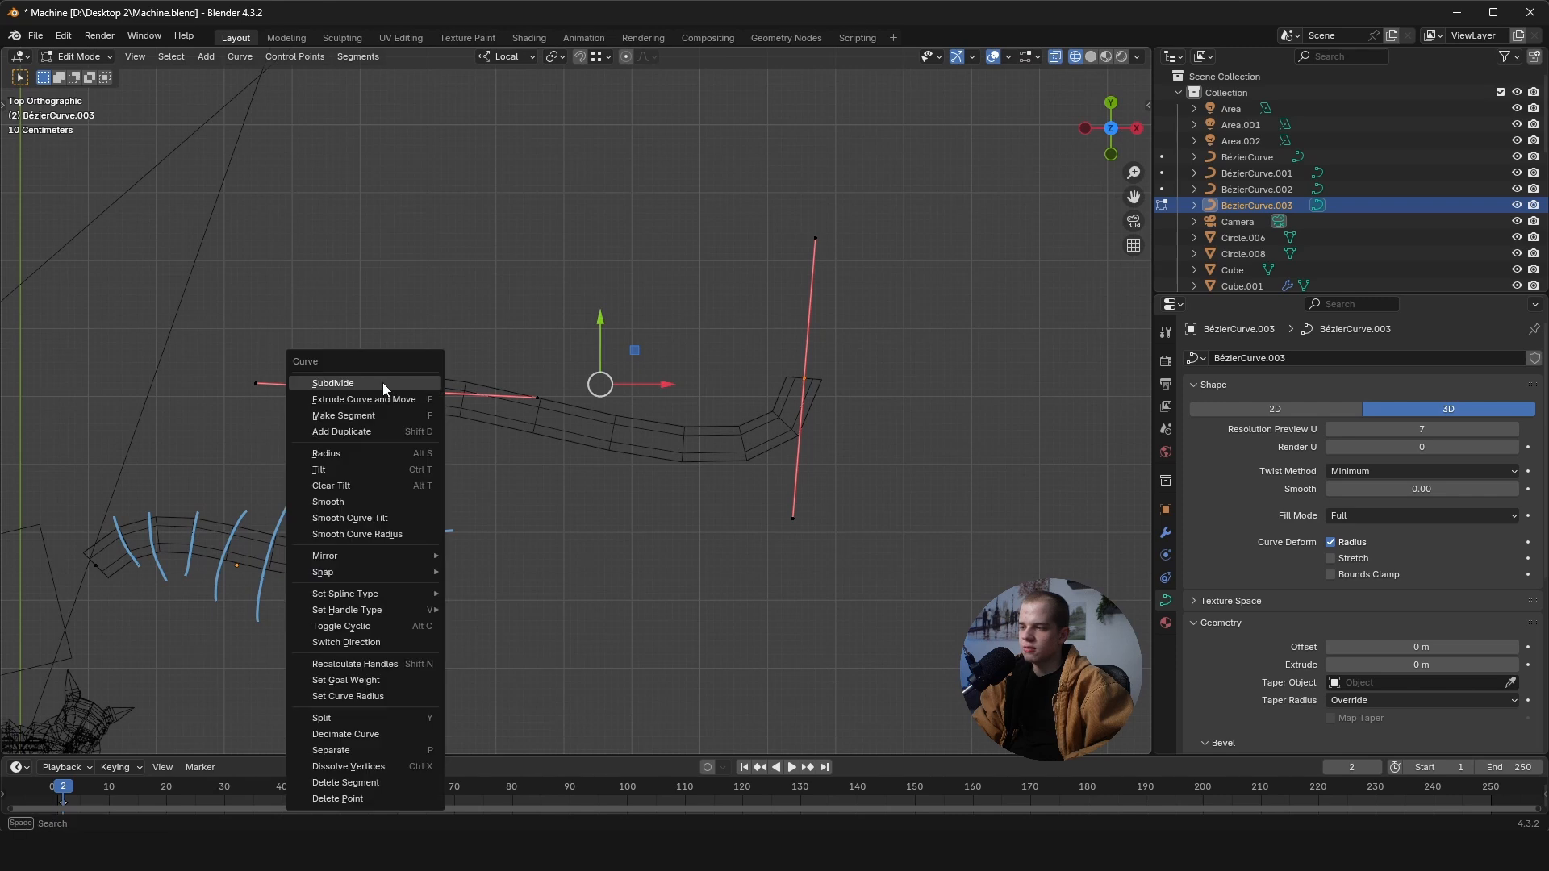
{"action": "left_click", "coordinate": [382, 383]}
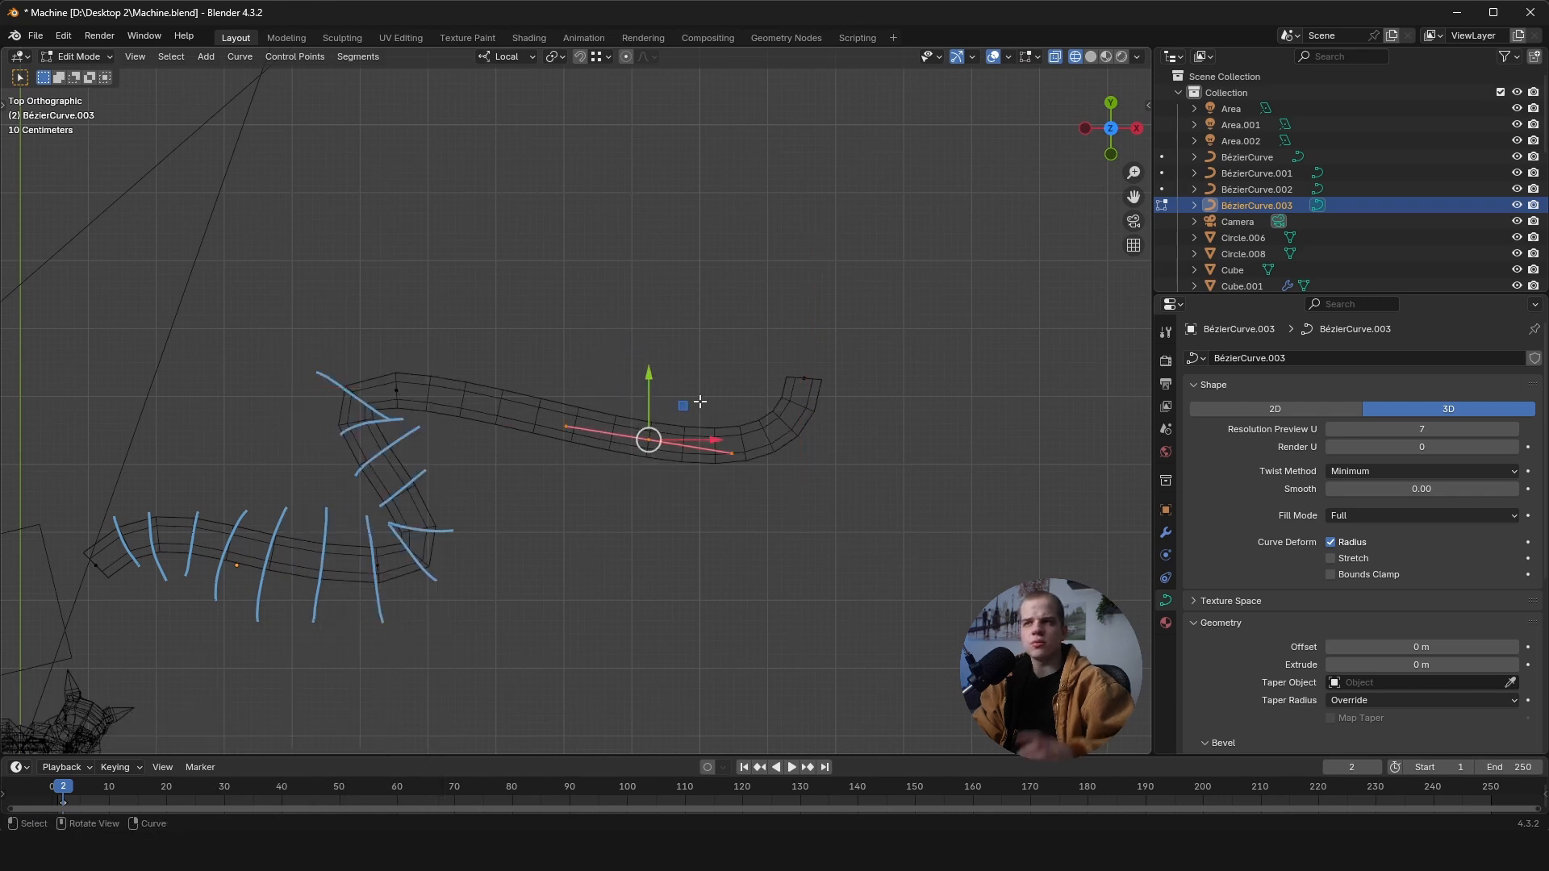
- Rotate the new middle control point about -28.8° and move it toward the tube's far end
{"action": "left_click", "coordinate": [901, 479]}
{"action": "key", "text": "r"}
{"action": "left_click", "coordinate": [863, 398]}
{"action": "key", "text": "g"}
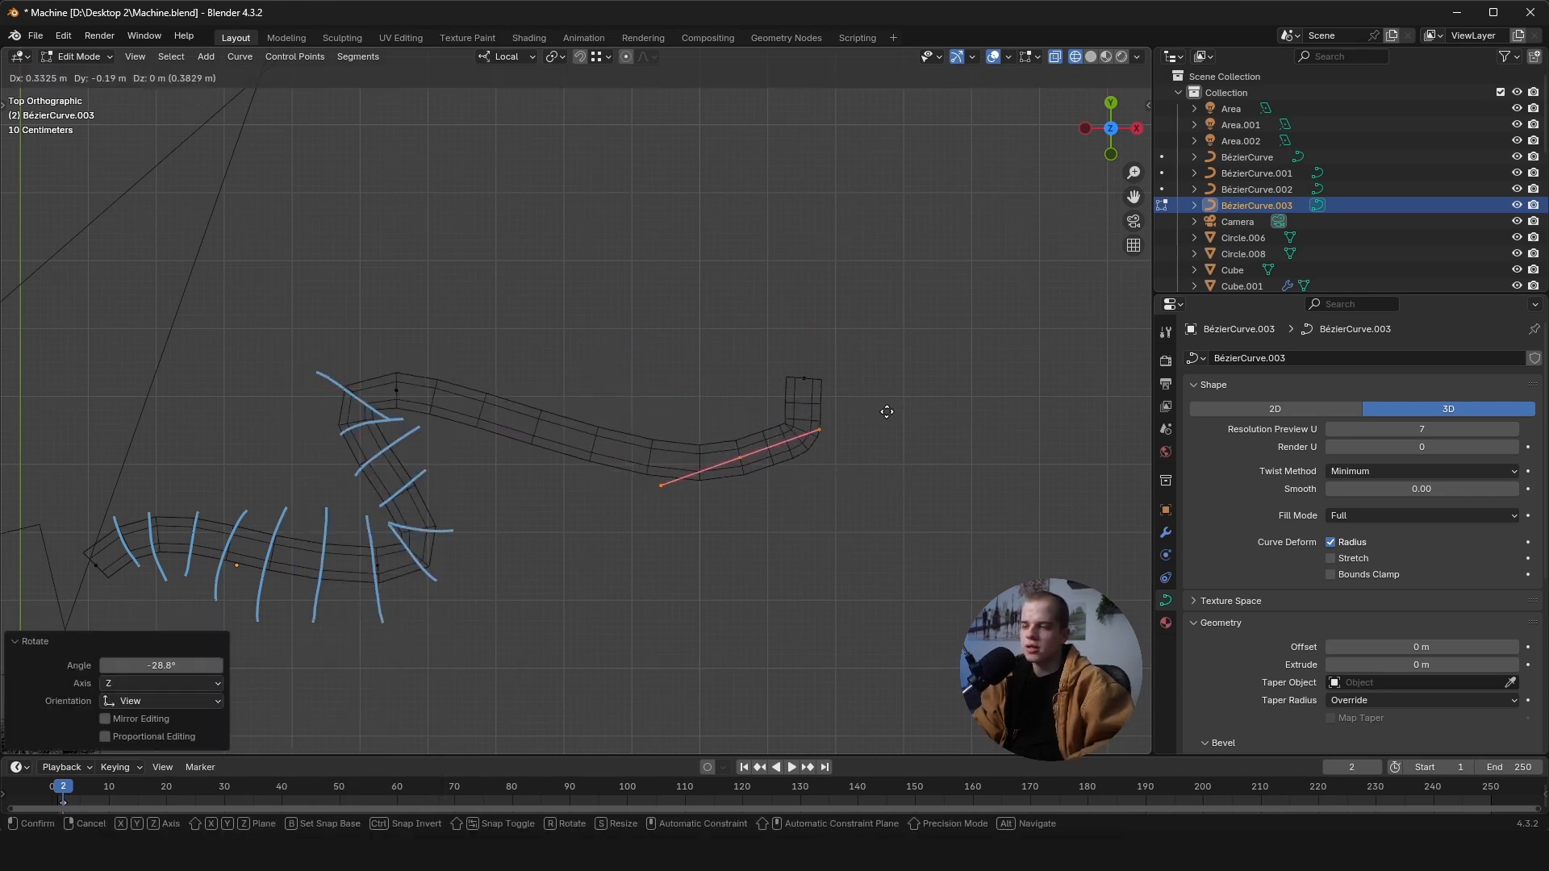
{"action": "left_click", "coordinate": [895, 412]}
- Shrink the middle control point's handles, then move and rotate it into place close to the tube's end bend
{"action": "key", "text": "s"}
{"action": "left_click", "coordinate": [790, 459]}
{"action": "key", "text": "g"}
{"action": "left_click", "coordinate": [809, 438]}
{"action": "key", "text": "r"}
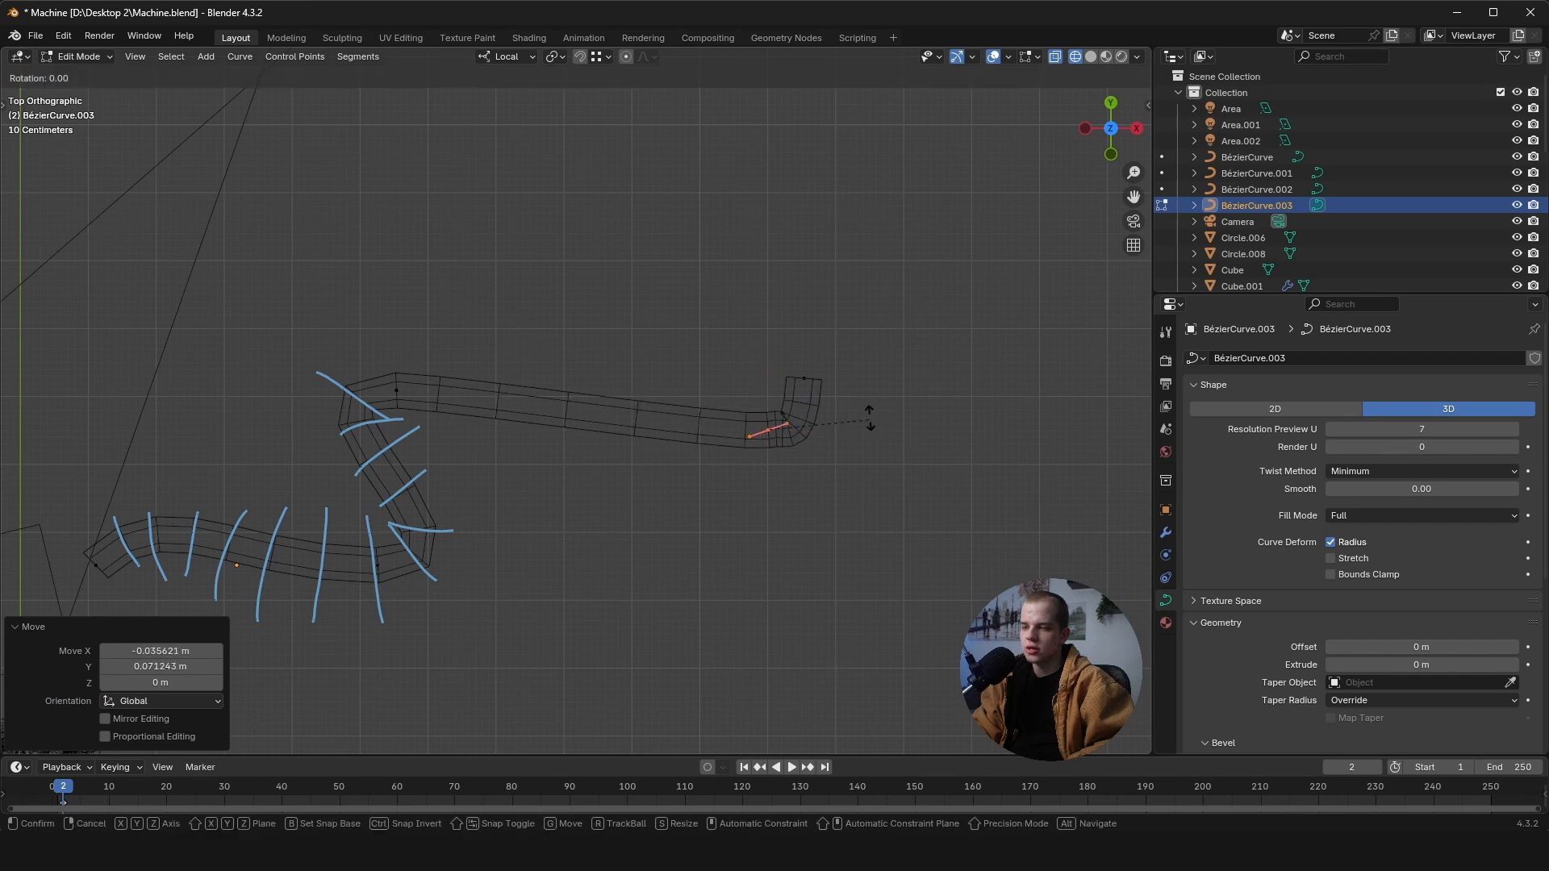
{"action": "left_click", "coordinate": [869, 410]}
{"action": "key", "text": "g"}
{"action": "left_click", "coordinate": [864, 423]}
- Scale the end point's handles to 0.446 and move it about -0.36 m along Y to tighten the end bend
{"action": "left_click", "coordinate": [803, 378]}
{"action": "key", "text": "s"}
{"action": "left_click", "coordinate": [885, 419]}
{"action": "key", "text": "g"}
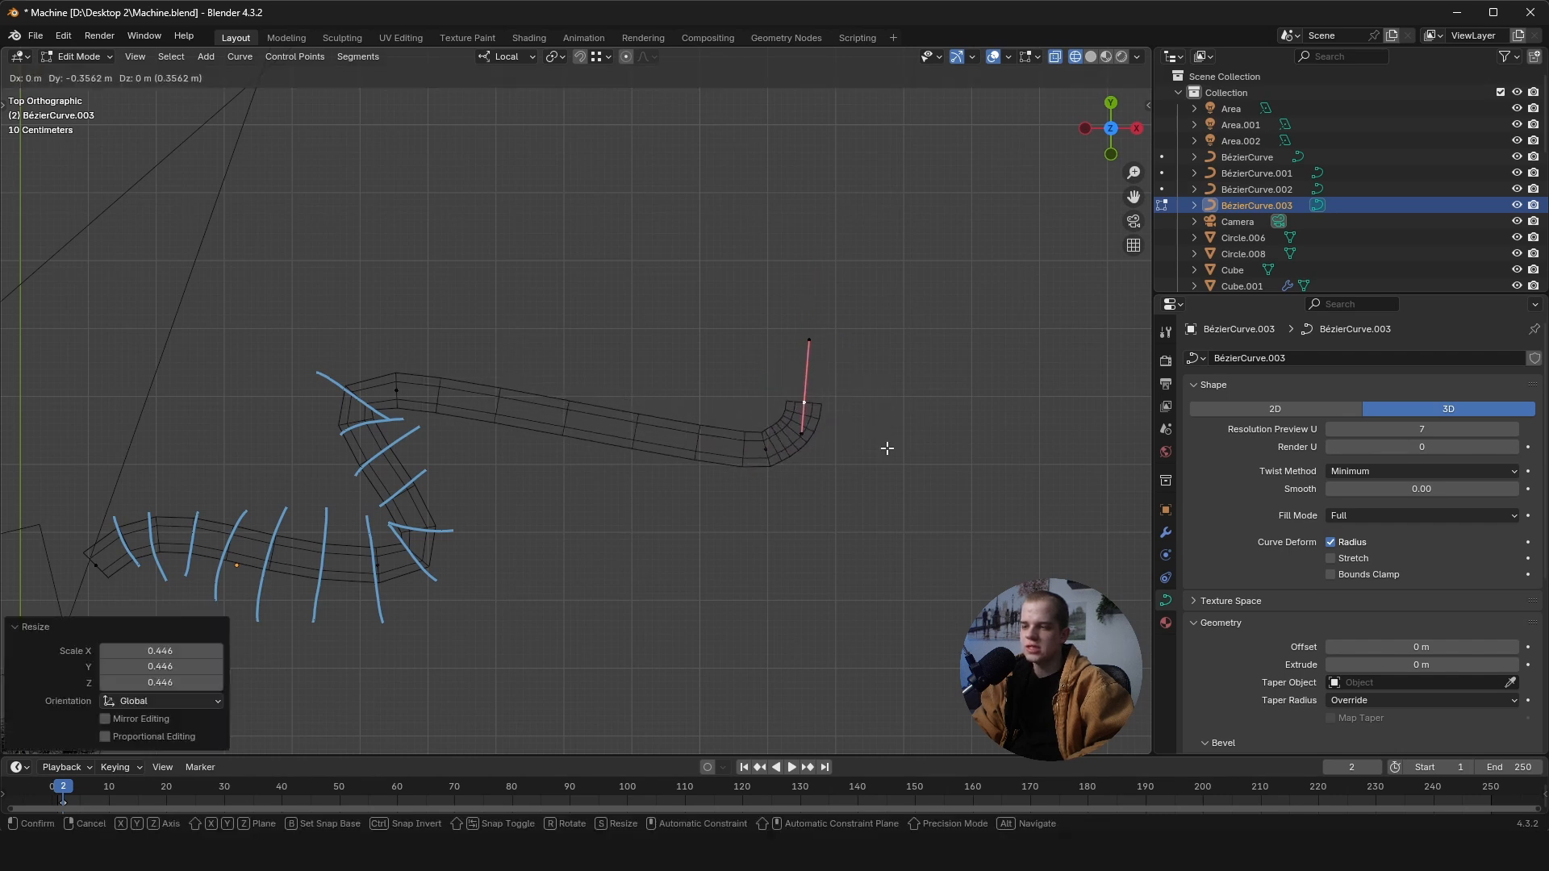
{"action": "left_click", "coordinate": [885, 446]}
{"action": "left_click", "coordinate": [837, 450]}
{"action": "left_click", "coordinate": [742, 461]}
{"action": "key", "text": "g"}
{"action": "left_click", "coordinate": [742, 462]}
{"action": "key", "text": "Tab"}
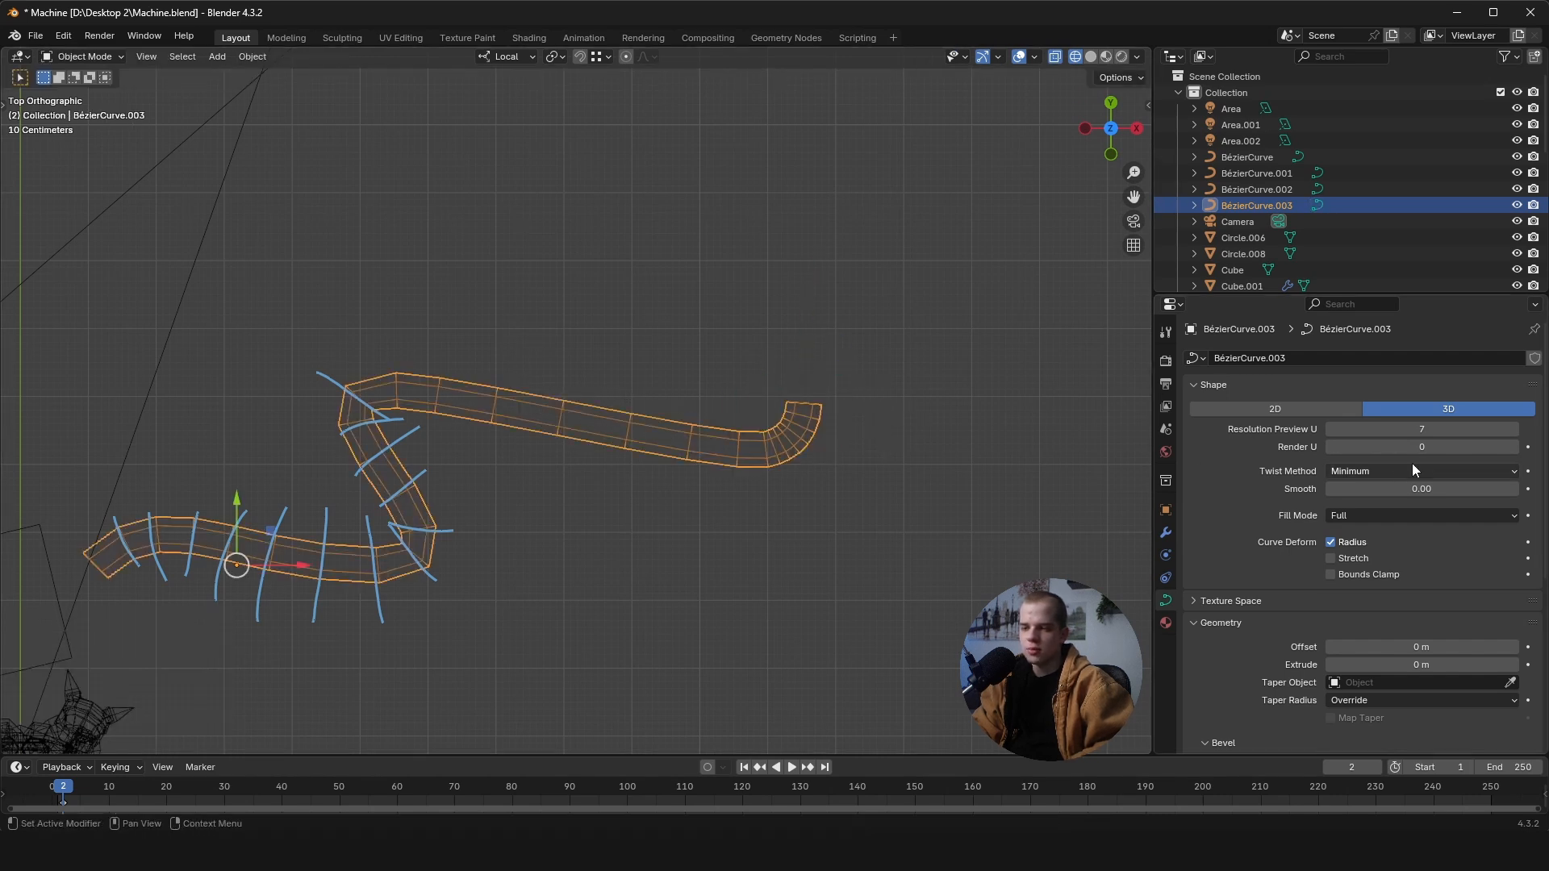
- Set the tube curve's Resolution Preview U to 5
{"action": "left_click", "coordinate": [1331, 429]}
{"action": "left_click", "coordinate": [1331, 430]}
{"action": "key", "text": "Tab"}
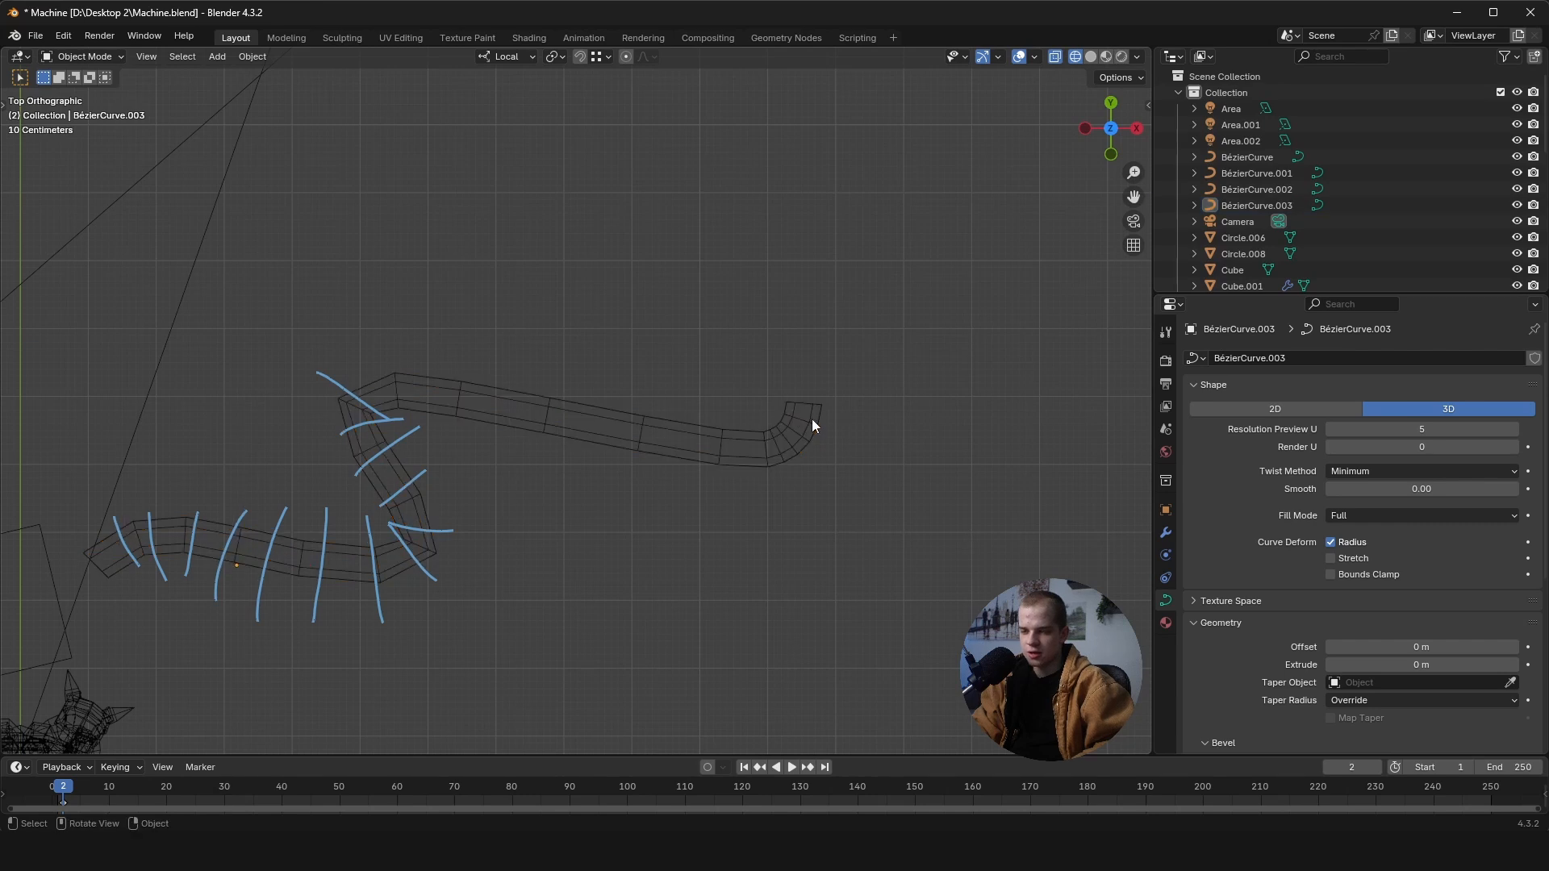
{"action": "key", "text": "Tab"}
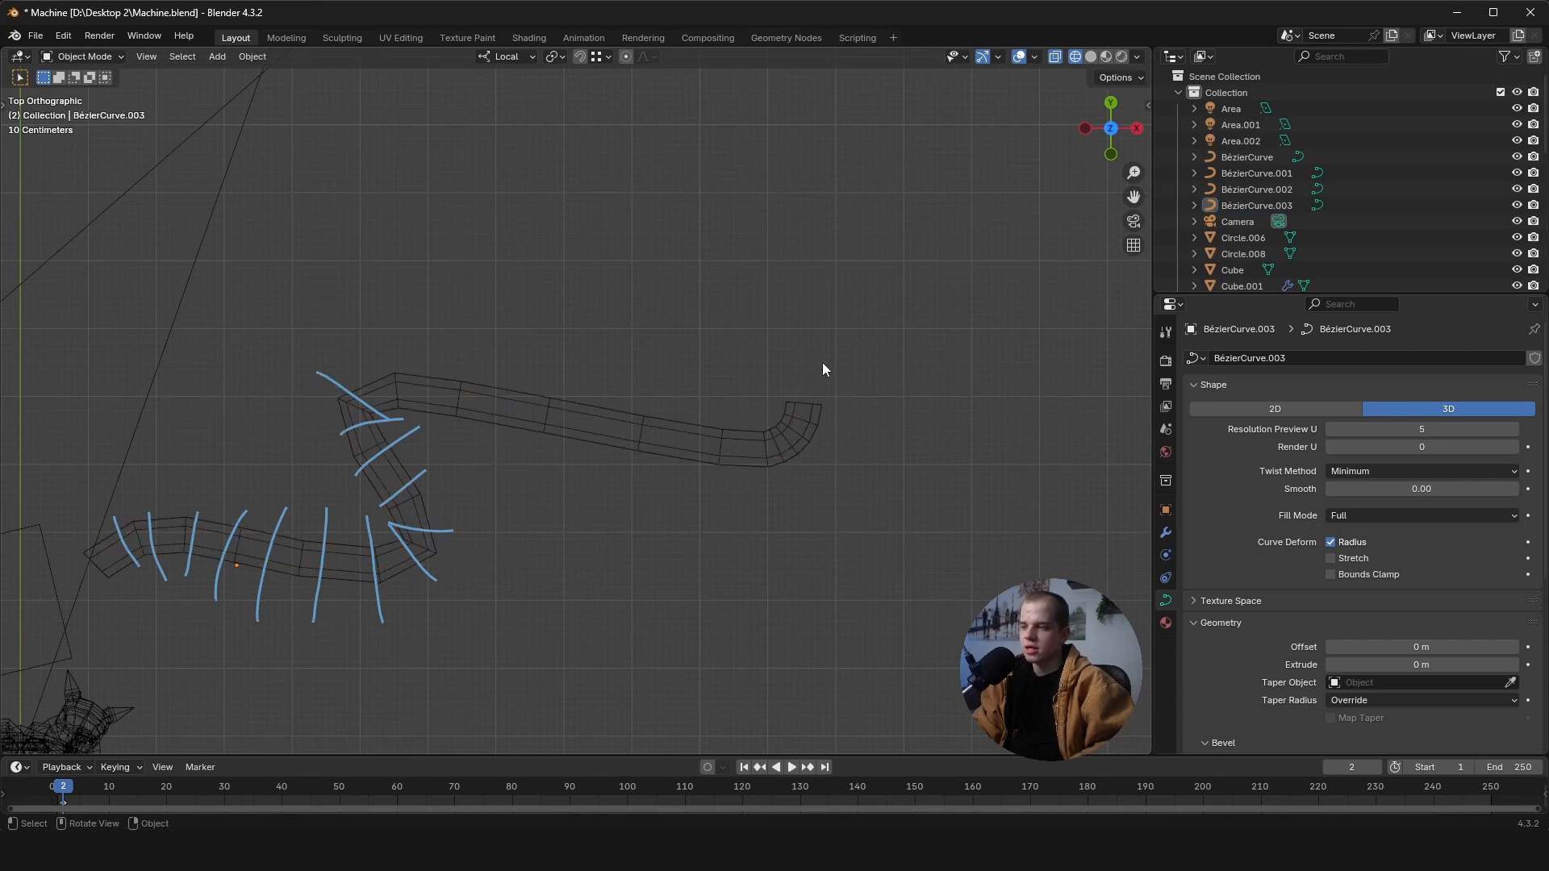
- Convert the tube curve to a mesh and open it for editing
{"action": "left_click", "coordinate": [676, 442]}
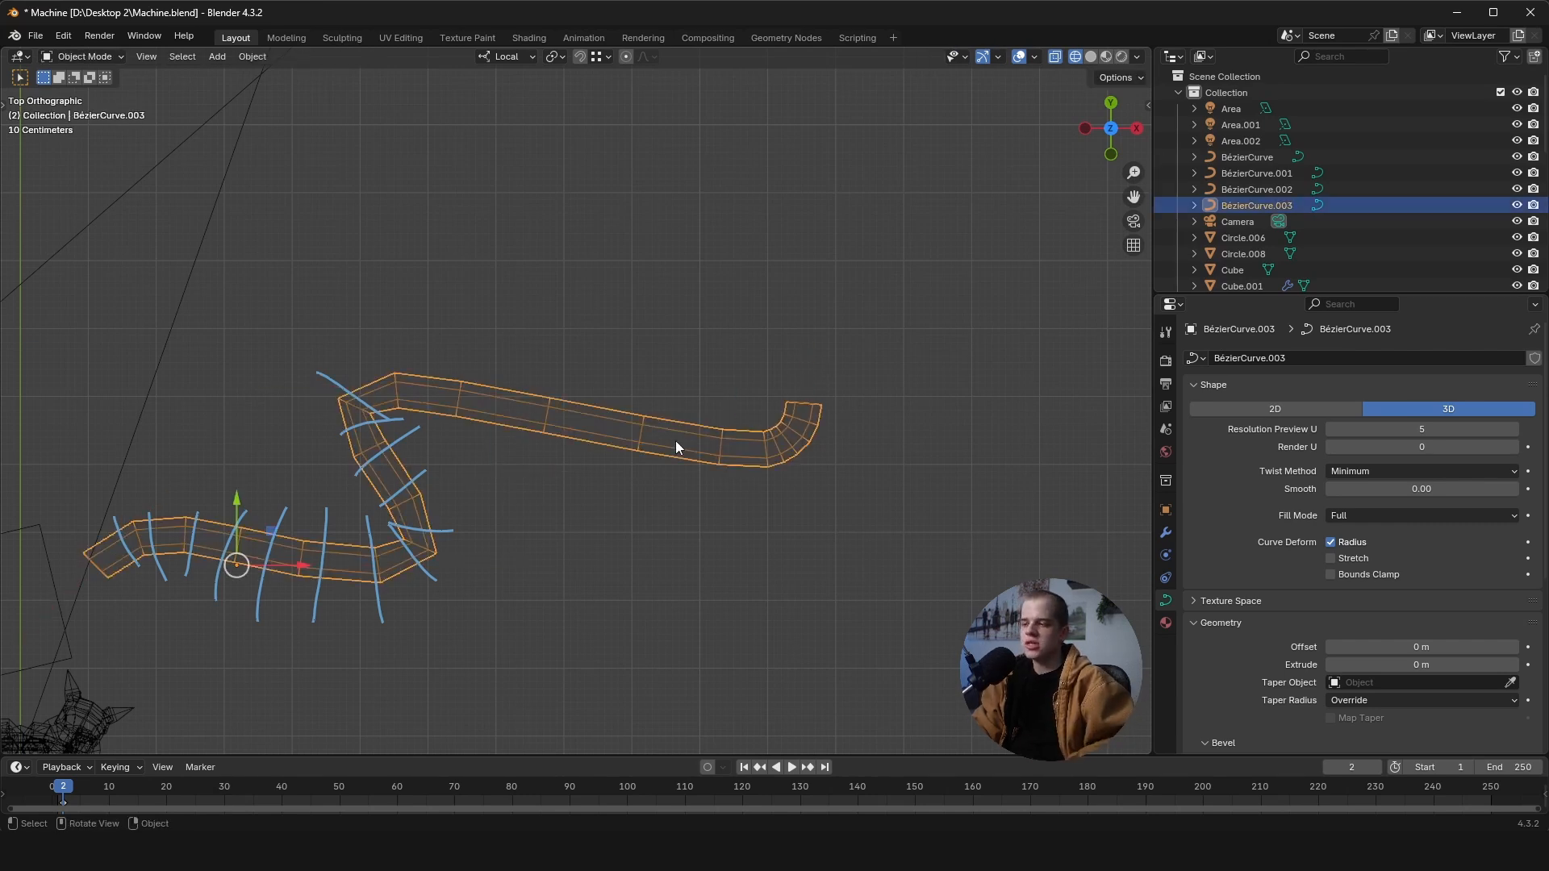
{"action": "left_click", "coordinate": [244, 57]}
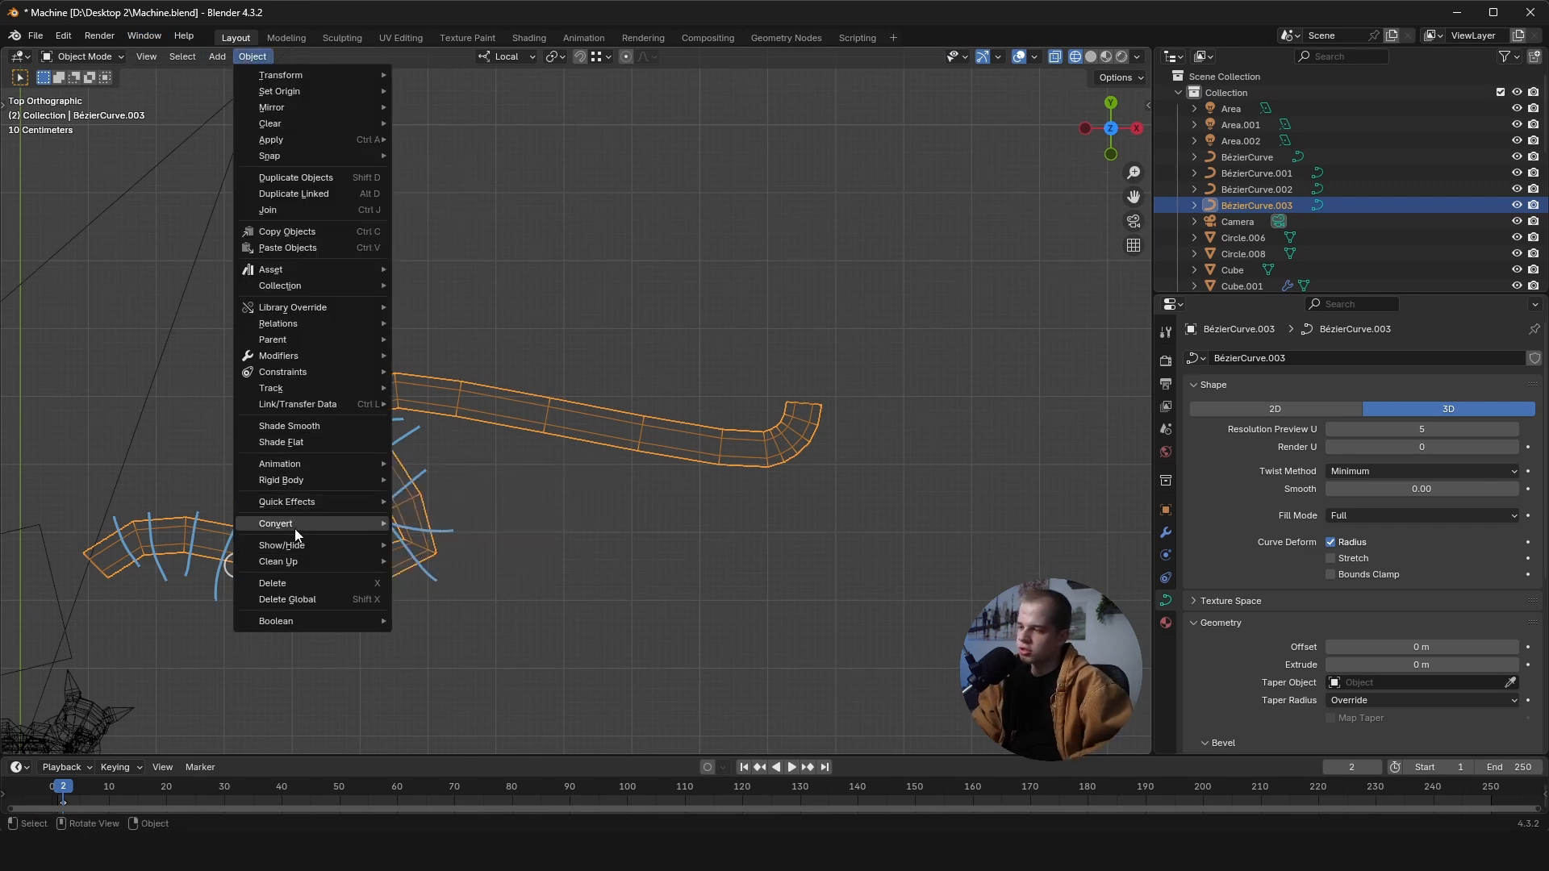
{"action": "mouse_move", "coordinate": [294, 525]}
{"action": "left_click", "coordinate": [492, 526]}
{"action": "key", "text": "Tab"}
- Examine the converted tube's vertices and edge loops along the long segment and near the end bend
{"action": "key", "text": "alt+a"}
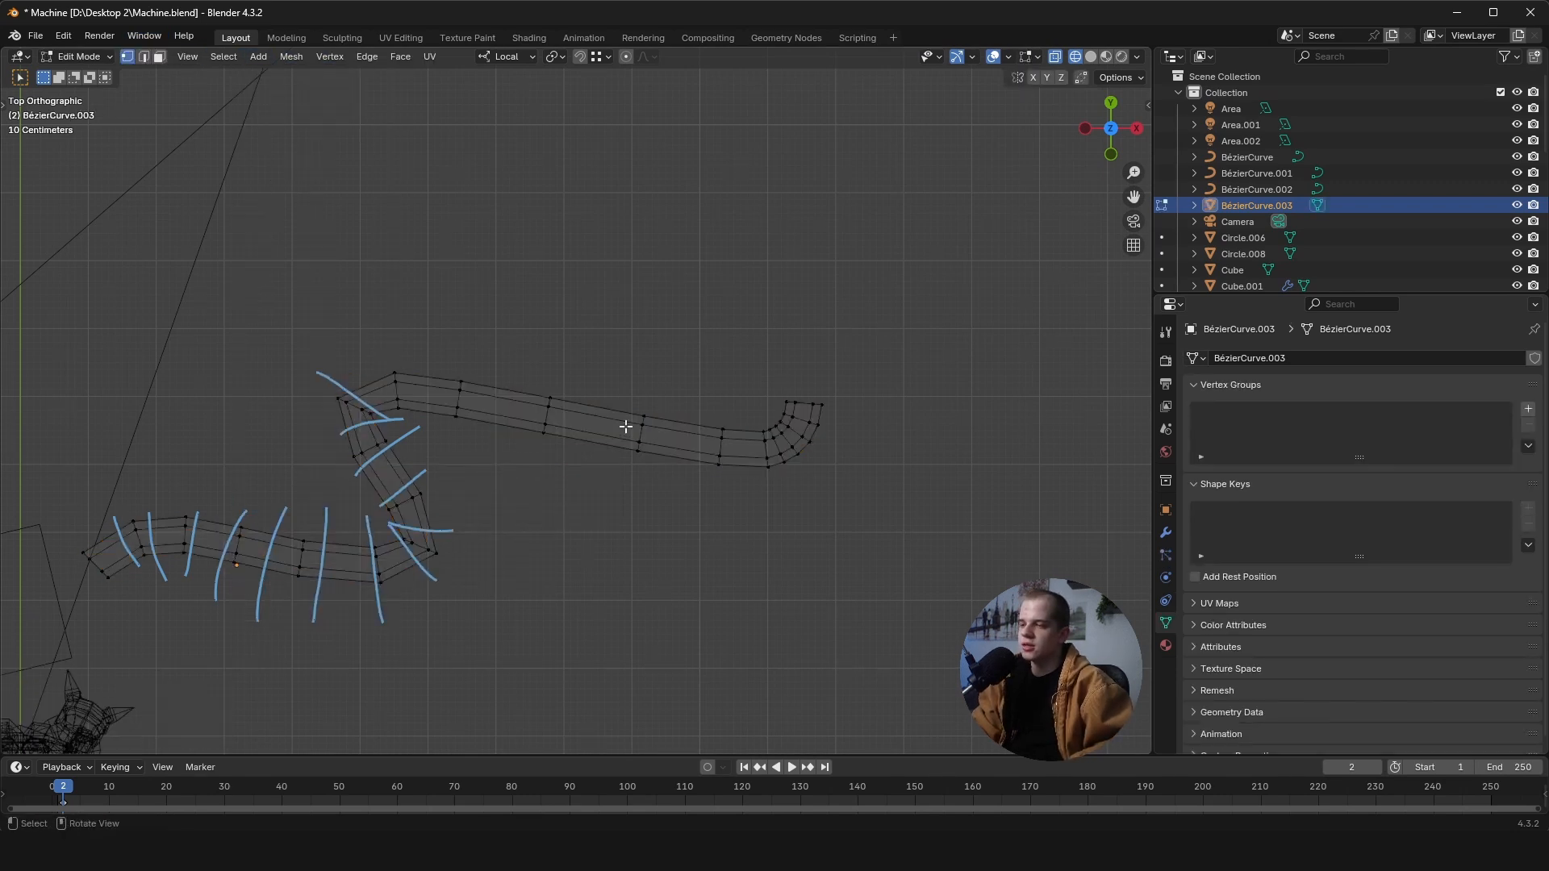
{"action": "left_click_drag", "start_coordinate": [564, 520], "coordinate": [729, 325]}
{"action": "left_click", "coordinate": [722, 443], "text": "alt"}
{"action": "key", "text": "alt+a"}
{"action": "key", "text": "Tab"}
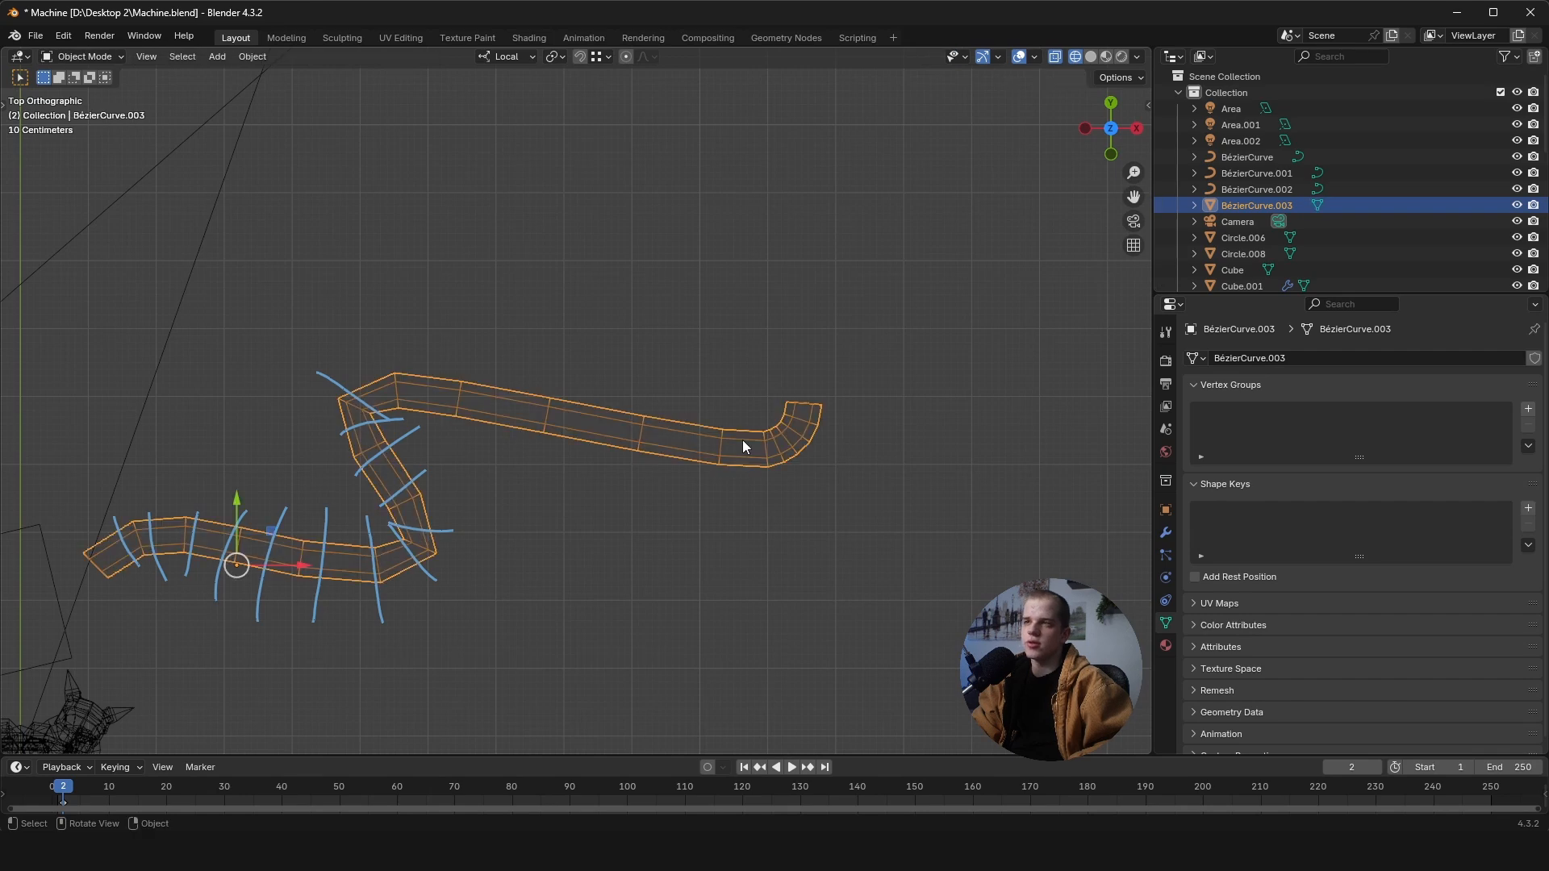
- Delete the demonstration tube beside the mech
{"action": "key", "text": "alt+a"}
{"action": "left_click", "coordinate": [739, 439]}
{"action": "scroll", "coordinate": [618, 447], "scroll_direction": "down", "scroll_amount": 3}
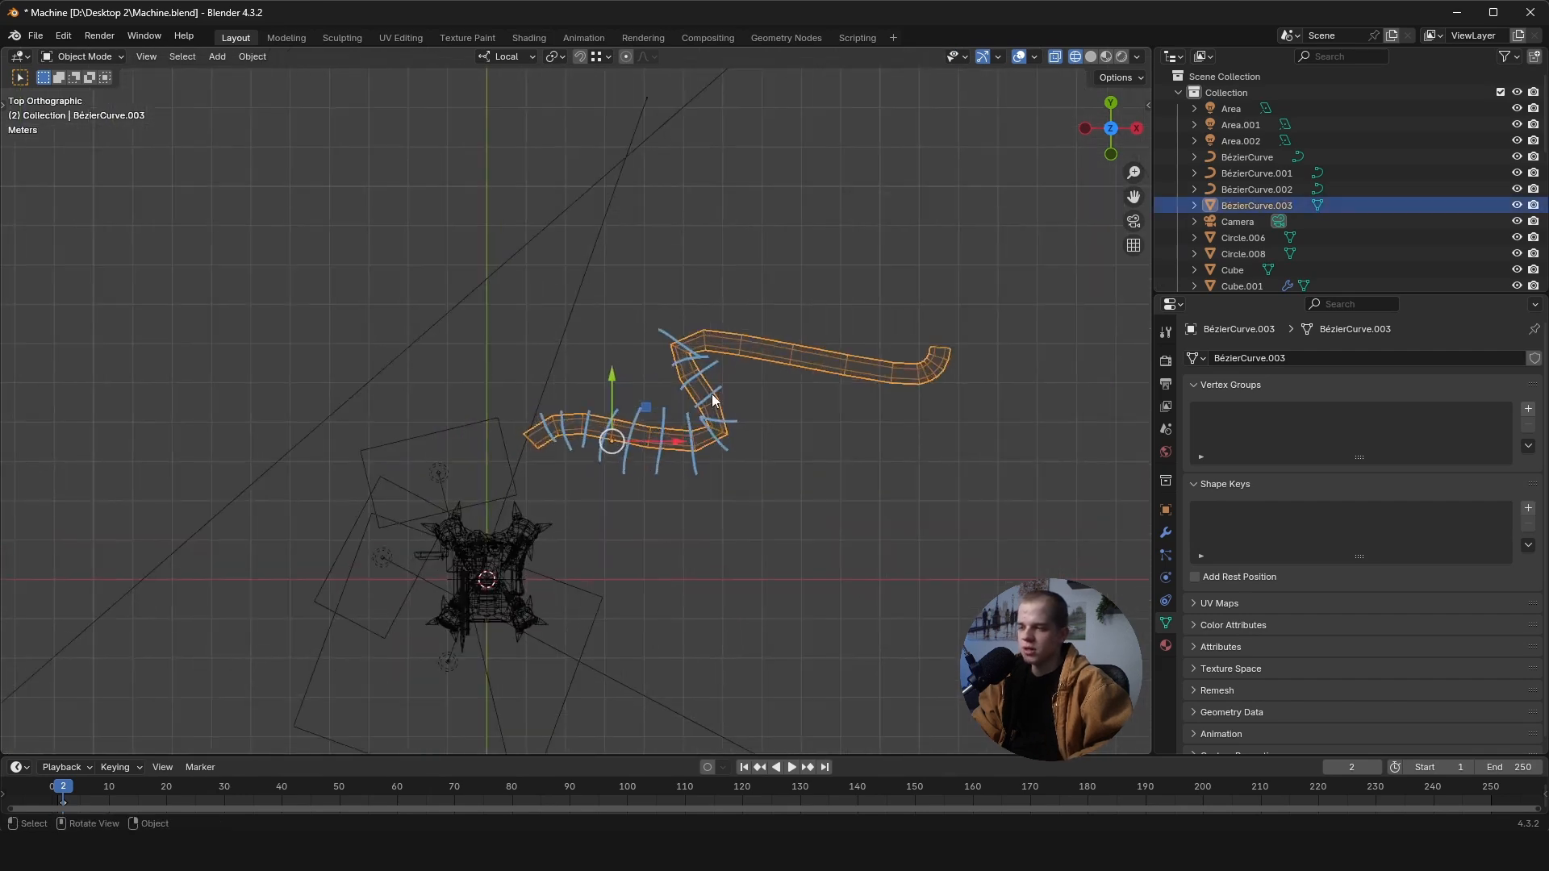
{"action": "key", "text": "n"}
{"action": "key", "text": "n"}
{"action": "key", "text": "x"}
{"action": "left_click", "coordinate": [743, 420]}
- Switch to solid shading and rotate the selected control point of the longer side cable on the mech in the right view
{"action": "key", "text": "z"}
{"action": "left_click", "coordinate": [996, 446]}
{"action": "middle_click_drag", "start_coordinate": [996, 446], "coordinate": [650, 373]}
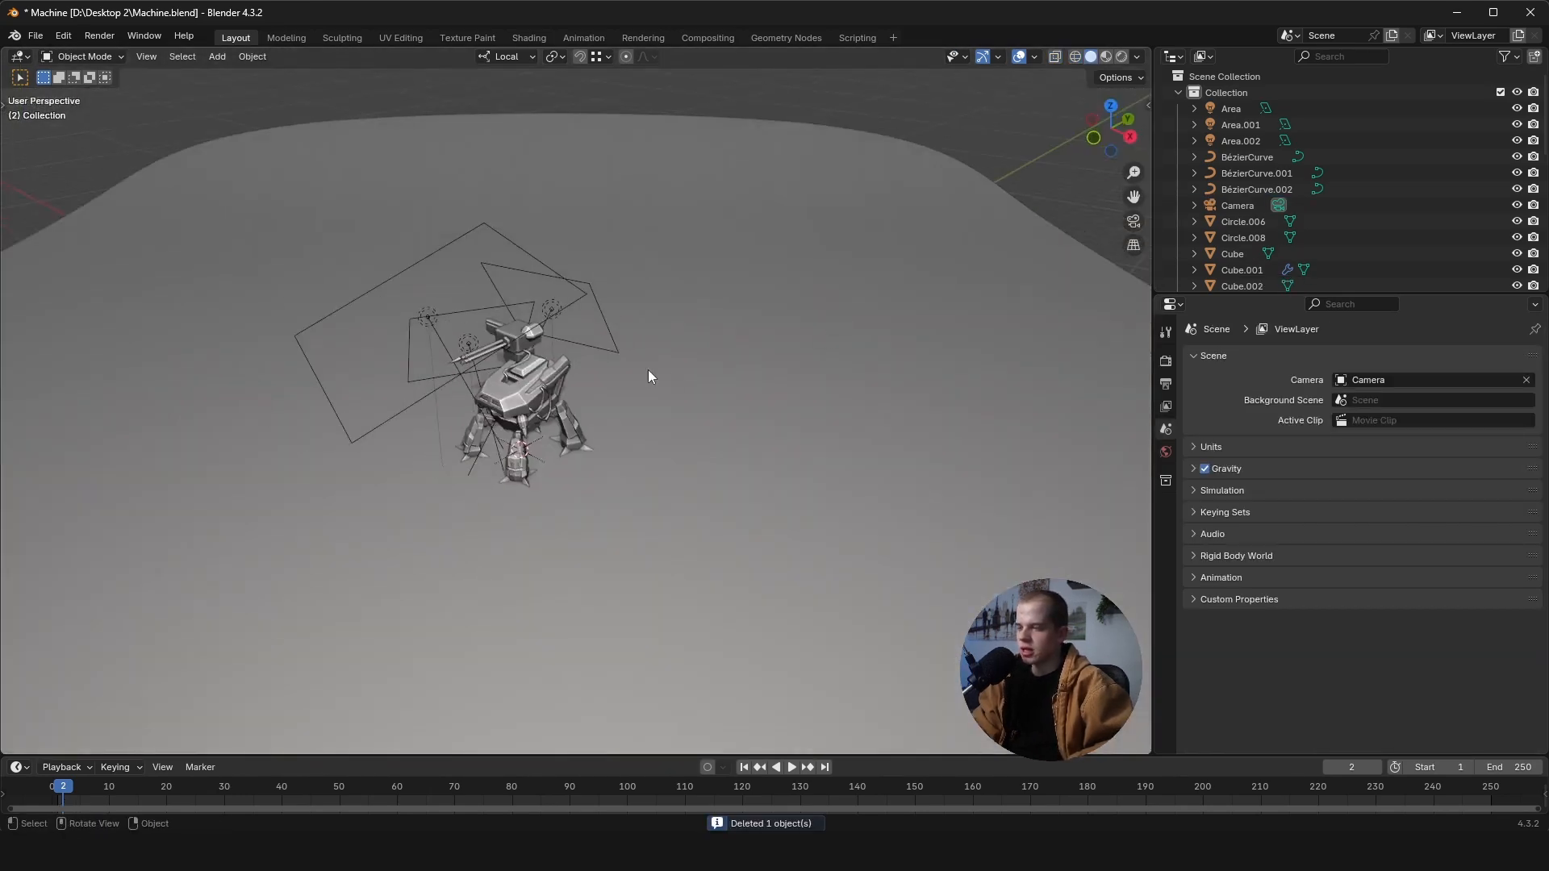
{"action": "scroll", "coordinate": [650, 373], "scroll_direction": "up", "scroll_amount": 6}
{"action": "left_click", "coordinate": [501, 306]}
{"action": "key", "text": "Tab"}
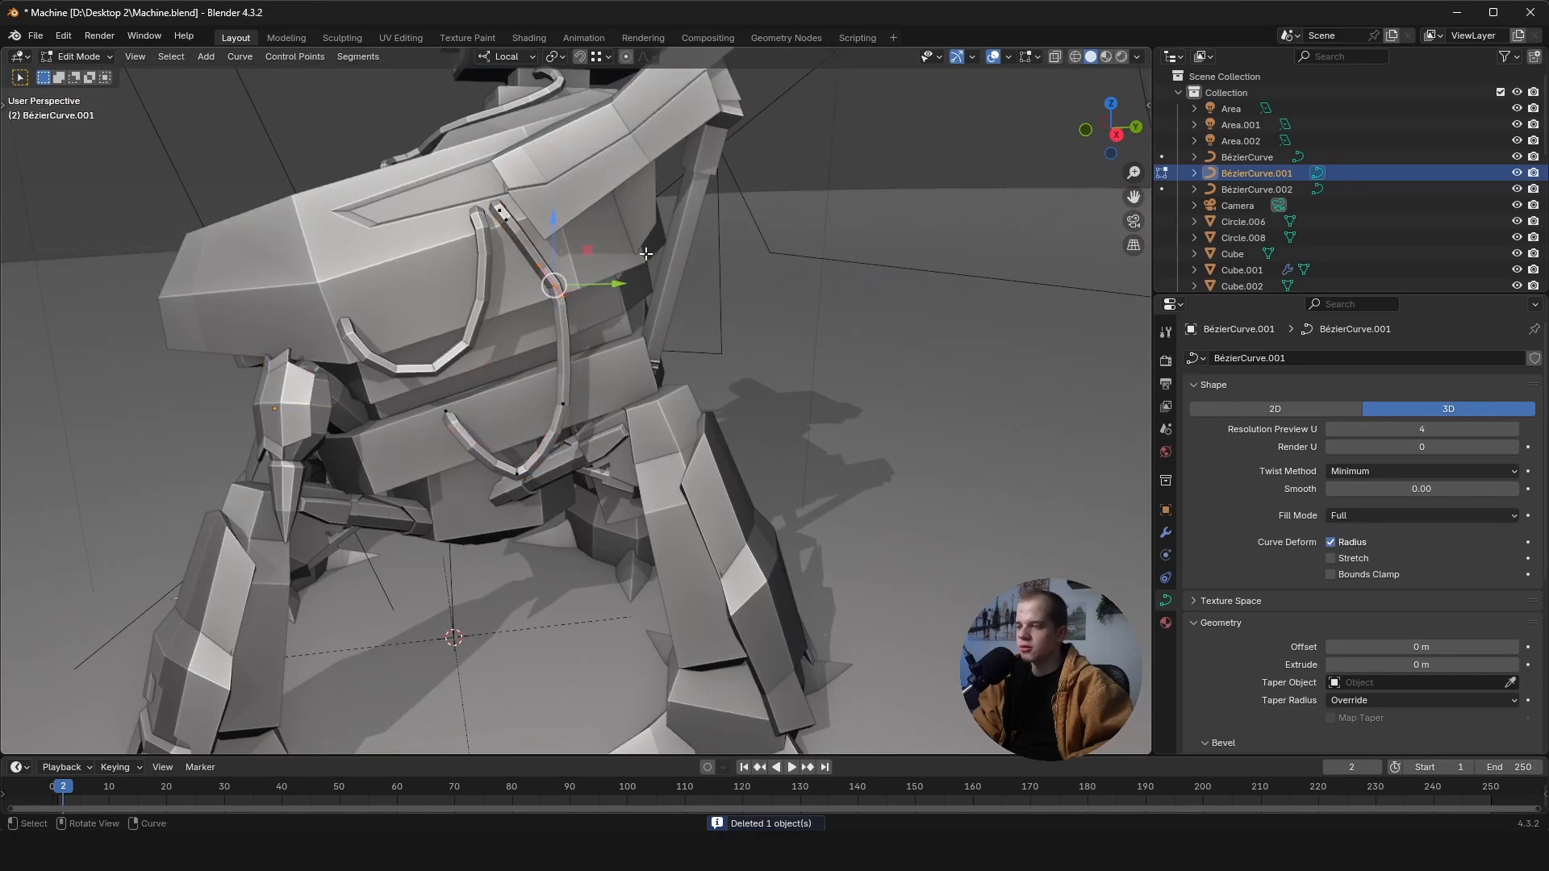
{"action": "key", "text": "KP_3"}
{"action": "key", "text": "r"}
{"action": "left_click", "coordinate": [764, 315]}
{"action": "key", "text": "Tab"}
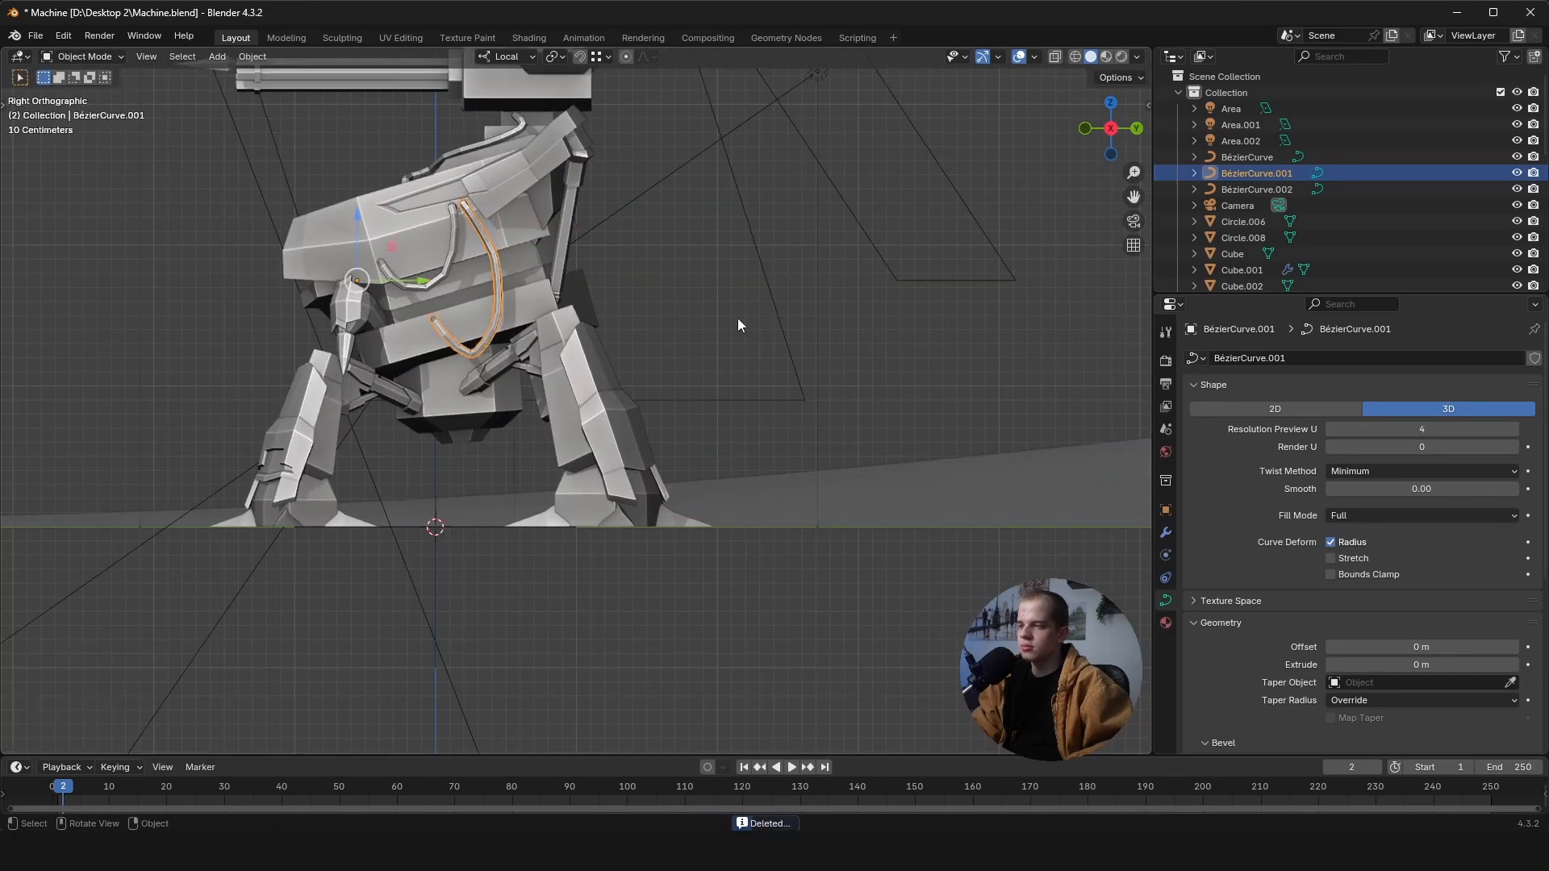
- Deselect the side cable and save the file
{"action": "left_click", "coordinate": [739, 325]}
{"action": "middle_click_drag", "start_coordinate": [526, 234], "coordinate": [844, 418], "text": "shift"}
{"action": "scroll", "coordinate": [802, 339], "scroll_direction": "up", "scroll_amount": 1}
{"action": "scroll", "coordinate": [709, 399], "scroll_direction": "down", "scroll_amount": 2}
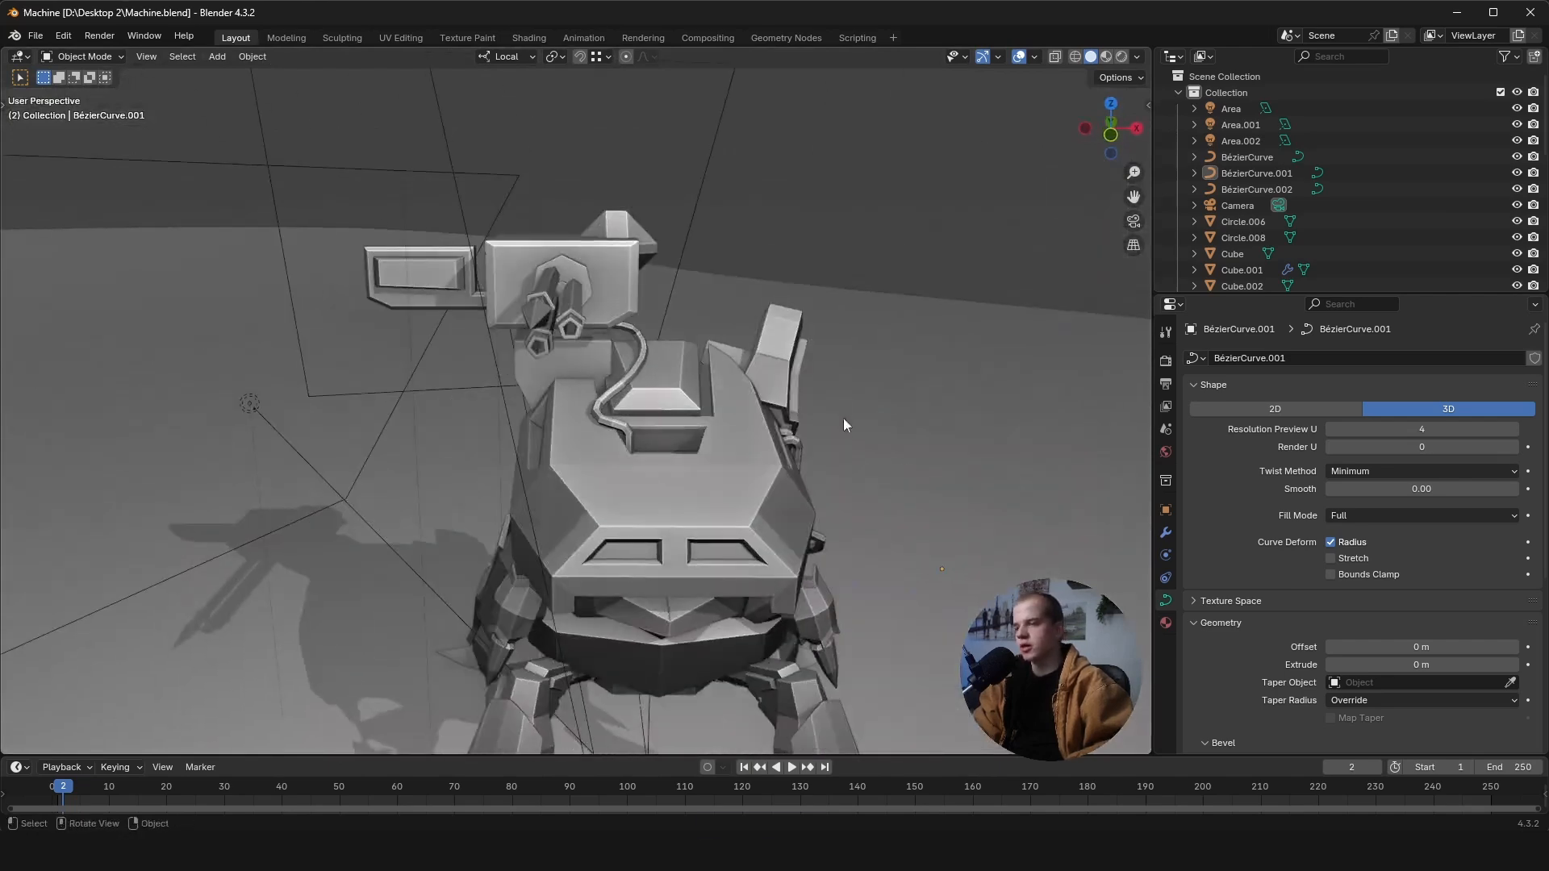
{"action": "key", "text": "ctrl+s"}
- Examine the faceted block attached to the side of the mech's turret, including its mesh in Edit Mode
{"action": "key", "text": "KP_1"}
{"action": "scroll", "coordinate": [755, 307], "scroll_direction": "down", "scroll_amount": 2}
{"action": "middle_click_drag", "start_coordinate": [944, 326], "coordinate": [177, 276]}
{"action": "scroll", "coordinate": [836, 326], "scroll_direction": "up", "scroll_amount": 2}
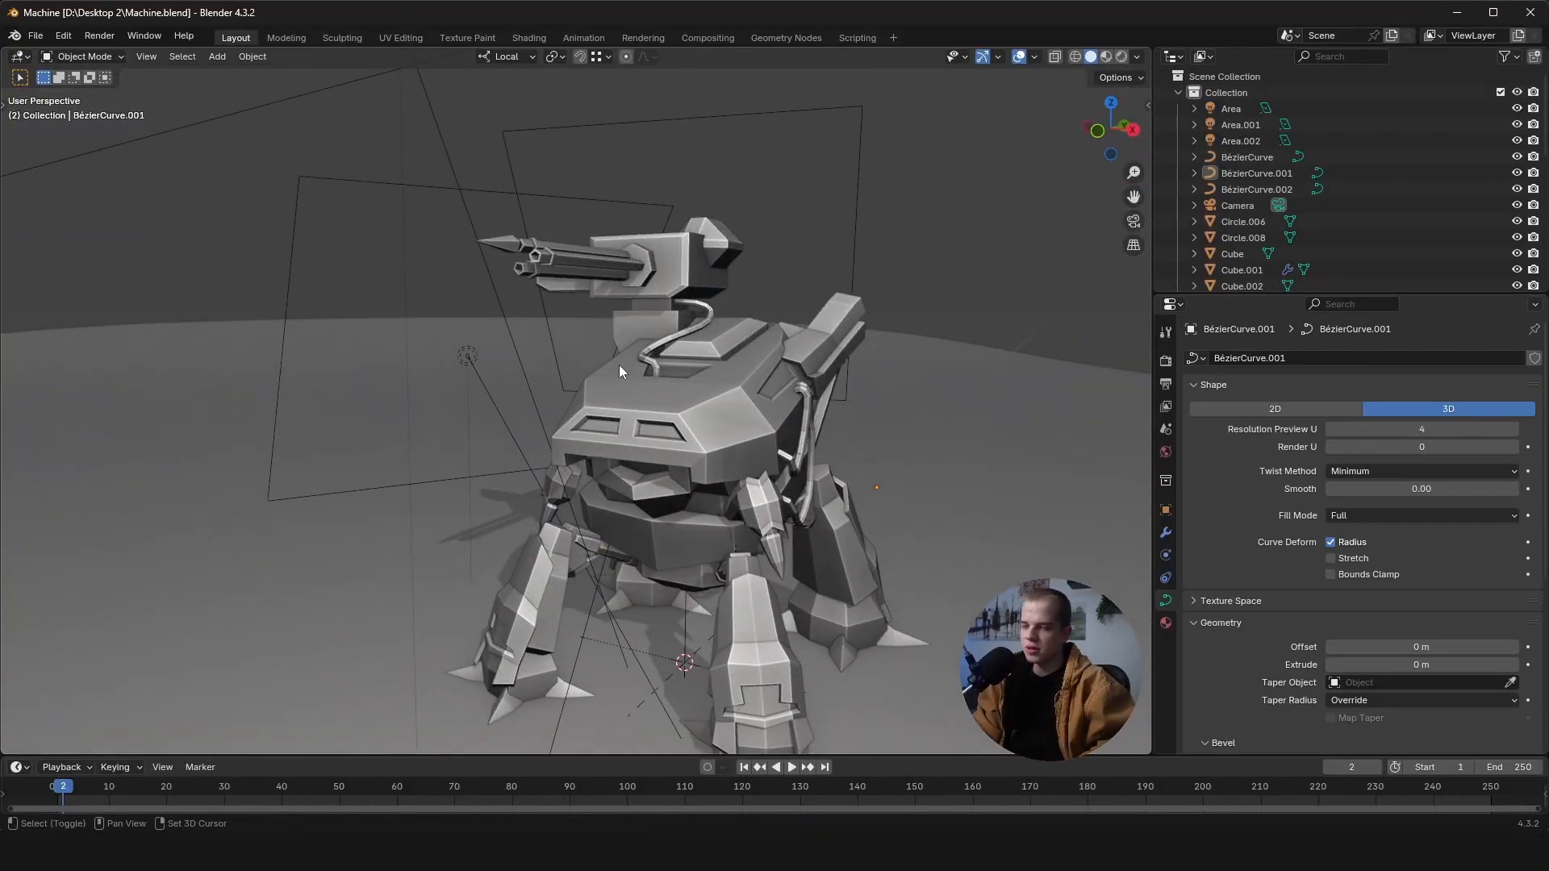
{"action": "middle_click_drag", "start_coordinate": [618, 365], "coordinate": [728, 321]}
{"action": "scroll", "coordinate": [660, 476], "scroll_direction": "up", "scroll_amount": 3}
{"action": "left_click", "coordinate": [683, 334]}
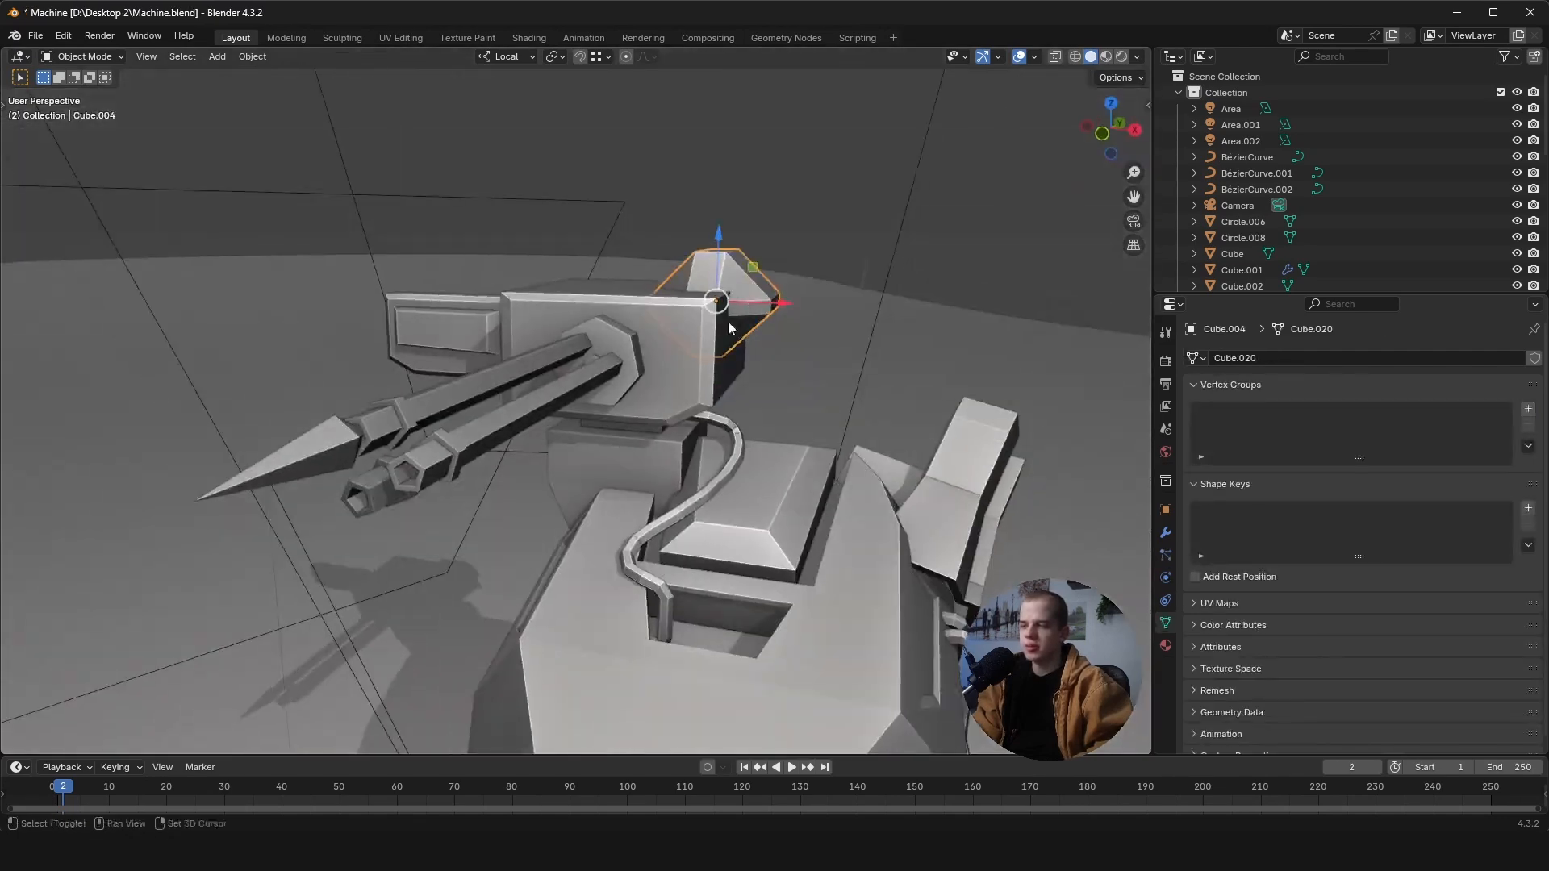
{"action": "scroll", "coordinate": [728, 321], "scroll_direction": "up", "scroll_amount": 2}
{"action": "key", "text": "Tab"}
{"action": "key", "text": "a"}
{"action": "key", "text": "Tab"}
{"action": "middle_click_drag", "start_coordinate": [621, 337], "coordinate": [650, 302]}
- Inspect the turret housing's mesh and its bevelled edges in Edit Mode
{"action": "left_click", "coordinate": [651, 309]}
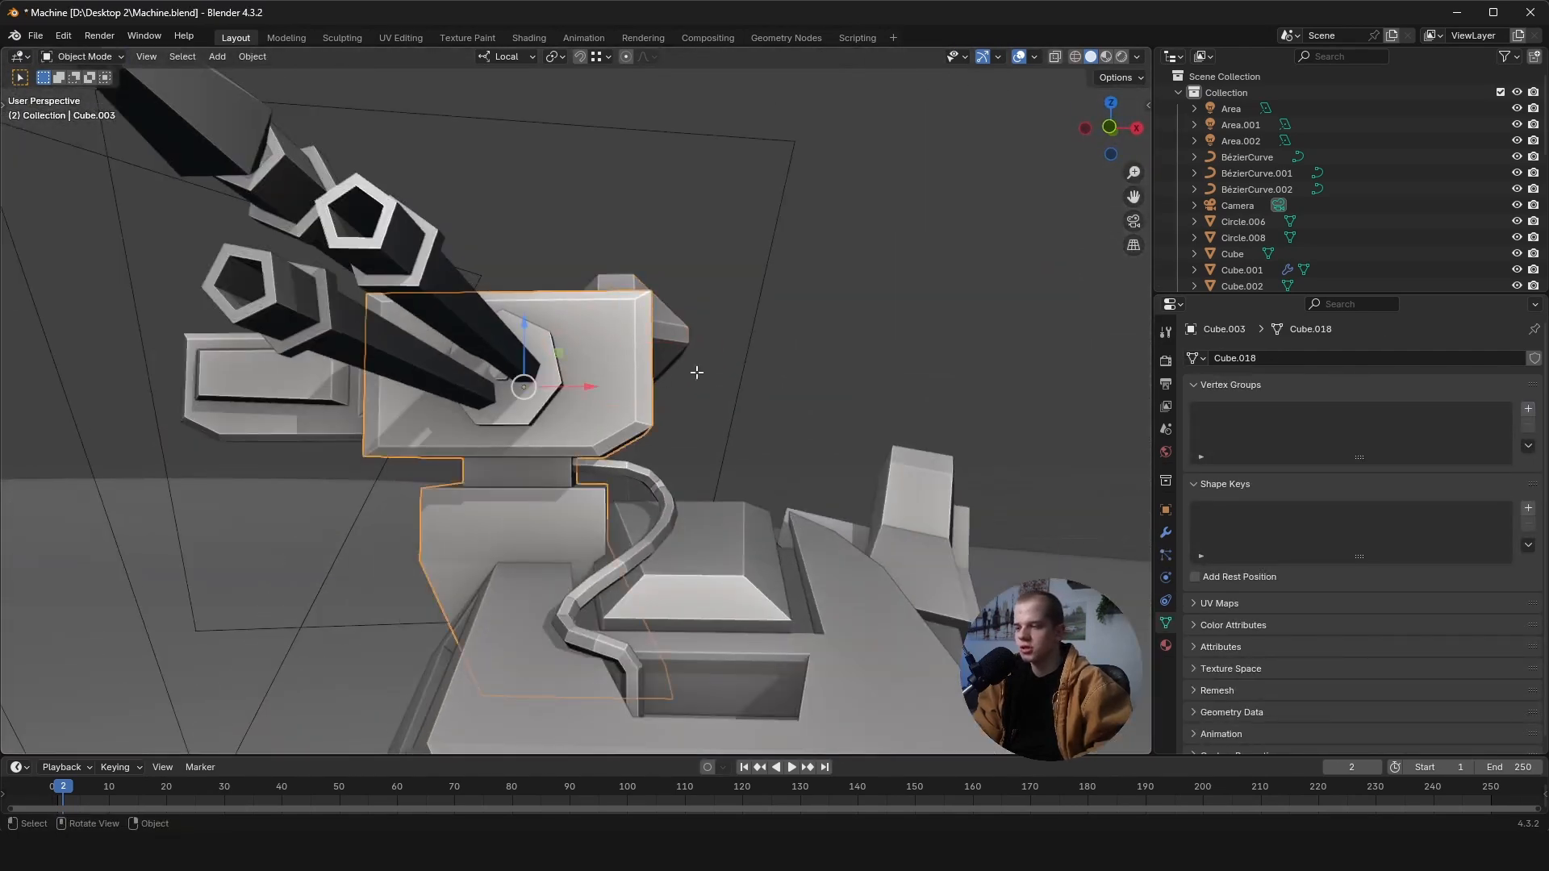
{"action": "middle_click_drag", "start_coordinate": [691, 370], "coordinate": [675, 360]}
{"action": "key", "text": "Tab"}
{"action": "scroll", "coordinate": [776, 391], "scroll_direction": "up", "scroll_amount": 5}
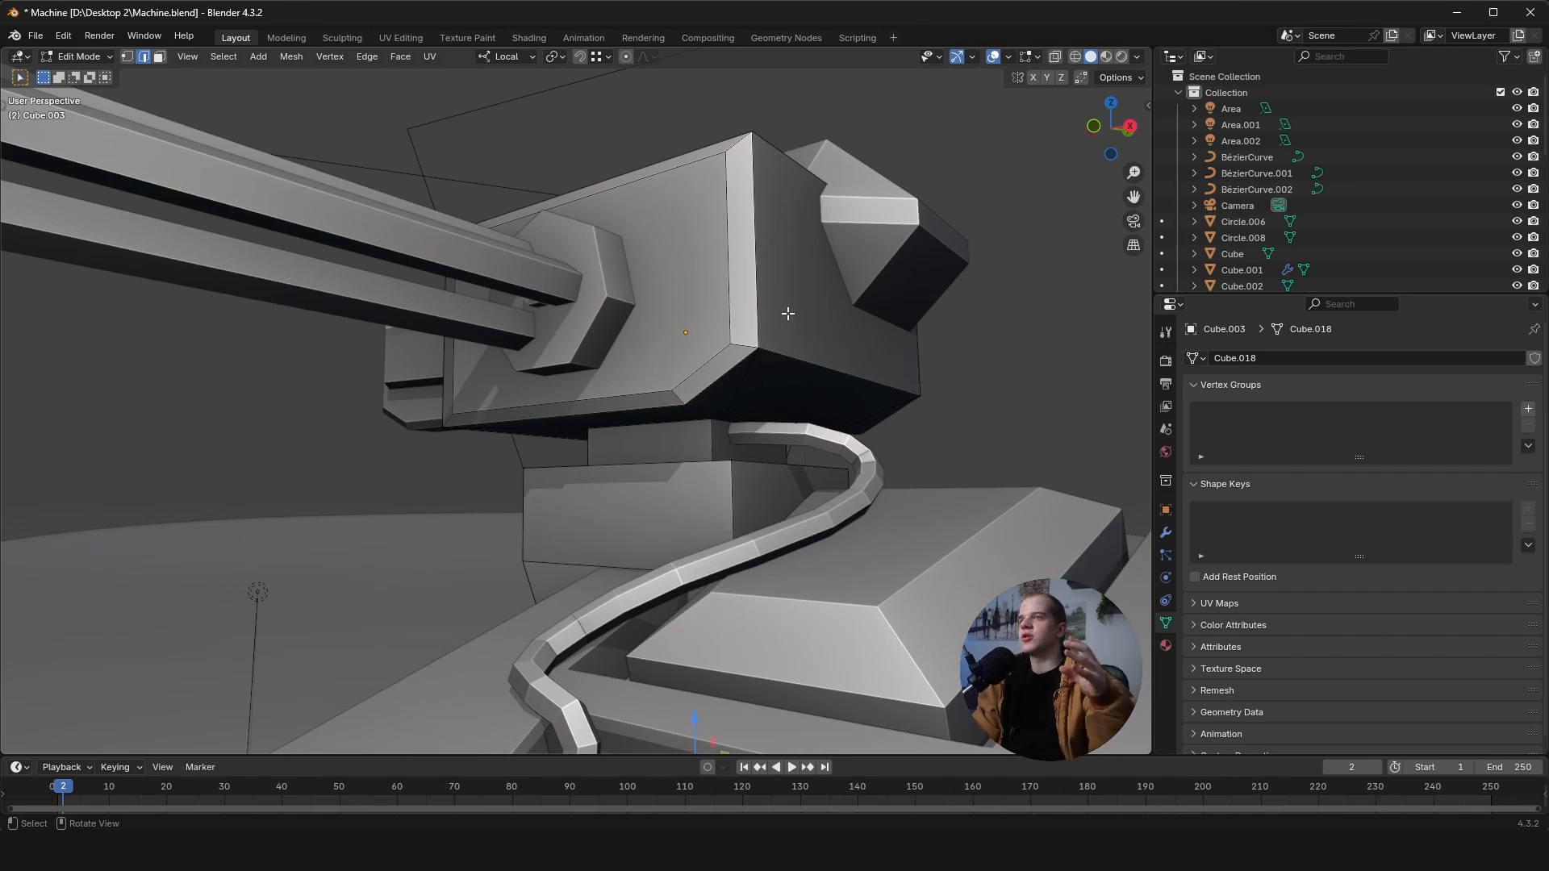
{"action": "middle_click_drag", "start_coordinate": [584, 280], "coordinate": [677, 322]}
{"action": "key", "text": "Tab"}
- Inspect the mesh of the box mounted beside the turret, including its inset front panel and lower arm
{"action": "left_click", "coordinate": [456, 342]}
{"action": "middle_click_drag", "start_coordinate": [457, 342], "coordinate": [514, 376]}
{"action": "key", "text": "Tab"}
{"action": "scroll", "coordinate": [435, 326], "scroll_direction": "up", "scroll_amount": 3}
{"action": "scroll", "coordinate": [514, 376], "scroll_direction": "up", "scroll_amount": 1}
{"action": "middle_click_drag", "start_coordinate": [515, 375], "coordinate": [659, 403], "text": "shift"}
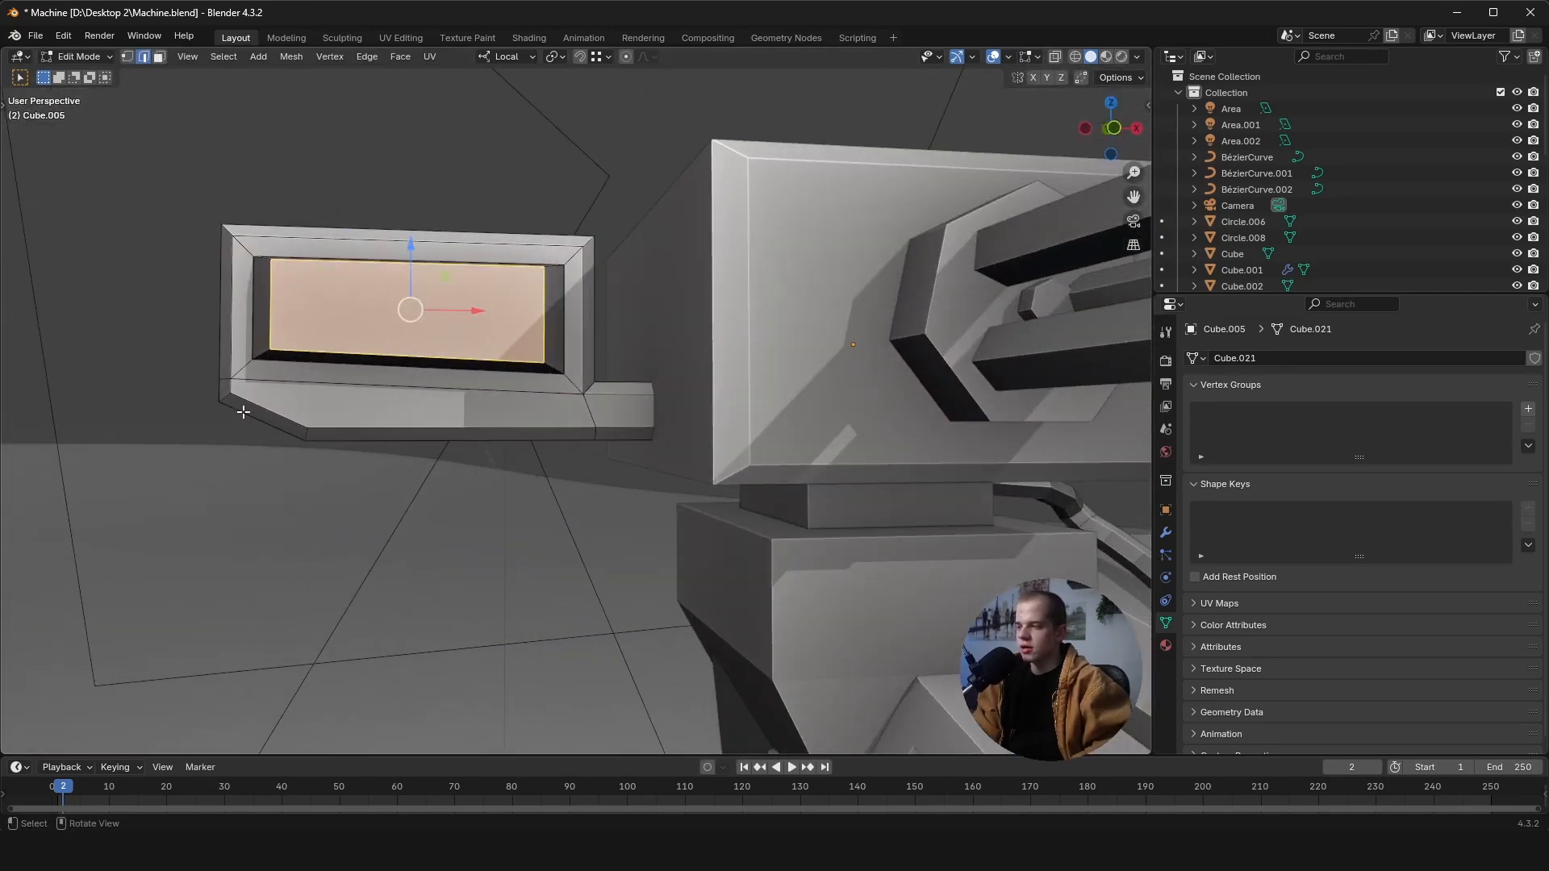
{"action": "scroll", "coordinate": [547, 404], "scroll_direction": "down", "scroll_amount": 5}
{"action": "middle_click_drag", "start_coordinate": [952, 419], "coordinate": [940, 472]}
{"action": "scroll", "coordinate": [825, 462], "scroll_direction": "up", "scroll_amount": 2}
{"action": "middle_click_drag", "start_coordinate": [825, 462], "coordinate": [923, 409], "text": "shift"}
{"action": "left_click", "coordinate": [612, 425]}
{"action": "key", "text": "Tab"}
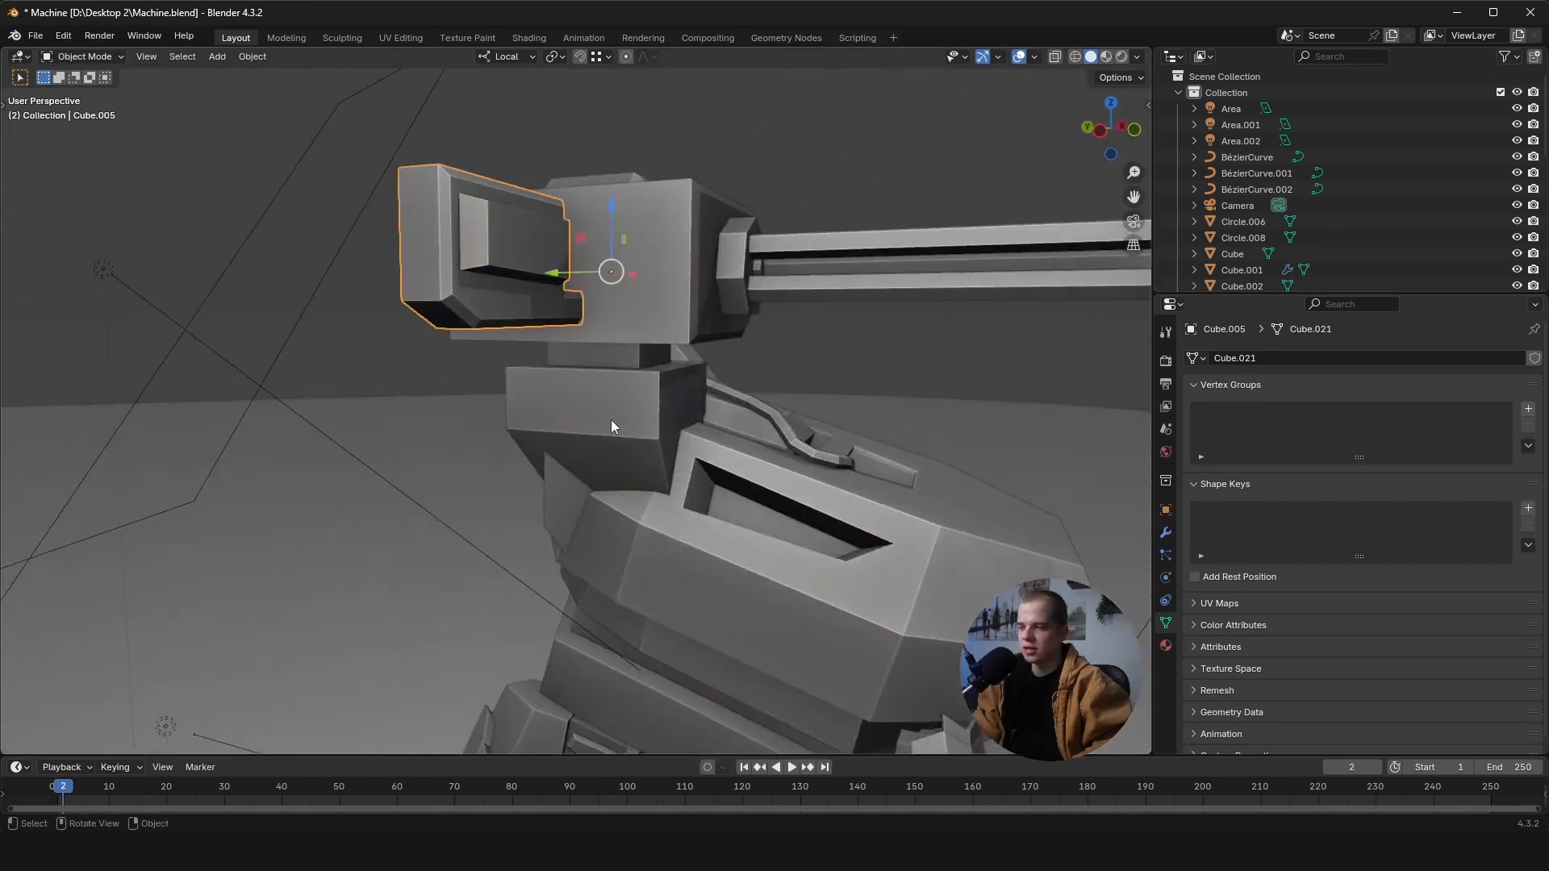
- Examine the turret's mount and gun barrels from several sides
{"action": "left_click", "coordinate": [612, 425]}
{"action": "middle_click_drag", "start_coordinate": [612, 425], "coordinate": [549, 408]}
{"action": "scroll", "coordinate": [684, 381], "scroll_direction": "down", "scroll_amount": 5}
{"action": "scroll", "coordinate": [684, 381], "scroll_direction": "up", "scroll_amount": 1, "text": "alt"}
{"action": "left_click", "coordinate": [752, 317]}
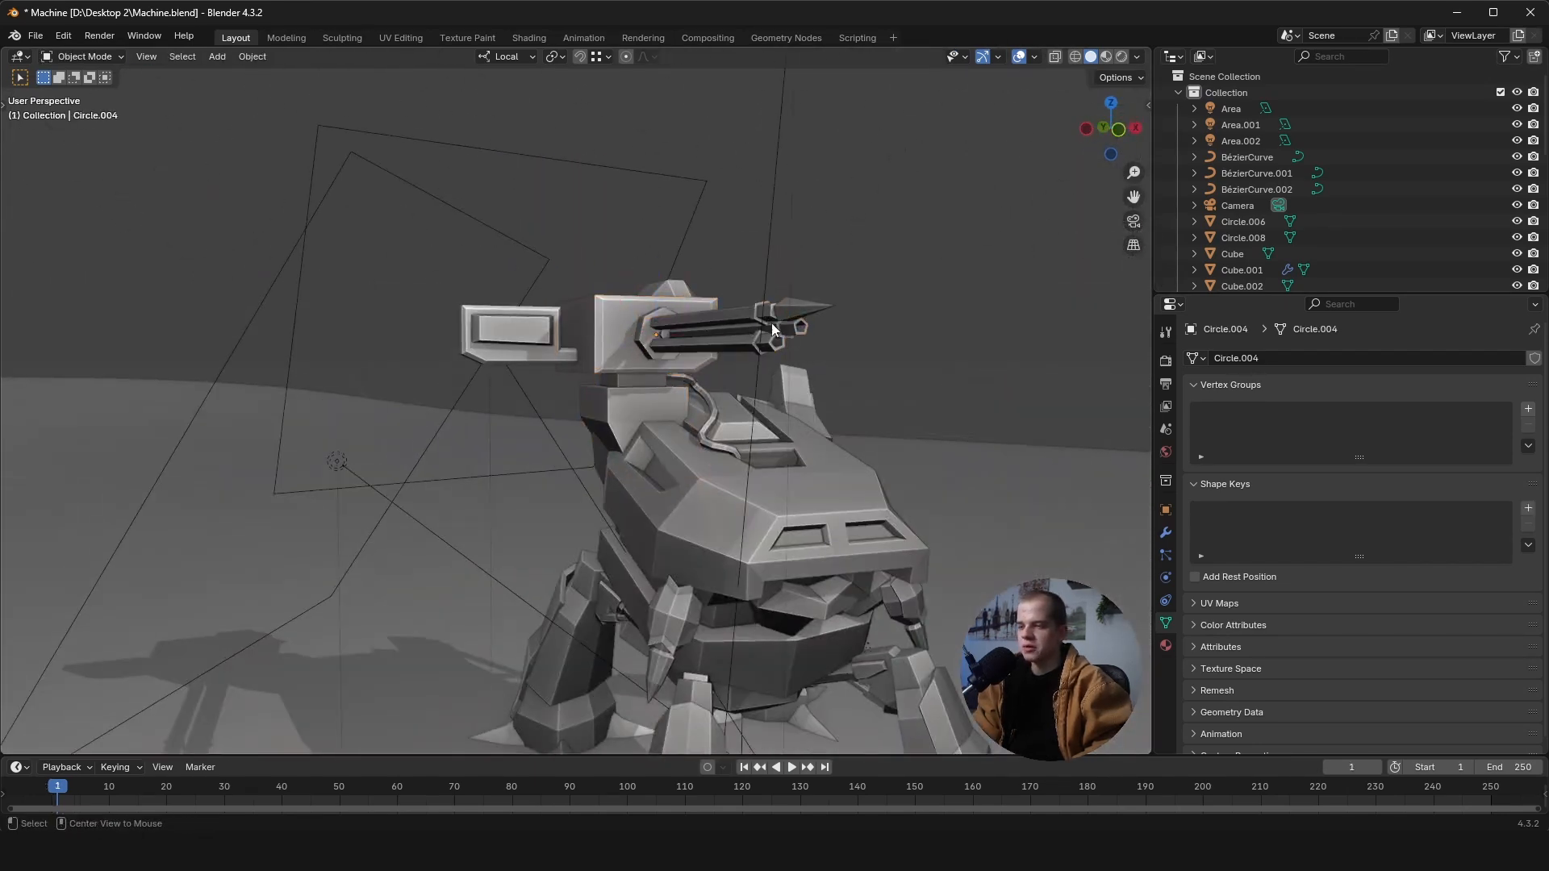
- View the mech through the scene camera in Rendered shading, close up on the turret
{"action": "middle_click_drag", "start_coordinate": [771, 322], "coordinate": [626, 330]}
{"action": "key", "text": "grave"}
{"action": "left_click", "coordinate": [480, 554]}
{"action": "key", "text": "z"}
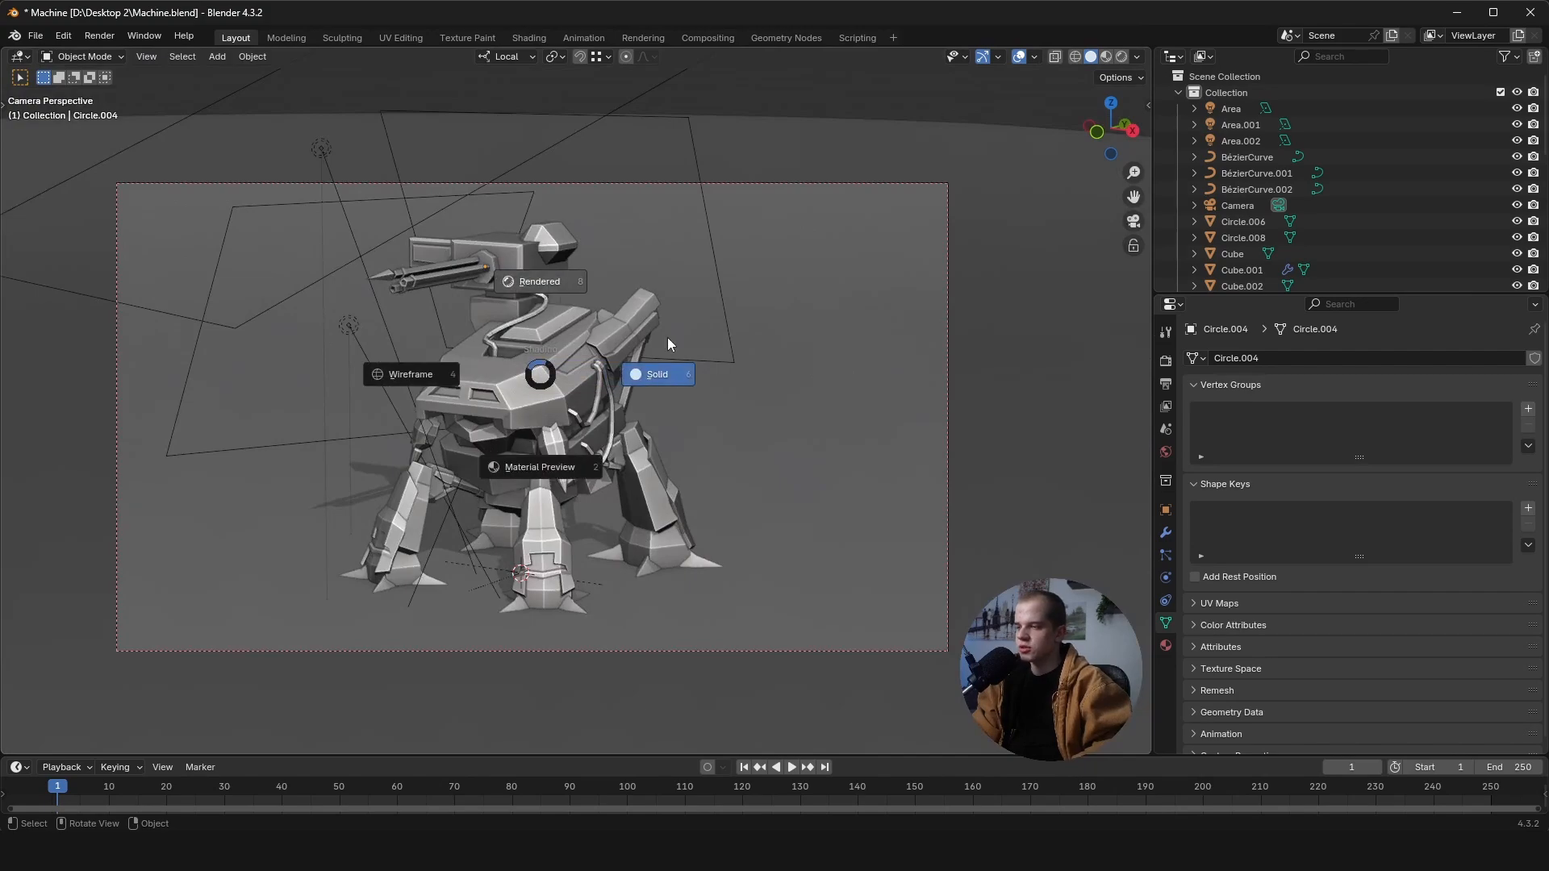
{"action": "left_click", "coordinate": [666, 337]}
{"action": "scroll", "coordinate": [543, 288], "scroll_direction": "up", "scroll_amount": 4}
- Select the glowing flame at the gun muzzle and open the scene's render engine choices
{"action": "left_click", "coordinate": [489, 268]}
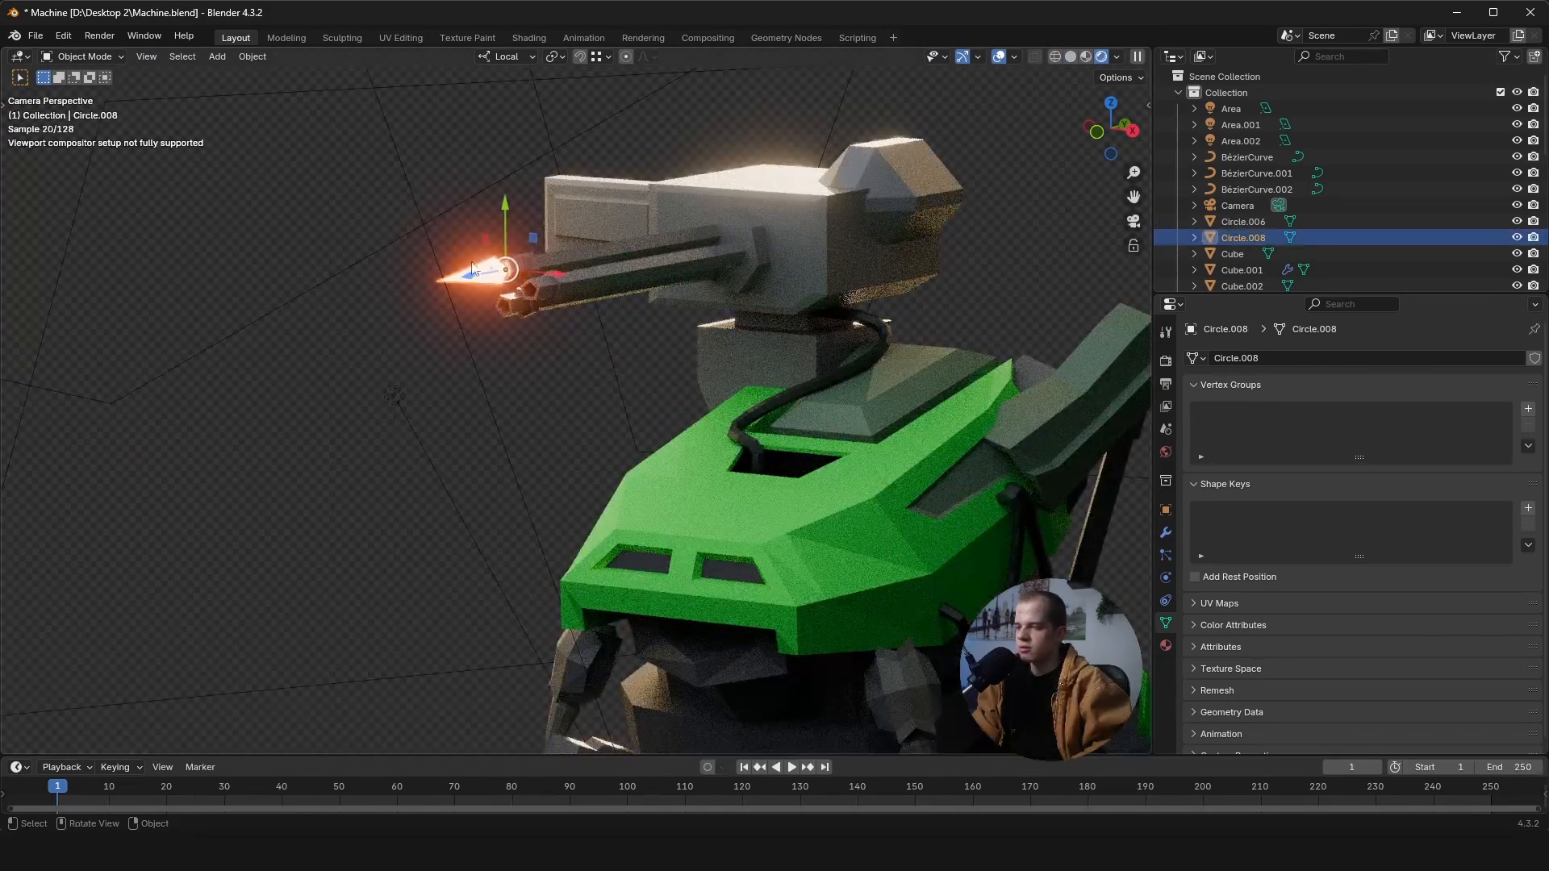
{"action": "left_click", "coordinate": [473, 265]}
{"action": "left_click", "coordinate": [475, 270]}
{"action": "left_click", "coordinate": [1165, 361]}
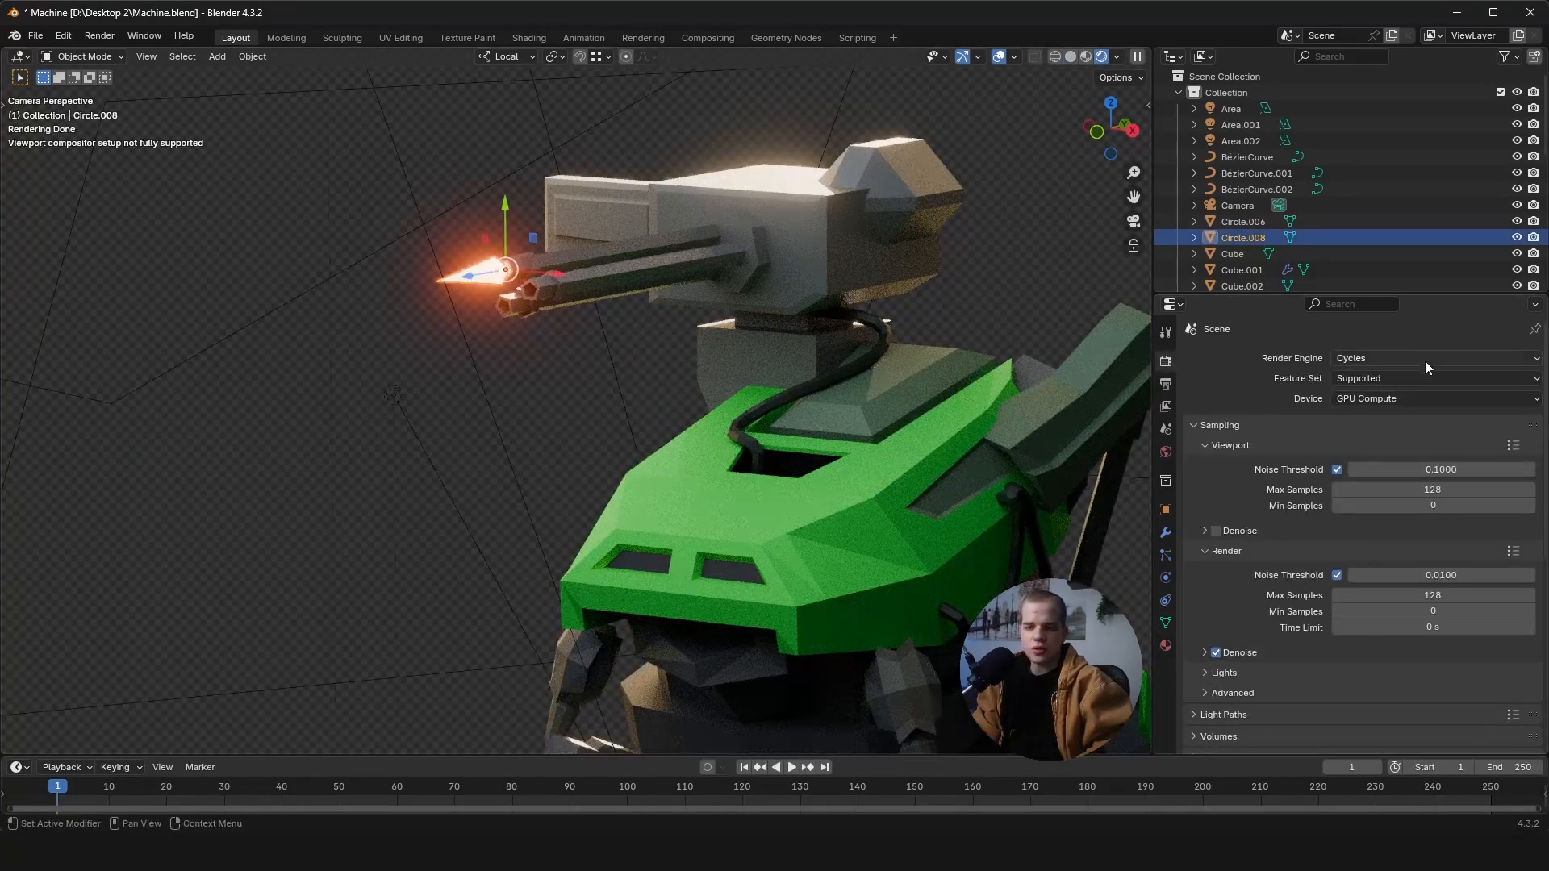
{"action": "left_click", "coordinate": [1424, 359]}
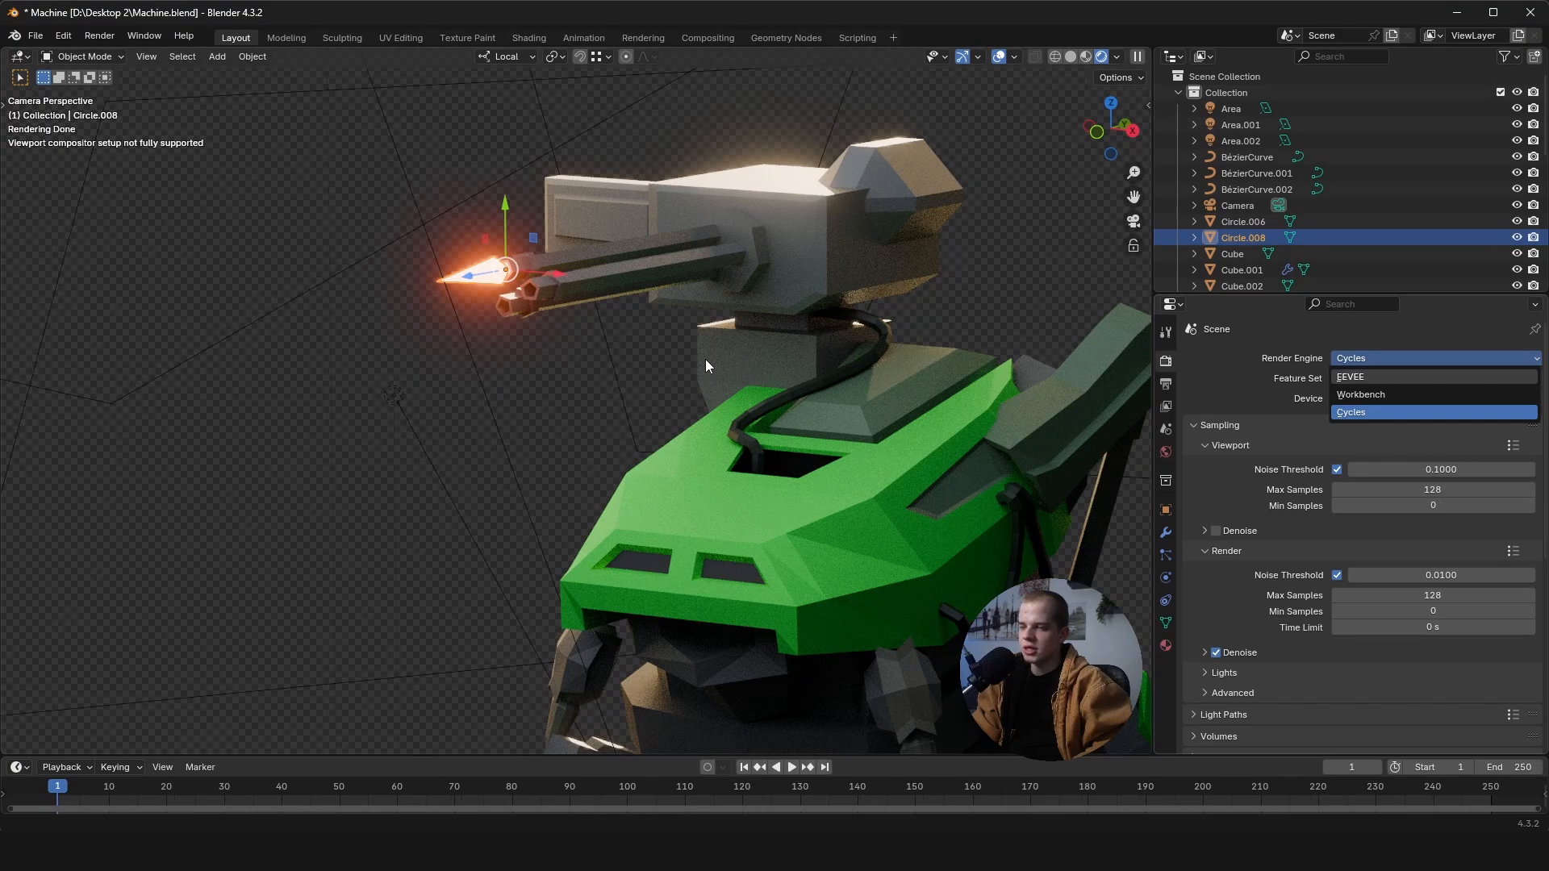
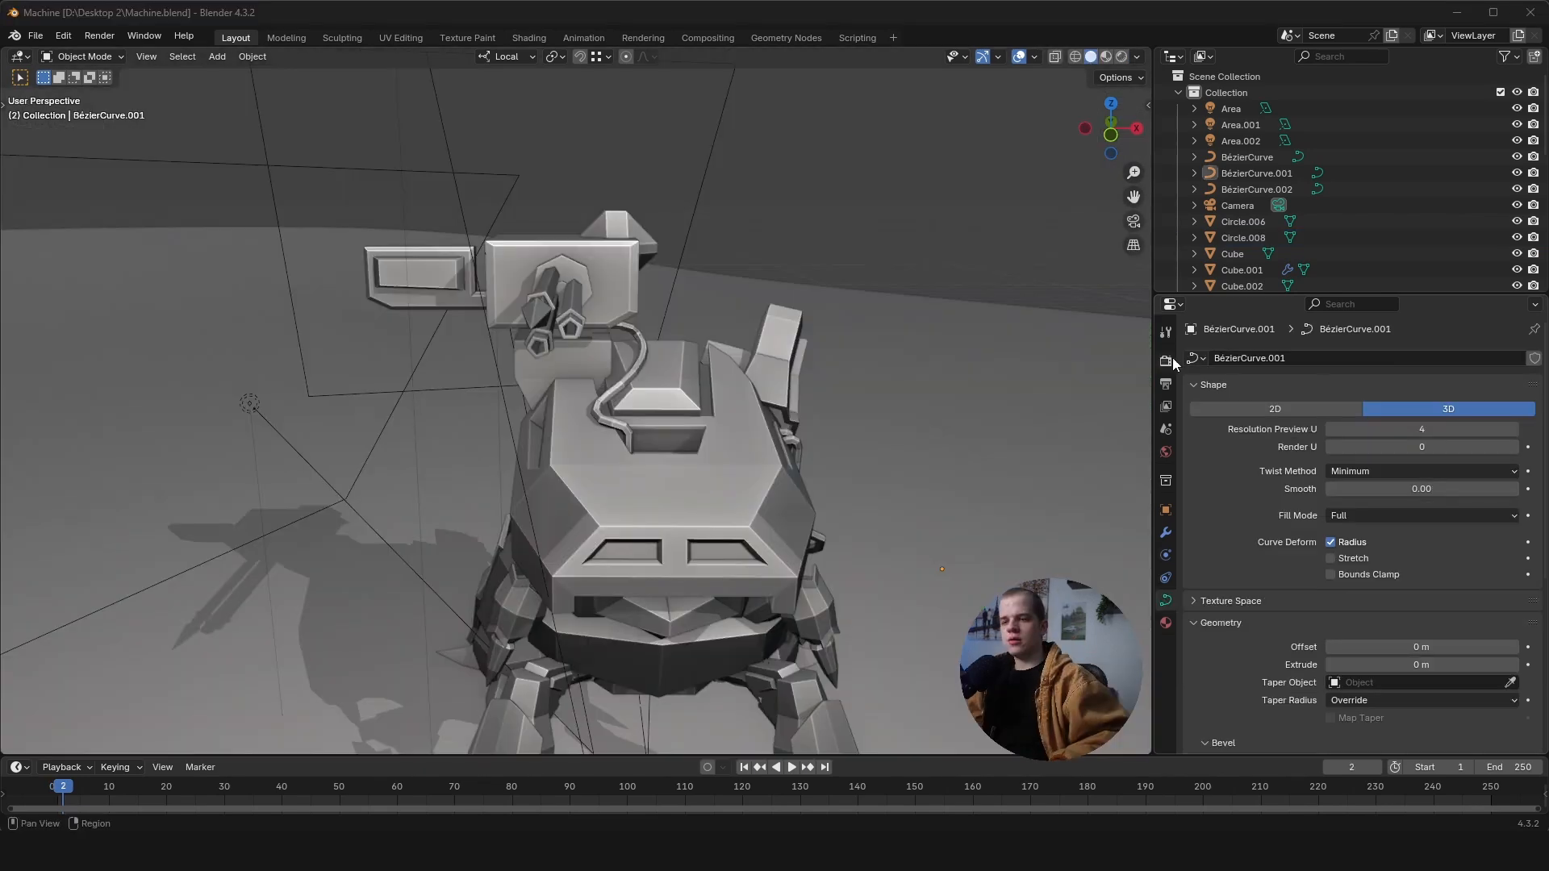
- Set the render engine to EEVEE and display the mech in Rendered shading
{"action": "left_click", "coordinate": [1444, 358]}
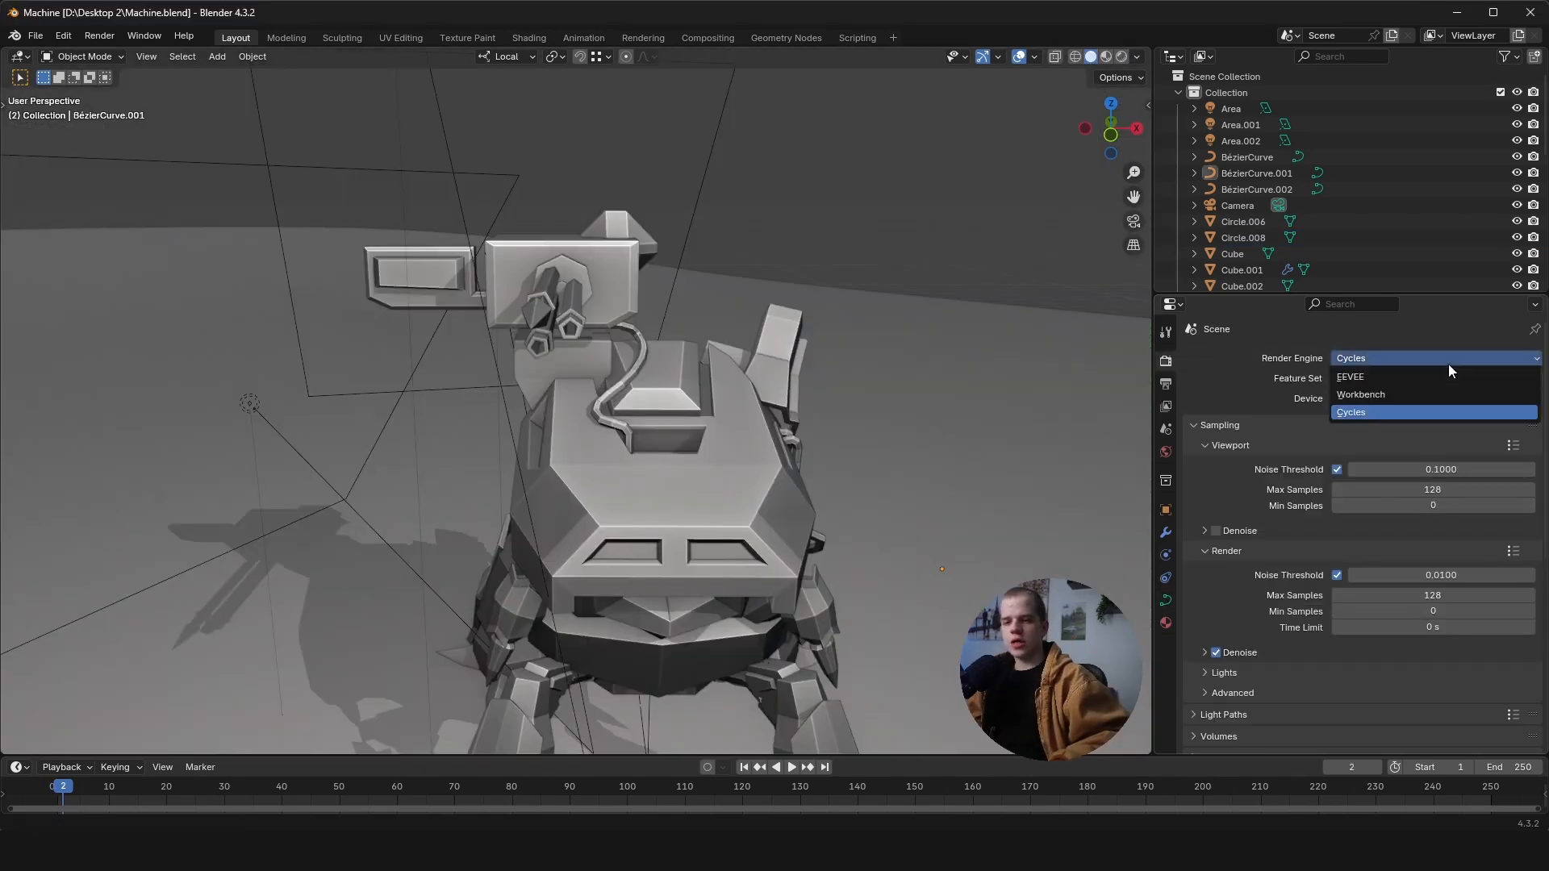
{"action": "left_click", "coordinate": [1401, 375]}
{"action": "key", "text": "z"}
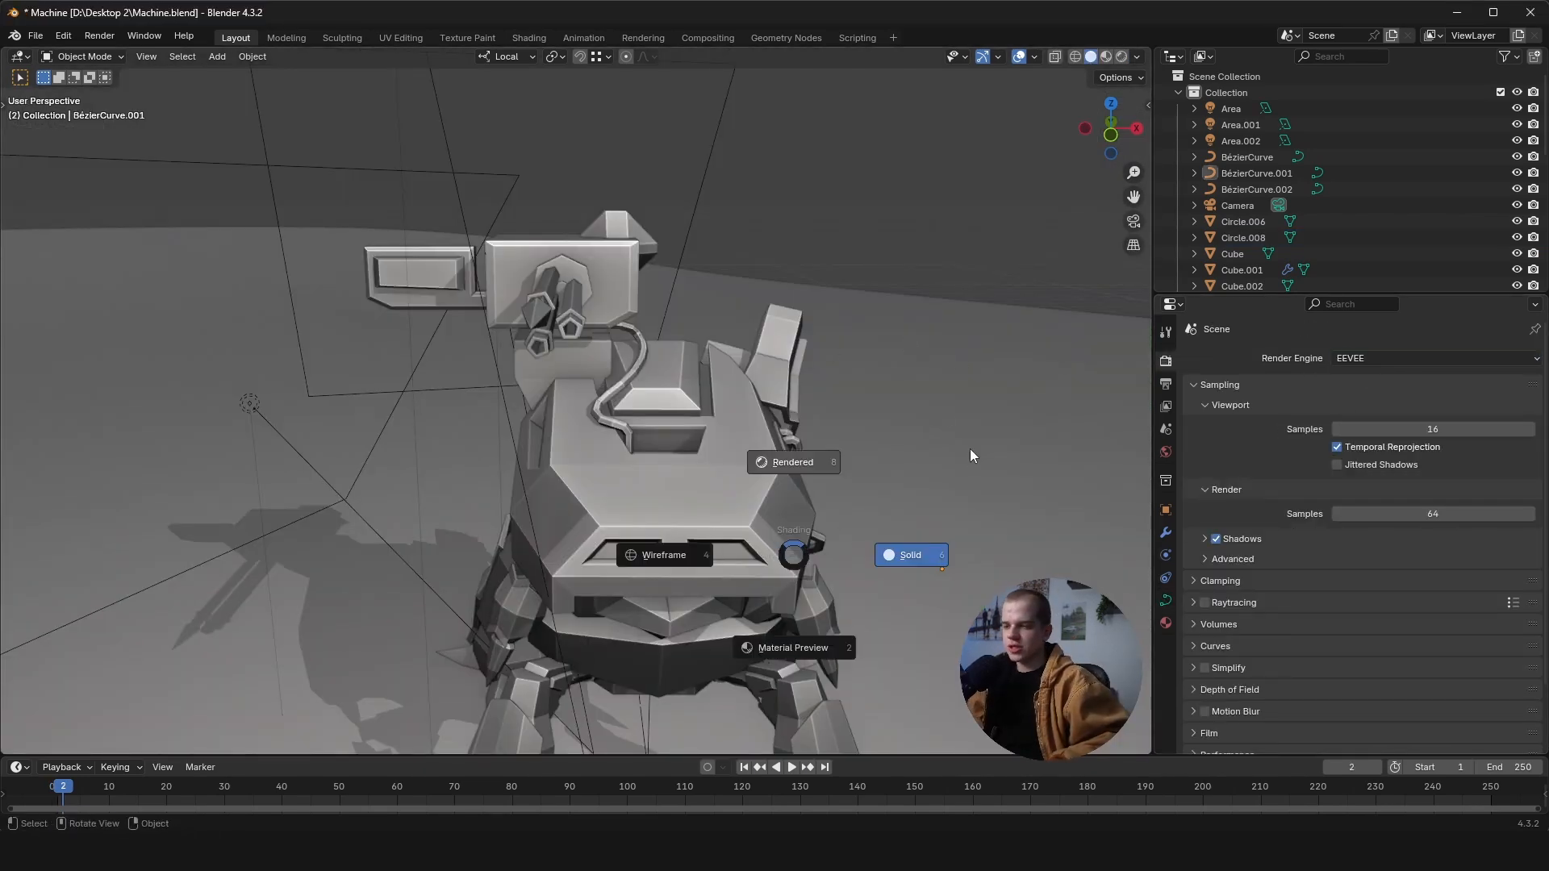
{"action": "left_click", "coordinate": [796, 443]}
{"action": "left_click", "coordinate": [795, 438]}
{"action": "scroll", "coordinate": [795, 439], "scroll_direction": "down", "scroll_amount": 5}
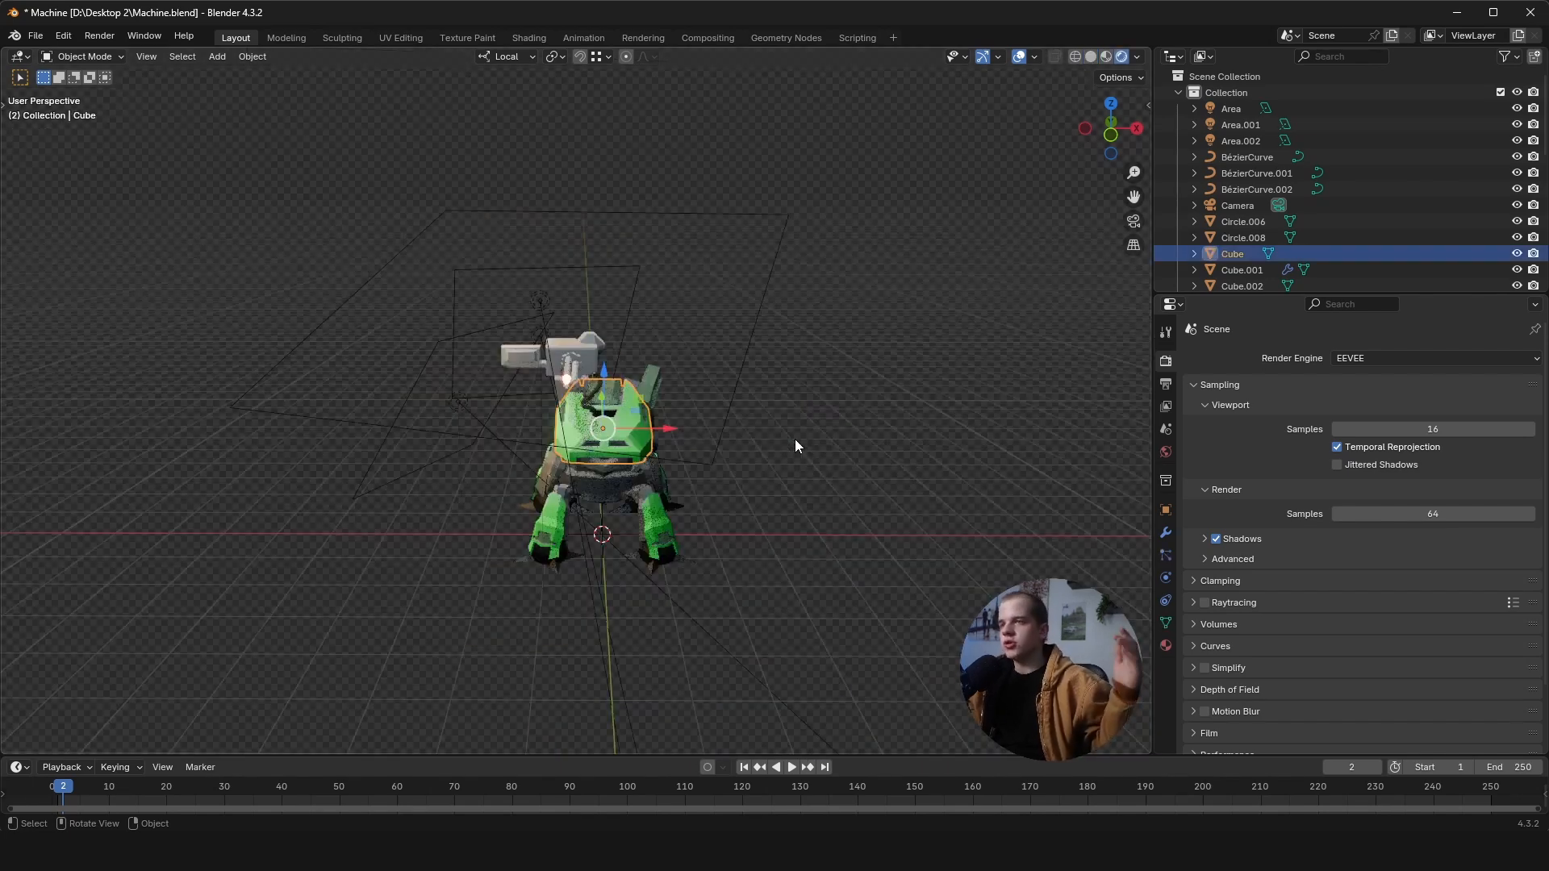
{"action": "middle_click_drag", "start_coordinate": [816, 375], "coordinate": [831, 388]}
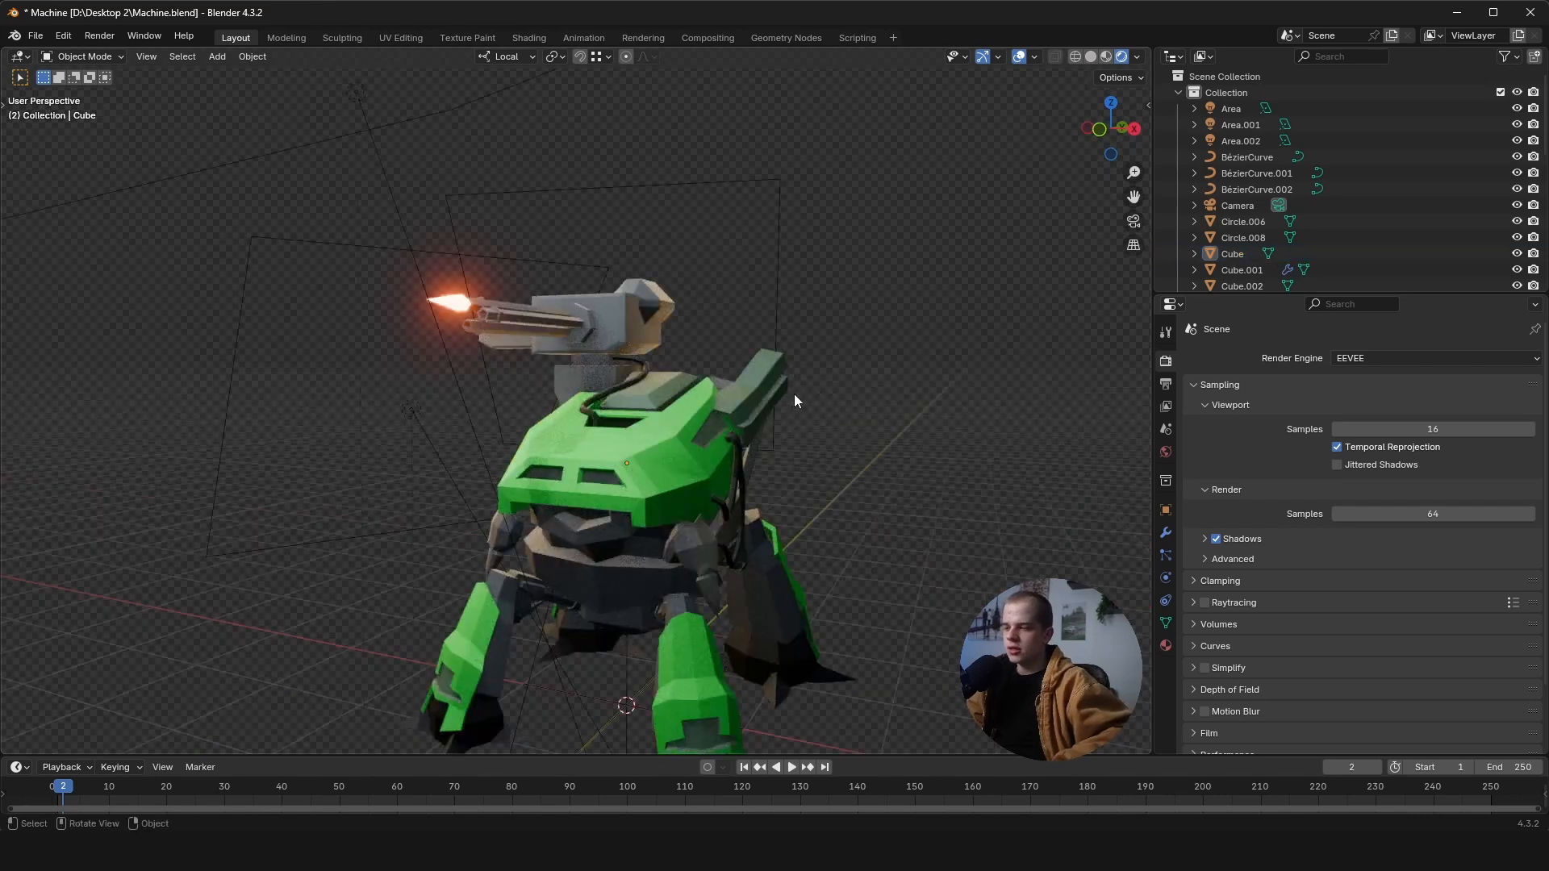
- View the mech through the scene camera and set the viewport to Material Preview shading
{"action": "key", "text": "grave"}
{"action": "left_click", "coordinate": [721, 534]}
{"action": "scroll", "coordinate": [527, 361], "scroll_direction": "up", "scroll_amount": 1}
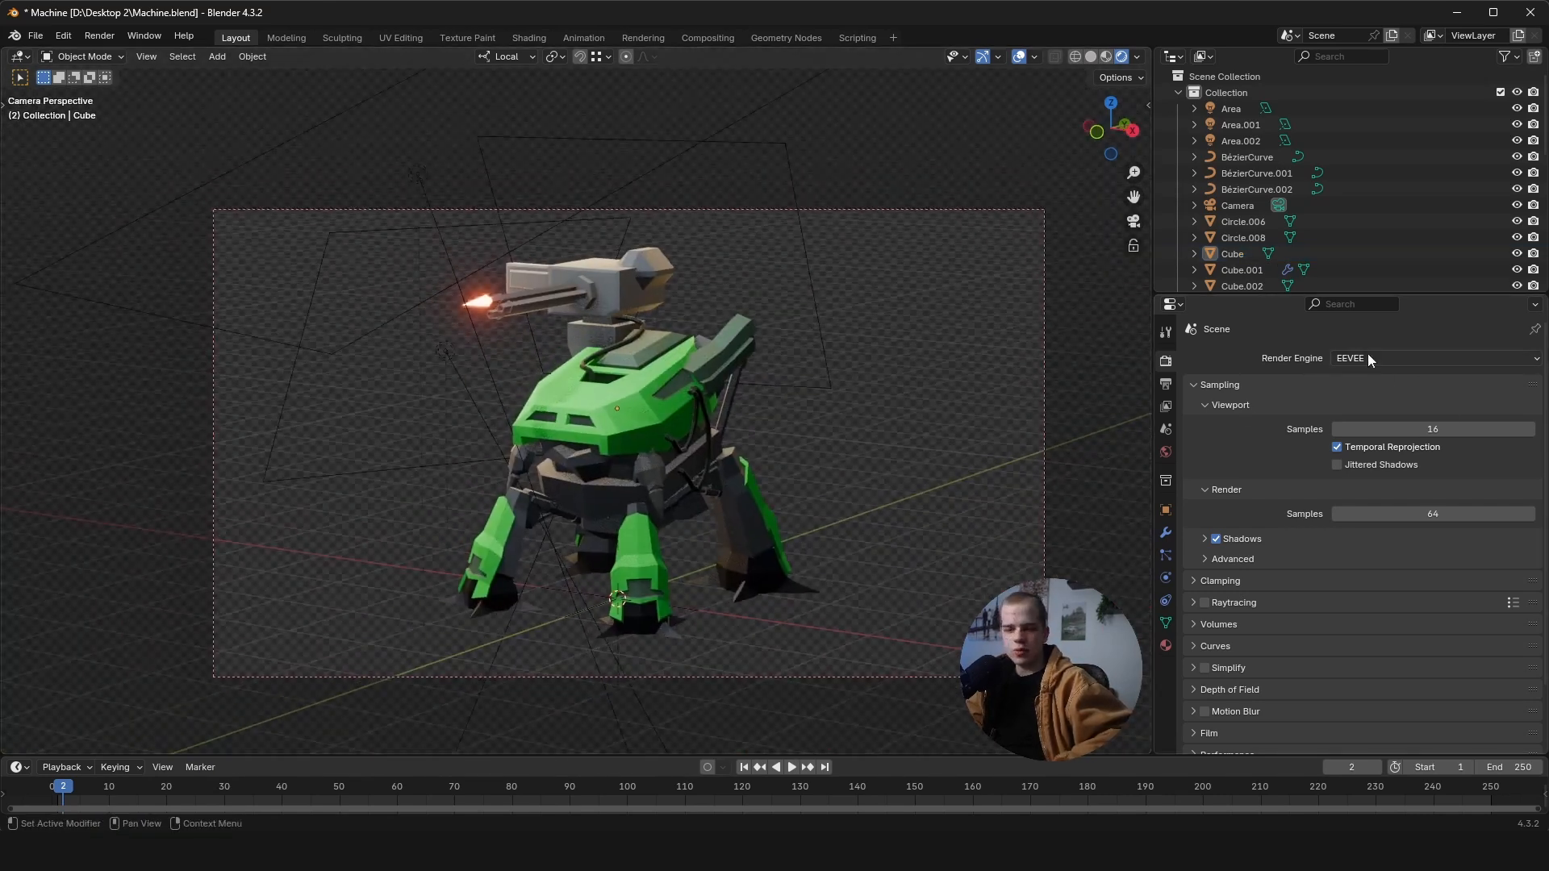
{"action": "key", "text": "z"}
{"action": "left_click", "coordinate": [957, 470]}
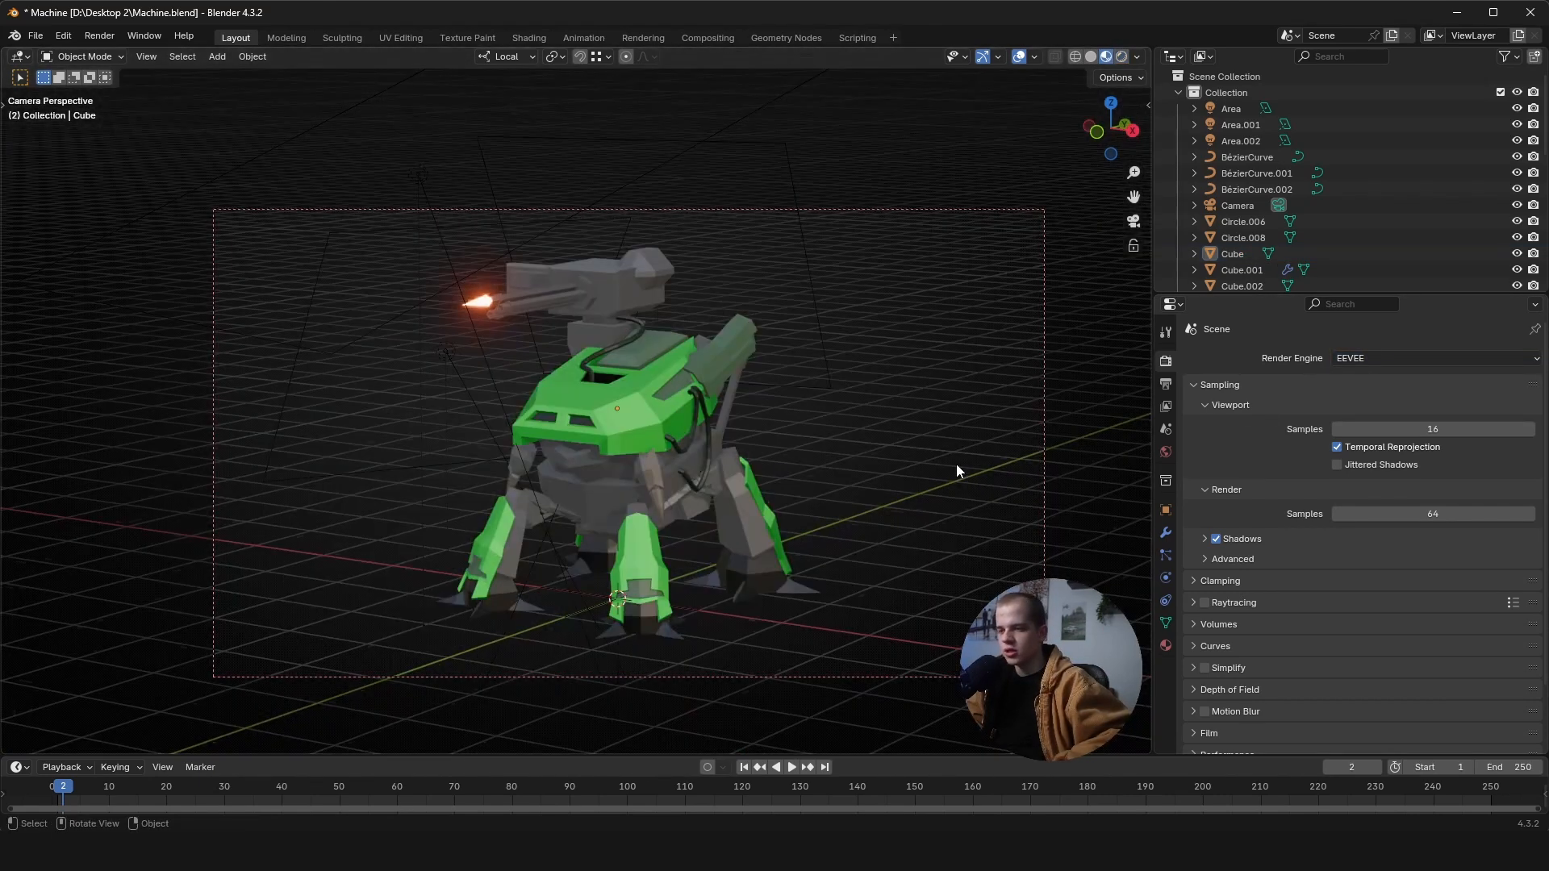
- Try lighting the Material Preview with the scene world, and turn it back off
{"action": "left_click", "coordinate": [1137, 56]}
{"action": "left_click", "coordinate": [1044, 154]}
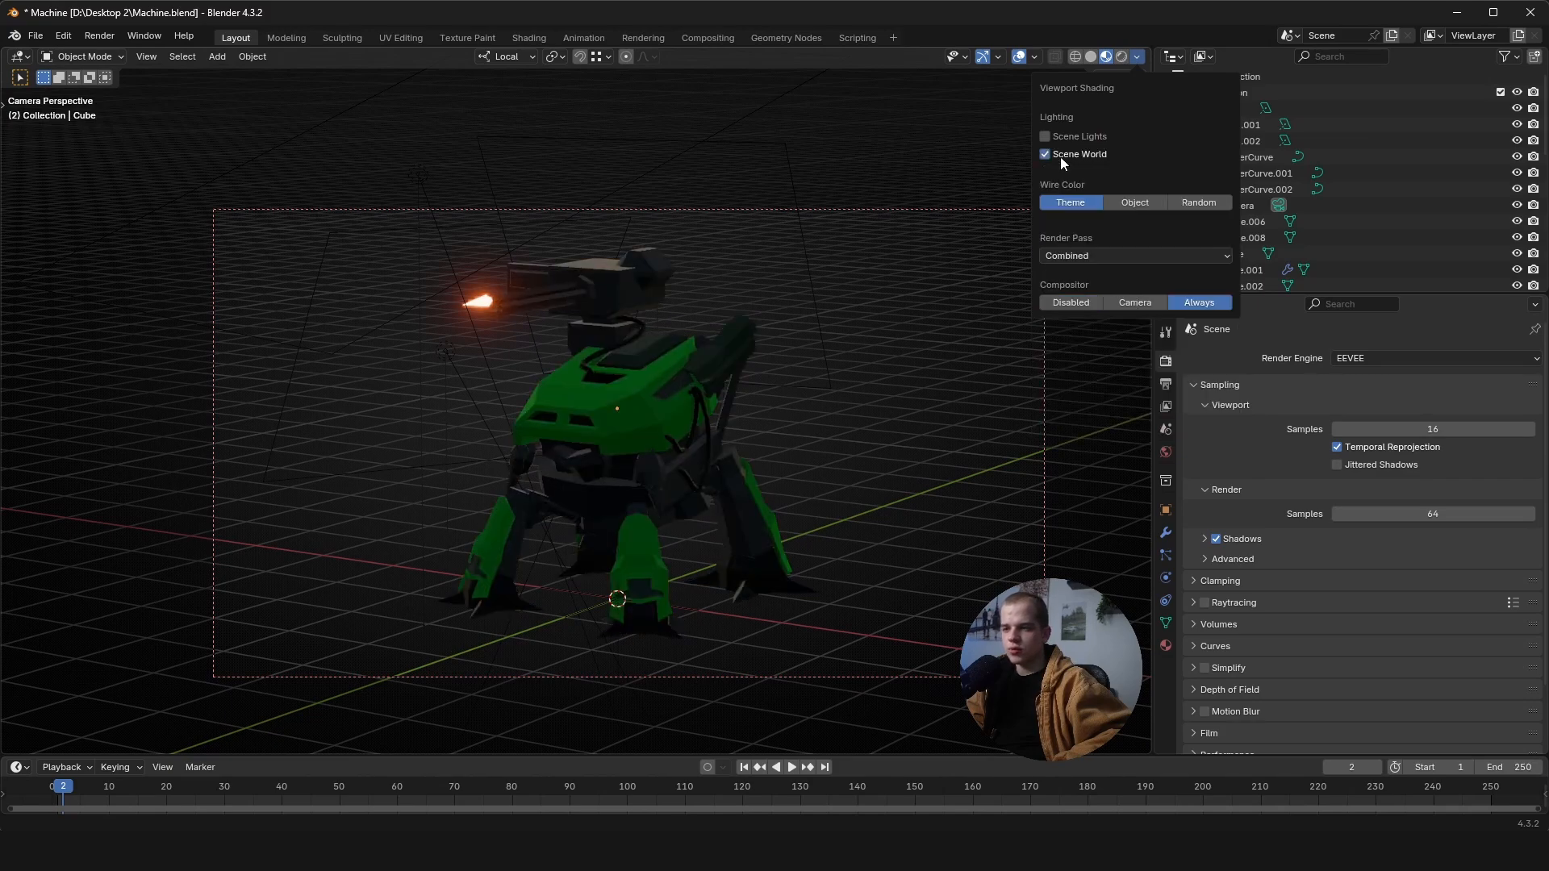
{"action": "left_click", "coordinate": [1045, 154]}
- View the mech from another angle and through the scene camera, close up on the turret and muzzle flame
{"action": "middle_click_drag", "start_coordinate": [840, 199], "coordinate": [950, 395]}
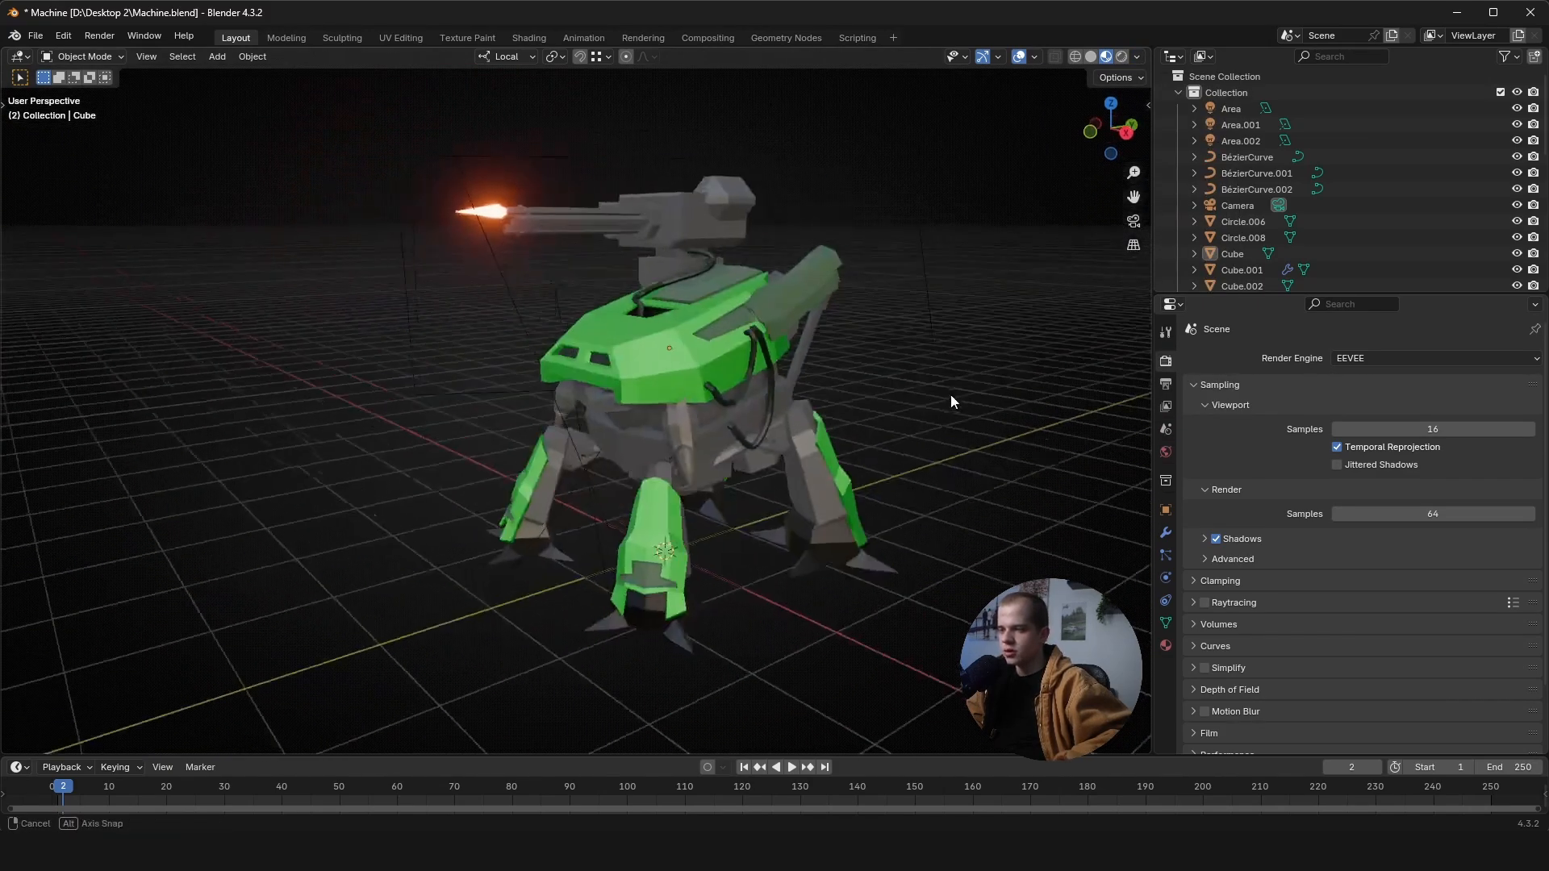
{"action": "scroll", "coordinate": [950, 395], "scroll_direction": "up", "scroll_amount": 1}
{"action": "key", "text": "KP_0"}
{"action": "scroll", "coordinate": [691, 336], "scroll_direction": "up", "scroll_amount": 4}
{"action": "scroll", "coordinate": [744, 303], "scroll_direction": "down", "scroll_amount": 5}
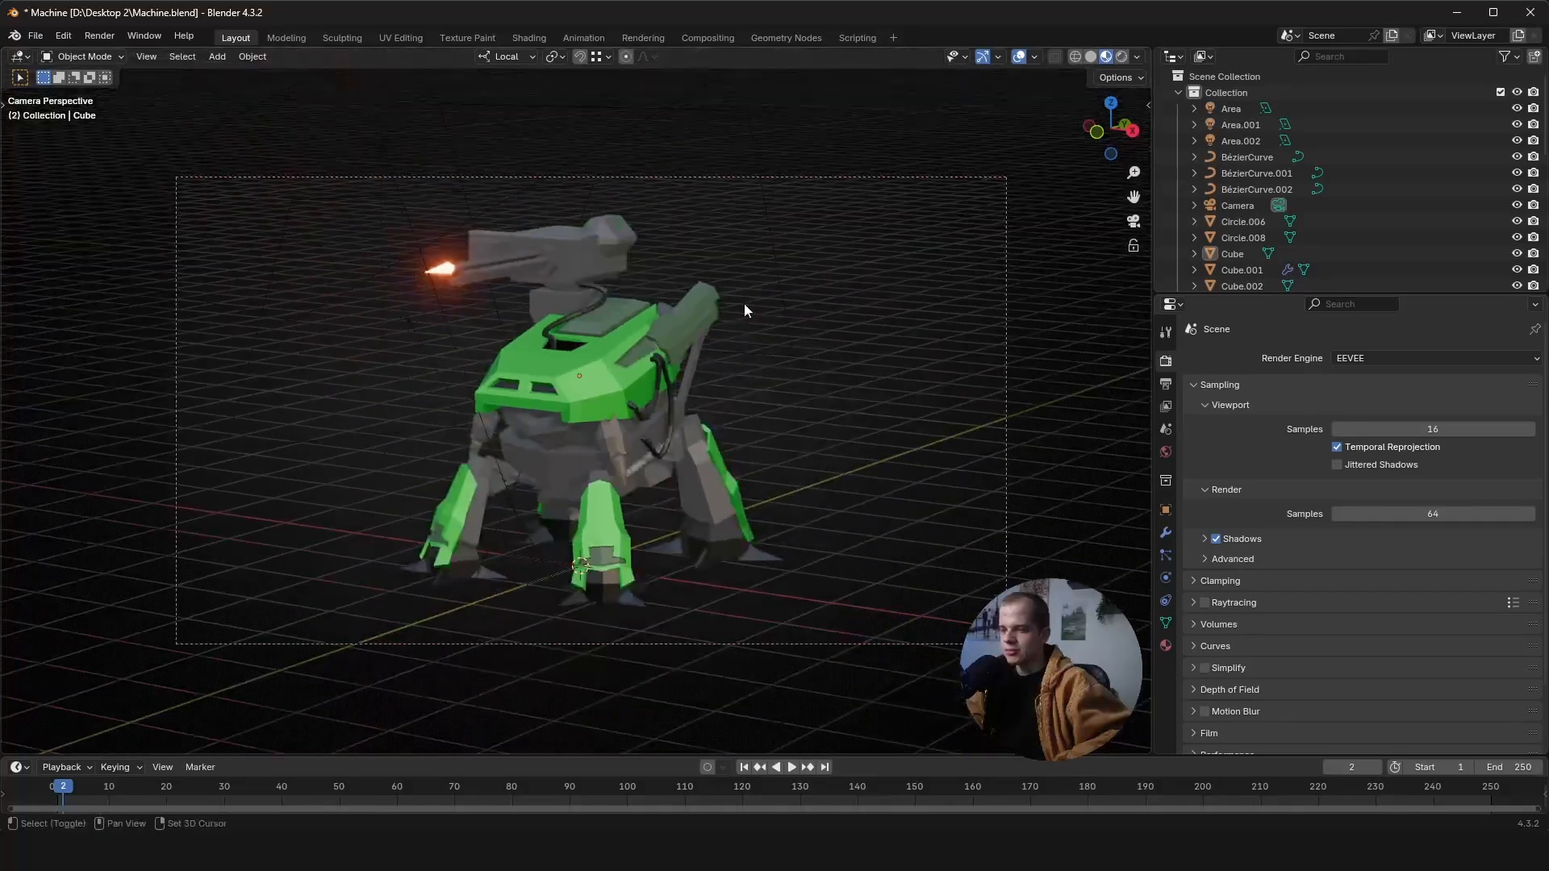
{"action": "scroll", "coordinate": [582, 178], "scroll_direction": "up", "scroll_amount": 6}
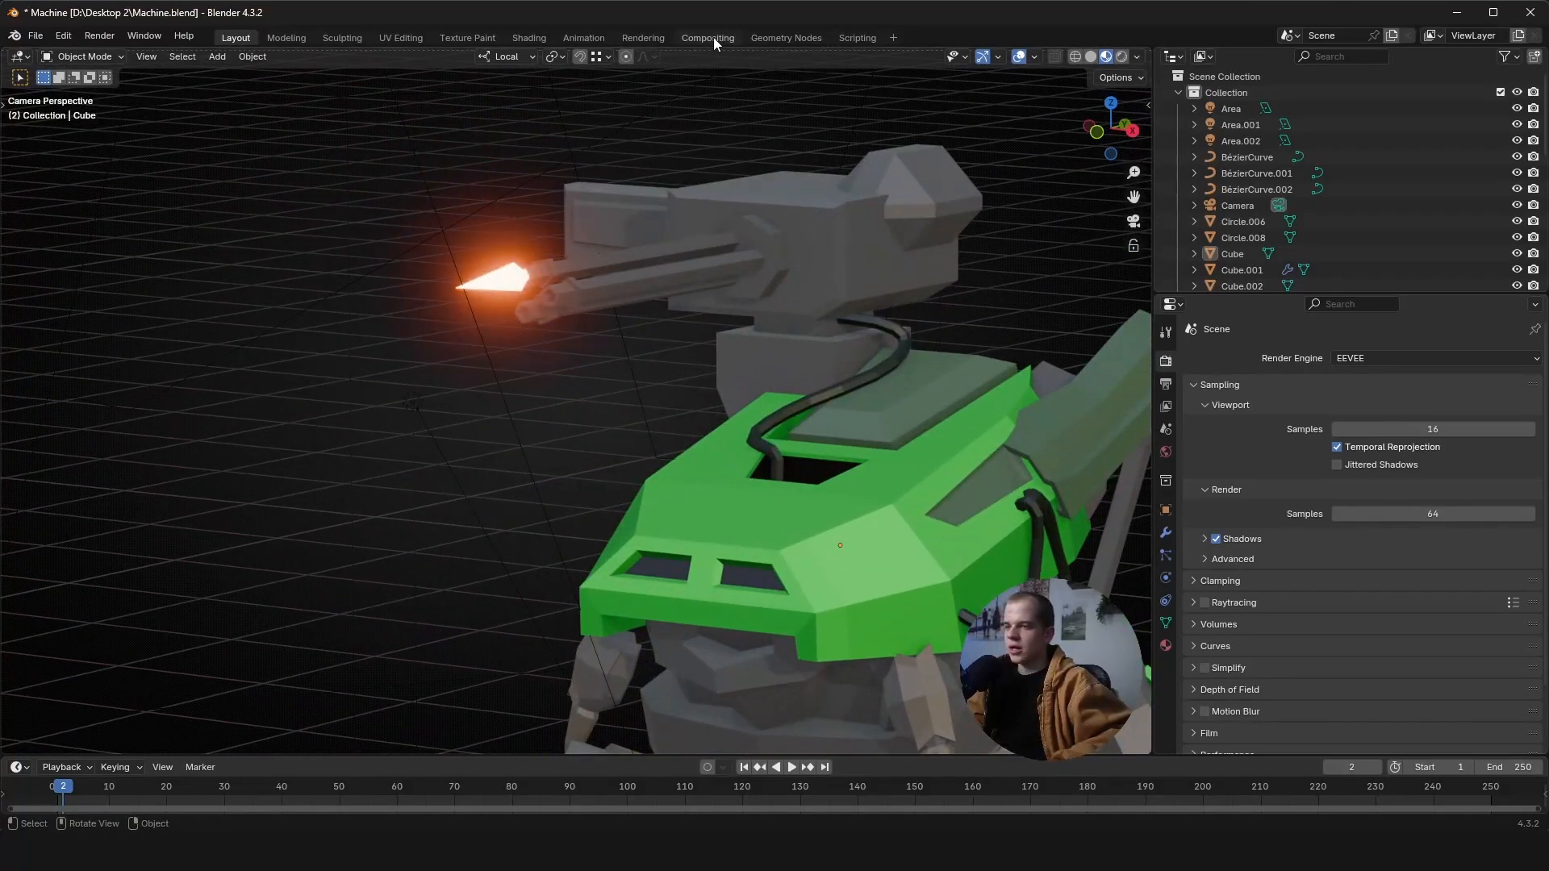
- Open the Compositing workspace and unmute the Lens Distortion node
{"action": "left_click", "coordinate": [708, 37]}
{"action": "scroll", "coordinate": [232, 184], "scroll_direction": "up", "scroll_amount": 3}
{"action": "scroll", "coordinate": [239, 253], "scroll_direction": "down", "scroll_amount": 3}
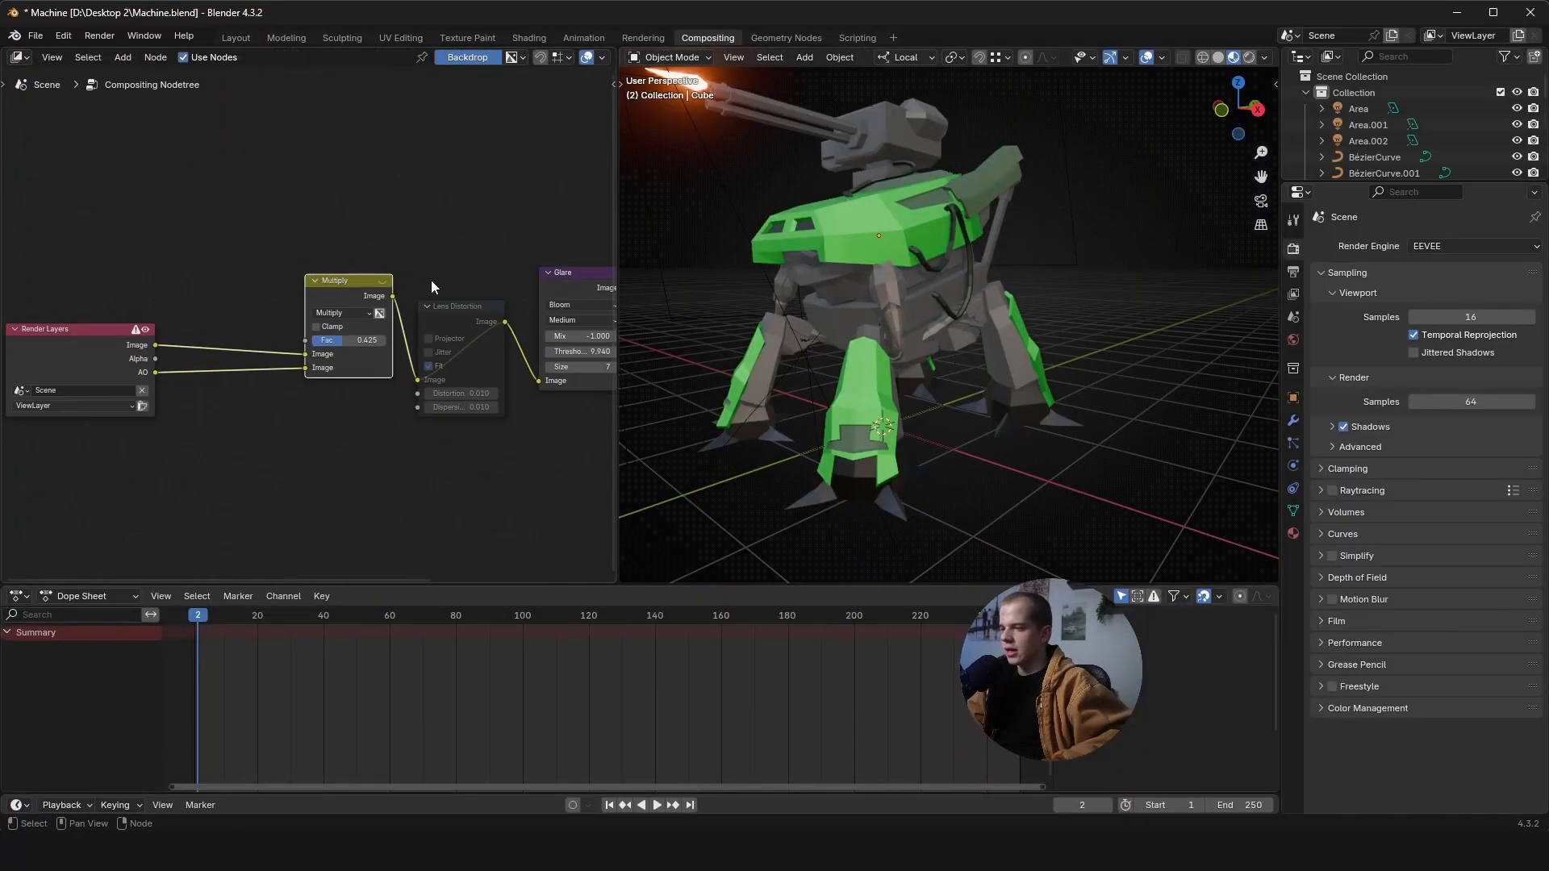
{"action": "left_click", "coordinate": [471, 311]}
{"action": "middle_click_drag", "start_coordinate": [471, 311], "coordinate": [234, 326]}
{"action": "scroll", "coordinate": [396, 284], "scroll_direction": "down", "scroll_amount": 3}
{"action": "scroll", "coordinate": [396, 285], "scroll_direction": "up", "scroll_amount": 2}
{"action": "key", "text": "m"}
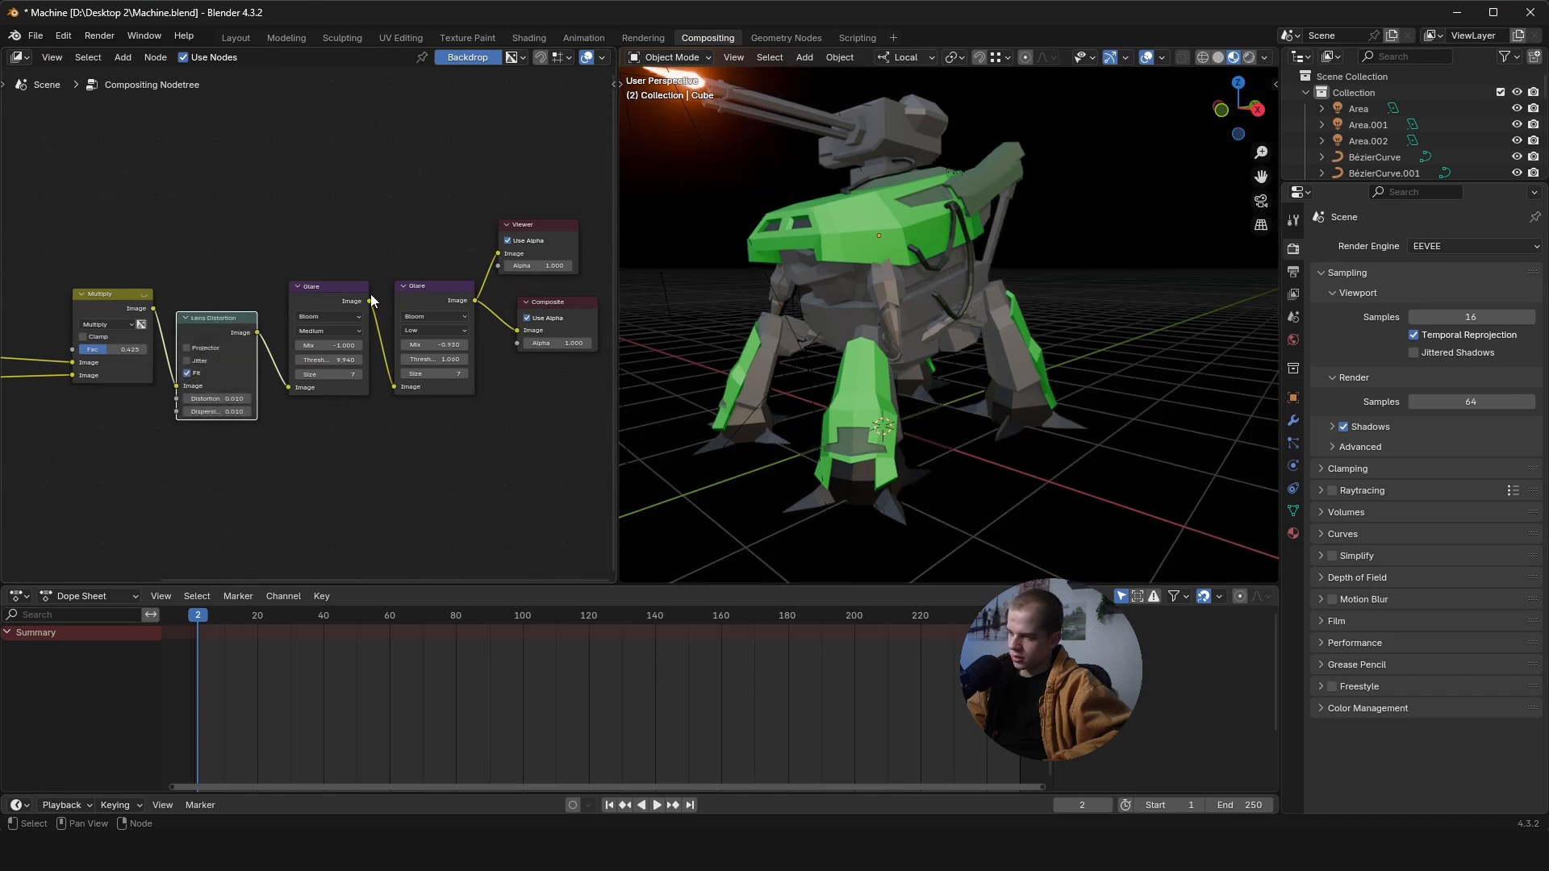
- Briefly mute the last Glare node for comparison, and remove the Medium-quality Glare node before it while keeping the chain connected
{"action": "left_click", "coordinate": [439, 285]}
{"action": "key", "text": "m"}
{"action": "key", "text": "m"}
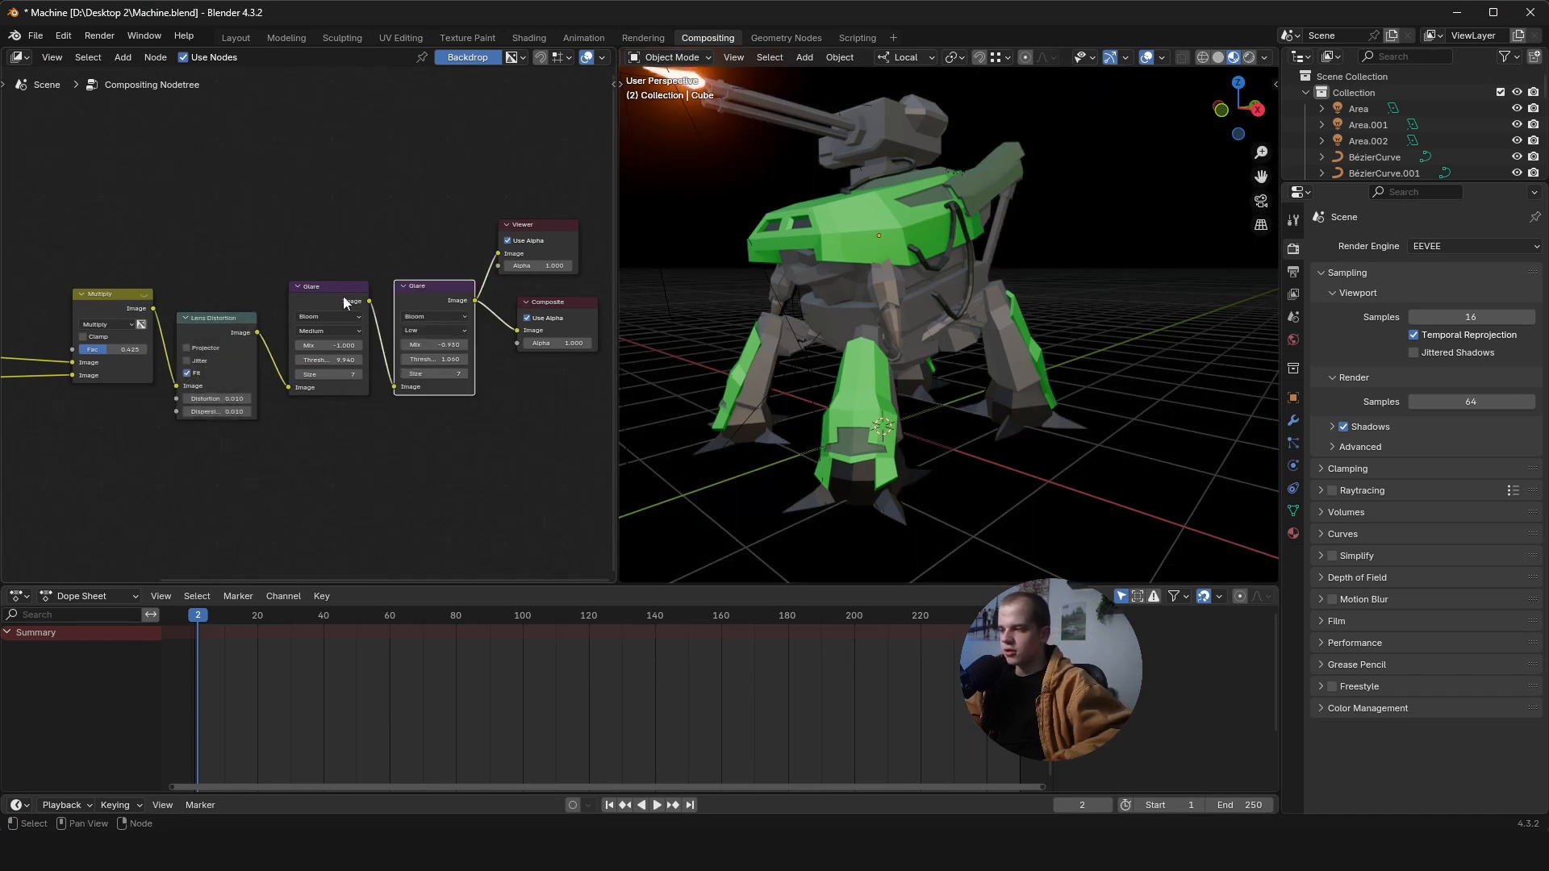
{"action": "left_click", "coordinate": [330, 288]}
{"action": "key", "text": "ctrl+x"}
- Move the Render Layers node away from Multiply and show the view layer's pass settings, including Ambient Occlusion
{"action": "scroll", "coordinate": [436, 300], "scroll_direction": "down", "scroll_amount": 7}
{"action": "middle_click_drag", "start_coordinate": [331, 339], "coordinate": [520, 355]}
{"action": "scroll", "coordinate": [355, 371], "scroll_direction": "up", "scroll_amount": 8}
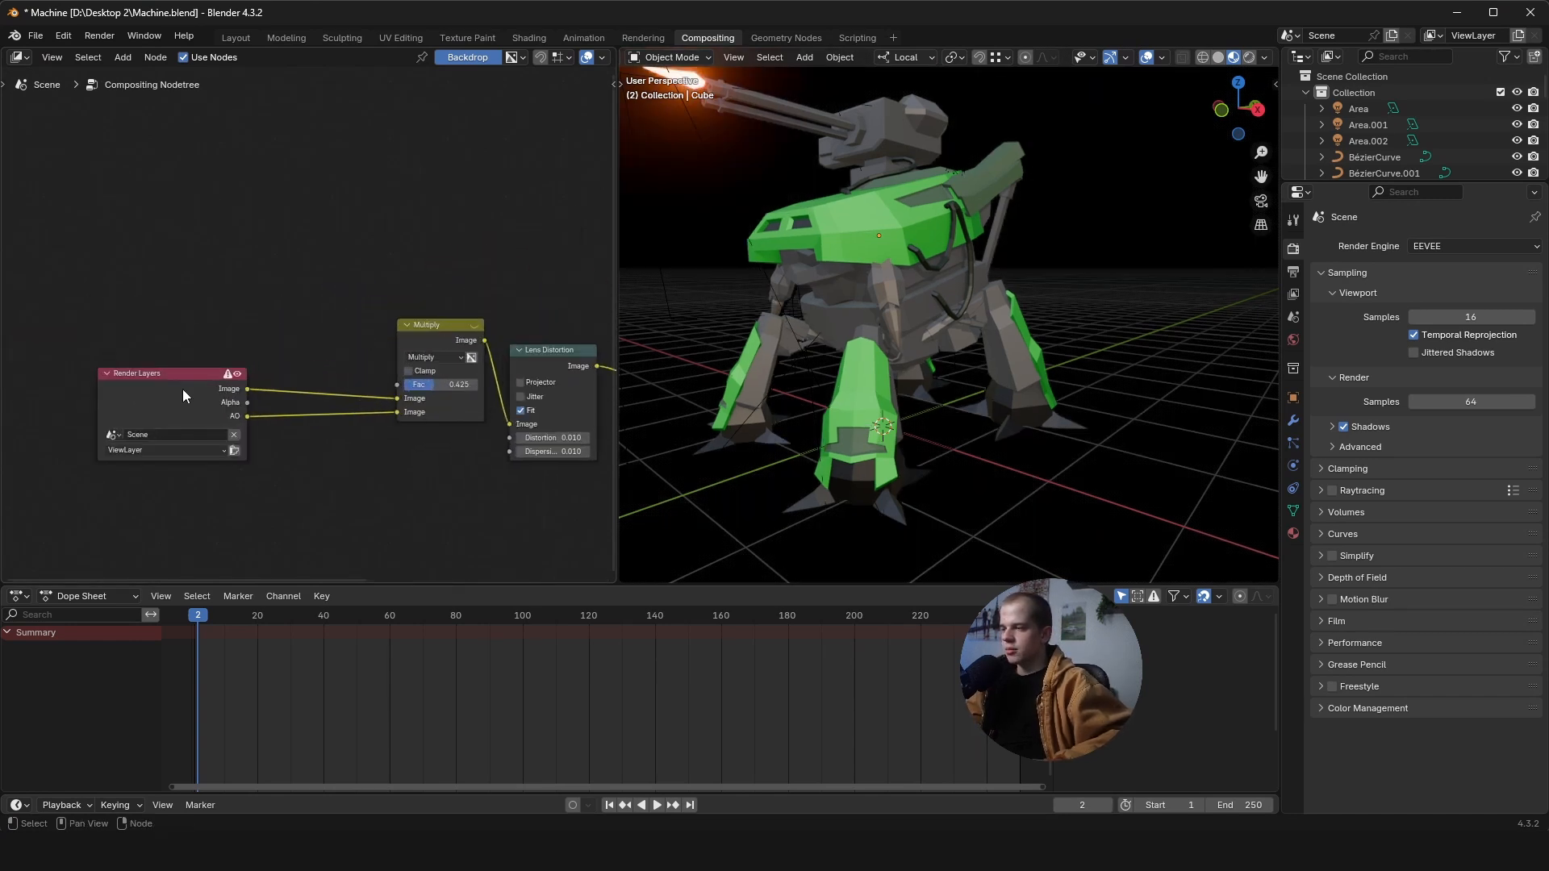
{"action": "left_click_drag", "start_coordinate": [183, 393], "coordinate": [154, 369]}
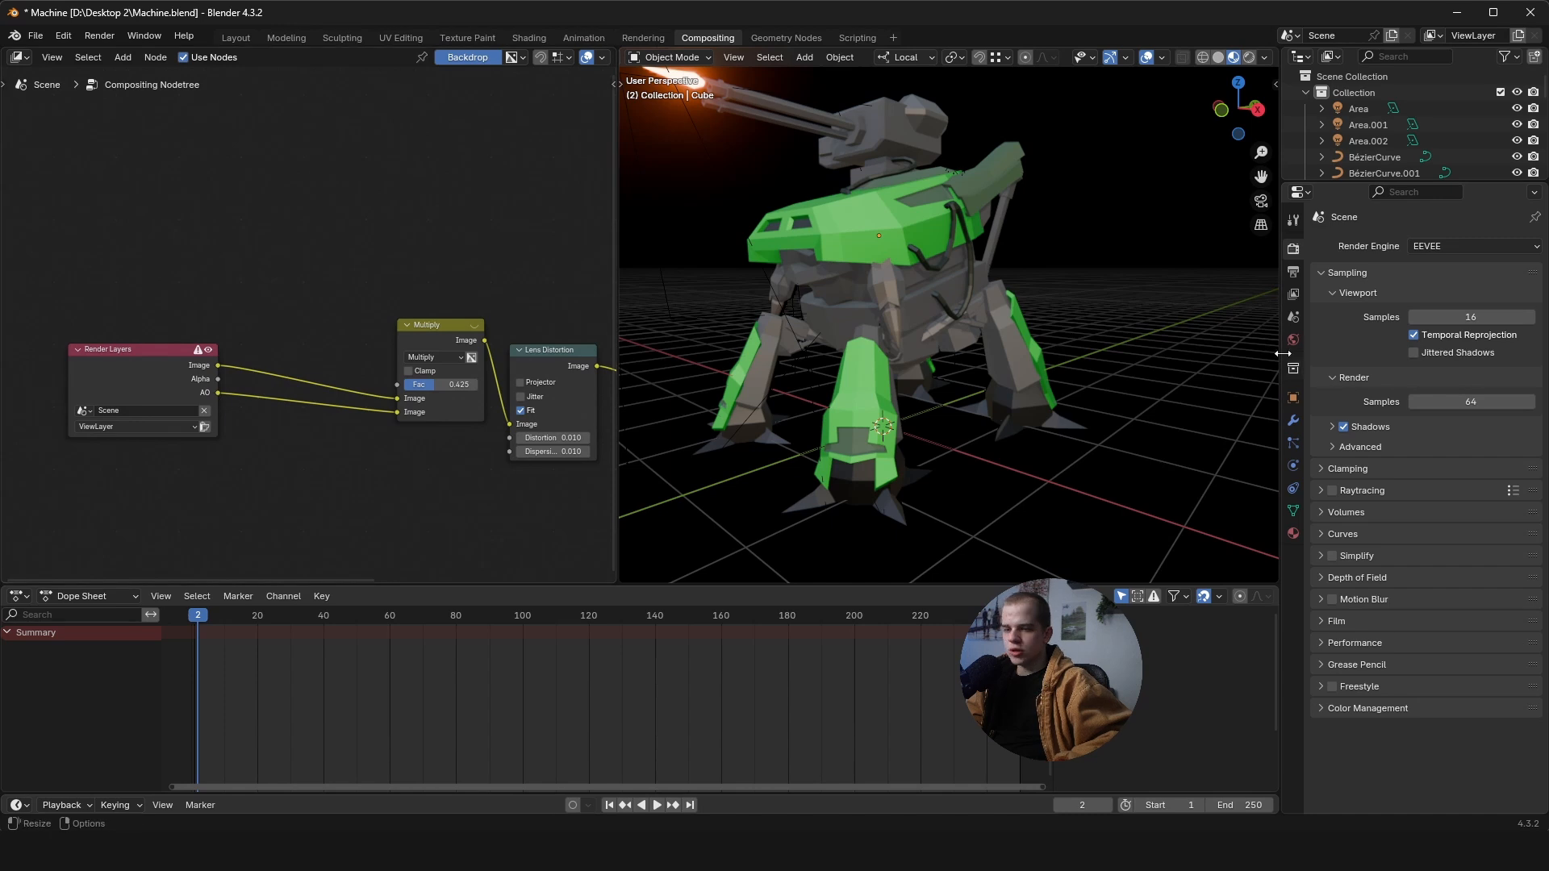
{"action": "left_click", "coordinate": [1292, 294]}
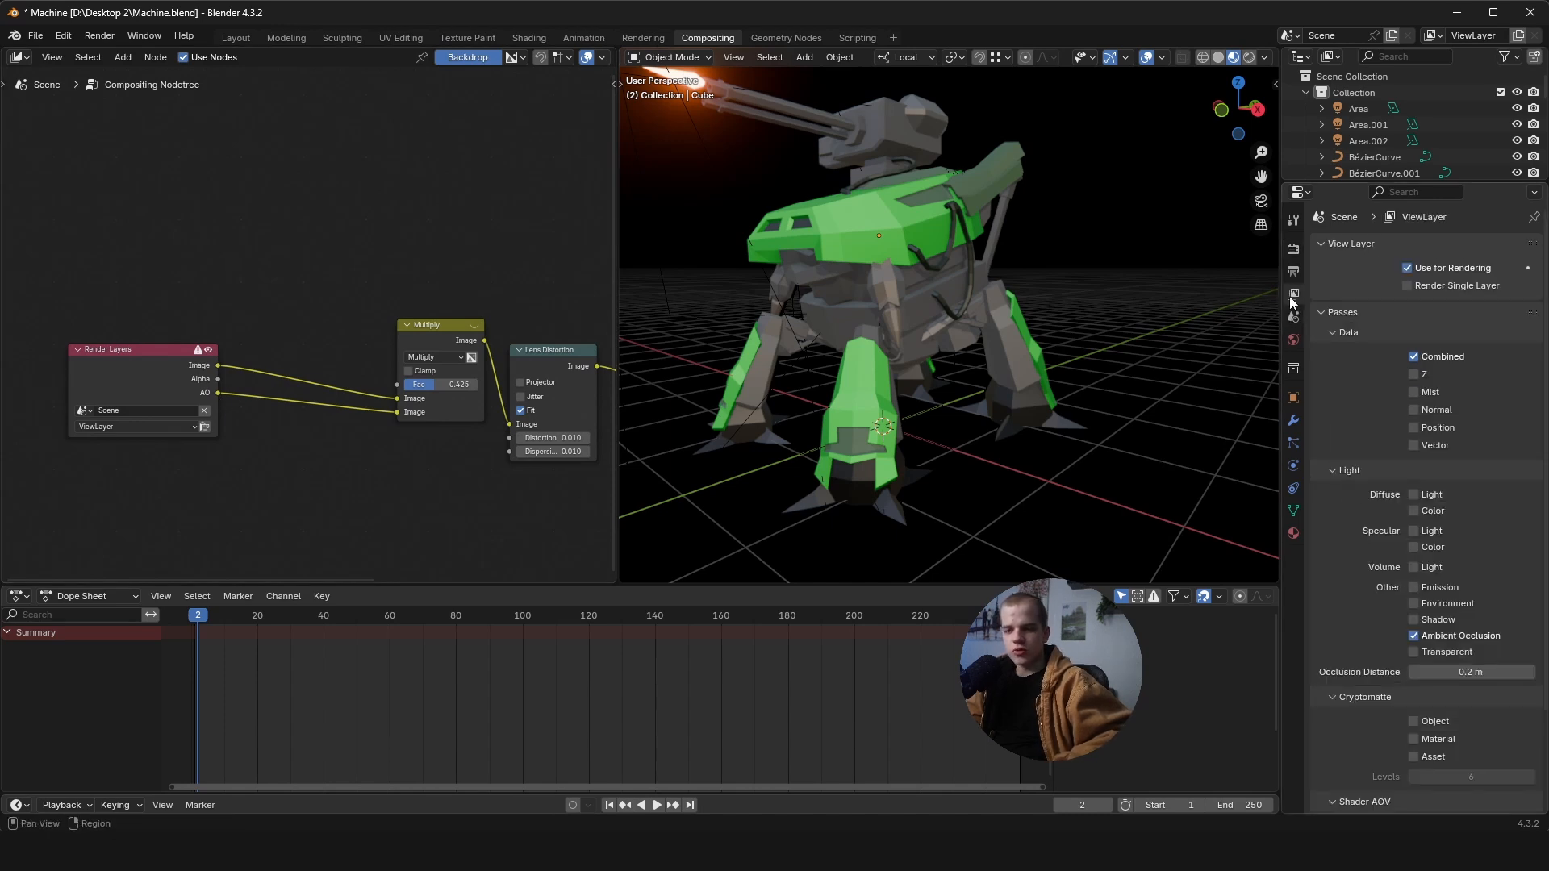
{"action": "scroll", "coordinate": [1364, 526], "scroll_direction": "down", "scroll_amount": 5}
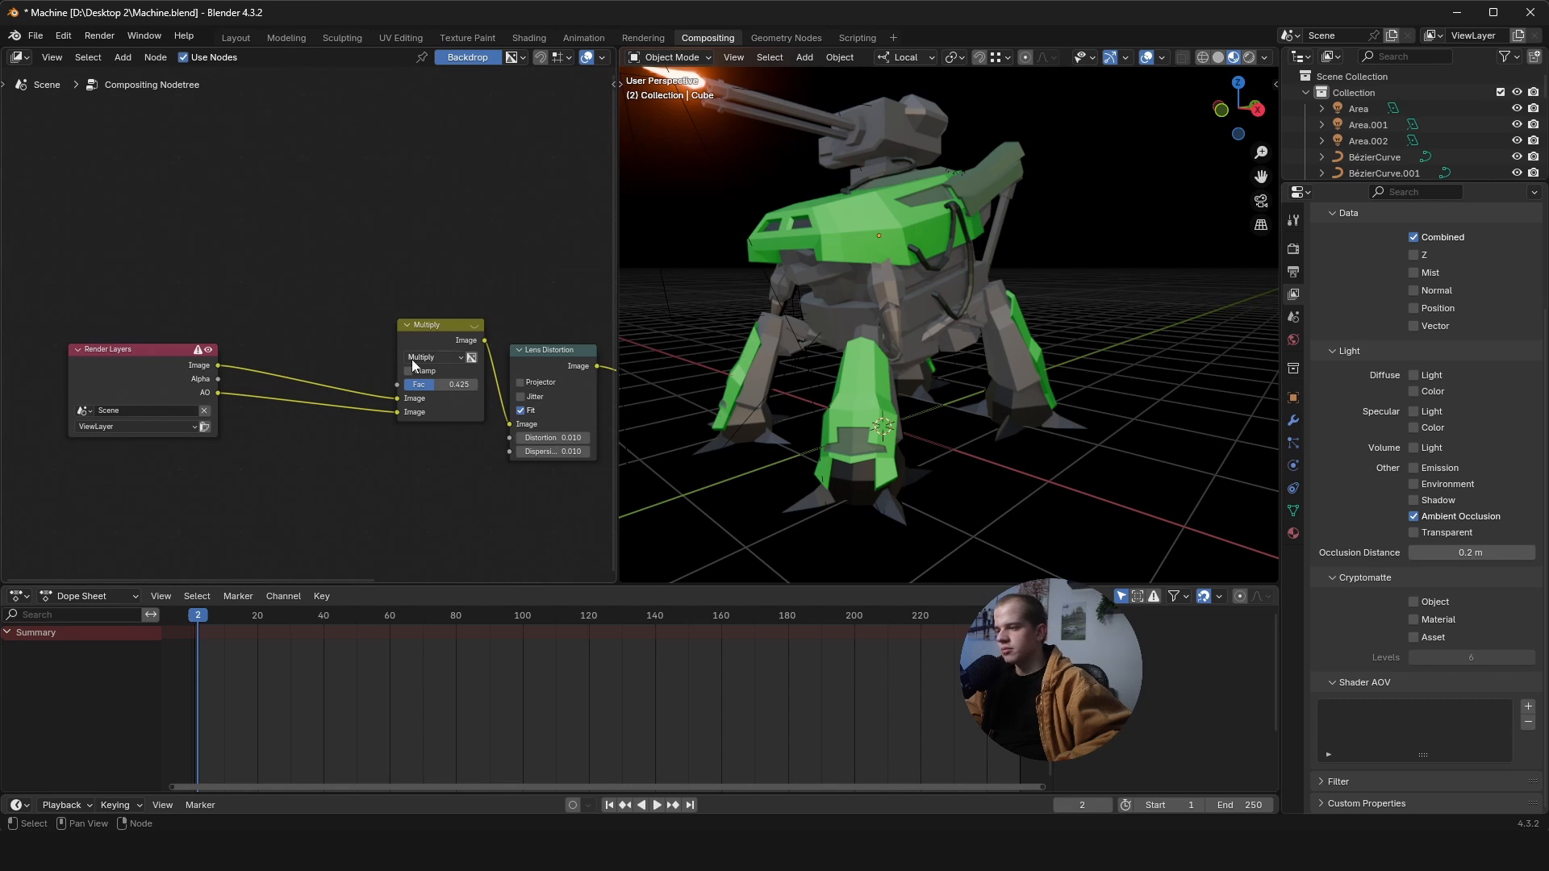
- Set the Multiply node's Fac to 1
{"action": "scroll", "coordinate": [427, 336], "scroll_direction": "up", "scroll_amount": 2}
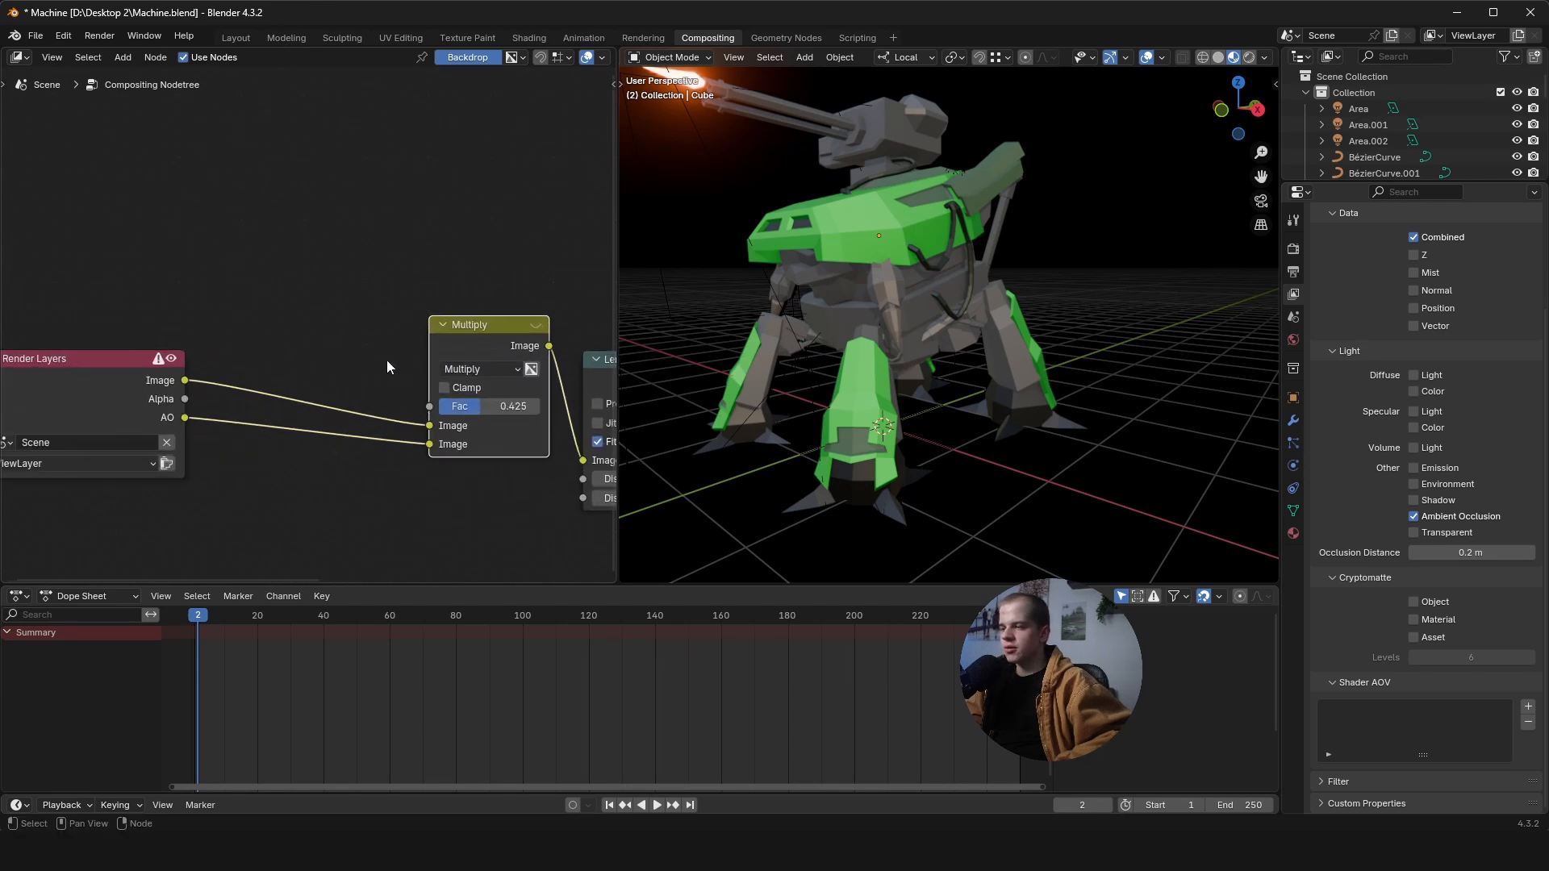
{"action": "left_click", "coordinate": [471, 411]}
{"action": "type", "text": "1"}
{"action": "key", "text": "Return"}
- Preview the Render Layers node's AO output and examine the occlusion shading around the mech's cables and body
{"action": "left_click", "coordinate": [117, 398], "text": "ctrl+shift"}
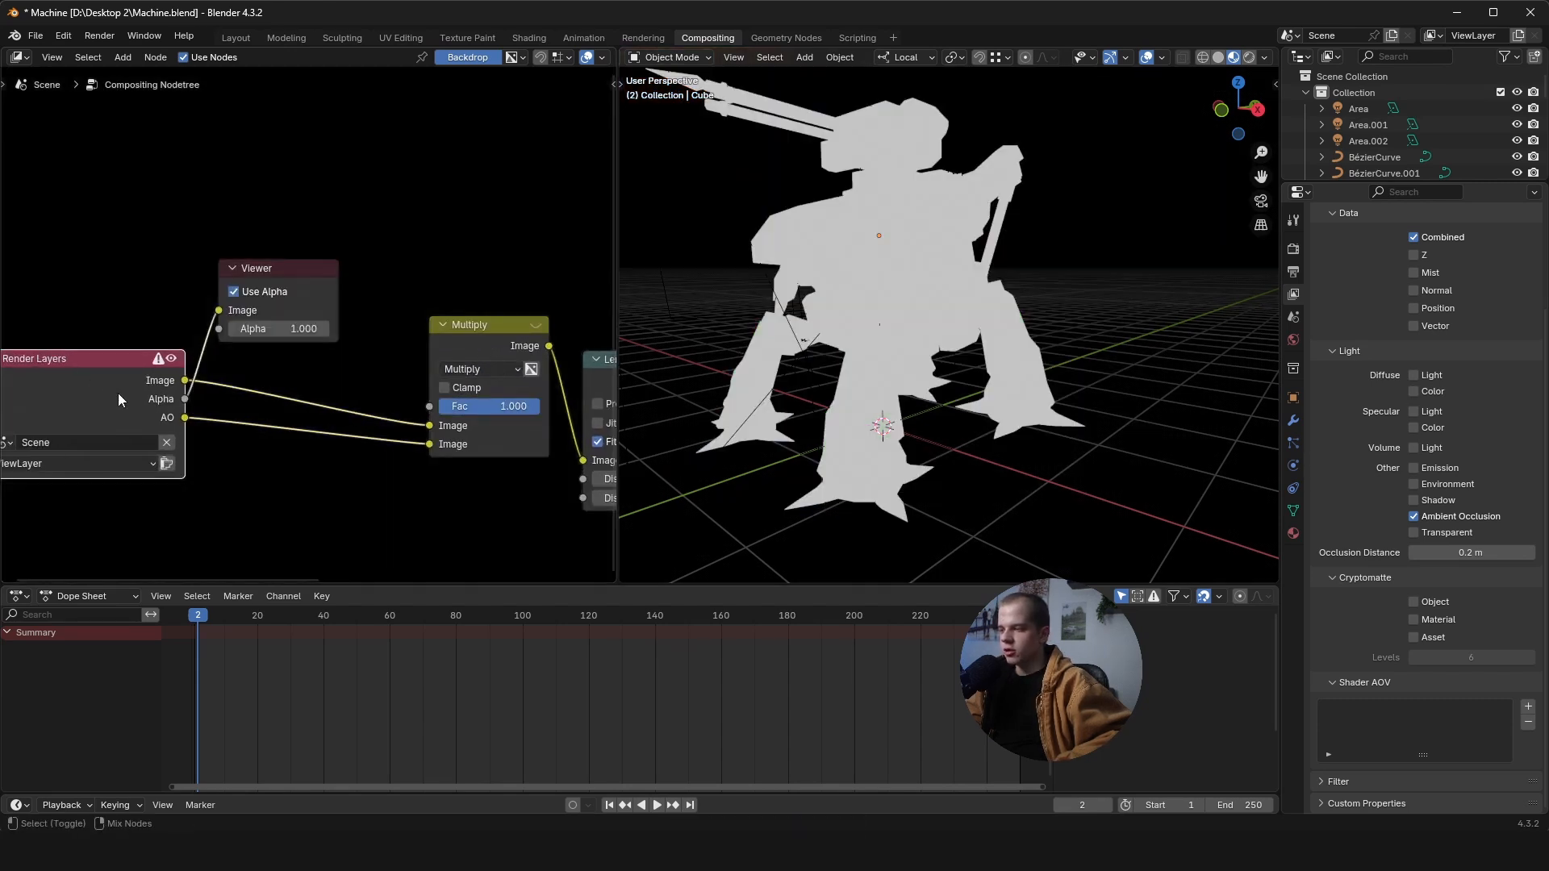
{"action": "left_click", "coordinate": [118, 394], "text": "ctrl+shift"}
{"action": "middle_click_drag", "start_coordinate": [932, 244], "coordinate": [868, 278]}
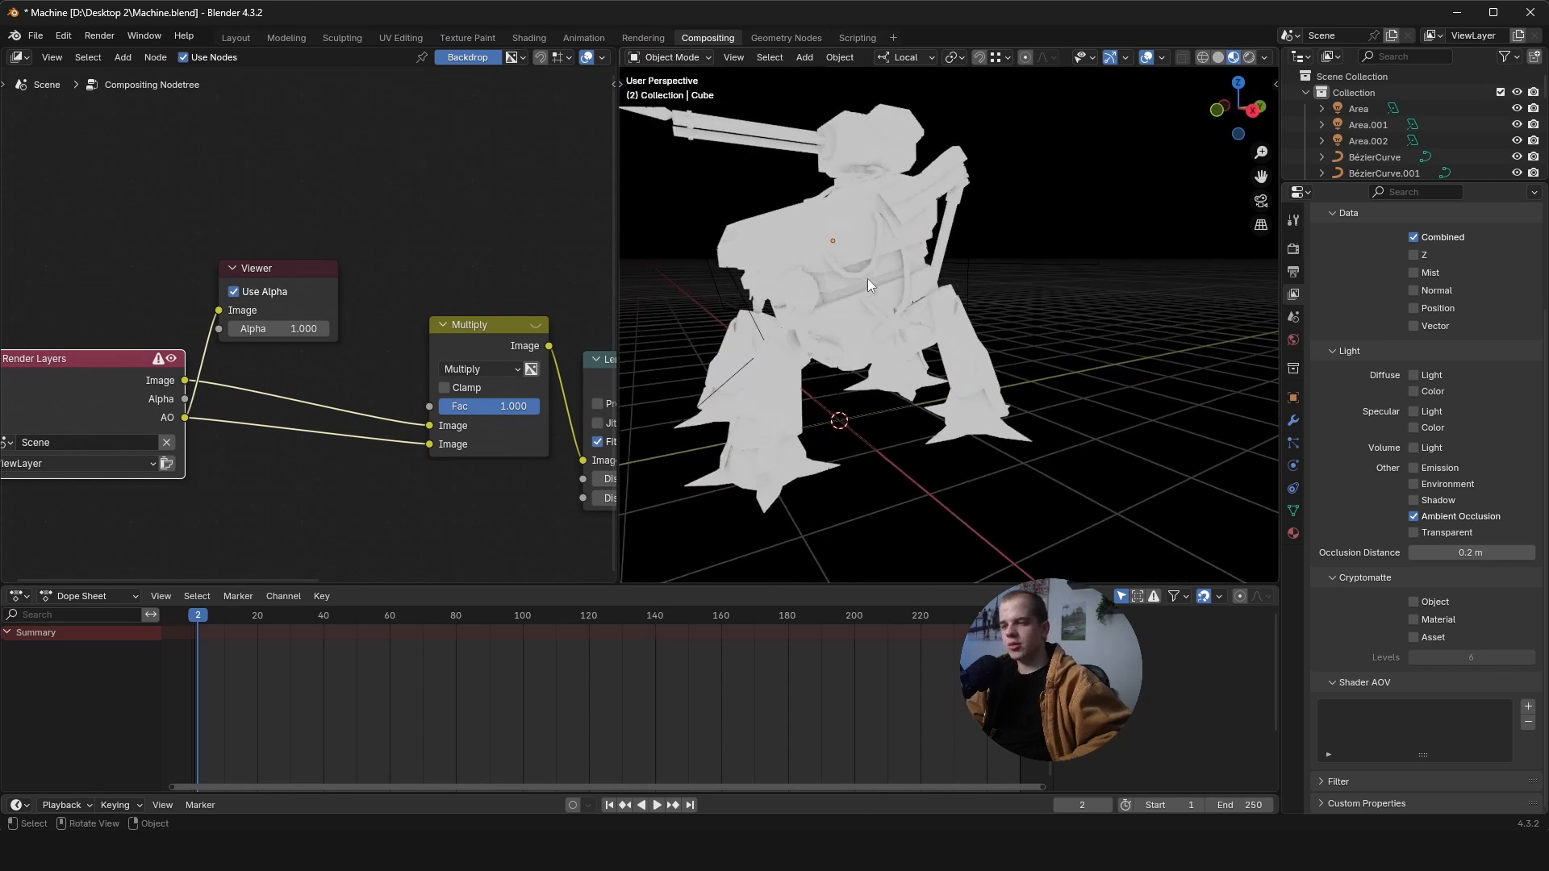
{"action": "scroll", "coordinate": [868, 278], "scroll_direction": "up", "scroll_amount": 6}
{"action": "middle_click_drag", "start_coordinate": [763, 270], "coordinate": [912, 279], "text": "shift"}
{"action": "scroll", "coordinate": [911, 279], "scroll_direction": "down", "scroll_amount": 2}
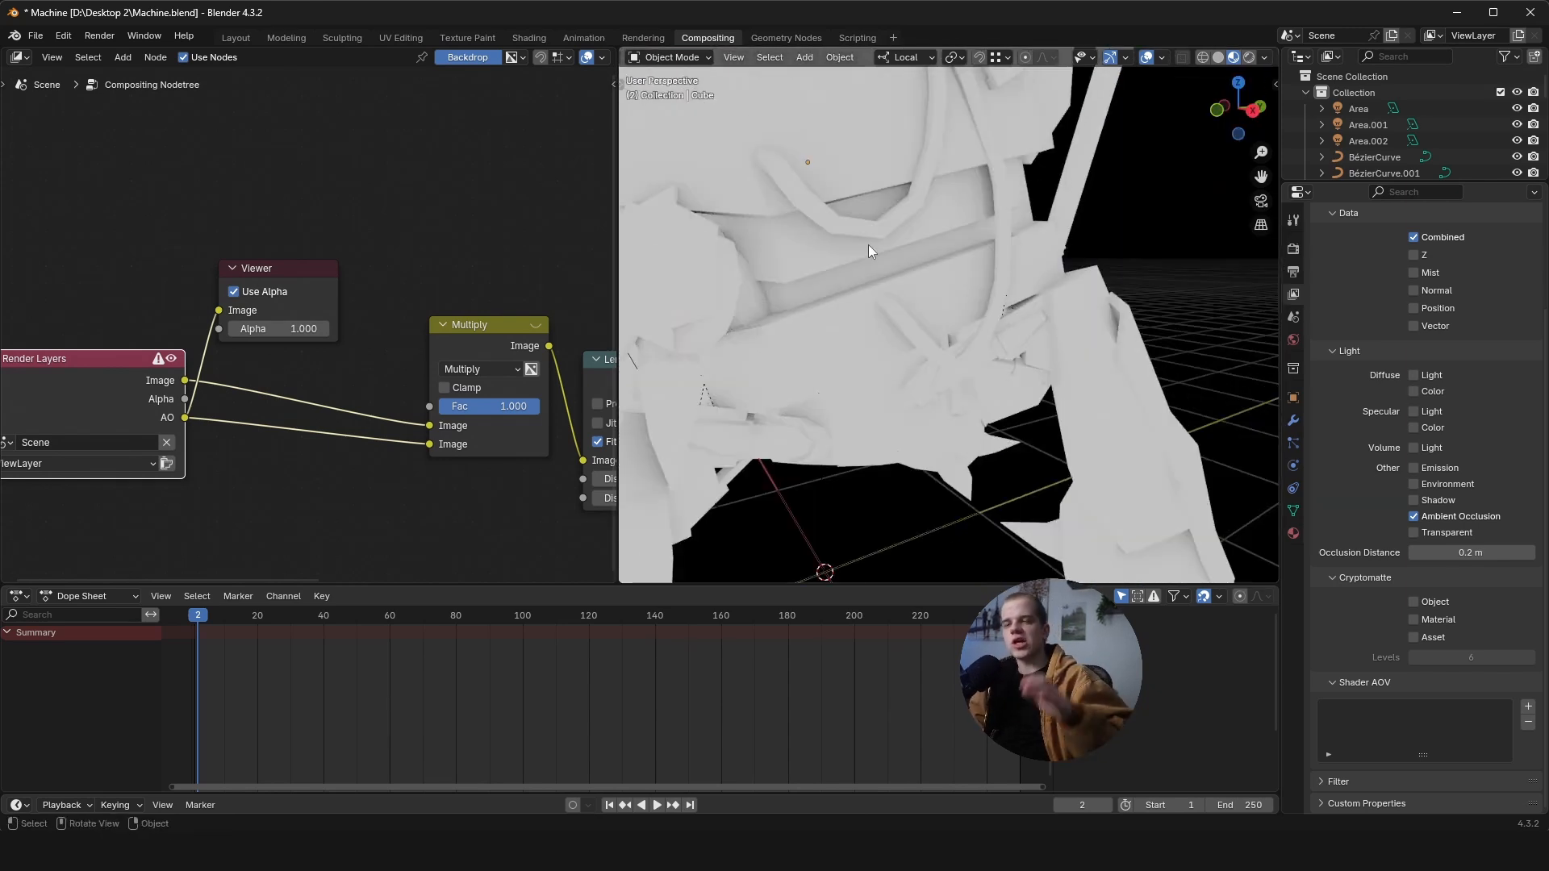
{"action": "scroll", "coordinate": [479, 263], "scroll_direction": "down", "scroll_amount": 1}
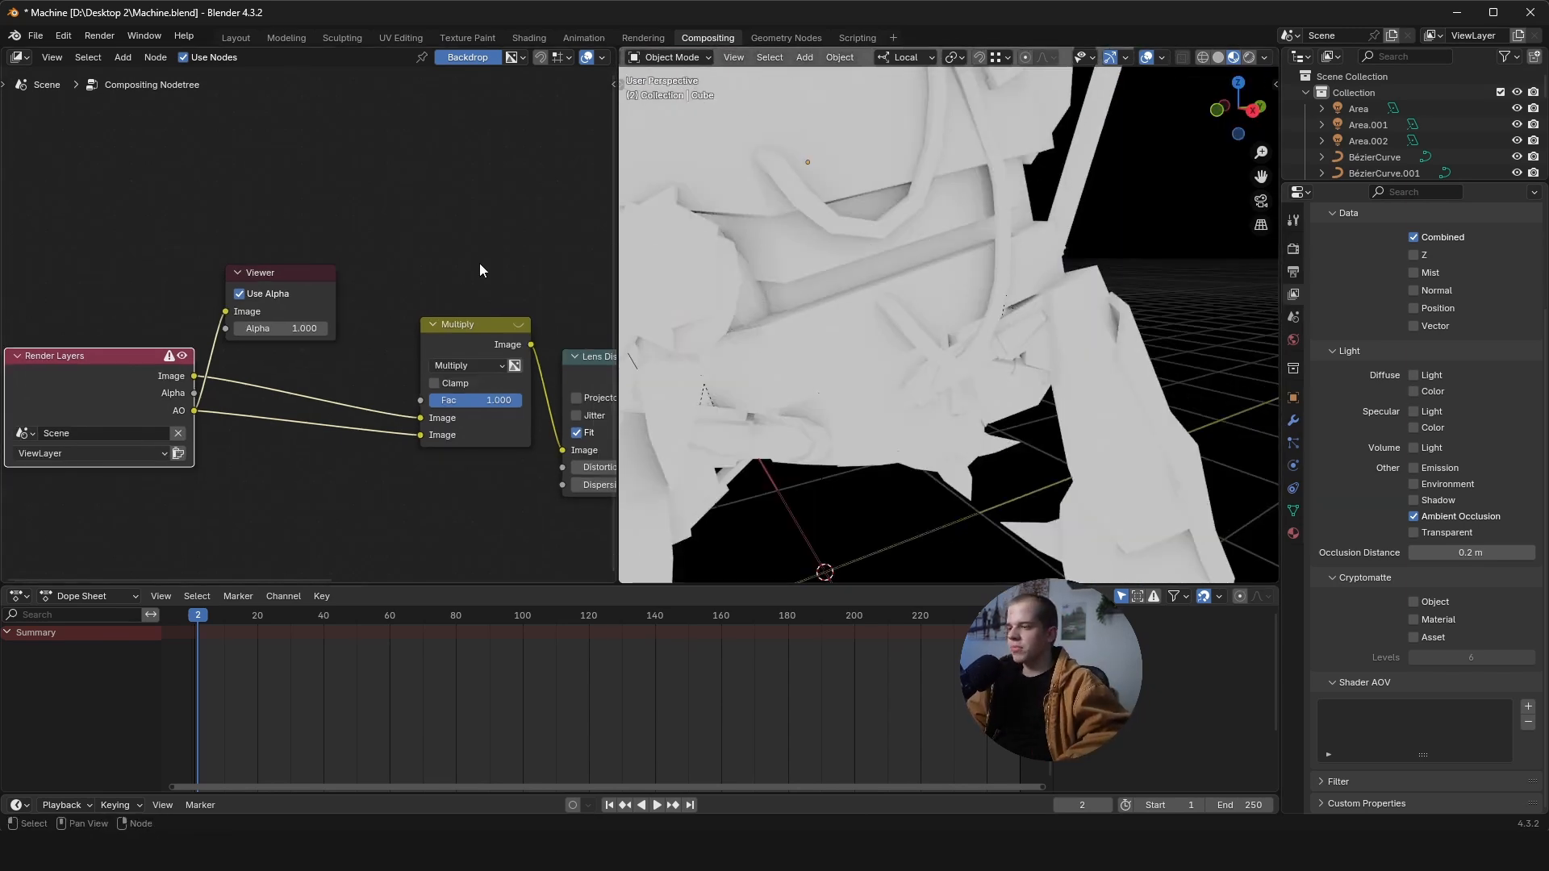
- Preview the Multiply node's output and compare the mech's shading at different Fac values between 0 and 1
{"action": "left_click", "coordinate": [479, 265]}
{"action": "left_click", "coordinate": [467, 337], "text": "ctrl+shift"}
{"action": "middle_click_drag", "start_coordinate": [466, 376], "coordinate": [362, 382]}
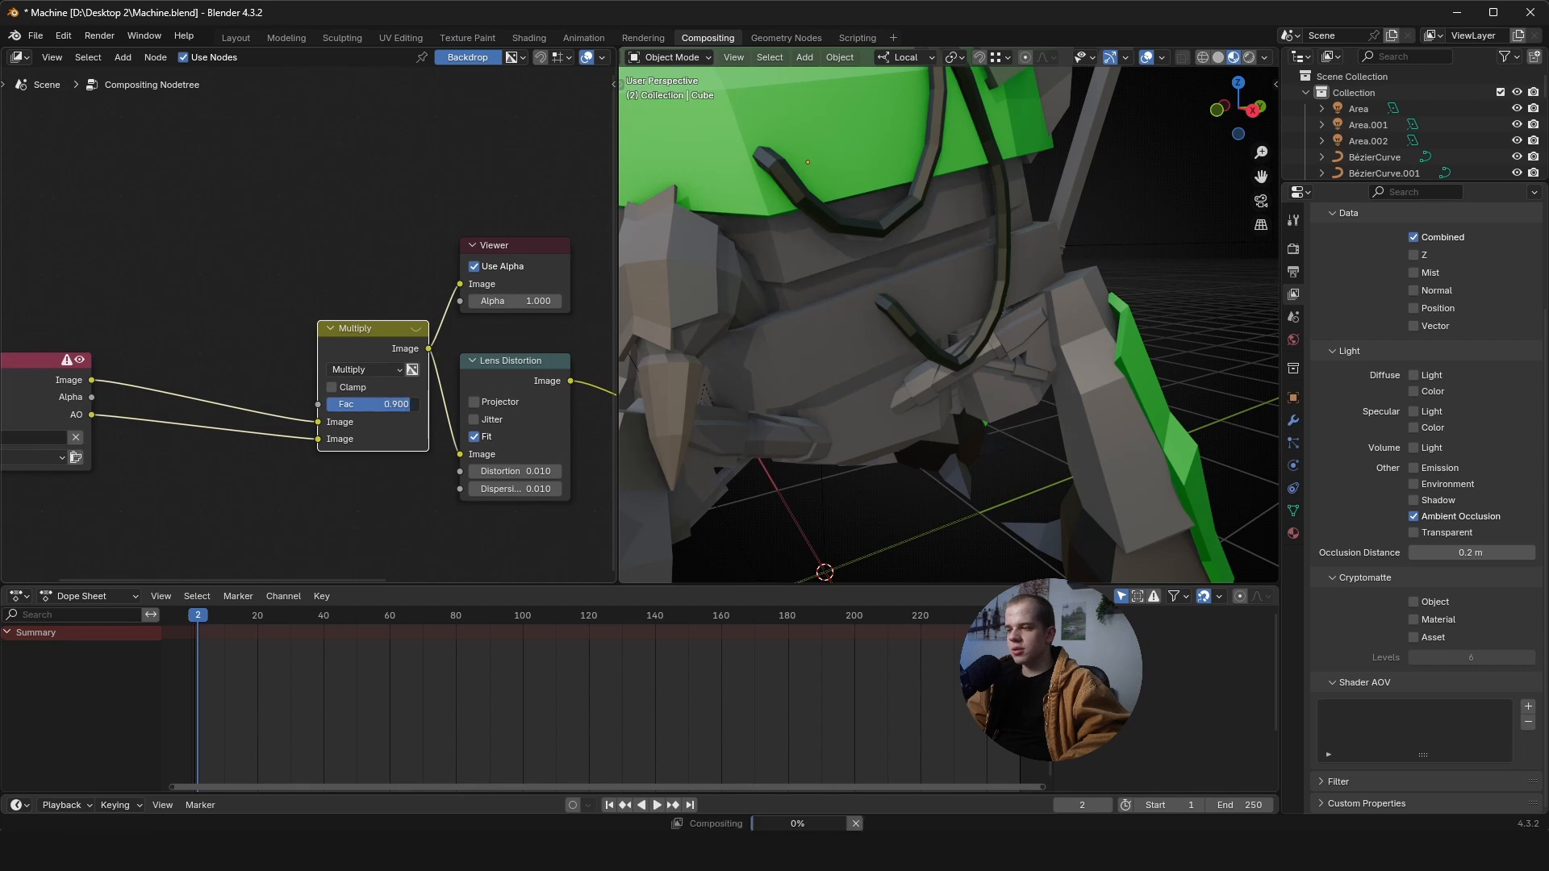
{"action": "scroll", "coordinate": [777, 312], "scroll_direction": "down", "scroll_amount": 4}
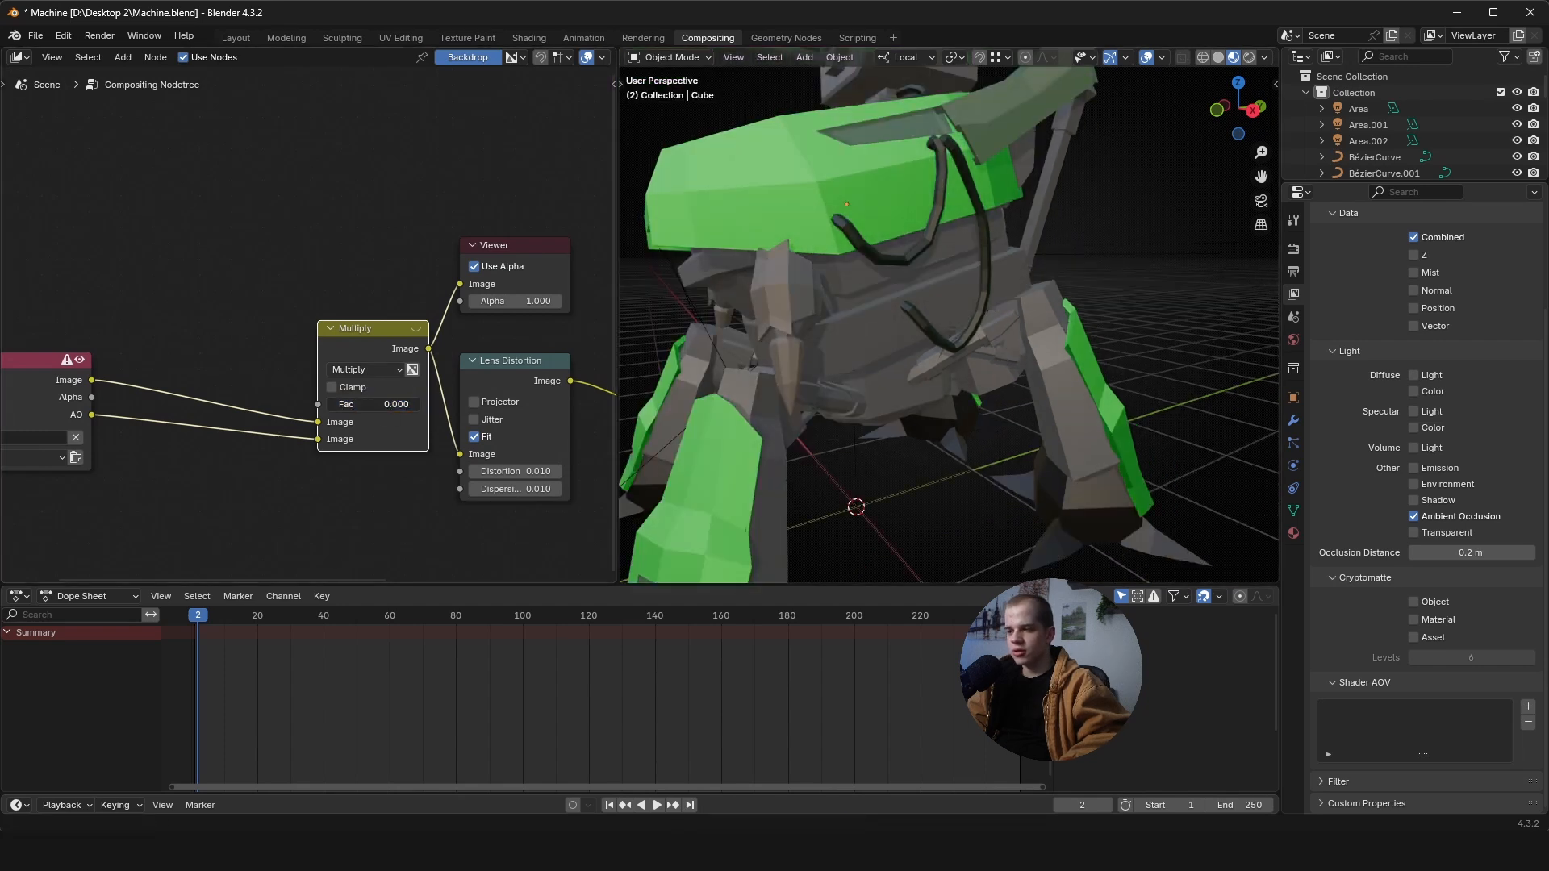
- Mute the Multiply node and enable Raytracing in the EEVEE render settings
{"action": "left_click", "coordinate": [1293, 248]}
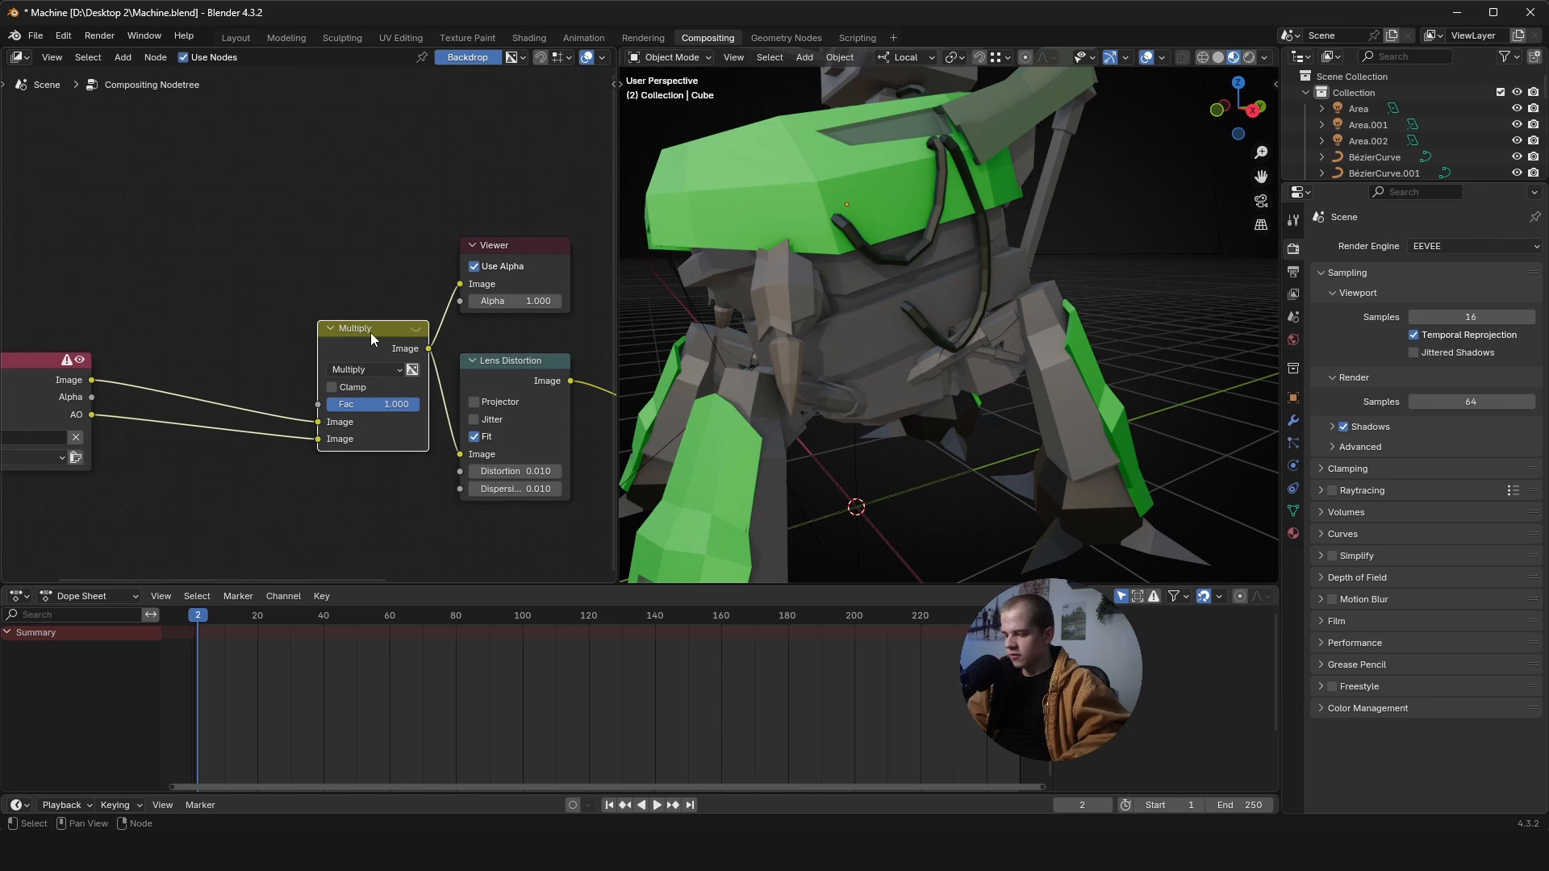
{"action": "key", "text": "m"}
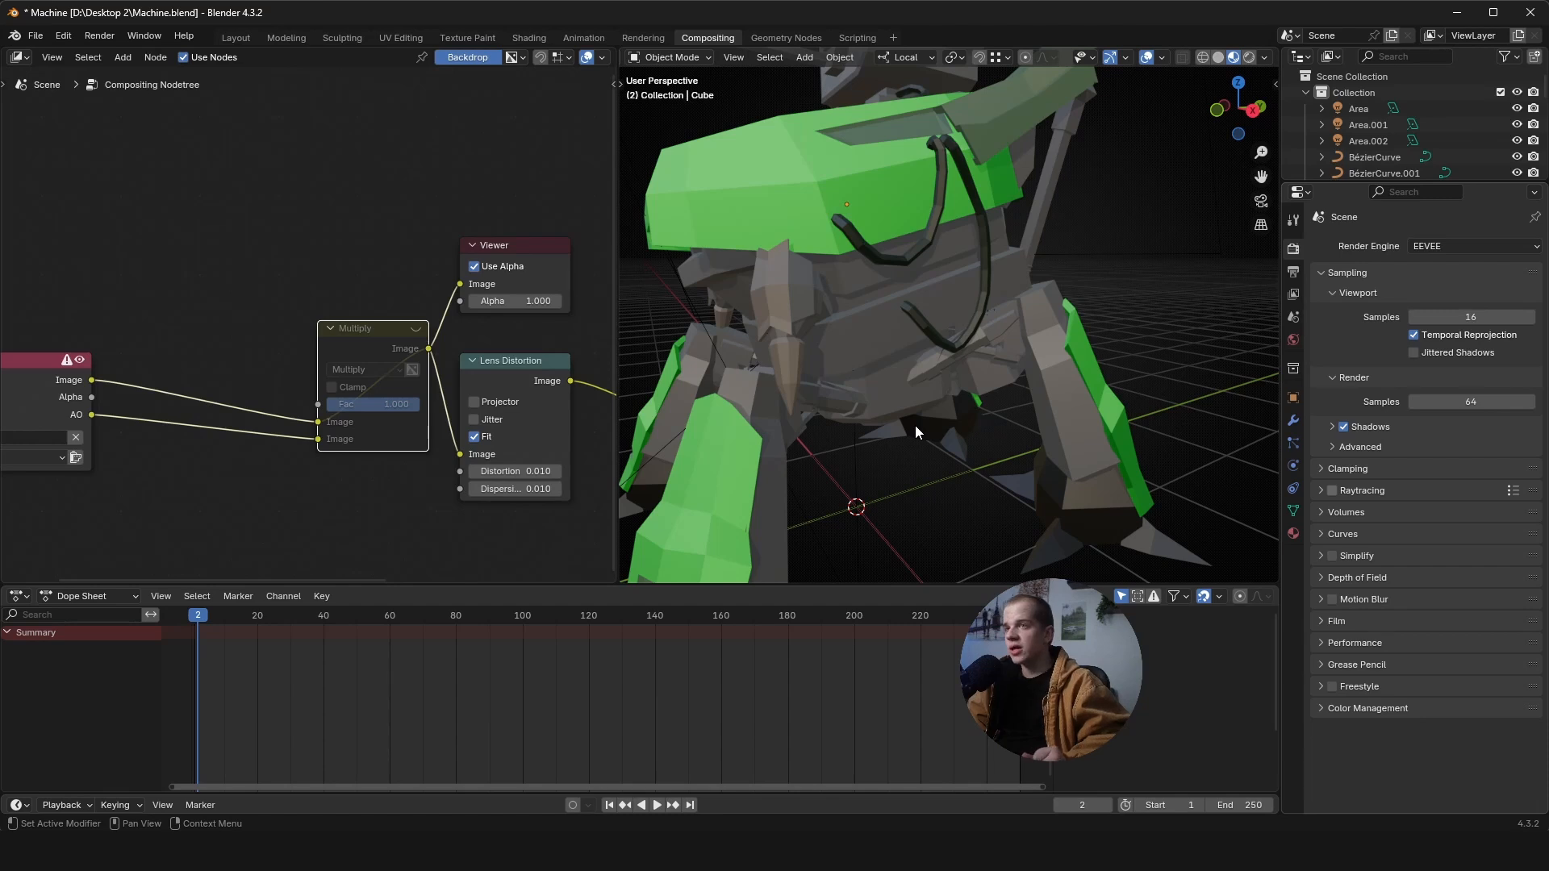
{"action": "scroll", "coordinate": [928, 415], "scroll_direction": "up", "scroll_amount": 5}
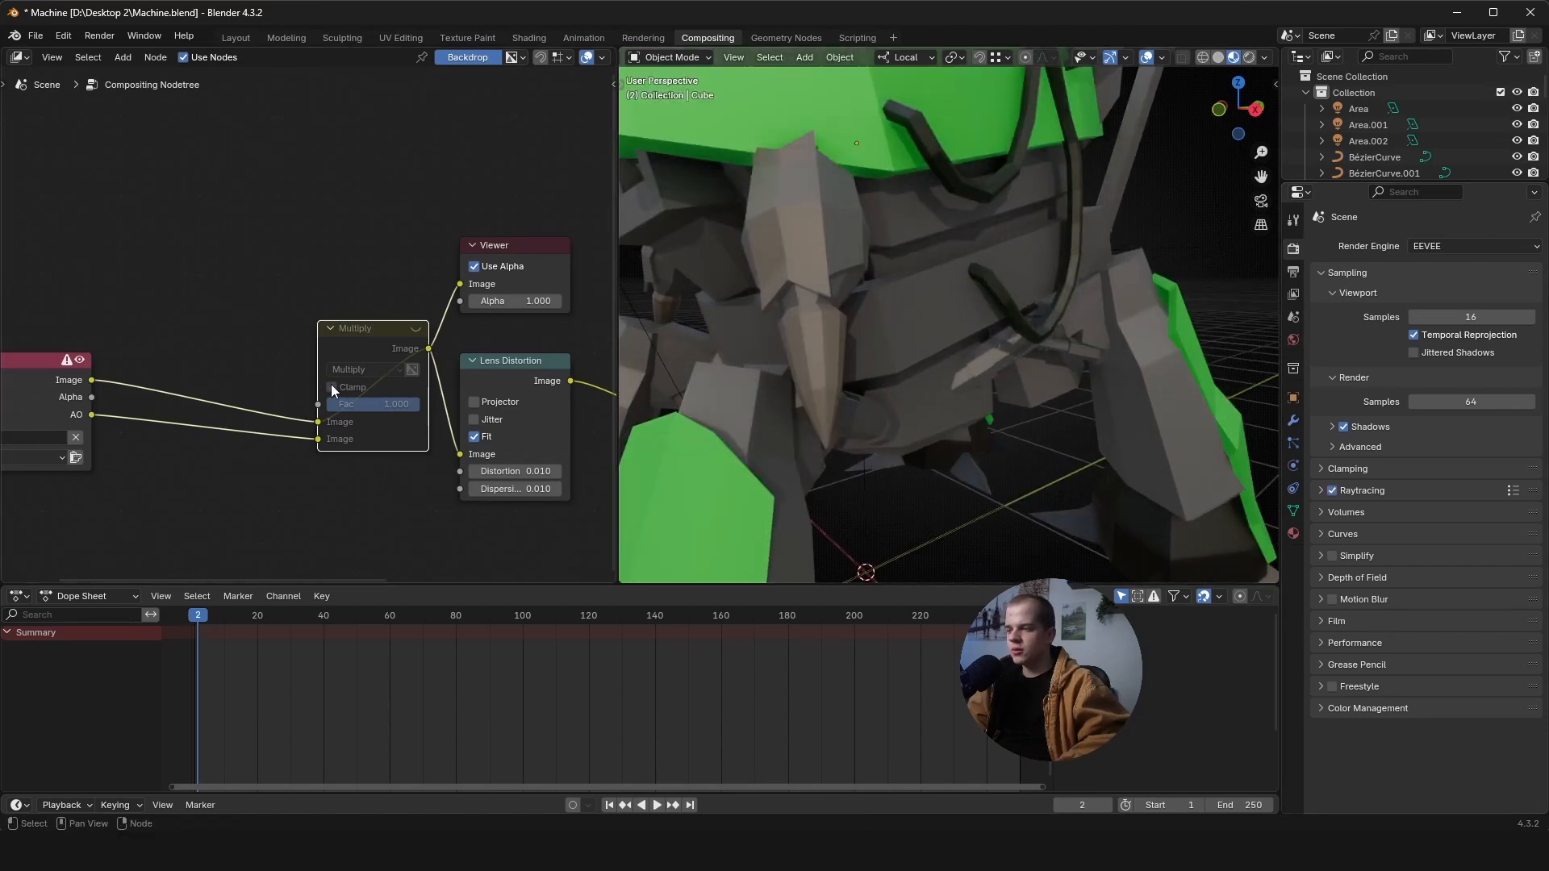
- Unmute the Multiply node and set its Fac to 0.658
{"action": "key", "text": "m"}
{"action": "left_click_drag", "start_coordinate": [399, 401], "coordinate": [367, 403]}
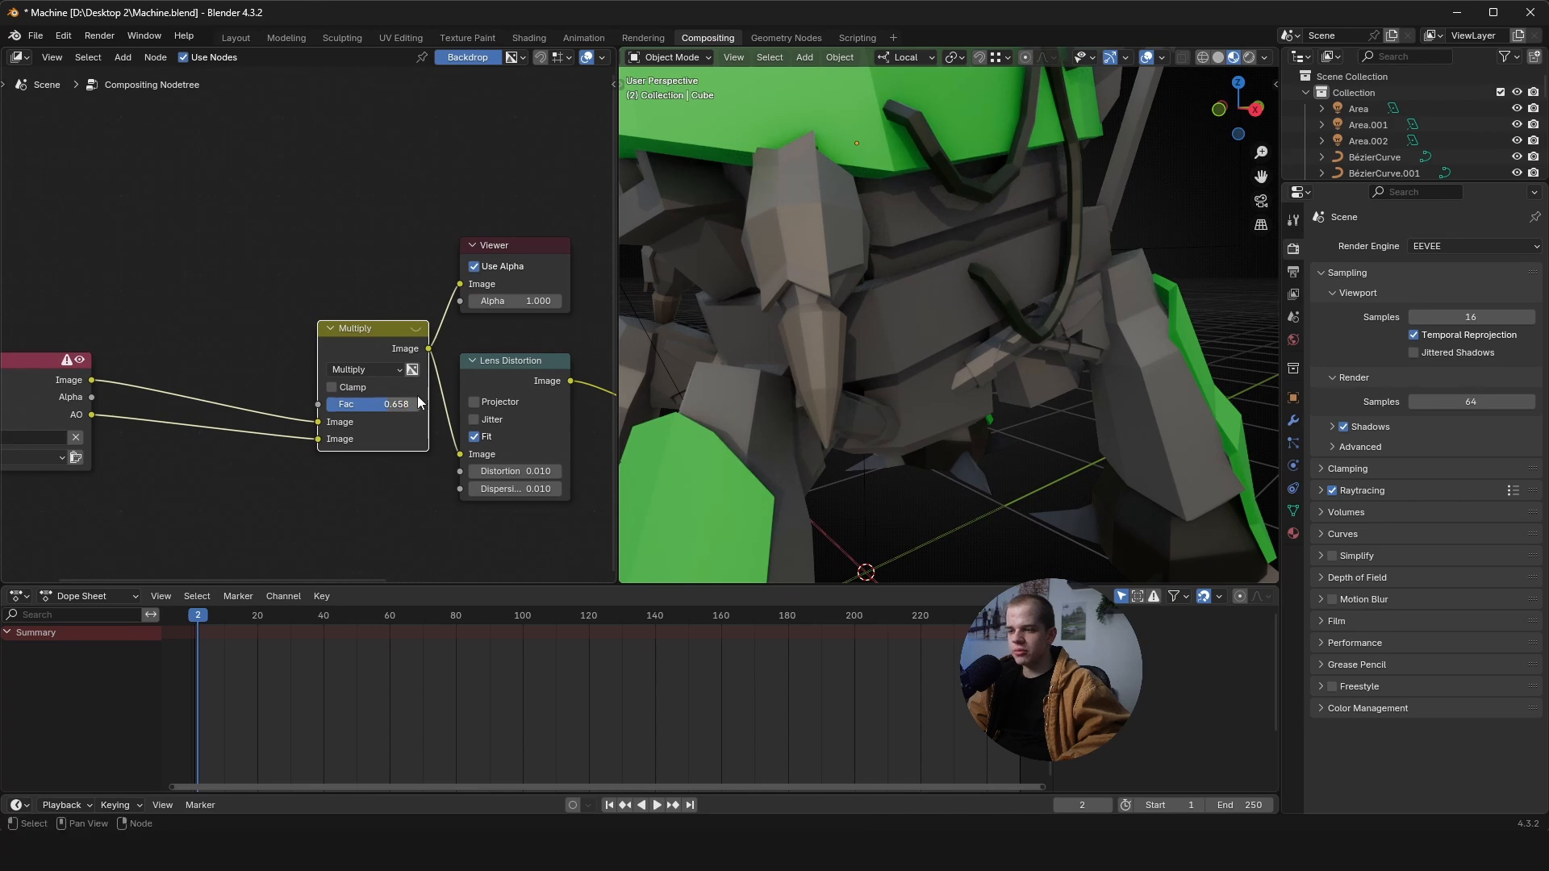
{"action": "scroll", "coordinate": [555, 303], "scroll_direction": "down", "scroll_amount": 1}
- Connect the Viewer to the Lens Distortion output and view the mech through the scene camera
{"action": "left_click", "coordinate": [467, 263]}
{"action": "left_click", "coordinate": [468, 376], "text": "ctrl+shift"}
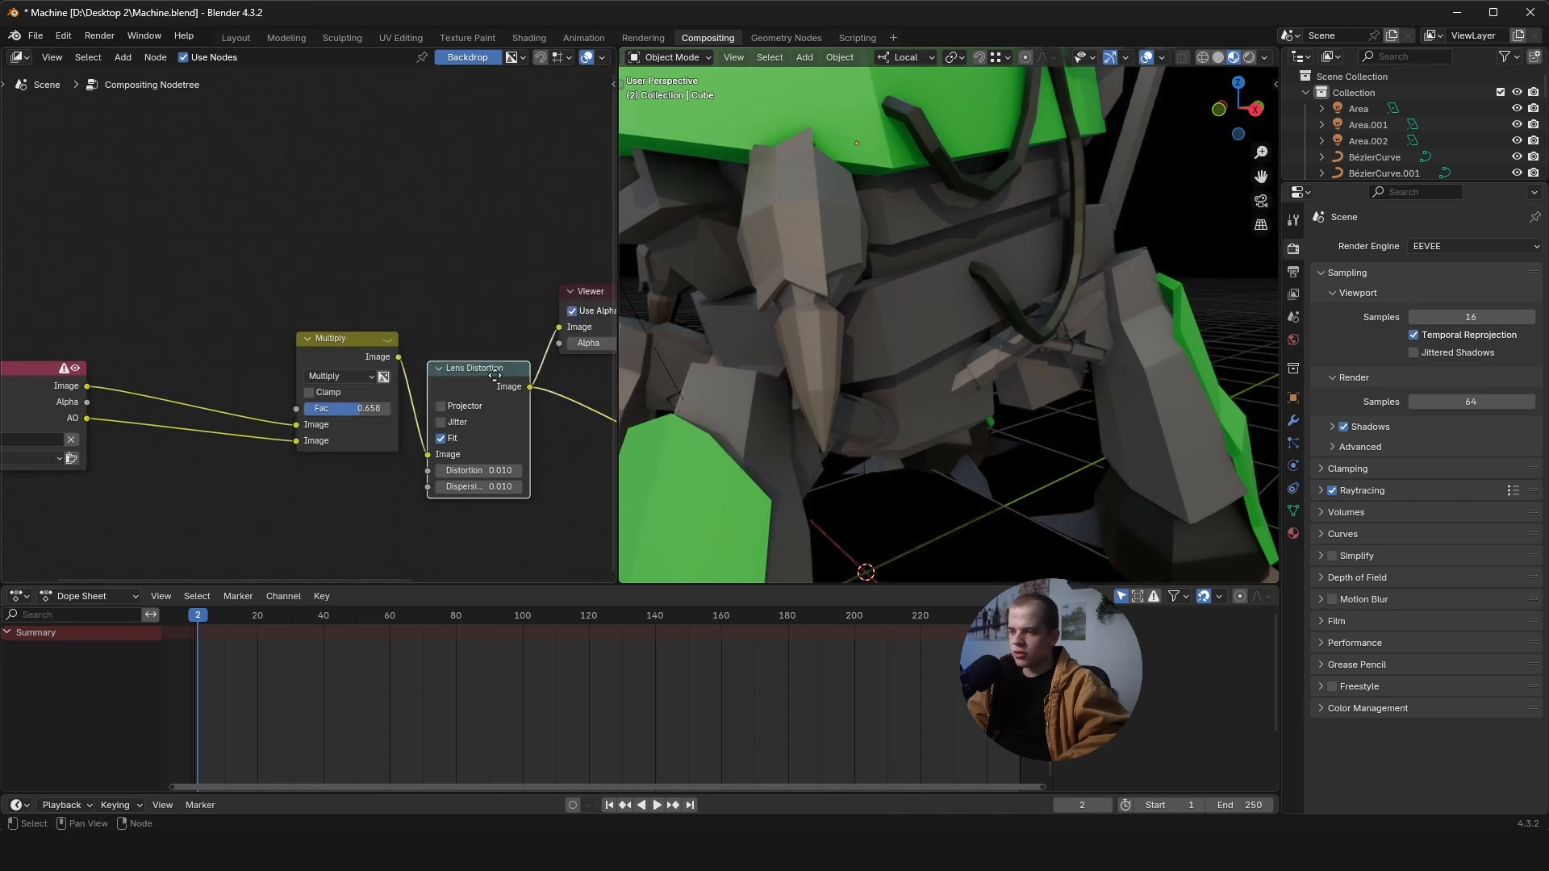
{"action": "middle_click_drag", "start_coordinate": [500, 373], "coordinate": [335, 371]}
{"action": "scroll", "coordinate": [1024, 349], "scroll_direction": "down", "scroll_amount": 7}
{"action": "middle_click_drag", "start_coordinate": [1024, 349], "coordinate": [1040, 350]}
{"action": "key", "text": "grave"}
{"action": "left_click", "coordinate": [1028, 436]}
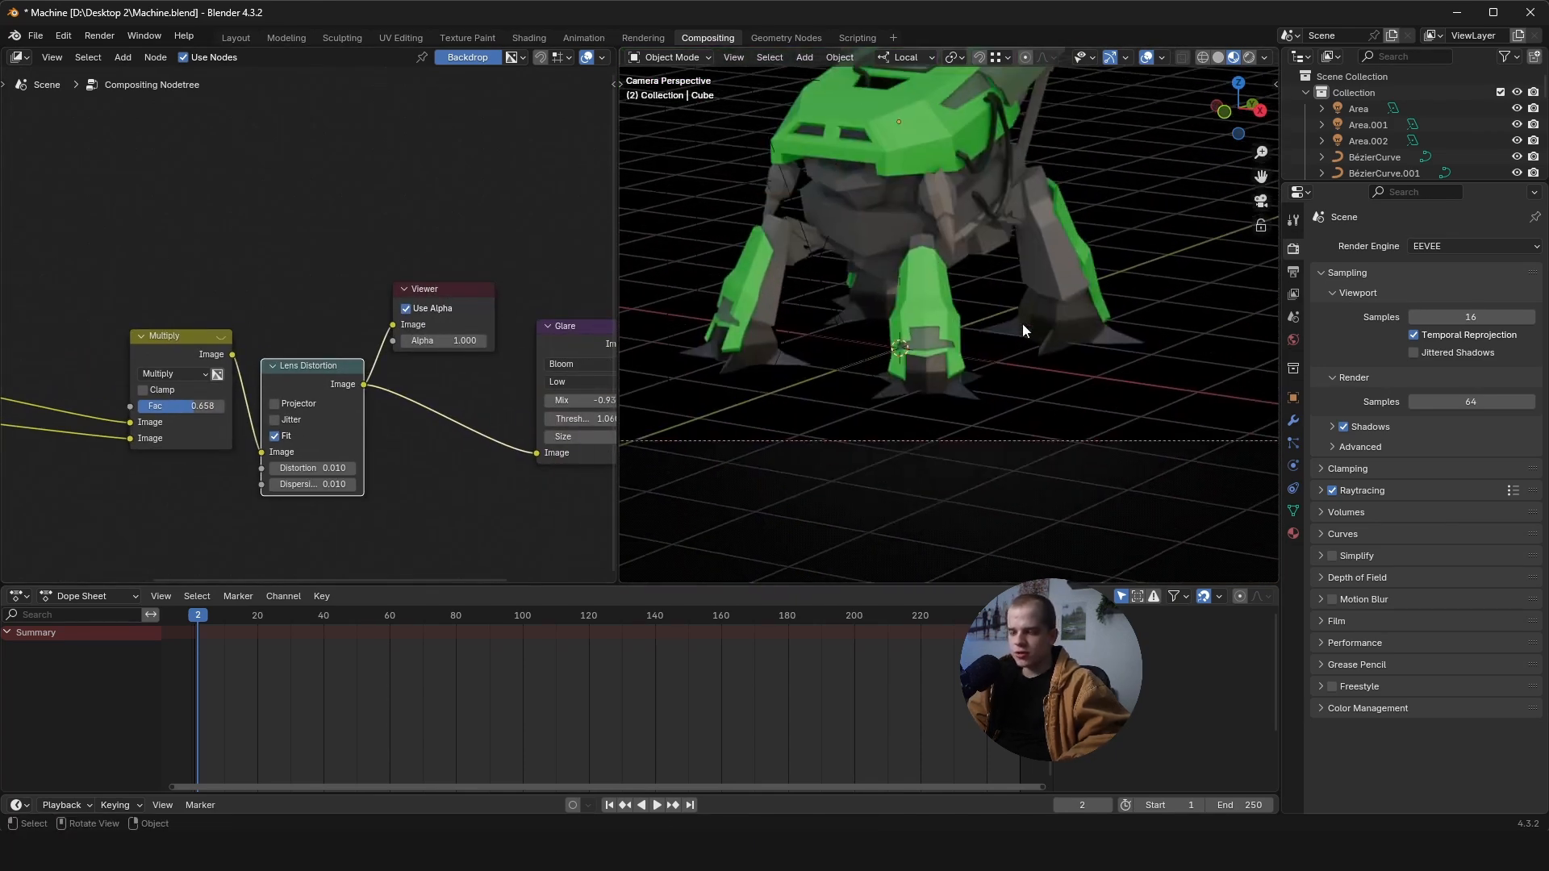
- Try a stronger Distortion value on the Lens Distortion node and undo it
{"action": "left_click_drag", "start_coordinate": [312, 467], "coordinate": [355, 468]}
{"action": "scroll", "coordinate": [1034, 248], "scroll_direction": "down", "scroll_amount": 3}
{"action": "middle_click_drag", "start_coordinate": [1034, 248], "coordinate": [1039, 287], "text": "shift"}
{"action": "key", "text": "ctrl+z"}
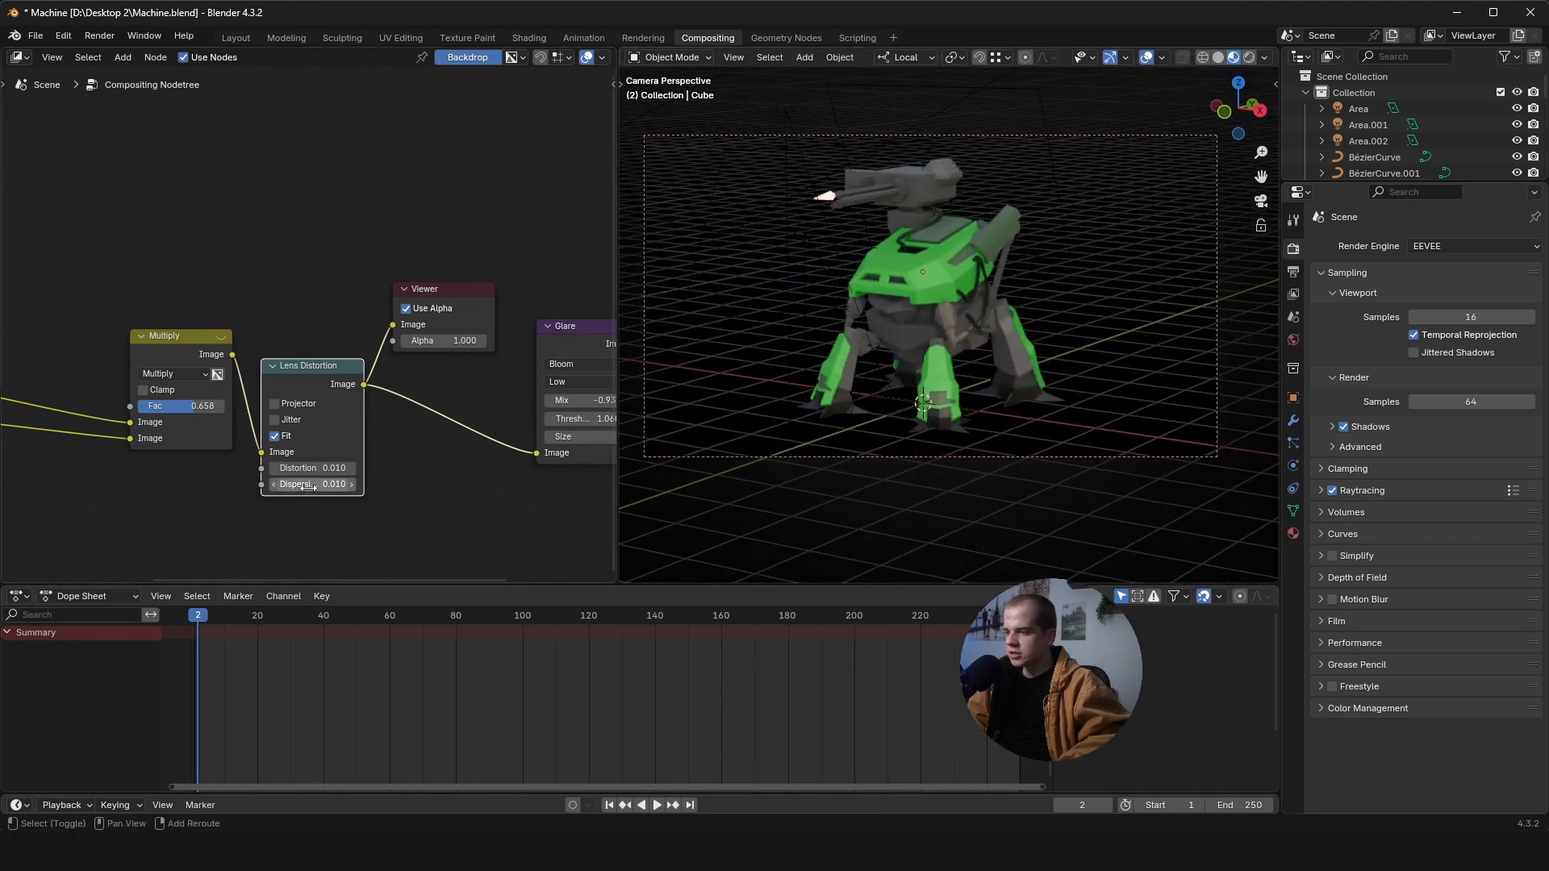
- Set the Lens Distortion node's Dispersion to 0.200 and inspect the colour fringing around the mech's legs
{"action": "left_click_drag", "start_coordinate": [319, 484], "coordinate": [355, 484]}
{"action": "scroll", "coordinate": [1048, 484], "scroll_direction": "up", "scroll_amount": 10}
{"action": "middle_click_drag", "start_coordinate": [1049, 524], "coordinate": [1042, 253], "text": "shift"}
{"action": "middle_click_drag", "start_coordinate": [1031, 564], "coordinate": [1093, 458], "text": "shift"}
{"action": "scroll", "coordinate": [1014, 379], "scroll_direction": "up", "scroll_amount": 4}
{"action": "scroll", "coordinate": [1097, 387], "scroll_direction": "down", "scroll_amount": 12}
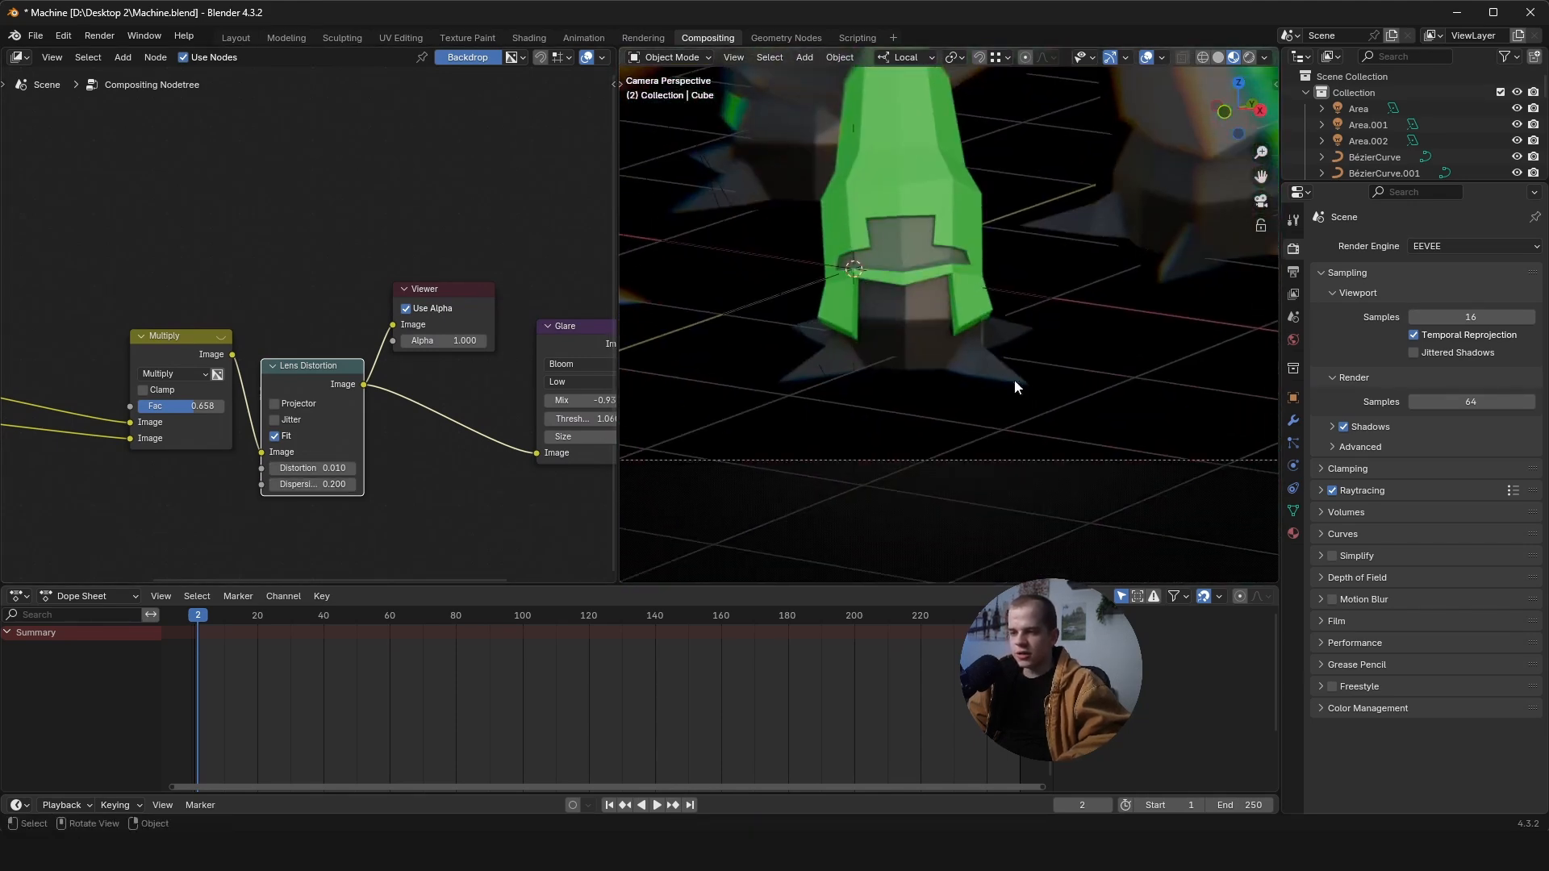
{"action": "scroll", "coordinate": [1094, 458], "scroll_direction": "down", "scroll_amount": 2}
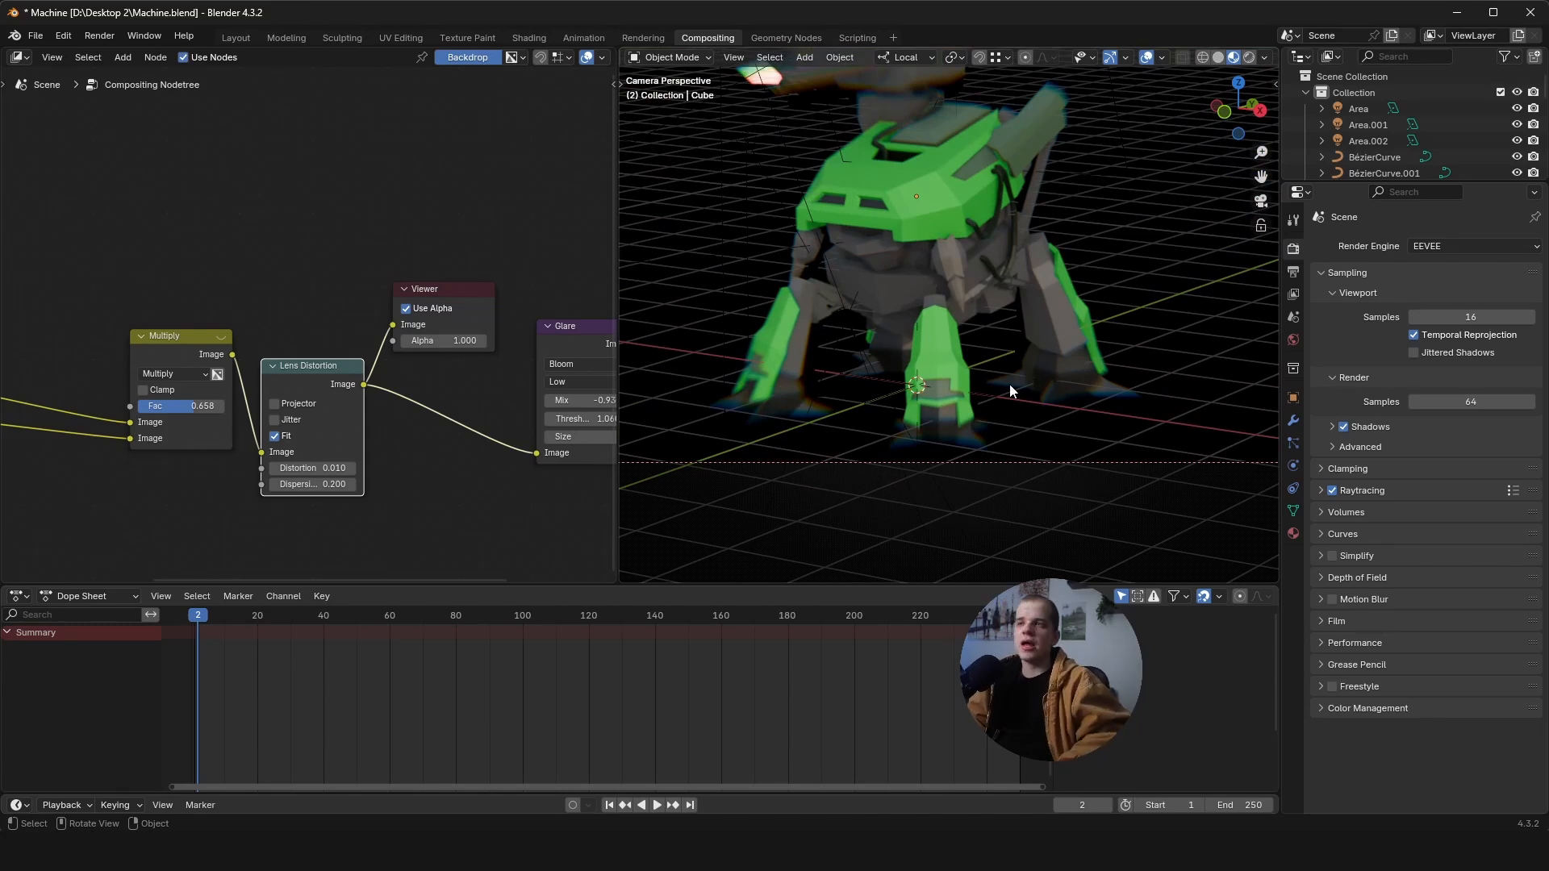
- Set the Lens Distortion node's Dispersion to 0.1
{"action": "scroll", "coordinate": [342, 403], "scroll_direction": "up", "scroll_amount": 1}
{"action": "left_click", "coordinate": [325, 494]}
{"action": "key", "text": "BackSpace"}
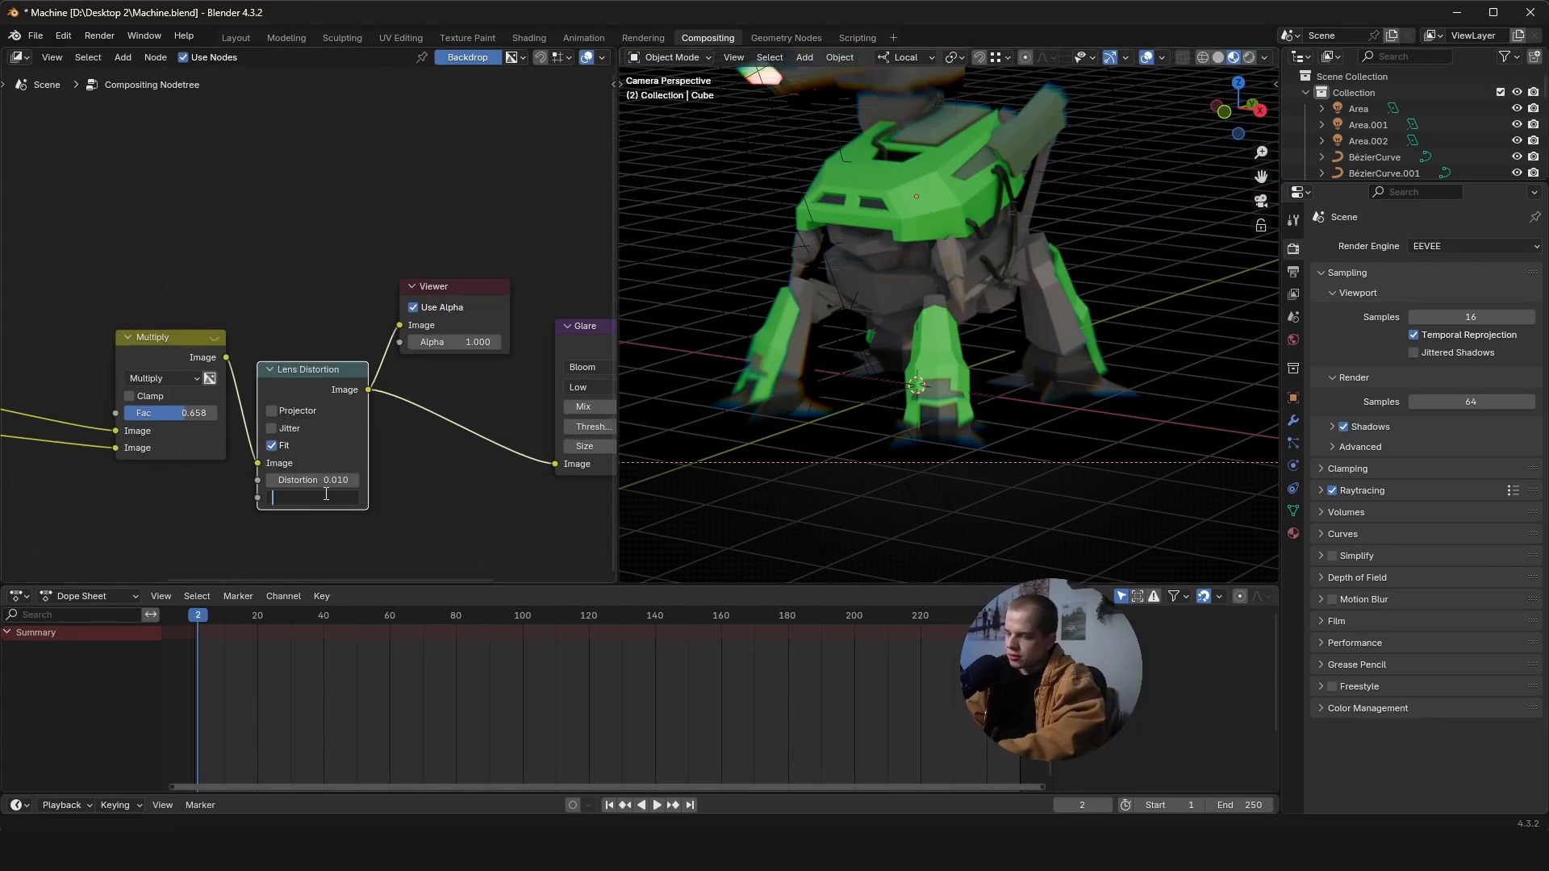
{"action": "type", "text": "0.1"}
{"action": "key", "text": "Return"}
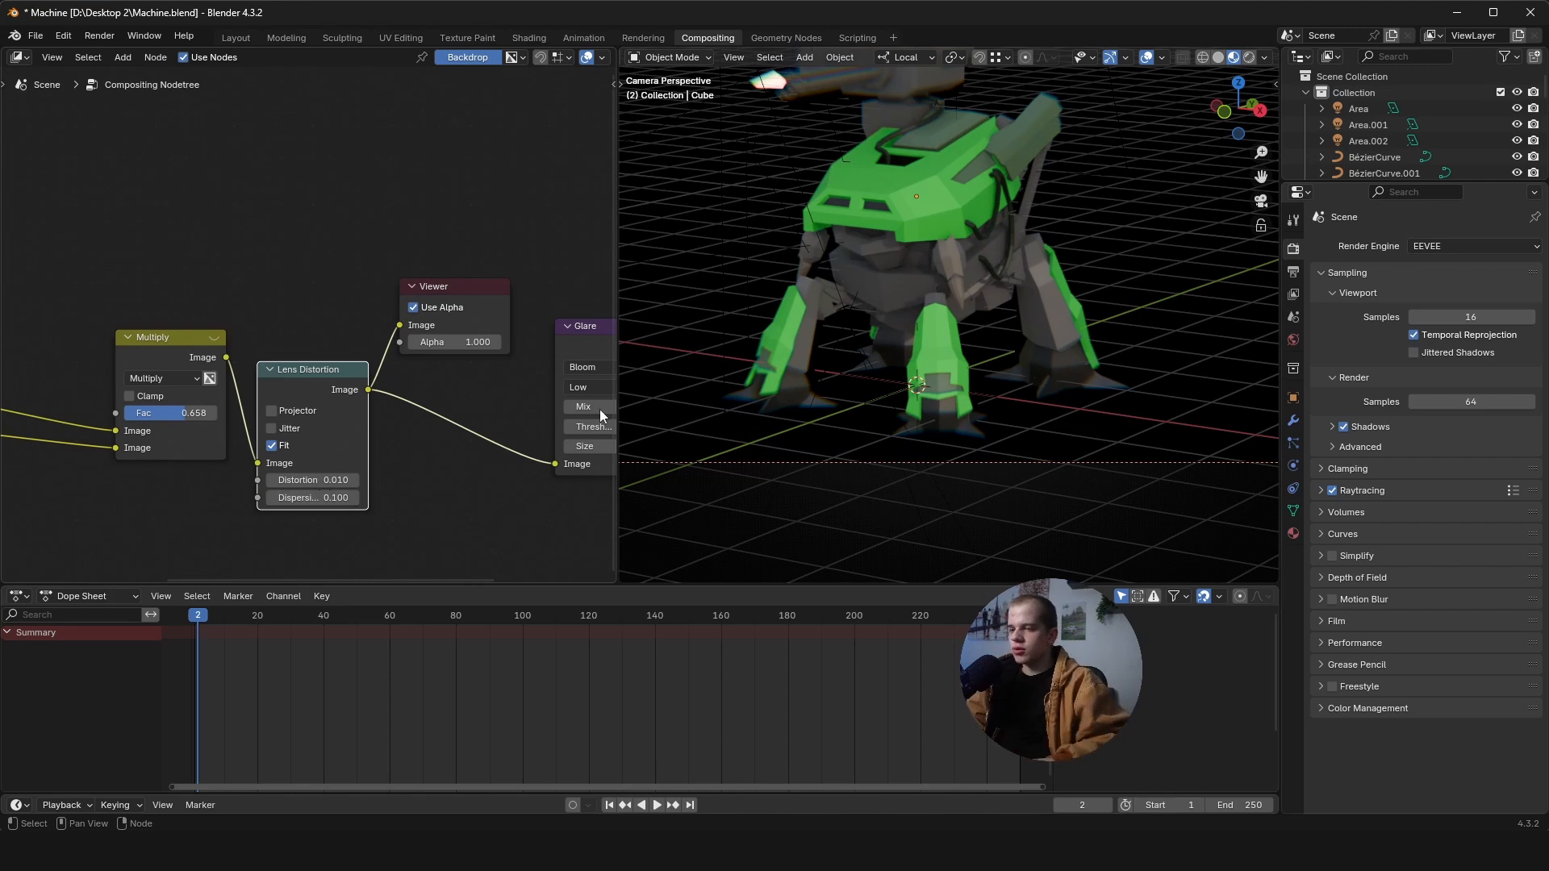
- Connect the Viewer to the Glare output, frame the turret's muzzle flame and keep the glare type on Bloom
{"action": "middle_click_drag", "start_coordinate": [474, 438], "coordinate": [285, 428]}
{"action": "left_click", "coordinate": [468, 418]}
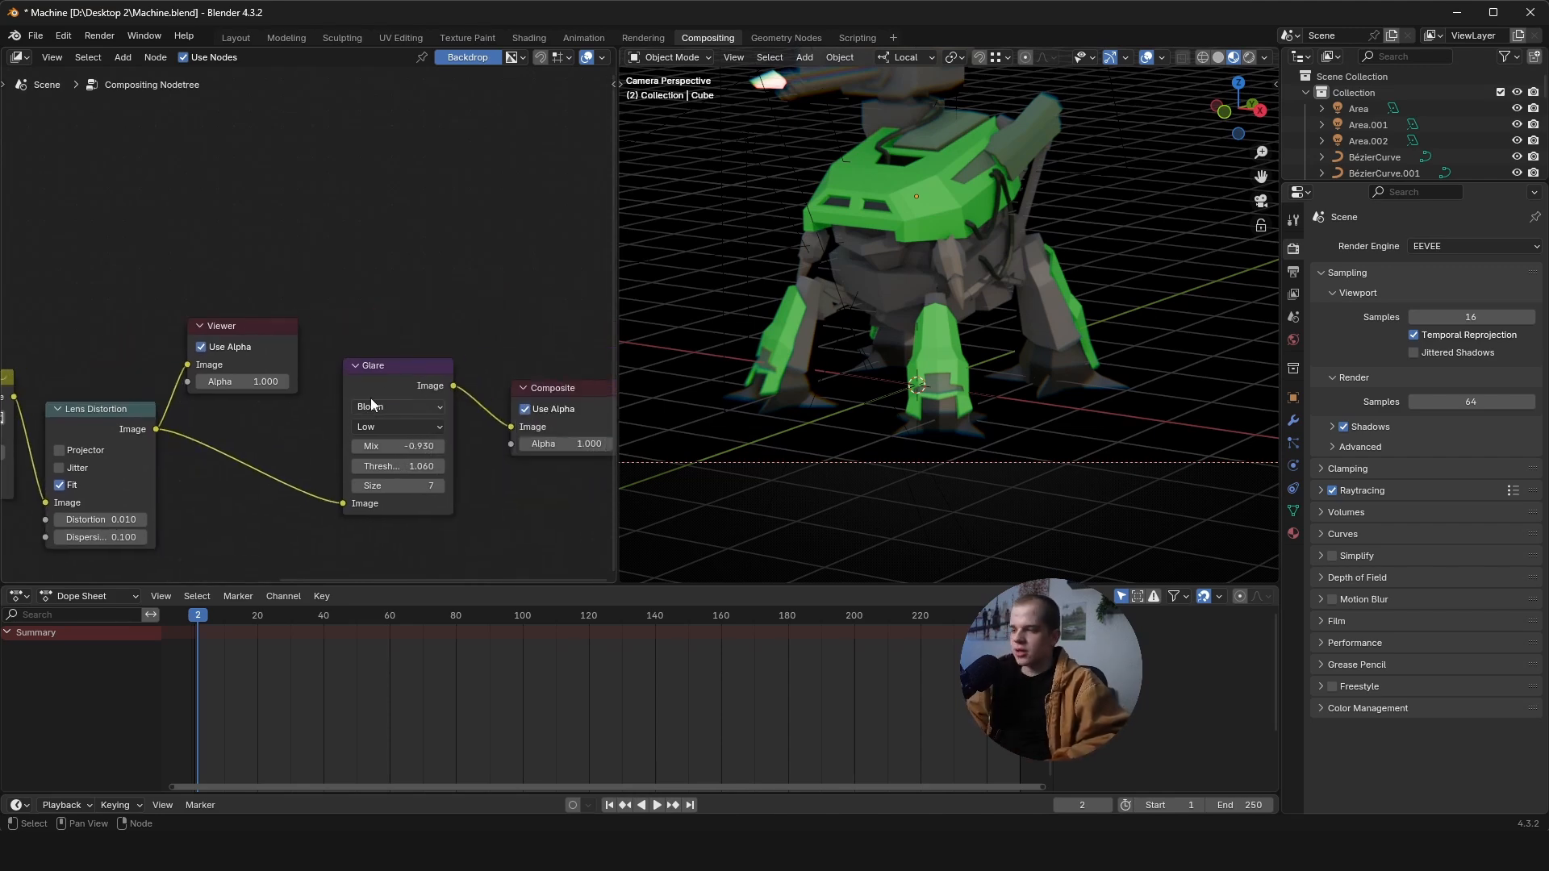
{"action": "left_click", "coordinate": [388, 377], "text": "ctrl+shift"}
{"action": "middle_click_drag", "start_coordinate": [868, 194], "coordinate": [935, 443], "text": "shift"}
{"action": "scroll", "coordinate": [936, 443], "scroll_direction": "up", "scroll_amount": 3}
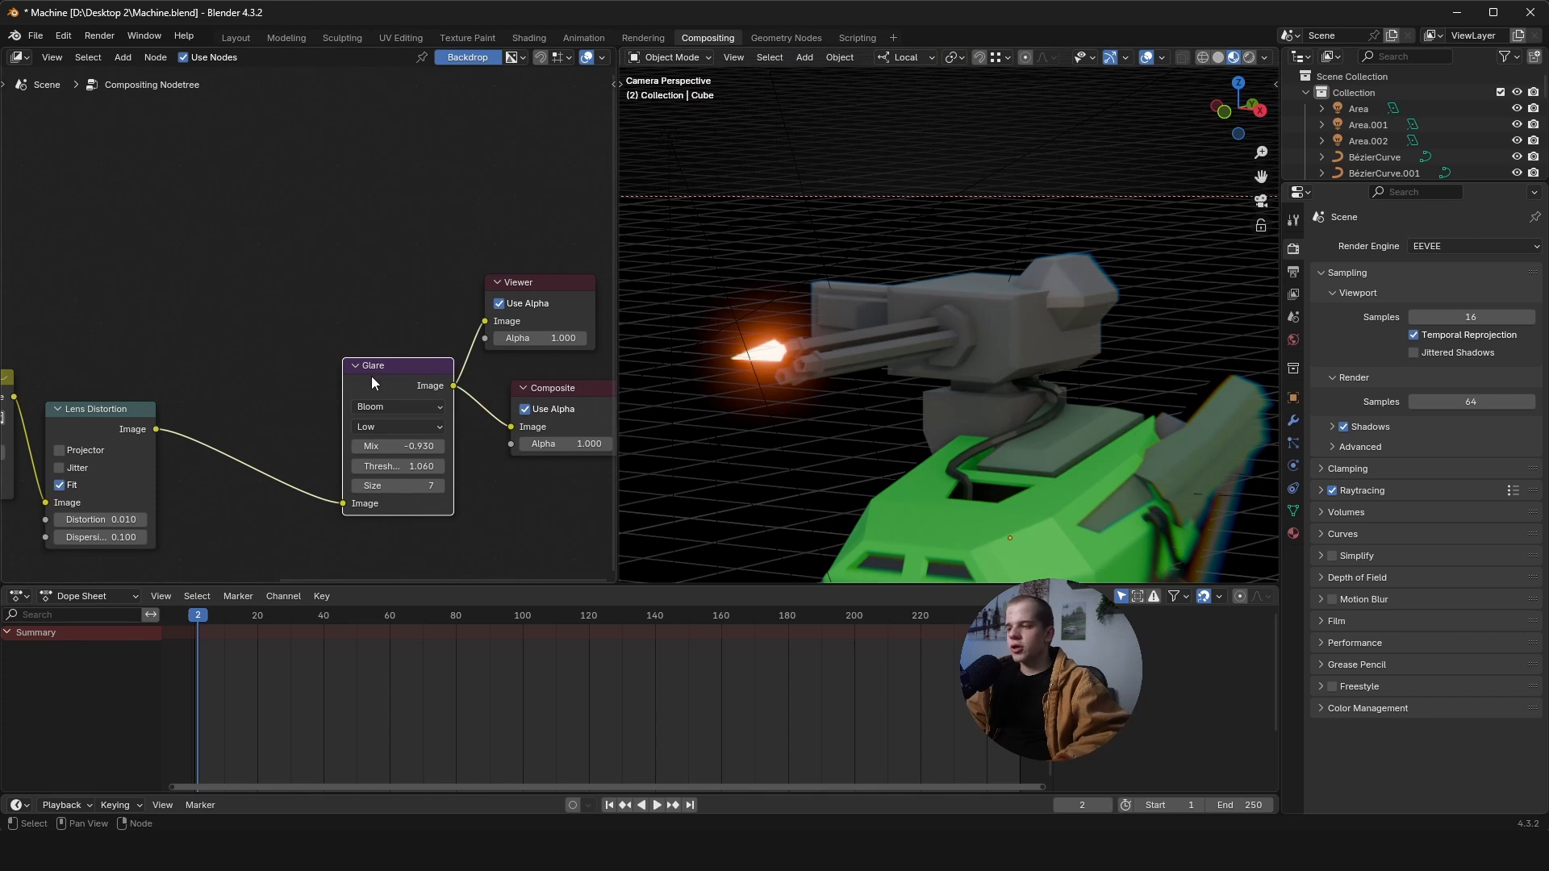
{"action": "left_click", "coordinate": [372, 406]}
{"action": "left_click", "coordinate": [394, 407]}
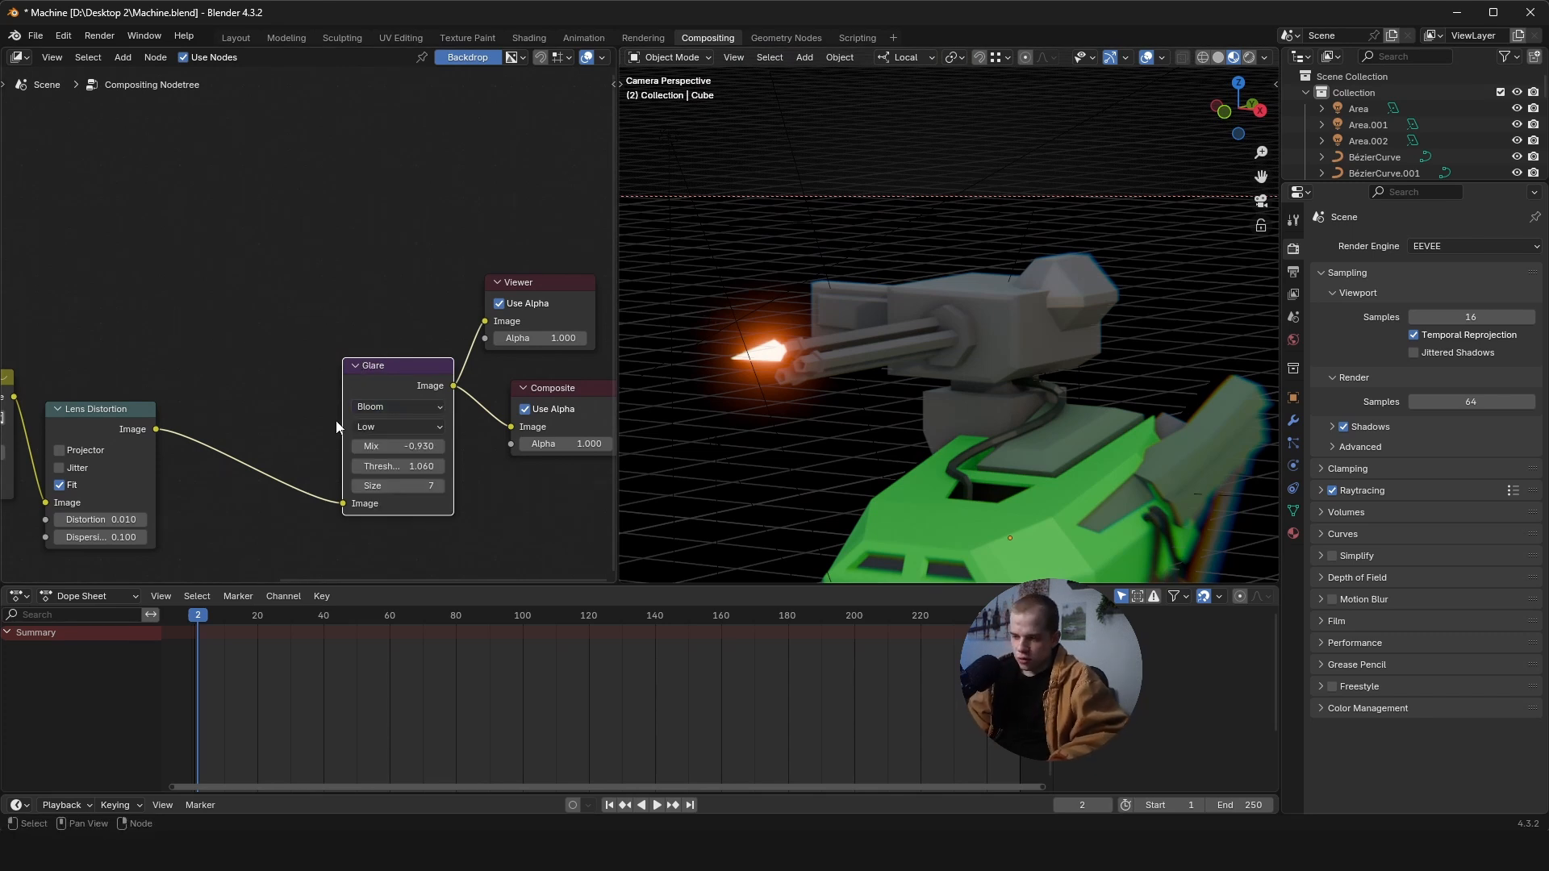
- Try Mix values of 1 and 0 on the Glare node
{"action": "left_click", "coordinate": [391, 453]}
{"action": "type", "text": "1"}
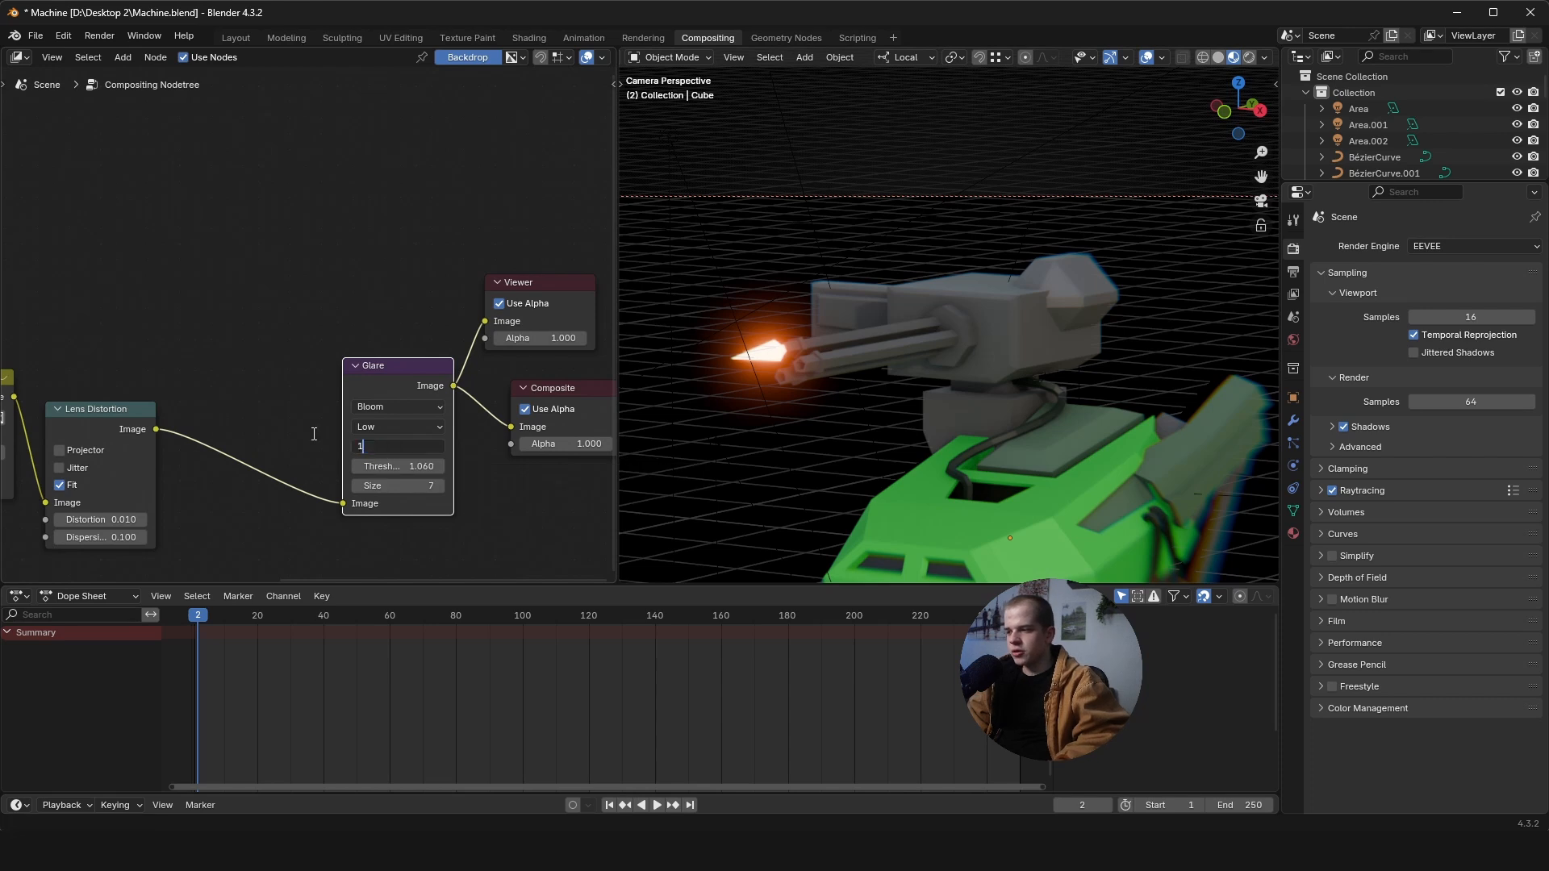
{"action": "key", "text": "Return"}
{"action": "left_click", "coordinate": [407, 448]}
{"action": "type", "text": "0"}
{"action": "key", "text": "Return"}
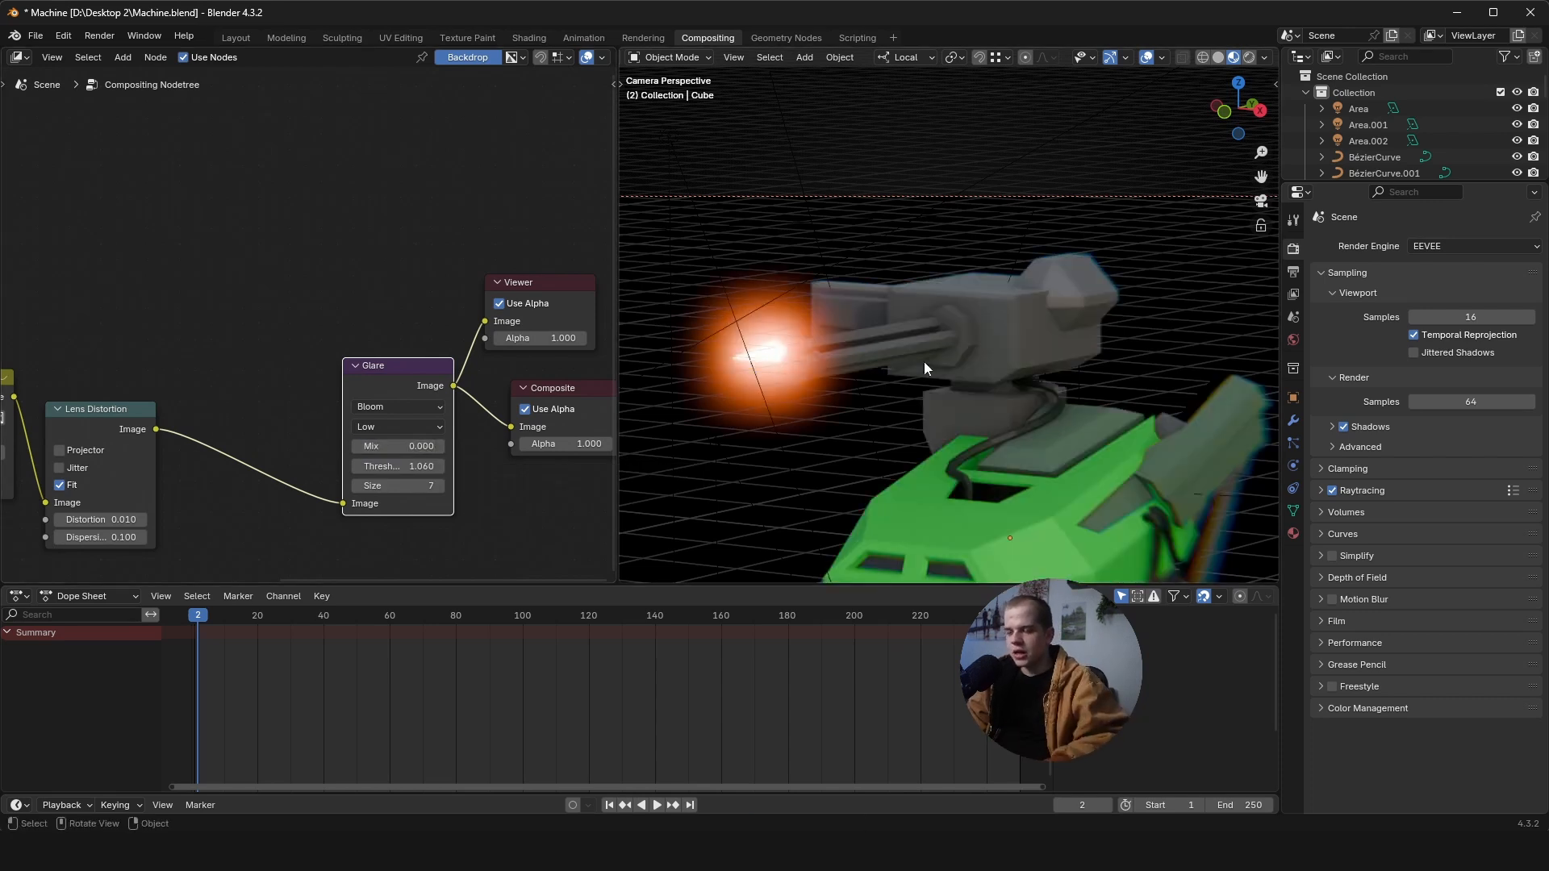
- Set the Glare node's Mix to -0.9 to tone down the bloom around the muzzle flame
{"action": "scroll", "coordinate": [923, 362], "scroll_direction": "down", "scroll_amount": 2}
{"action": "left_click", "coordinate": [379, 448]}
{"action": "type", "text": "-"}
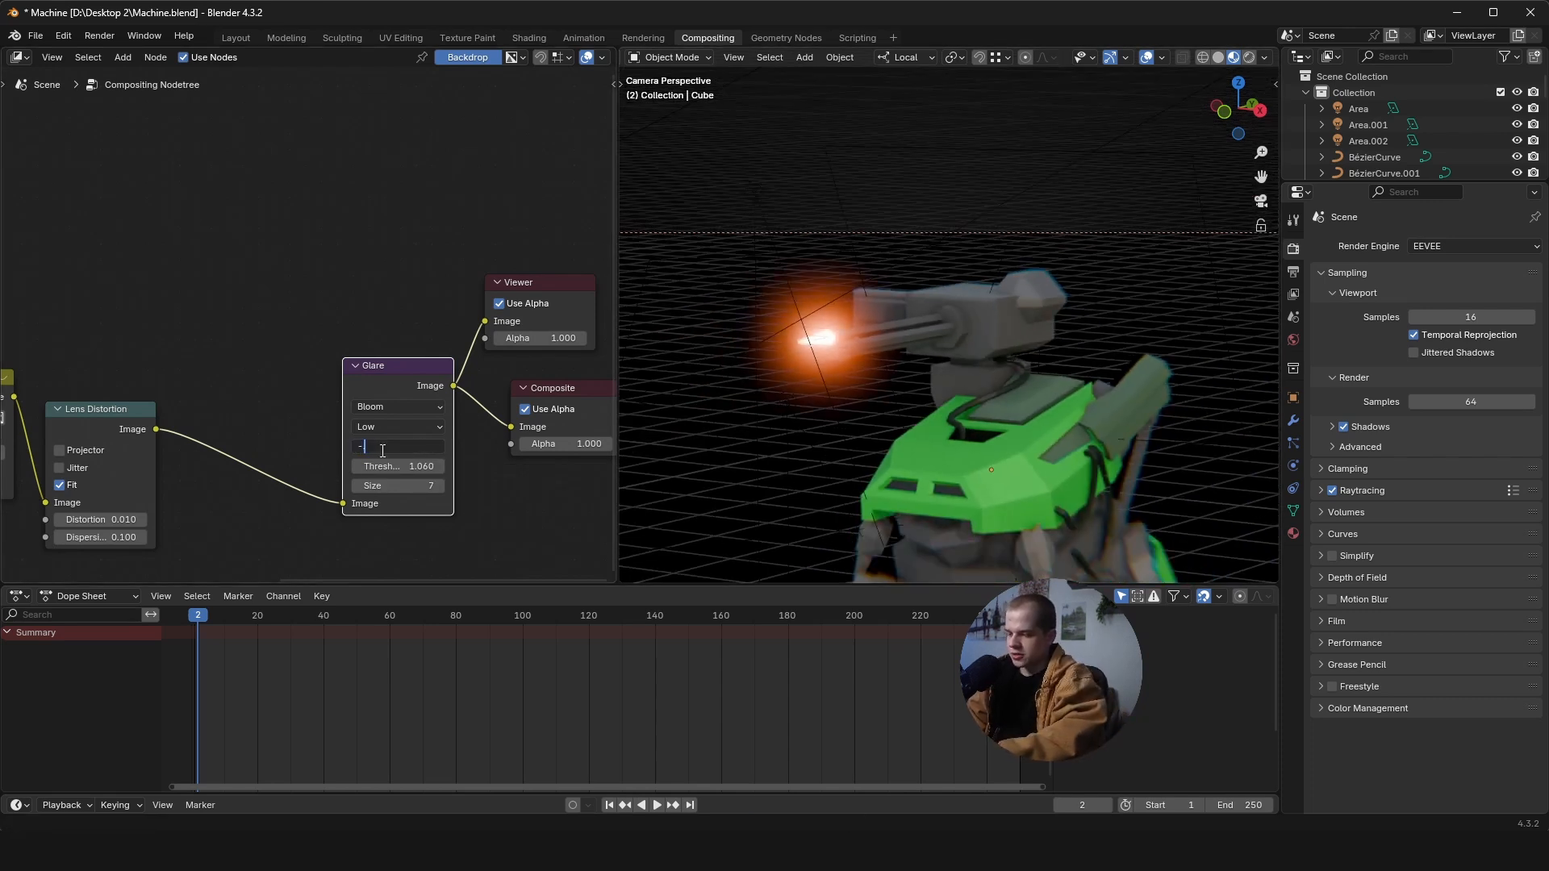
{"action": "type", "text": "0.9"}
{"action": "key", "text": "Return"}
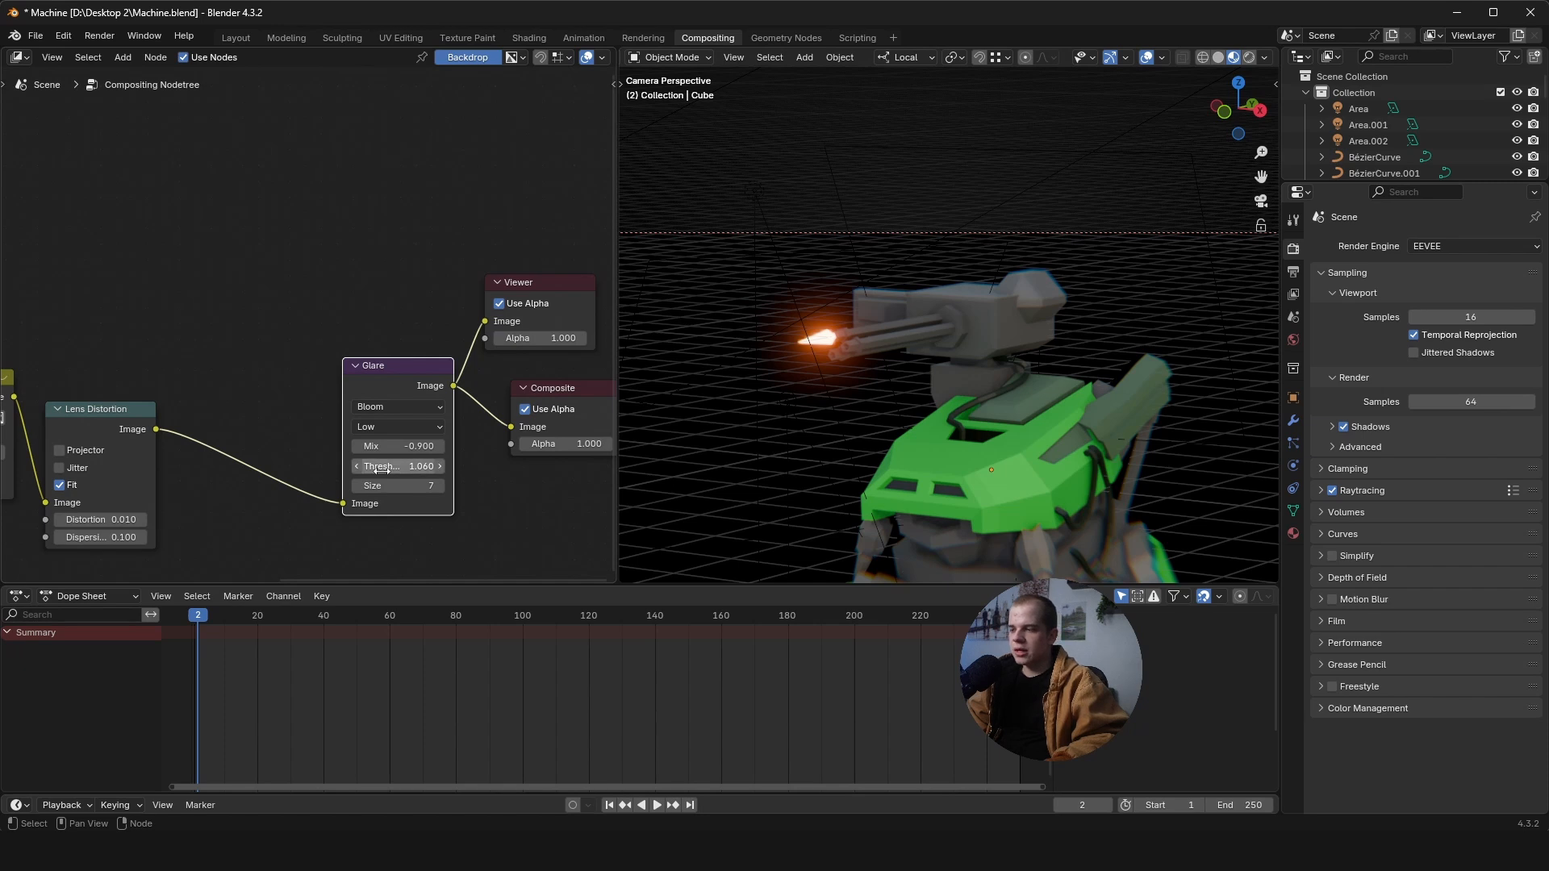
- Try raising the Glare node's Threshold to 3.750
{"action": "left_click_drag", "start_coordinate": [381, 469], "coordinate": [419, 470]}
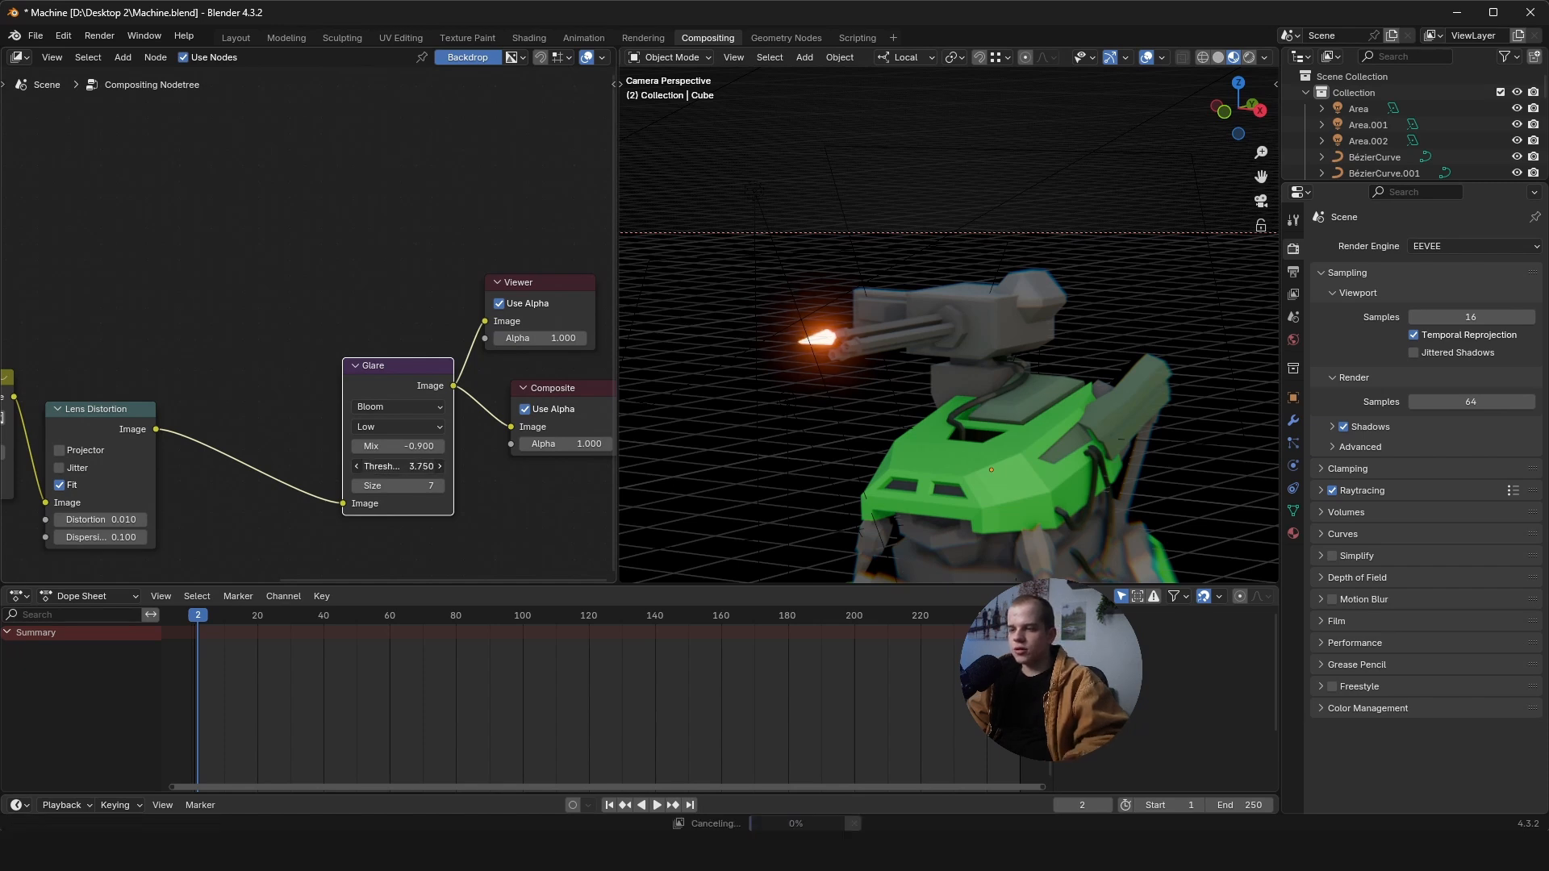
{"action": "key", "text": "Escape"}
{"action": "scroll", "coordinate": [1144, 234], "scroll_direction": "down", "scroll_amount": 3}
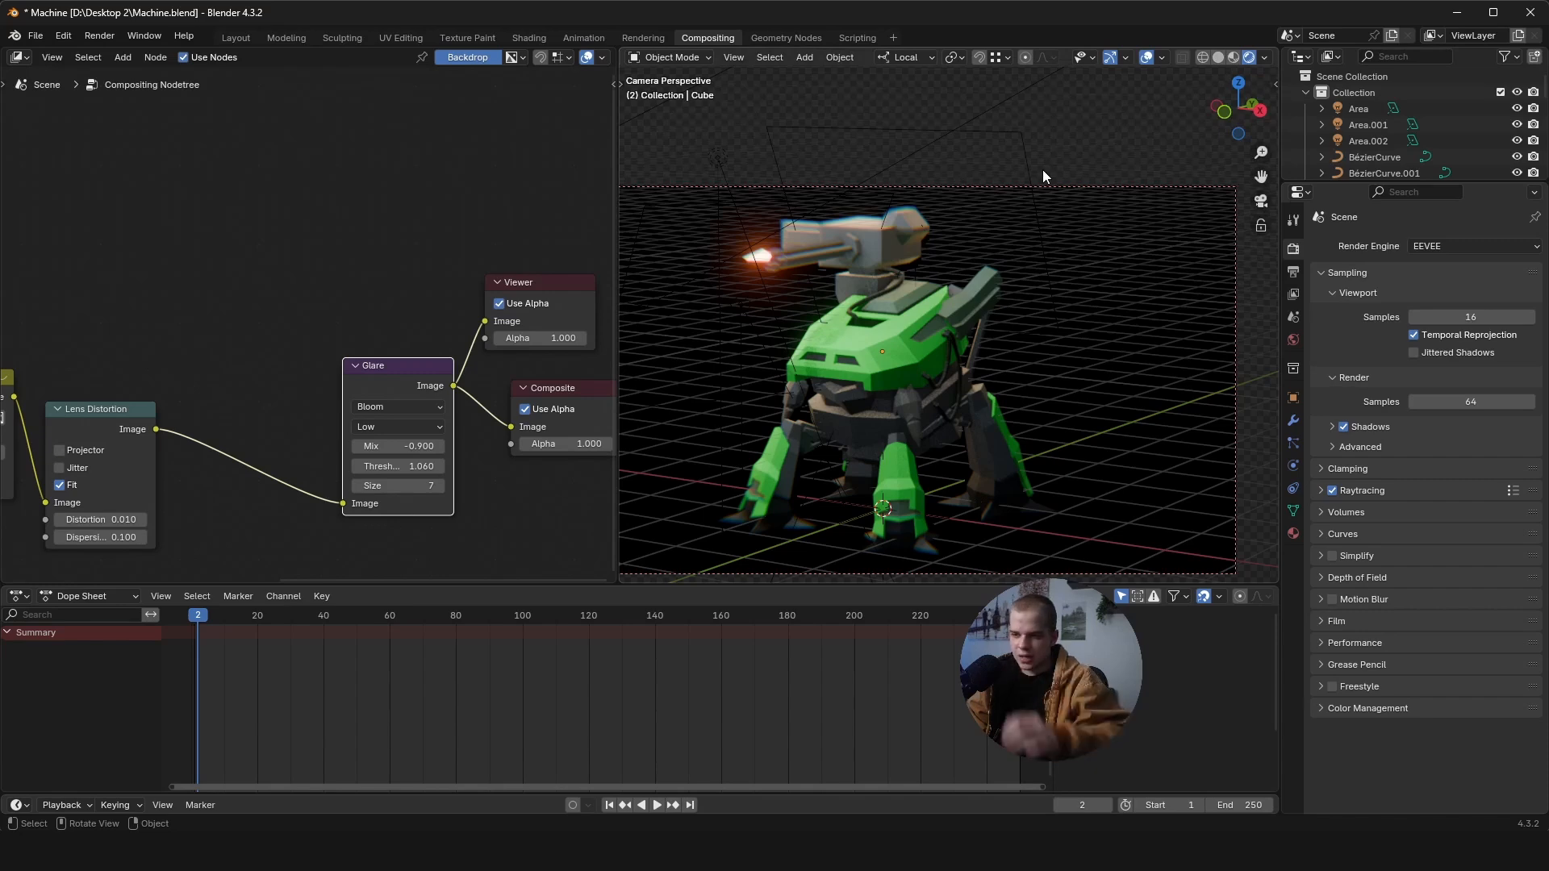
- Set the Glare node's Threshold to 0.400 and its Mix to -0.820, judging the bloom on the whole mech
{"action": "scroll", "coordinate": [1043, 170], "scroll_direction": "up", "scroll_amount": 5}
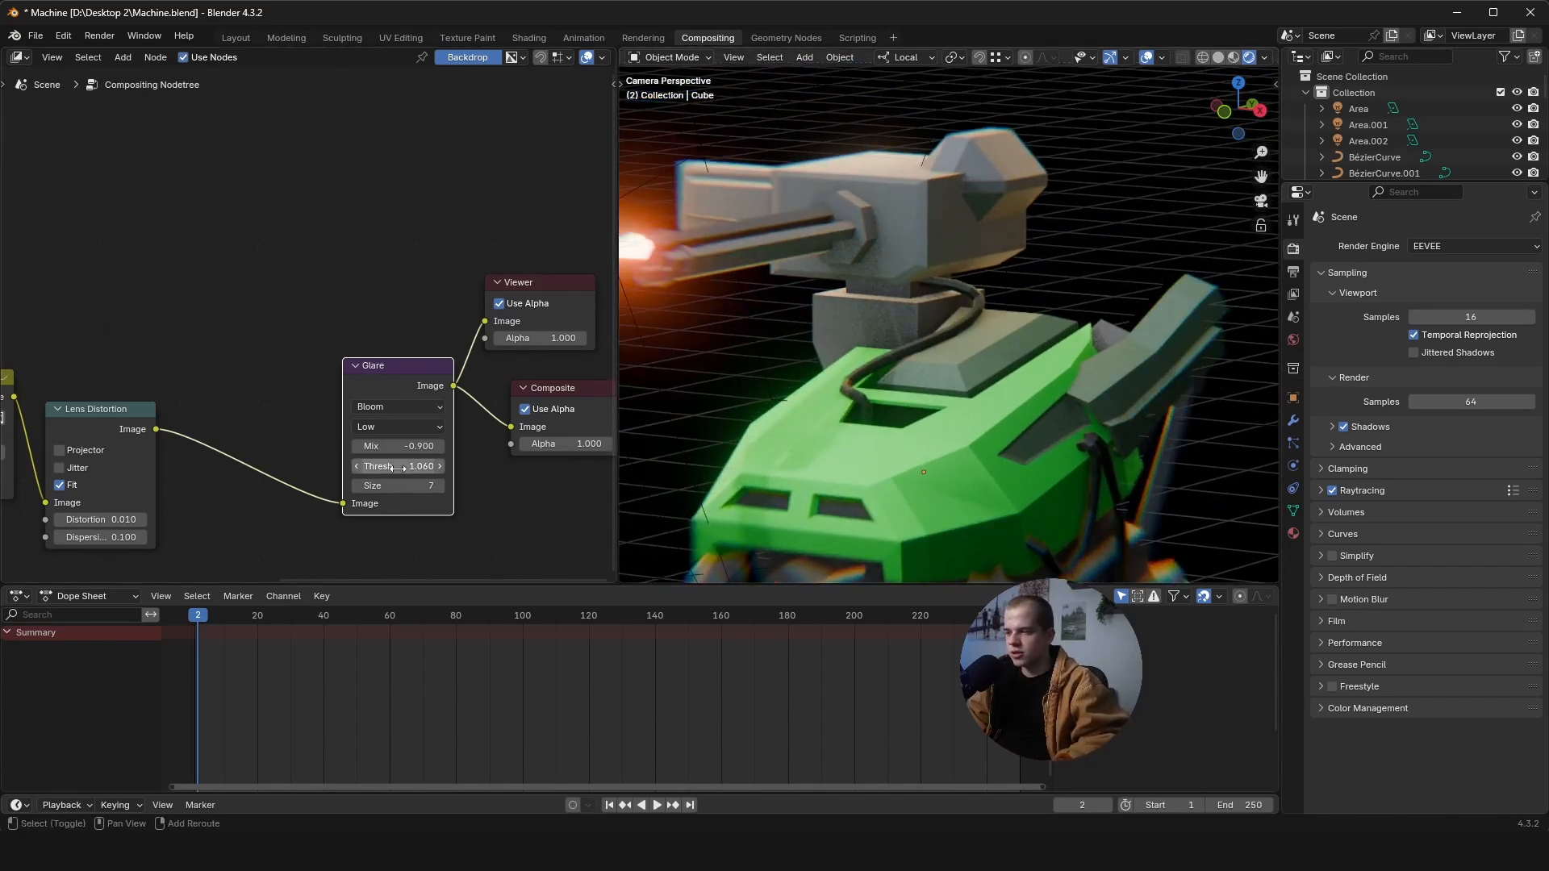
{"action": "left_click_drag", "start_coordinate": [396, 468], "coordinate": [431, 490]}
{"action": "scroll", "coordinate": [1071, 317], "scroll_direction": "down", "scroll_amount": 5}
{"action": "scroll", "coordinate": [821, 369], "scroll_direction": "down", "scroll_amount": 3}
{"action": "scroll", "coordinate": [411, 476], "scroll_direction": "up", "scroll_amount": 2}
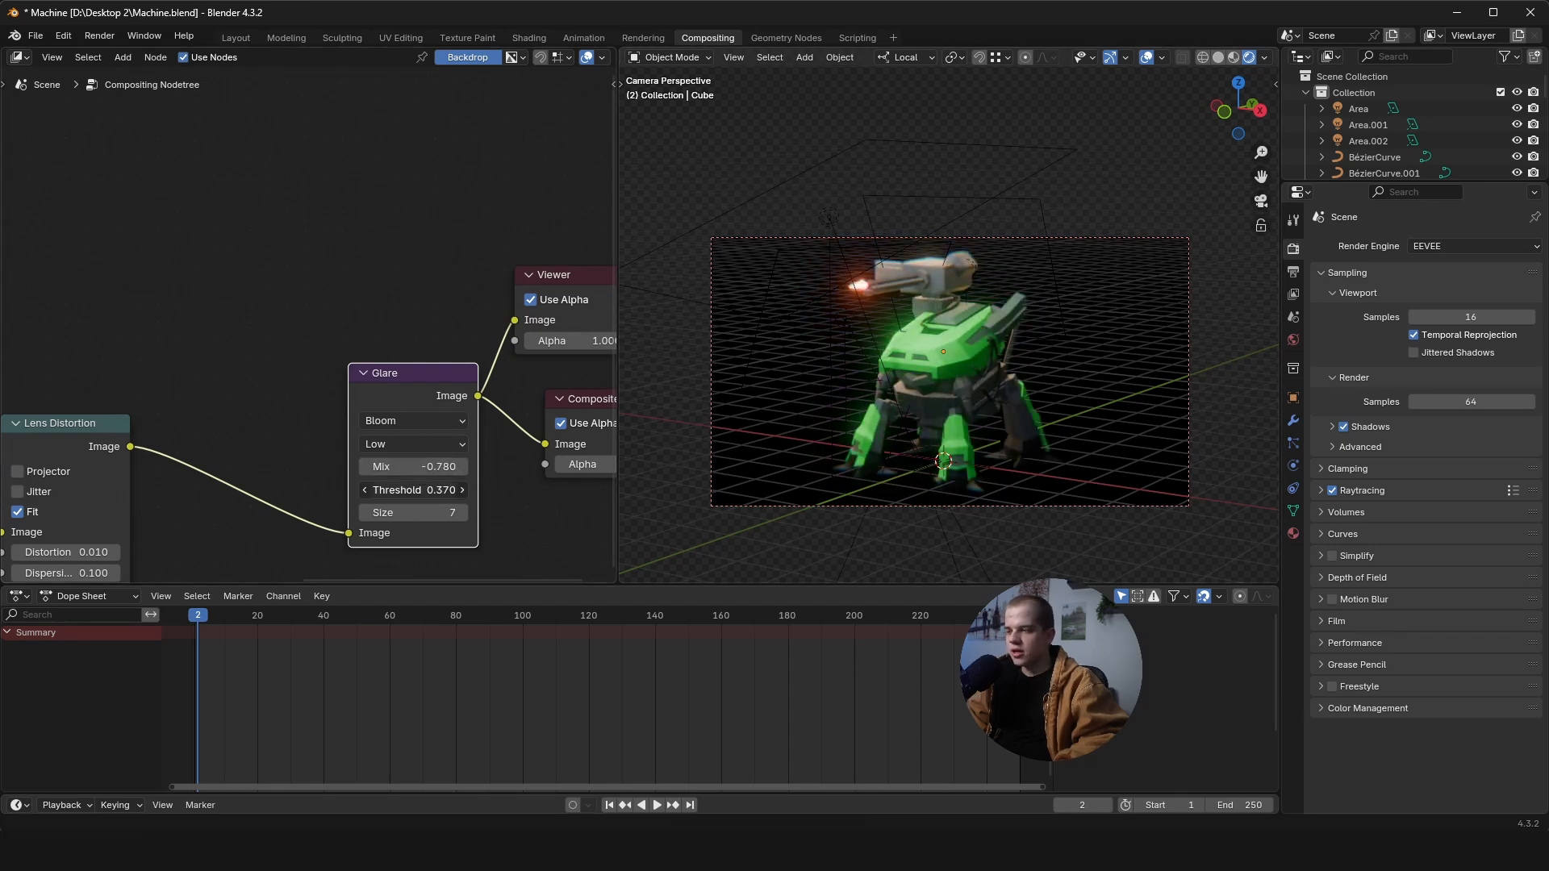
{"action": "left_click_drag", "start_coordinate": [428, 466], "coordinate": [450, 468]}
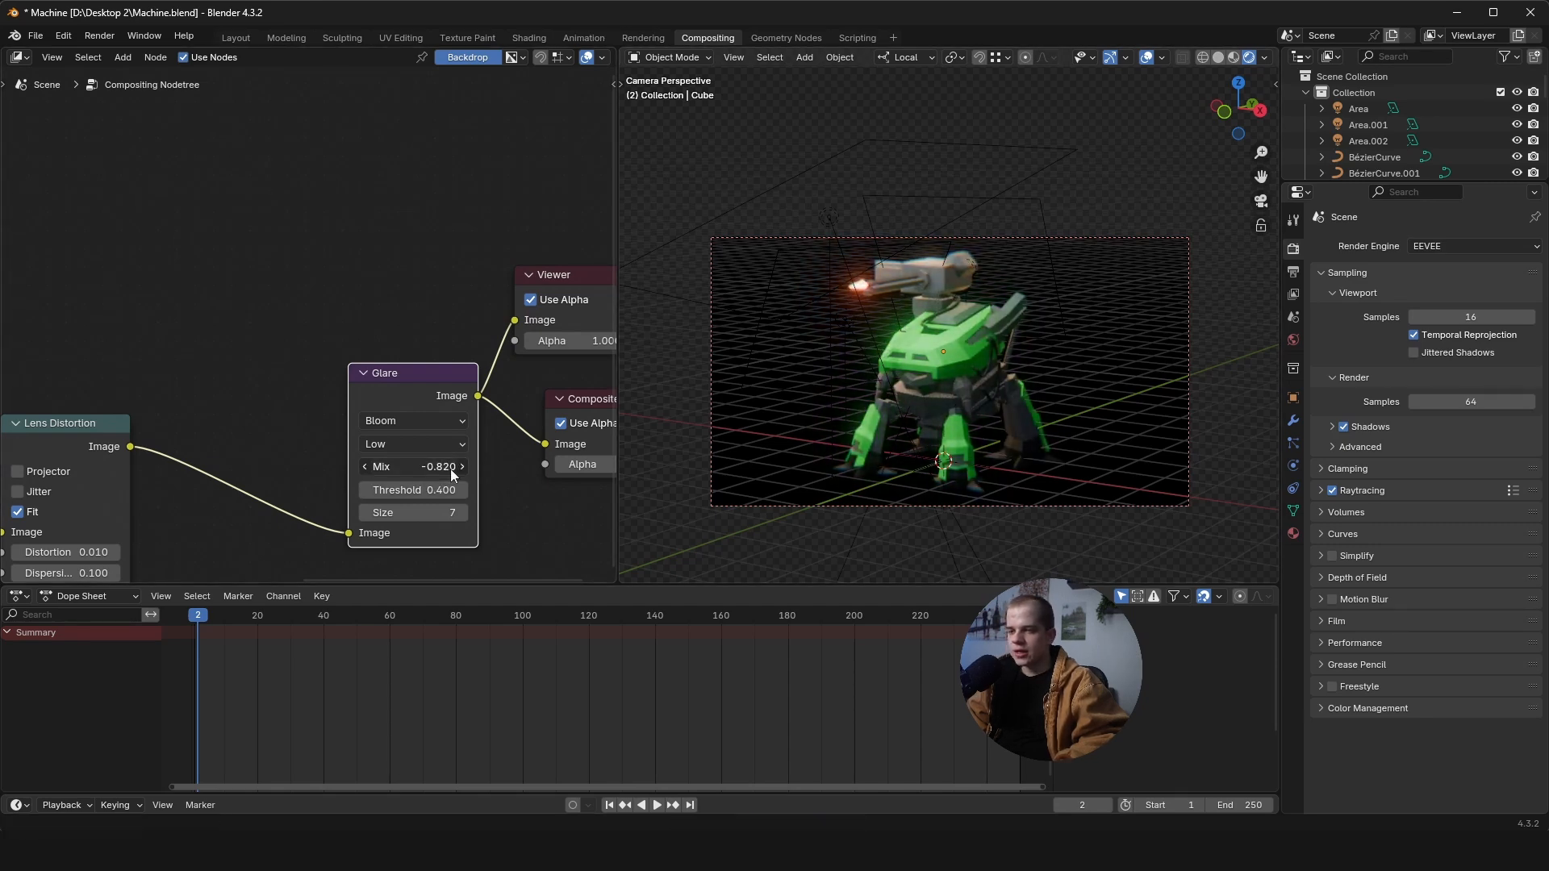
{"action": "scroll", "coordinate": [1097, 389], "scroll_direction": "up", "scroll_amount": 3}
{"action": "scroll", "coordinate": [1107, 291], "scroll_direction": "down", "scroll_amount": 1}
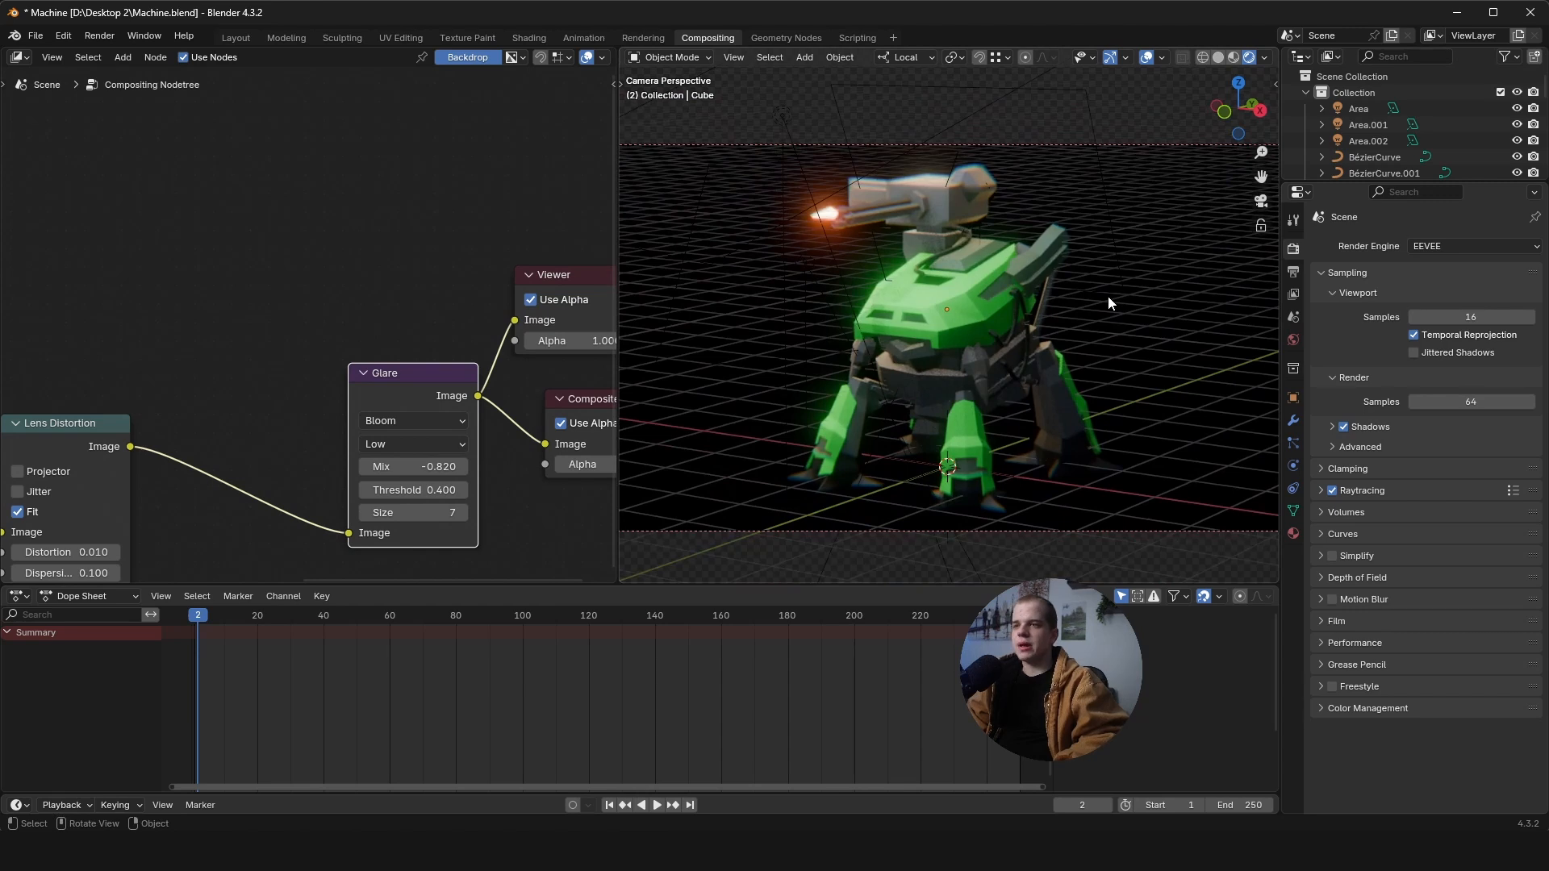